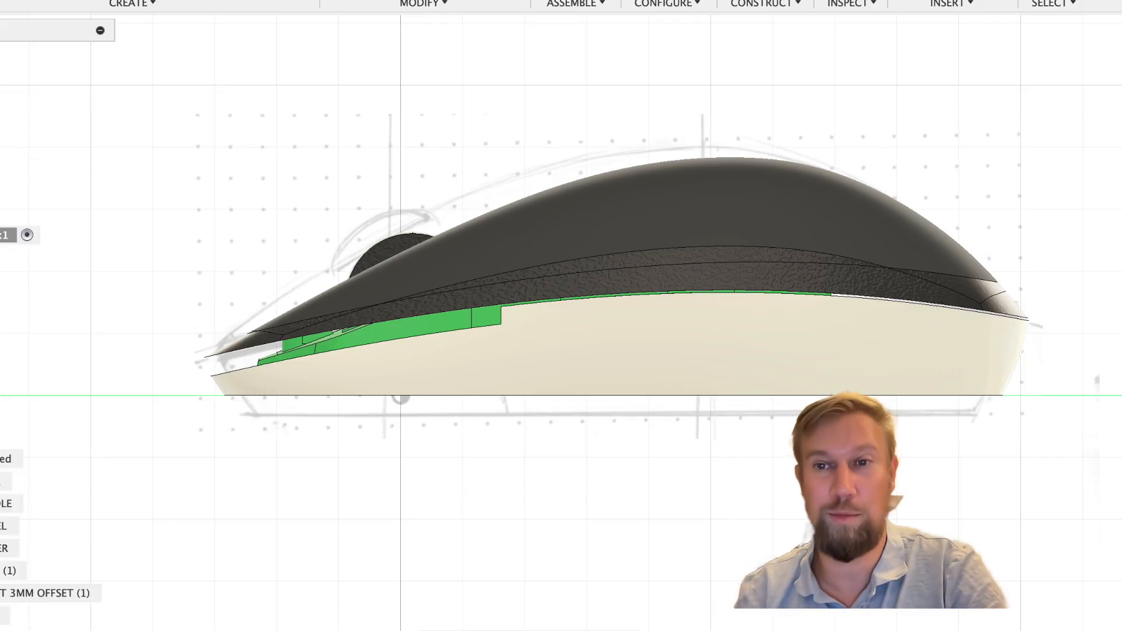
{"action": "scroll", "coordinate": [29, 350], "scroll_direction": "up", "scroll_amount": 5}
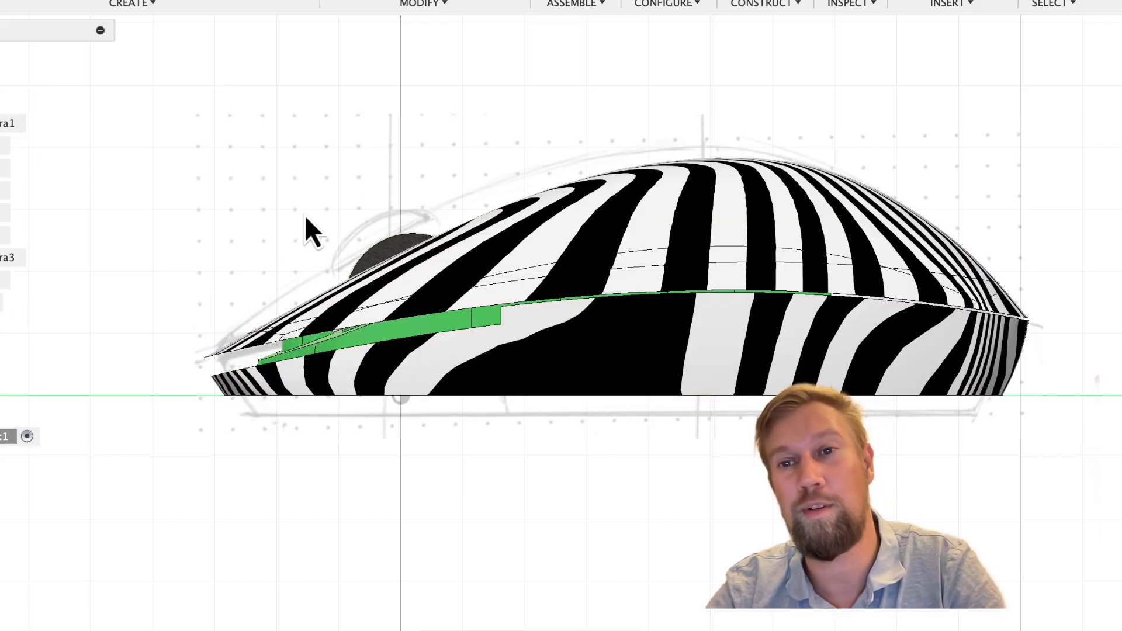
{"action": "middle_click_drag", "start_coordinate": [306, 231], "coordinate": [901, 166], "text": "shift"}
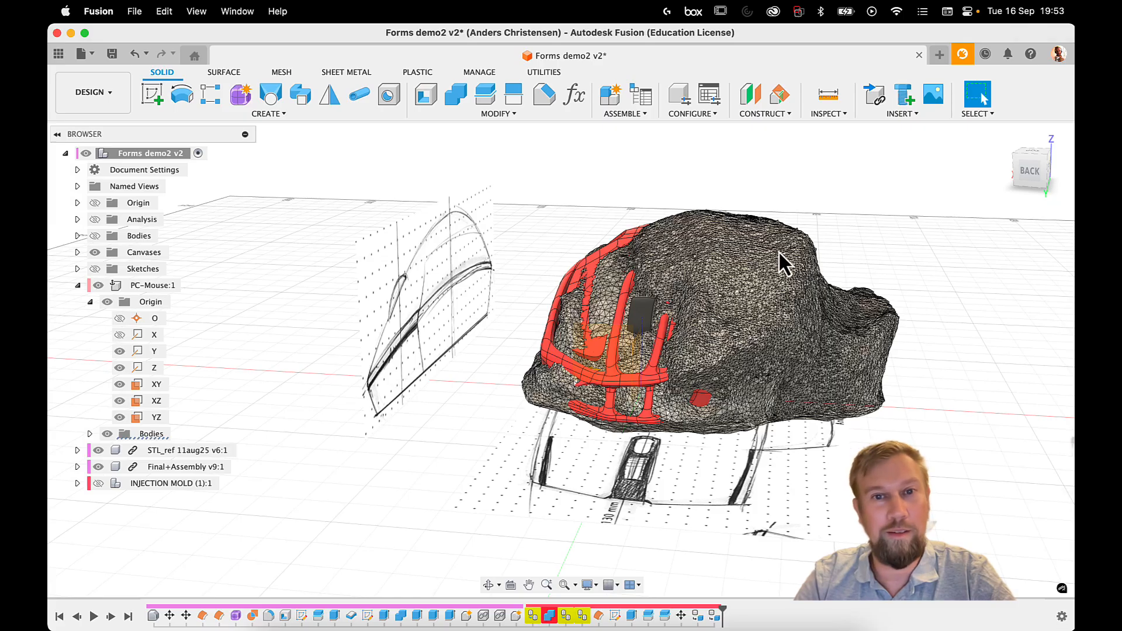
{"action": "mouse_move", "coordinate": [768, 250]}
{"action": "middle_mouse_down", "text": "shift"}
{"action": "mouse_move", "coordinate": [648, 250]}
{"action": "mouse_move", "coordinate": [893, 284]}
{"action": "mouse_move", "coordinate": [816, 243]}
{"action": "middle_mouse_up", "text": "shift"}
{"action": "middle_click_drag", "start_coordinate": [672, 170], "coordinate": [760, 309], "text": "shift"}
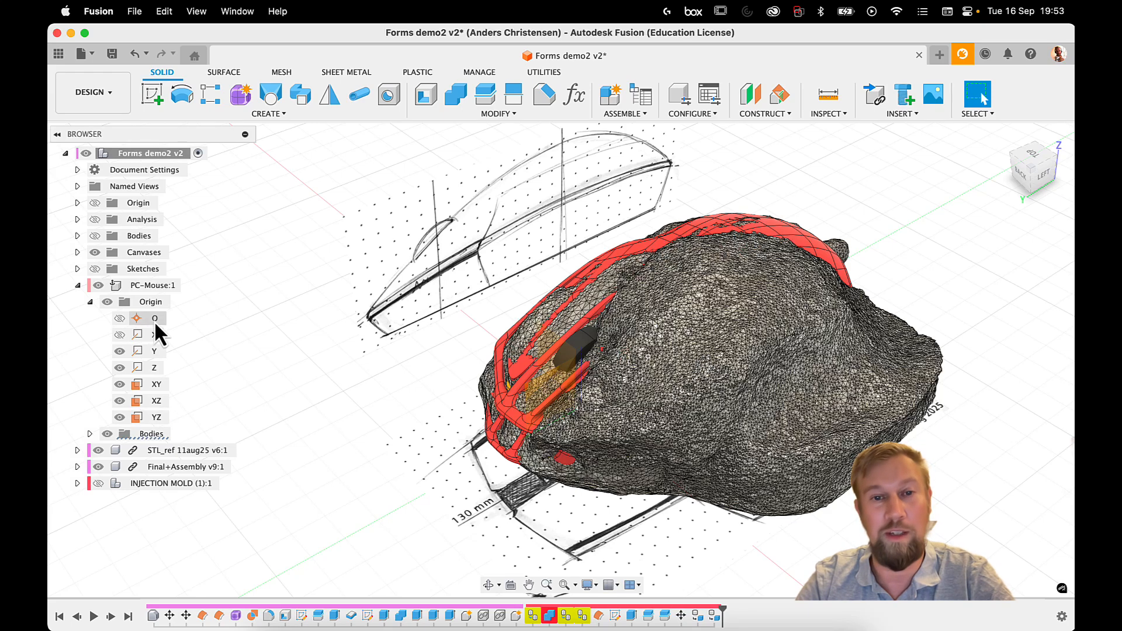
Step: Copy Body6 from the MIDDLE SHELL group of the Final+Assembly component into the PC-Mouse component
{"action": "left_click", "coordinate": [152, 284]}
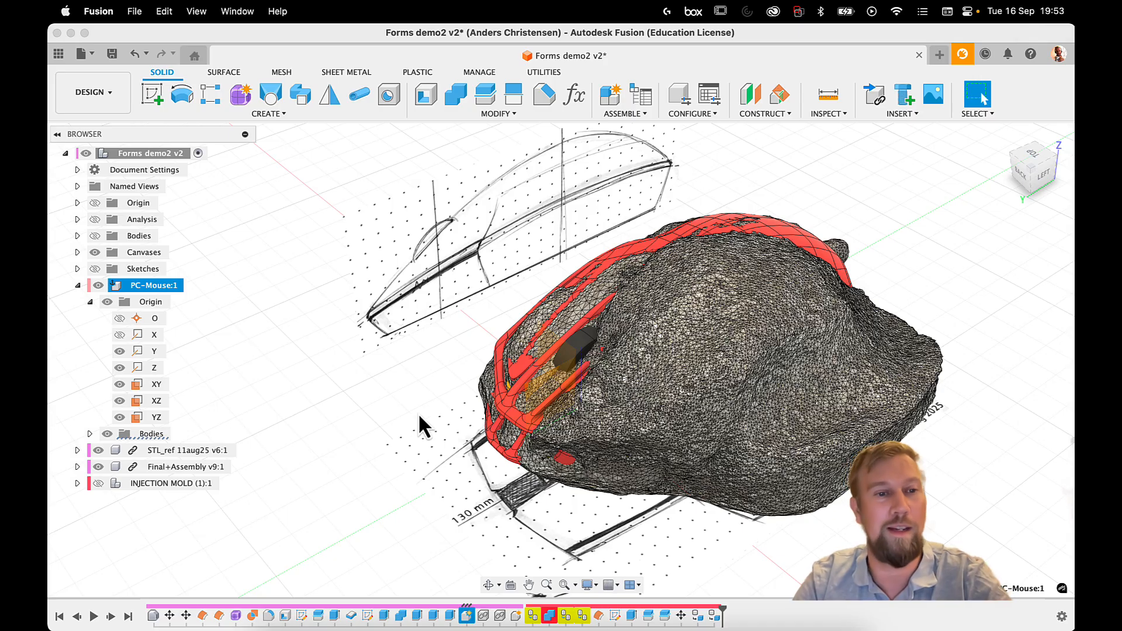
{"action": "left_click", "coordinate": [167, 466]}
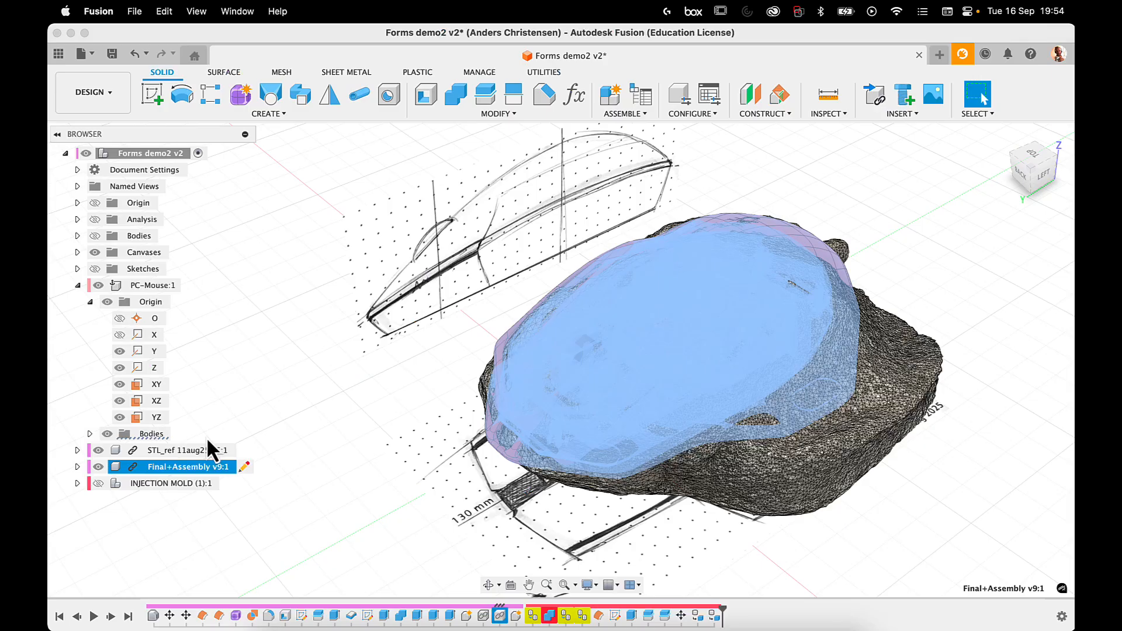
{"action": "left_click", "coordinate": [78, 467]}
{"action": "scroll", "coordinate": [150, 466], "scroll_direction": "down", "scroll_amount": 5}
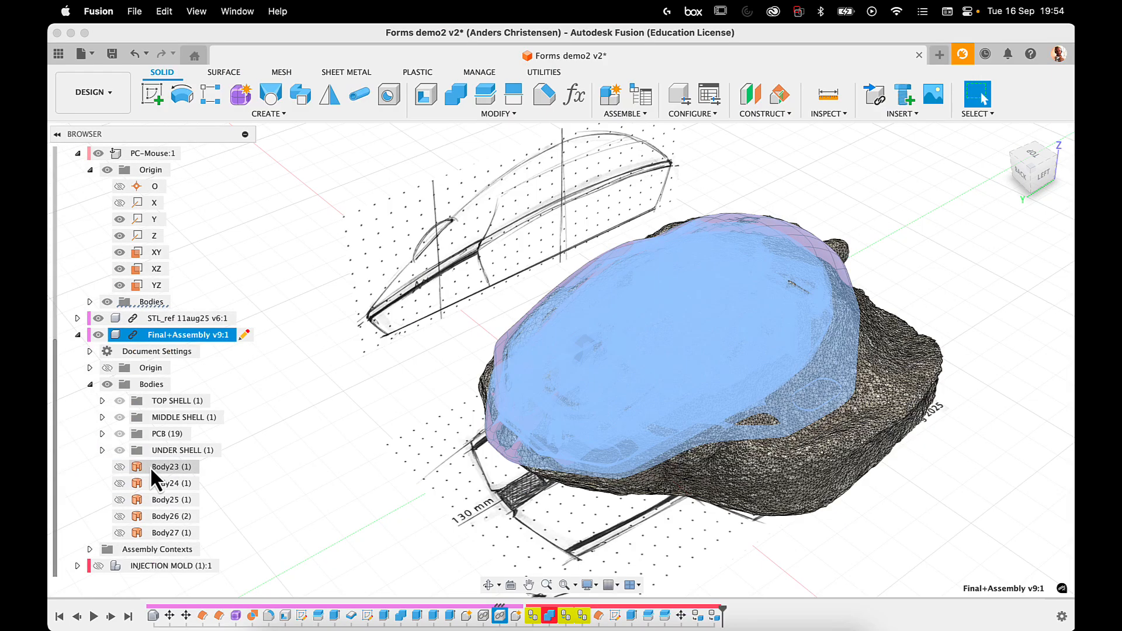
{"action": "left_click", "coordinate": [102, 400]}
{"action": "left_click", "coordinate": [133, 435]}
{"action": "left_click", "coordinate": [102, 434]}
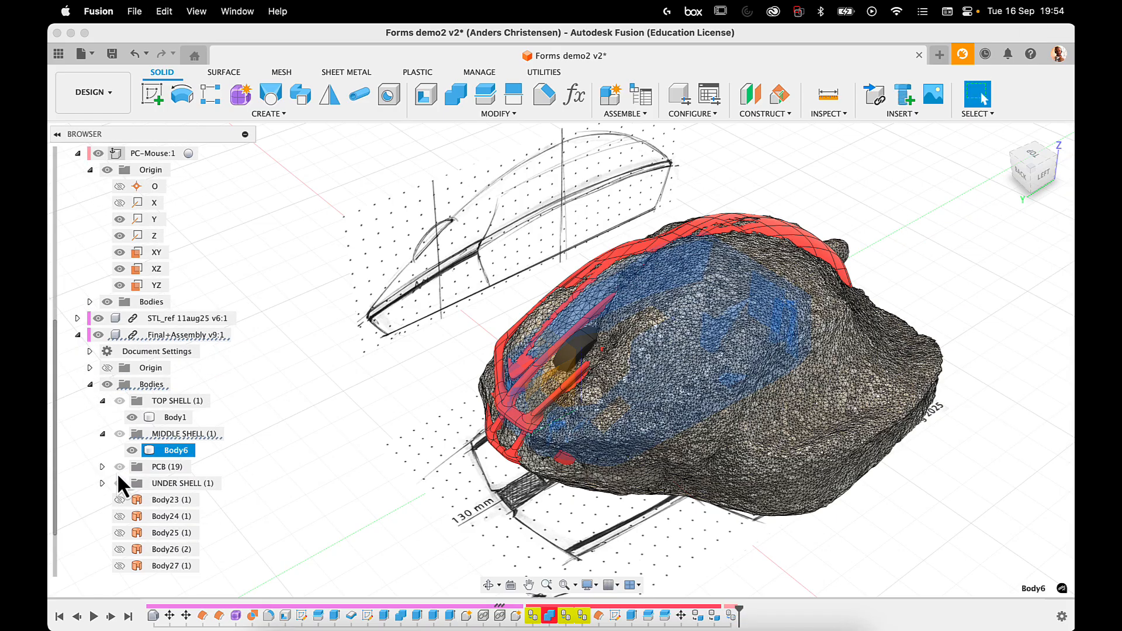
Step: Copy the WHEEL body from the PCB group of Final+Assembly into the PC-Mouse component without moving it
{"action": "left_click", "coordinate": [102, 466]}
{"action": "left_click", "coordinate": [176, 484]}
{"action": "scroll", "coordinate": [177, 387], "scroll_direction": "down", "scroll_amount": 8}
{"action": "left_click", "coordinate": [176, 516]}
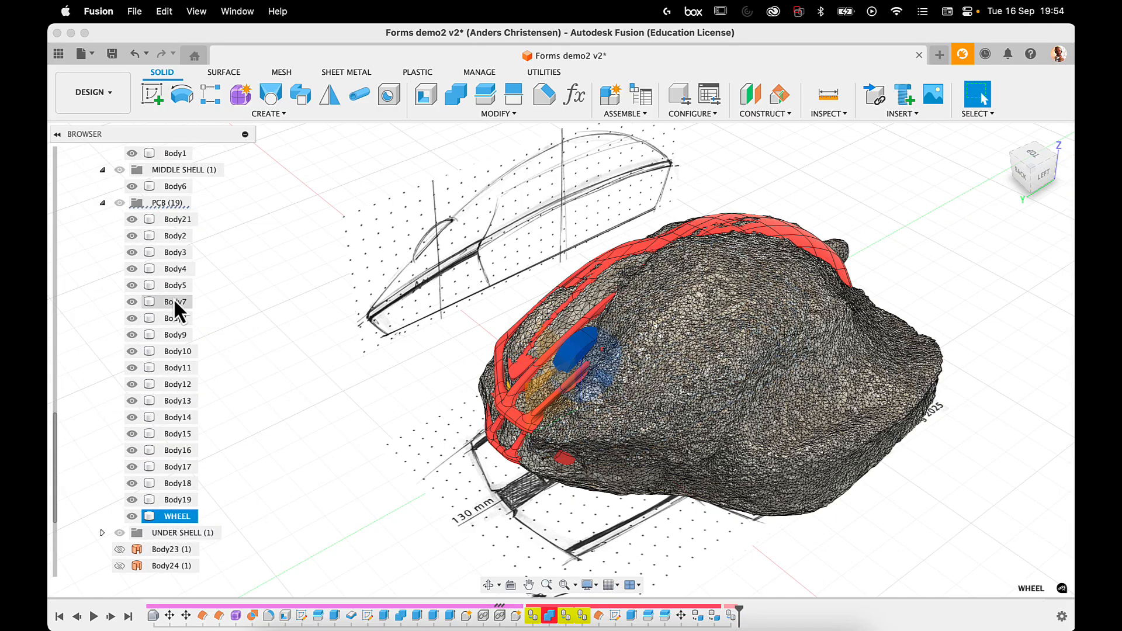
{"action": "scroll", "coordinate": [173, 298], "scroll_direction": "up", "scroll_amount": 3}
{"action": "left_click", "coordinate": [143, 222]}
{"action": "key", "text": "super+c"}
{"action": "scroll", "coordinate": [164, 292], "scroll_direction": "down", "scroll_amount": 5}
{"action": "scroll", "coordinate": [167, 263], "scroll_direction": "up", "scroll_amount": 4}
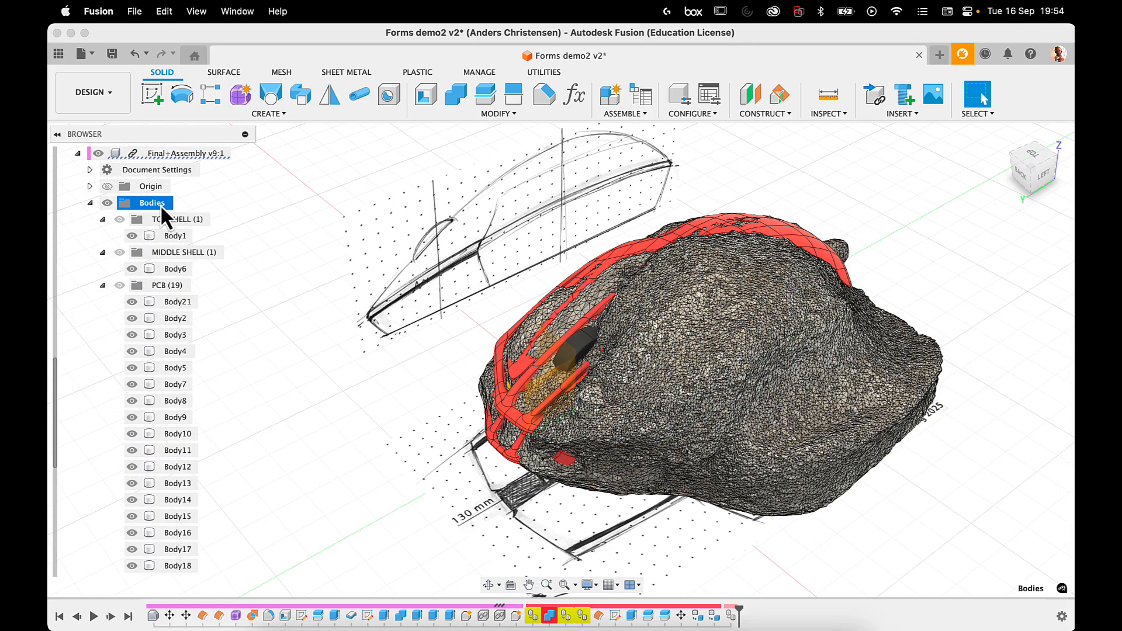
{"action": "left_click", "coordinate": [90, 203]}
{"action": "left_click", "coordinate": [150, 287]}
{"action": "key", "text": "super+v"}
{"action": "left_click", "coordinate": [990, 471]}
Step: Copy the remaining 18 PCB bodies, Body21 through Body19, from Final+Assembly into the PC-Mouse component at their original position
{"action": "left_click", "coordinate": [90, 516]}
{"action": "scroll", "coordinate": [142, 471], "scroll_direction": "down", "scroll_amount": 4}
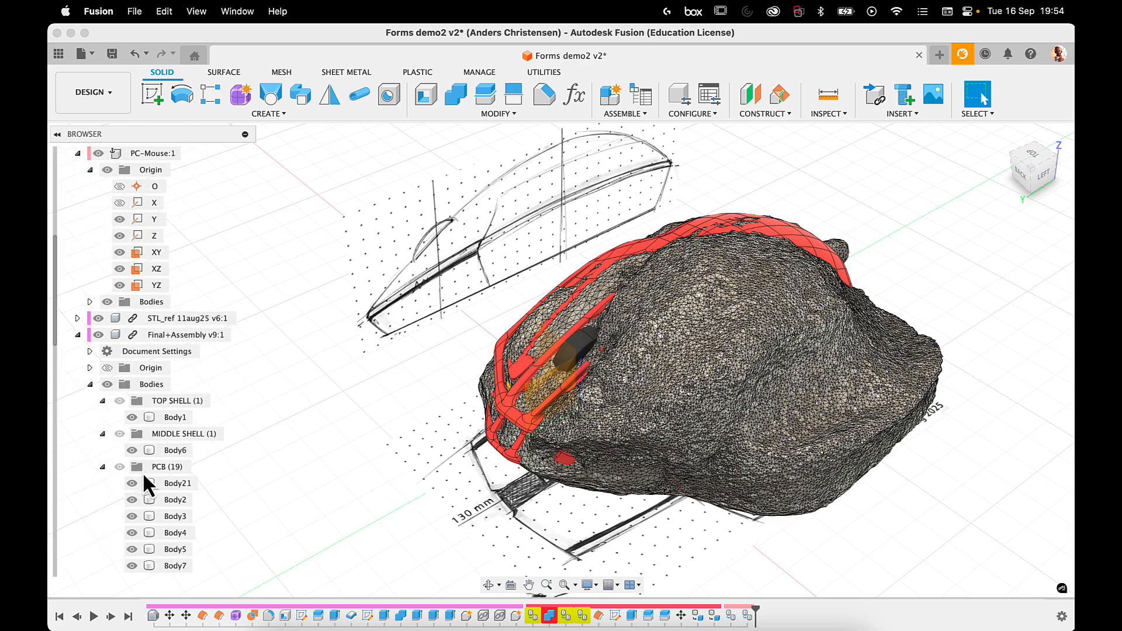
{"action": "left_click", "coordinate": [169, 483]}
{"action": "scroll", "coordinate": [178, 444], "scroll_direction": "down", "scroll_amount": 8}
{"action": "left_click", "coordinate": [180, 447], "text": "shift"}
{"action": "key", "text": "super+c"}
{"action": "scroll", "coordinate": [170, 410], "scroll_direction": "up", "scroll_amount": 8}
{"action": "left_click", "coordinate": [103, 253]}
{"action": "left_click", "coordinate": [90, 236]}
{"action": "left_click", "coordinate": [142, 285]}
{"action": "key", "text": "super+v"}
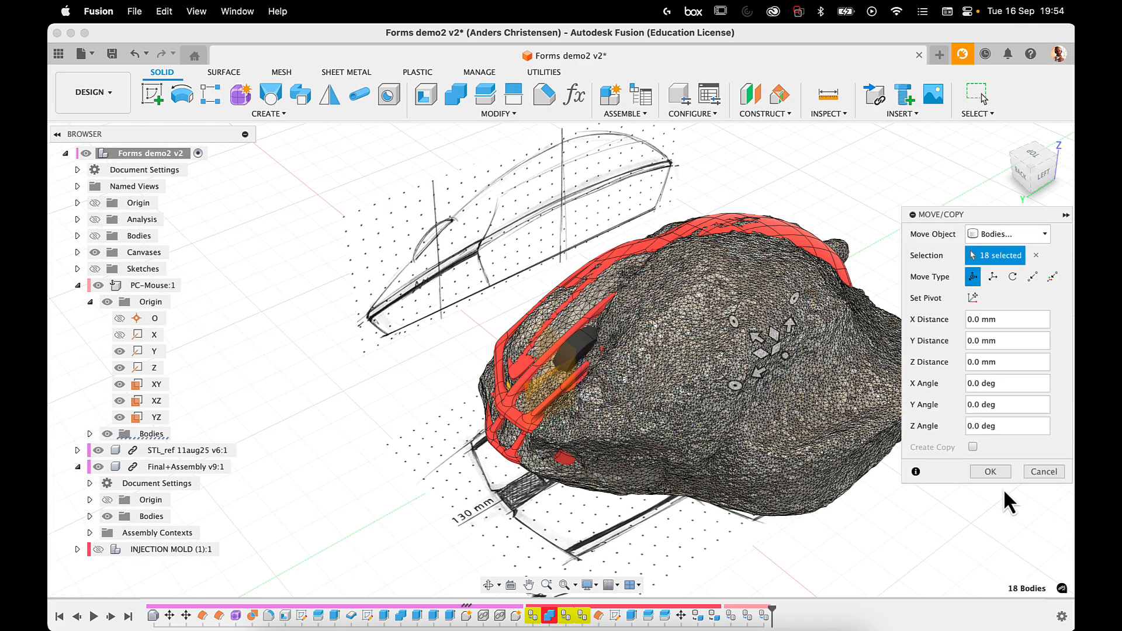
{"action": "left_click", "coordinate": [990, 471]}
Step: Hide the STL_ref and Final+Assembly components so that only the copied PC-Mouse bodies are displayed
{"action": "left_click", "coordinate": [90, 433]}
{"action": "scroll", "coordinate": [141, 380], "scroll_direction": "down", "scroll_amount": 8}
{"action": "left_click", "coordinate": [170, 323]}
{"action": "left_click", "coordinate": [90, 285]}
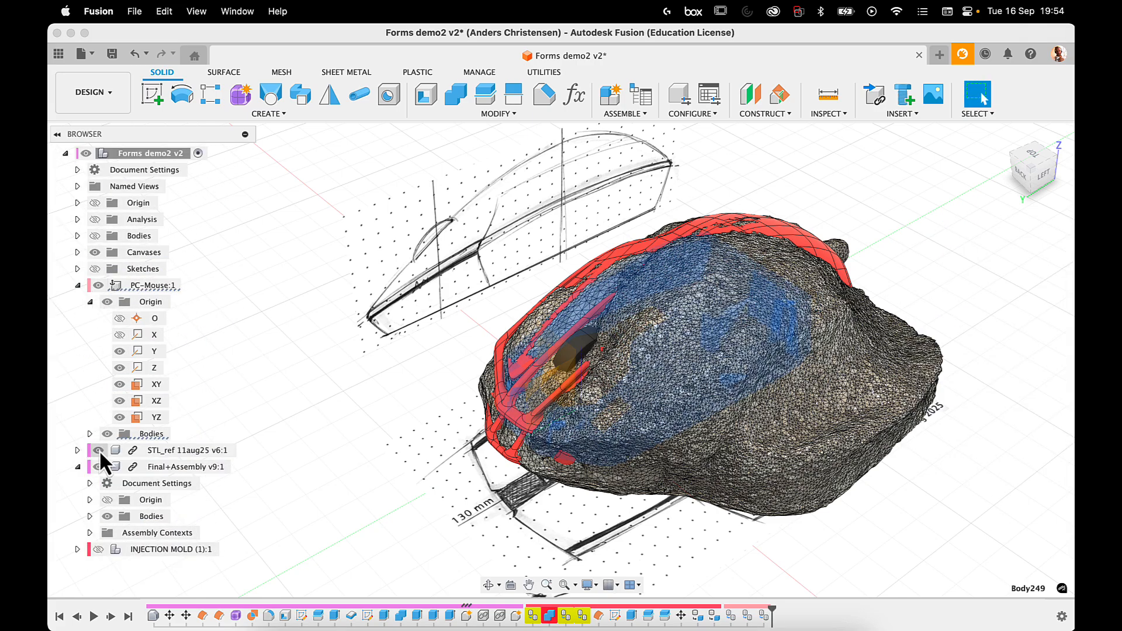
{"action": "left_click", "coordinate": [98, 467]}
{"action": "left_click", "coordinate": [99, 451]}
Step: Combine the pasted PCB bodies in PC-Mouse, starting from Body251
{"action": "left_click", "coordinate": [90, 434]}
{"action": "scroll", "coordinate": [142, 368], "scroll_direction": "down", "scroll_amount": 8}
{"action": "left_click", "coordinate": [177, 352]}
{"action": "scroll", "coordinate": [178, 353], "scroll_direction": "down", "scroll_amount": 9}
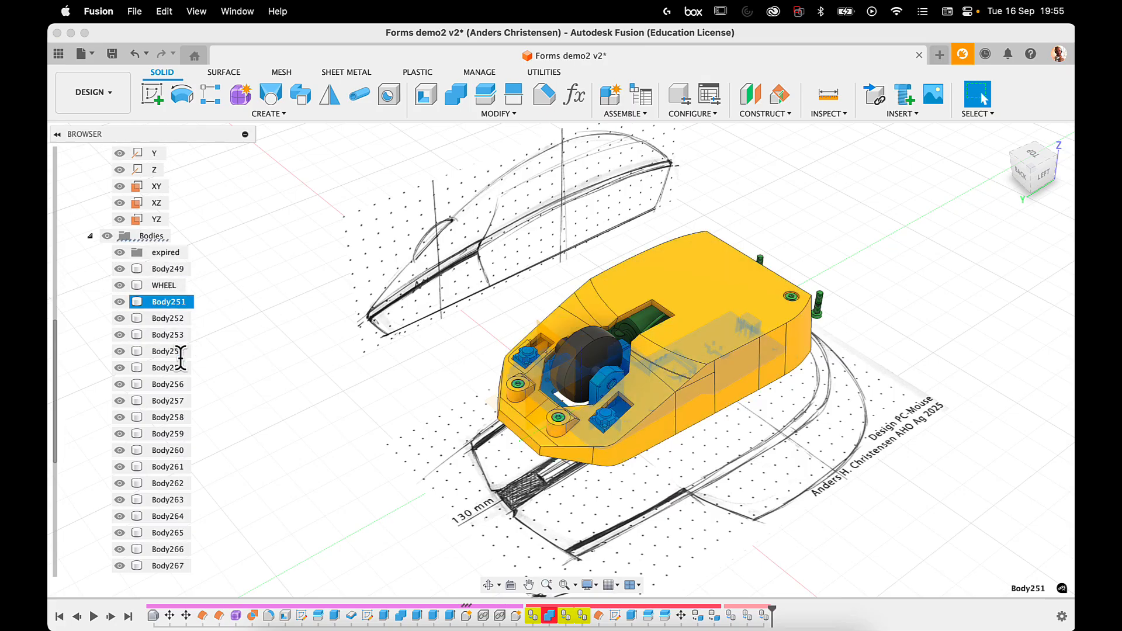
{"action": "left_click", "coordinate": [176, 467], "text": "shift"}
{"action": "left_click", "coordinate": [456, 94]}
{"action": "left_click", "coordinate": [997, 343]}
Step: Remove the combined PCB bodies Body251 and Body269 through Body273 from the PC-Mouse component
{"action": "left_click", "coordinate": [164, 368]}
{"action": "left_click", "coordinate": [166, 451], "text": "shift"}
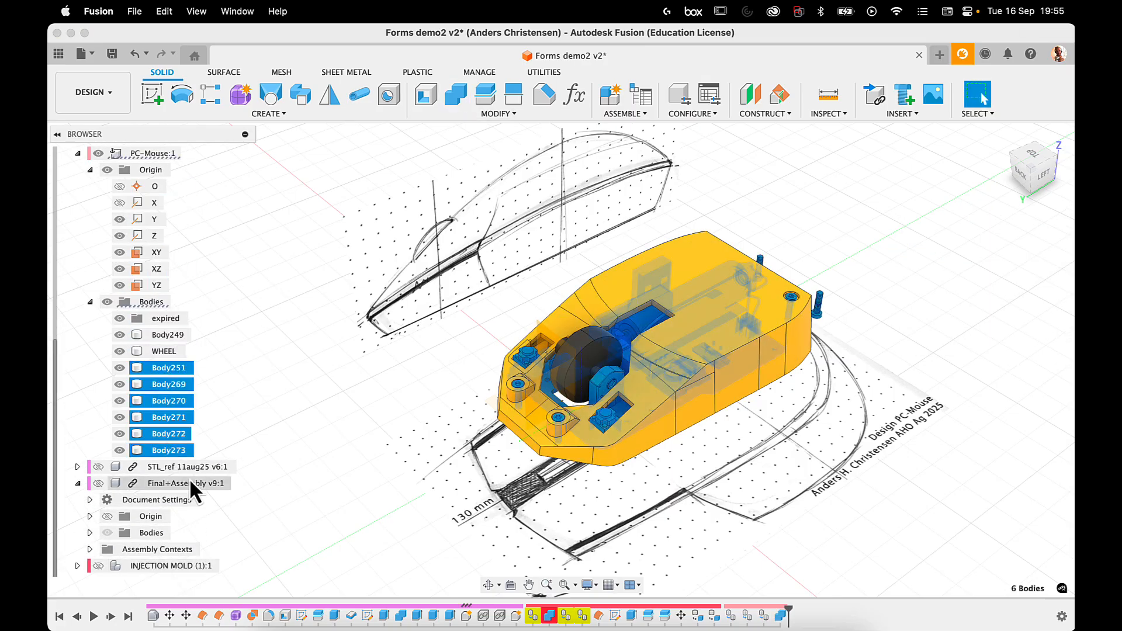
{"action": "right_click", "coordinate": [164, 452]}
{"action": "left_click", "coordinate": [202, 339]}
Step: Activate the PC-Mouse component and show the Final+Assembly component again
{"action": "left_click", "coordinate": [191, 252]}
{"action": "left_click", "coordinate": [309, 366]}
{"action": "left_click", "coordinate": [95, 485]}
{"action": "left_click", "coordinate": [96, 484]}
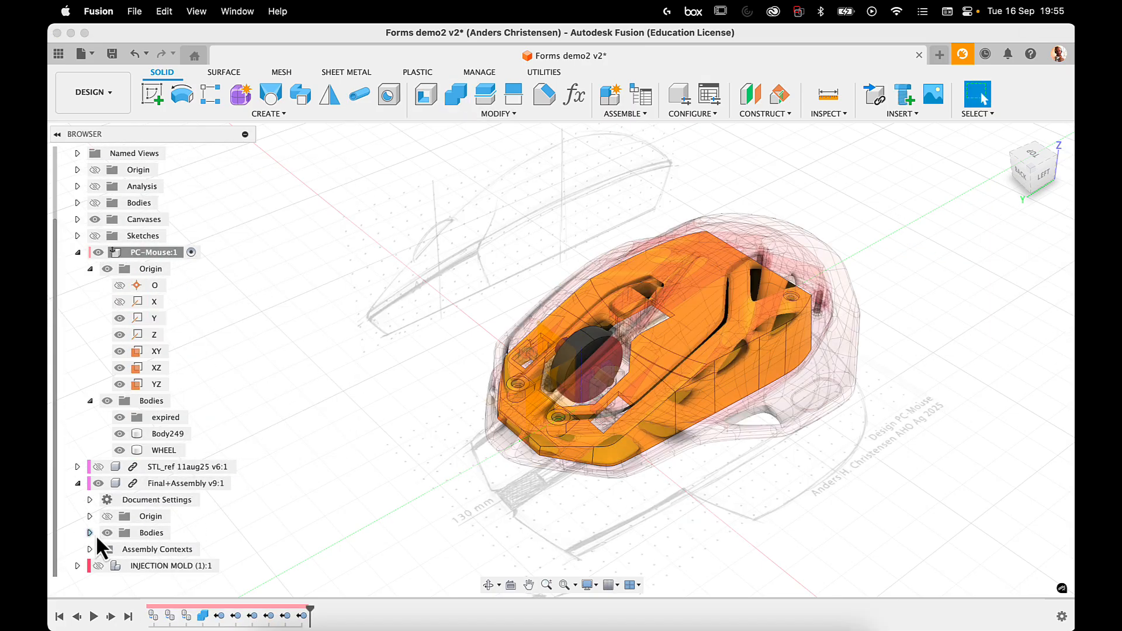
Step: Copy the body in the UNDER SHELL group of Final+Assembly into PC-Mouse's bodies at its original position
{"action": "left_click", "coordinate": [91, 533]}
{"action": "scroll", "coordinate": [95, 533], "scroll_direction": "down", "scroll_amount": 9}
{"action": "left_click", "coordinate": [103, 450]}
{"action": "left_click", "coordinate": [169, 470]}
{"action": "key", "text": "super+c"}
{"action": "left_click", "coordinate": [103, 451]}
{"action": "scroll", "coordinate": [153, 274], "scroll_direction": "up", "scroll_amount": 5}
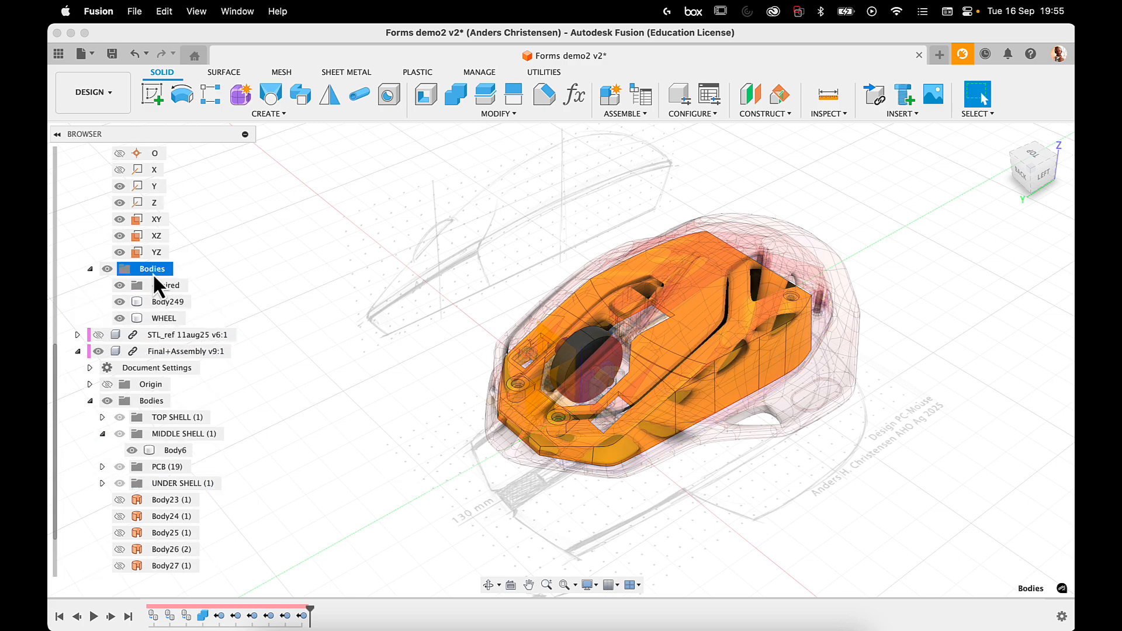
{"action": "left_click", "coordinate": [131, 187]}
{"action": "key", "text": "super+v"}
{"action": "left_click", "coordinate": [997, 472]}
Step: Hide the Final+Assembly component and collapse the component trees
{"action": "left_click", "coordinate": [77, 186]}
{"action": "left_click", "coordinate": [98, 302]}
{"action": "left_click", "coordinate": [98, 319]}
{"action": "left_click", "coordinate": [78, 319]}
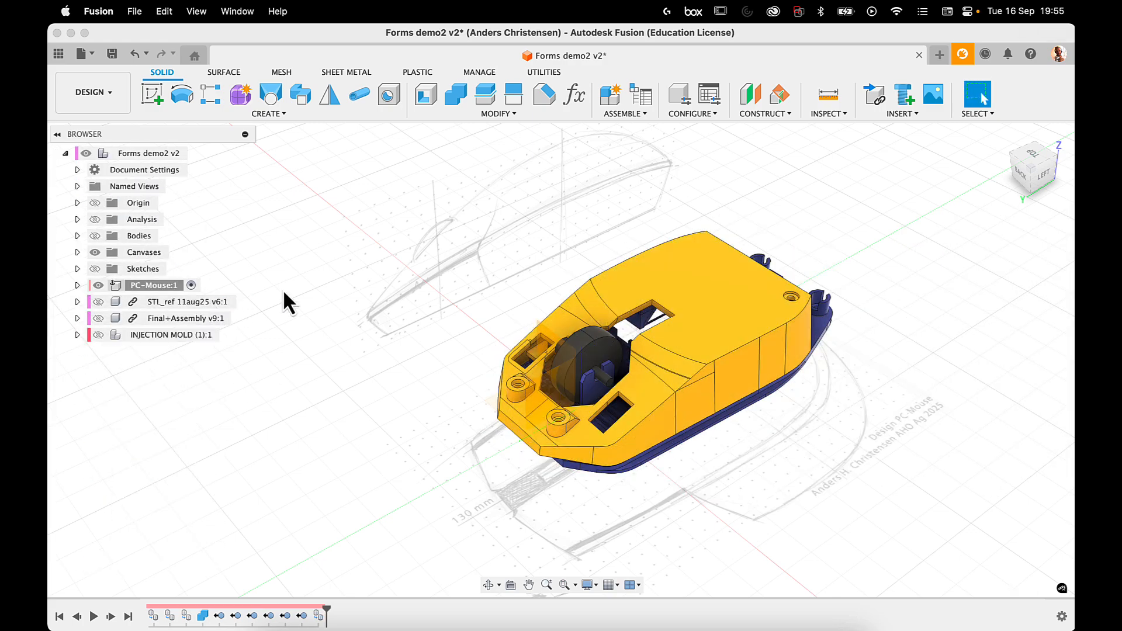
Step: Rename Body249 as MIDDLE and Body274 as UNDER in the PC-Mouse component
{"action": "left_click", "coordinate": [78, 286]}
{"action": "middle_click_drag", "start_coordinate": [745, 386], "coordinate": [719, 370], "text": "shift"}
{"action": "scroll", "coordinate": [722, 362], "scroll_direction": "up", "scroll_amount": 2}
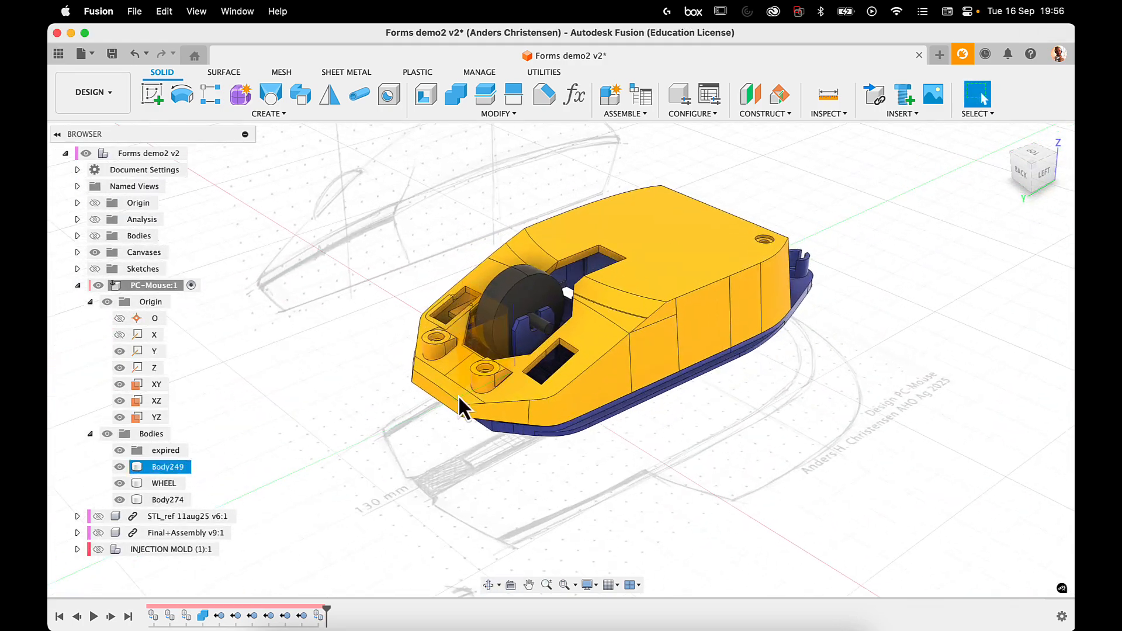
{"action": "double_click", "coordinate": [164, 468]}
{"action": "type", "text": "MIDDLE"}
{"action": "key", "text": "Return"}
{"action": "double_click", "coordinate": [169, 499]}
{"action": "type", "text": "UNDER"}
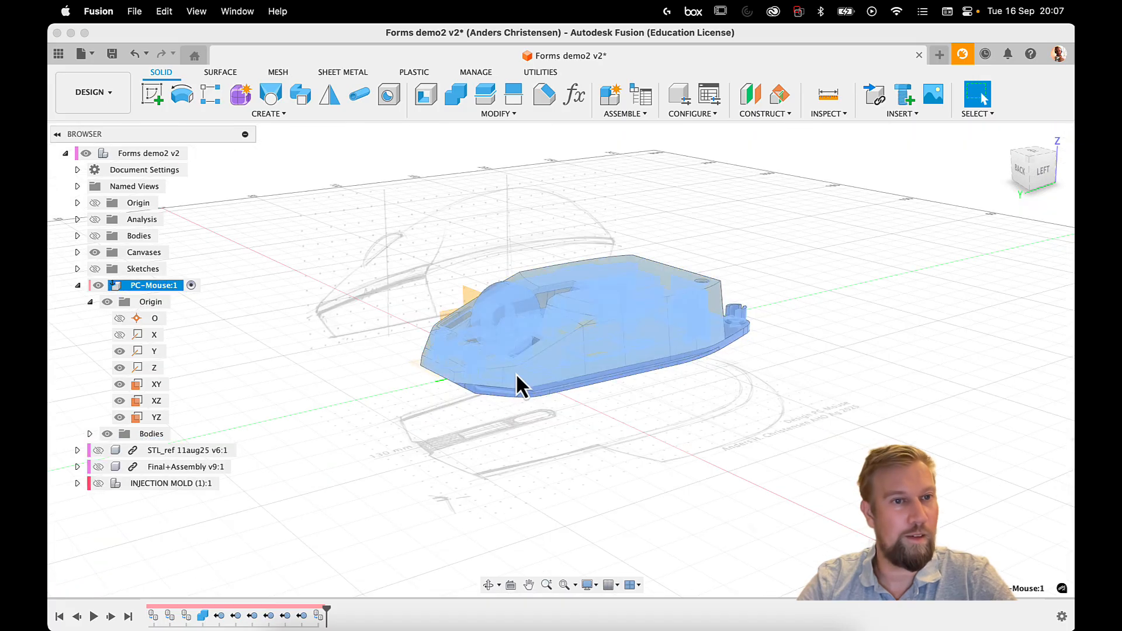
Step: Start a sketch on PC-Mouse's YZ plane and draw a three-point spline arching over the wheel and shell along the canvas's top outline
{"action": "left_click", "coordinate": [454, 318]}
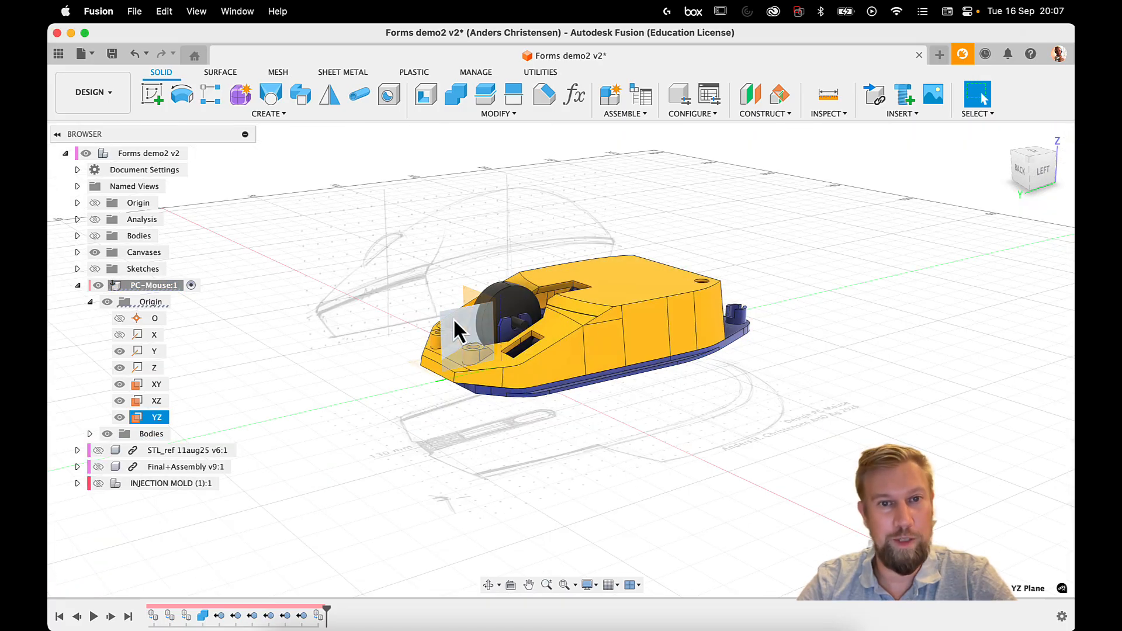
{"action": "left_click", "coordinate": [155, 95]}
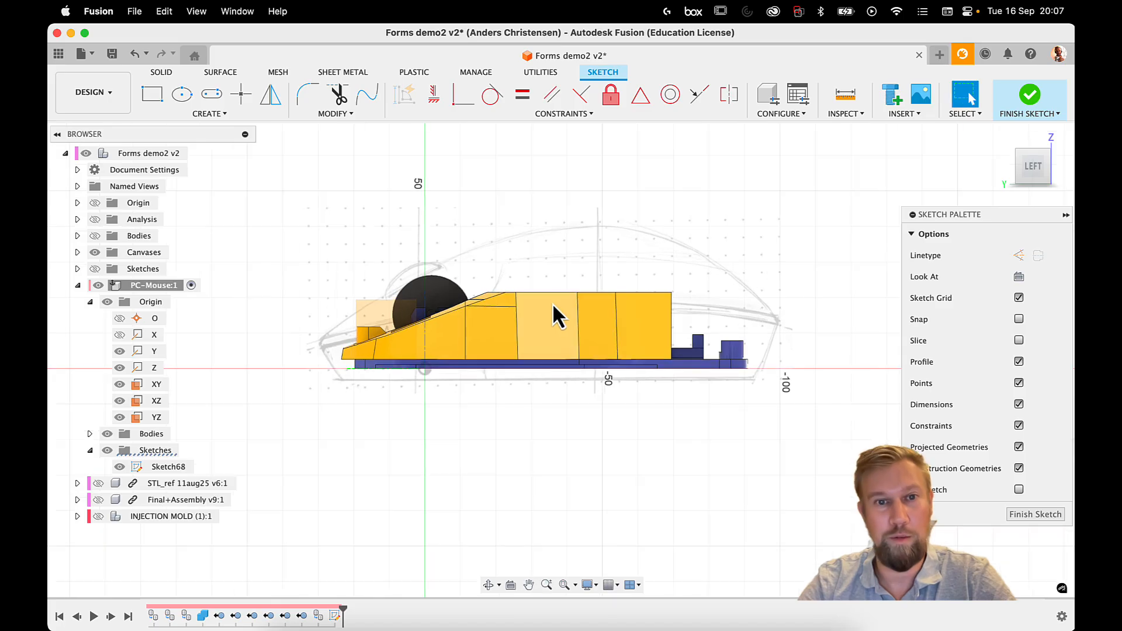
{"action": "key", "text": "l"}
{"action": "left_click", "coordinate": [278, 365]}
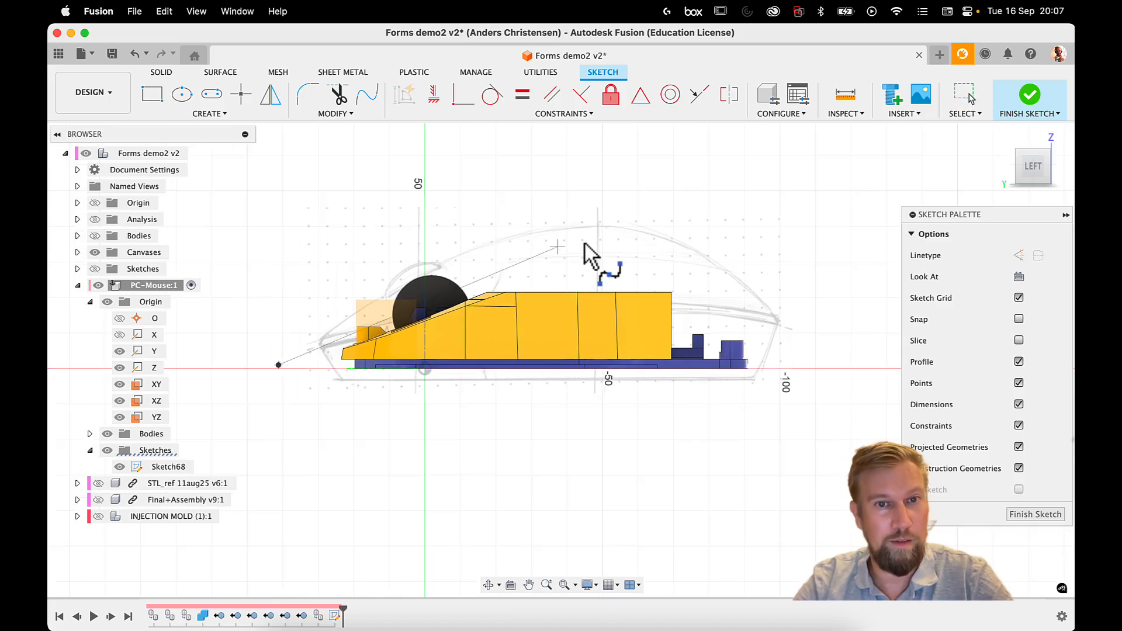
{"action": "left_click", "coordinate": [613, 235]}
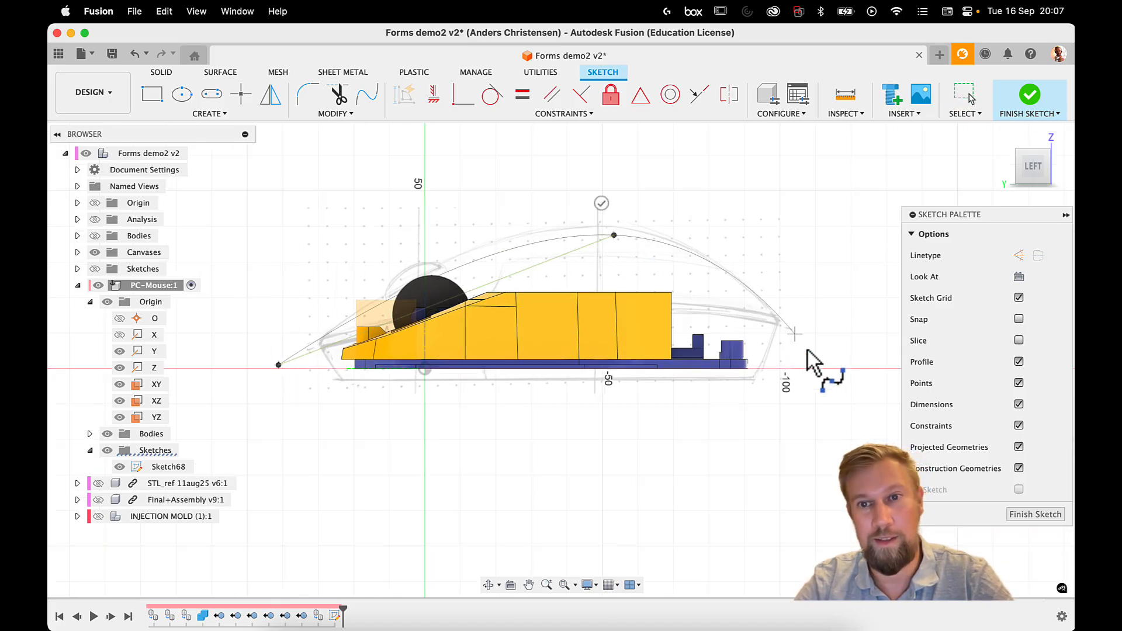
{"action": "left_click", "coordinate": [821, 365]}
{"action": "key", "text": "Return"}
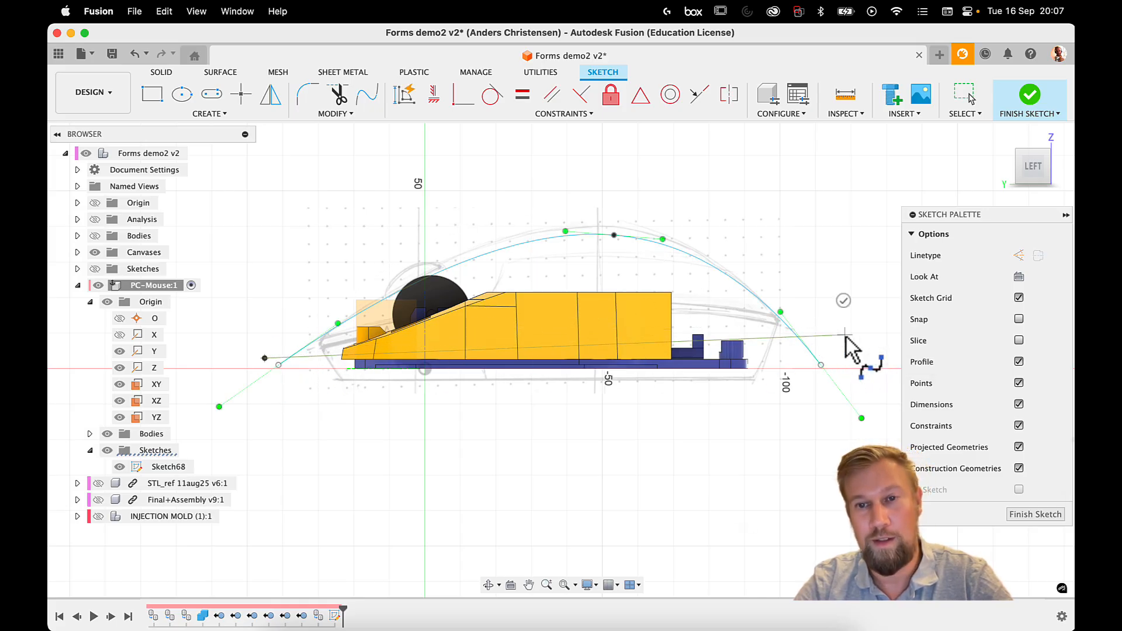
Step: Draw a second two-point spline lengthwise through the mouse and raise its rear tangent handle to the canvas's rear corner
{"action": "left_click", "coordinate": [845, 336]}
{"action": "key", "text": "Escape"}
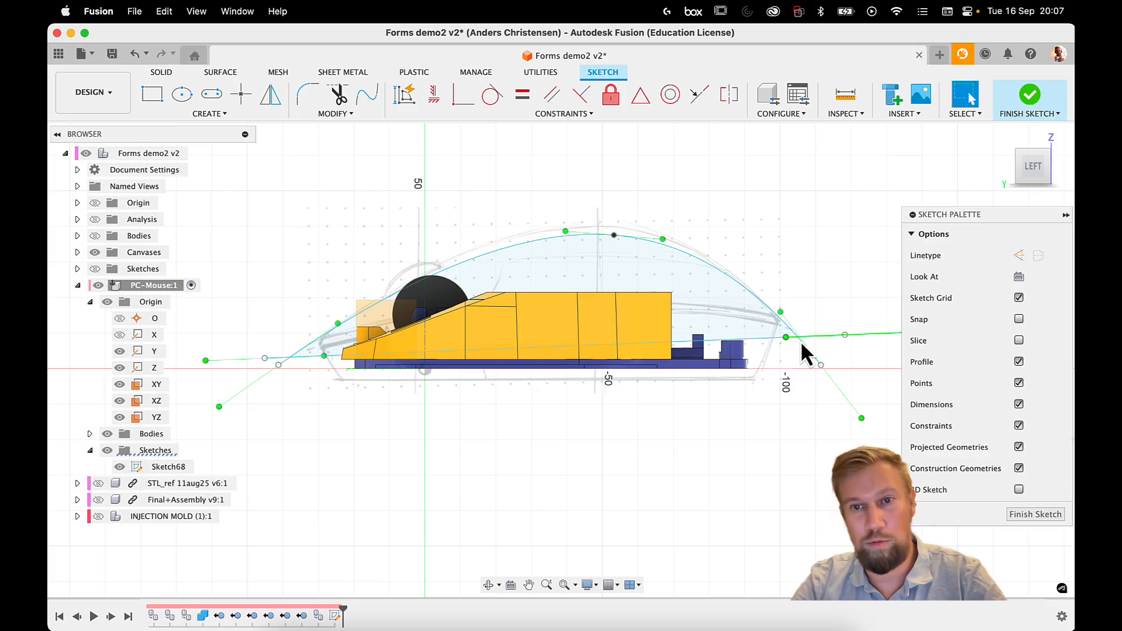
{"action": "left_click_drag", "start_coordinate": [787, 337], "coordinate": [779, 321]}
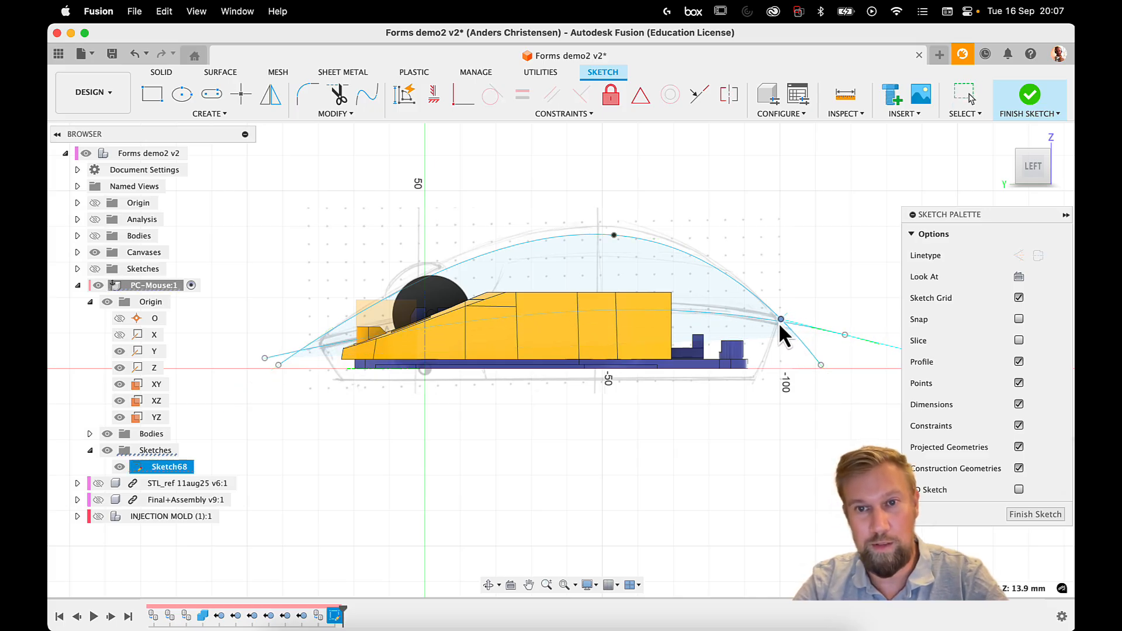
Step: Adjust the front and rear ends of the lower spline so it follows the parting line on the side-view canvas
{"action": "left_click", "coordinate": [274, 356]}
{"action": "left_click_drag", "start_coordinate": [317, 345], "coordinate": [255, 364]}
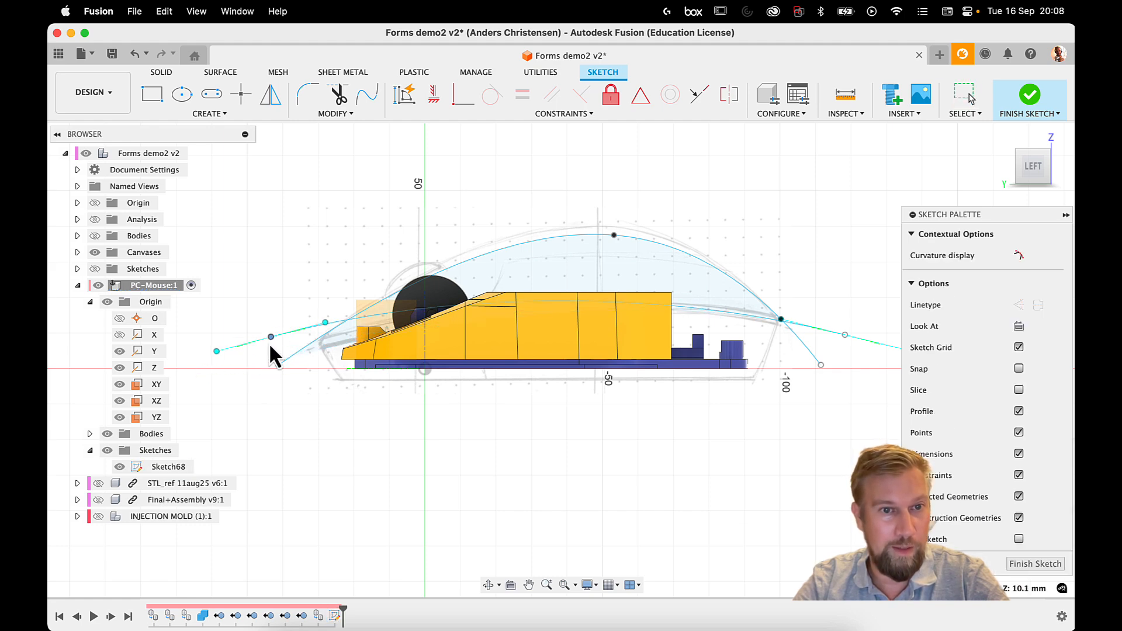
{"action": "scroll", "coordinate": [271, 351], "scroll_direction": "up", "scroll_amount": 5}
{"action": "scroll", "coordinate": [349, 316], "scroll_direction": "down", "scroll_amount": 5}
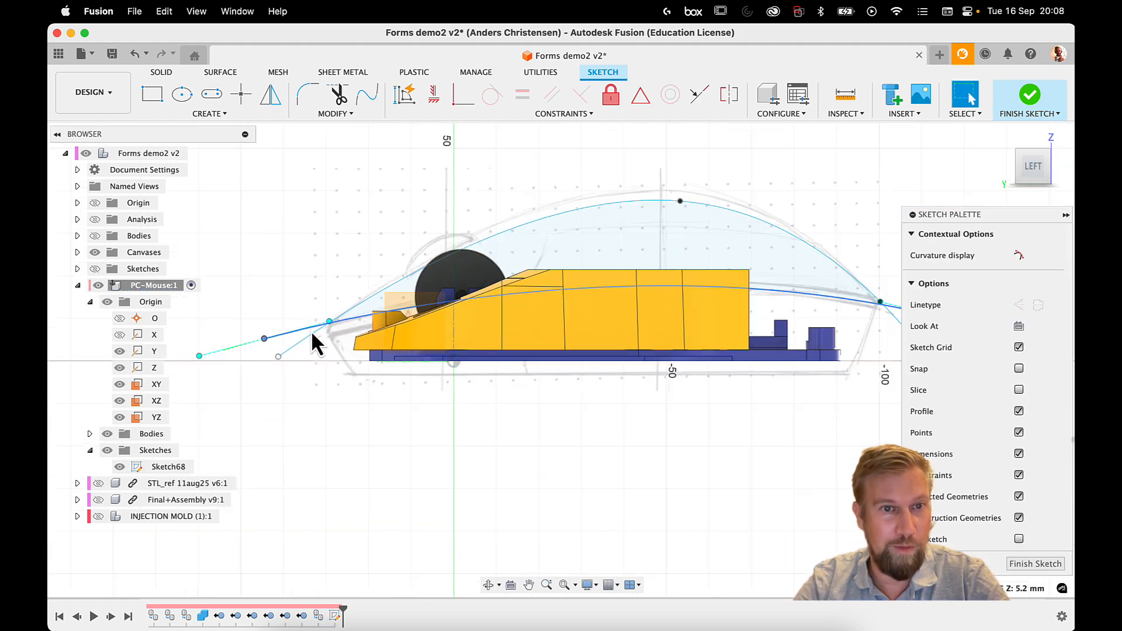
{"action": "mouse_move", "coordinate": [262, 351]}
{"action": "left_mouse_down"}
{"action": "mouse_move", "coordinate": [254, 365]}
{"action": "mouse_move", "coordinate": [260, 352]}
{"action": "left_mouse_up"}
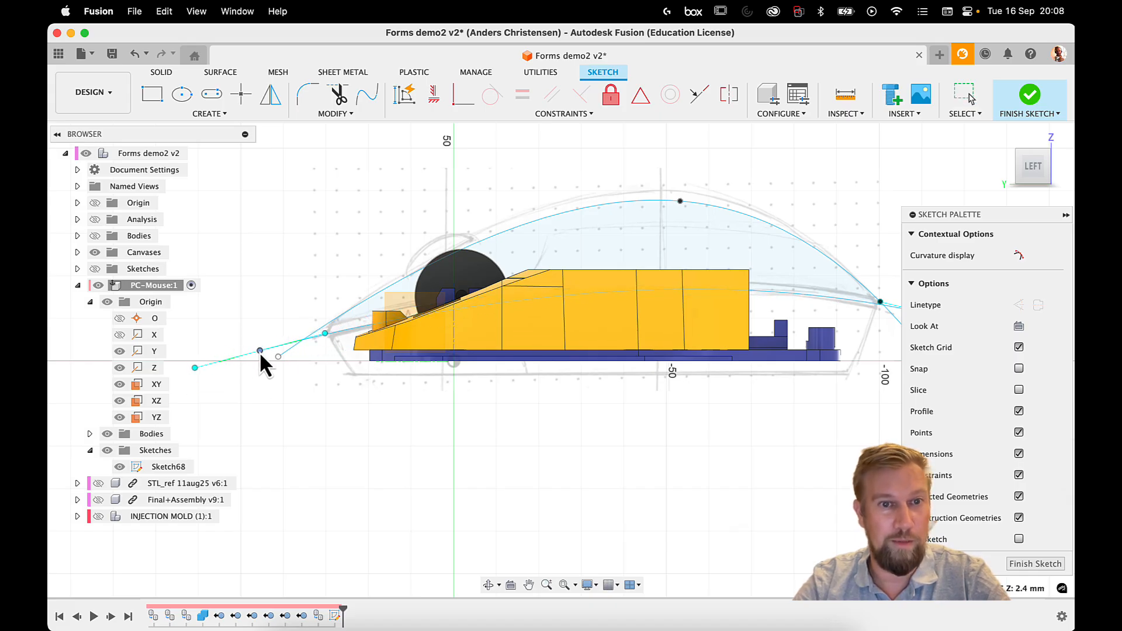
{"action": "middle_click_drag", "start_coordinate": [642, 319], "coordinate": [428, 312]}
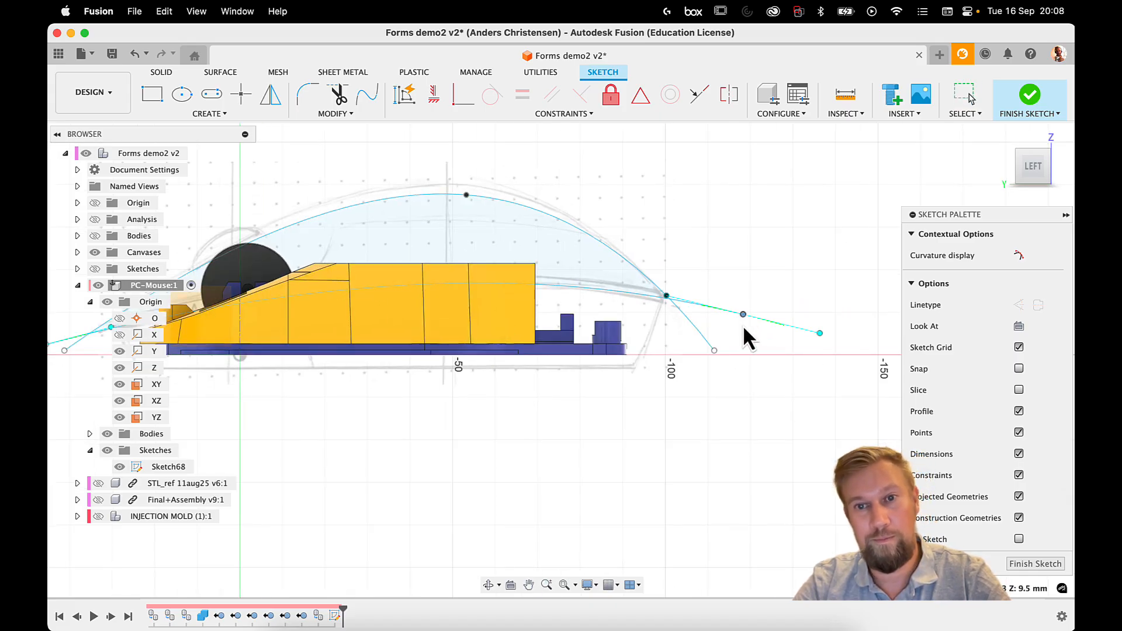
{"action": "left_click_drag", "start_coordinate": [742, 321], "coordinate": [739, 317]}
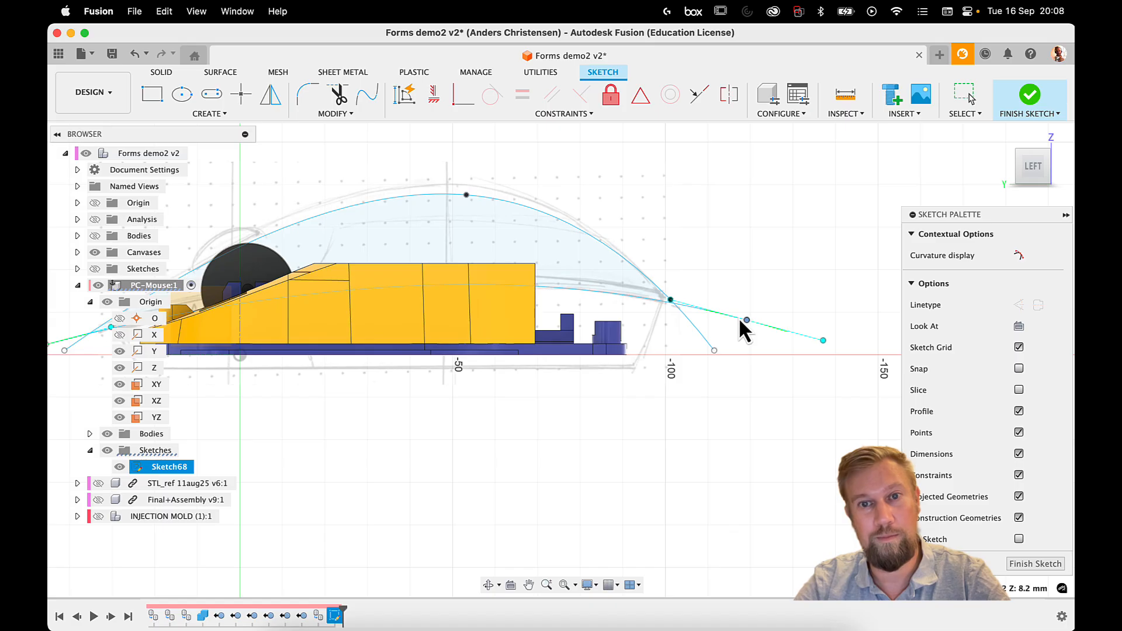
{"action": "left_click", "coordinate": [697, 331]}
Step: Constrain the upper spline's middle tangent handle to horizontal and move its peak point to about Z 38.5 mm
{"action": "middle_click_drag", "start_coordinate": [630, 286], "coordinate": [751, 297]}
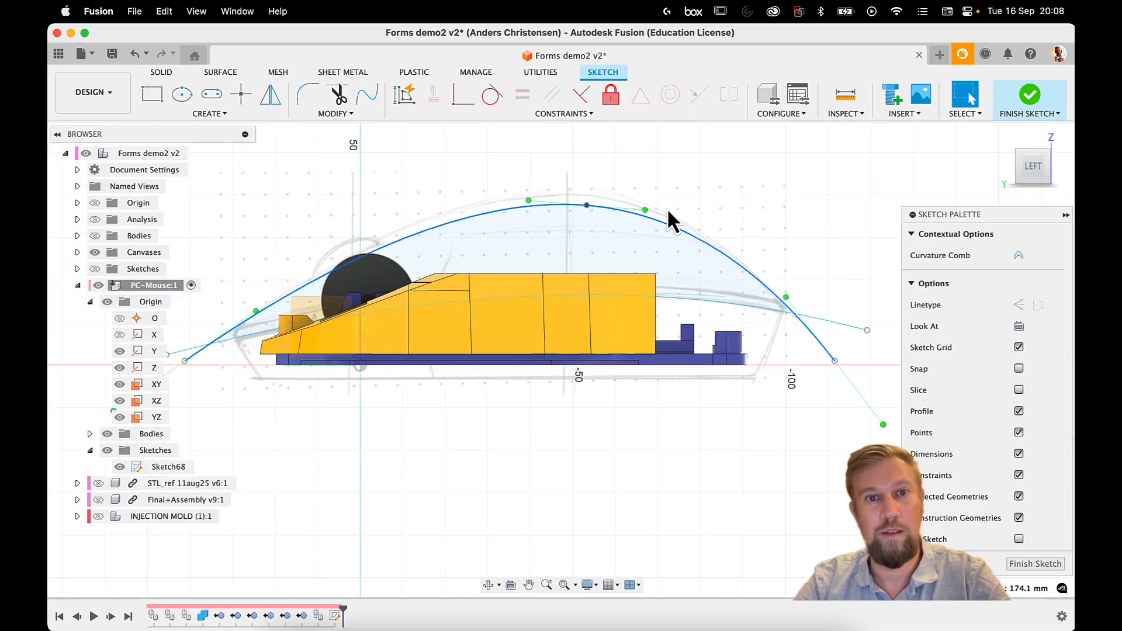
{"action": "left_click", "coordinate": [632, 208]}
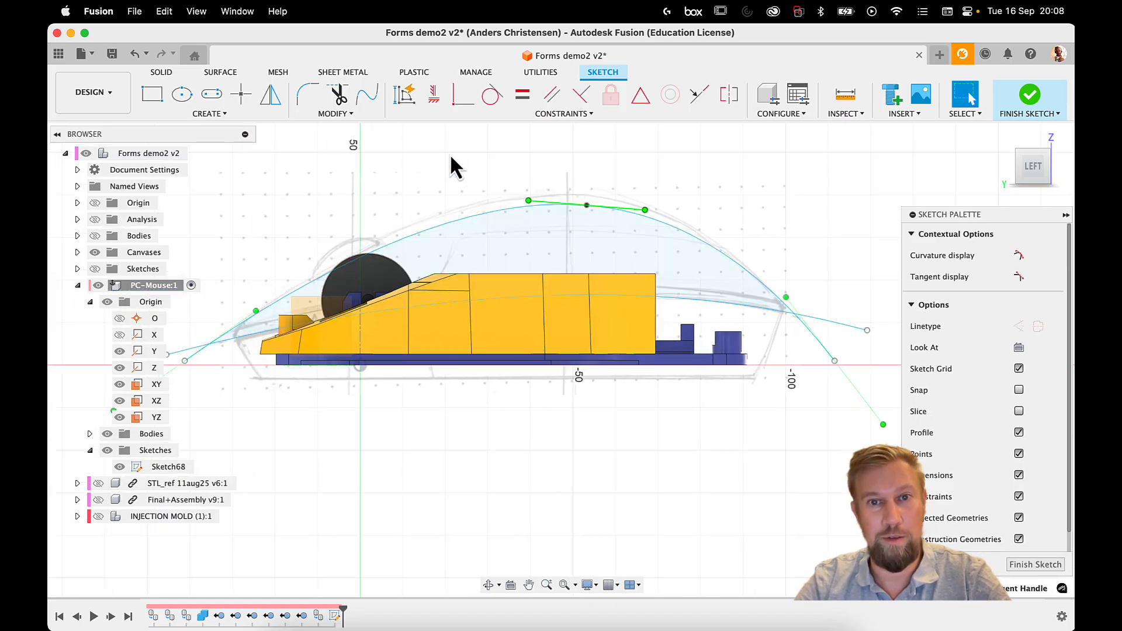
{"action": "left_click", "coordinate": [440, 93]}
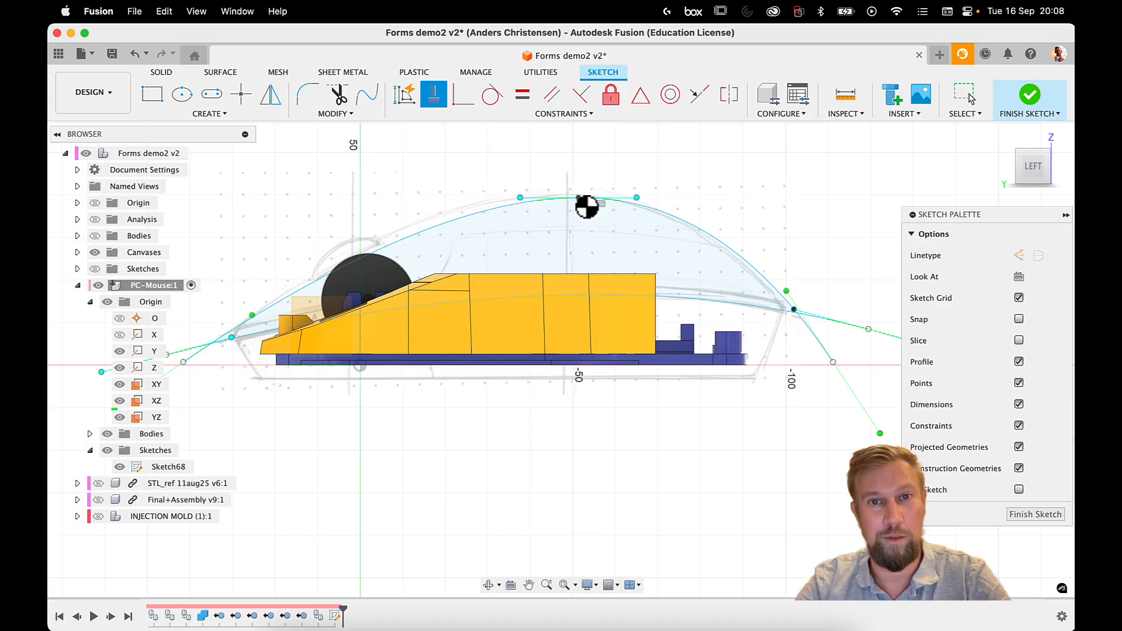
{"action": "key", "text": "Escape"}
{"action": "mouse_move", "coordinate": [580, 198]}
{"action": "left_mouse_down"}
{"action": "mouse_move", "coordinate": [616, 205]}
{"action": "mouse_move", "coordinate": [579, 202]}
{"action": "left_mouse_up"}
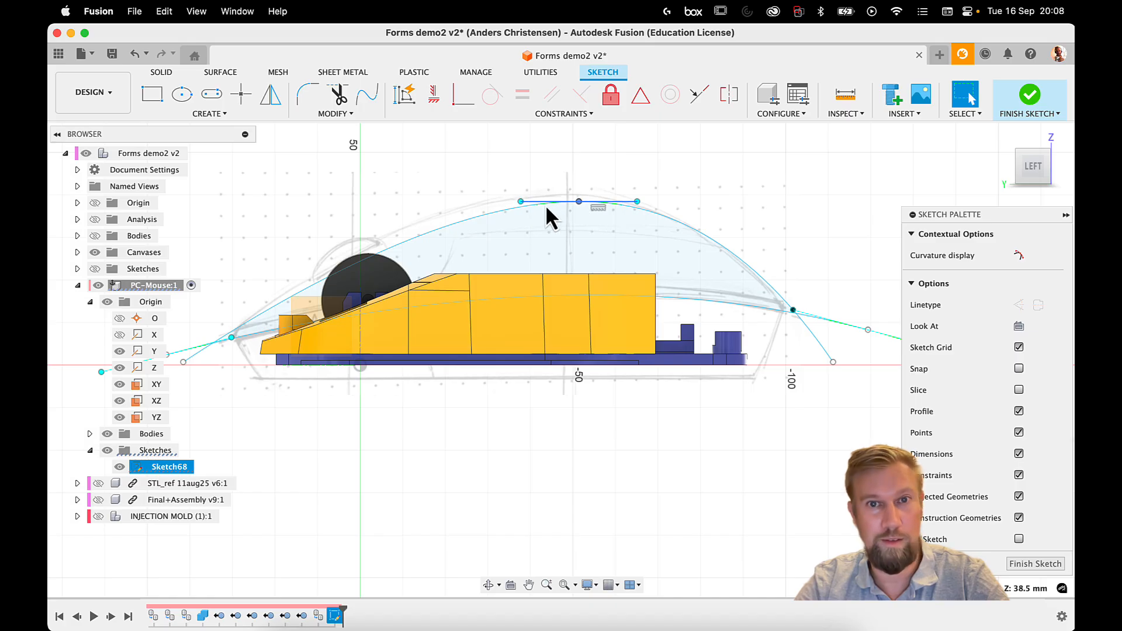
Step: Nudge the upper spline's front endpoint to about Z 0.2 mm so the curve follows the canvas's nose
{"action": "middle_click_drag", "start_coordinate": [615, 192], "coordinate": [693, 186]}
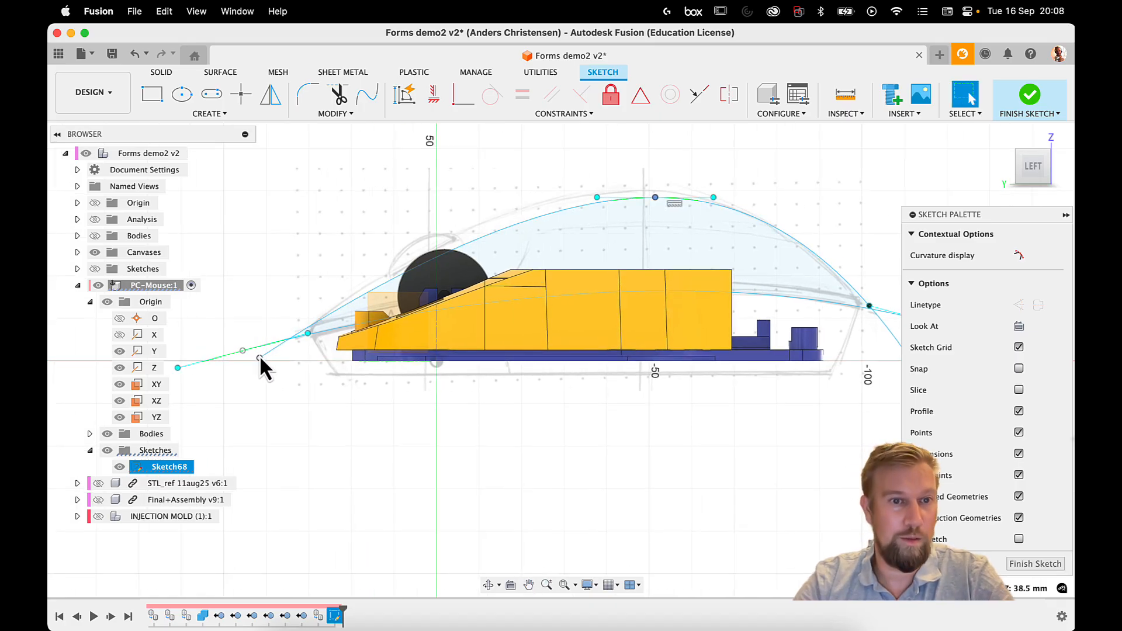
{"action": "left_click_drag", "start_coordinate": [260, 358], "coordinate": [258, 361]}
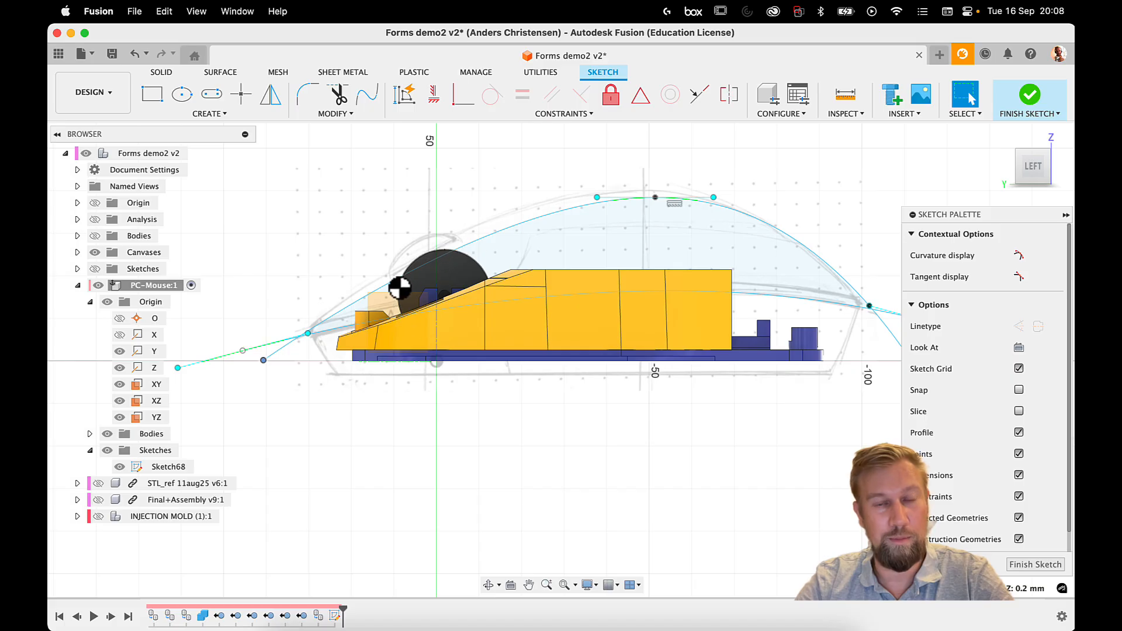
{"action": "left_click", "coordinate": [557, 181]}
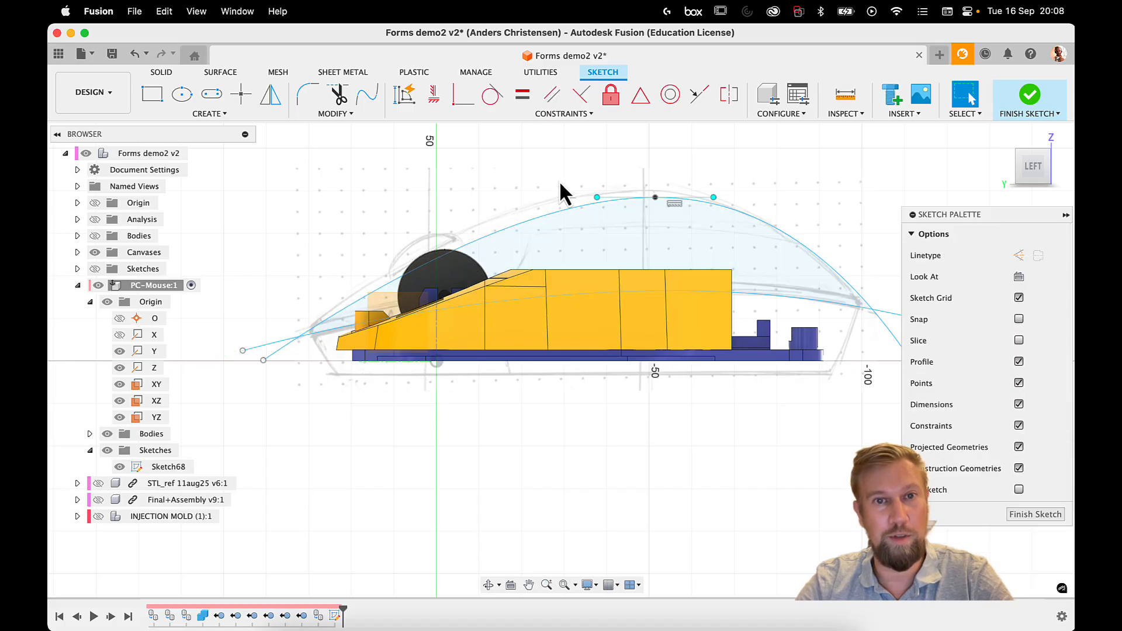
{"action": "middle_click_drag", "start_coordinate": [528, 191], "coordinate": [521, 175]}
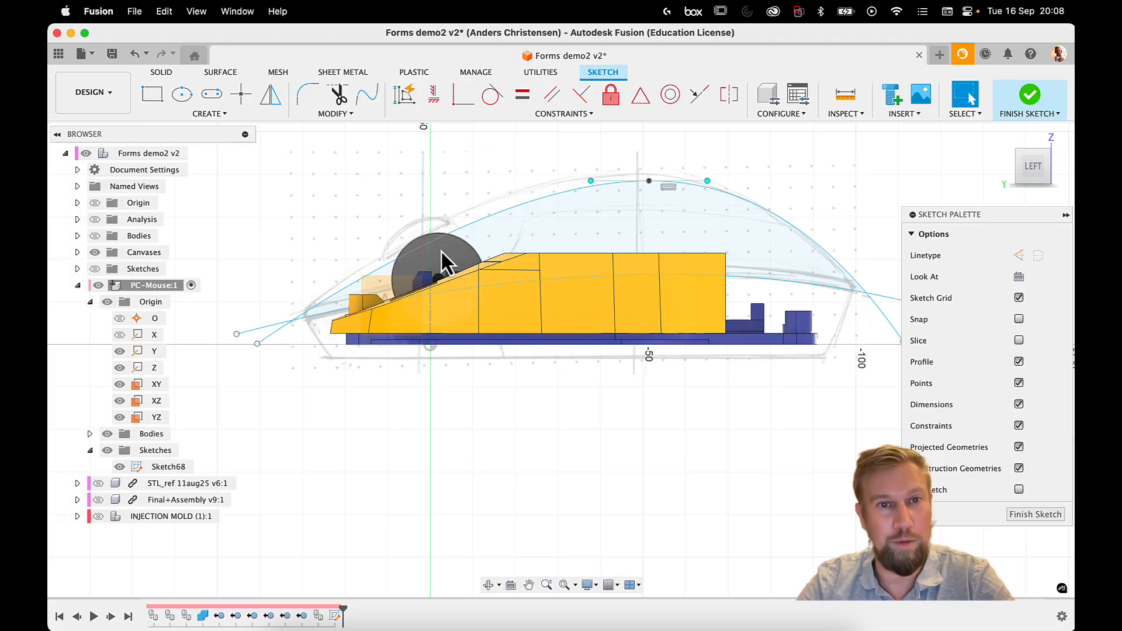
Step: Compare the sketched profile with the STL_ref 11aug25 and Final+Assembly components by temporarily showing each one in perspective and side view
{"action": "left_click", "coordinate": [99, 483]}
{"action": "middle_click_drag", "start_coordinate": [549, 359], "coordinate": [383, 436], "text": "shift"}
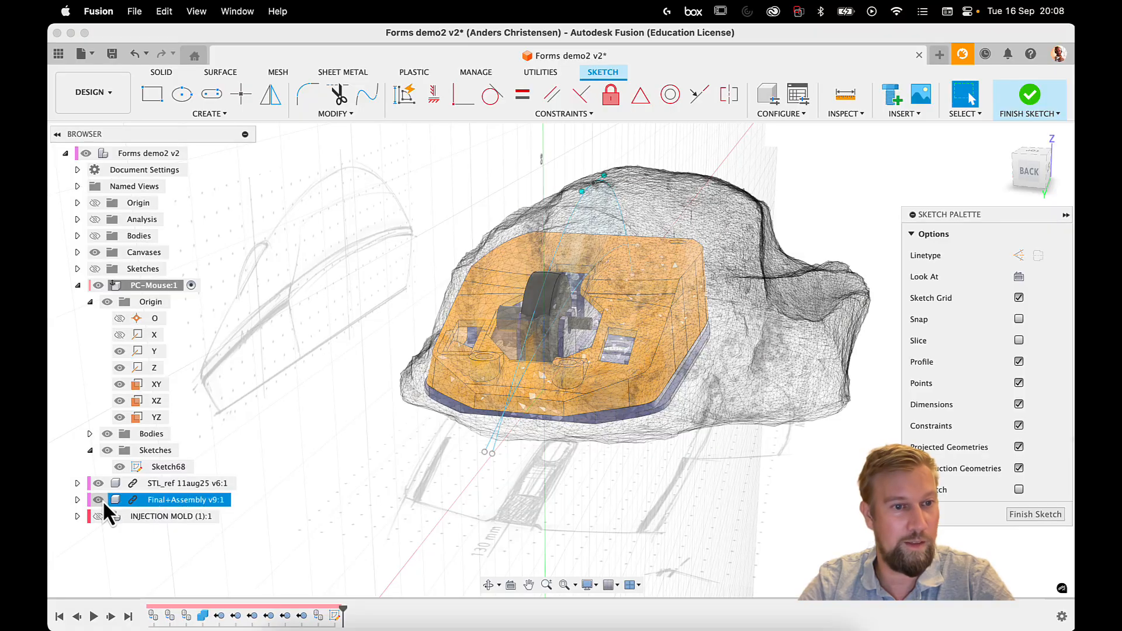
{"action": "left_click", "coordinate": [98, 500]}
{"action": "left_click", "coordinate": [98, 484]}
{"action": "middle_click_drag", "start_coordinate": [650, 365], "coordinate": [692, 329]}
{"action": "left_click", "coordinate": [1036, 169]}
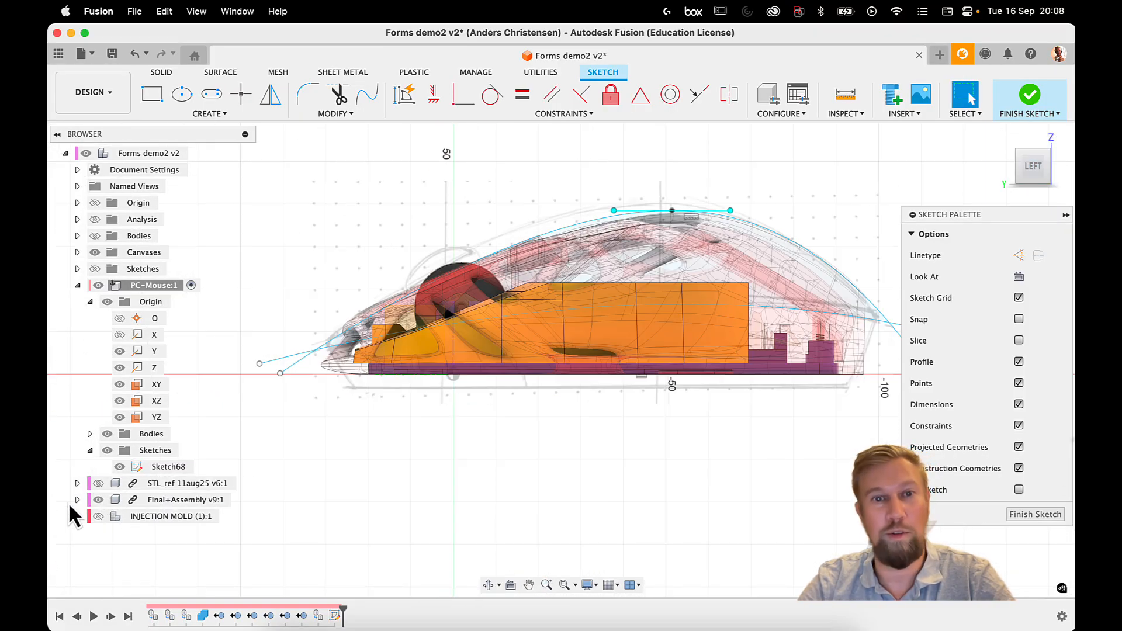
{"action": "left_click", "coordinate": [96, 500]}
{"action": "middle_click_drag", "start_coordinate": [563, 437], "coordinate": [519, 446]}
{"action": "left_click", "coordinate": [597, 224]}
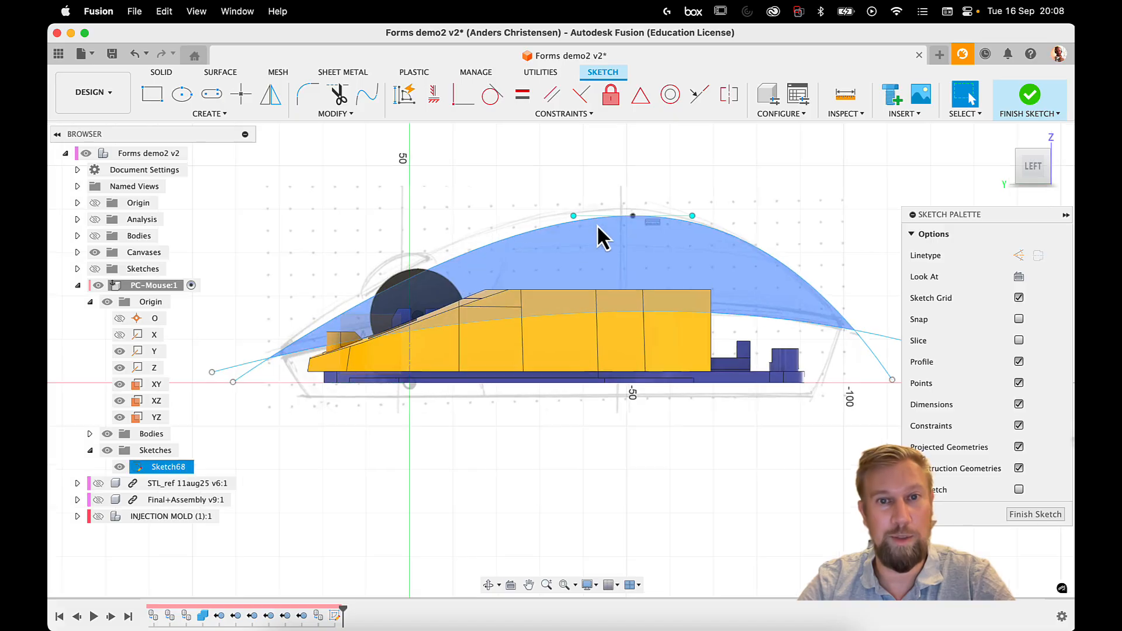
Step: Shift the whole upper spline slightly down and rearward over the scroll wheel
{"action": "scroll", "coordinate": [597, 224], "scroll_direction": "up", "scroll_amount": 4}
{"action": "middle_click_drag", "start_coordinate": [353, 325], "coordinate": [512, 287]}
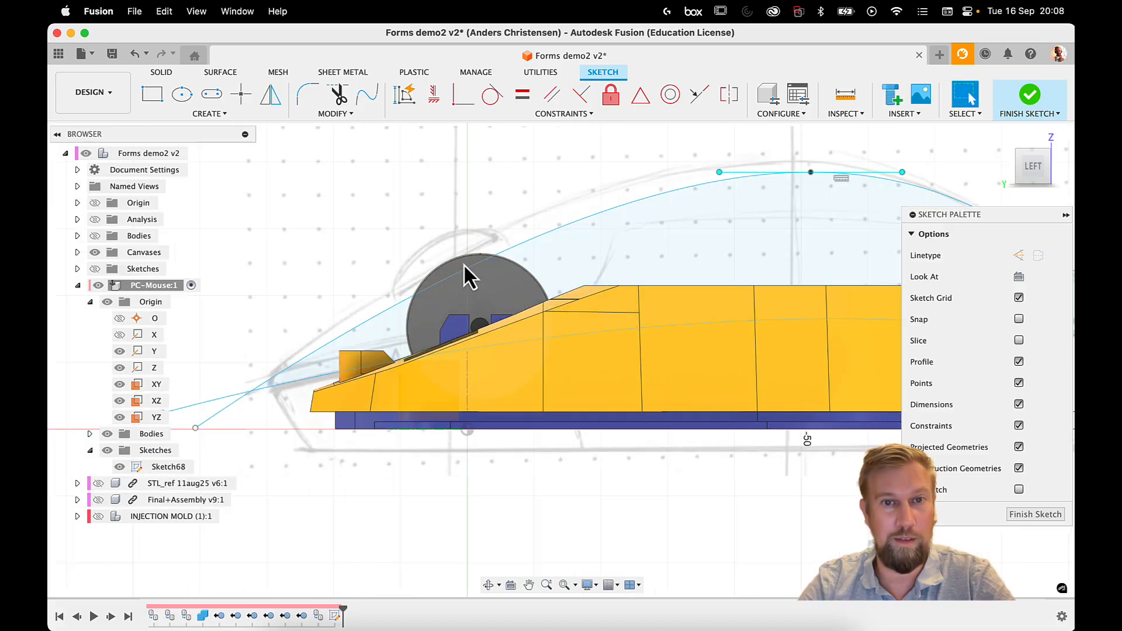
{"action": "left_click", "coordinate": [464, 264]}
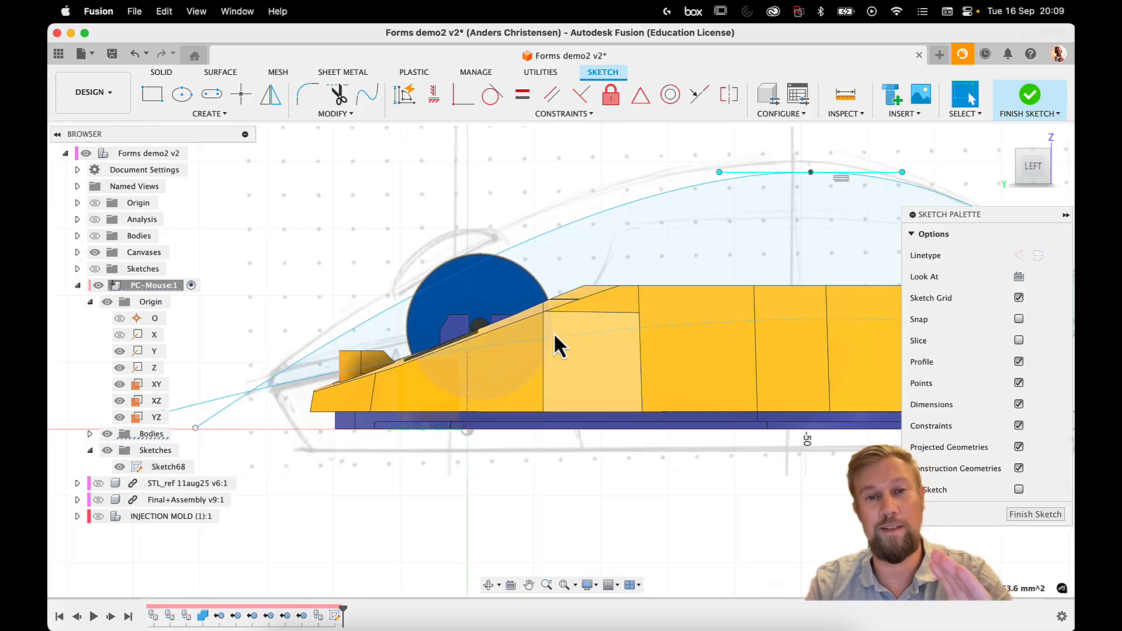
{"action": "left_click", "coordinate": [562, 263]}
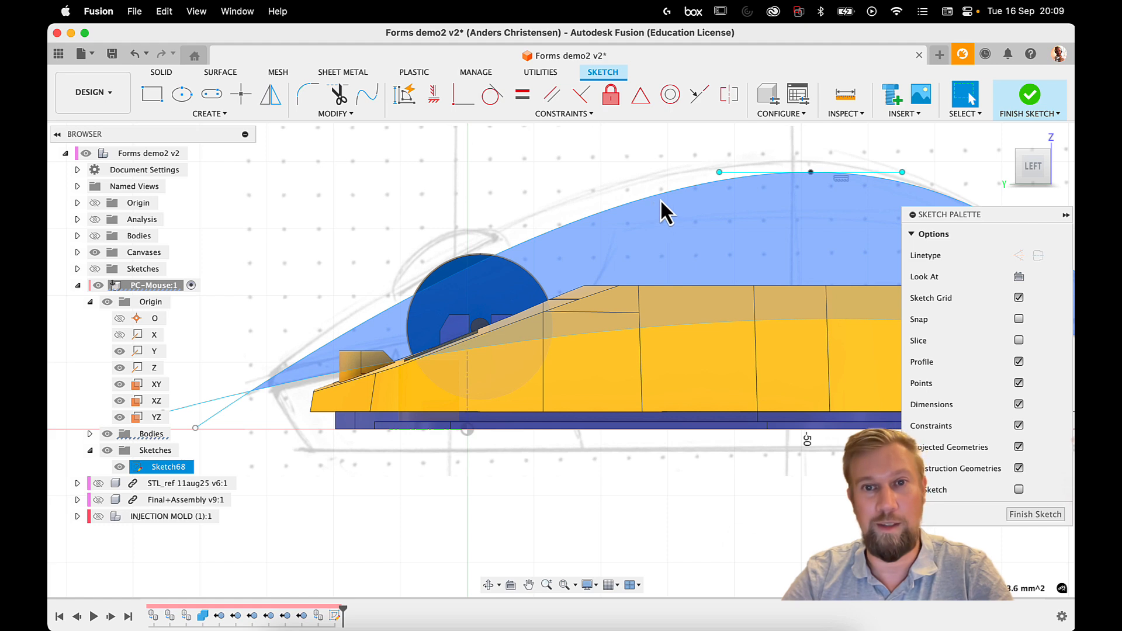
{"action": "left_click_drag", "start_coordinate": [660, 198], "coordinate": [668, 202]}
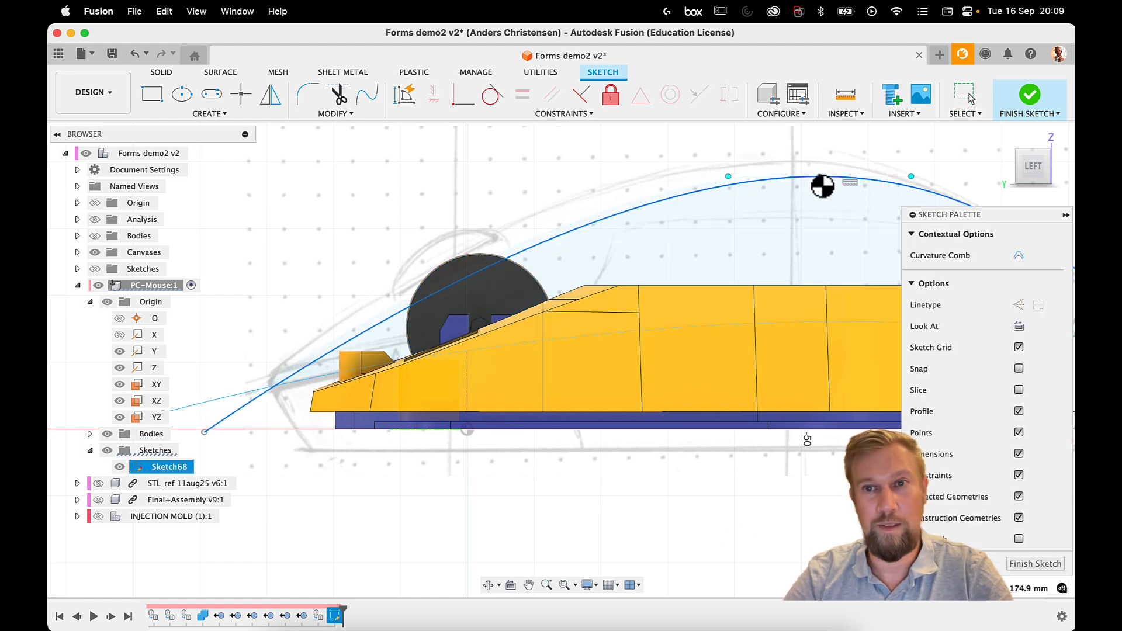
{"action": "left_click", "coordinate": [653, 242]}
{"action": "scroll", "coordinate": [653, 241], "scroll_direction": "down", "scroll_amount": 2}
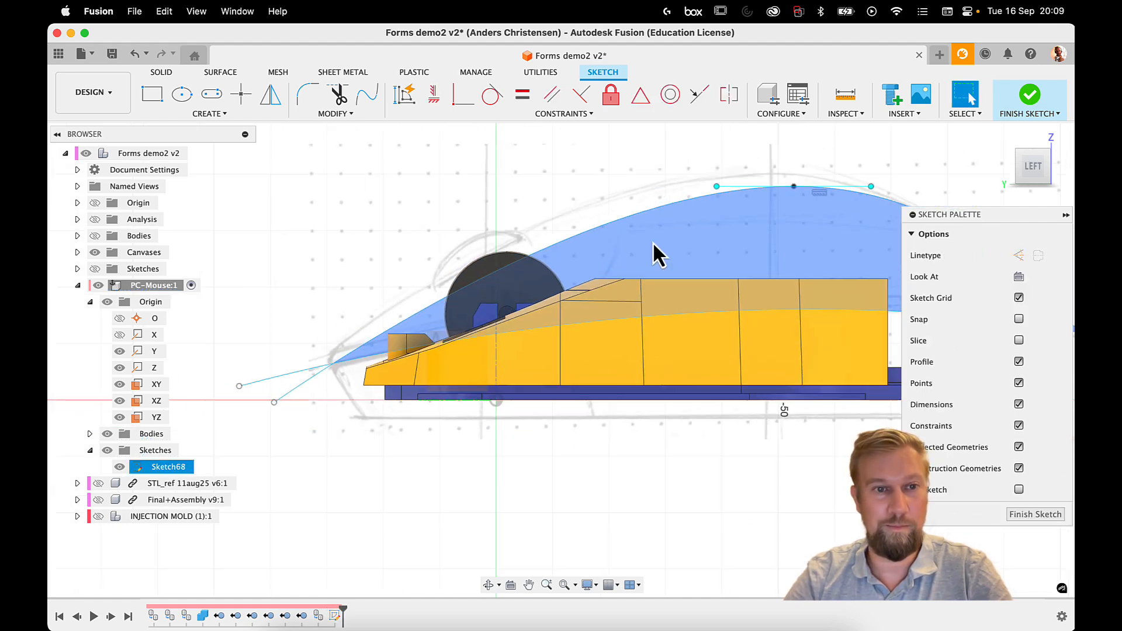
{"action": "middle_click_drag", "start_coordinate": [653, 242], "coordinate": [617, 239]}
{"action": "left_click", "coordinate": [332, 374]}
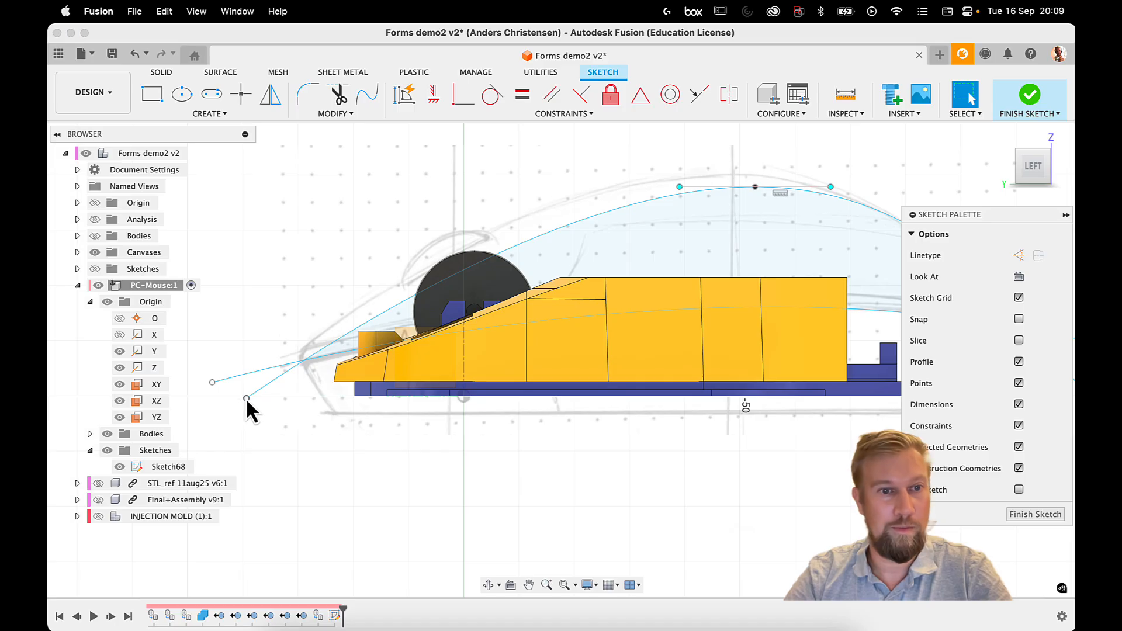
Step: Raise the upper spline's front endpoint slightly and move its peak point to about Z 37.4 mm
{"action": "left_click_drag", "start_coordinate": [246, 398], "coordinate": [246, 396]}
{"action": "scroll", "coordinate": [561, 275], "scroll_direction": "up", "scroll_amount": 4}
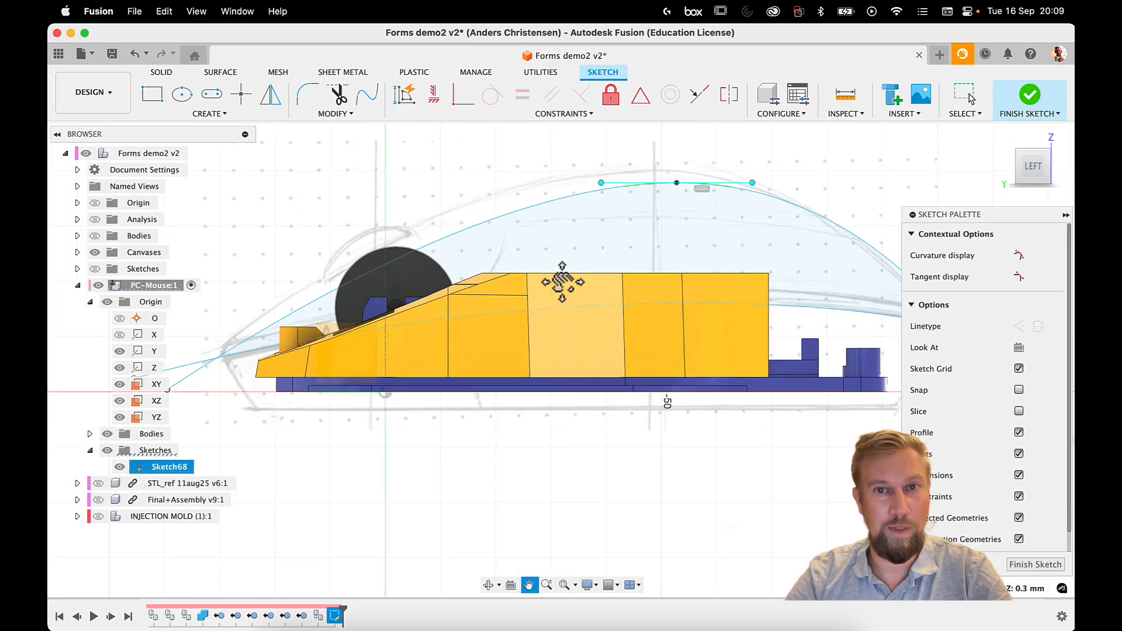
{"action": "scroll", "coordinate": [605, 273], "scroll_direction": "down", "scroll_amount": 5}
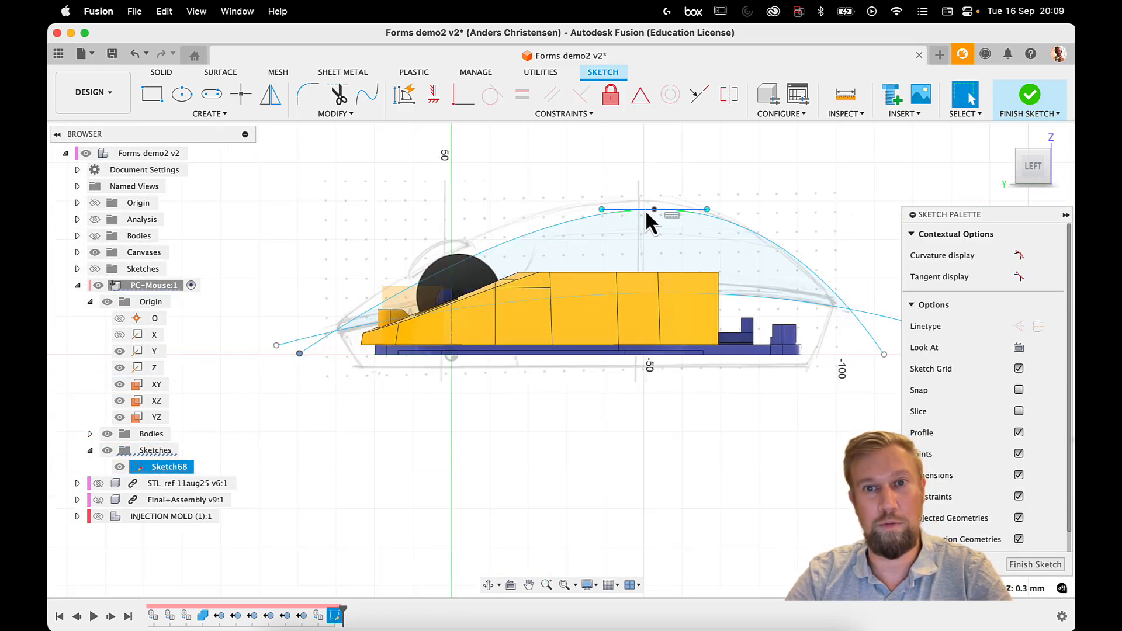
{"action": "left_click", "coordinate": [648, 213]}
{"action": "left_click_drag", "start_coordinate": [623, 207], "coordinate": [648, 209]}
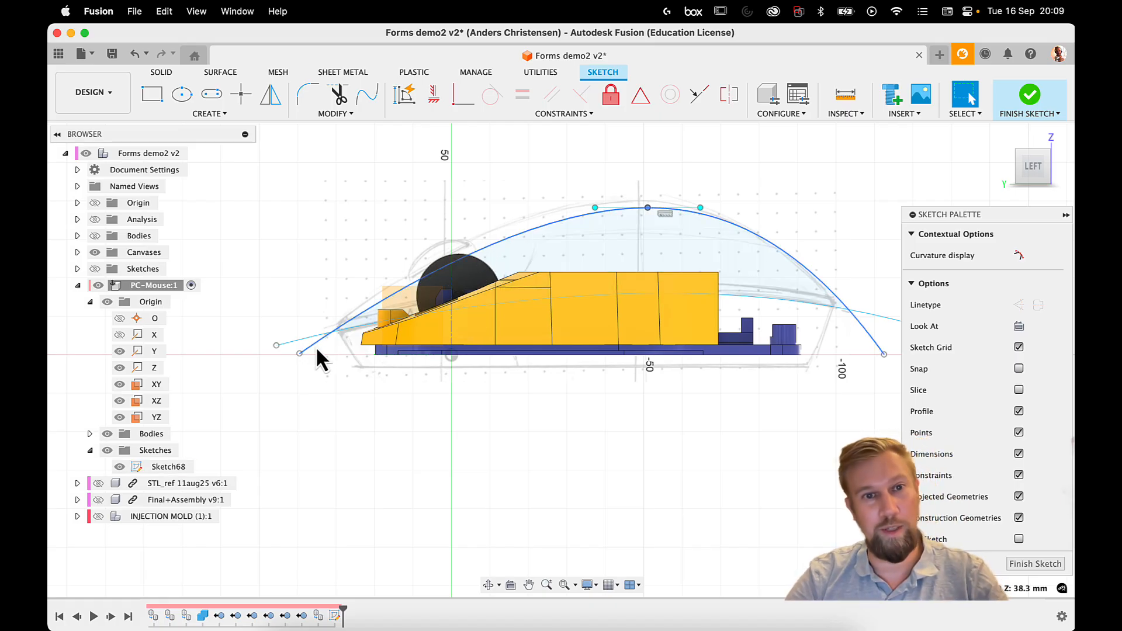
{"action": "left_click", "coordinate": [301, 353]}
{"action": "left_click_drag", "start_coordinate": [310, 353], "coordinate": [308, 347]}
{"action": "mouse_move", "coordinate": [648, 207]}
{"action": "left_mouse_down"}
{"action": "mouse_move", "coordinate": [657, 206]}
{"action": "mouse_move", "coordinate": [651, 213]}
{"action": "left_mouse_up"}
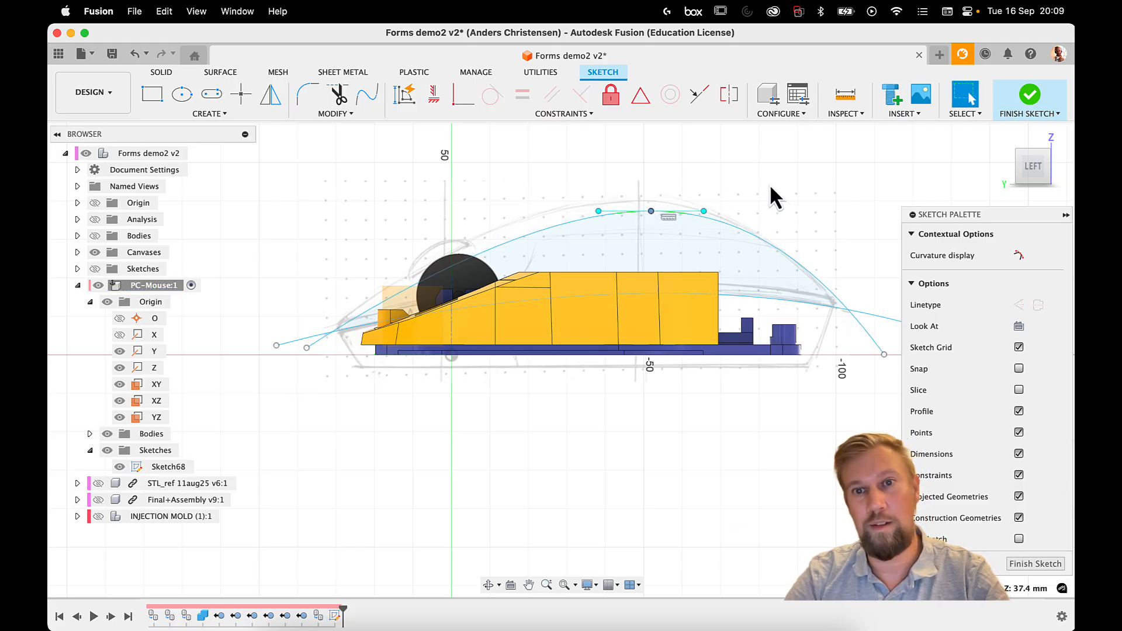
Step: Preview the upper spline's curvature comb to check its smoothness and dismiss it without applying
{"action": "left_click", "coordinate": [786, 184]}
{"action": "middle_click_drag", "start_coordinate": [818, 200], "coordinate": [788, 192]}
{"action": "left_click", "coordinate": [748, 237]}
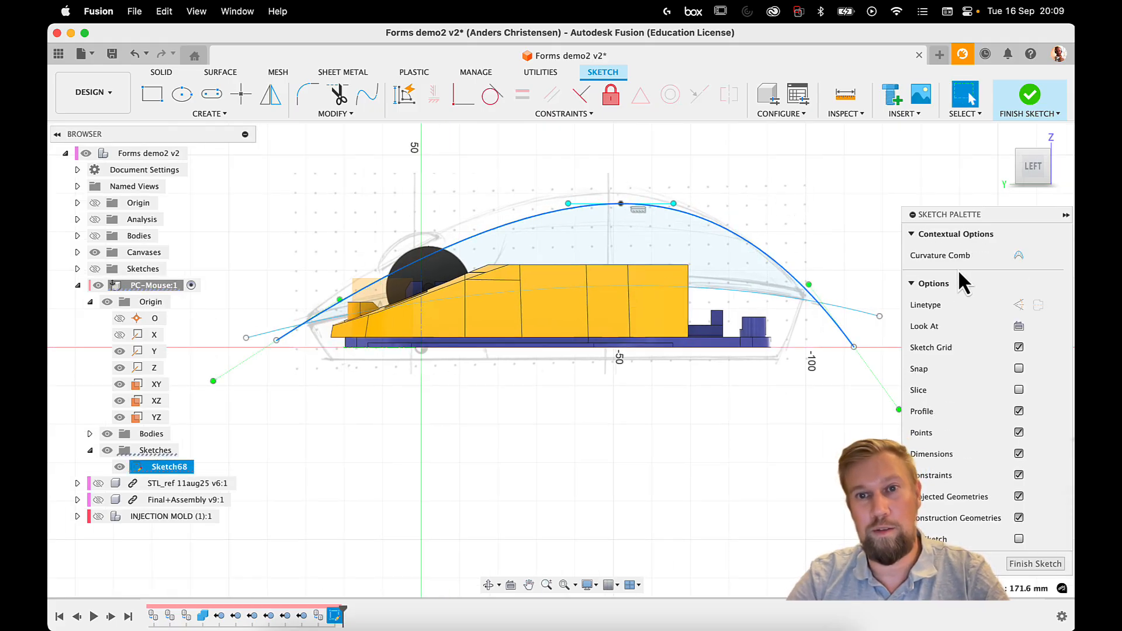
{"action": "left_click", "coordinate": [1018, 256]}
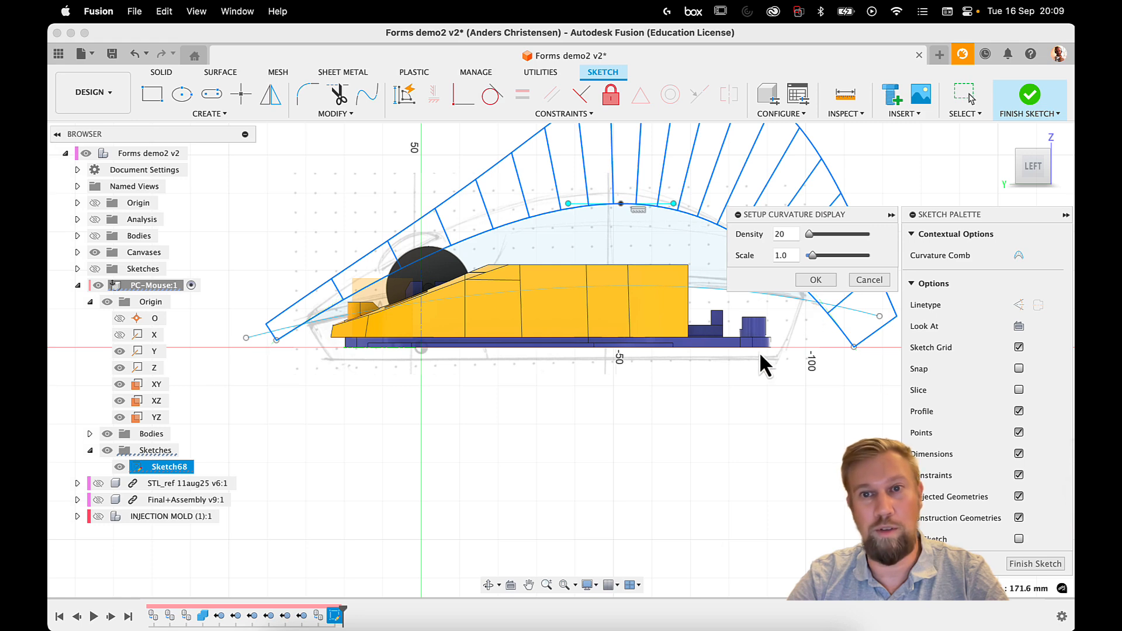
{"action": "middle_click_drag", "start_coordinate": [759, 352], "coordinate": [661, 408]}
{"action": "scroll", "coordinate": [649, 397], "scroll_direction": "down", "scroll_amount": 2}
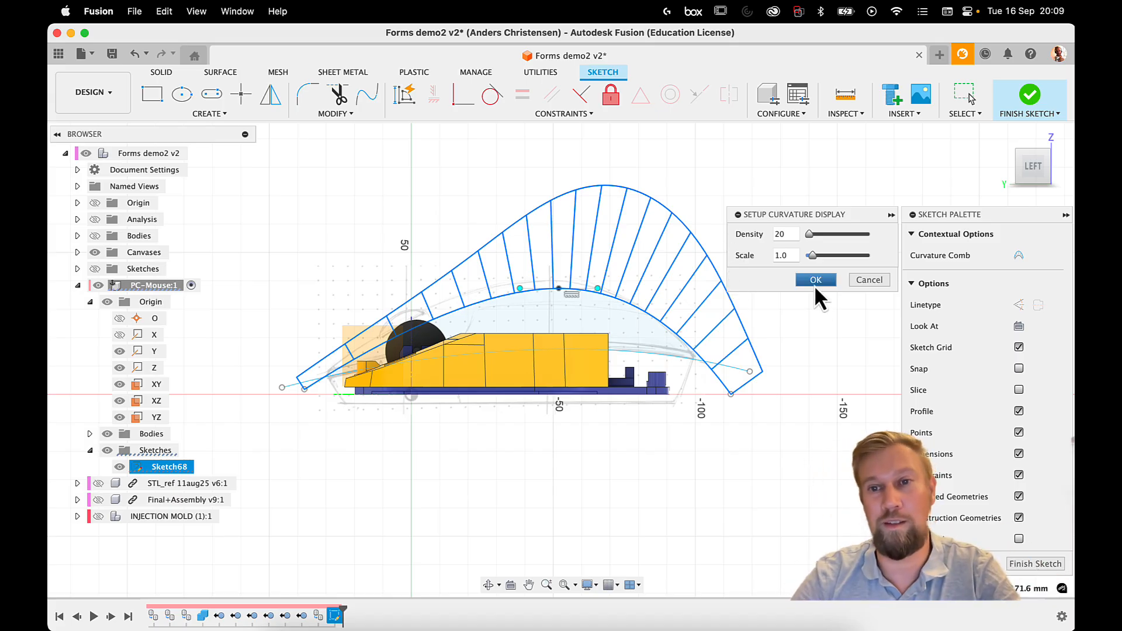
{"action": "left_click", "coordinate": [869, 281]}
{"action": "left_click", "coordinate": [345, 447]}
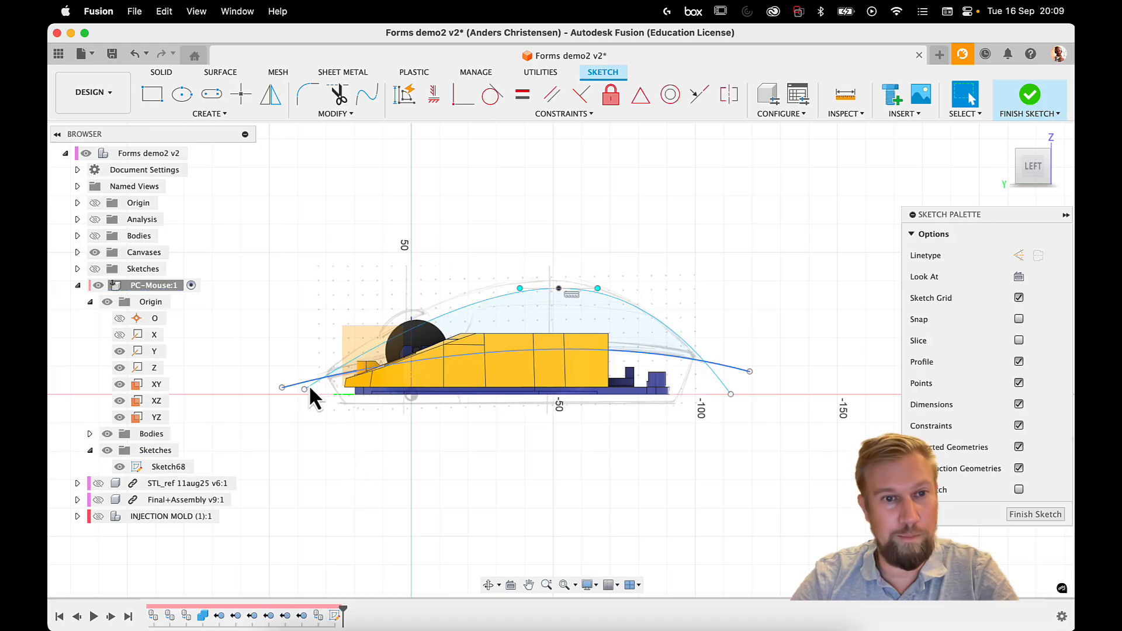
Step: Pull the rear endpoints of both splines inward and adjust the lower spline's rear tangent handle near the canvas's rear corner
{"action": "scroll", "coordinate": [305, 385], "scroll_direction": "up", "scroll_amount": 3}
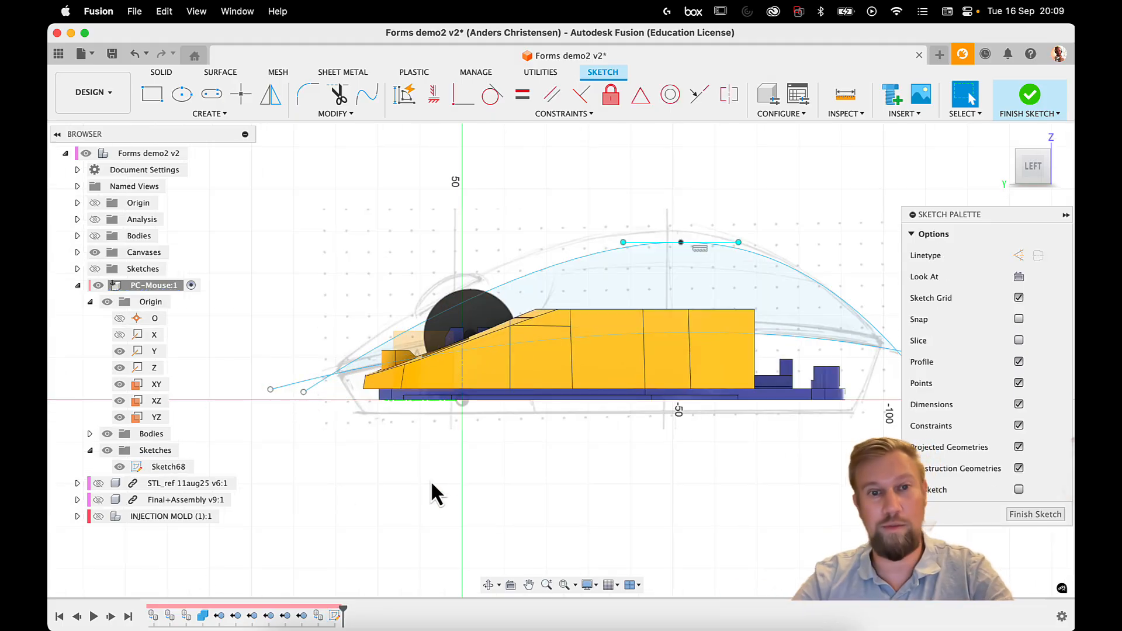
{"action": "middle_click_drag", "start_coordinate": [524, 473], "coordinate": [465, 467]}
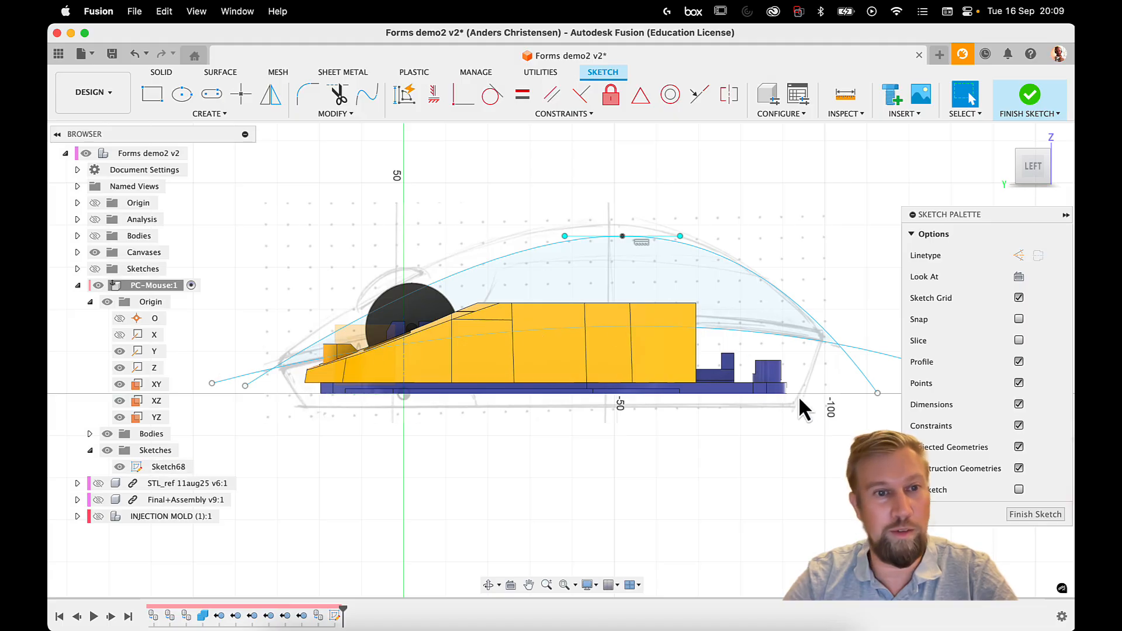
{"action": "middle_click_drag", "start_coordinate": [822, 376], "coordinate": [799, 359]}
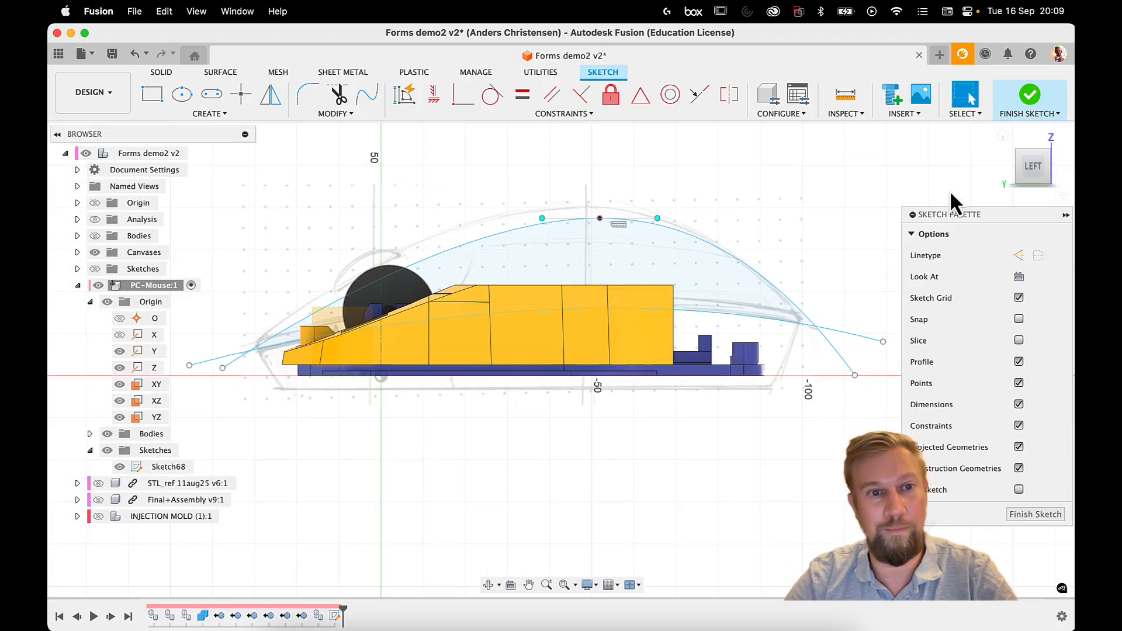
{"action": "left_click", "coordinate": [853, 376]}
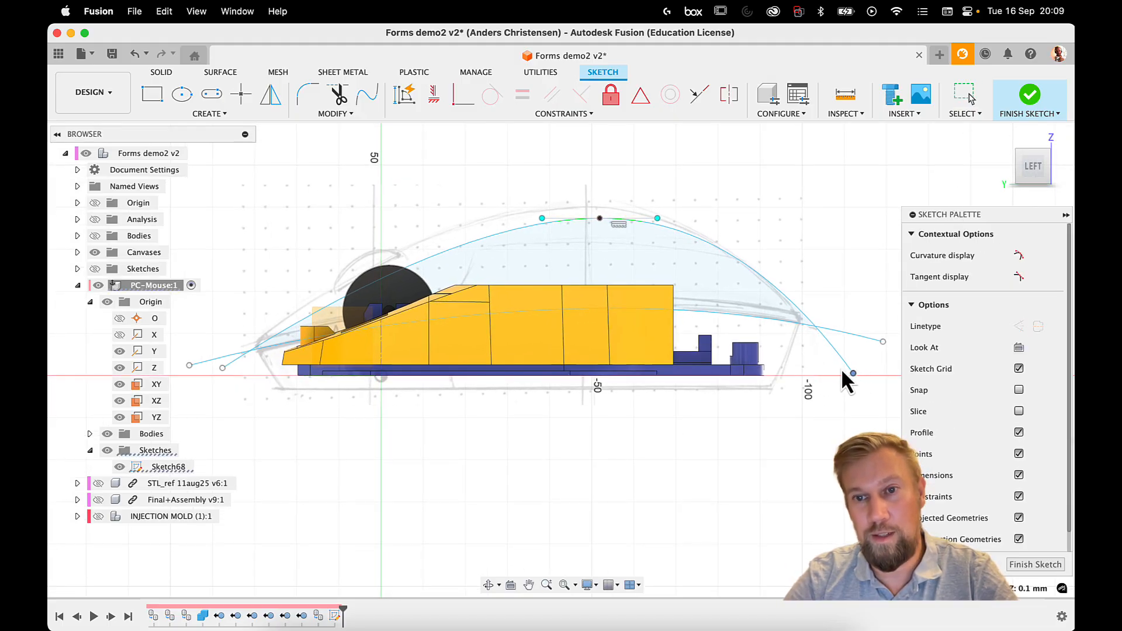
{"action": "left_click_drag", "start_coordinate": [842, 369], "coordinate": [871, 365]}
{"action": "left_click", "coordinate": [797, 314]}
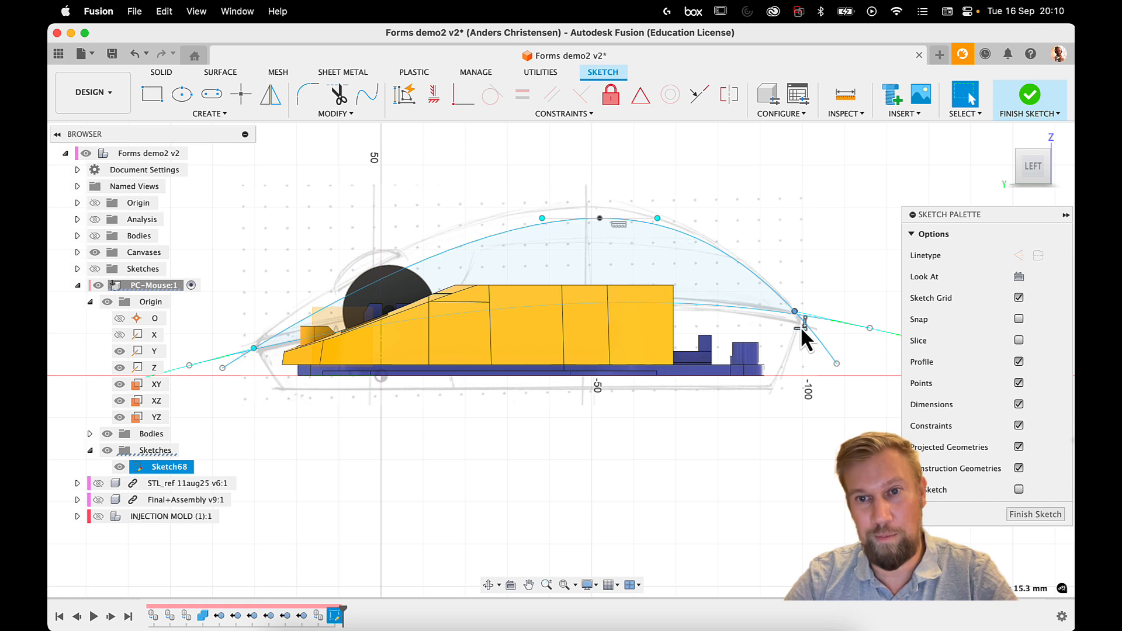
{"action": "left_click", "coordinate": [801, 325]}
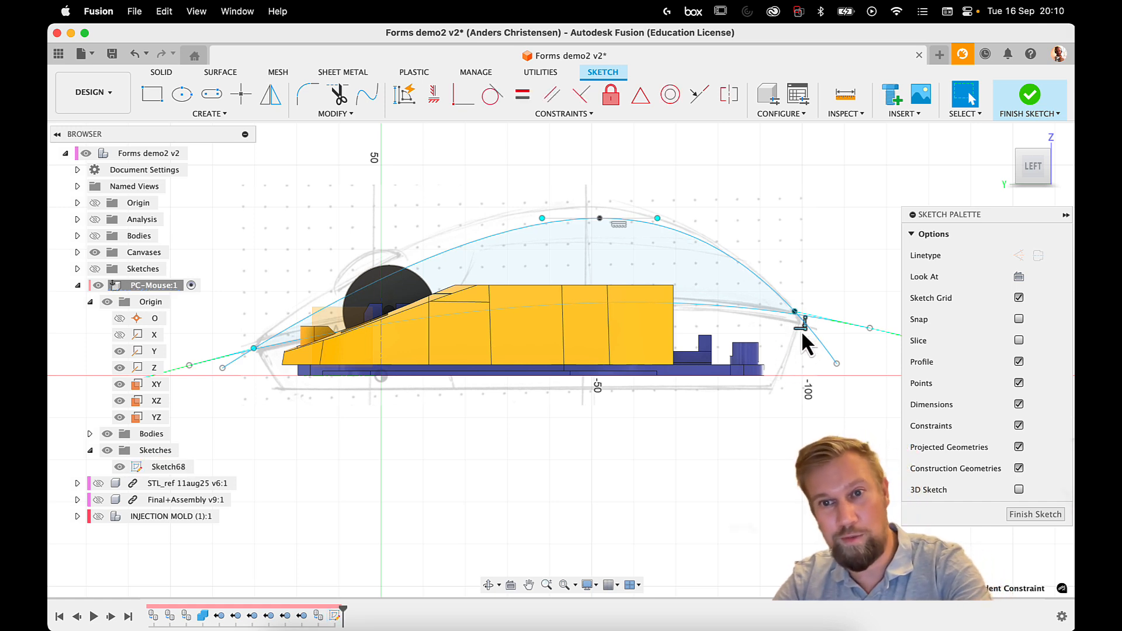
Step: Refine both splines' rear ends to cross at the canvas's rear corner, with the lower spline's handle at about Z 13.9 mm, and finish the sketch
{"action": "left_click", "coordinate": [838, 364]}
{"action": "mouse_move", "coordinate": [837, 364]}
{"action": "left_mouse_down"}
{"action": "mouse_move", "coordinate": [847, 345]}
{"action": "mouse_move", "coordinate": [832, 367]}
{"action": "left_mouse_up"}
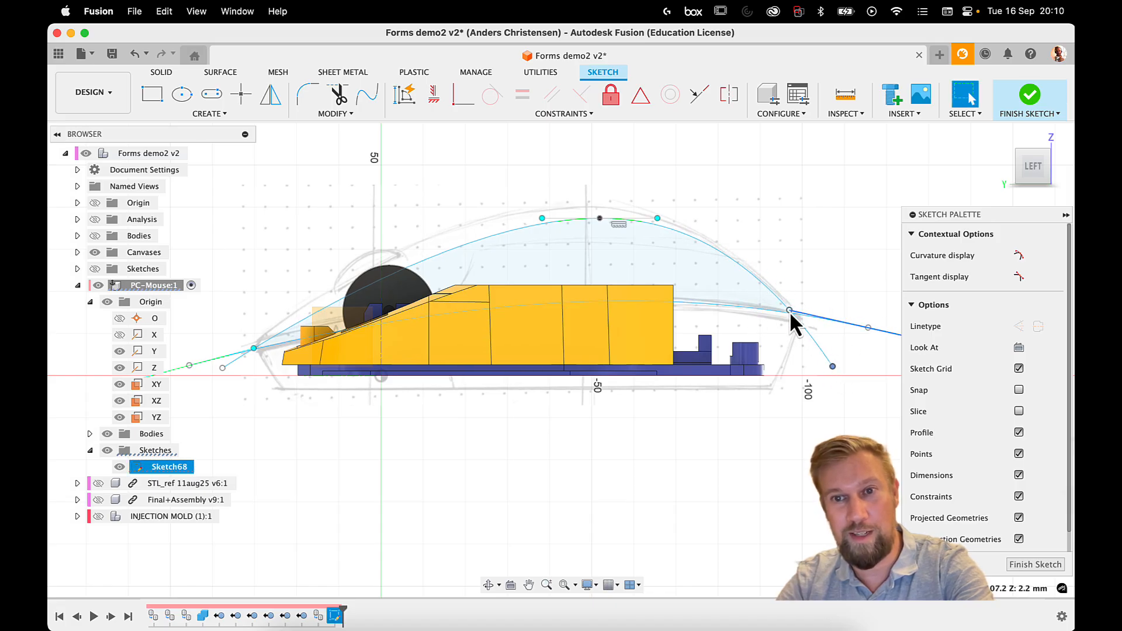
{"action": "key", "text": "Escape"}
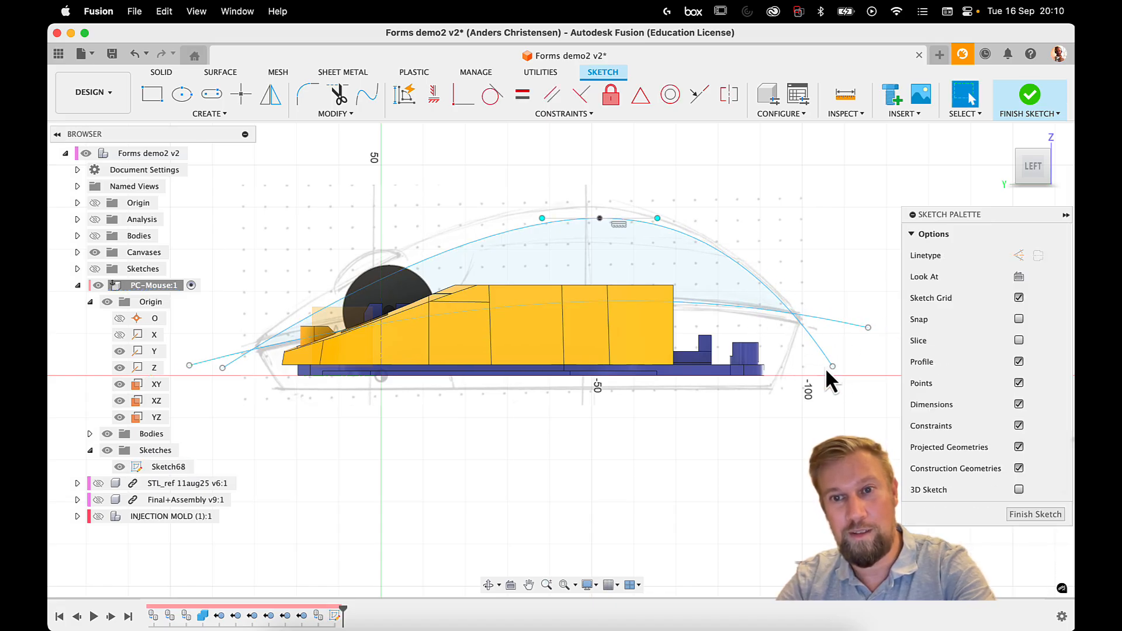
{"action": "left_click_drag", "start_coordinate": [832, 365], "coordinate": [864, 337]}
{"action": "mouse_move", "coordinate": [787, 329]}
{"action": "left_mouse_down"}
{"action": "mouse_move", "coordinate": [766, 317]}
{"action": "mouse_move", "coordinate": [784, 318]}
{"action": "left_mouse_up"}
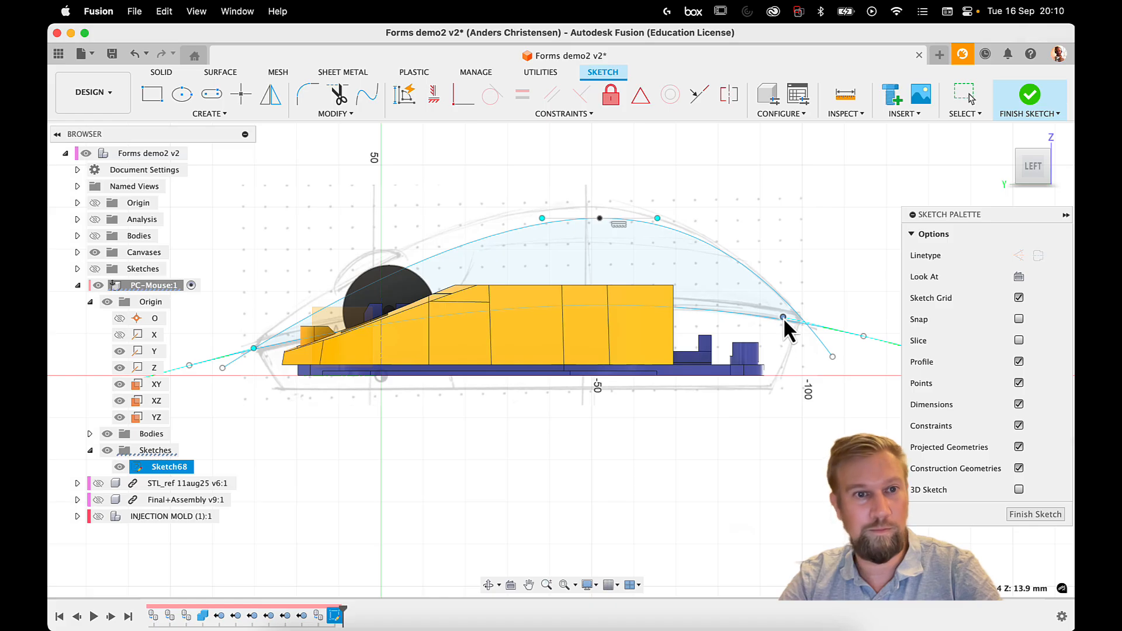
{"action": "left_click", "coordinate": [593, 233]}
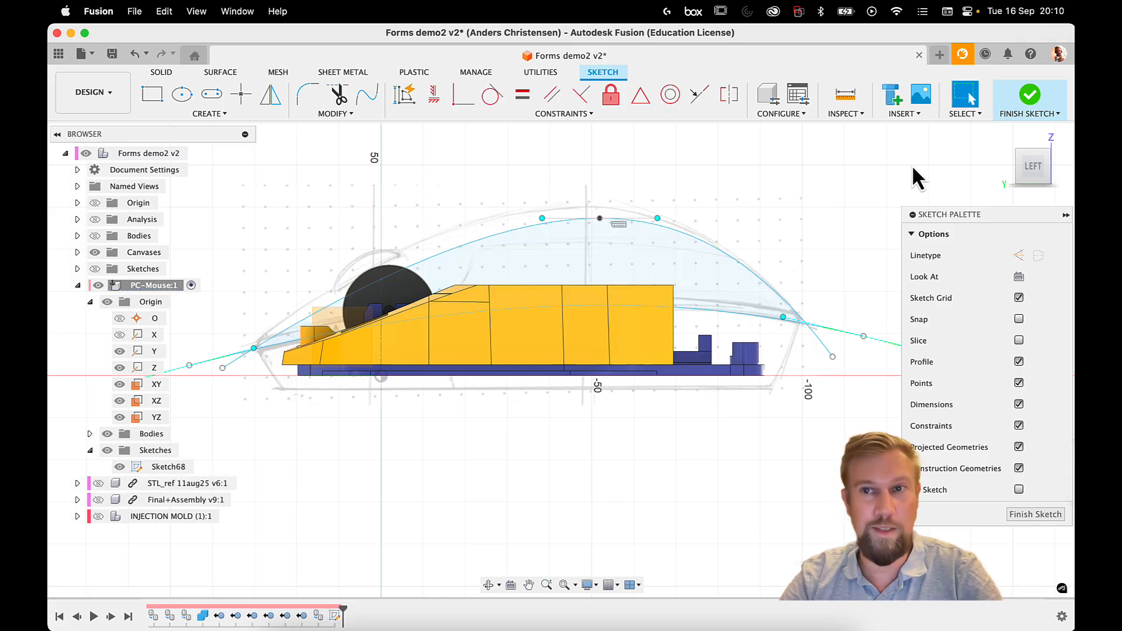
{"action": "left_click", "coordinate": [1031, 94]}
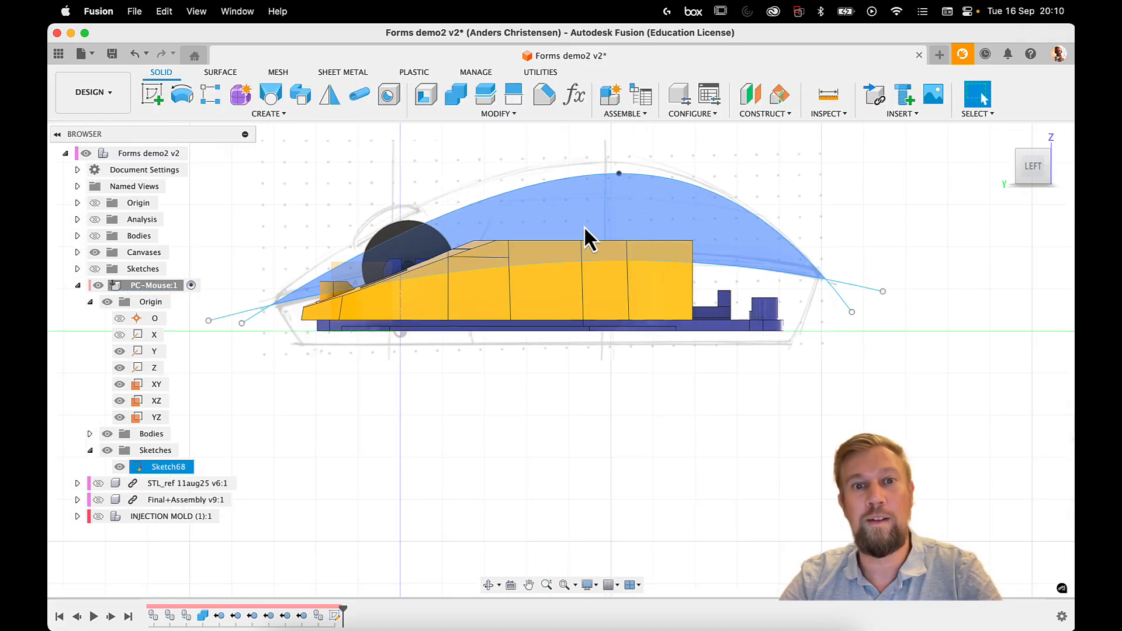
Step: Create a construction plane offset from the XZ origin plane to the upper side spline's peak point, using the To Object extent
{"action": "middle_click_drag", "start_coordinate": [584, 225], "coordinate": [774, 251], "text": "shift"}
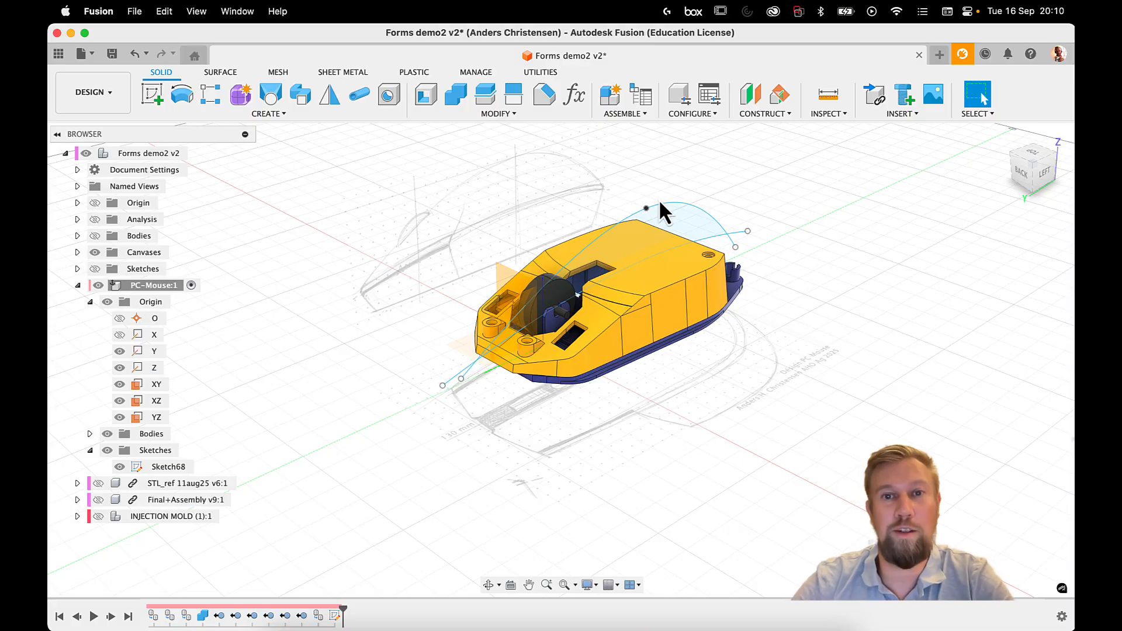
{"action": "left_click", "coordinate": [647, 208]}
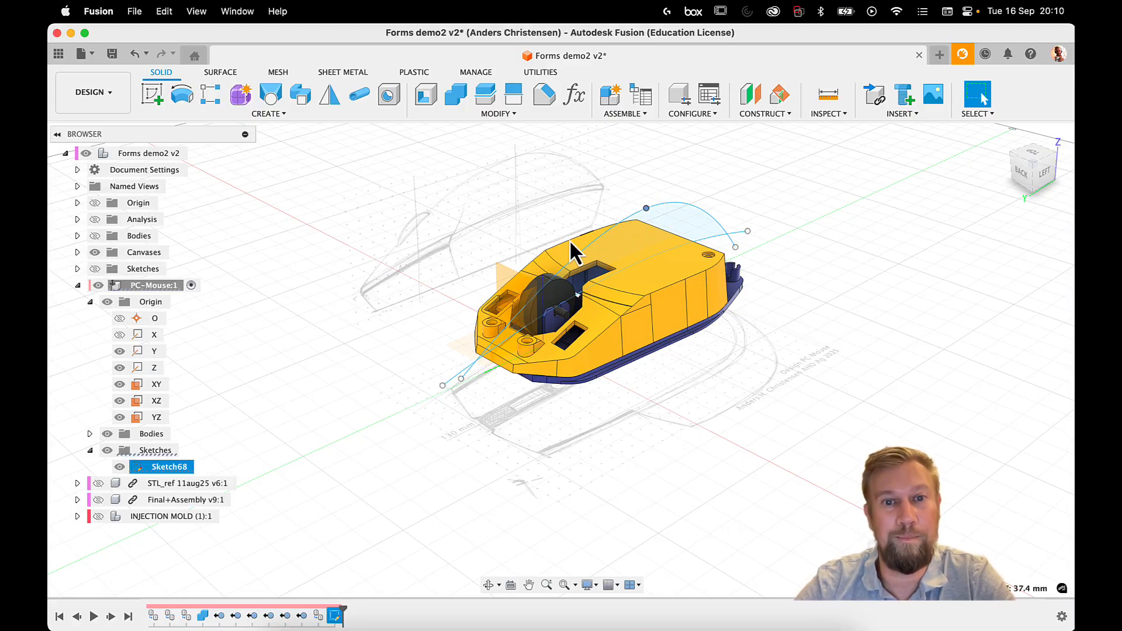
{"action": "left_click", "coordinate": [571, 257], "text": "shift"}
{"action": "left_click", "coordinate": [785, 114]}
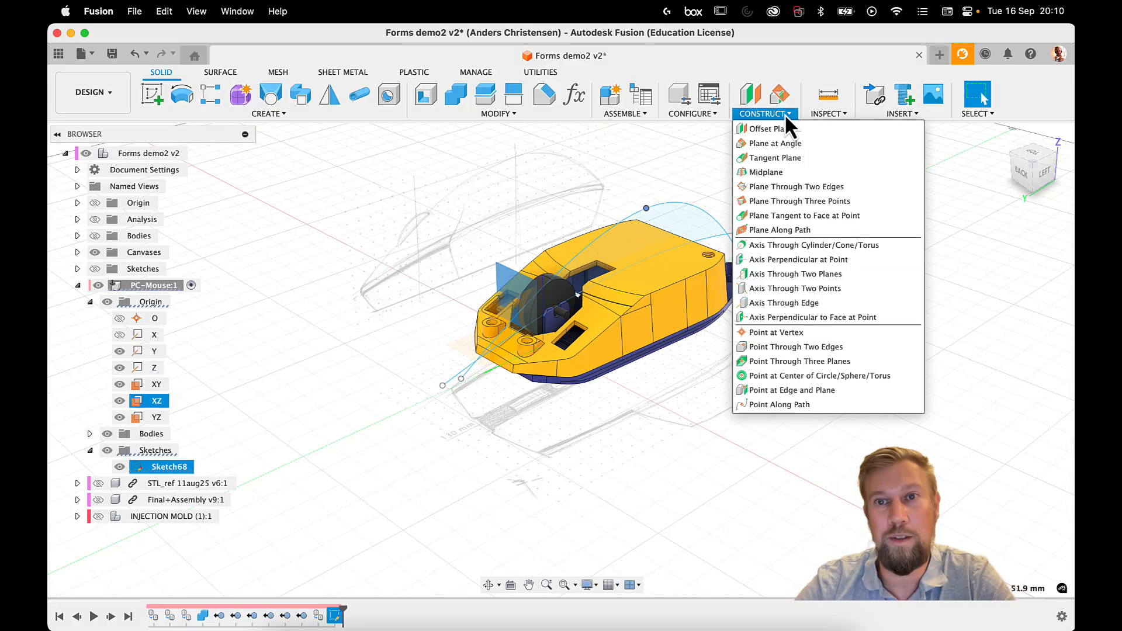
{"action": "left_click", "coordinate": [780, 128]}
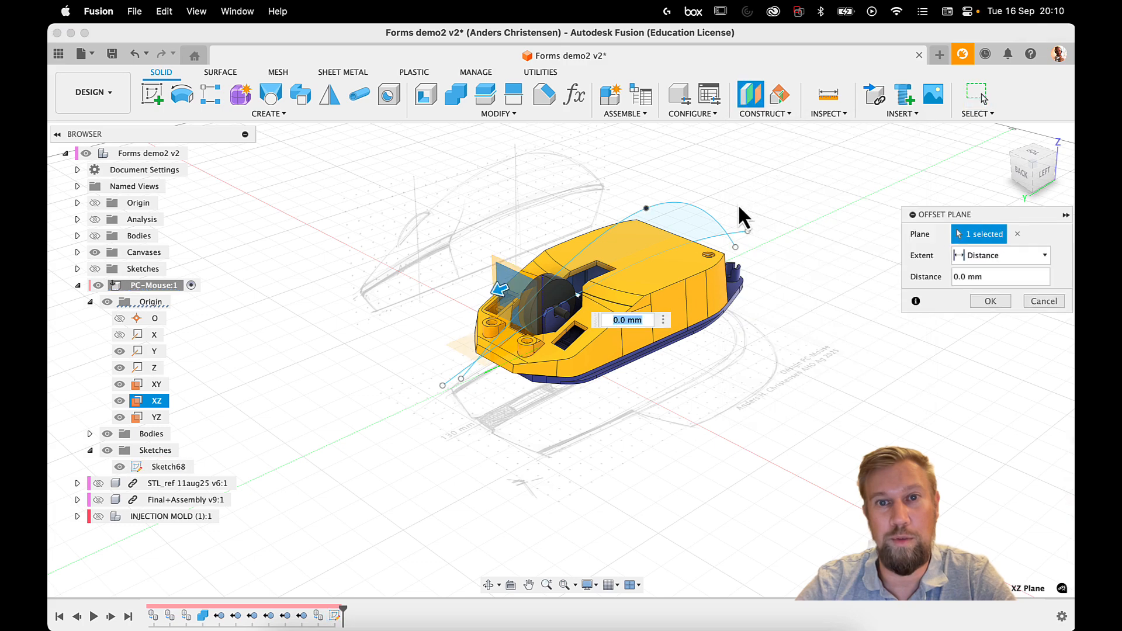
{"action": "left_click", "coordinate": [1002, 255]}
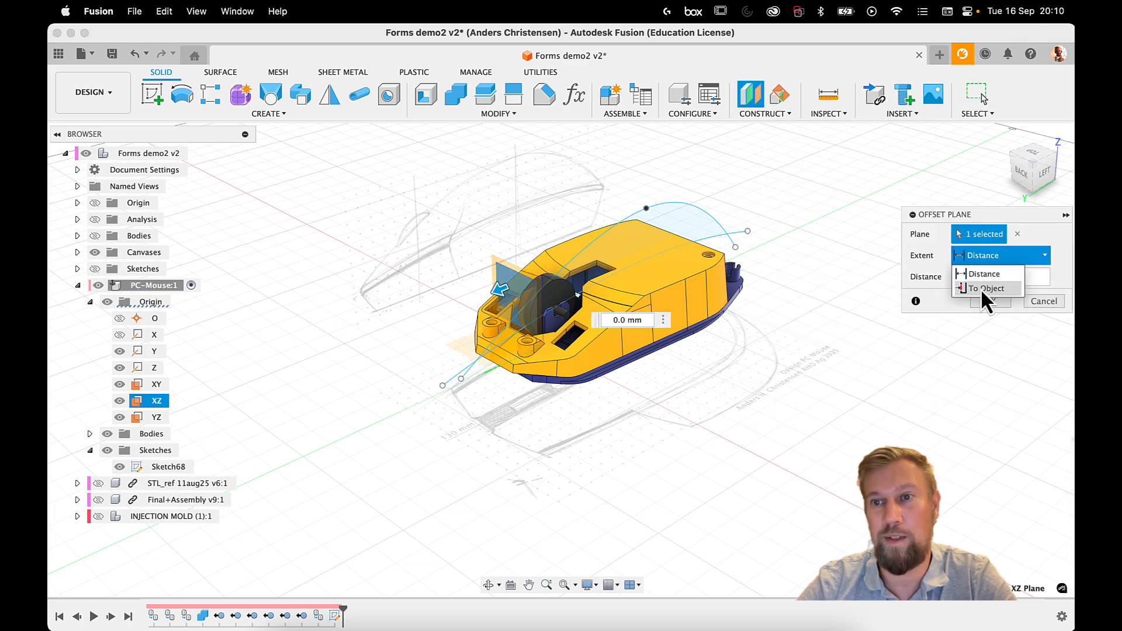
{"action": "left_click", "coordinate": [981, 288]}
{"action": "left_click", "coordinate": [646, 208]}
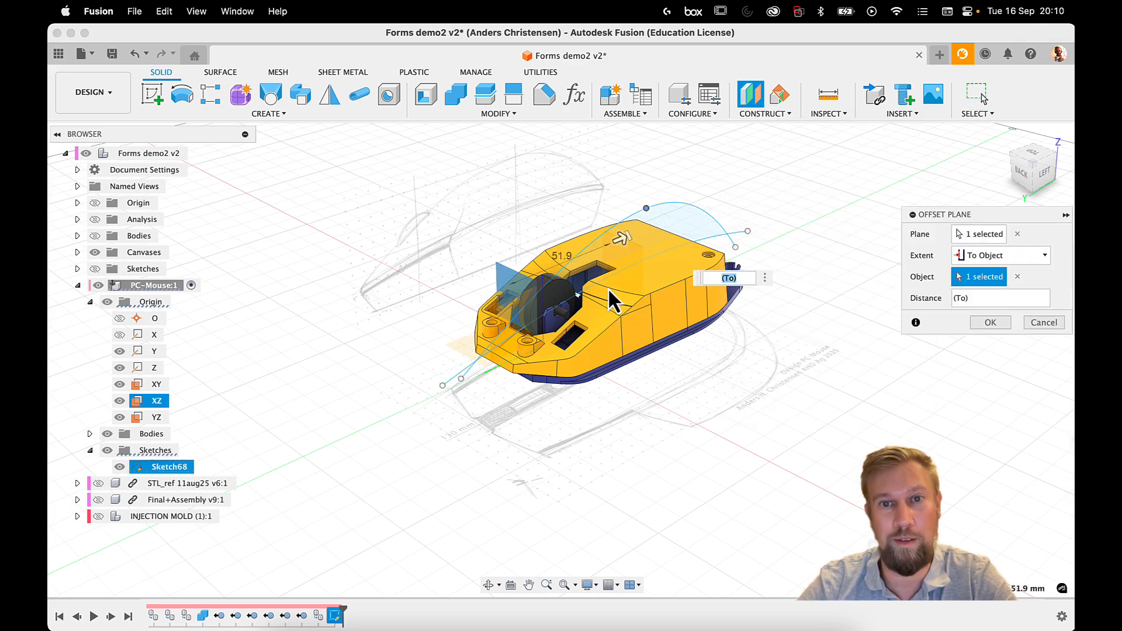
{"action": "middle_click_drag", "start_coordinate": [678, 199], "coordinate": [651, 236], "text": "shift"}
{"action": "scroll", "coordinate": [651, 236], "scroll_direction": "up", "scroll_amount": 5}
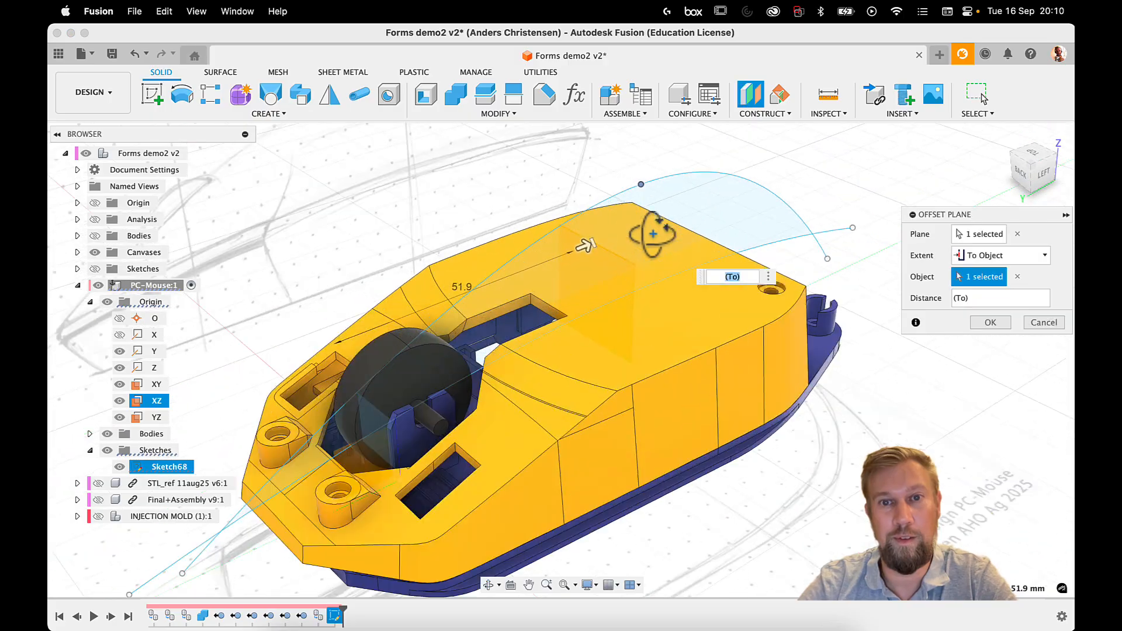
{"action": "mouse_move", "coordinate": [599, 268]}
{"action": "middle_mouse_down", "text": "shift"}
{"action": "mouse_move", "coordinate": [576, 248]}
{"action": "mouse_move", "coordinate": [593, 248]}
{"action": "middle_mouse_up", "text": "shift"}
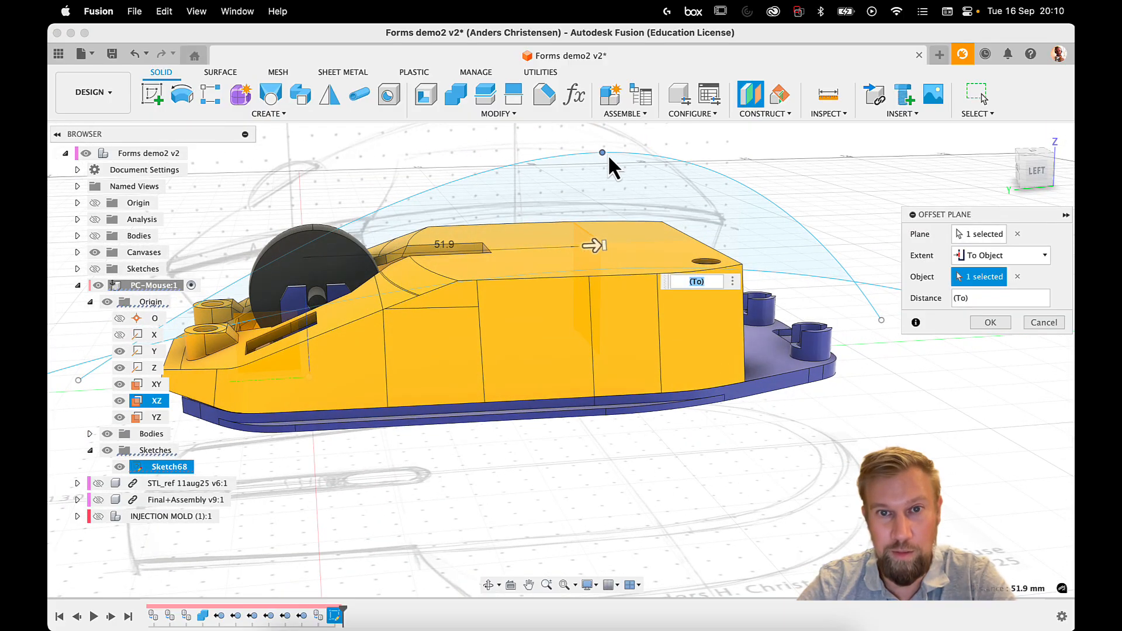
{"action": "left_click", "coordinate": [1005, 328]}
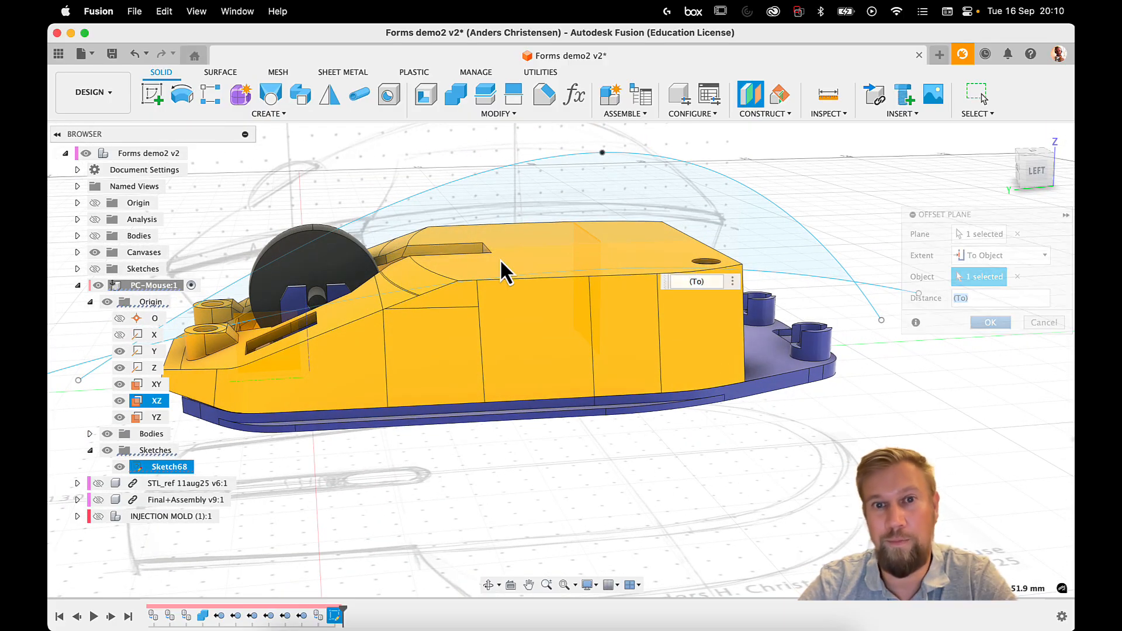
Step: Start a sketch on the new offset plane and draw a three-point fit spline arching across the mouse's width
{"action": "middle_click_drag", "start_coordinate": [501, 258], "coordinate": [605, 293], "text": "shift"}
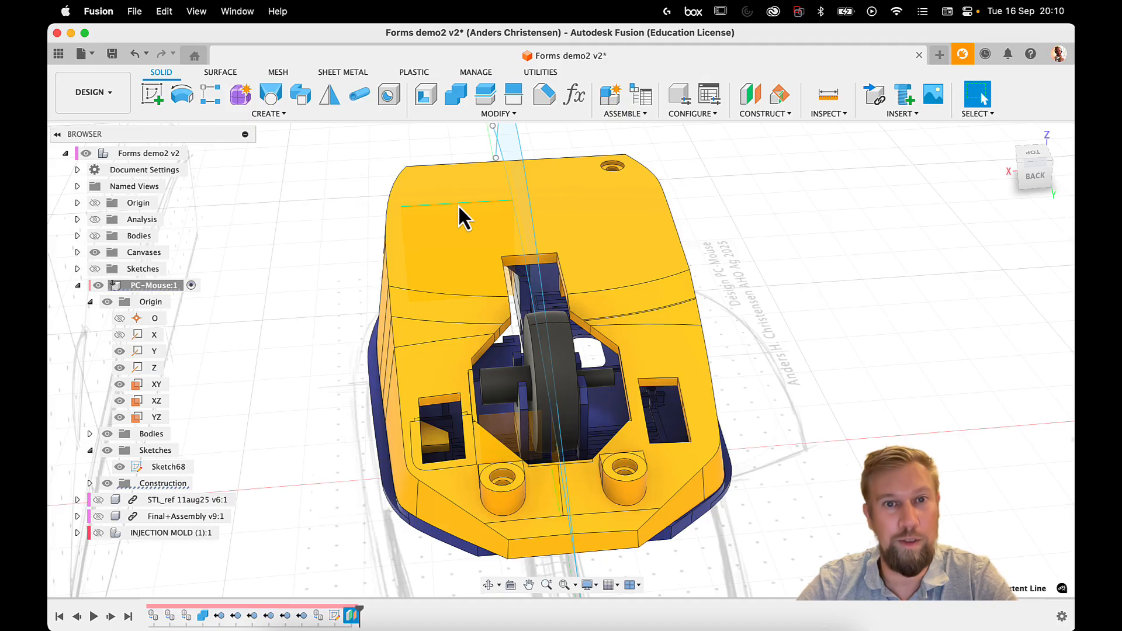
{"action": "middle_click_drag", "start_coordinate": [458, 204], "coordinate": [648, 243], "text": "shift"}
{"action": "left_click", "coordinate": [159, 97]}
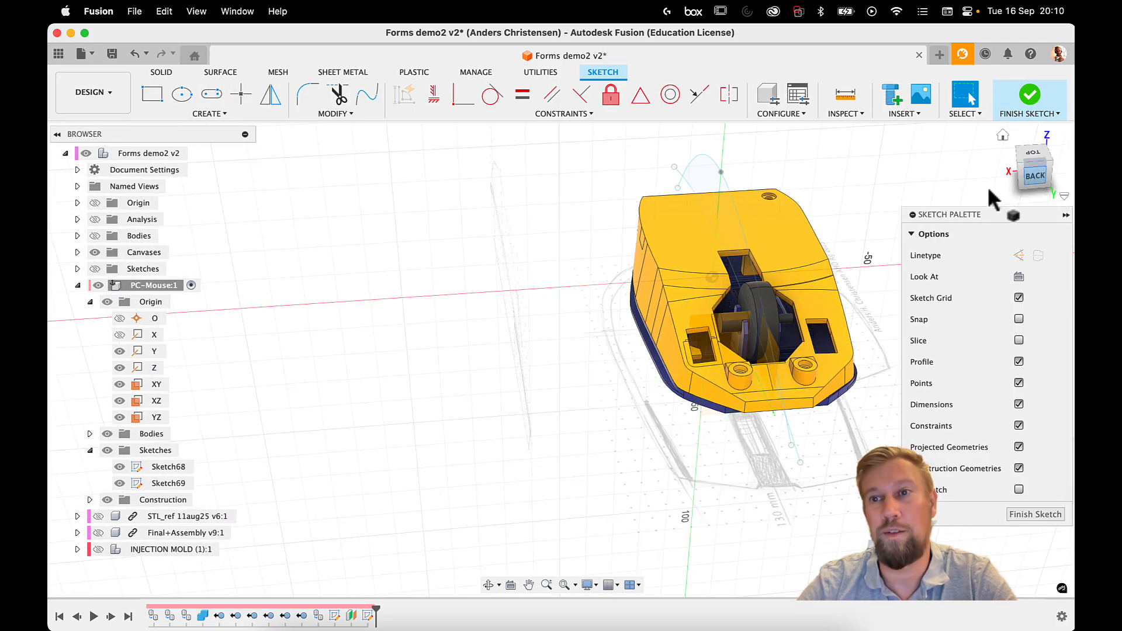
{"action": "middle_click_drag", "start_coordinate": [845, 220], "coordinate": [725, 242]}
{"action": "key", "text": "s"}
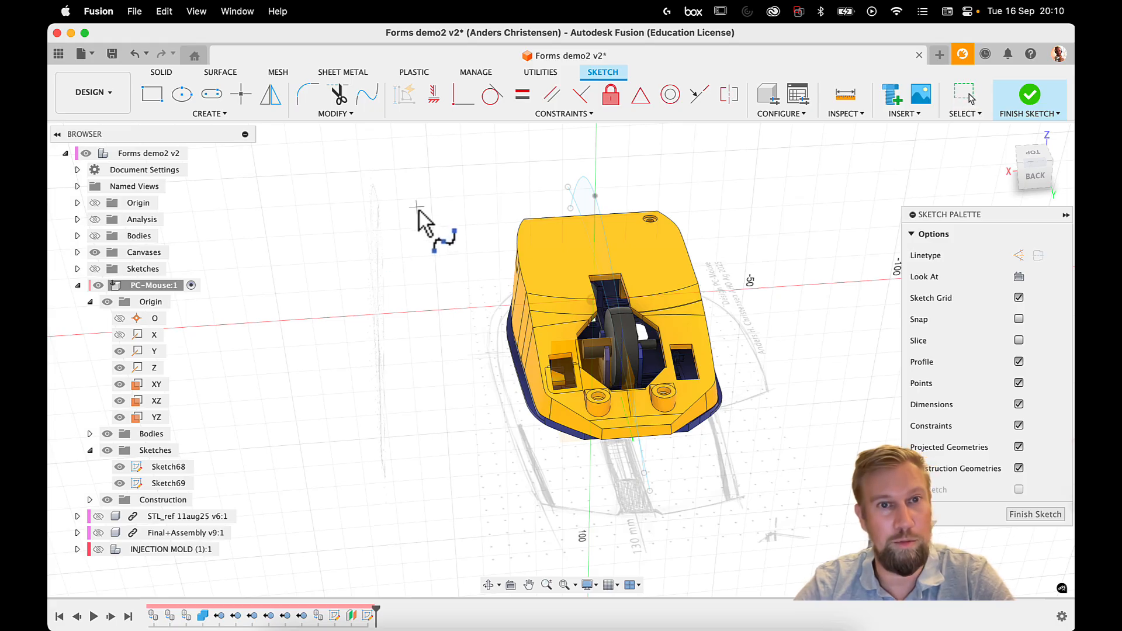
{"action": "left_click", "coordinate": [420, 211]}
{"action": "left_click", "coordinate": [573, 143]}
{"action": "left_click", "coordinate": [797, 161]}
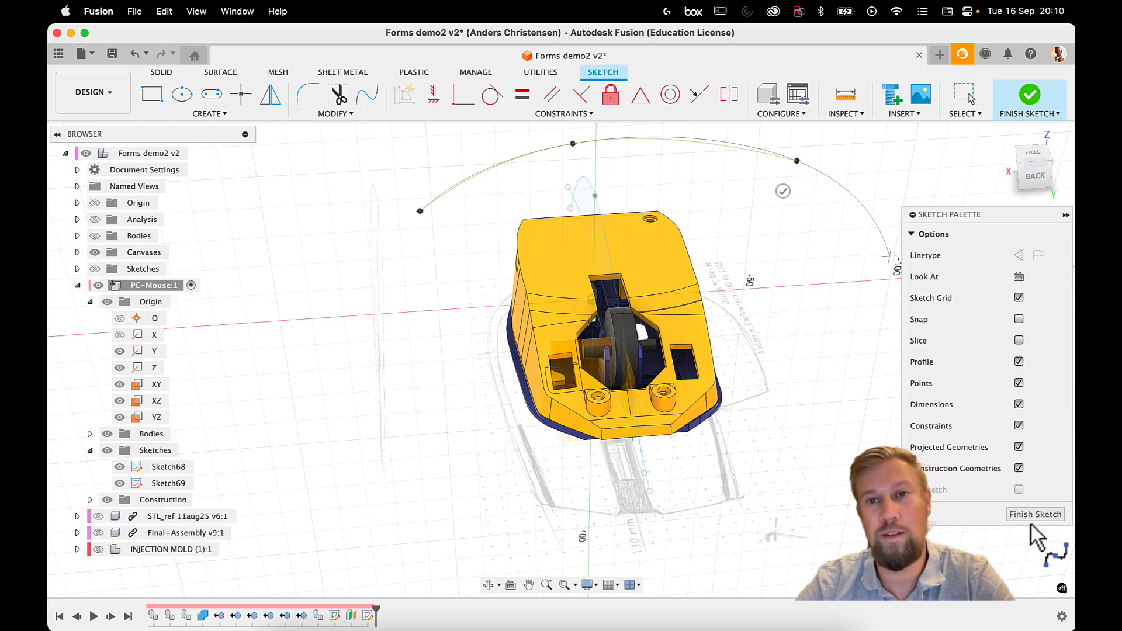
{"action": "middle_click_drag", "start_coordinate": [816, 220], "coordinate": [725, 214]}
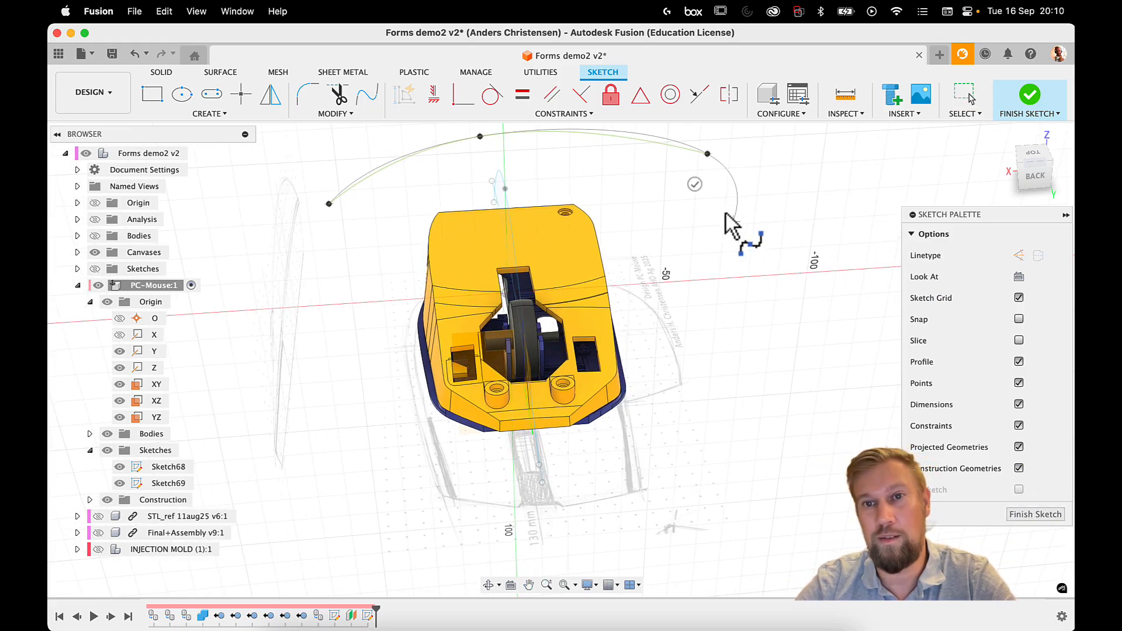
{"action": "left_click", "coordinate": [695, 184]}
{"action": "middle_click_drag", "start_coordinate": [666, 234], "coordinate": [704, 286]}
{"action": "key", "text": "Escape"}
Step: Make the cross-section spline's middle point coincident with the side spline's peak point
{"action": "left_click", "coordinate": [519, 190]}
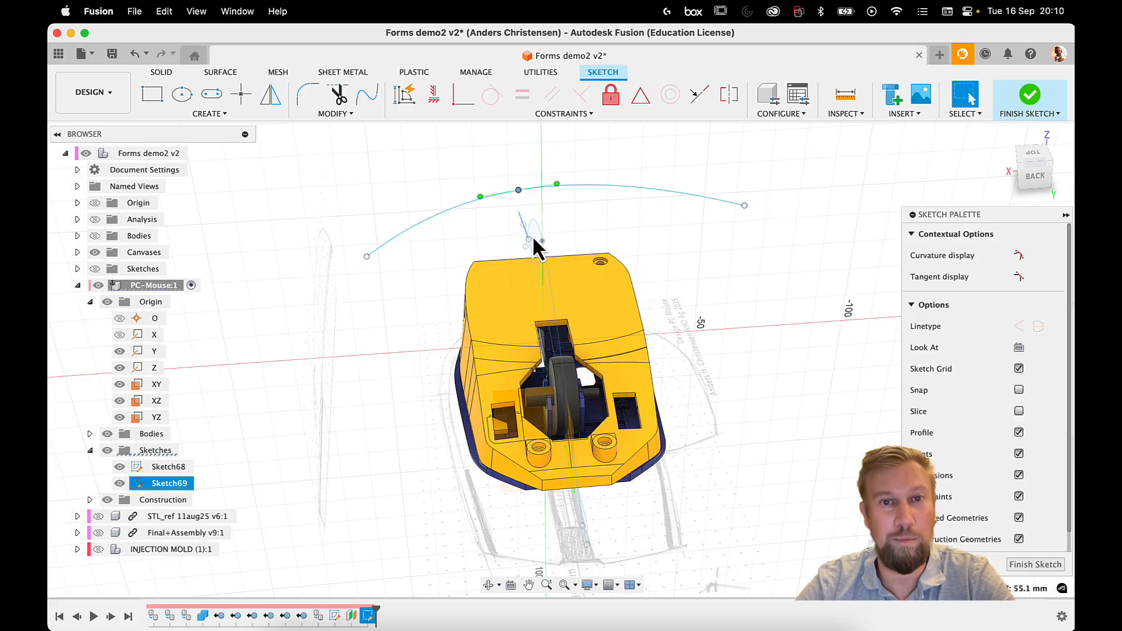
{"action": "left_click", "coordinate": [458, 96]}
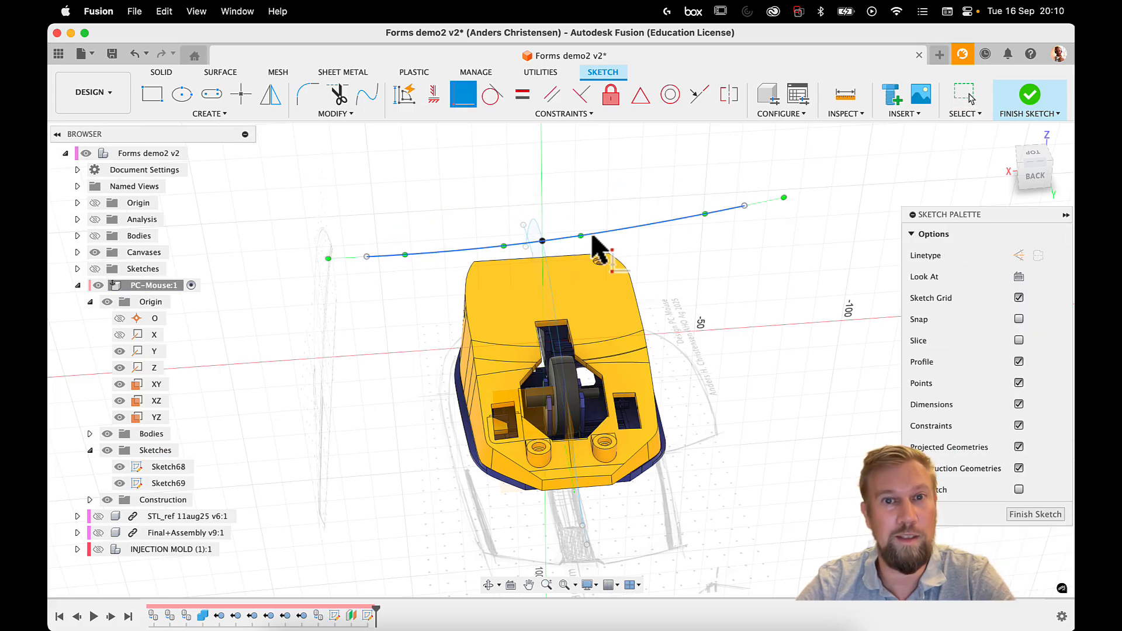
{"action": "left_click", "coordinate": [1031, 174]}
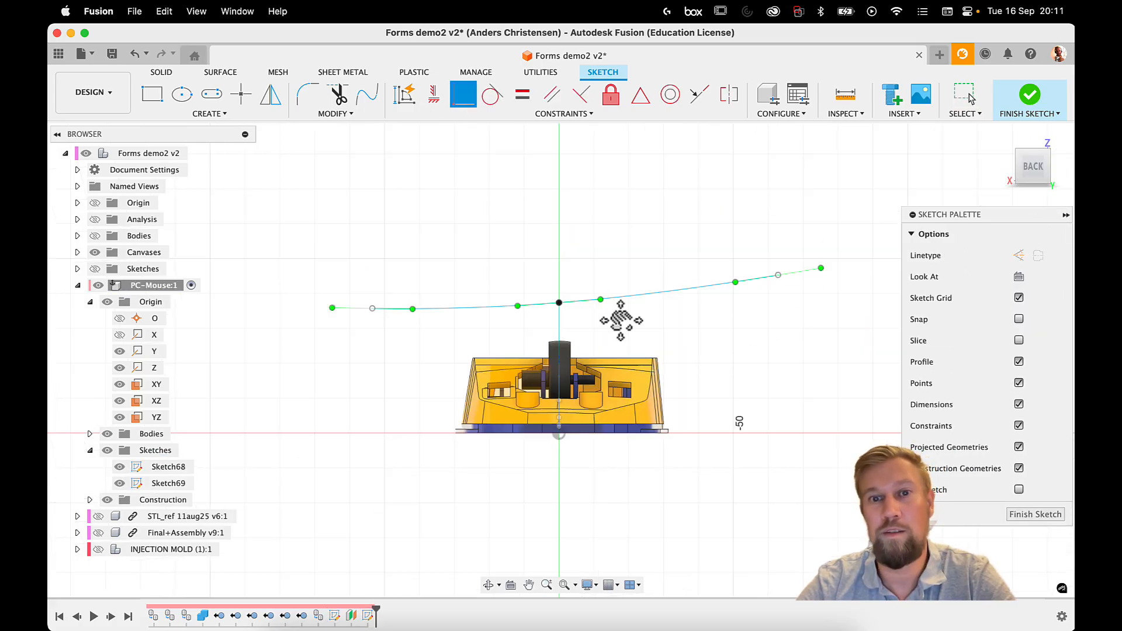
{"action": "middle_click_drag", "start_coordinate": [621, 320], "coordinate": [609, 296]}
{"action": "scroll", "coordinate": [678, 303], "scroll_direction": "up", "scroll_amount": 3}
{"action": "key", "text": "Escape"}
Step: Pull both ends of the cross-section spline down beside the mouse body and lengthen the tangent handle at its peak into a rounder arch
{"action": "left_click_drag", "start_coordinate": [795, 238], "coordinate": [705, 410]}
{"action": "left_click_drag", "start_coordinate": [276, 279], "coordinate": [343, 410]}
{"action": "left_click", "coordinate": [564, 283]}
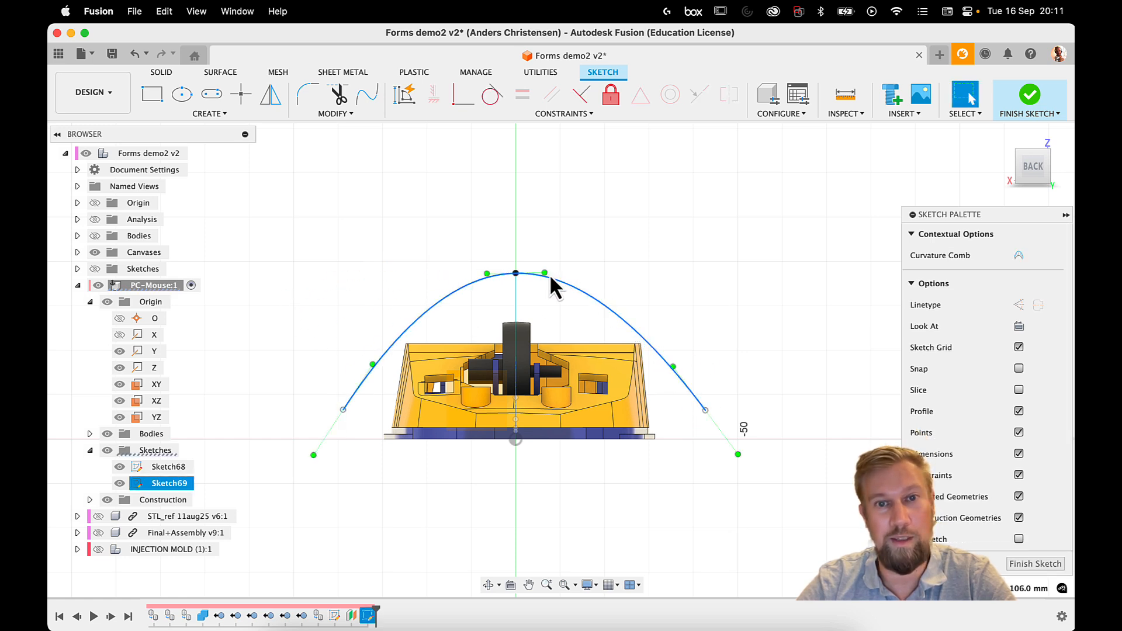
{"action": "mouse_move", "coordinate": [546, 273]}
{"action": "left_mouse_down"}
{"action": "mouse_move", "coordinate": [566, 274]}
{"action": "mouse_move", "coordinate": [554, 272]}
{"action": "left_mouse_up"}
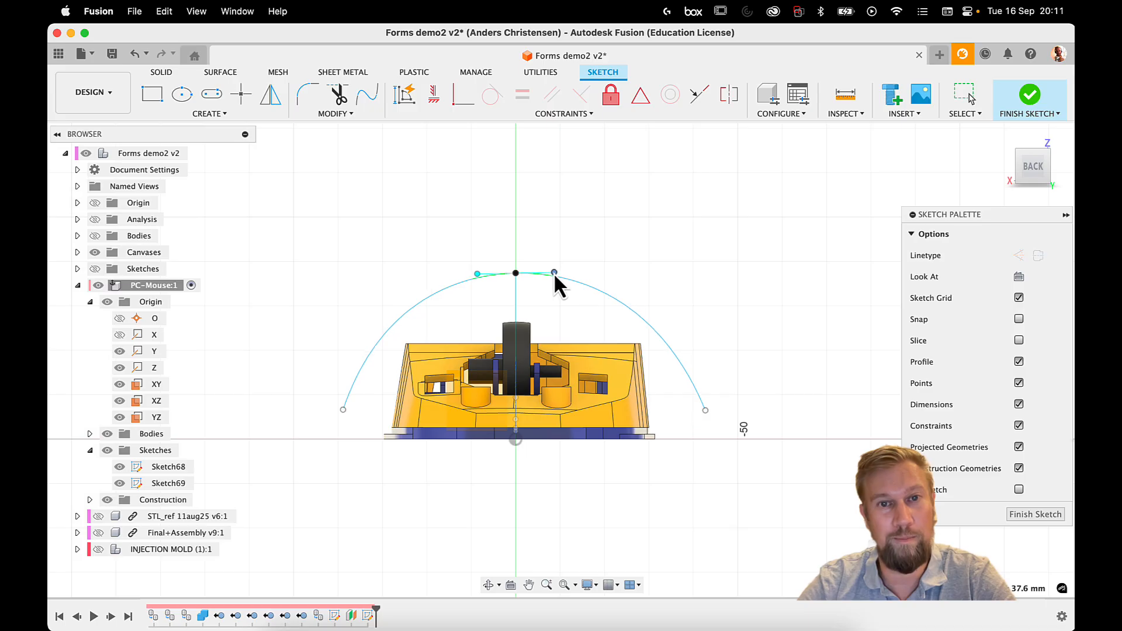
Step: Constrain the arch's peak tangent handle to horizontal and finish the sketch
{"action": "left_click", "coordinate": [541, 272]}
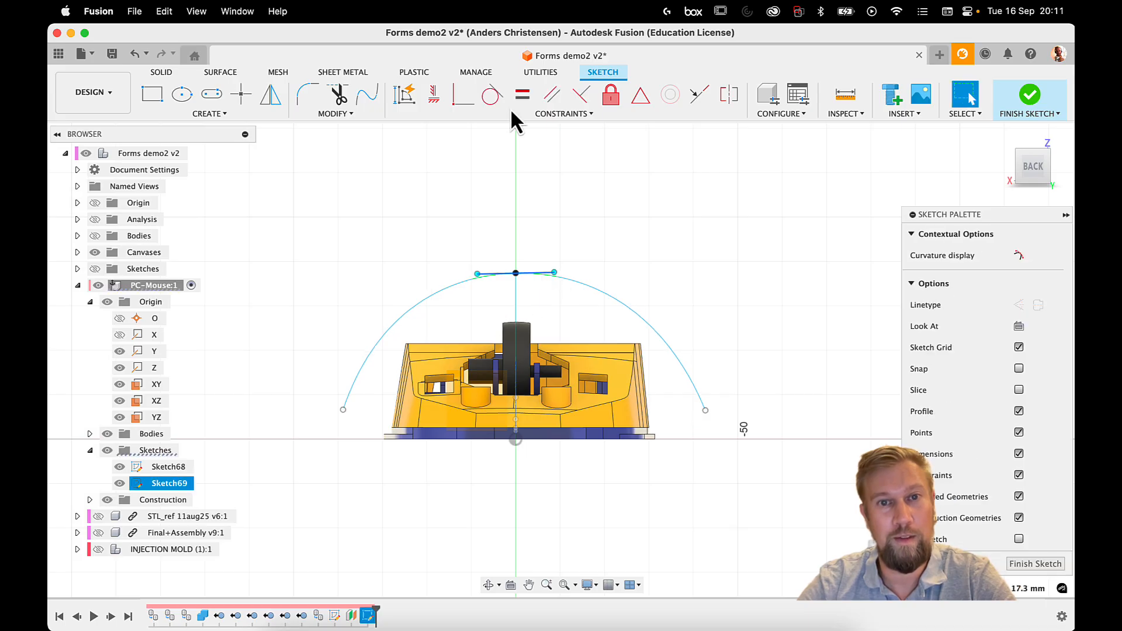
{"action": "left_click", "coordinate": [433, 97]}
{"action": "key", "text": "Escape"}
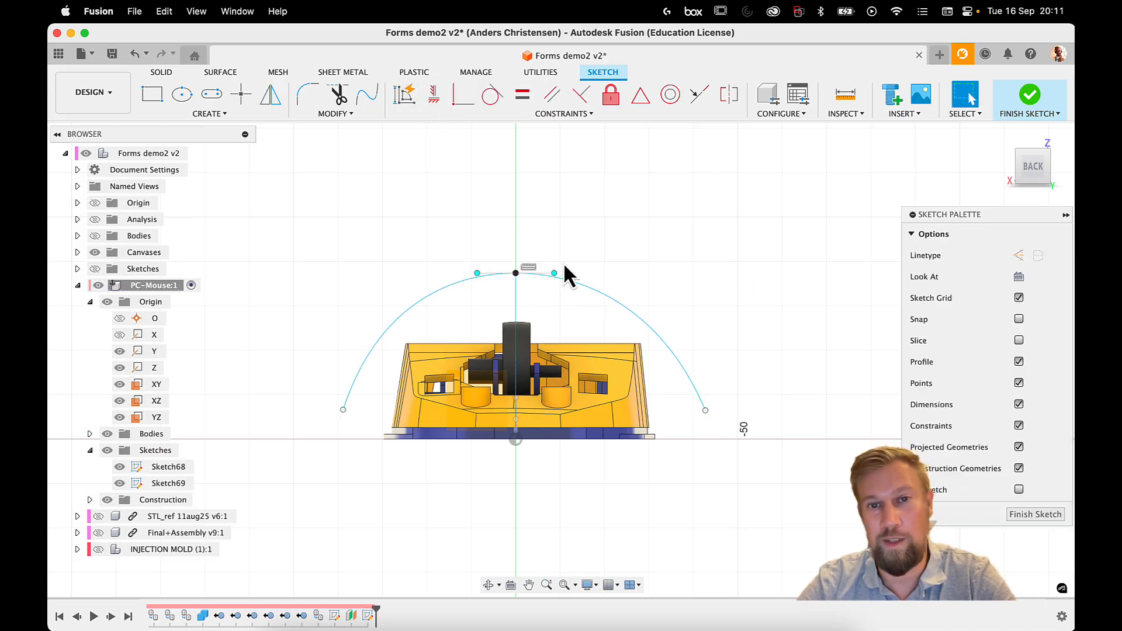
{"action": "left_click", "coordinate": [556, 273]}
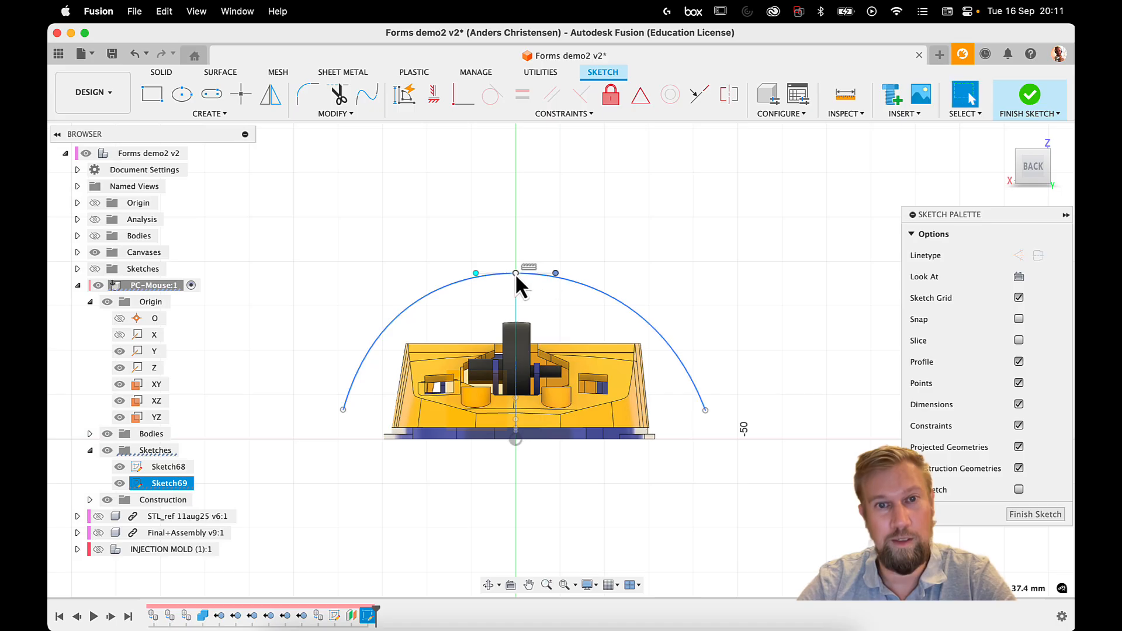
{"action": "left_click", "coordinate": [763, 334]}
{"action": "mouse_move", "coordinate": [763, 335]}
{"action": "middle_mouse_down", "text": "shift"}
{"action": "mouse_move", "coordinate": [737, 307]}
{"action": "mouse_move", "coordinate": [694, 320]}
{"action": "mouse_move", "coordinate": [806, 213]}
{"action": "middle_mouse_up", "text": "shift"}
{"action": "left_click", "coordinate": [1014, 104]}
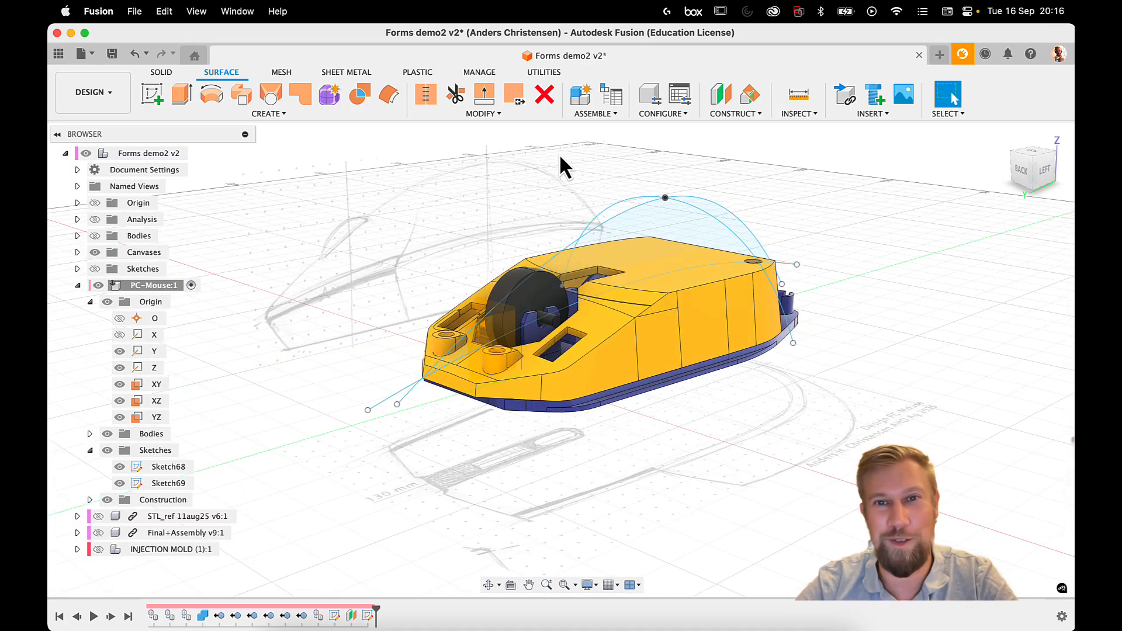
Step: Sweep the cross-section arch along the upper side spline as a new surface body with Parallel orientation
{"action": "left_click", "coordinate": [243, 94]}
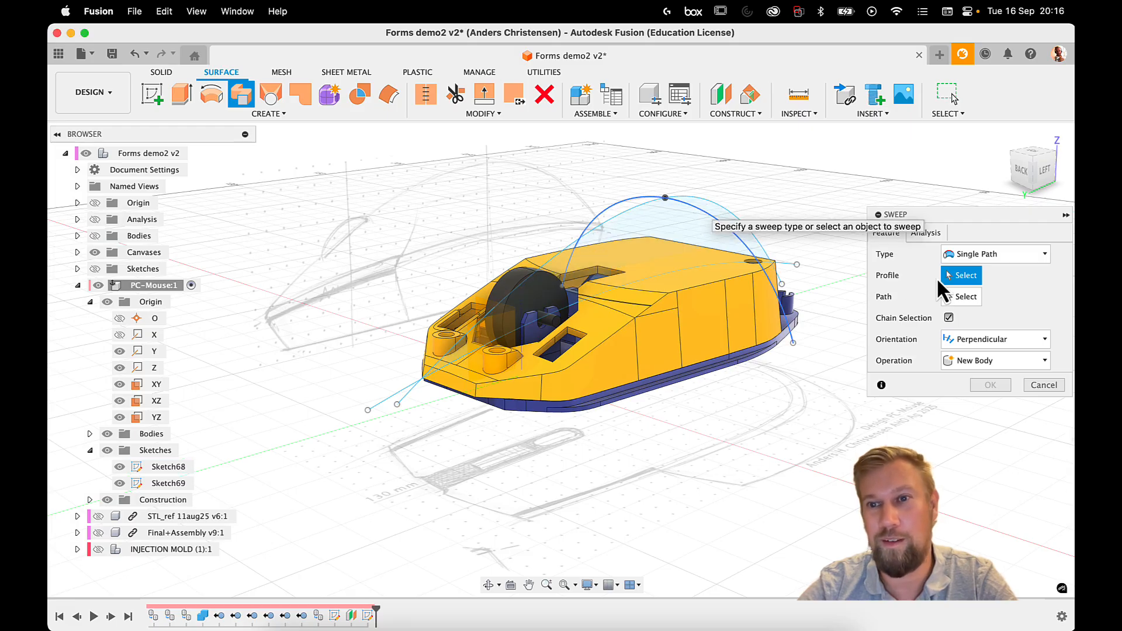
{"action": "left_click", "coordinate": [963, 297]}
{"action": "left_click", "coordinate": [732, 214]}
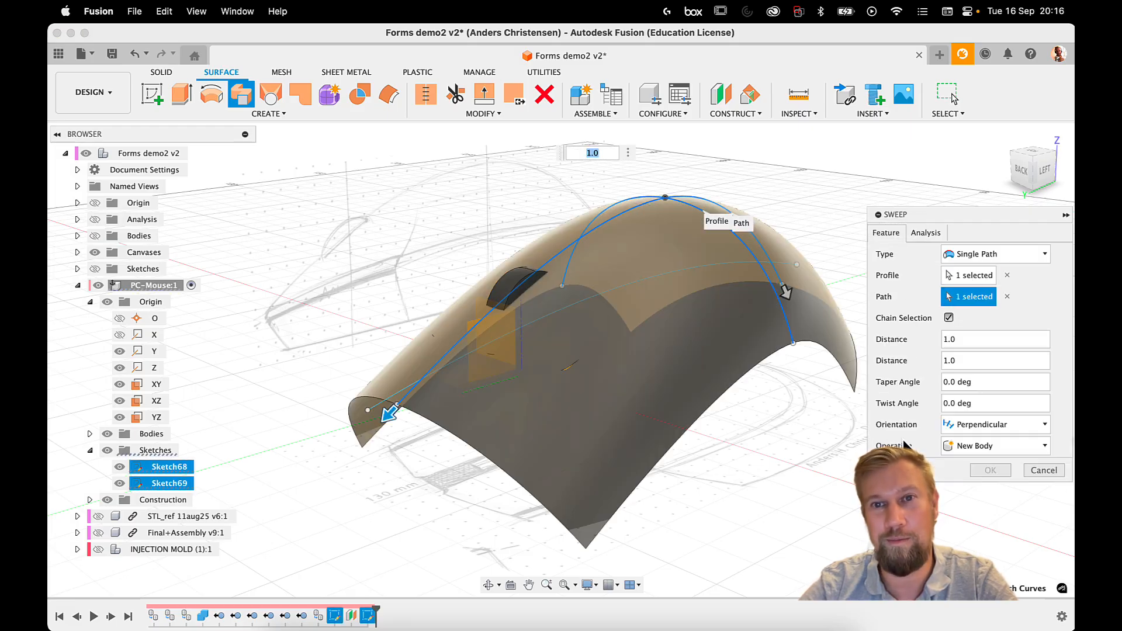
{"action": "middle_click_drag", "start_coordinate": [705, 347], "coordinate": [786, 298], "text": "shift"}
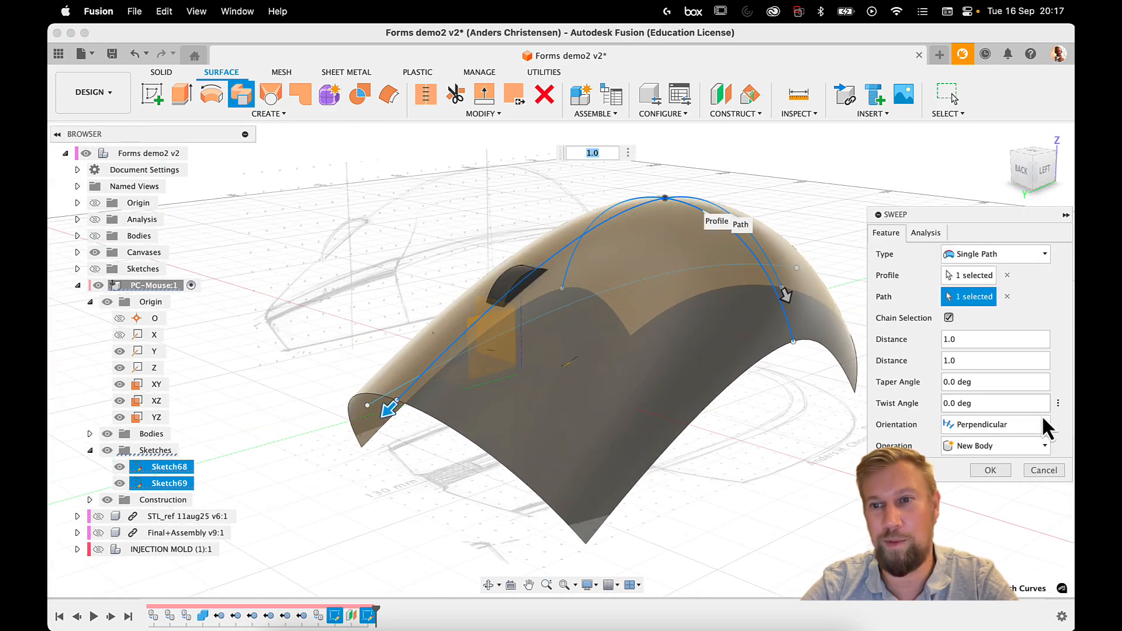
{"action": "middle_click_drag", "start_coordinate": [663, 462], "coordinate": [615, 393], "text": "shift"}
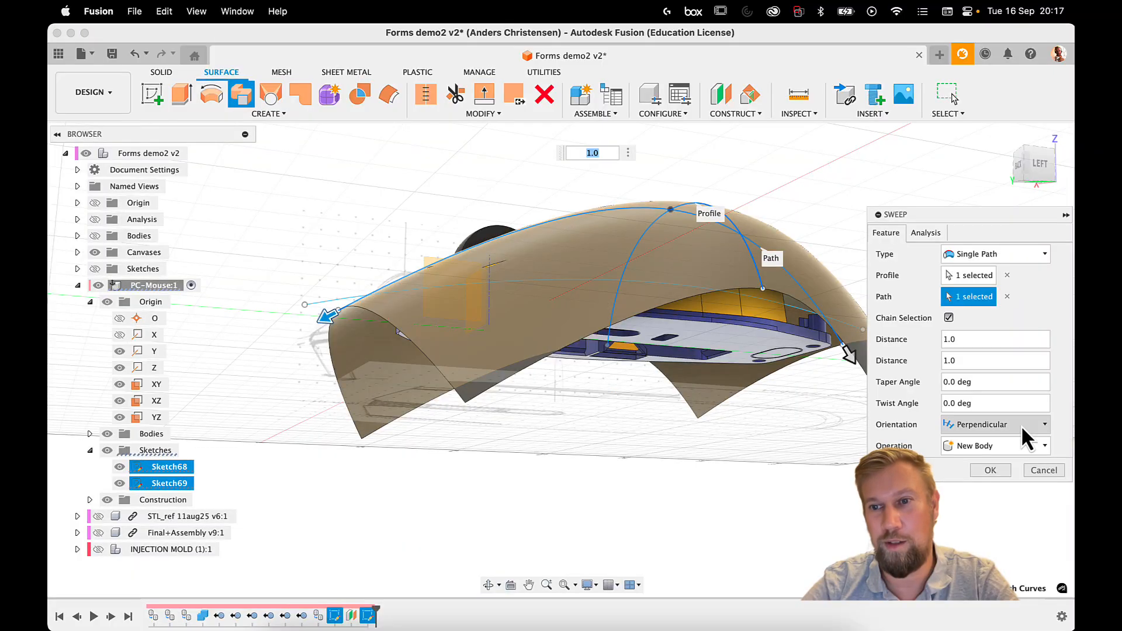
{"action": "left_click", "coordinate": [1022, 425]}
{"action": "left_click", "coordinate": [998, 460]}
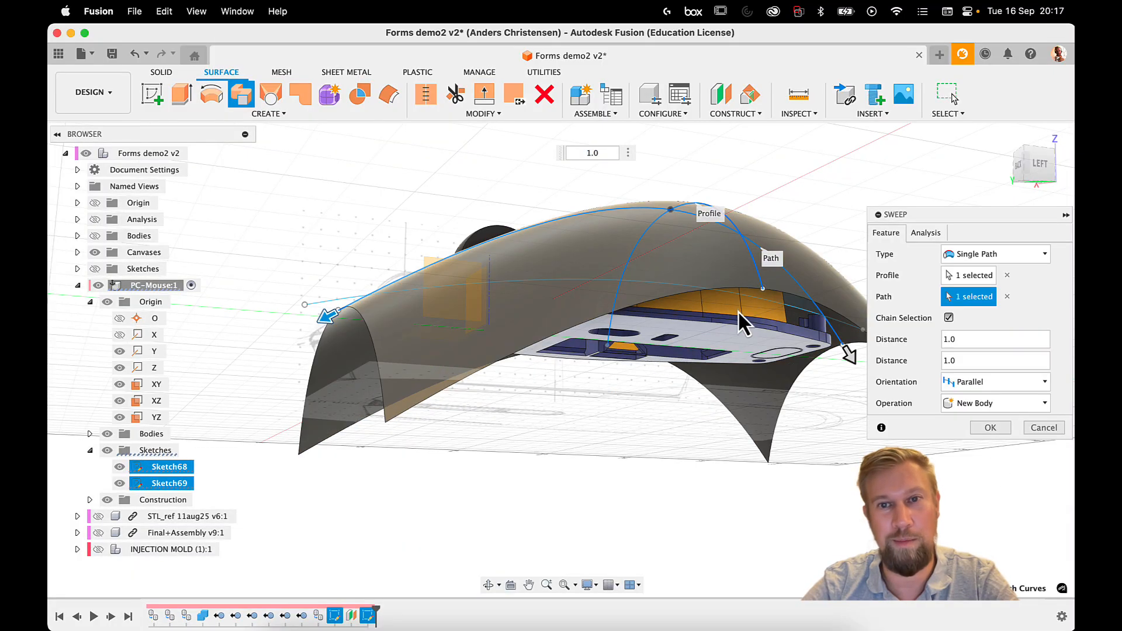
{"action": "middle_click_drag", "start_coordinate": [738, 311], "coordinate": [797, 350], "text": "shift"}
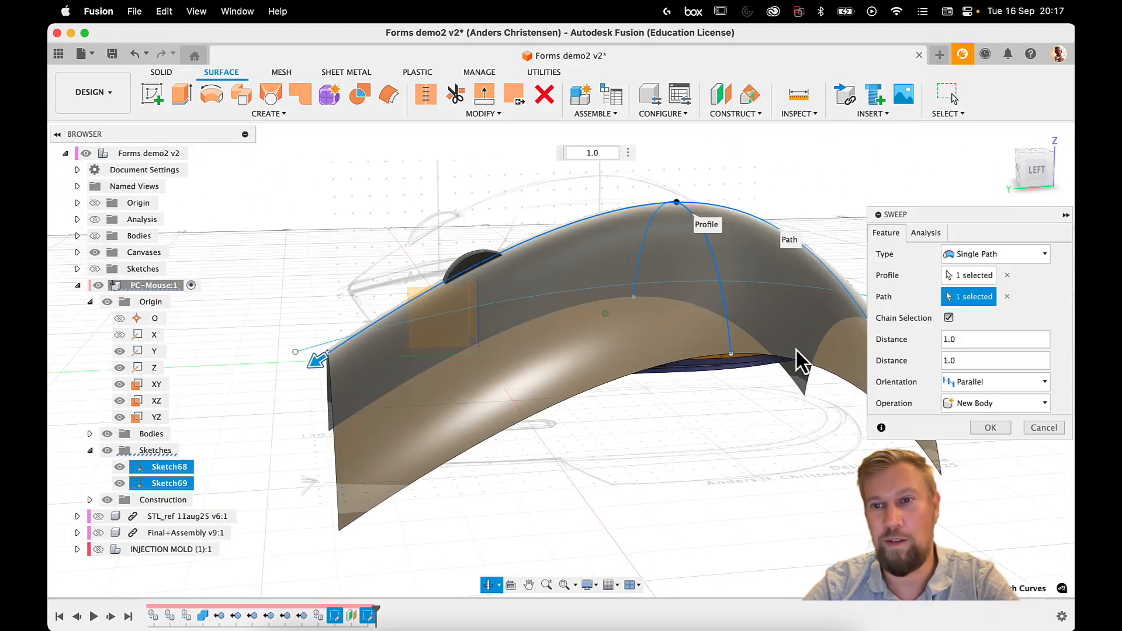
{"action": "left_click", "coordinate": [990, 430]}
Step: Apply the plain white appearance already in the design to the swept surface body
{"action": "mouse_move", "coordinate": [594, 321]}
{"action": "middle_mouse_down", "text": "shift"}
{"action": "mouse_move", "coordinate": [635, 307]}
{"action": "mouse_move", "coordinate": [584, 308]}
{"action": "middle_mouse_up", "text": "shift"}
{"action": "key", "text": "a"}
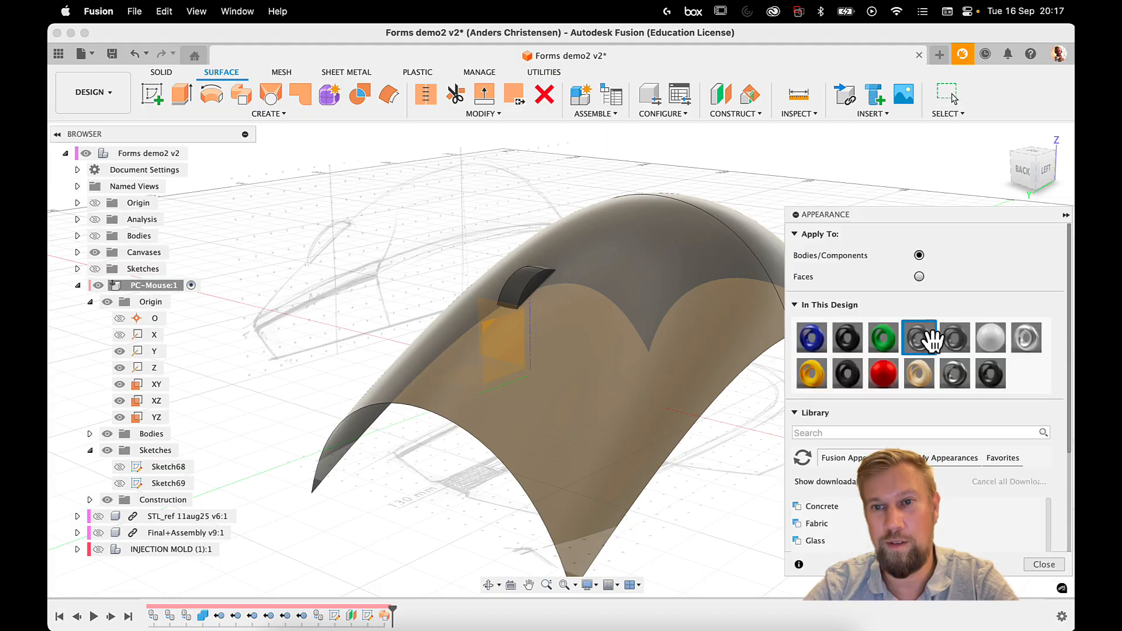
{"action": "left_click_drag", "start_coordinate": [990, 337], "coordinate": [753, 335]}
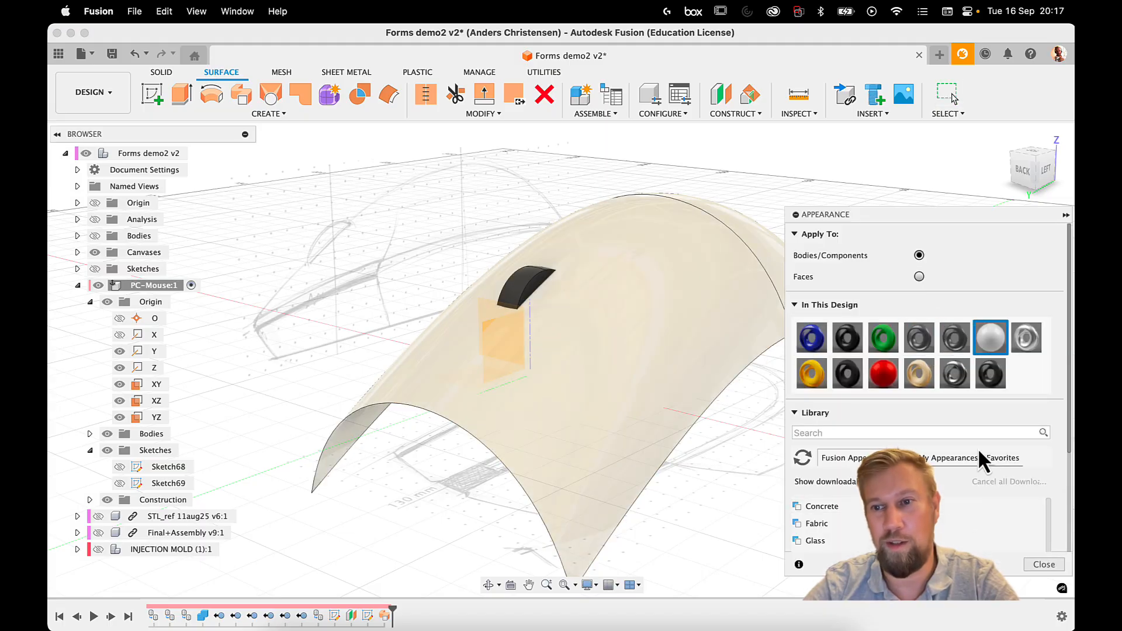
{"action": "left_click", "coordinate": [1040, 565]}
Step: Show both profile sketches, rename them SIDE MASTER and FRONT MASTER, and leave only SIDE MASTER visible
{"action": "mouse_move", "coordinate": [889, 230]}
{"action": "middle_mouse_down", "text": "shift"}
{"action": "mouse_move", "coordinate": [792, 362]}
{"action": "mouse_move", "coordinate": [865, 213]}
{"action": "mouse_move", "coordinate": [871, 226]}
{"action": "middle_mouse_up", "text": "shift"}
{"action": "left_click", "coordinate": [120, 483]}
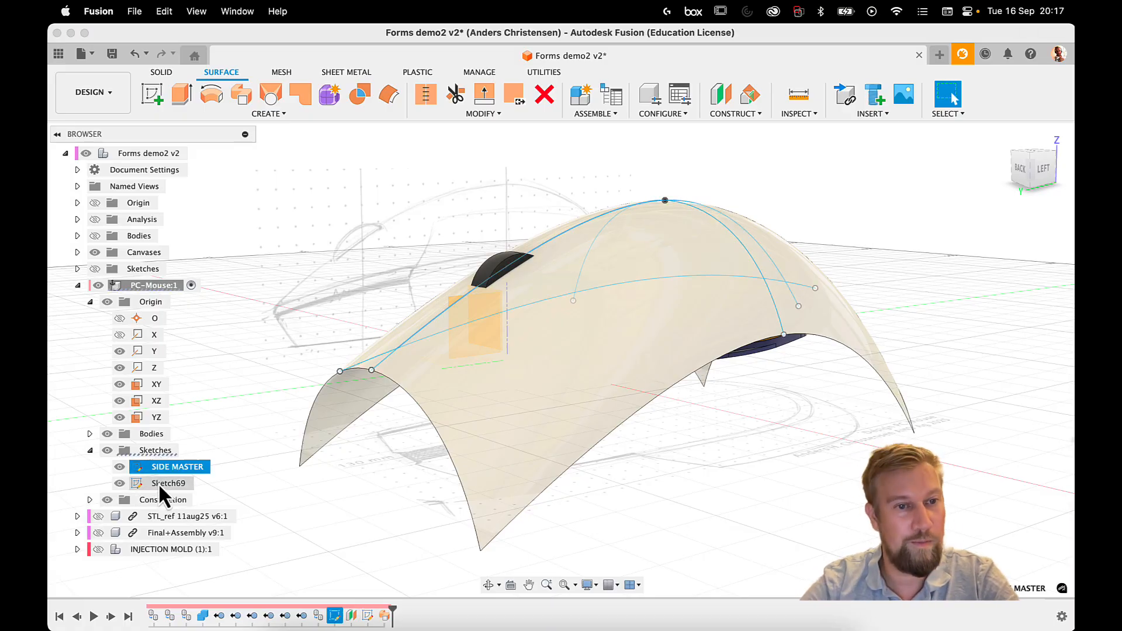
{"action": "double_click", "coordinate": [169, 483]}
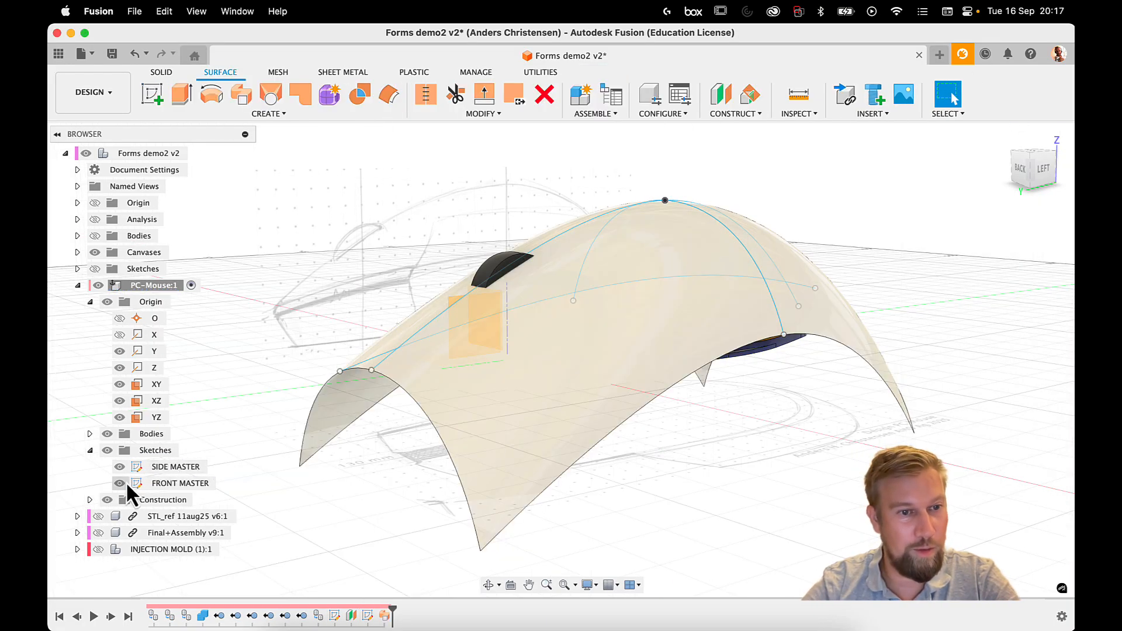
{"action": "left_click", "coordinate": [124, 482]}
{"action": "left_click", "coordinate": [126, 464]}
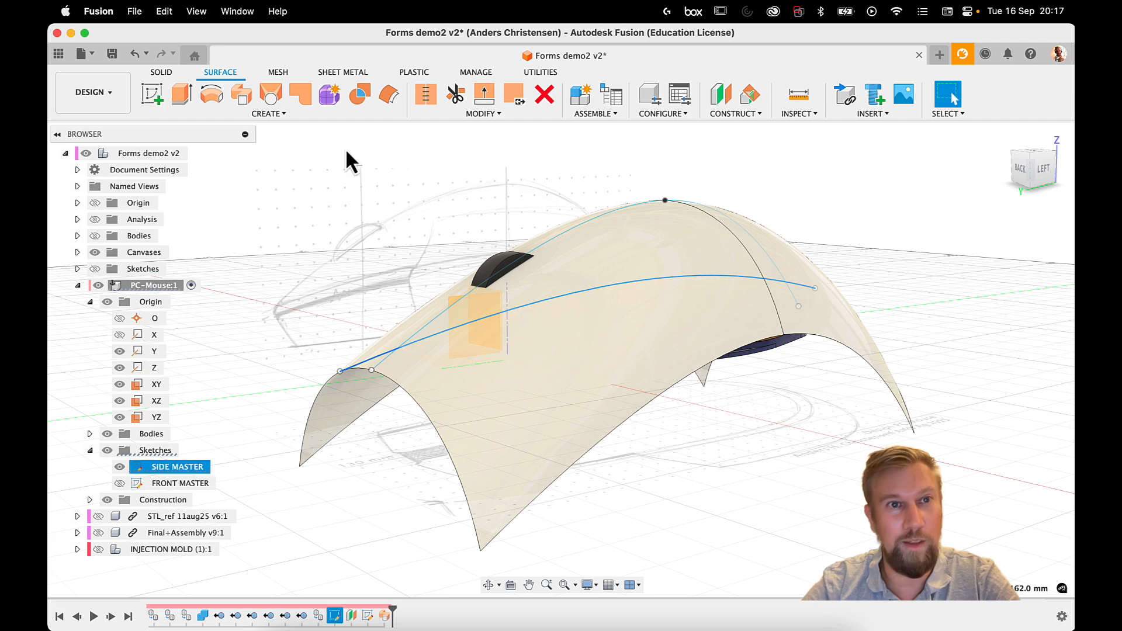
Step: Extrude the lower side-profile spline symmetrically as a new surface body extending past both sides of the swept shell
{"action": "left_click", "coordinate": [183, 91]}
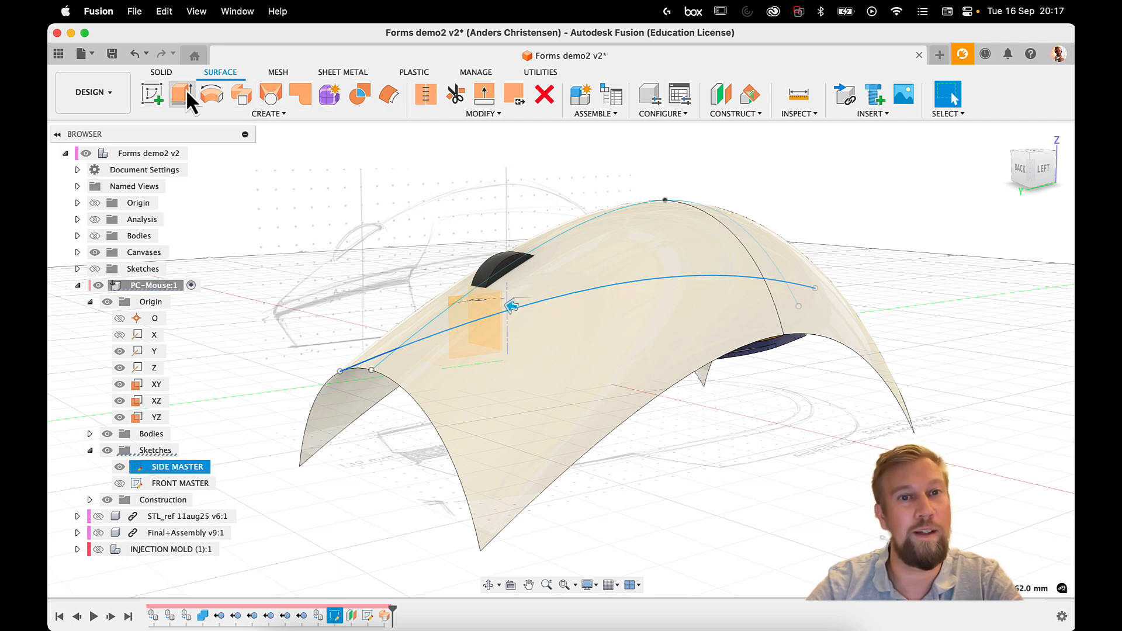
{"action": "middle_click_drag", "start_coordinate": [556, 325], "coordinate": [549, 350], "text": "shift"}
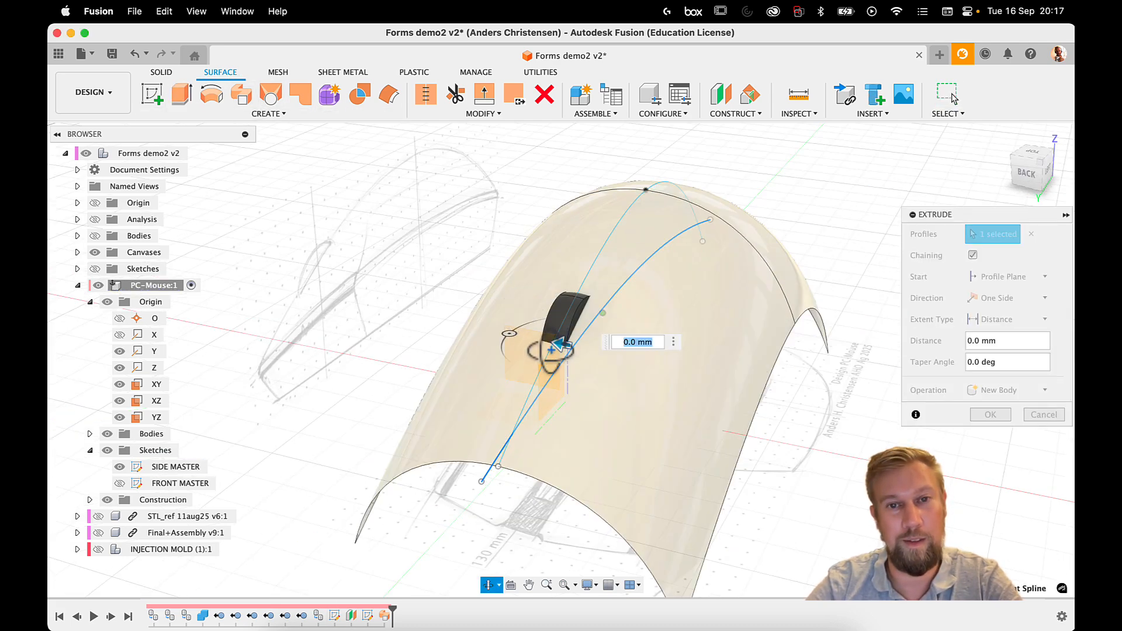
{"action": "left_click_drag", "start_coordinate": [559, 345], "coordinate": [350, 335]}
{"action": "left_click", "coordinate": [1021, 299]}
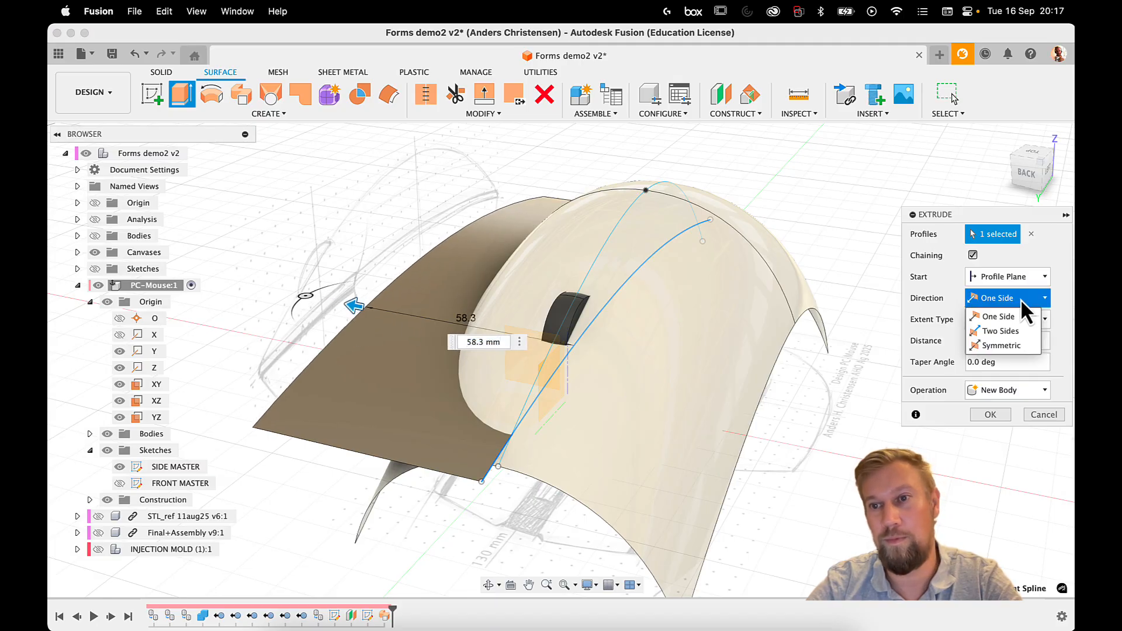
{"action": "left_click", "coordinate": [1008, 348]}
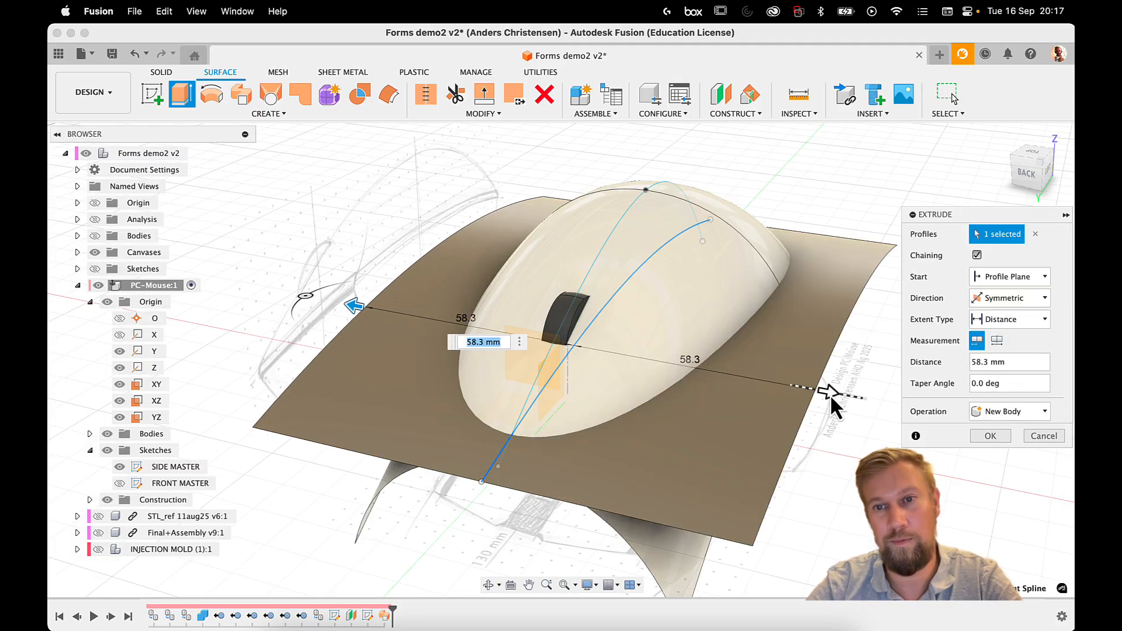
{"action": "left_click_drag", "start_coordinate": [830, 394], "coordinate": [902, 401]}
{"action": "left_click", "coordinate": [990, 435]}
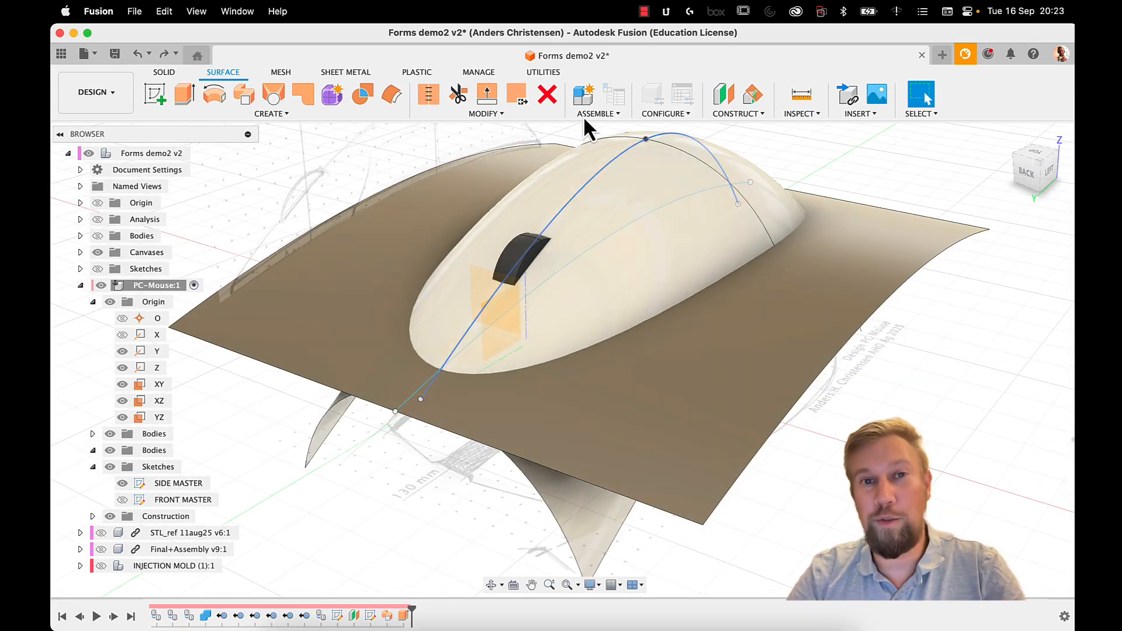
Step: Trim away the part of the swept shell below the extruded surface, using the extruded surface as the trim tool
{"action": "left_click", "coordinate": [458, 93]}
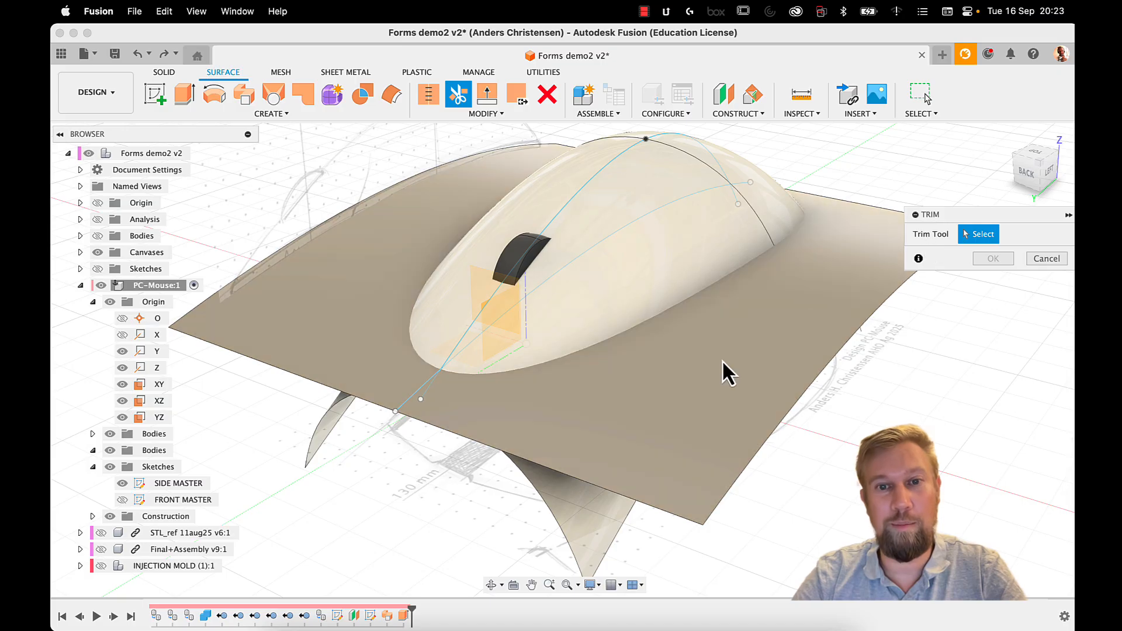
{"action": "mouse_move", "coordinate": [723, 362]}
{"action": "middle_mouse_down", "text": "shift"}
{"action": "mouse_move", "coordinate": [721, 351]}
{"action": "mouse_move", "coordinate": [724, 374]}
{"action": "middle_mouse_up", "text": "shift"}
{"action": "left_click", "coordinate": [717, 387]}
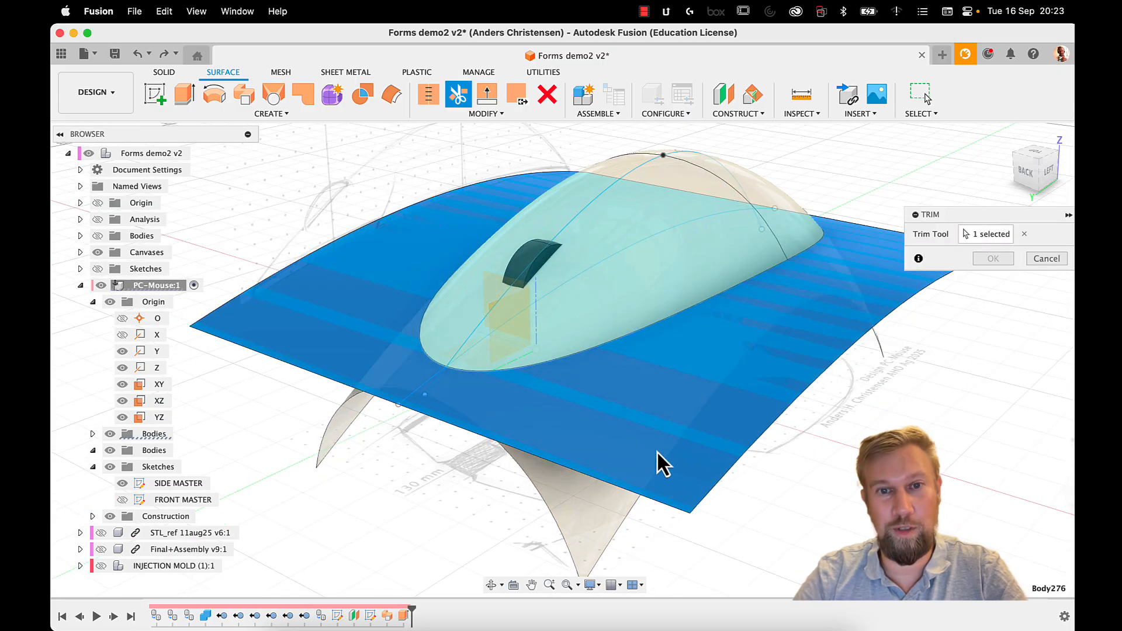
{"action": "middle_click_drag", "start_coordinate": [657, 452], "coordinate": [581, 350], "text": "shift"}
{"action": "left_click", "coordinate": [581, 351]}
{"action": "left_click", "coordinate": [993, 259]}
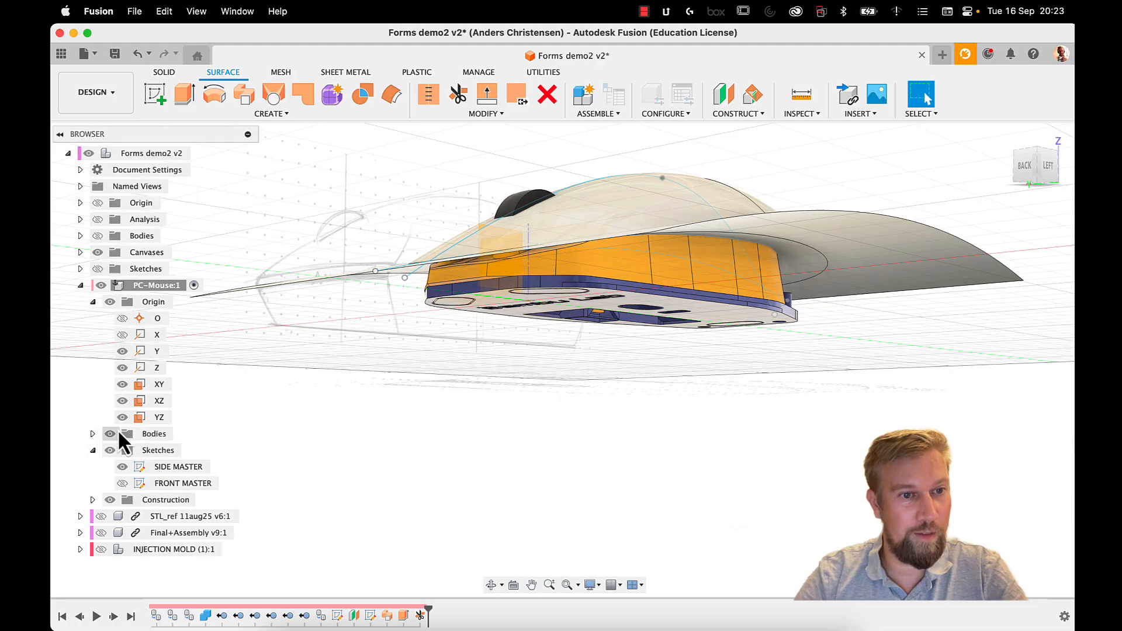
Step: Hide the extruded surface body and inspect how the trimmed shell sits over the mouse's internal parts
{"action": "left_click", "coordinate": [92, 434]}
{"action": "left_click", "coordinate": [124, 530]}
{"action": "left_click", "coordinate": [167, 500]}
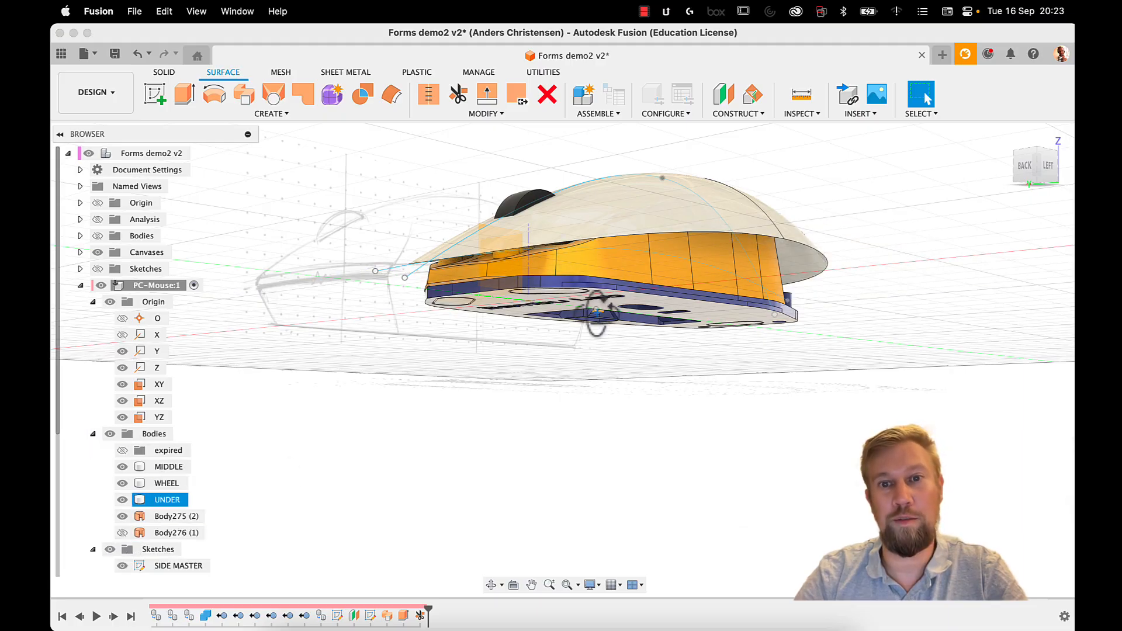
{"action": "middle_click_drag", "start_coordinate": [596, 314], "coordinate": [615, 338], "text": "shift"}
{"action": "left_click", "coordinate": [791, 289]}
{"action": "middle_click_drag", "start_coordinate": [814, 291], "coordinate": [865, 318]}
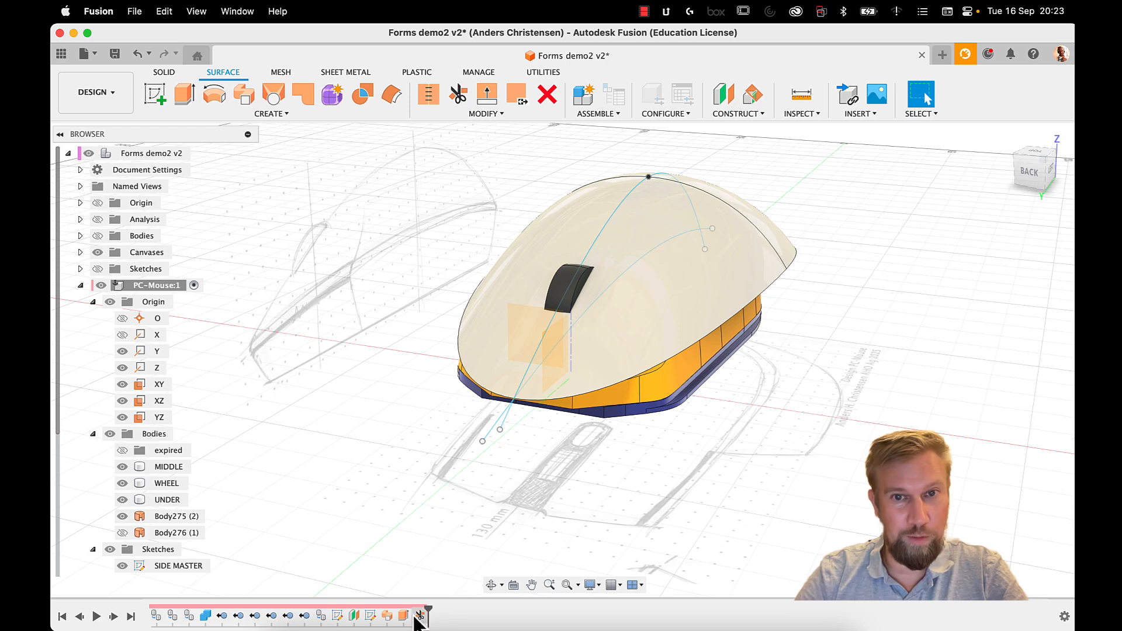
Step: Widen the FRONT MASTER arch slightly by pulling its peak tangent handle outward, and finish the sketch
{"action": "right_click", "coordinate": [370, 615]}
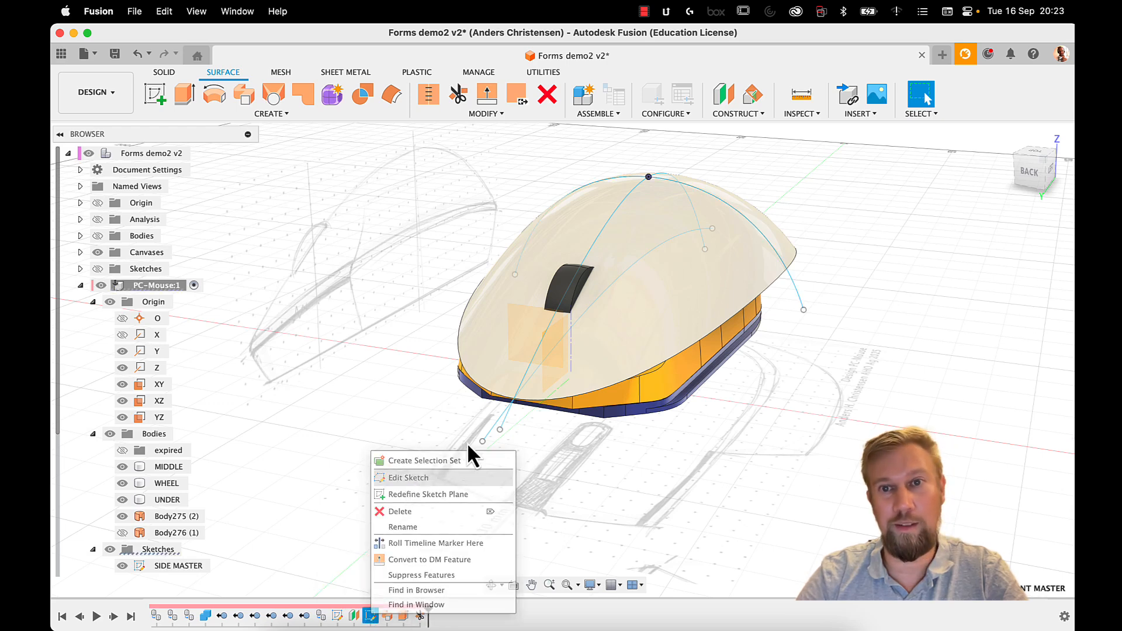
{"action": "left_click", "coordinate": [409, 478]}
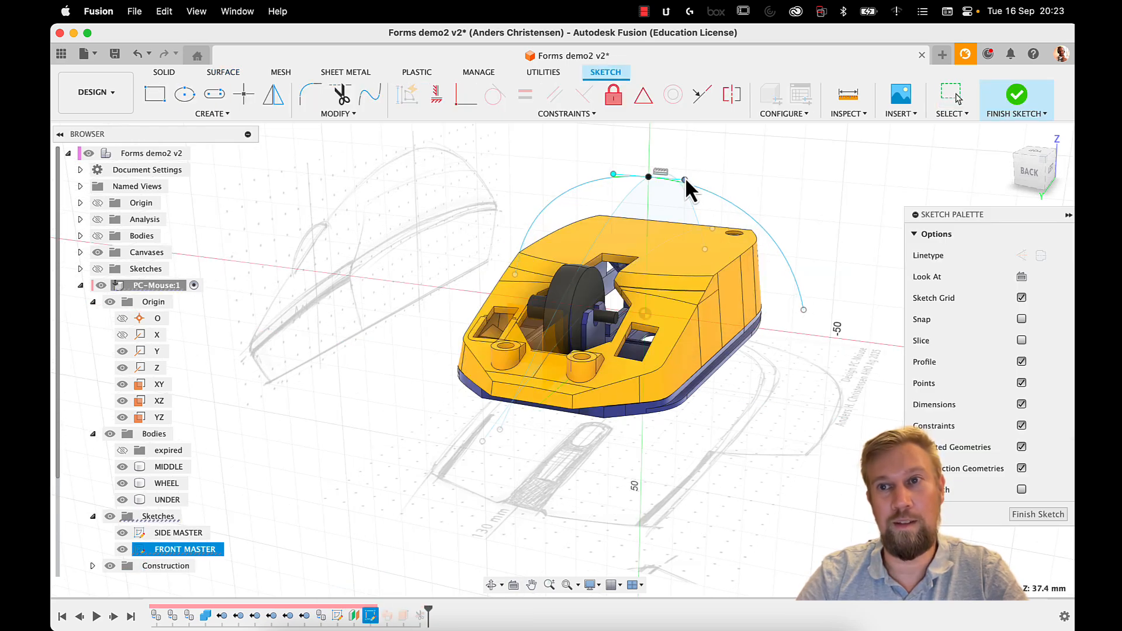
{"action": "left_click", "coordinate": [1011, 94]}
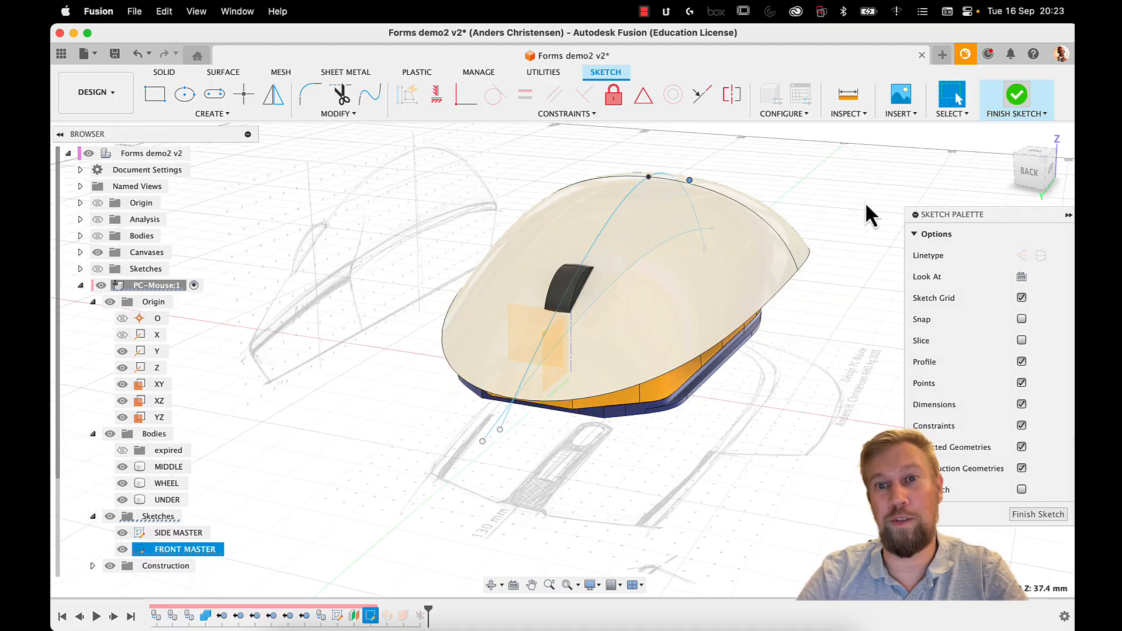
{"action": "mouse_move", "coordinate": [866, 206]}
{"action": "middle_mouse_down", "text": "shift"}
{"action": "mouse_move", "coordinate": [827, 187]}
{"action": "mouse_move", "coordinate": [814, 208]}
{"action": "mouse_move", "coordinate": [682, 220]}
{"action": "mouse_move", "coordinate": [811, 226]}
{"action": "middle_mouse_up", "text": "shift"}
Step: Undo the FRONT MASTER tangent-handle change and the hiding of the extruded surface
{"action": "key", "text": "super+z"}
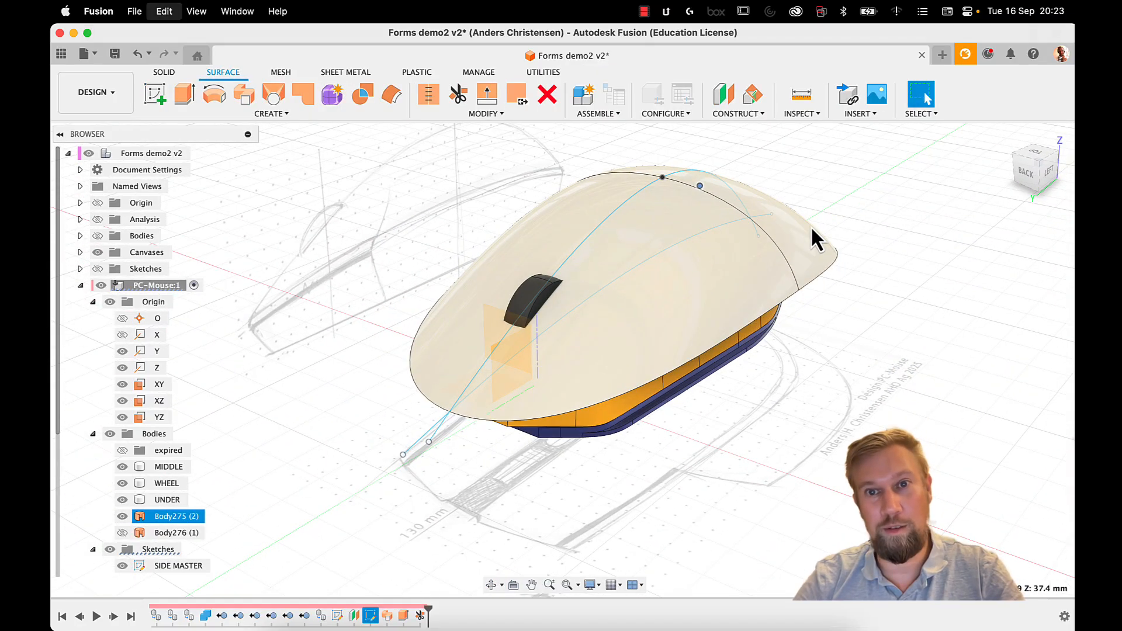
{"action": "key", "text": "super+z"}
{"action": "key", "text": "super+z"}
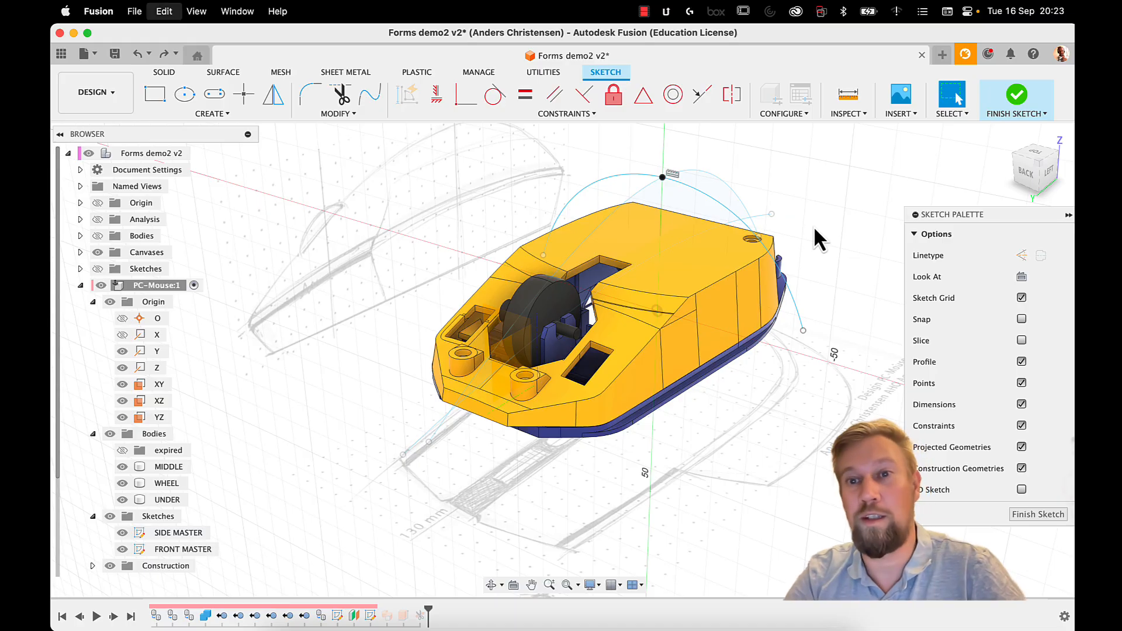
{"action": "key", "text": "super+shift+z"}
{"action": "key", "text": "super+shift+z"}
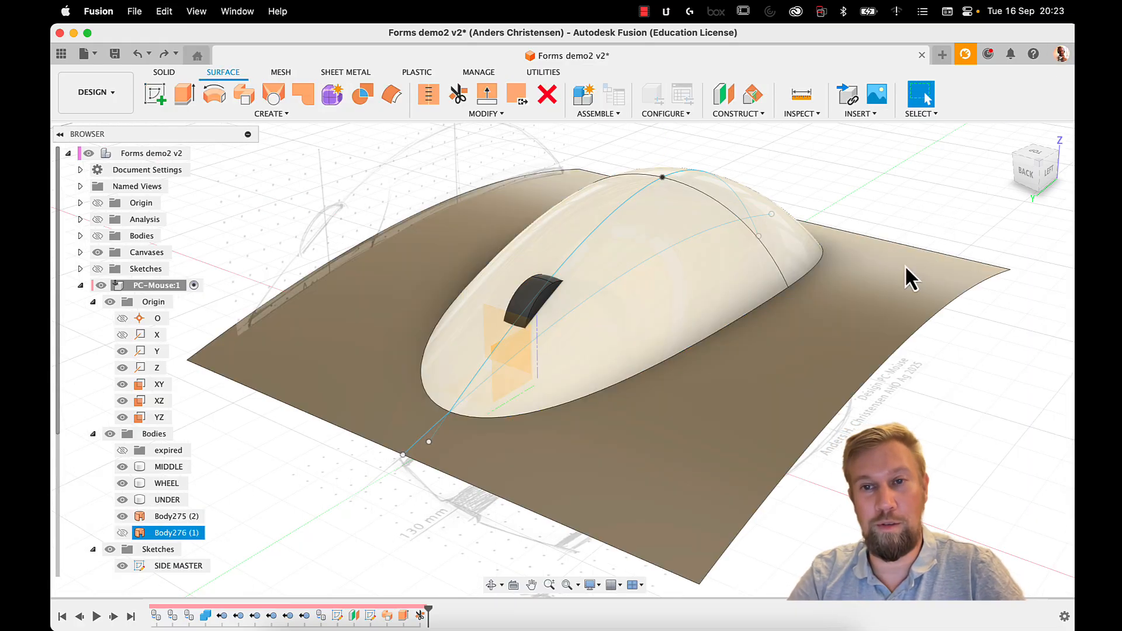
{"action": "middle_click_drag", "start_coordinate": [905, 265], "coordinate": [972, 451], "text": "shift"}
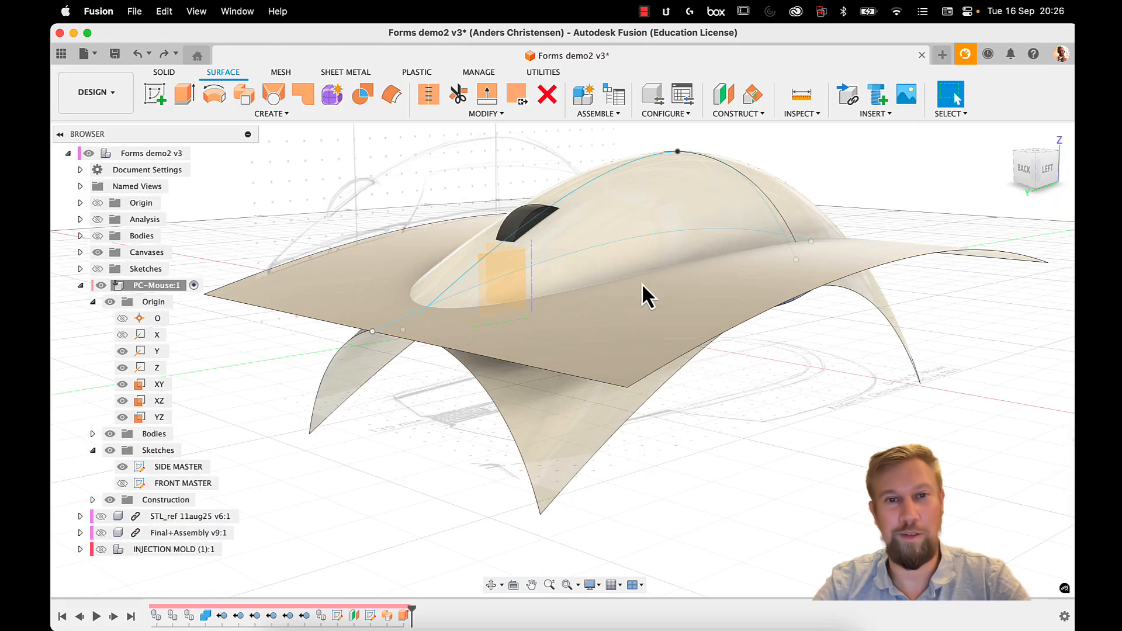
Step: Create a new form in the PC-Mouse component over the swept and extruded surfaces
{"action": "middle_click_drag", "start_coordinate": [844, 392], "coordinate": [941, 263], "text": "shift"}
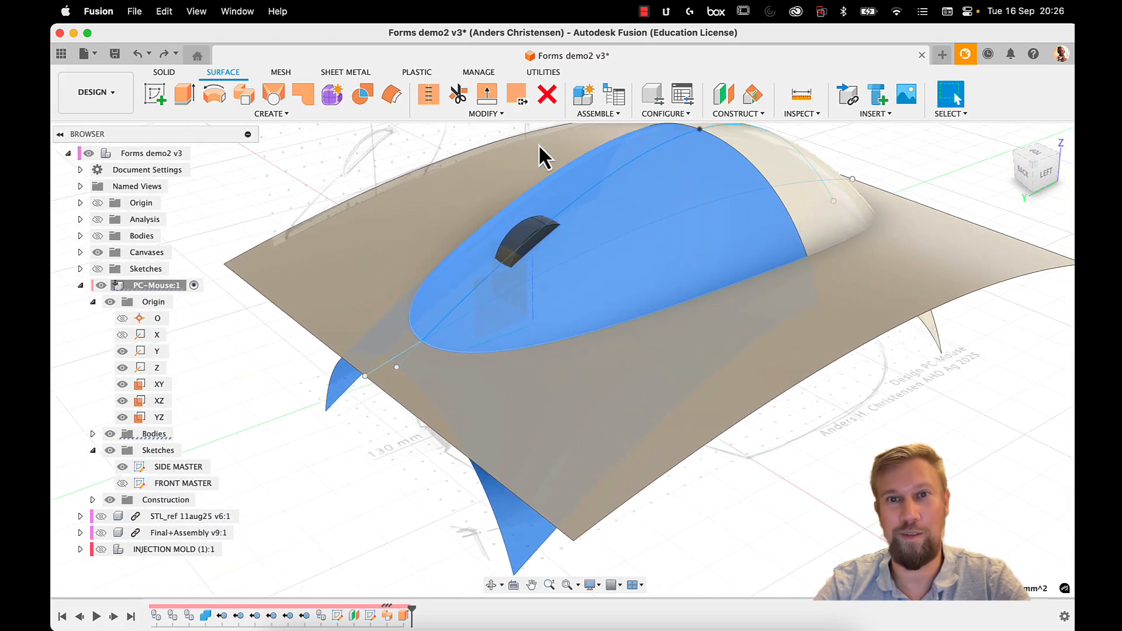
{"action": "middle_click_drag", "start_coordinate": [685, 355], "coordinate": [682, 368]}
{"action": "left_click", "coordinate": [858, 518]}
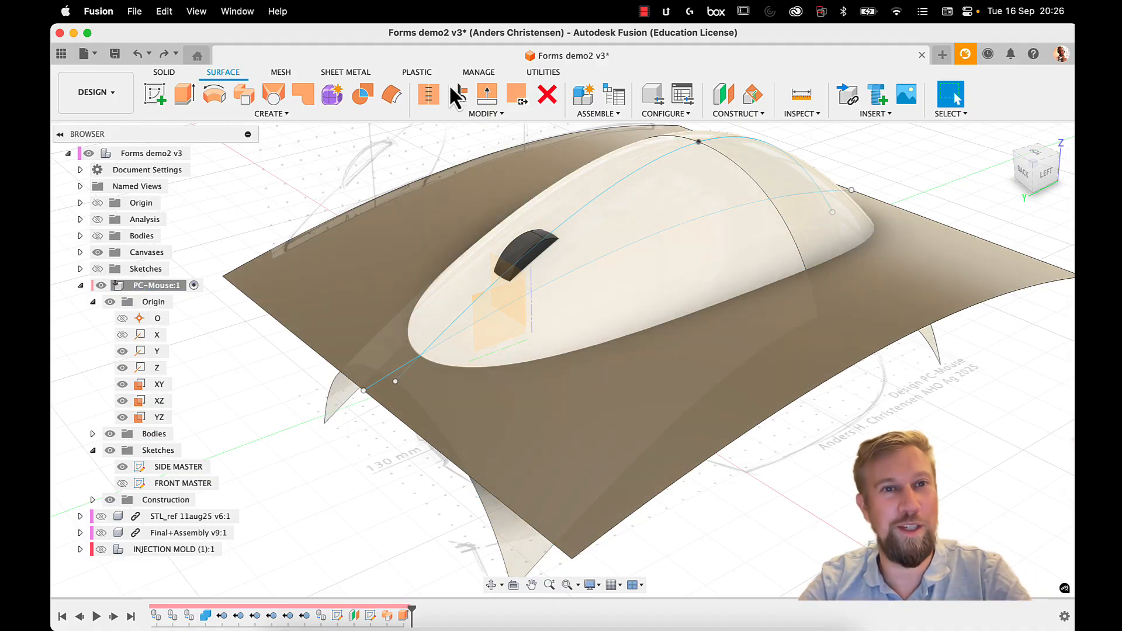
{"action": "left_click", "coordinate": [333, 92]}
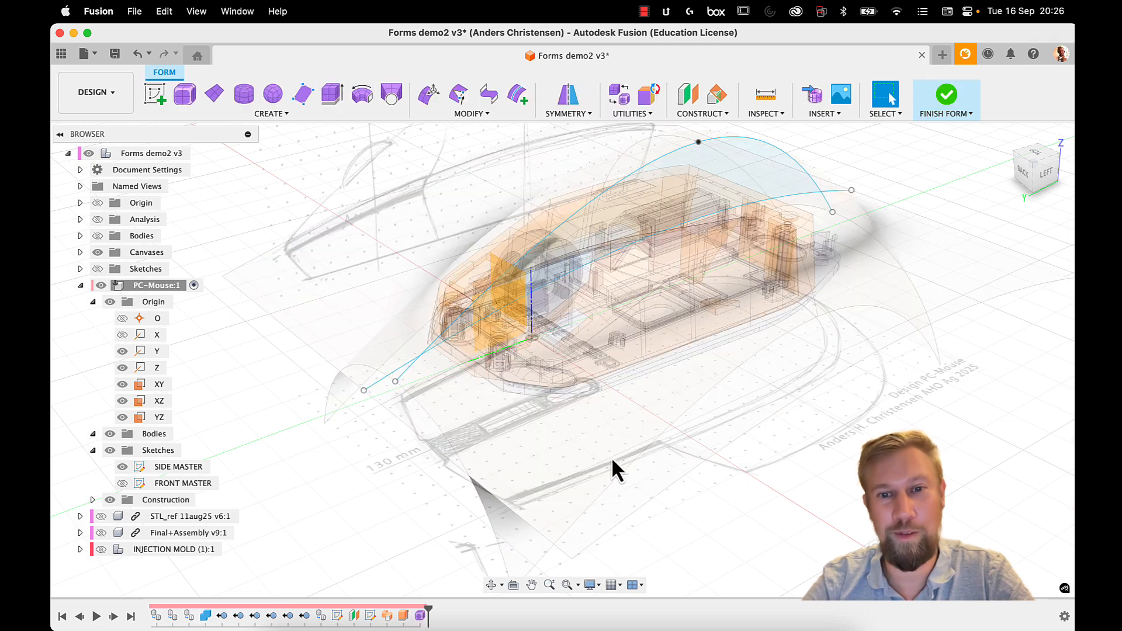
{"action": "middle_click_drag", "start_coordinate": [787, 436], "coordinate": [829, 401], "text": "shift"}
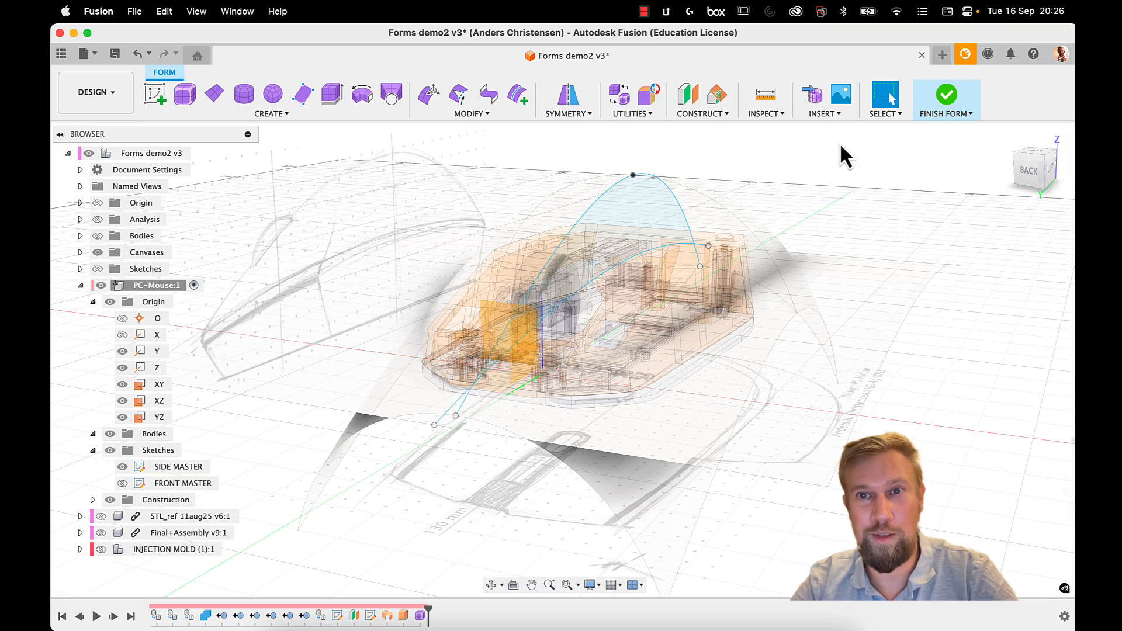
Step: Set up a BRep Face to T-Splines conversion on the front and rear faces of the swept shell
{"action": "left_click", "coordinate": [630, 114]}
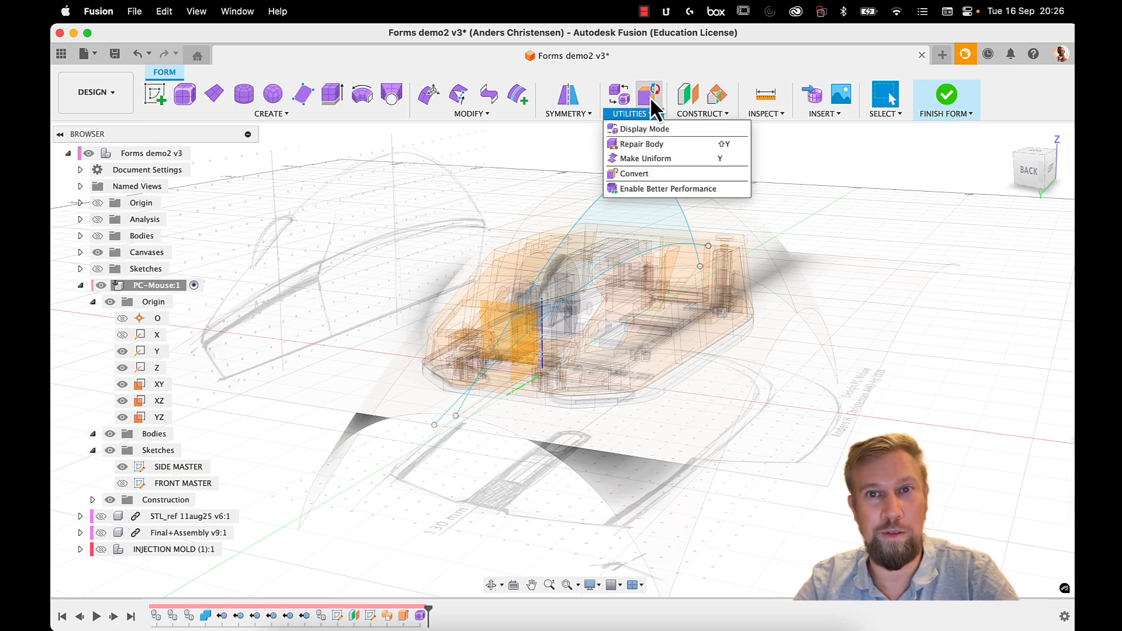
{"action": "left_click", "coordinate": [647, 173]}
{"action": "left_click", "coordinate": [1010, 235]}
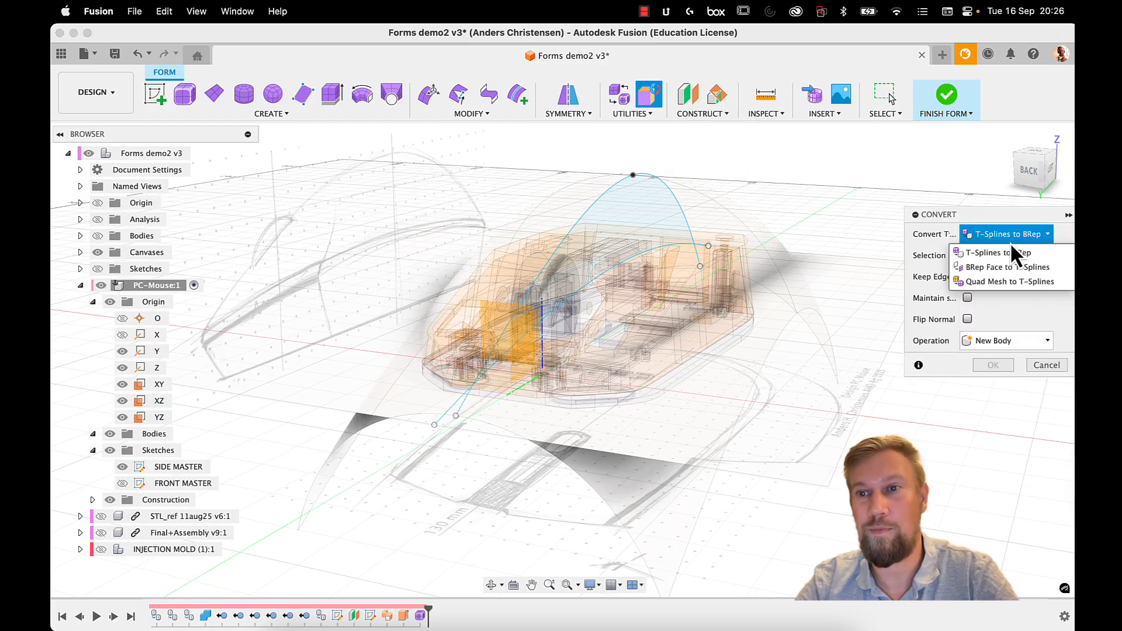
{"action": "left_click", "coordinate": [971, 268]}
{"action": "left_click", "coordinate": [748, 229]}
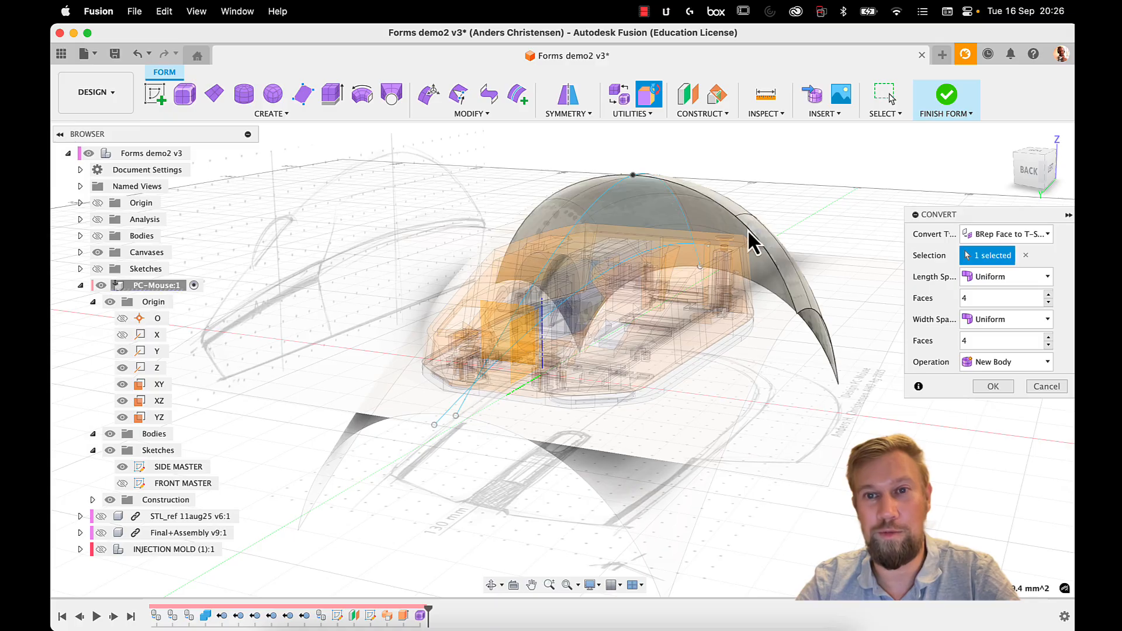
{"action": "left_click", "coordinate": [715, 237]}
{"action": "middle_click_drag", "start_coordinate": [716, 235], "coordinate": [739, 207], "text": "shift"}
{"action": "middle_click_drag", "start_coordinate": [723, 222], "coordinate": [704, 250], "text": "shift"}
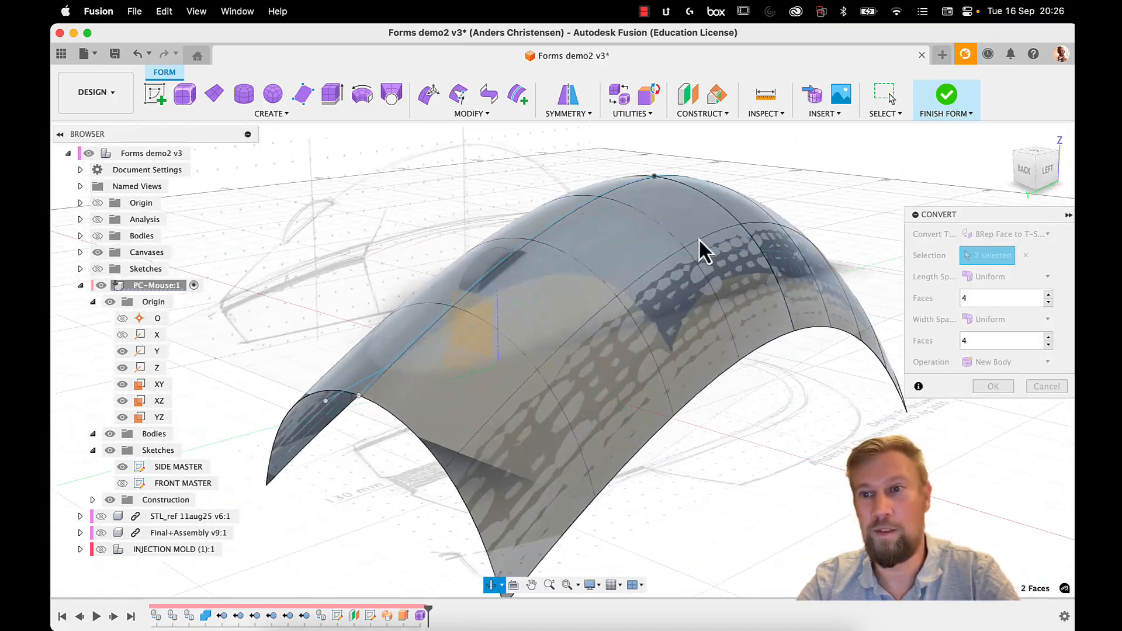
{"action": "middle_click_drag", "start_coordinate": [875, 223], "coordinate": [620, 207], "text": "shift"}
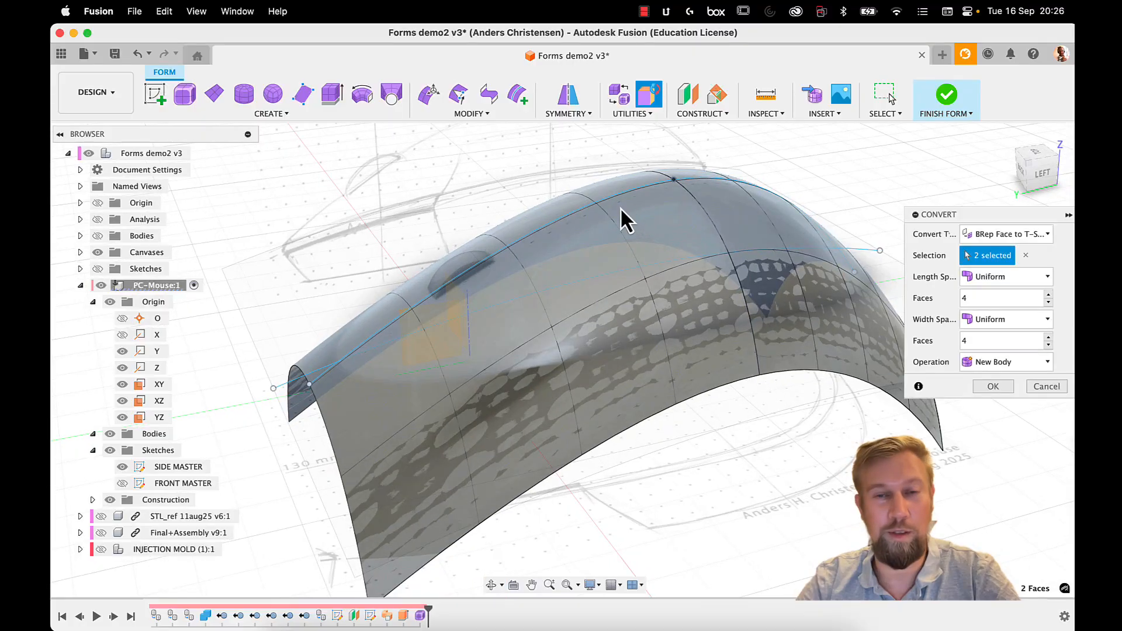
{"action": "middle_click_drag", "start_coordinate": [793, 209], "coordinate": [847, 187], "text": "shift"}
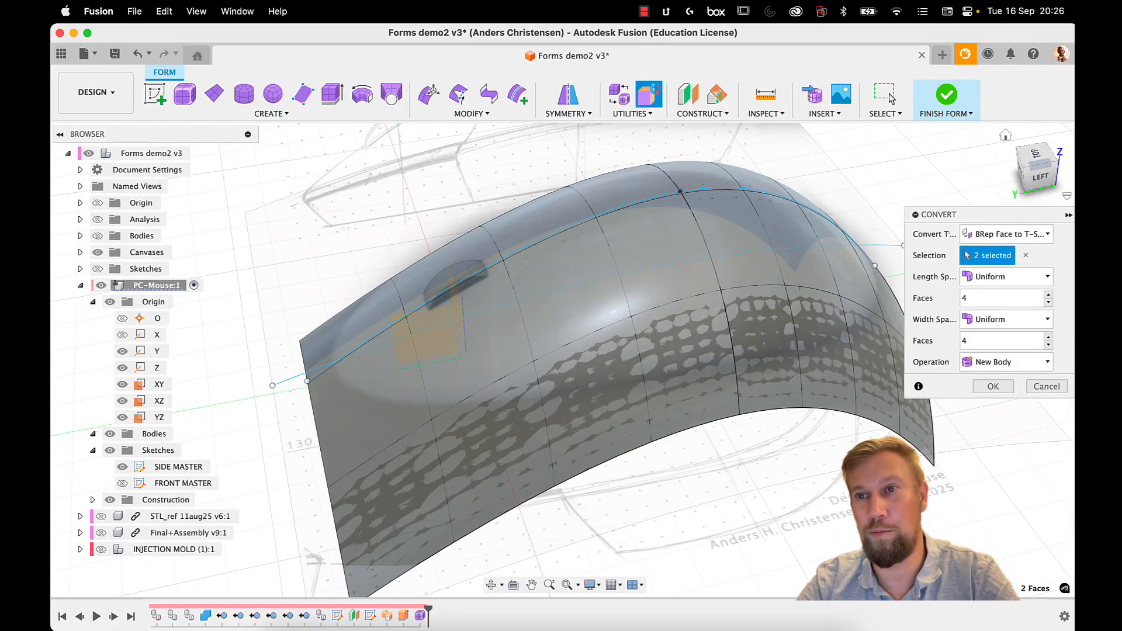
Step: Try different lengthwise subdivisions for the T-Spline conversion and set the length spacing to 3 faces
{"action": "left_click", "coordinate": [1033, 152]}
{"action": "middle_click_drag", "start_coordinate": [751, 286], "coordinate": [729, 246]}
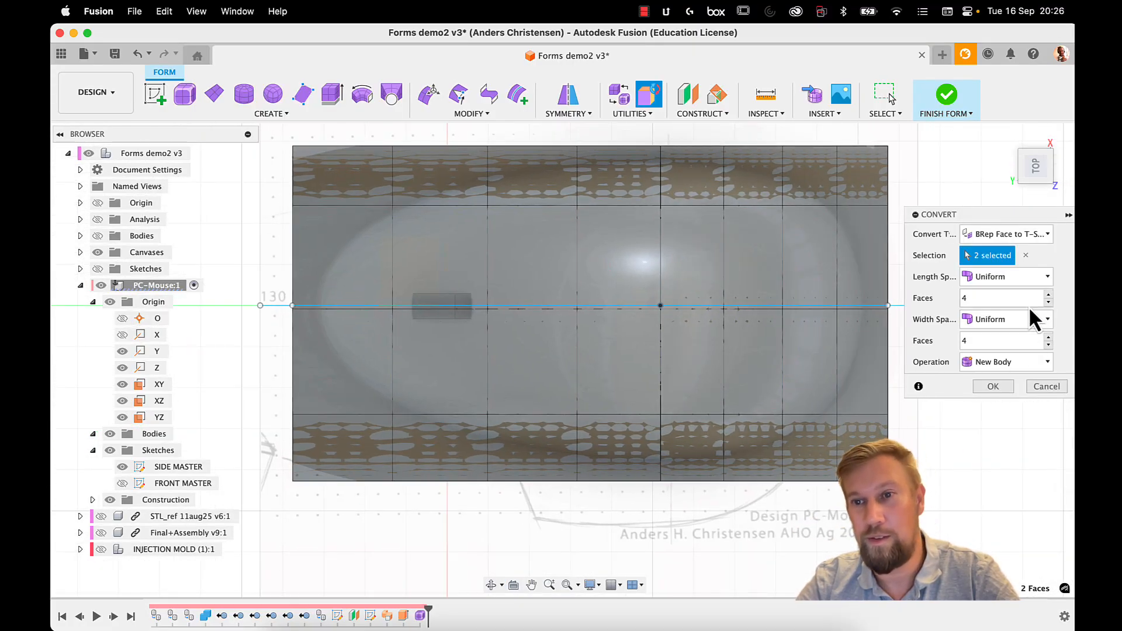
{"action": "left_click", "coordinate": [1048, 303]}
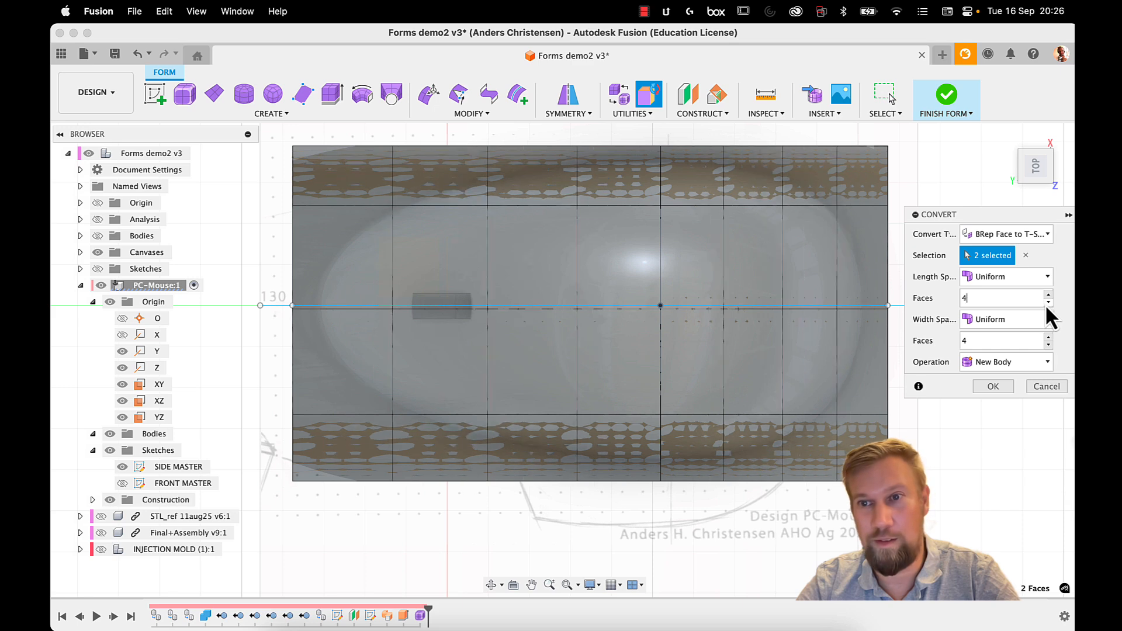
{"action": "left_click", "coordinate": [1048, 295]}
{"action": "left_click", "coordinate": [1048, 296]}
{"action": "left_click", "coordinate": [1048, 295]}
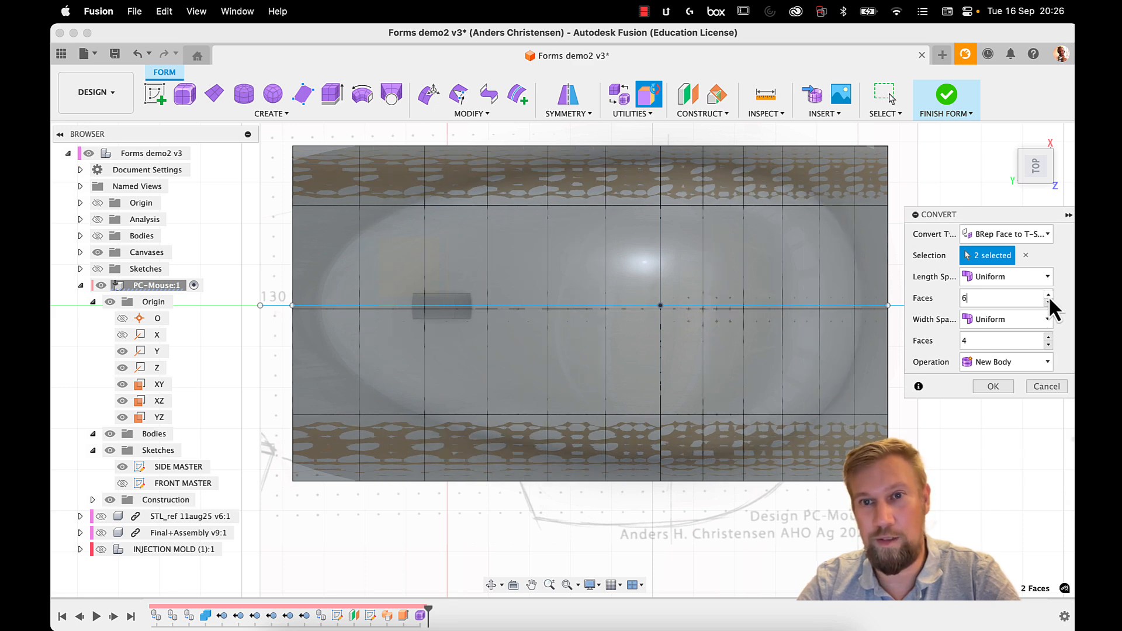
{"action": "left_click", "coordinate": [1049, 302]}
{"action": "left_click", "coordinate": [1048, 302]}
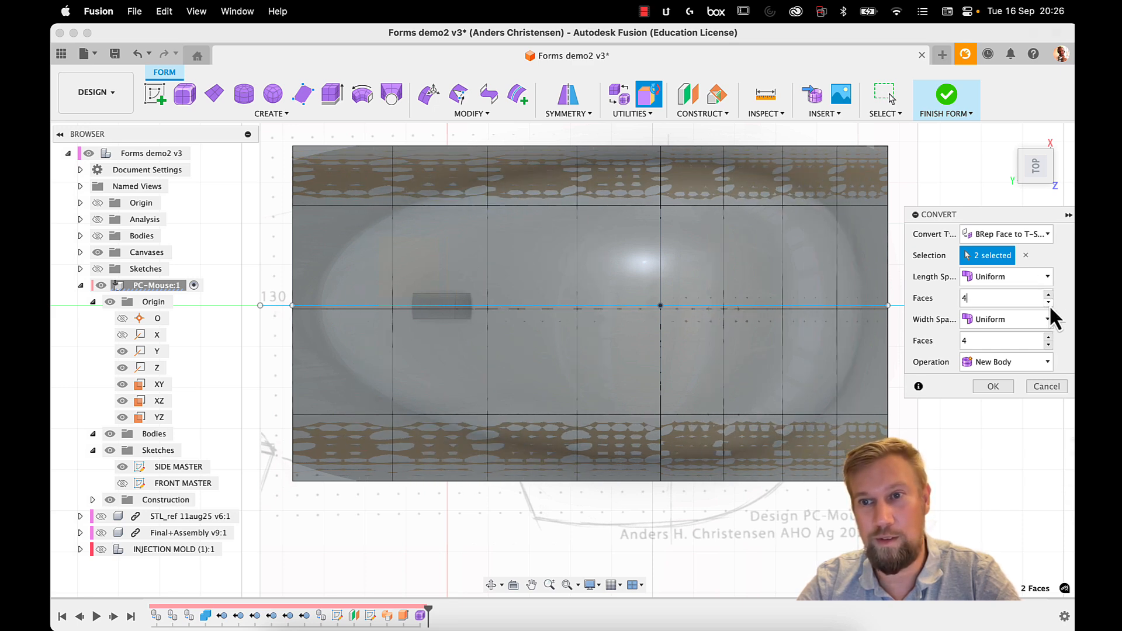
{"action": "left_click", "coordinate": [1048, 303]}
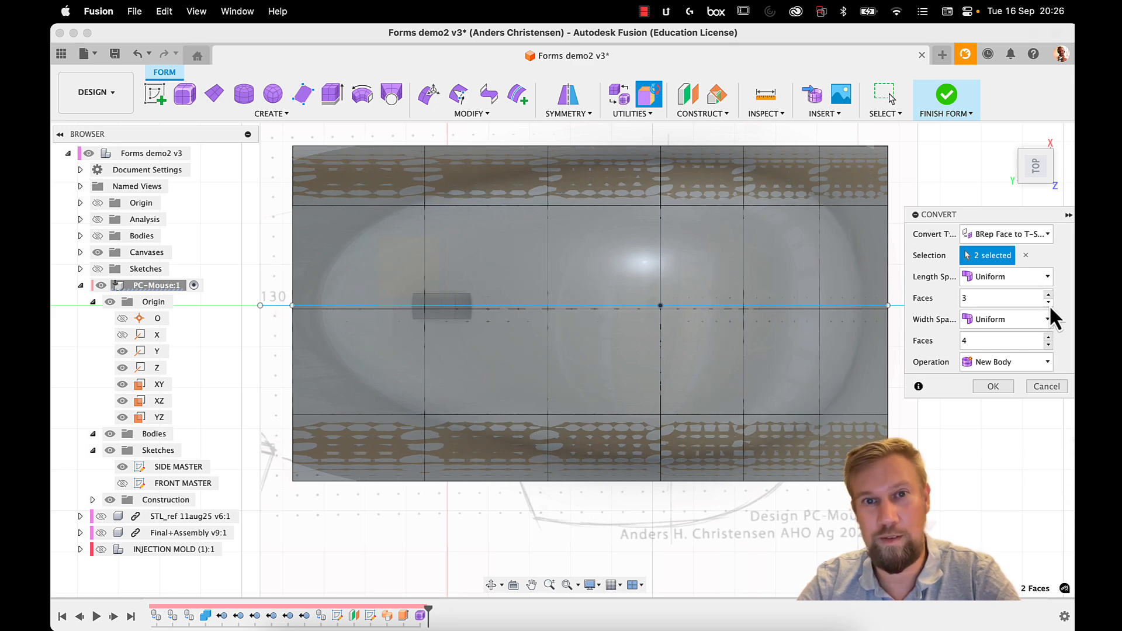
Step: Compare widthwise subdivisions, set the width spacing to 4 faces, and complete the conversion as new bodies
{"action": "left_click", "coordinate": [1049, 346]}
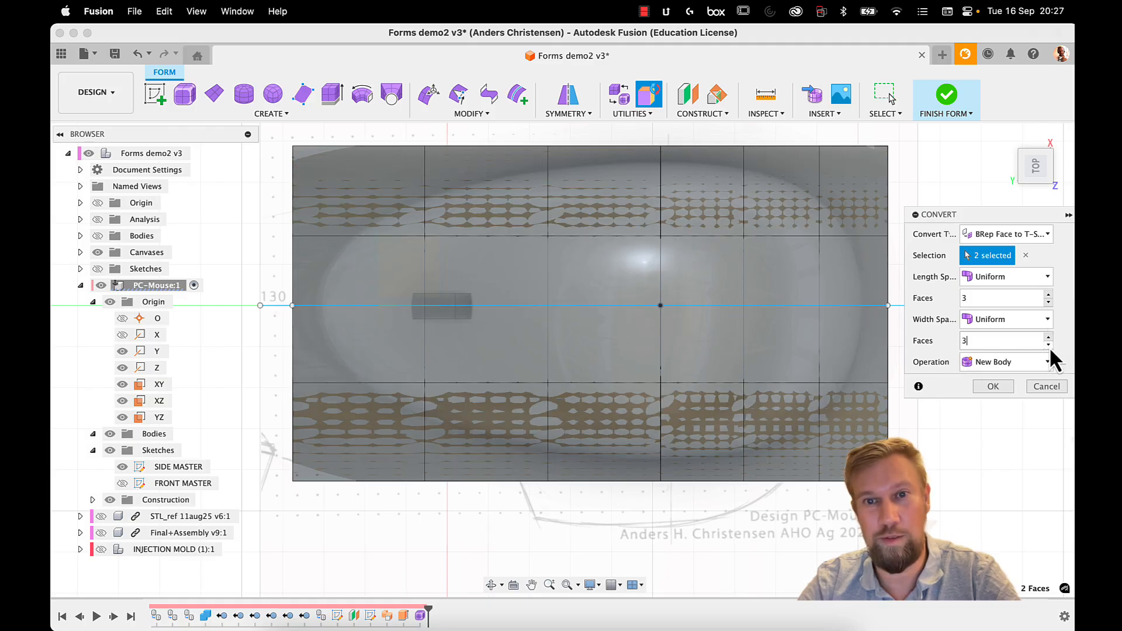
{"action": "left_click", "coordinate": [1049, 338]}
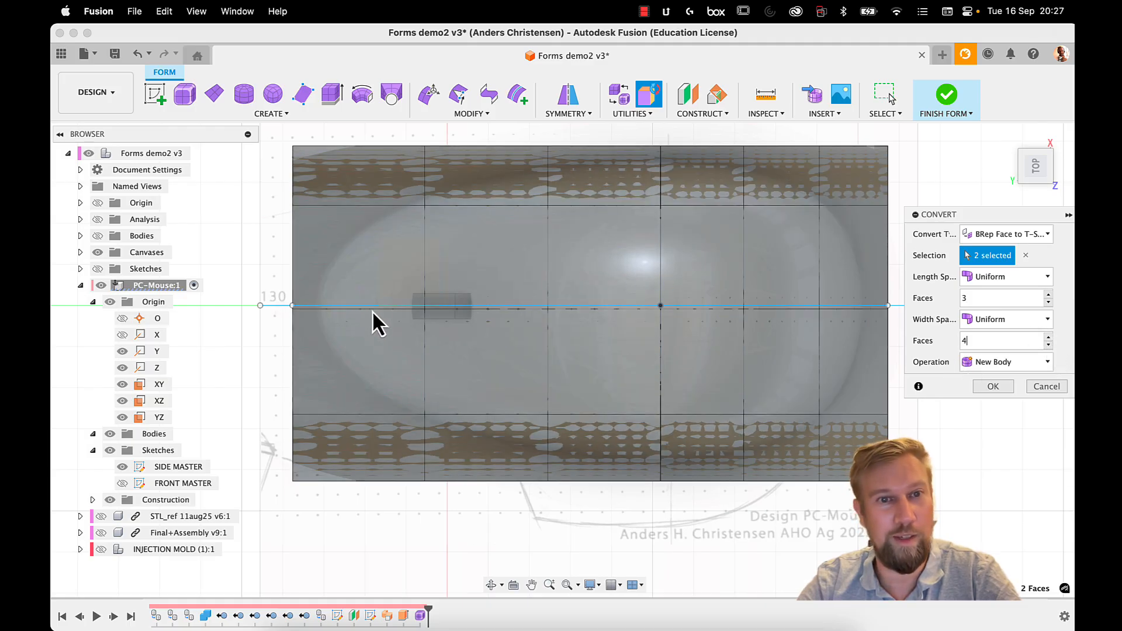
{"action": "middle_click_drag", "start_coordinate": [376, 321], "coordinate": [447, 252], "text": "shift"}
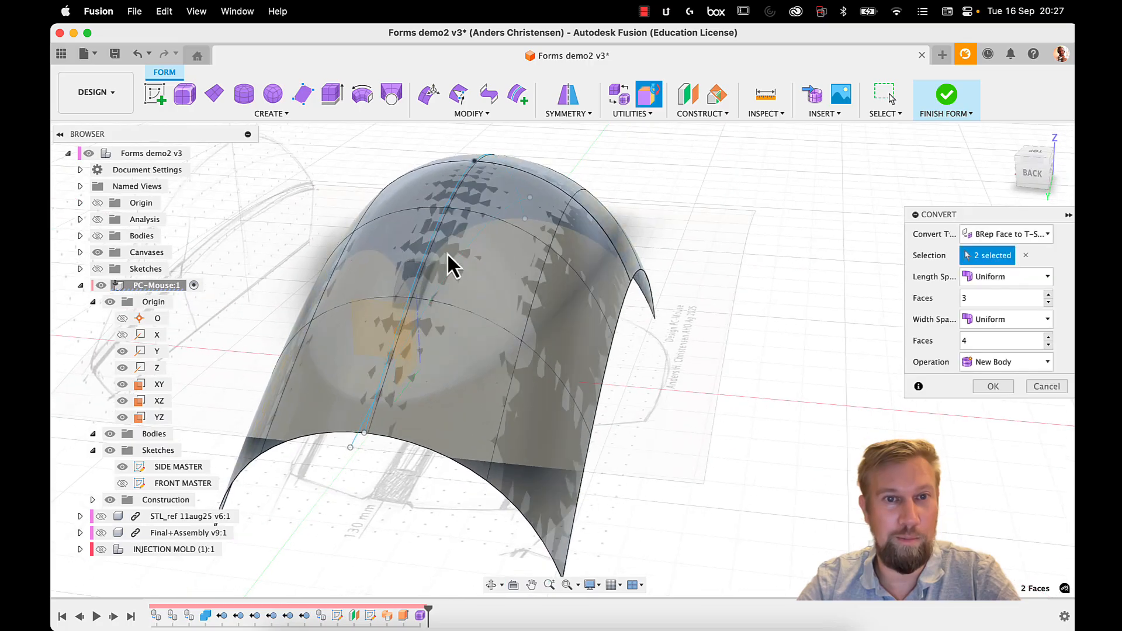
{"action": "left_click", "coordinate": [994, 387]}
Step: Inspect the converted shell by toggling the visibility of Body82 off and on
{"action": "middle_click_drag", "start_coordinate": [587, 359], "coordinate": [666, 304], "text": "shift"}
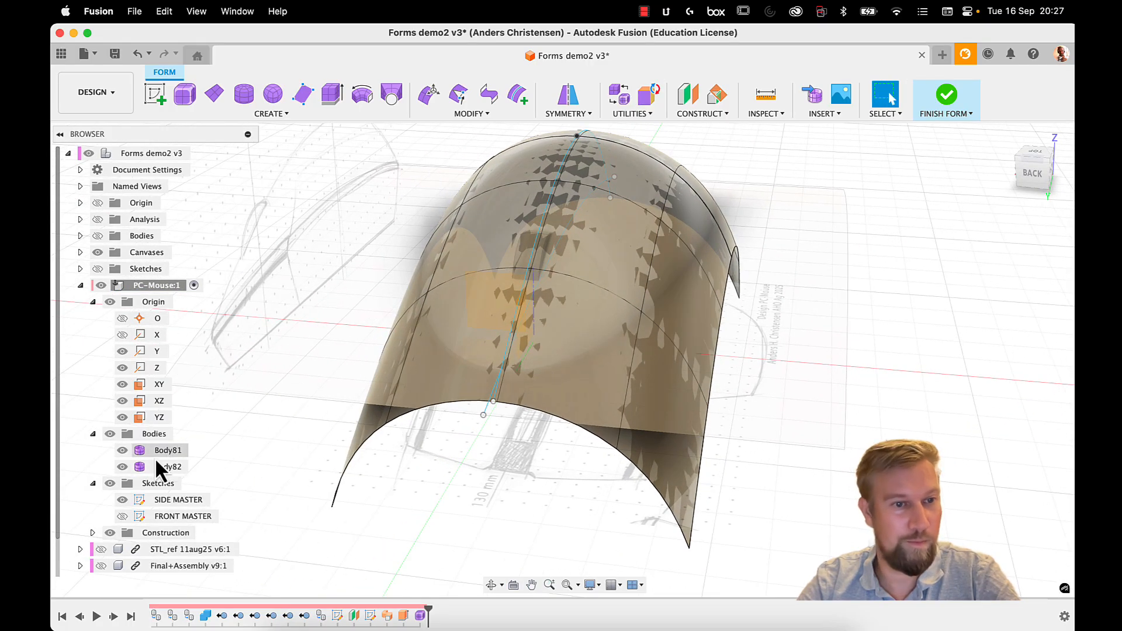
{"action": "left_click", "coordinate": [122, 468]}
{"action": "left_click", "coordinate": [123, 467]}
{"action": "middle_click_drag", "start_coordinate": [782, 281], "coordinate": [864, 281]}
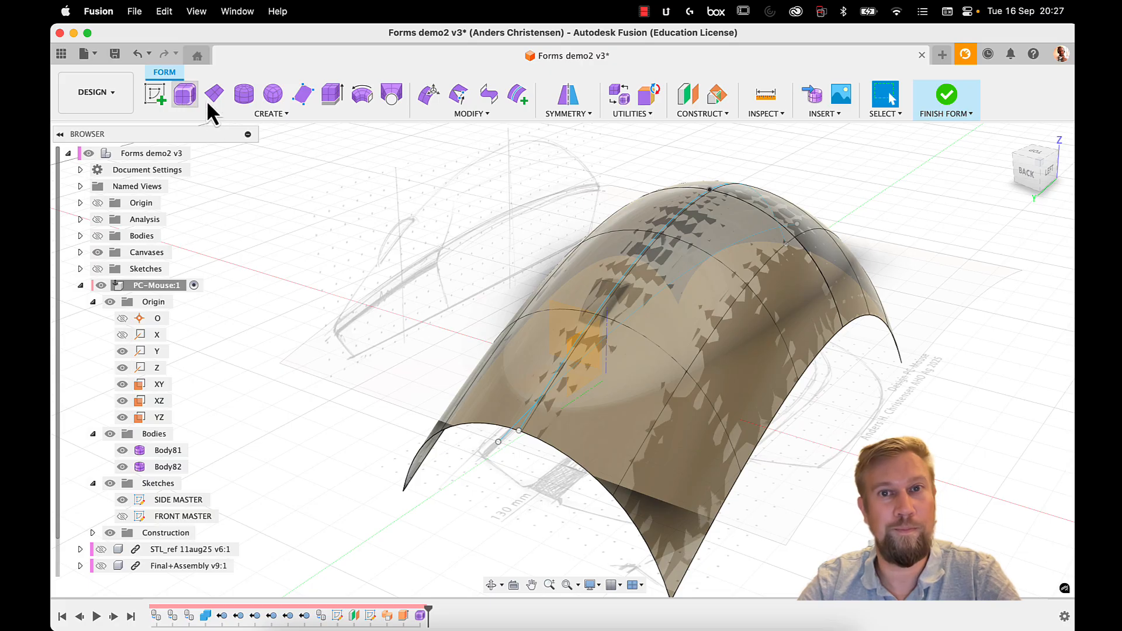
{"action": "left_click", "coordinate": [620, 97]}
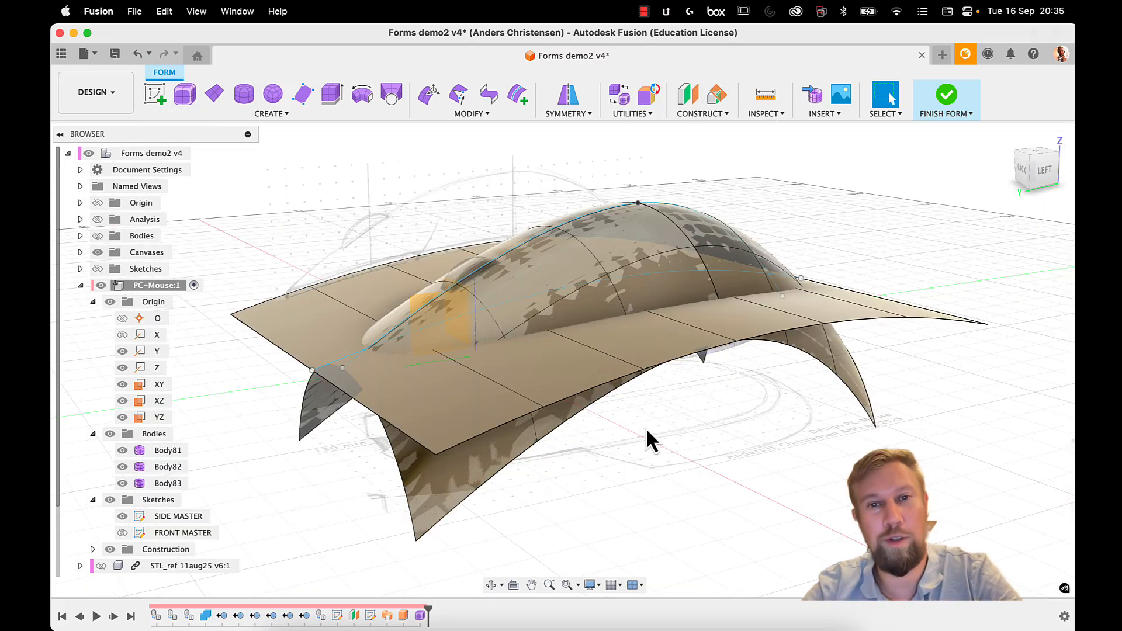
Step: Select the crown face beside the centre line, just ahead of the shell's peak, on the front T-Spline body
{"action": "mouse_move", "coordinate": [718, 282]}
{"action": "middle_mouse_down", "text": "shift"}
{"action": "mouse_move", "coordinate": [741, 296]}
{"action": "mouse_move", "coordinate": [715, 274]}
{"action": "middle_mouse_up", "text": "shift"}
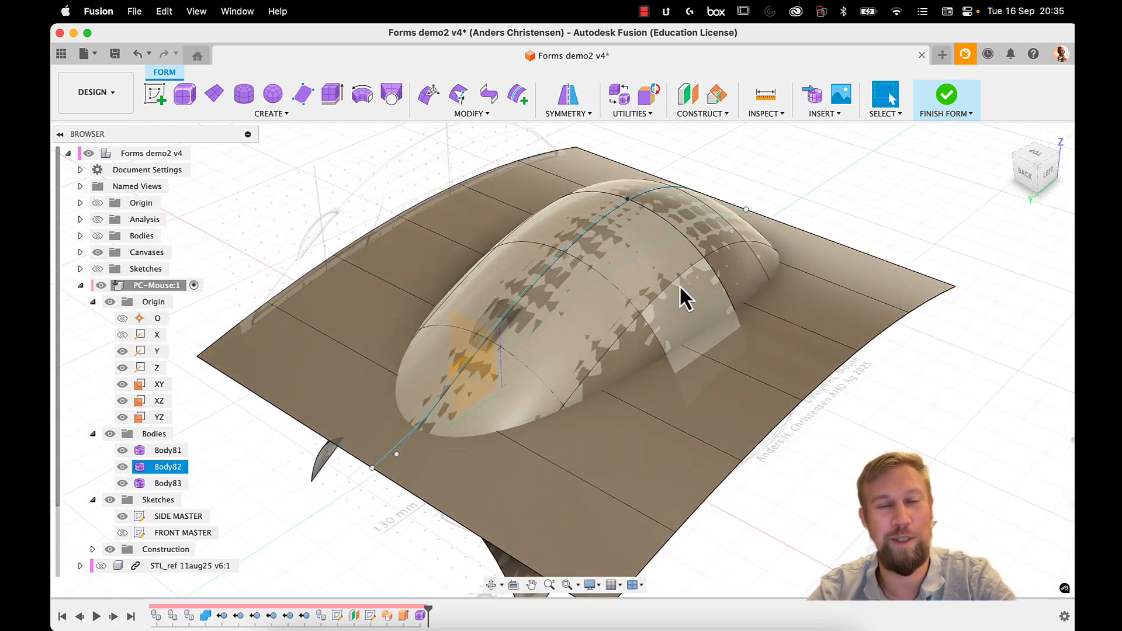
{"action": "middle_click_drag", "start_coordinate": [667, 258], "coordinate": [661, 239]}
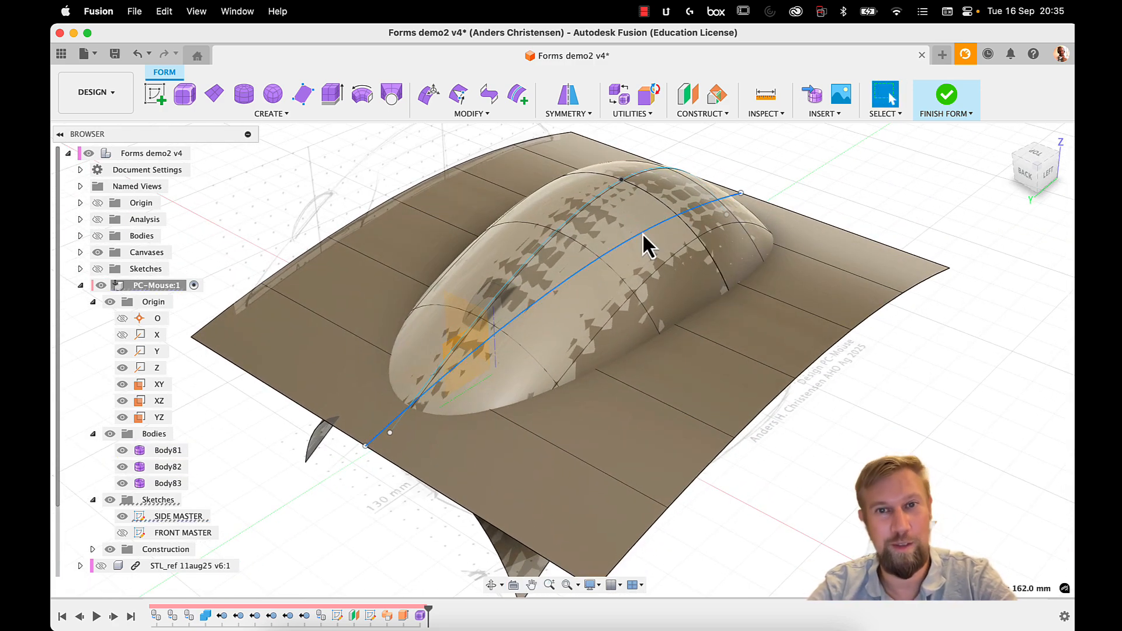
{"action": "left_click", "coordinate": [628, 215]}
{"action": "key", "text": "m"}
{"action": "left_click_drag", "start_coordinate": [633, 201], "coordinate": [635, 167]}
{"action": "key", "text": "Return"}
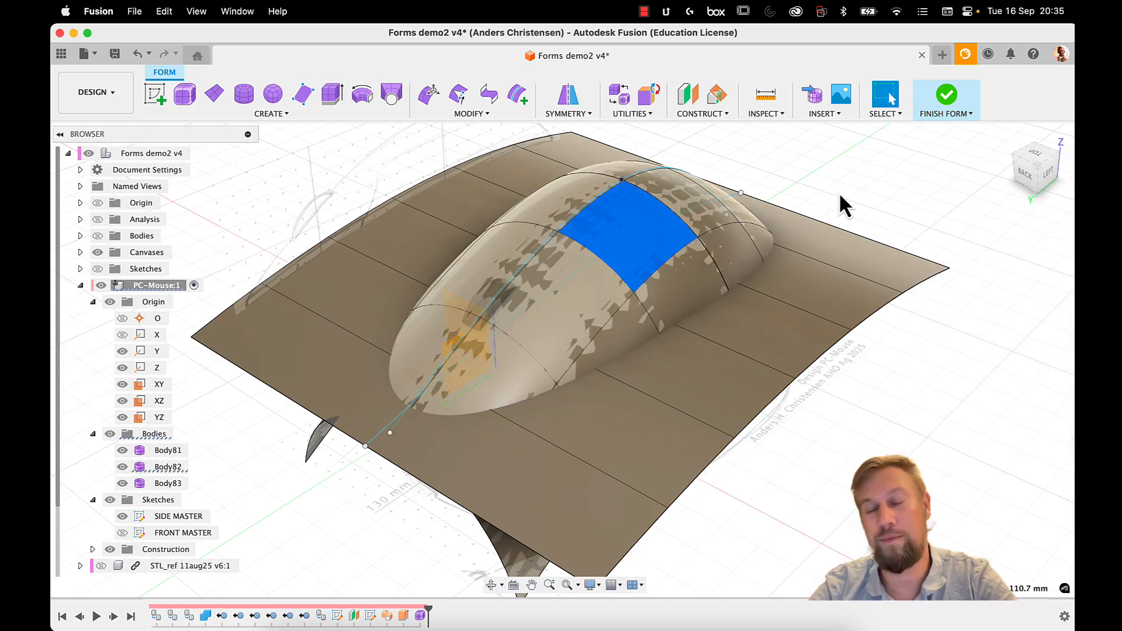
{"action": "middle_click_drag", "start_coordinate": [839, 192], "coordinate": [848, 197], "text": "shift"}
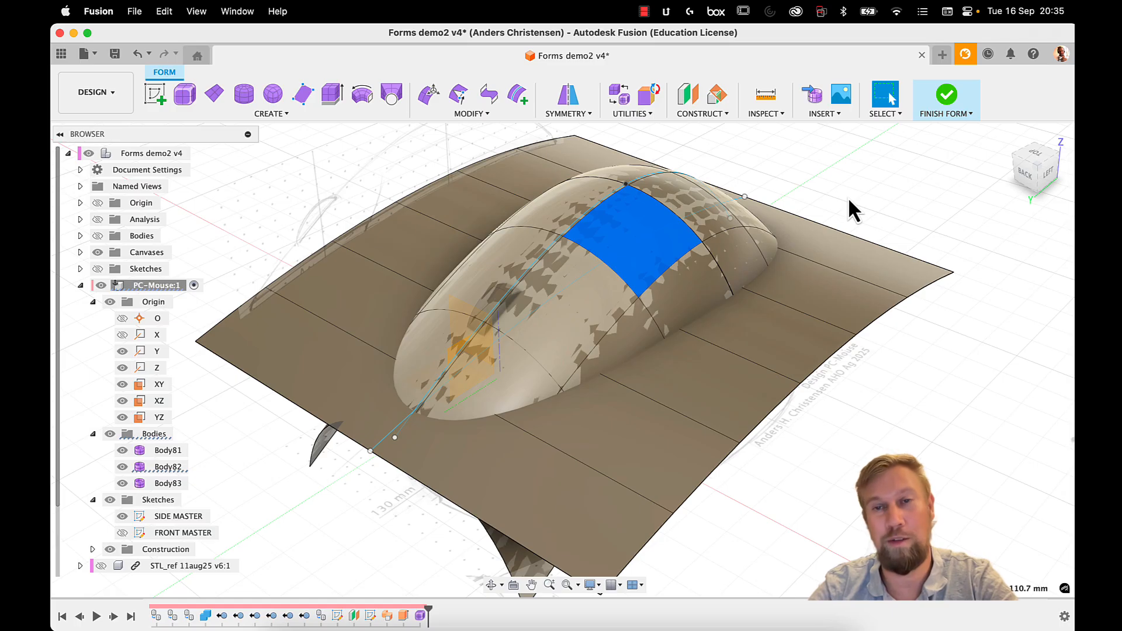
Step: Finish the form, roll the timeline back to before it, and hide the original Body275 and Body276 surfaces
{"action": "left_click", "coordinate": [948, 97]}
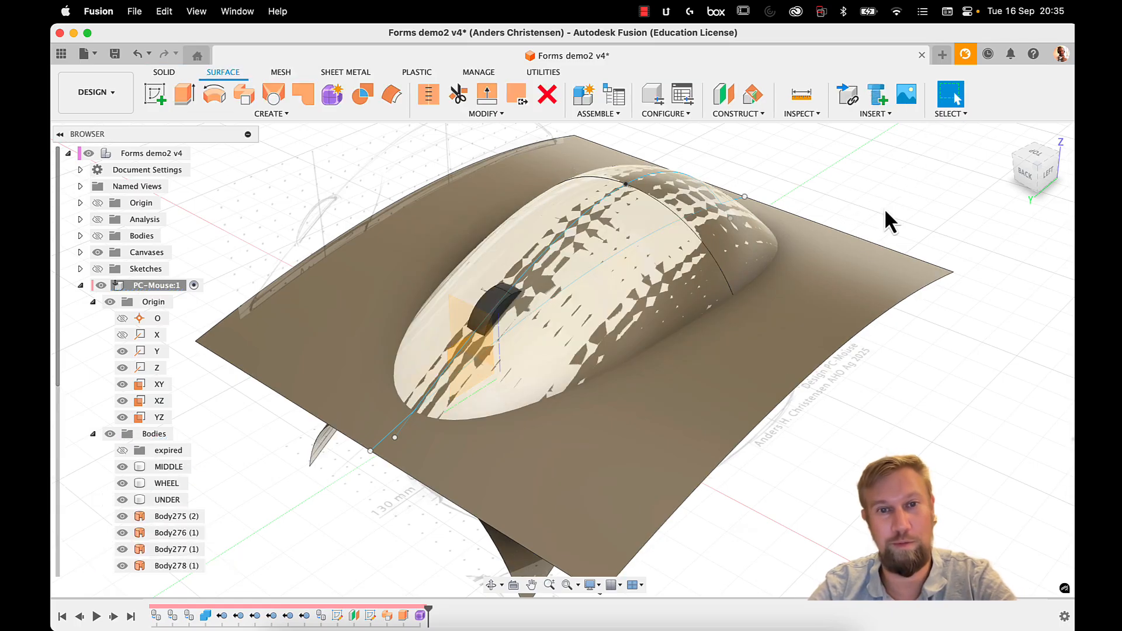
{"action": "left_click_drag", "start_coordinate": [427, 610], "coordinate": [412, 611]}
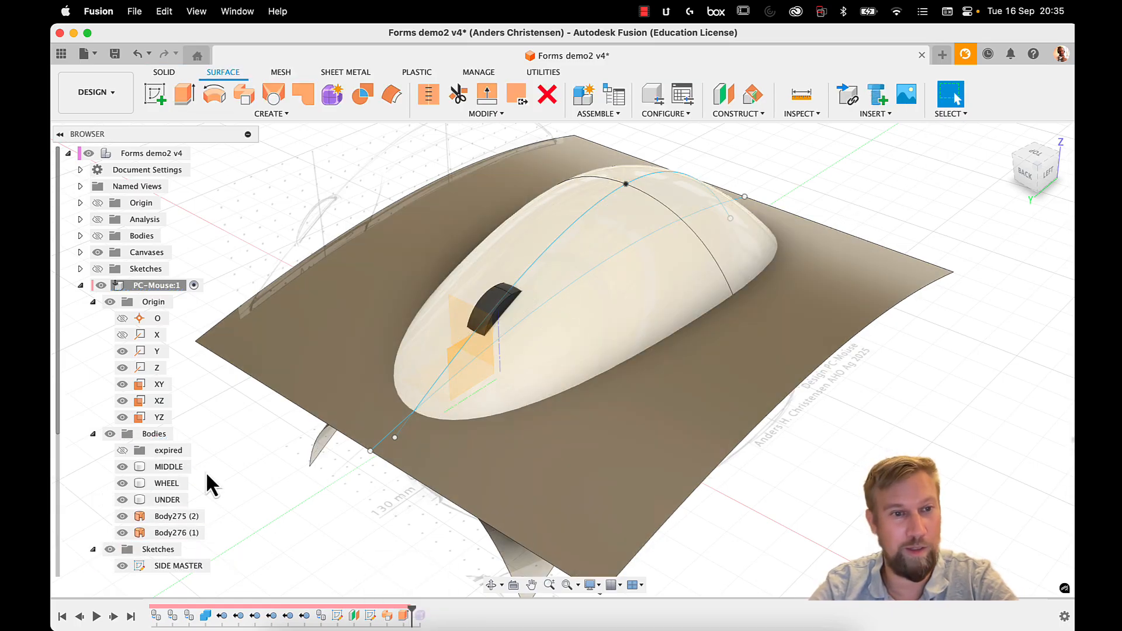
{"action": "left_click", "coordinate": [123, 500]}
{"action": "left_click", "coordinate": [123, 483]}
{"action": "left_click", "coordinate": [122, 466]}
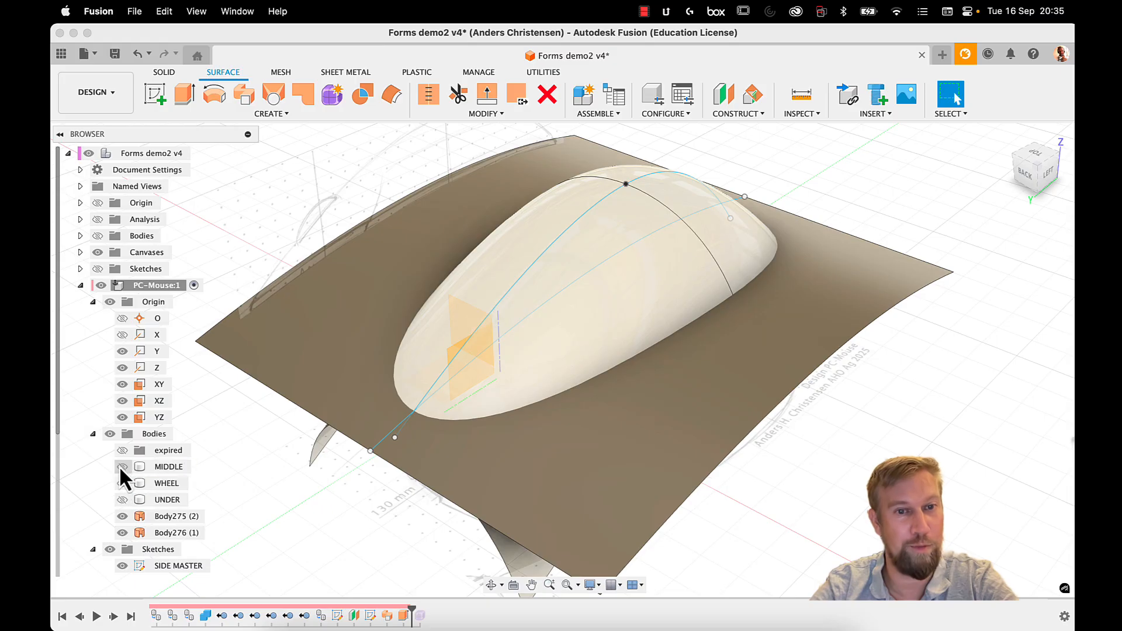
{"action": "left_click", "coordinate": [122, 467]}
{"action": "left_click", "coordinate": [122, 483]}
{"action": "left_click", "coordinate": [122, 500]}
{"action": "left_click", "coordinate": [122, 516]}
{"action": "left_click", "coordinate": [122, 533]}
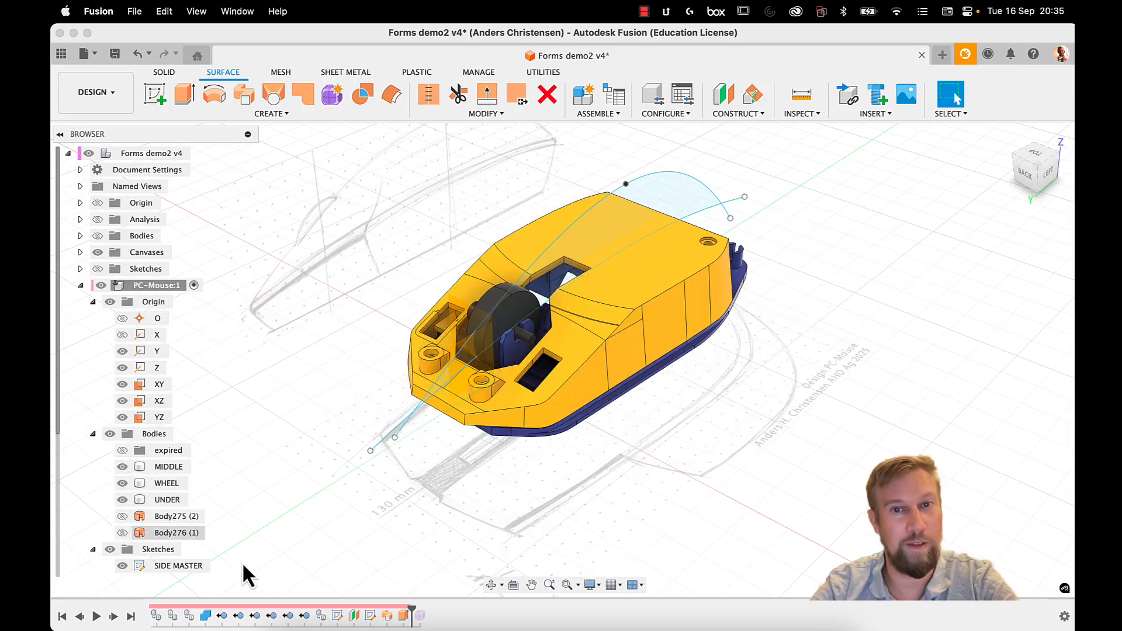
Step: Roll the timeline forward past the form feature and reopen that form for editing
{"action": "left_click_drag", "start_coordinate": [412, 611], "coordinate": [428, 613]}
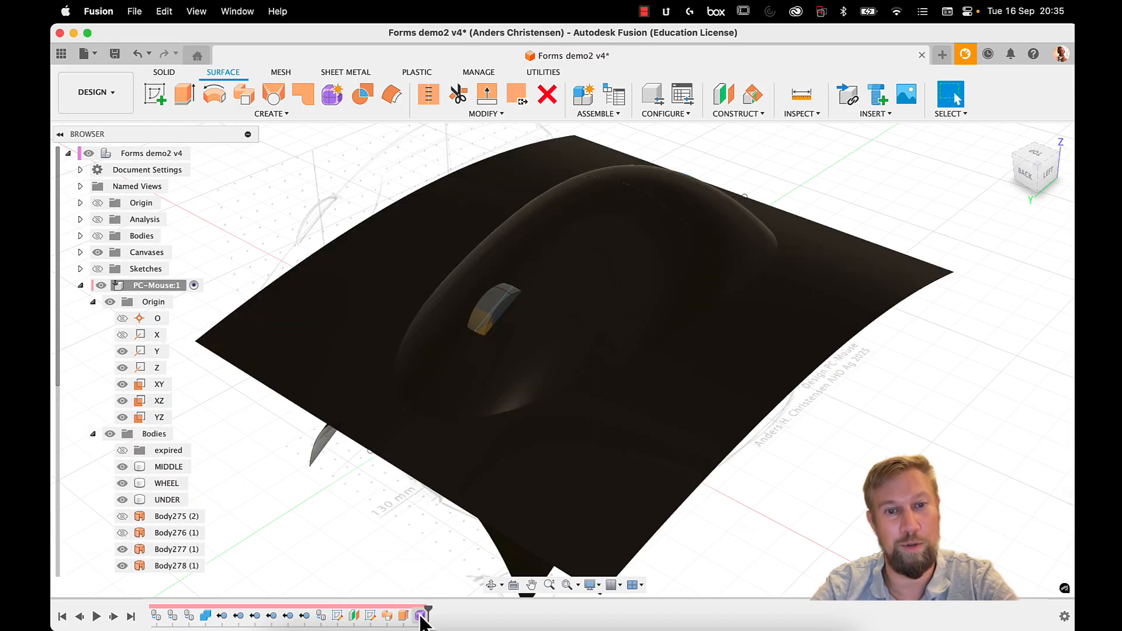
{"action": "left_click", "coordinate": [421, 615]}
{"action": "right_click", "coordinate": [420, 615]}
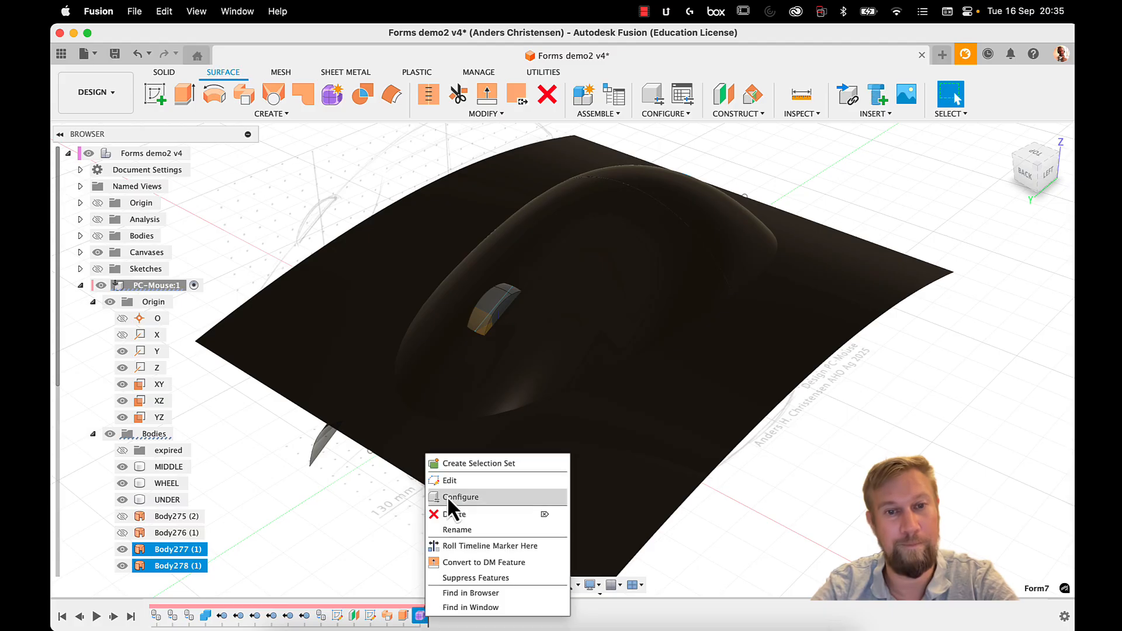
{"action": "left_click", "coordinate": [453, 484]}
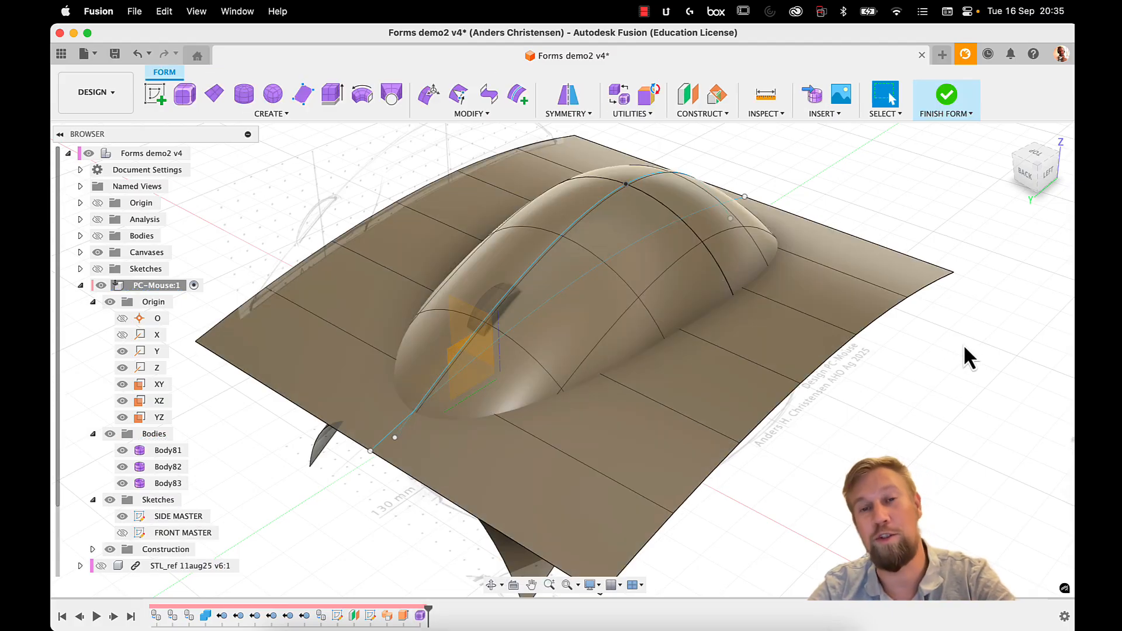
{"action": "middle_click_drag", "start_coordinate": [964, 347], "coordinate": [928, 334], "text": "shift"}
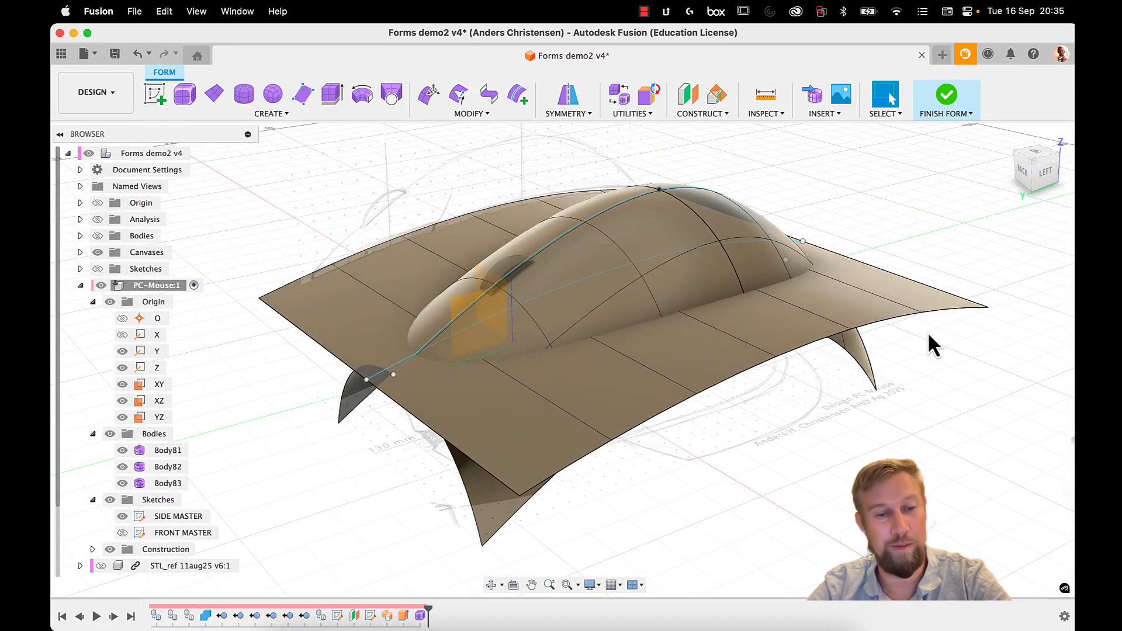
Step: Search the appearances for "base" and apply the white layered base material to the PC-Mouse component, removing the bodies' own appearances
{"action": "key", "text": "a"}
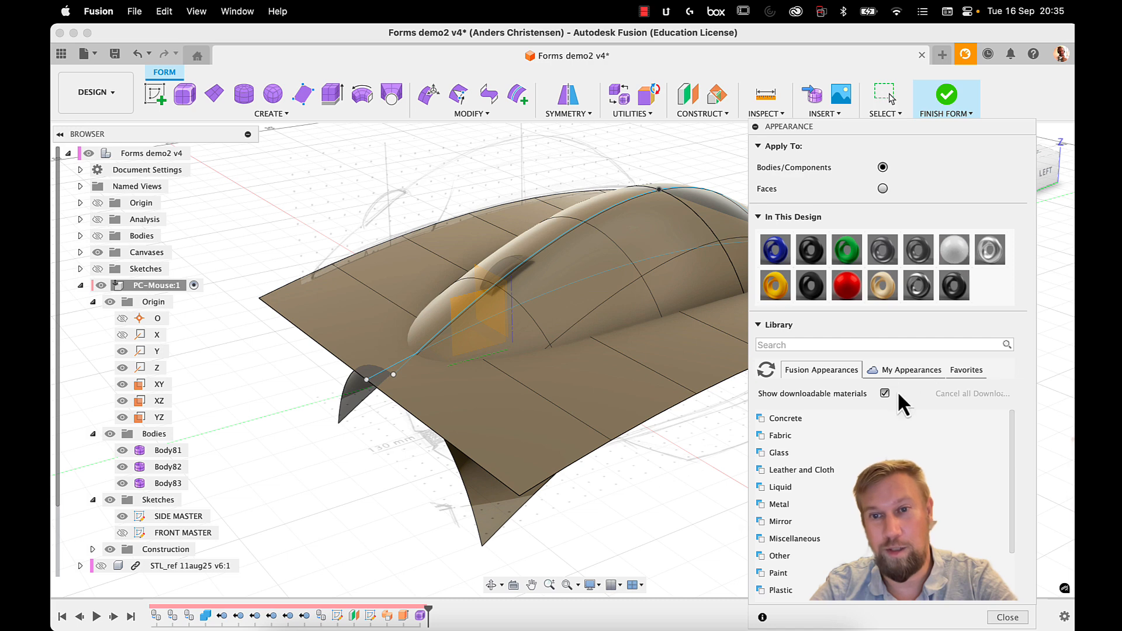
{"action": "left_click", "coordinate": [874, 345]}
{"action": "type", "text": "base"}
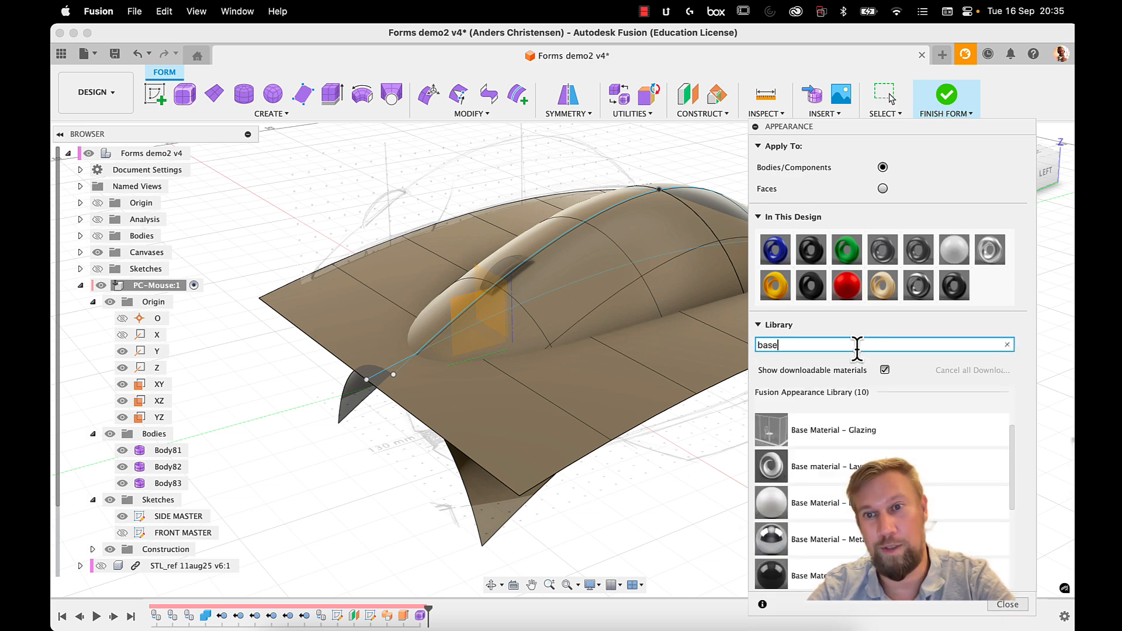
{"action": "left_click_drag", "start_coordinate": [797, 501], "coordinate": [672, 280]}
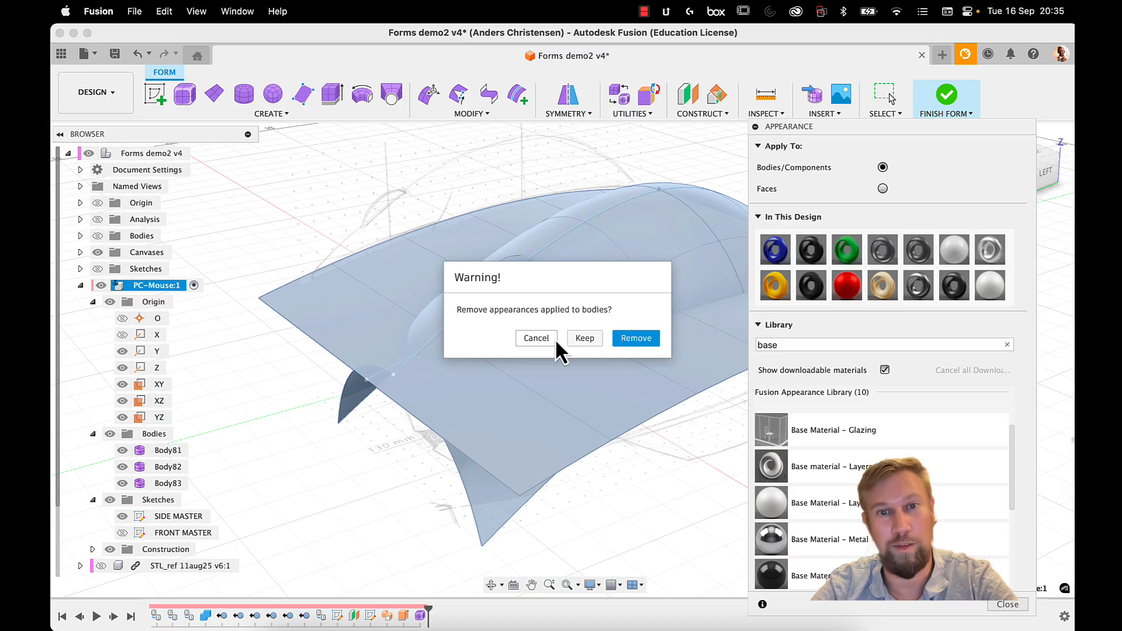
{"action": "left_click", "coordinate": [641, 339]}
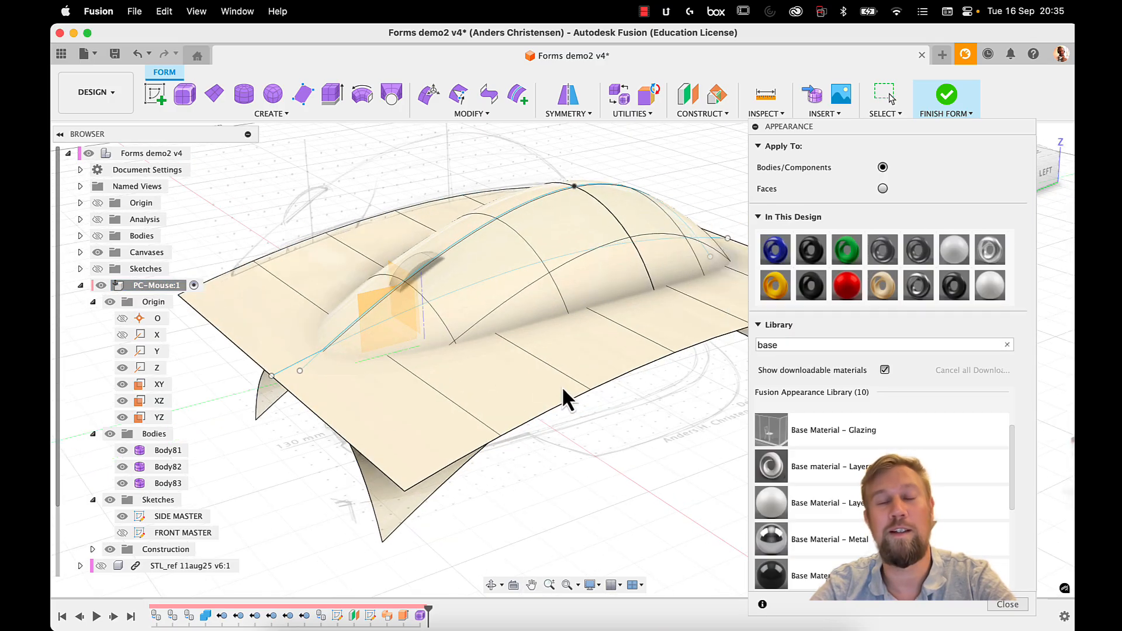
{"action": "left_click_drag", "start_coordinate": [806, 135], "coordinate": [821, 119]}
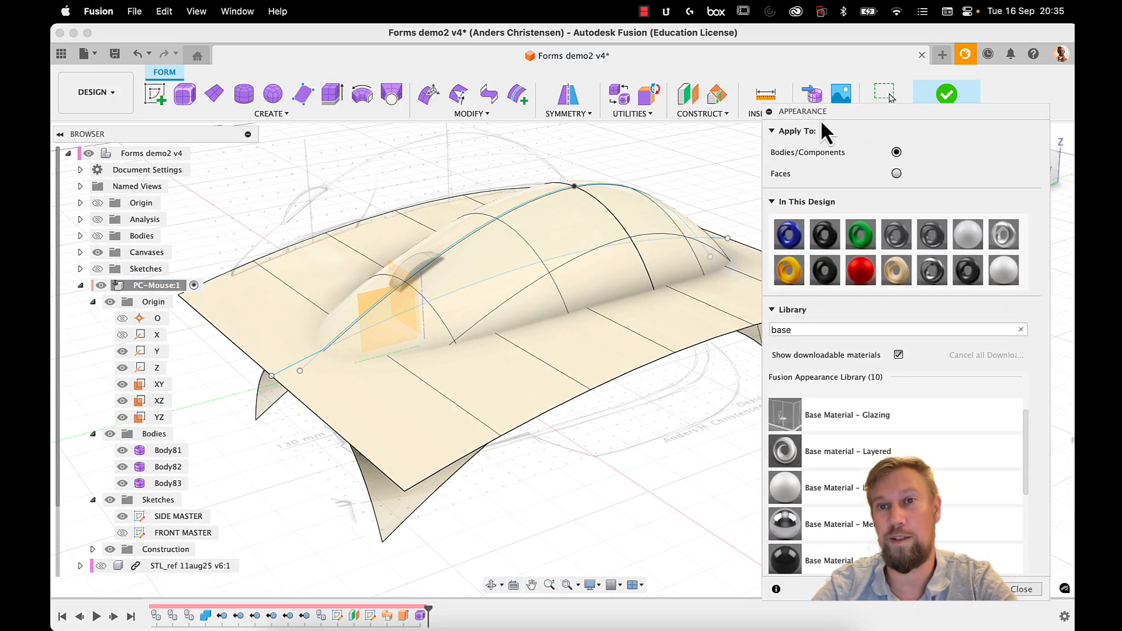
{"action": "left_click", "coordinate": [1022, 589]}
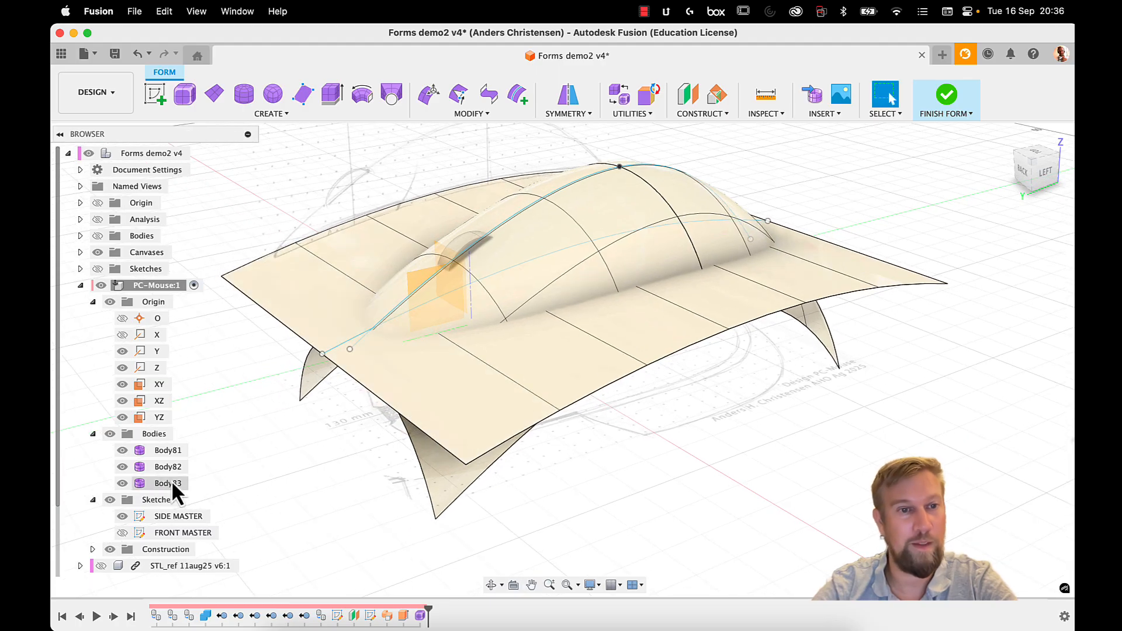
Step: Rename the T-Spline body Body83 to SPLIT
{"action": "double_click", "coordinate": [167, 482]}
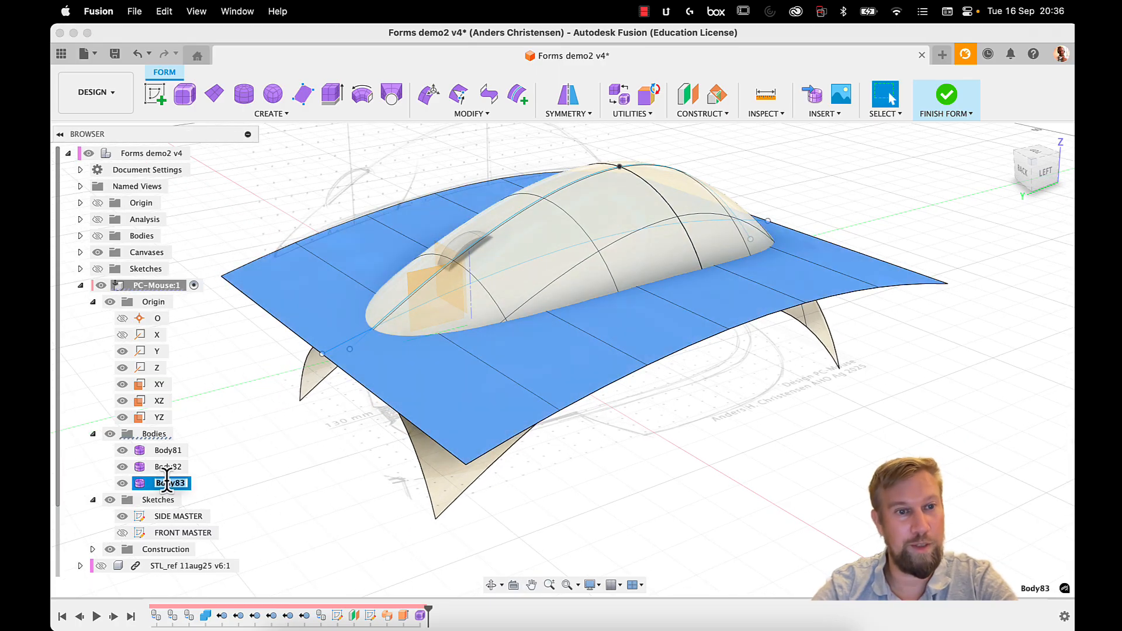
{"action": "type", "text": "SL"}
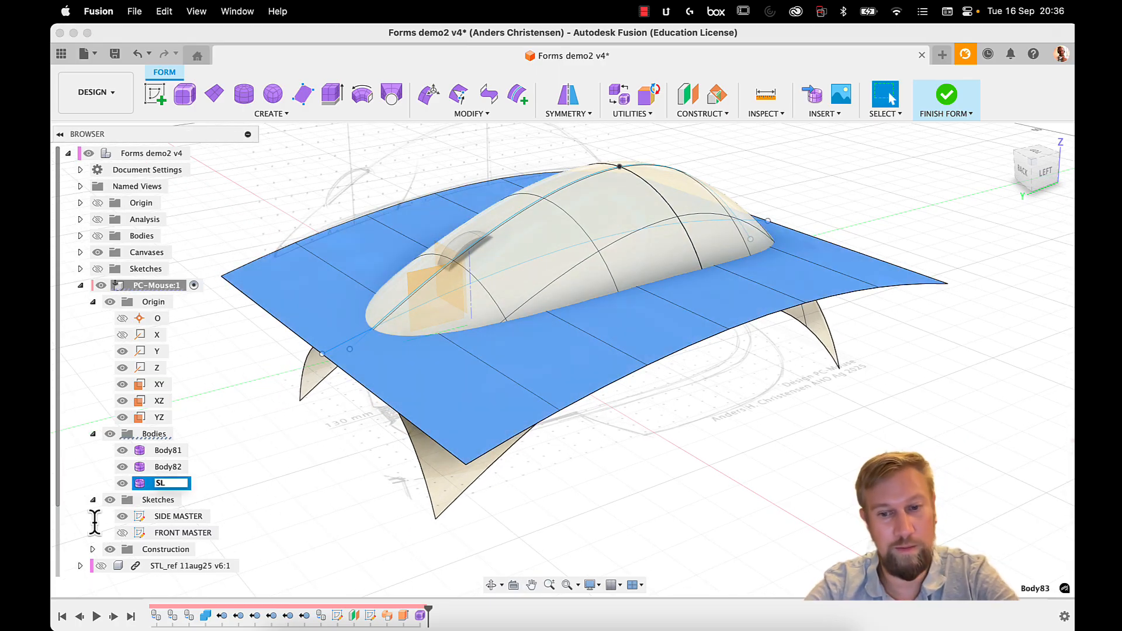
{"action": "type", "text": "PLIT"}
{"action": "key", "text": "Return"}
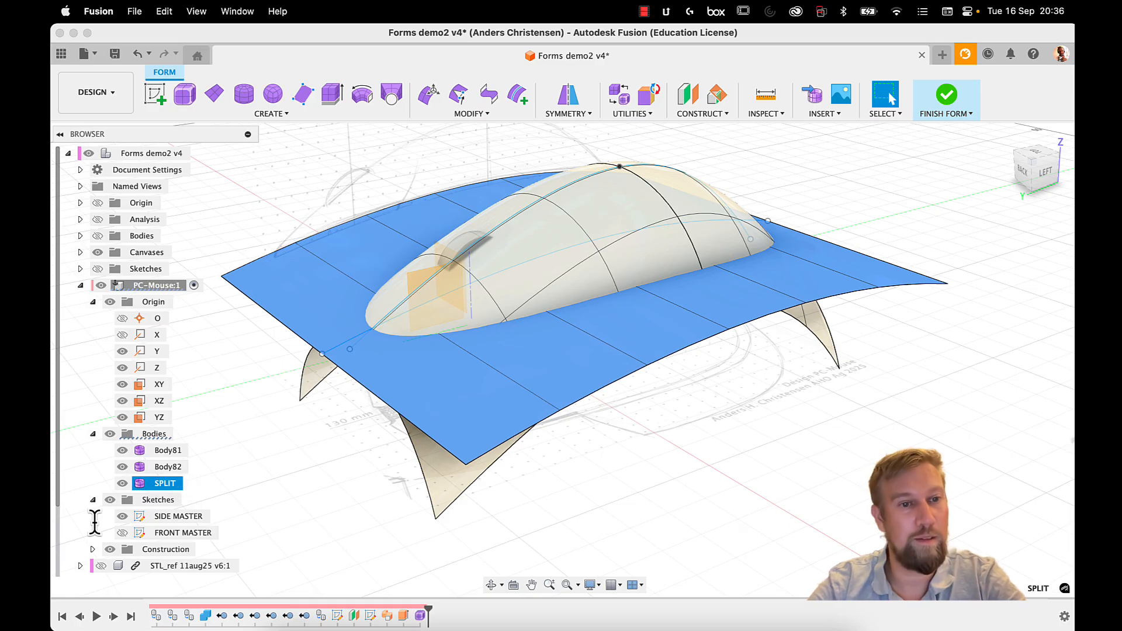
Step: Identify the front shell body by toggling Body82's visibility, and hide the SPLIT body
{"action": "left_click", "coordinate": [161, 466]}
{"action": "left_click", "coordinate": [122, 466]}
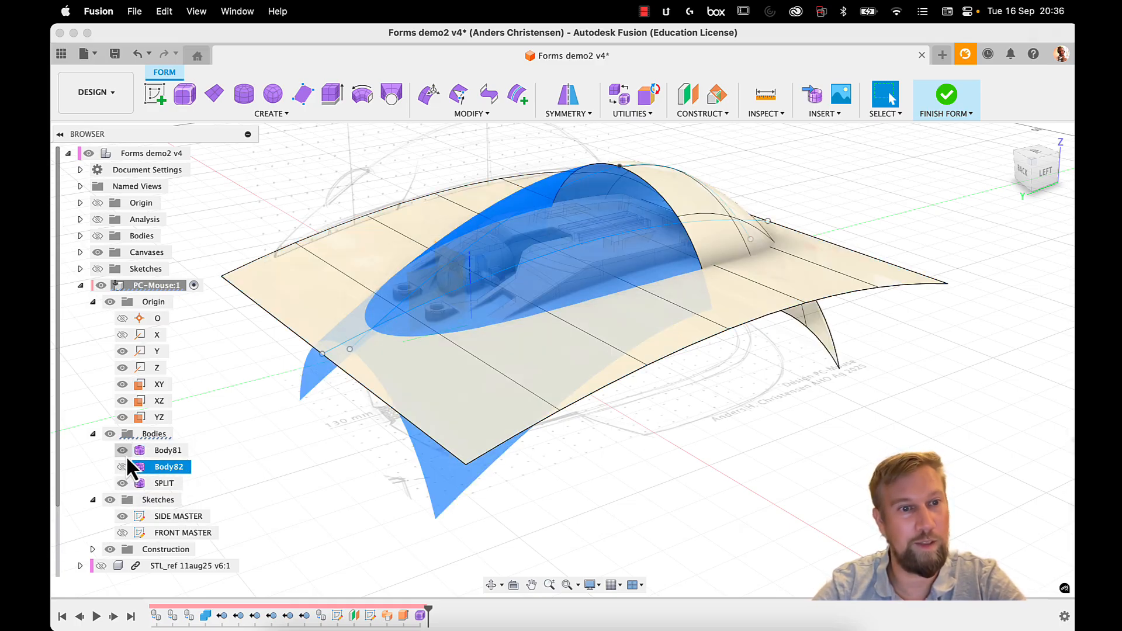
{"action": "left_click", "coordinate": [125, 466]}
{"action": "left_click", "coordinate": [321, 506]}
{"action": "middle_click_drag", "start_coordinate": [570, 438], "coordinate": [587, 447]}
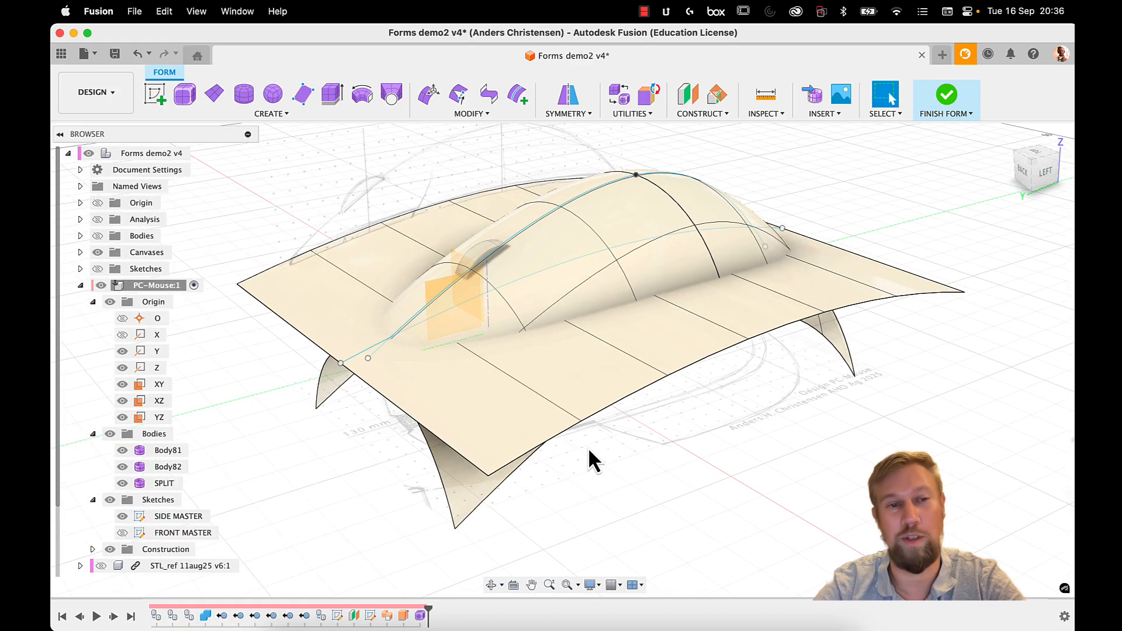
{"action": "left_click", "coordinate": [122, 483]}
{"action": "middle_click_drag", "start_coordinate": [614, 489], "coordinate": [796, 428], "text": "shift"}
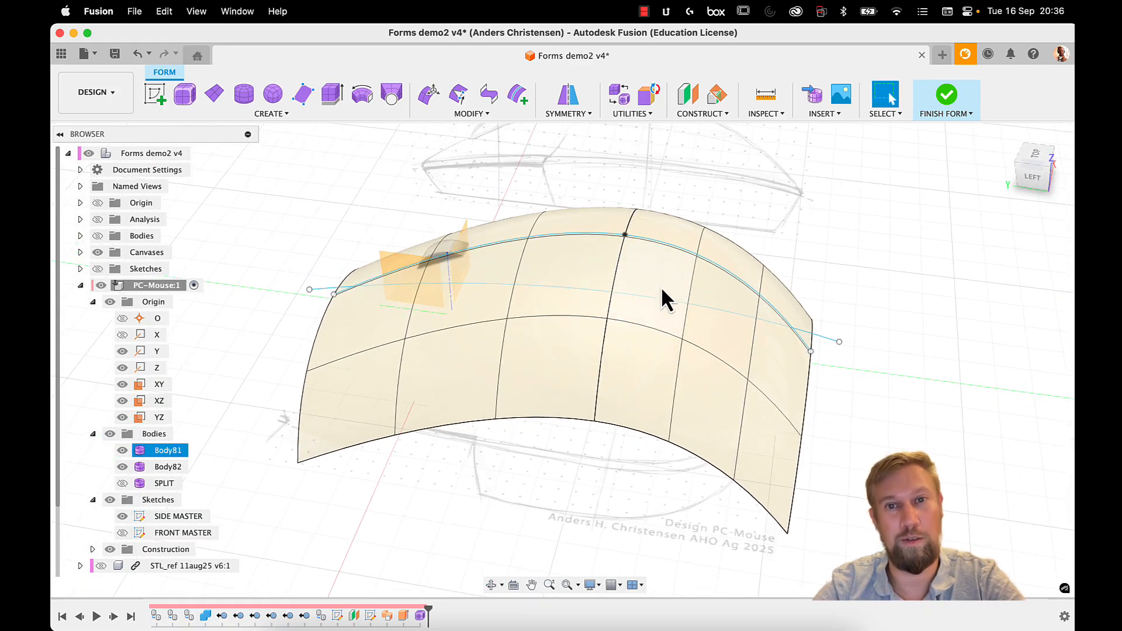
Step: Move Body81's front edge loop about 8.3 mm away from the front body and 2.0 mm vertically with Edit Form
{"action": "left_click", "coordinate": [604, 367]}
{"action": "double_click", "coordinate": [602, 367]}
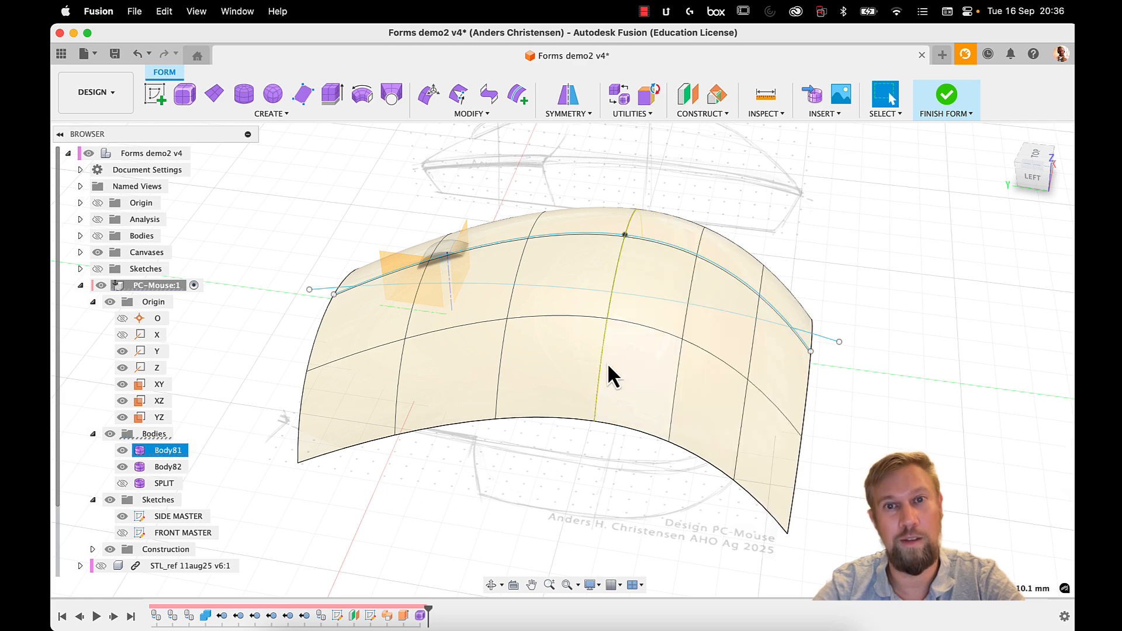
{"action": "right_click_drag", "start_coordinate": [611, 286], "coordinate": [569, 183]}
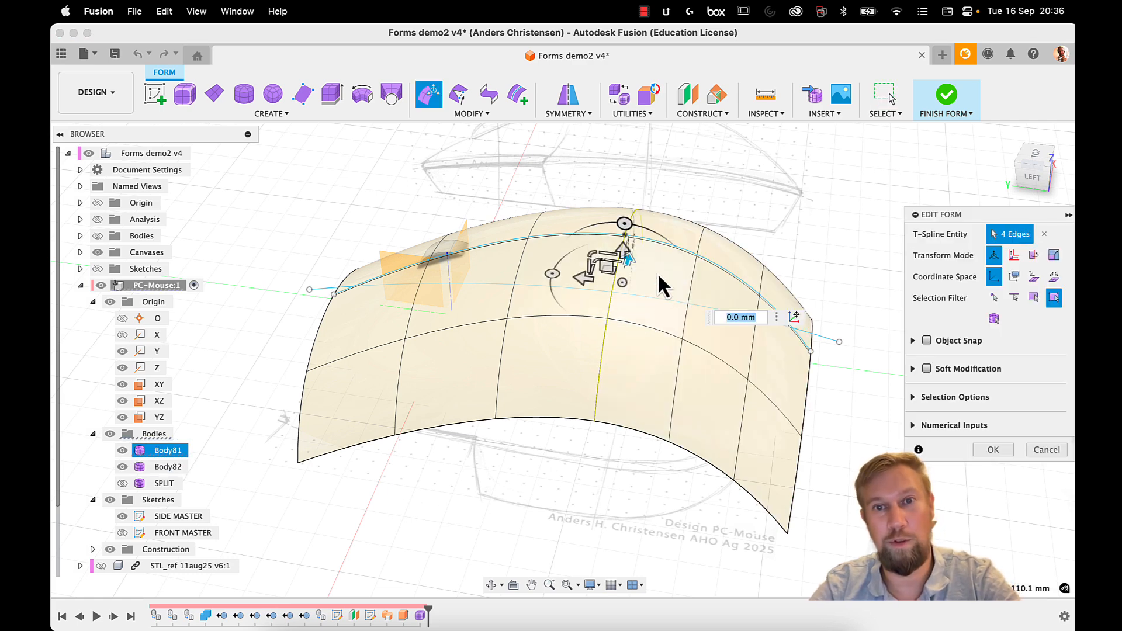
{"action": "left_click_drag", "start_coordinate": [609, 264], "coordinate": [644, 265]}
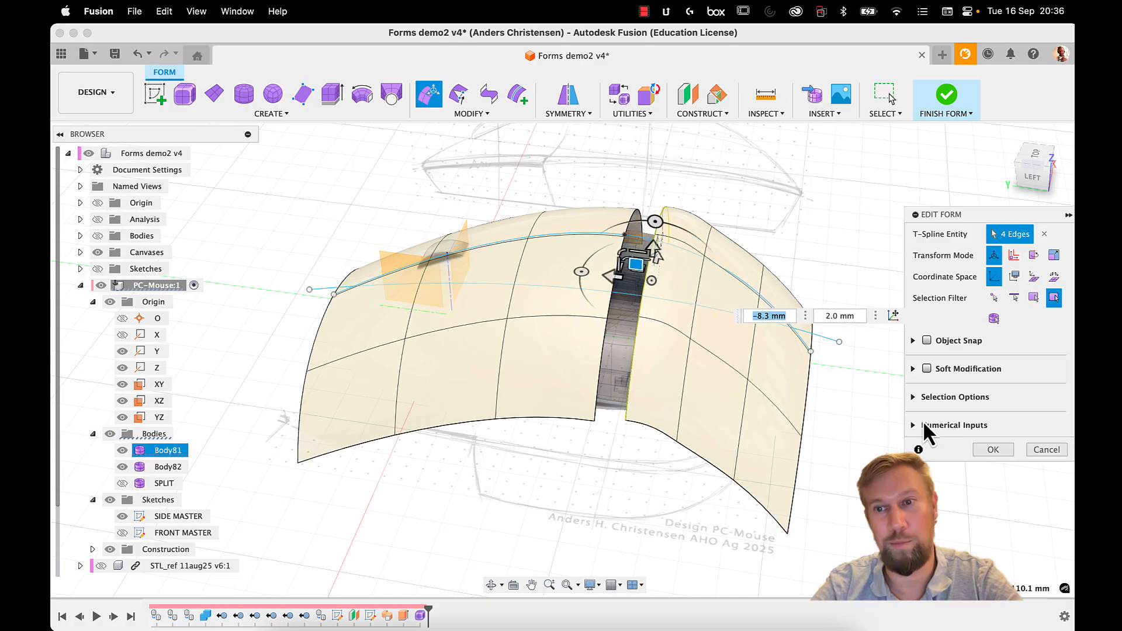
{"action": "left_click", "coordinate": [991, 449]}
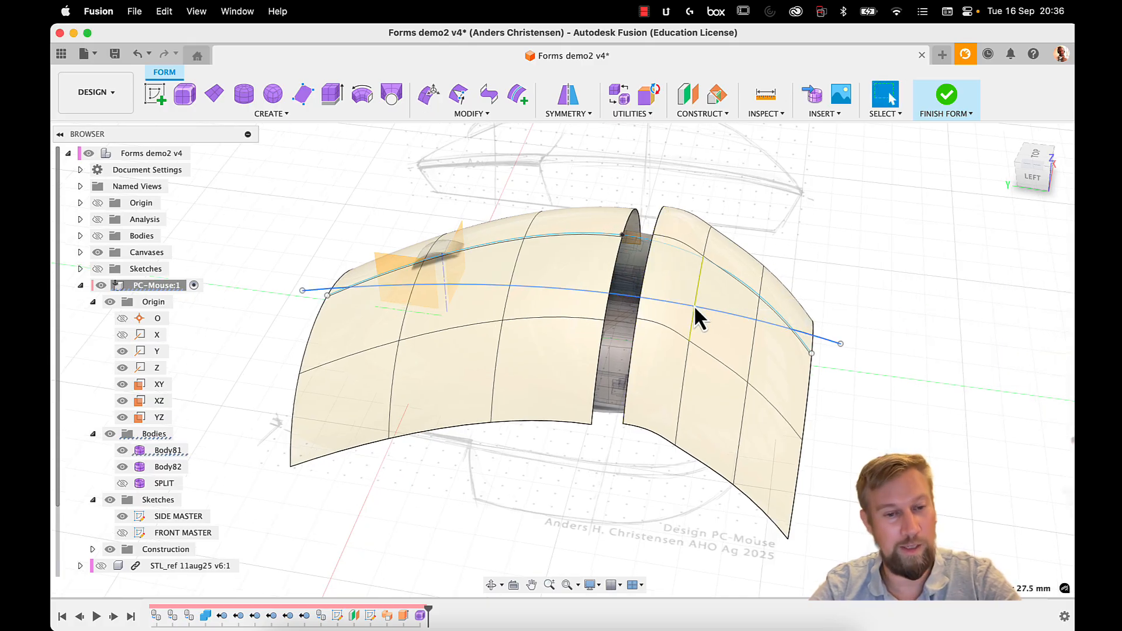
Step: Switch both shell bodies to box display, comparing smooth and box display on the front body
{"action": "key", "text": "ctrl+1"}
{"action": "left_click", "coordinate": [595, 311]}
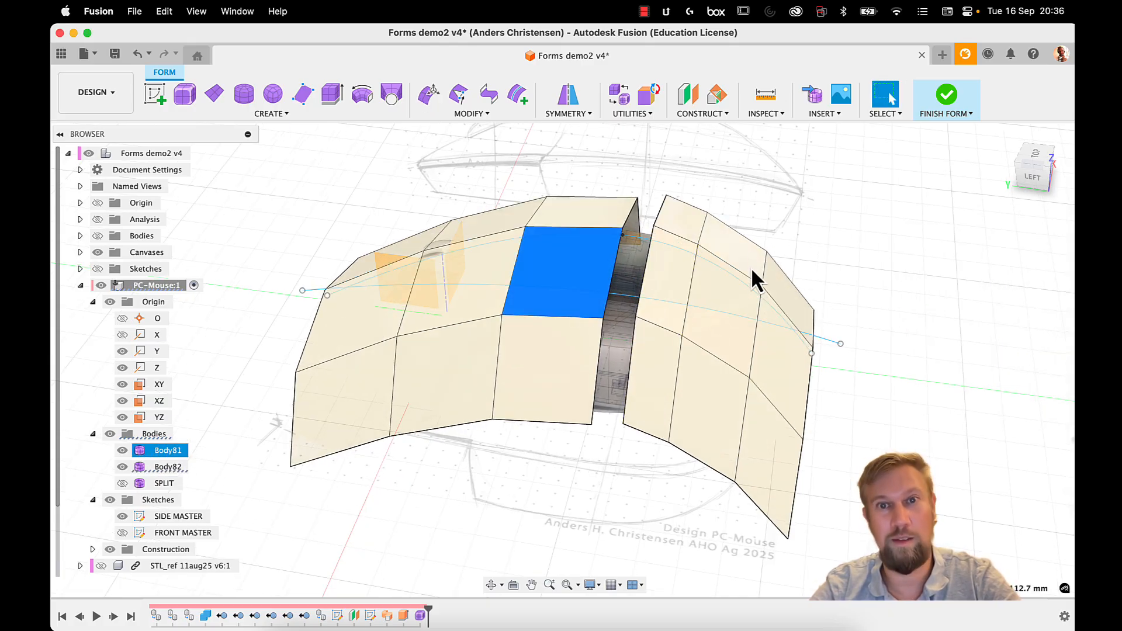
{"action": "mouse_move", "coordinate": [751, 268]}
{"action": "middle_mouse_down"}
{"action": "mouse_move", "coordinate": [820, 186]}
{"action": "mouse_move", "coordinate": [759, 272]}
{"action": "middle_mouse_up"}
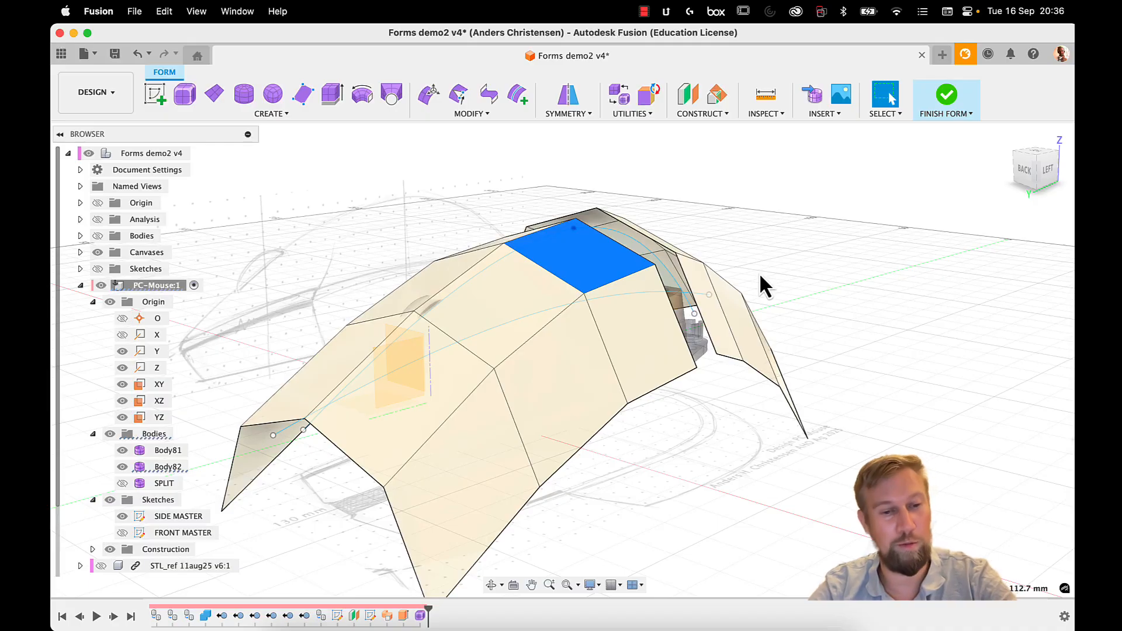
{"action": "key", "text": "ctrl+3"}
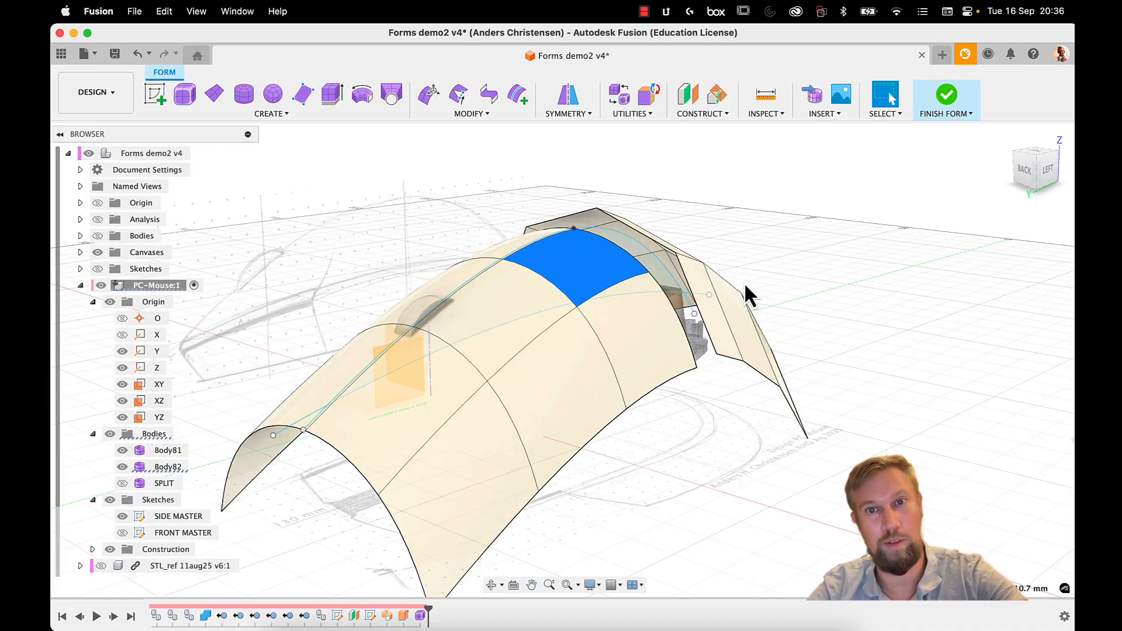
{"action": "key", "text": "ctrl+1"}
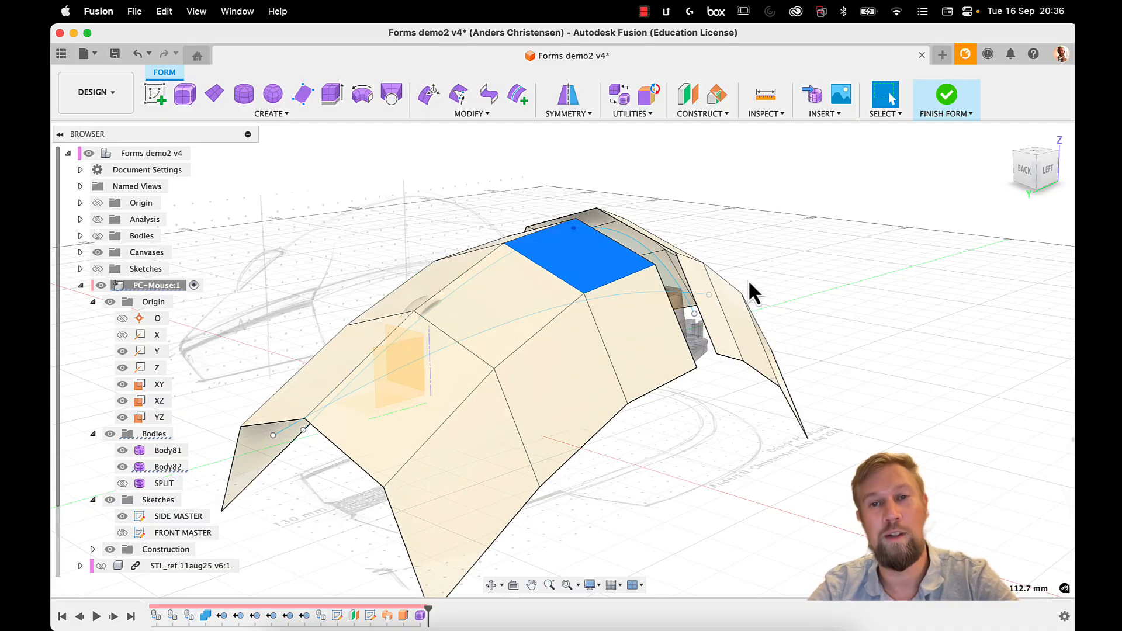
{"action": "middle_click_drag", "start_coordinate": [748, 287], "coordinate": [658, 184], "text": "shift"}
{"action": "left_click", "coordinate": [658, 184]}
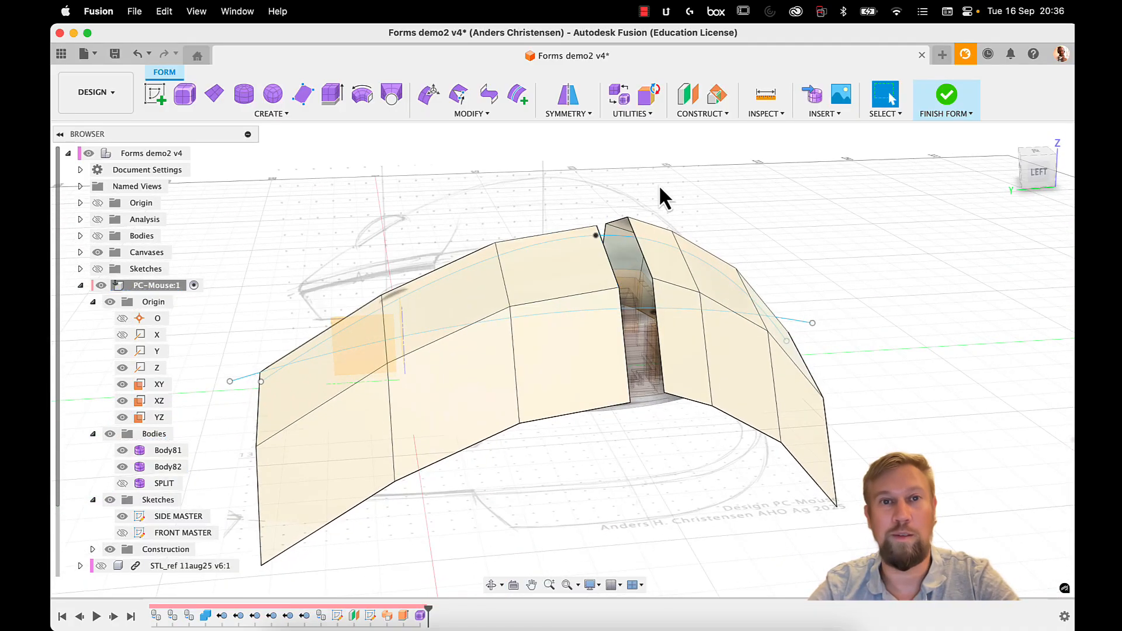
Step: Weld the rear body's vertices to the front body's across the gap, from the lower side edge to the centre line, using Vertex to Vertex
{"action": "left_click", "coordinate": [461, 111]}
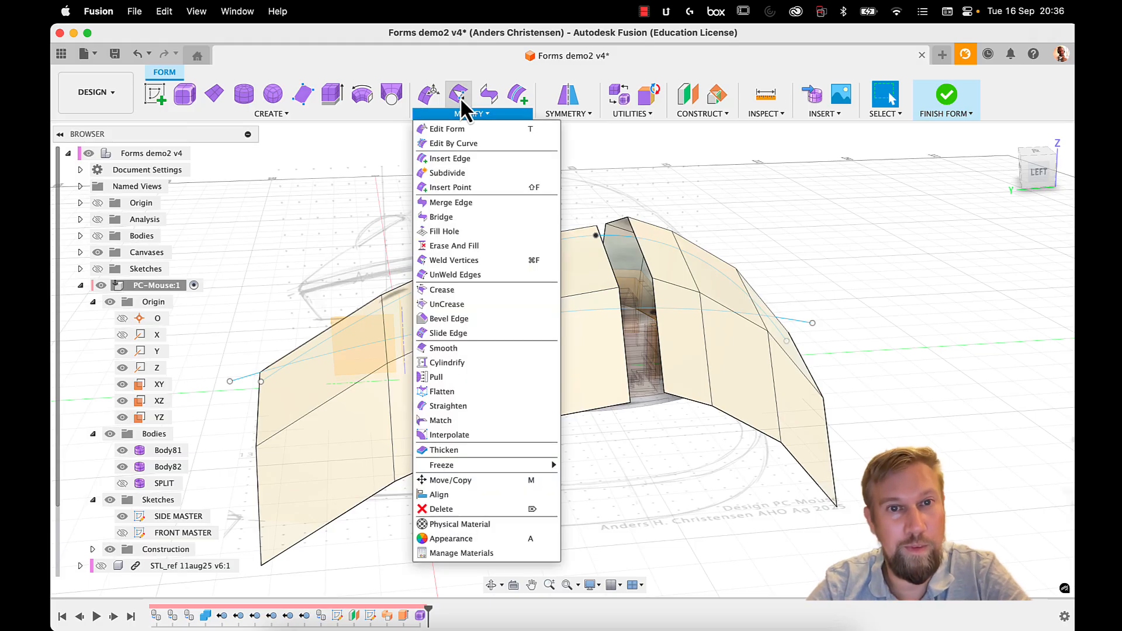
{"action": "left_click", "coordinate": [462, 95]}
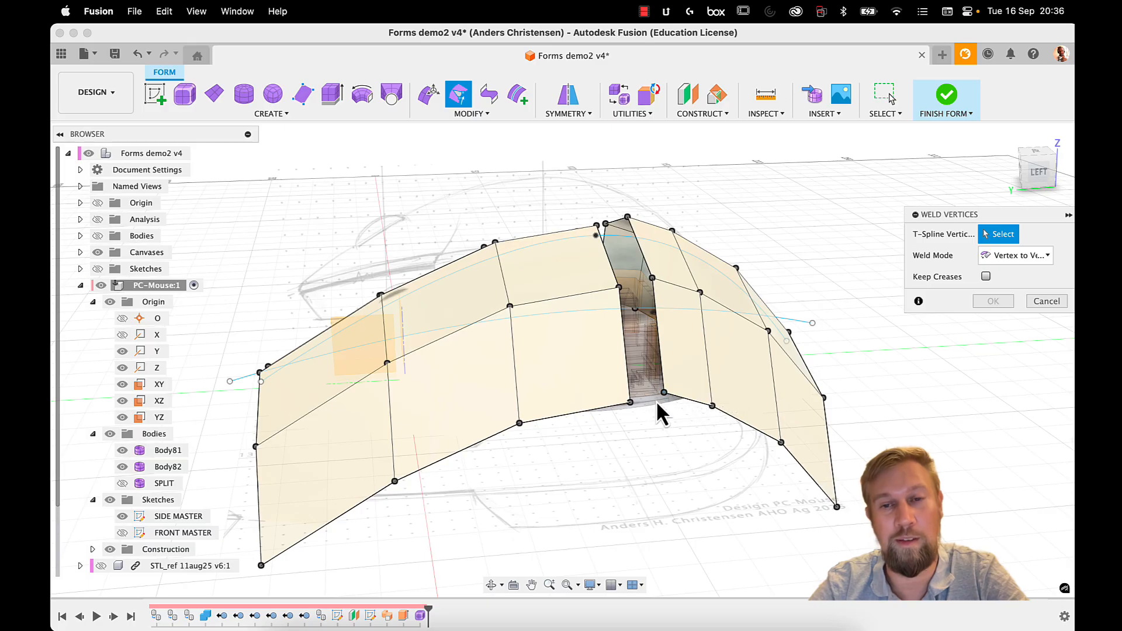
{"action": "scroll", "coordinate": [656, 400], "scroll_direction": "up", "scroll_amount": 3}
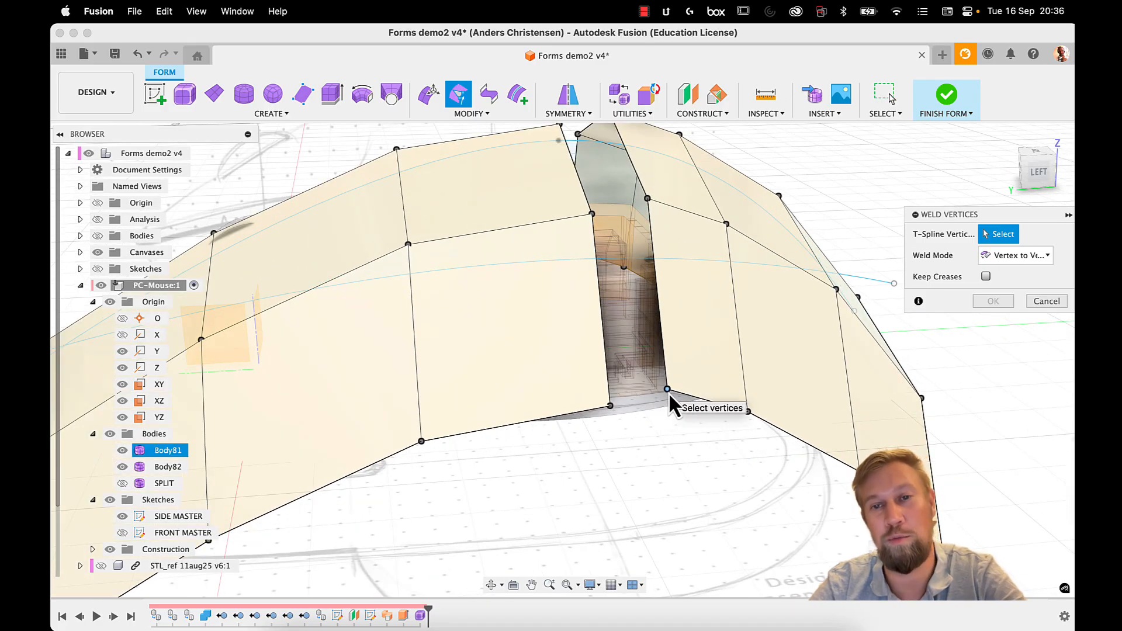
{"action": "left_click", "coordinate": [669, 393]}
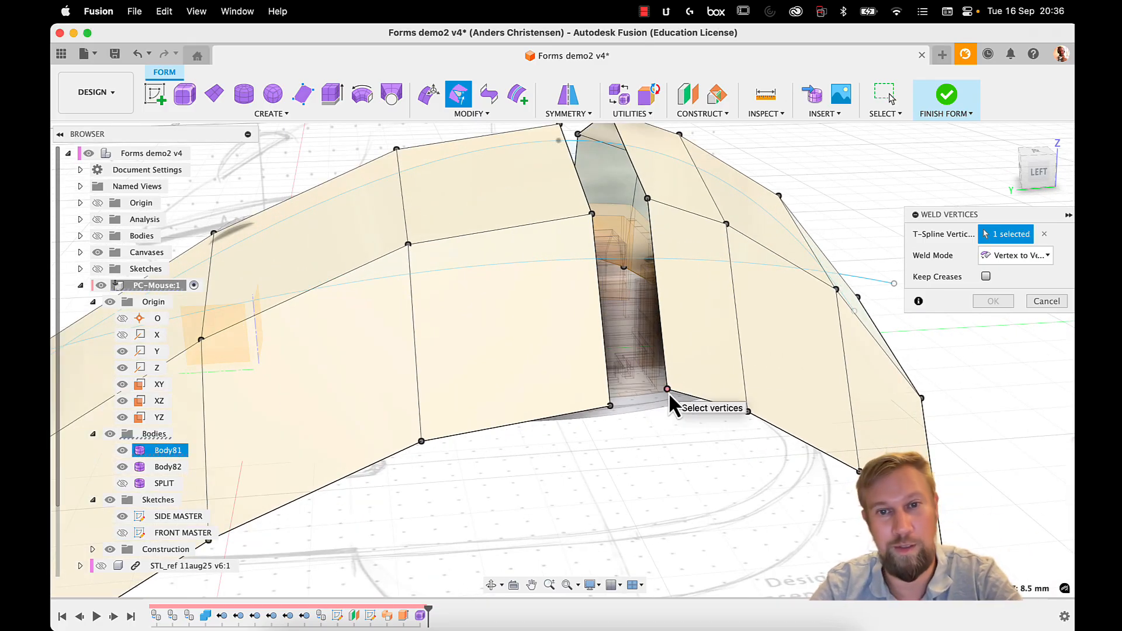
{"action": "left_click", "coordinate": [612, 406]}
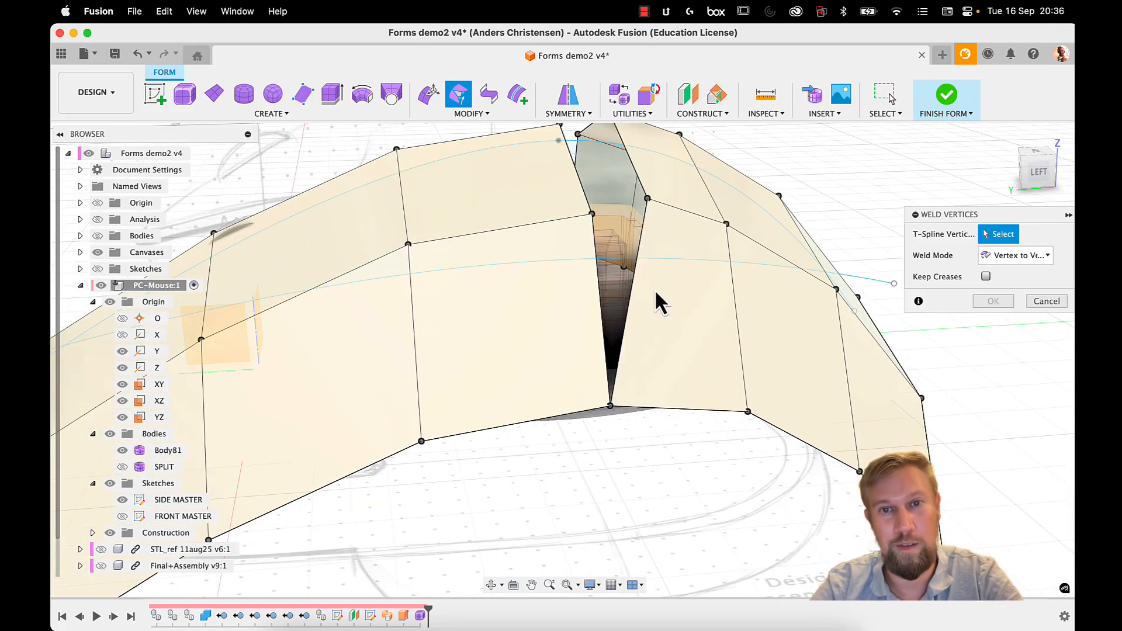
{"action": "left_click", "coordinate": [648, 198]}
{"action": "left_click", "coordinate": [591, 215]}
{"action": "middle_click_drag", "start_coordinate": [634, 249], "coordinate": [675, 406]}
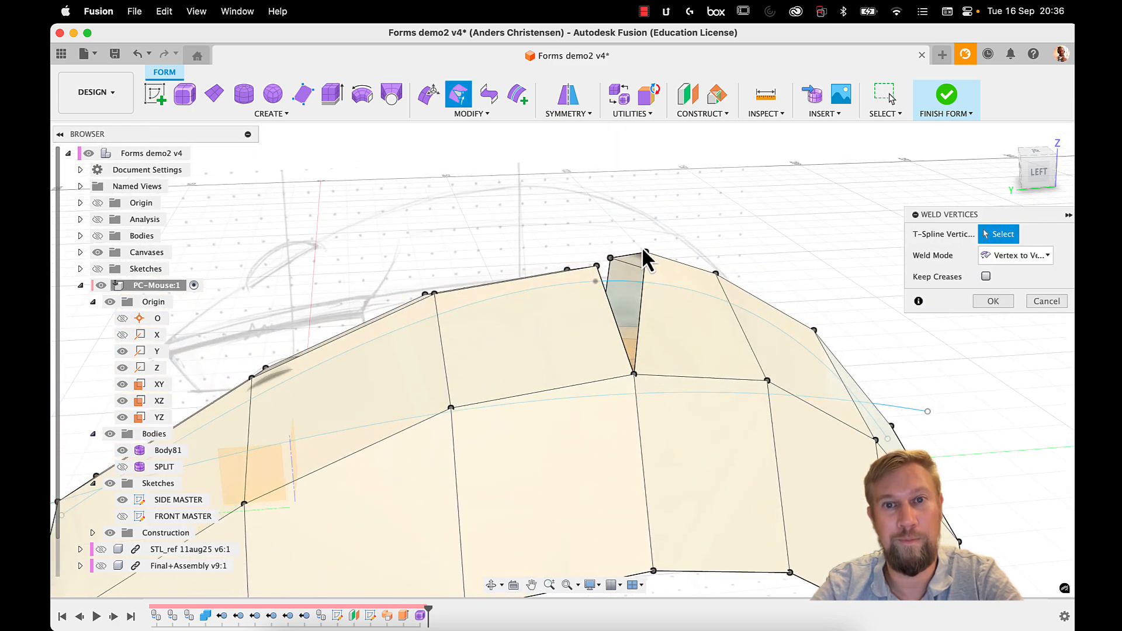
{"action": "left_click", "coordinate": [644, 250]}
{"action": "left_click", "coordinate": [597, 267]}
{"action": "middle_click_drag", "start_coordinate": [601, 263], "coordinate": [643, 304], "text": "shift"}
{"action": "left_click", "coordinate": [985, 304]}
Step: Delete the shell faces on the unwelded side of the centre line, selecting them from the back view
{"action": "scroll", "coordinate": [888, 331], "scroll_direction": "down", "scroll_amount": 6}
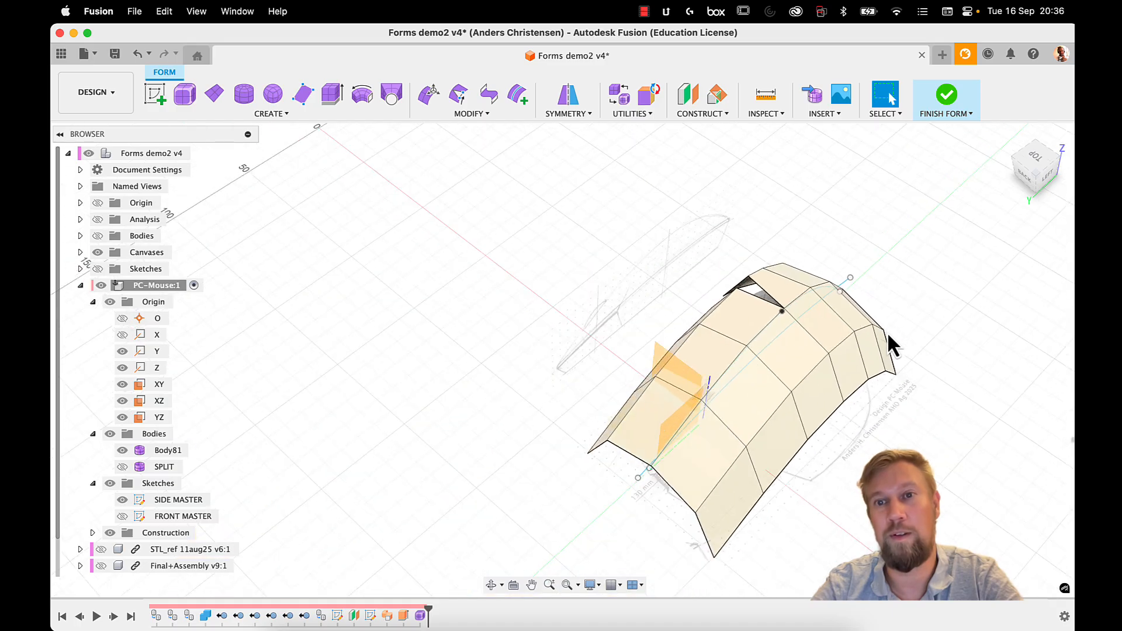
{"action": "middle_click_drag", "start_coordinate": [887, 332], "coordinate": [938, 310], "text": "shift"}
{"action": "left_click", "coordinate": [1031, 177]}
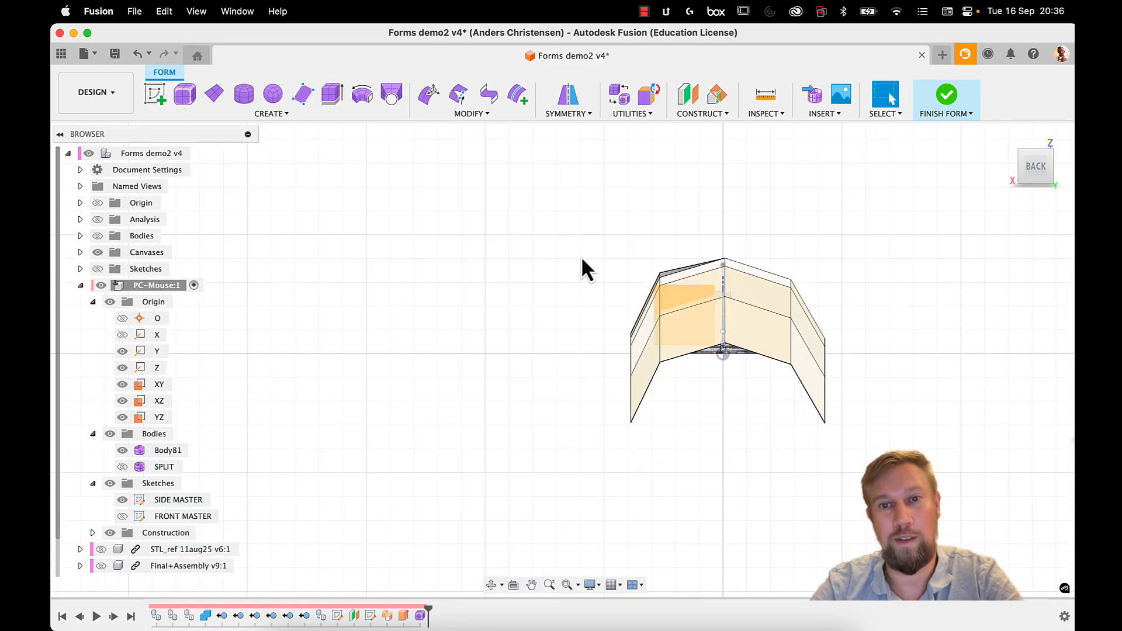
{"action": "left_click_drag", "start_coordinate": [571, 231], "coordinate": [702, 469]}
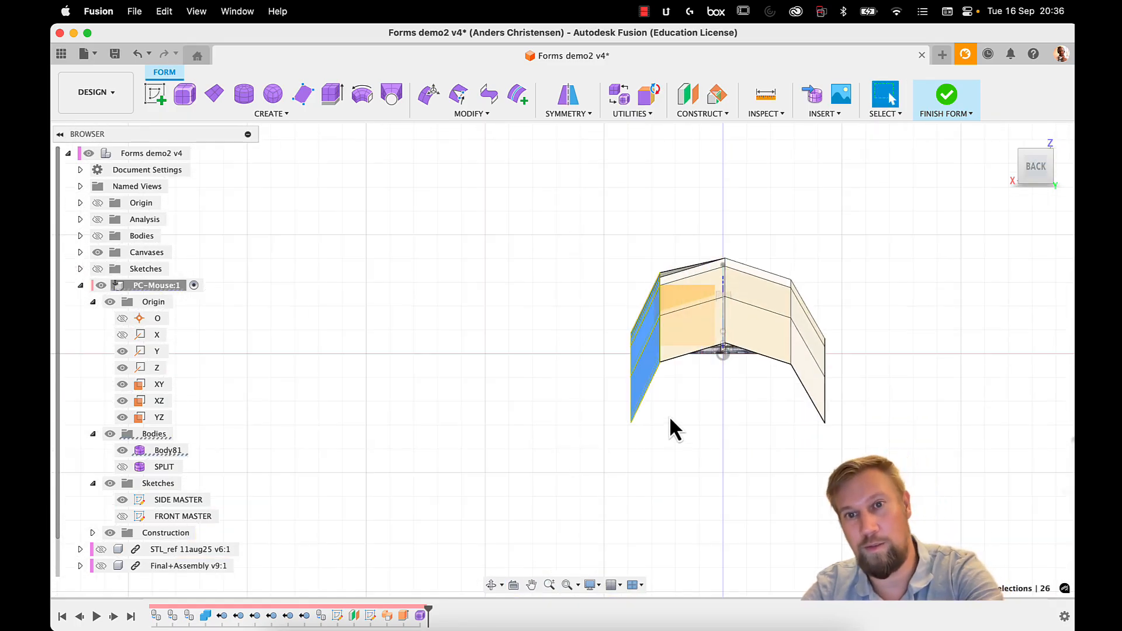
{"action": "key", "text": "Delete"}
Step: Mirror-duplicate the remaining half body Body81 across the YZ plane with Weld enabled and a weld tolerance of 10 mm
{"action": "middle_click_drag", "start_coordinate": [856, 243], "coordinate": [782, 278], "text": "shift"}
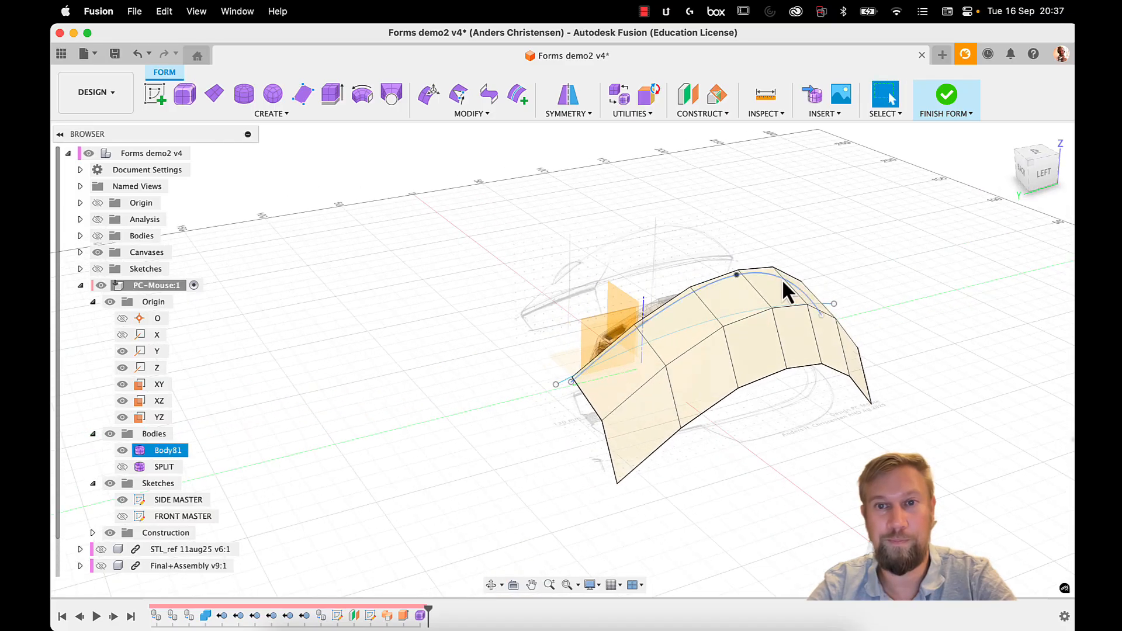
{"action": "left_click", "coordinate": [738, 307]}
{"action": "double_click", "coordinate": [738, 349]}
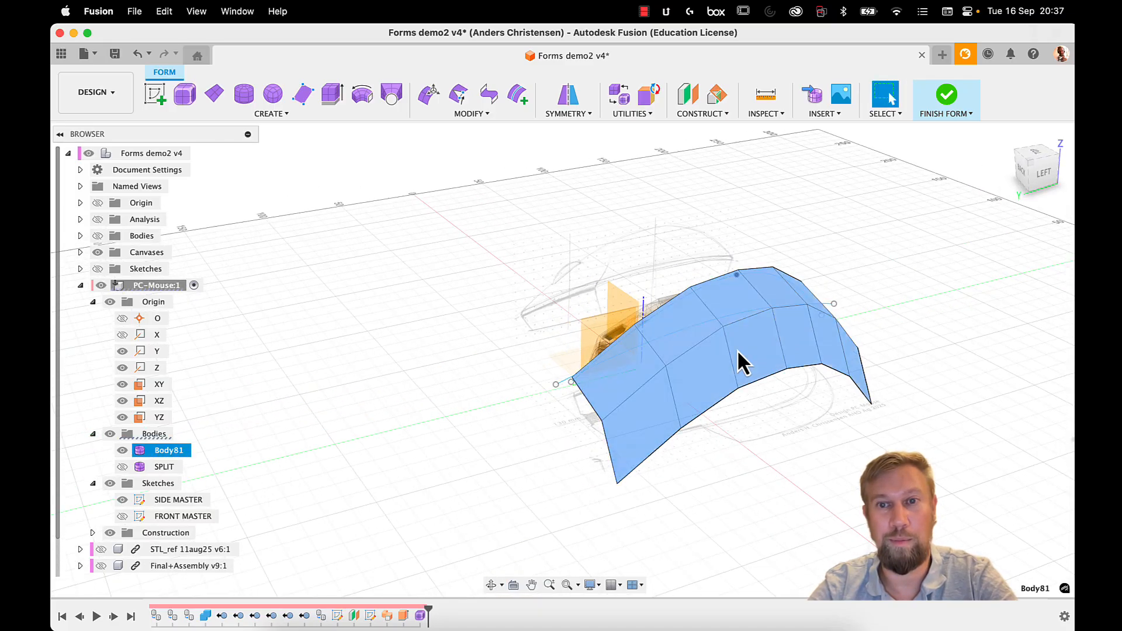
{"action": "left_click", "coordinate": [582, 116]}
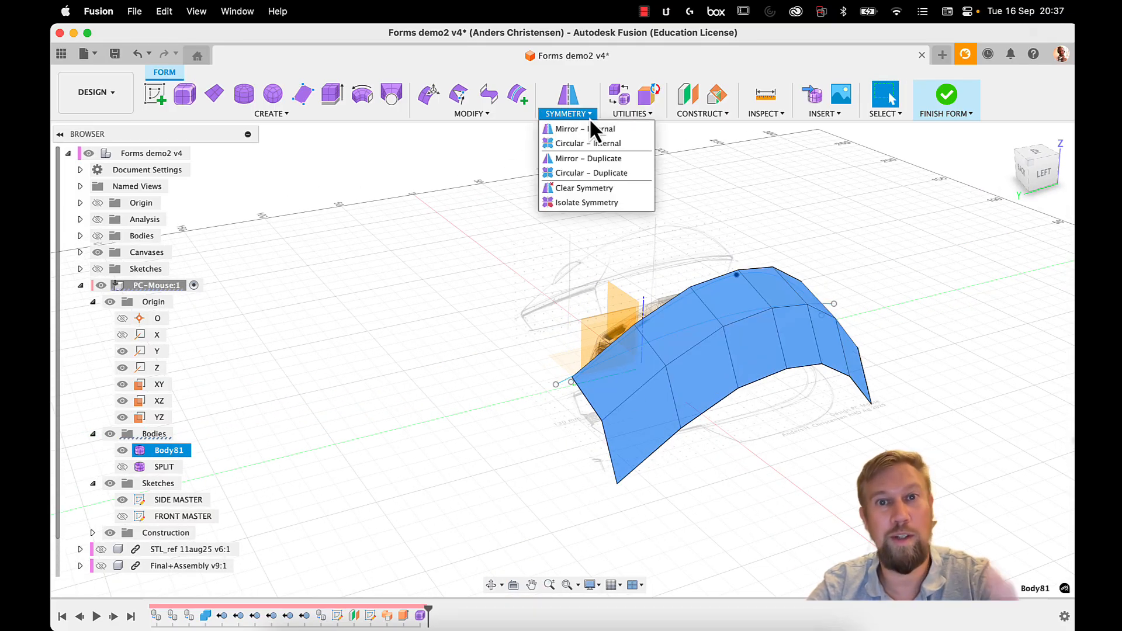
{"action": "left_click", "coordinate": [578, 163]}
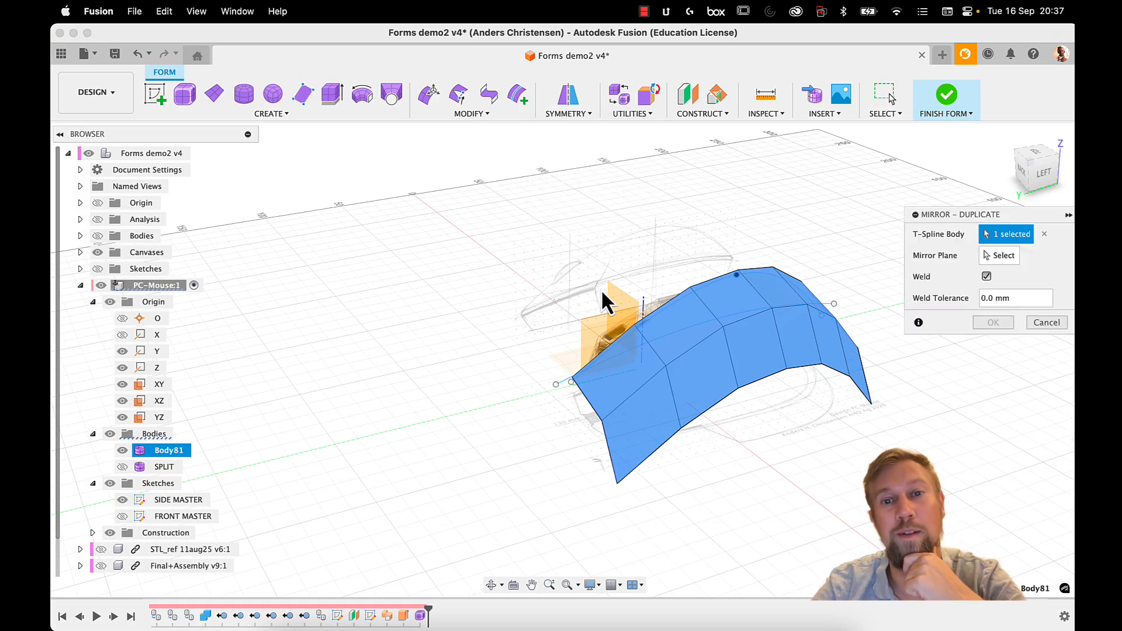
{"action": "left_click", "coordinate": [578, 327]}
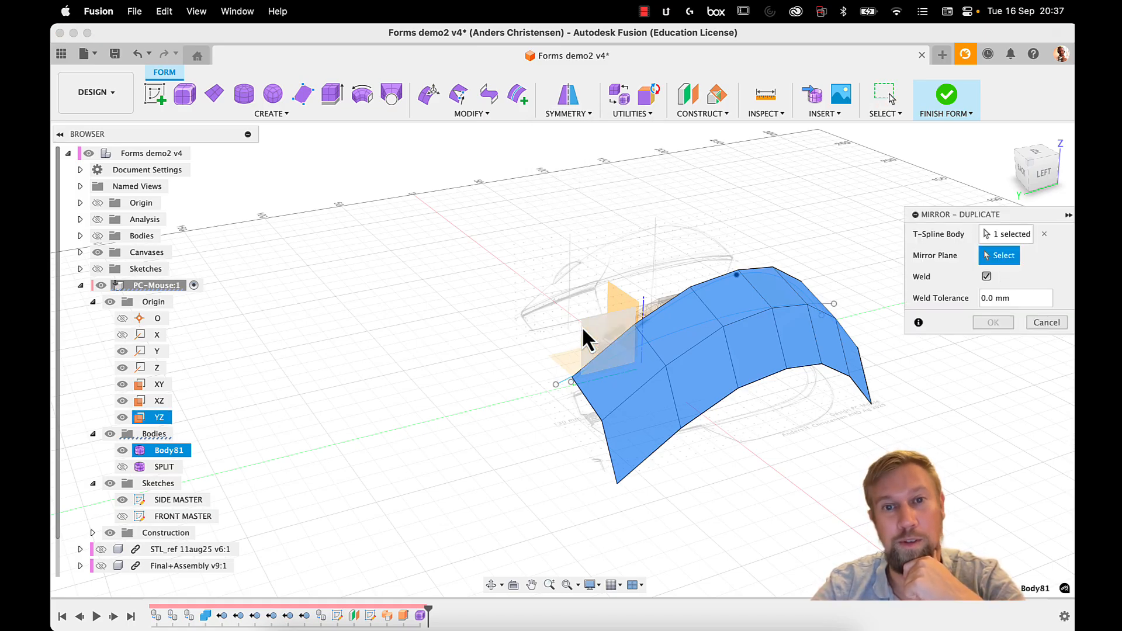
{"action": "middle_click_drag", "start_coordinate": [618, 338], "coordinate": [761, 292], "text": "shift"}
{"action": "scroll", "coordinate": [678, 315], "scroll_direction": "up", "scroll_amount": 5}
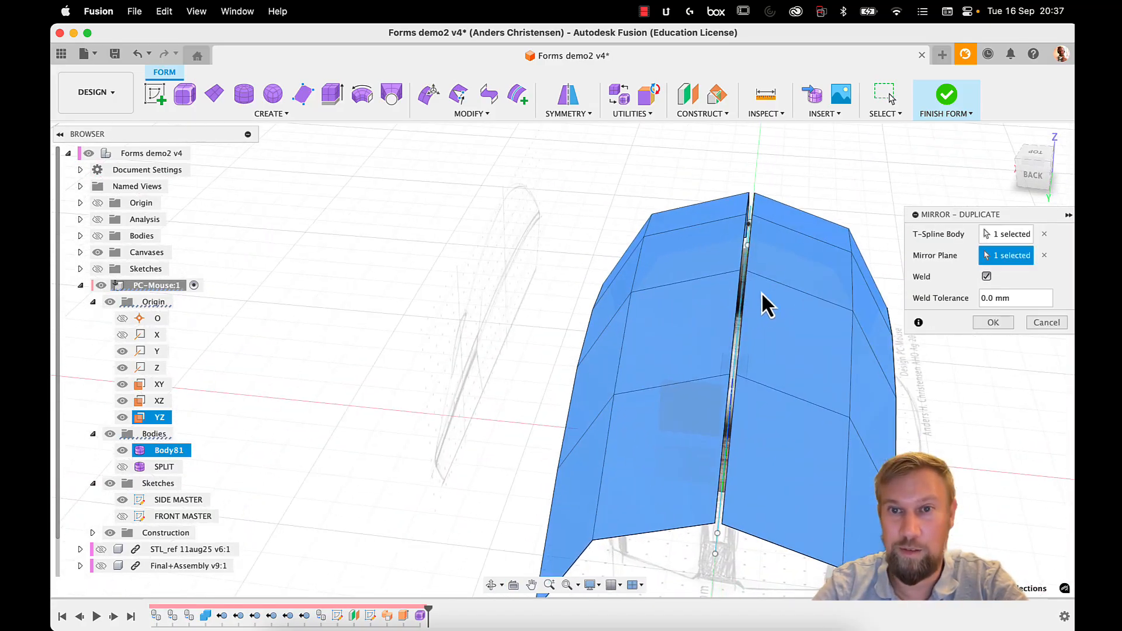
{"action": "middle_click_drag", "start_coordinate": [887, 297], "coordinate": [864, 286], "text": "shift"}
{"action": "left_click", "coordinate": [1036, 295]}
{"action": "type", "text": "10"}
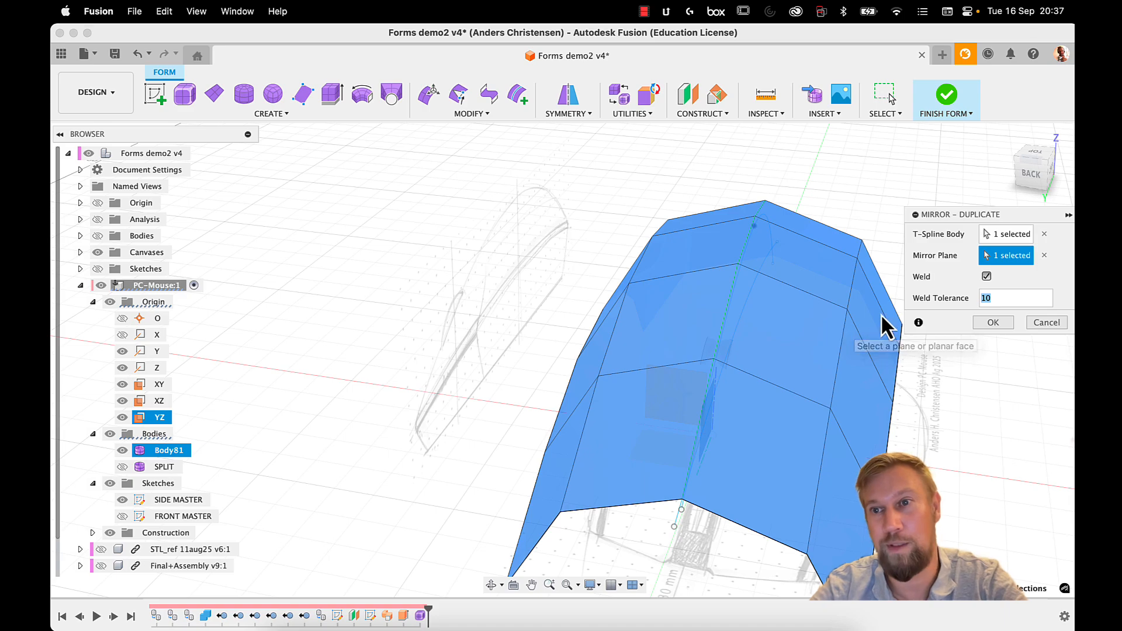
{"action": "middle_click_drag", "start_coordinate": [695, 284], "coordinate": [806, 222], "text": "shift"}
{"action": "left_click", "coordinate": [993, 322]}
{"action": "middle_click_drag", "start_coordinate": [584, 248], "coordinate": [869, 306], "text": "shift"}
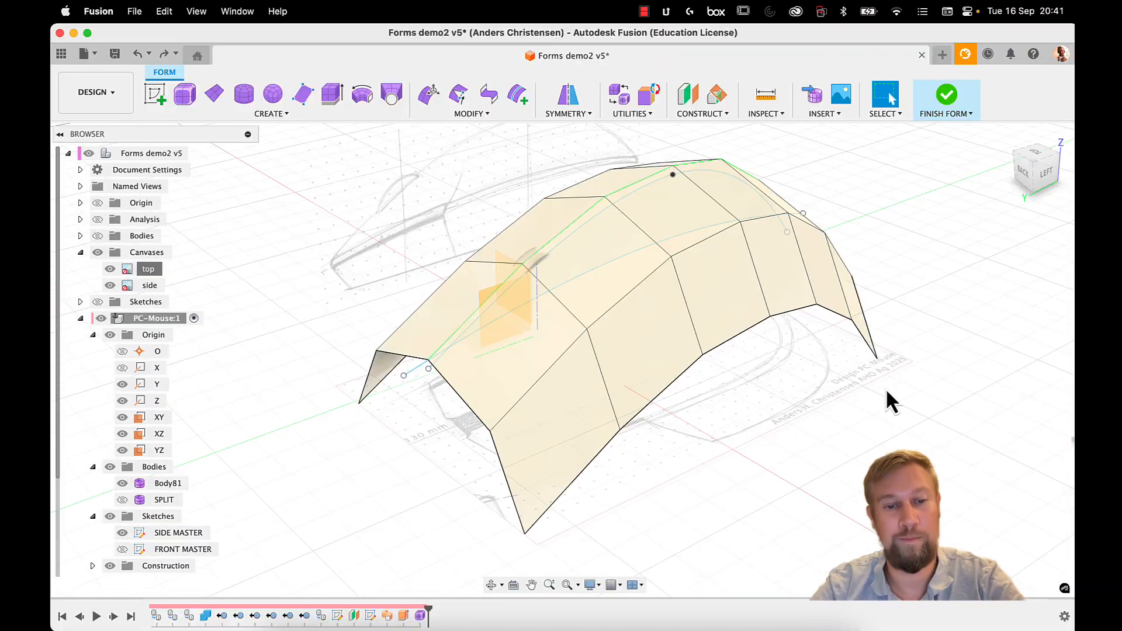
Step: Raise the shell's front edge loop and shift it slightly rearward in the left view with Edit Form, and switch the shell to smooth display
{"action": "middle_click_drag", "start_coordinate": [789, 400], "coordinate": [877, 292], "text": "shift"}
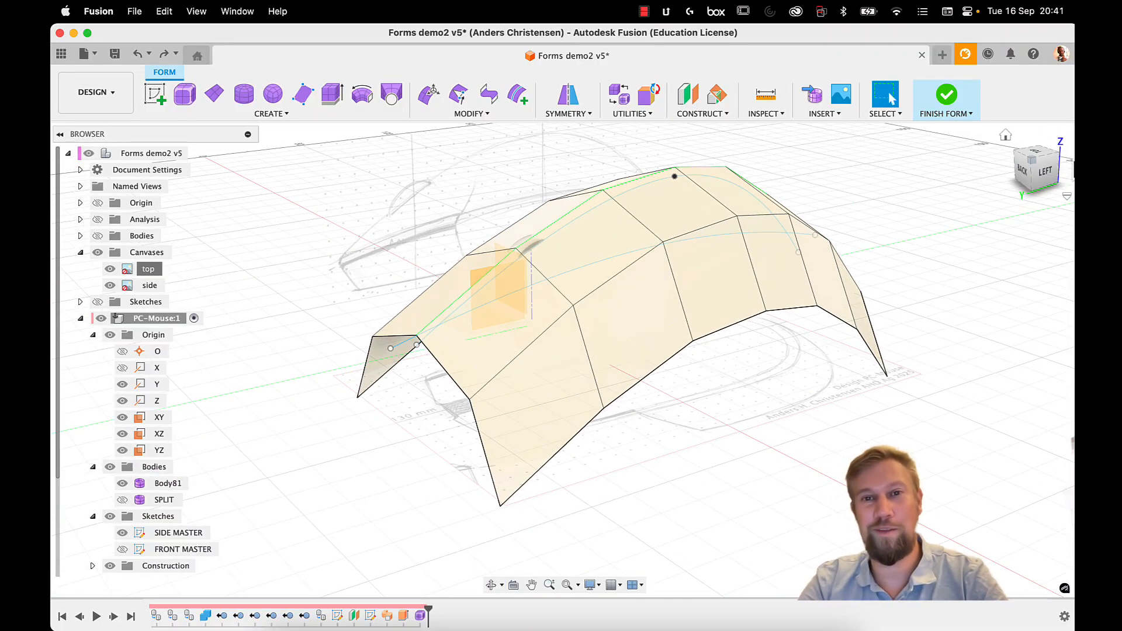
{"action": "left_click", "coordinate": [1045, 174]}
{"action": "middle_click_drag", "start_coordinate": [643, 424], "coordinate": [491, 313]}
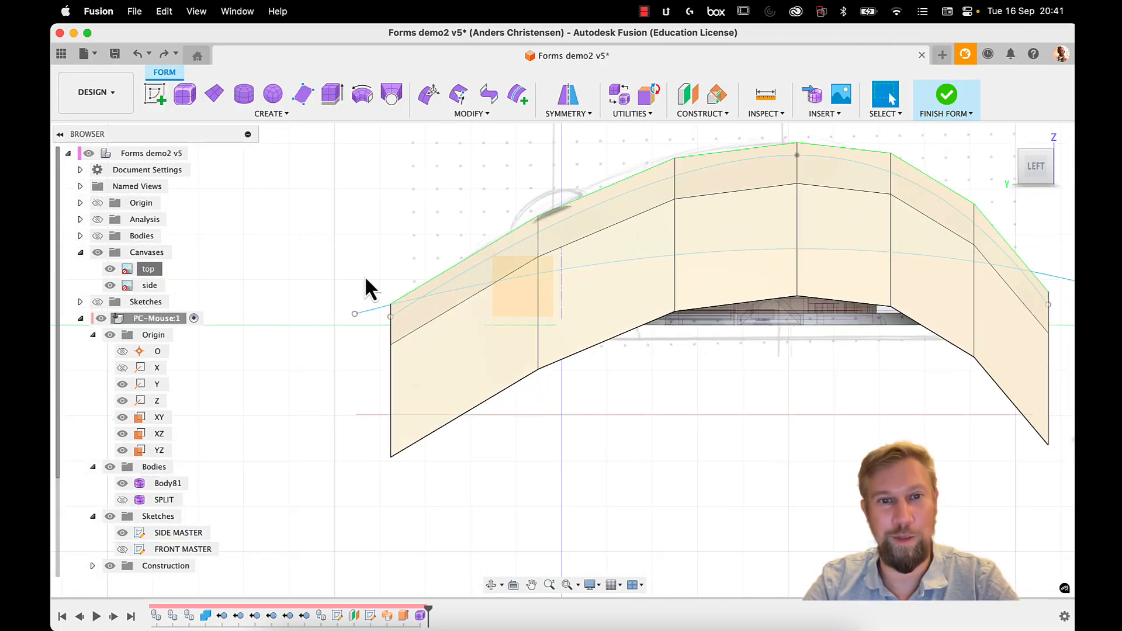
{"action": "double_click", "coordinate": [391, 376]}
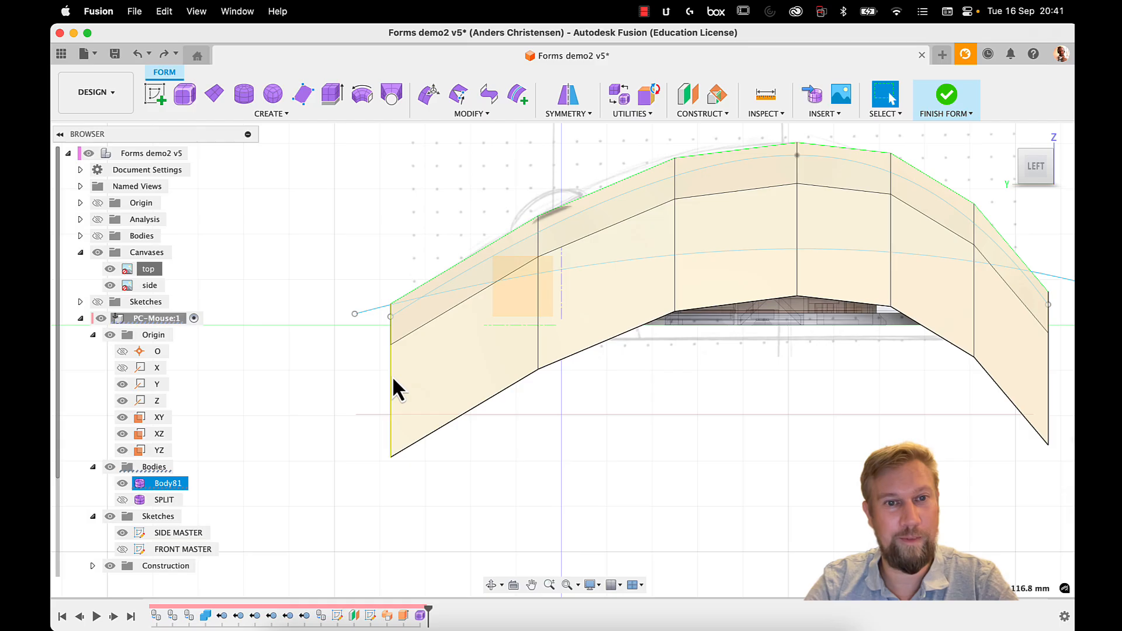
{"action": "right_click_drag", "start_coordinate": [391, 376], "coordinate": [445, 293]}
{"action": "left_click_drag", "start_coordinate": [380, 362], "coordinate": [422, 231]}
{"action": "mouse_move", "coordinate": [519, 388]}
{"action": "middle_mouse_down"}
{"action": "mouse_move", "coordinate": [494, 393]}
{"action": "mouse_move", "coordinate": [538, 398]}
{"action": "middle_mouse_up"}
{"action": "scroll", "coordinate": [541, 397], "scroll_direction": "down", "scroll_amount": 2}
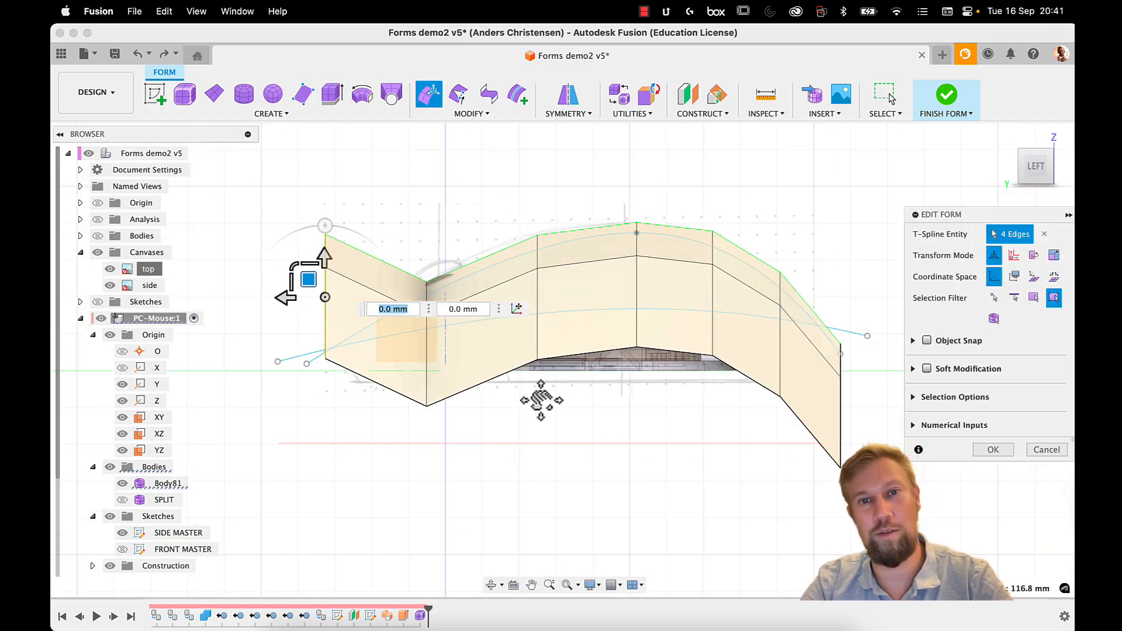
{"action": "scroll", "coordinate": [541, 397], "scroll_direction": "up", "scroll_amount": 2}
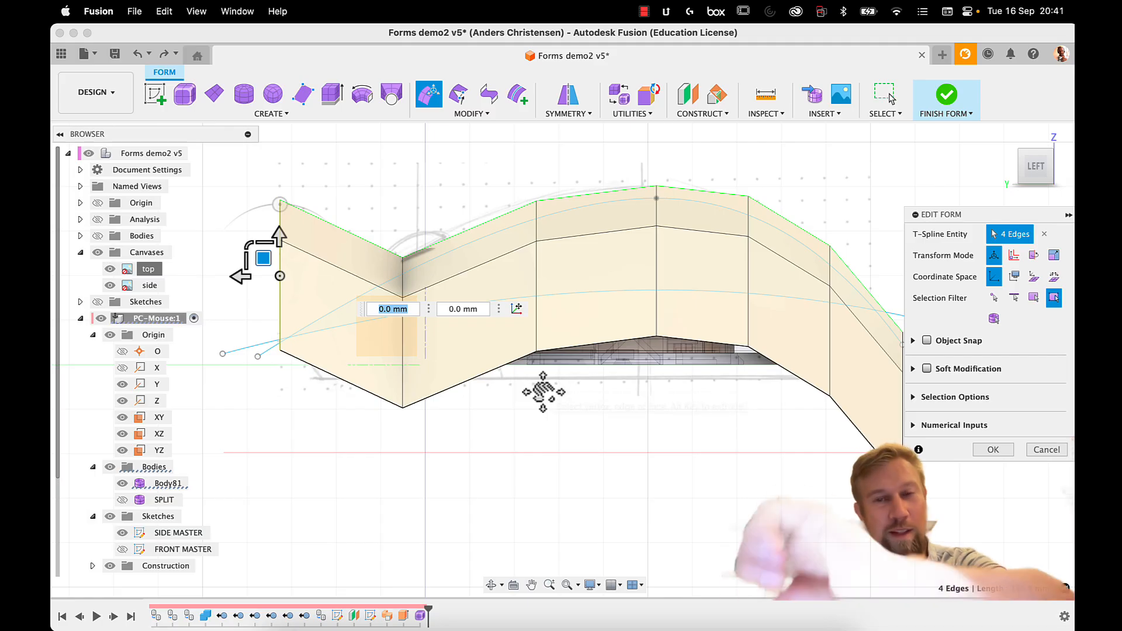
{"action": "left_click", "coordinate": [462, 365]}
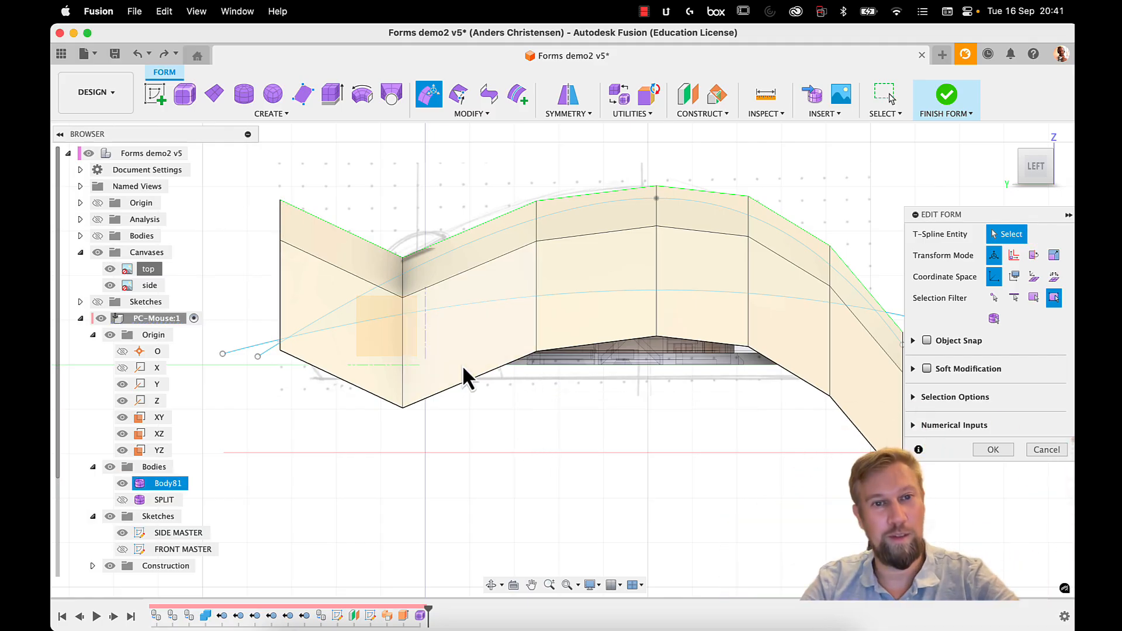
{"action": "key", "text": "ctrl+3"}
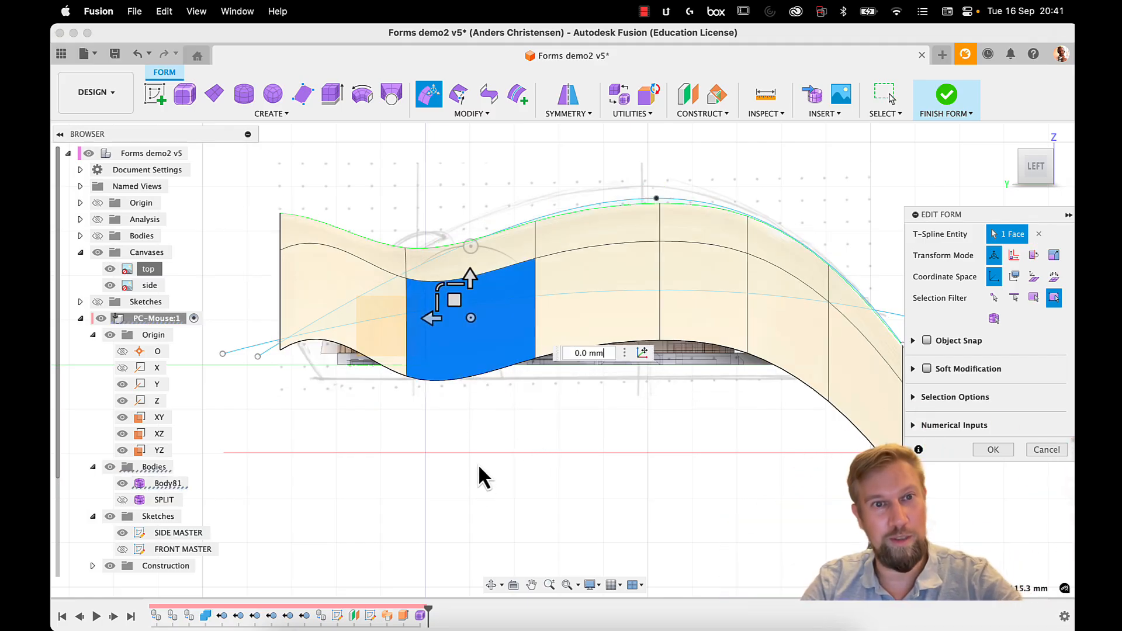
Step: Select the shell's front edge and the tangency handles behind it with Edit Form's vertex filter, and clear the selection
{"action": "middle_click_drag", "start_coordinate": [479, 426], "coordinate": [641, 455]}
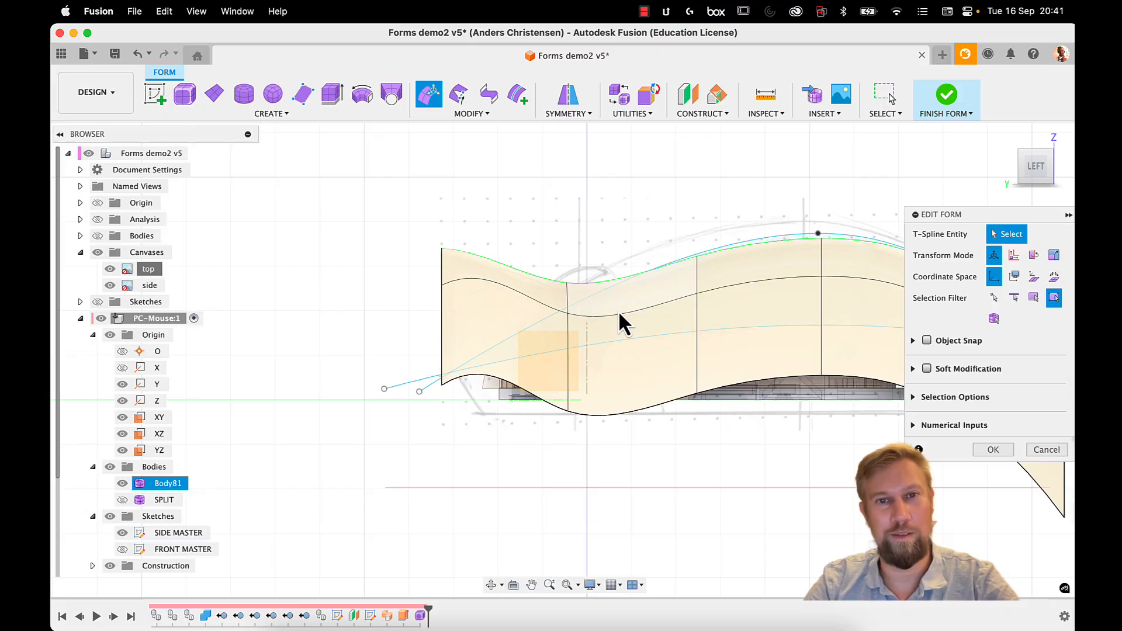
{"action": "scroll", "coordinate": [444, 303], "scroll_direction": "up", "scroll_amount": 3}
{"action": "left_click", "coordinate": [441, 292]}
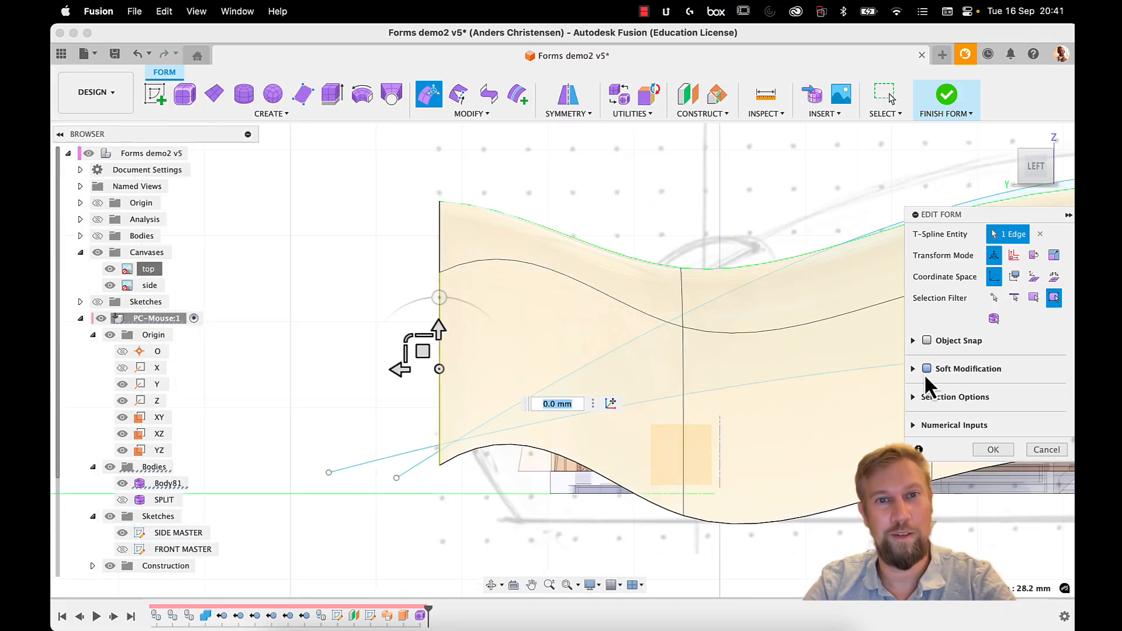
{"action": "left_click", "coordinate": [995, 297]}
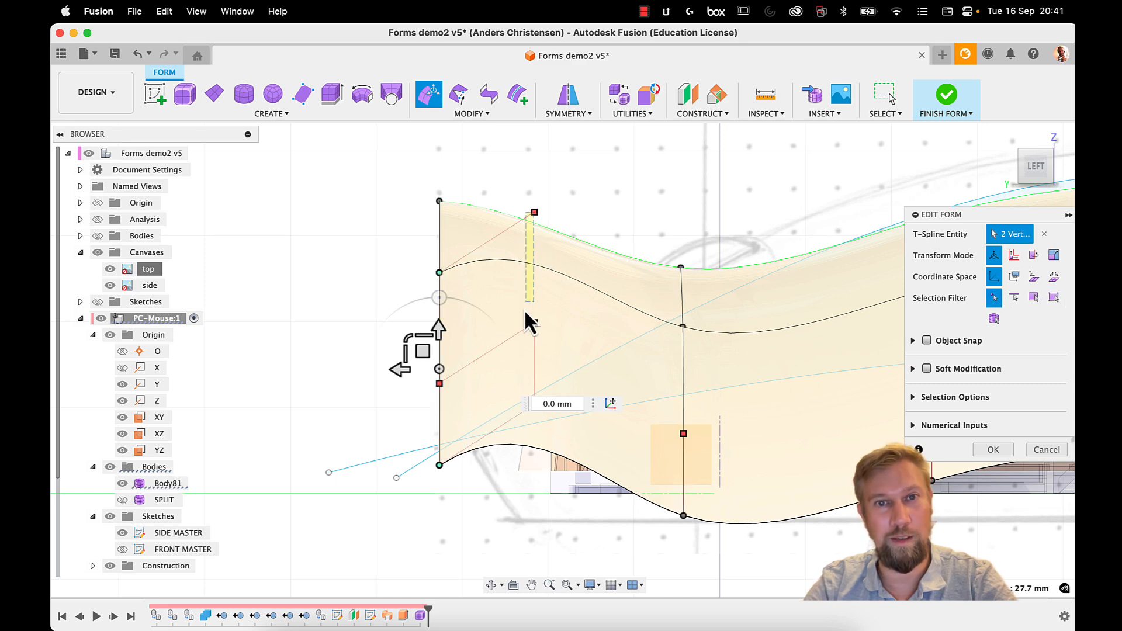
{"action": "left_click", "coordinate": [534, 212]}
{"action": "left_click_drag", "start_coordinate": [535, 212], "coordinate": [506, 383]}
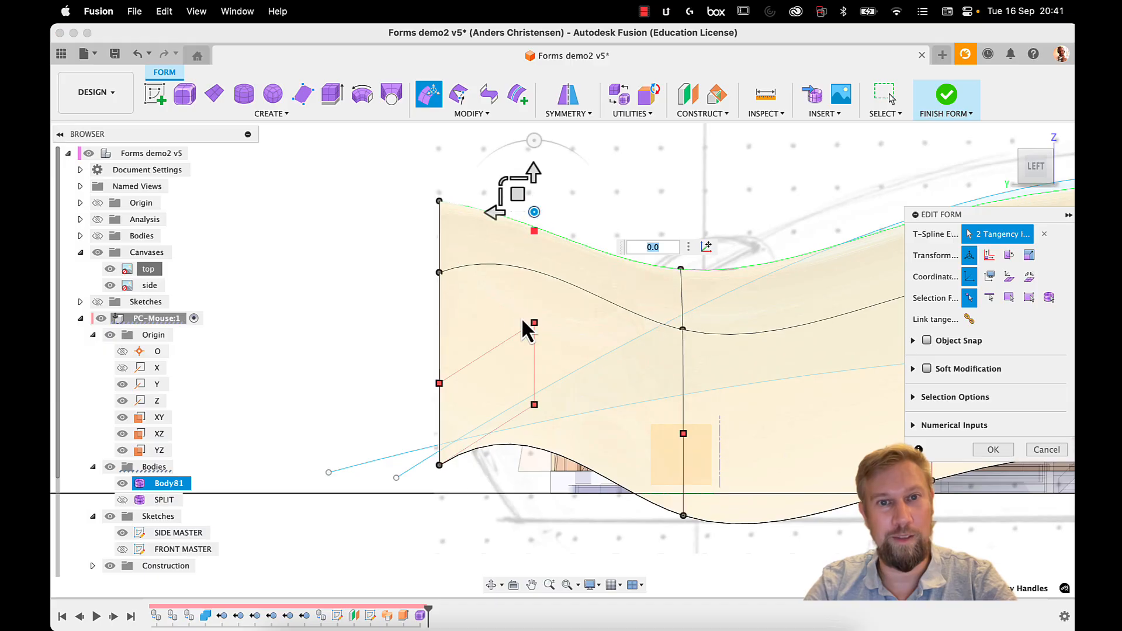
{"action": "scroll", "coordinate": [338, 313], "scroll_direction": "down", "scroll_amount": 2}
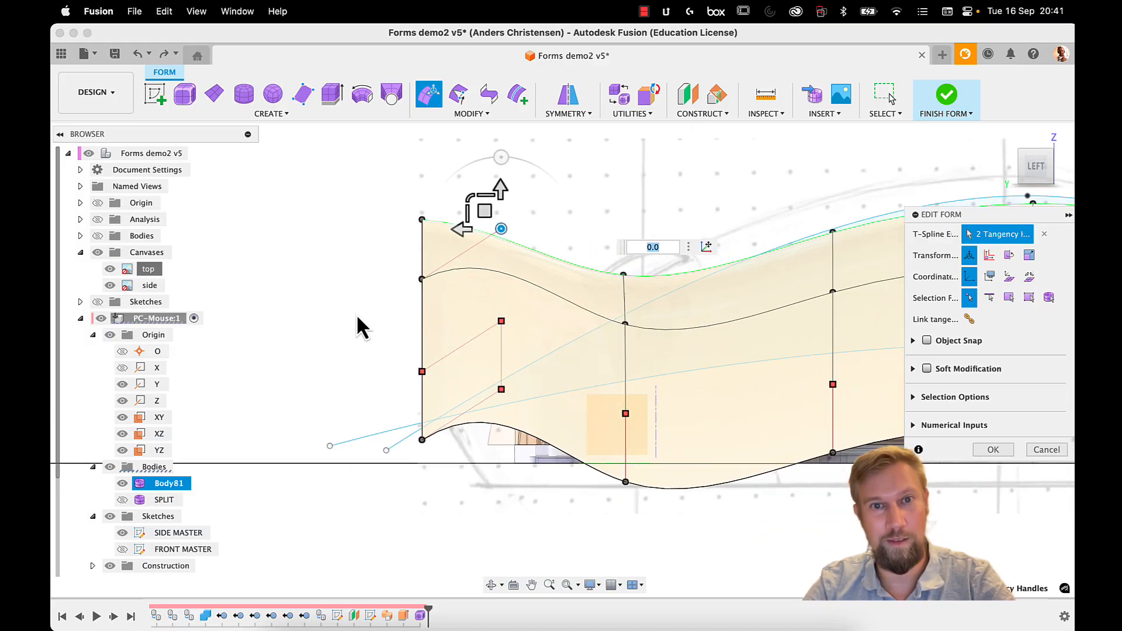
{"action": "left_click", "coordinate": [357, 316]}
Step: Try to move the tangency handle at the shell's lower front corner with Edit Form, and undo the change
{"action": "left_click", "coordinate": [501, 320]}
{"action": "middle_click_drag", "start_coordinate": [493, 330], "coordinate": [555, 379], "text": "shift"}
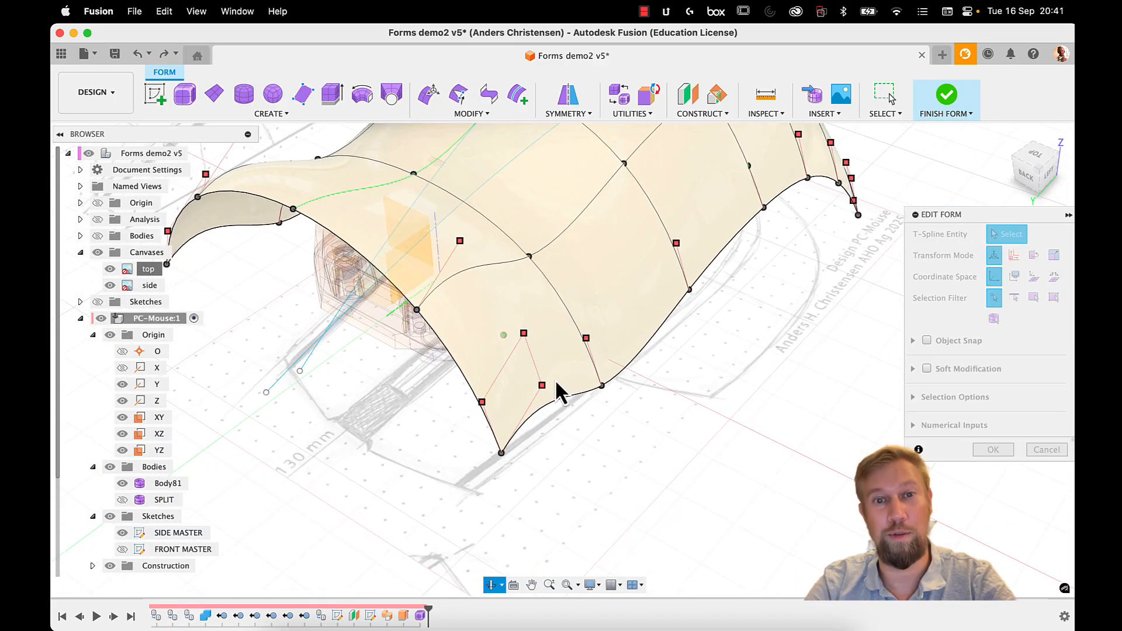
{"action": "left_click", "coordinate": [523, 332]}
{"action": "left_click", "coordinate": [542, 386]}
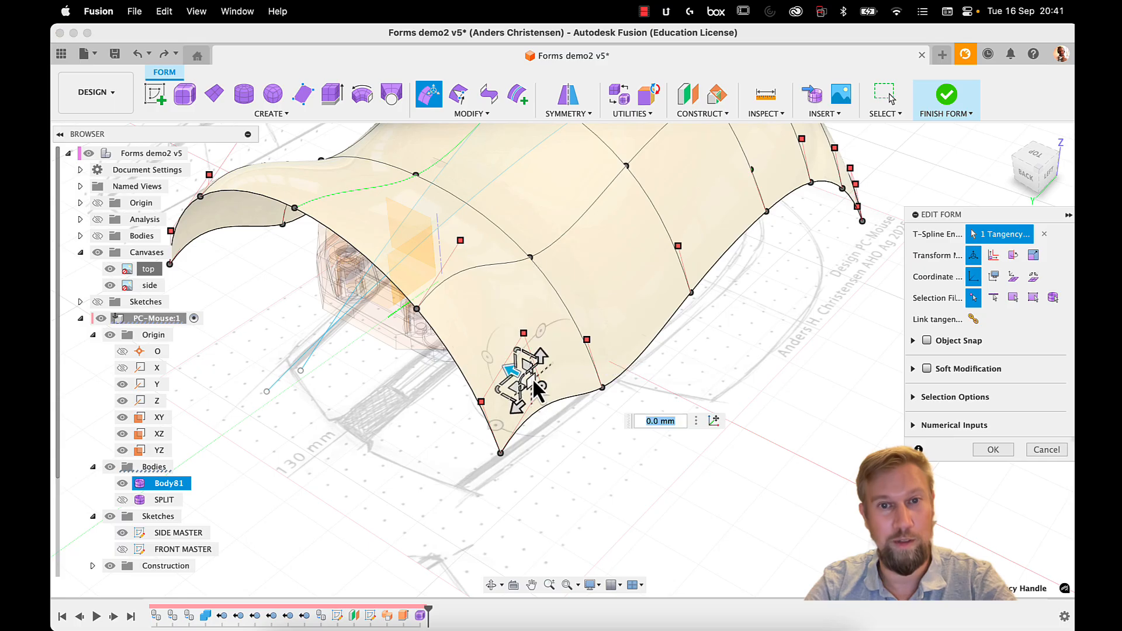
{"action": "left_click_drag", "start_coordinate": [518, 377], "coordinate": [594, 446]}
{"action": "middle_click_drag", "start_coordinate": [713, 466], "coordinate": [647, 433], "text": "shift"}
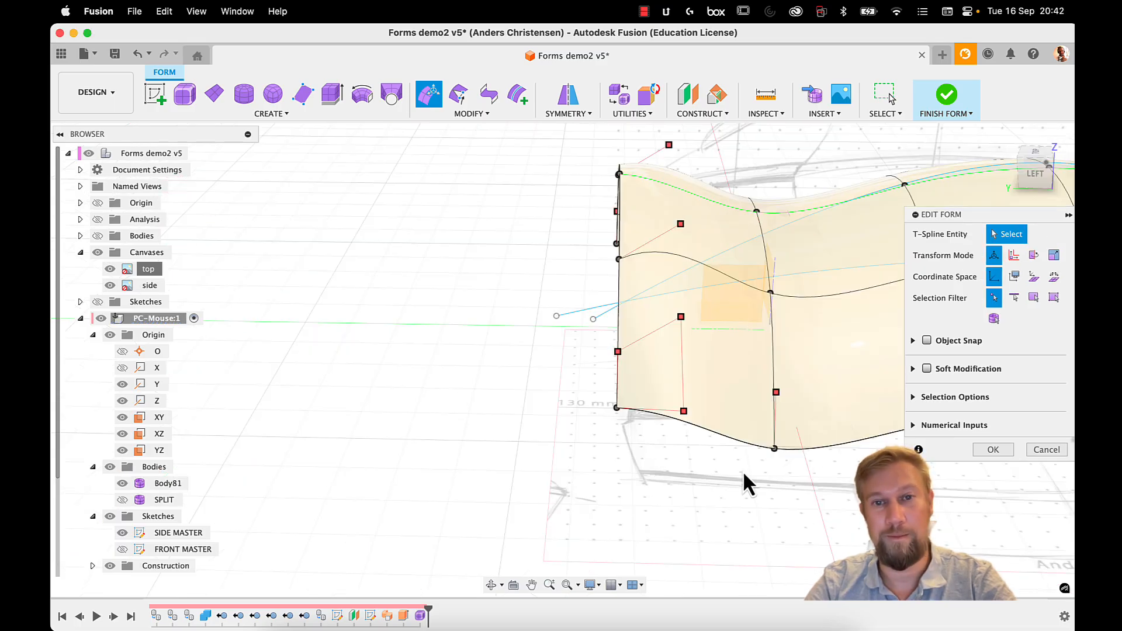
{"action": "left_click", "coordinate": [1008, 450]}
{"action": "key", "text": "super+z"}
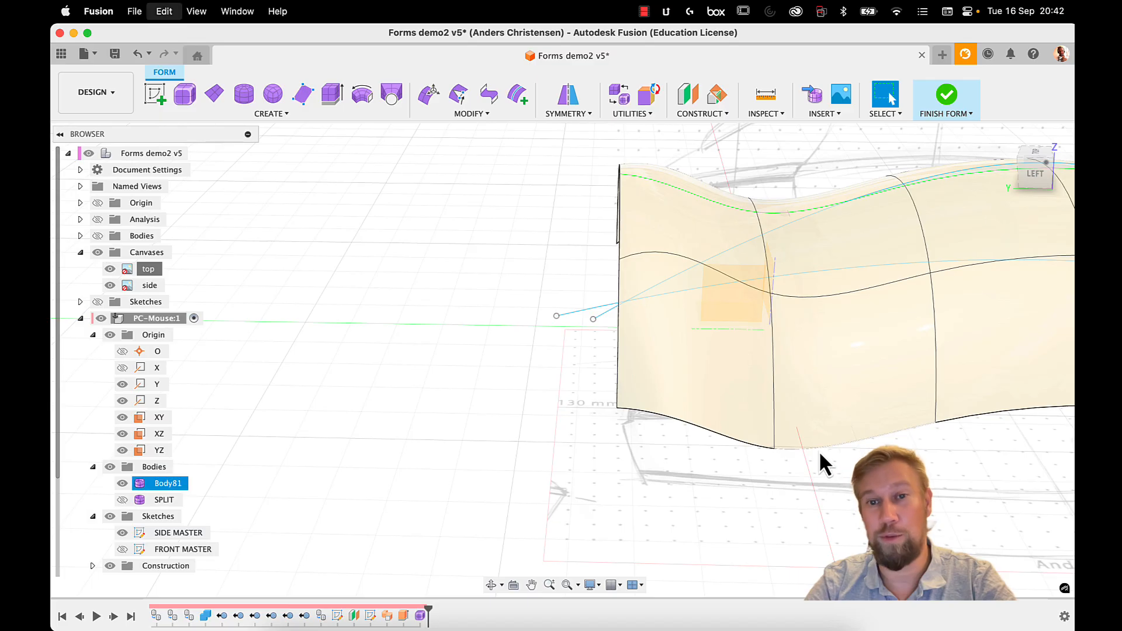
Step: Insert an edge loop beside the shell's front edge loop in Simple mode, with insert location 0.0
{"action": "middle_click_drag", "start_coordinate": [816, 354], "coordinate": [761, 338]}
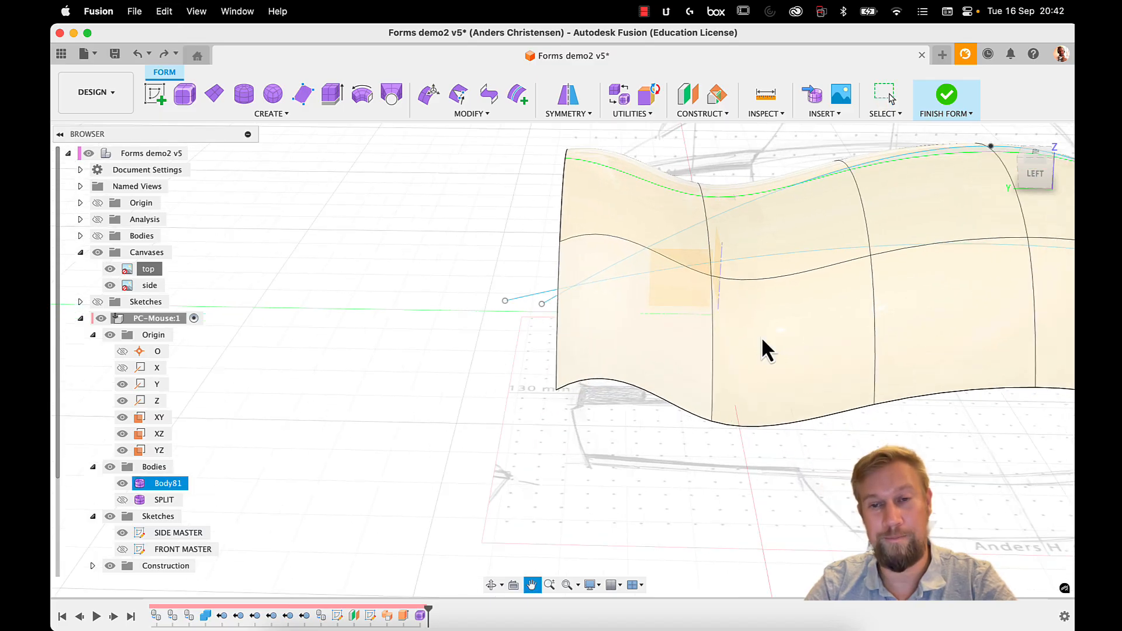
{"action": "left_click", "coordinate": [1033, 183]}
{"action": "double_click", "coordinate": [541, 416]}
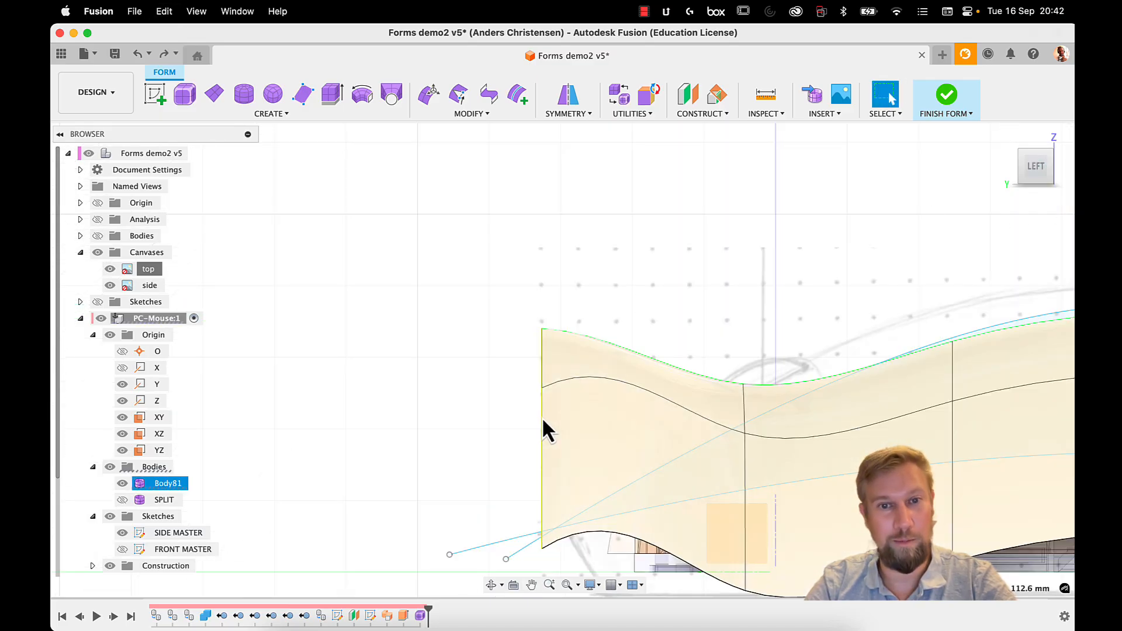
{"action": "middle_click_drag", "start_coordinate": [471, 369], "coordinate": [502, 390], "text": "shift"}
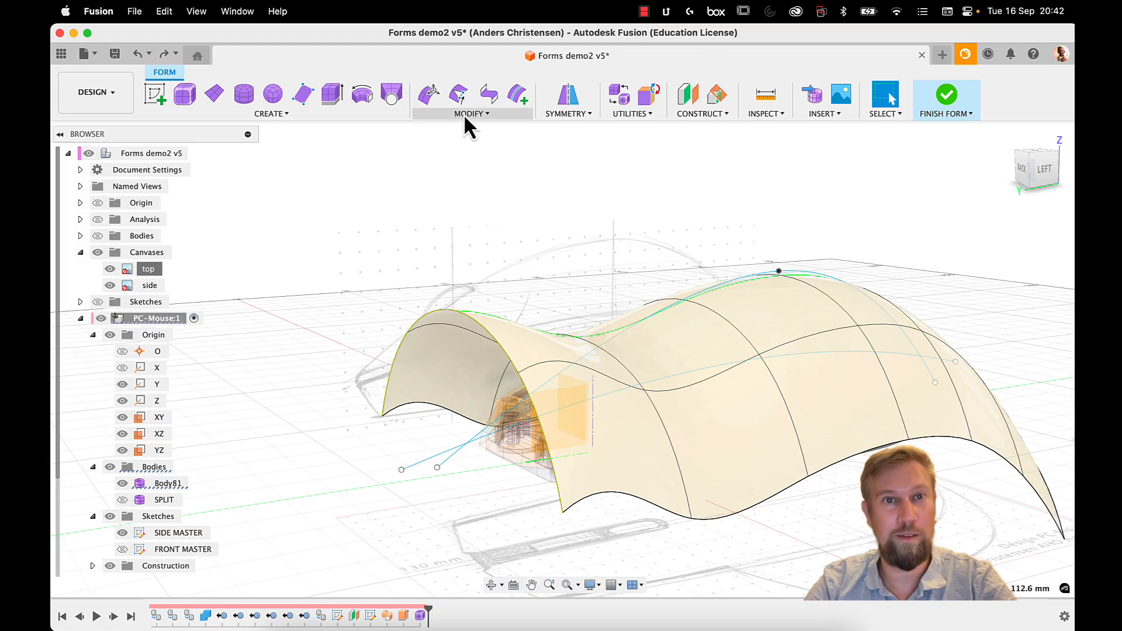
{"action": "right_click", "coordinate": [503, 353]}
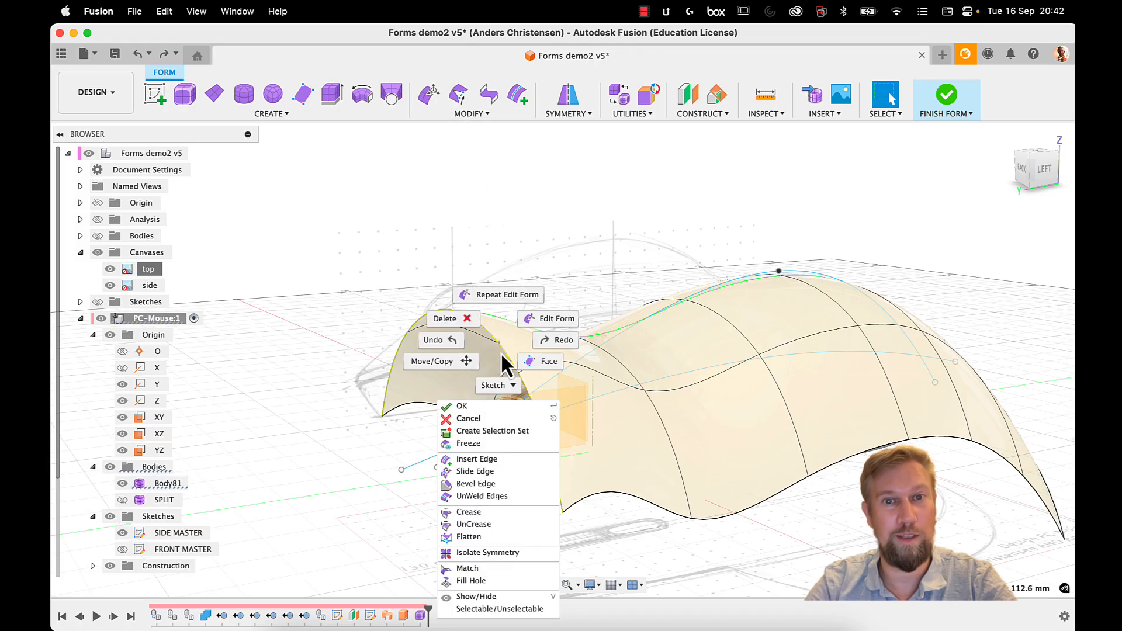
{"action": "left_click", "coordinate": [500, 457]}
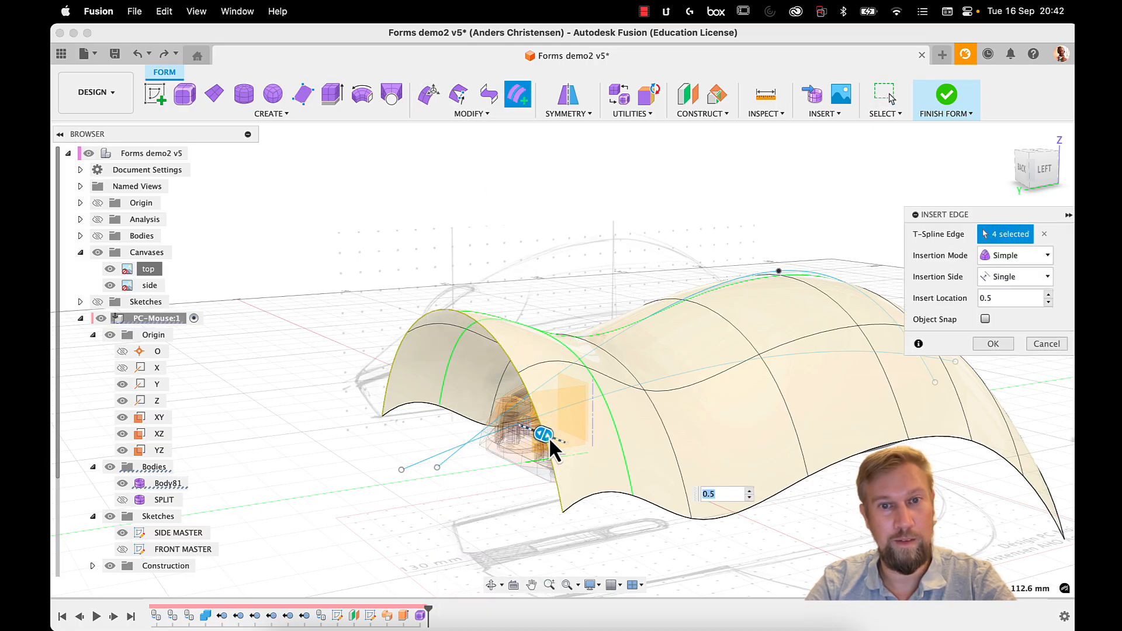
{"action": "left_click_drag", "start_coordinate": [548, 435], "coordinate": [490, 424]}
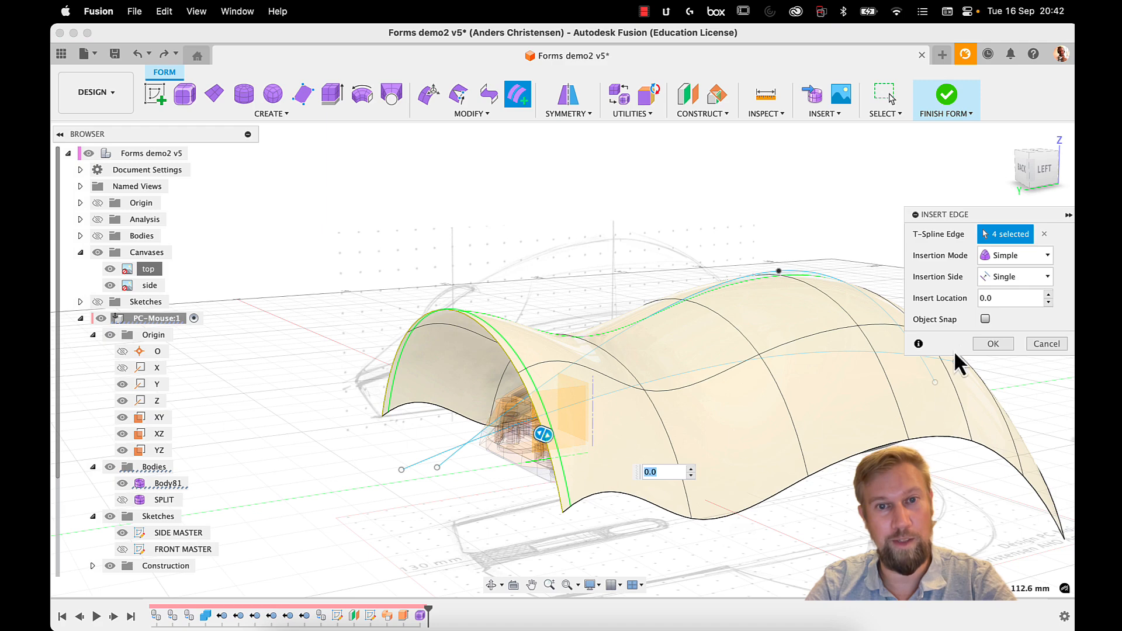
{"action": "left_click", "coordinate": [987, 345]}
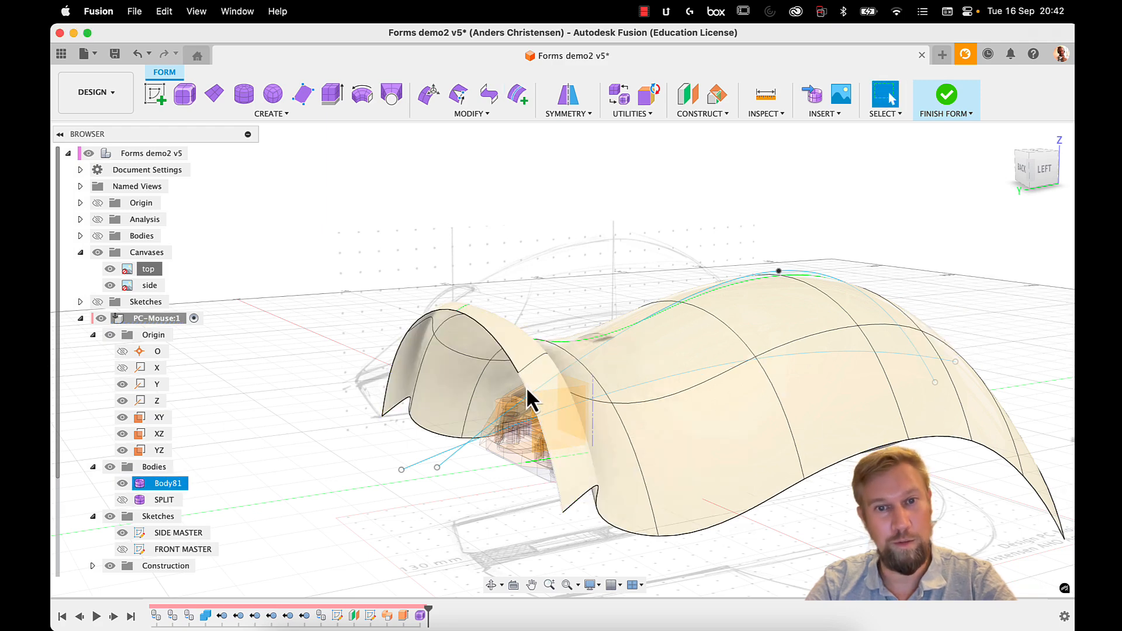
Step: Undo the edge loop inserted at the shell's front
{"action": "key", "text": "super+z"}
{"action": "key", "text": "super+z"}
{"action": "middle_click_drag", "start_coordinate": [557, 227], "coordinate": [694, 283], "text": "shift"}
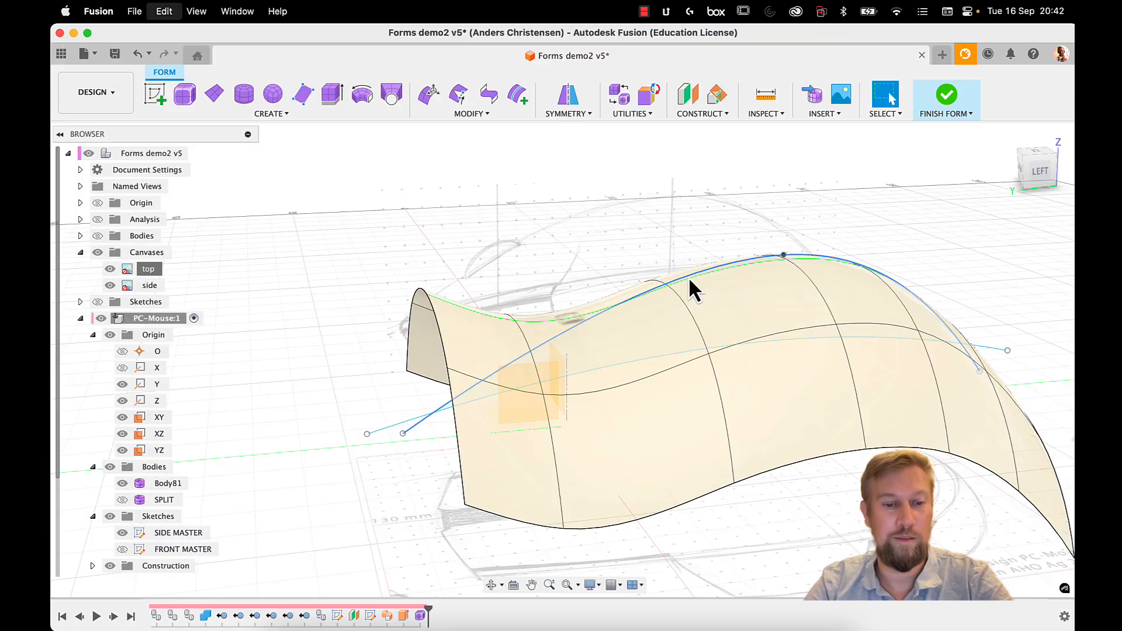
{"action": "key", "text": "super+z"}
{"action": "key", "text": "super+z"}
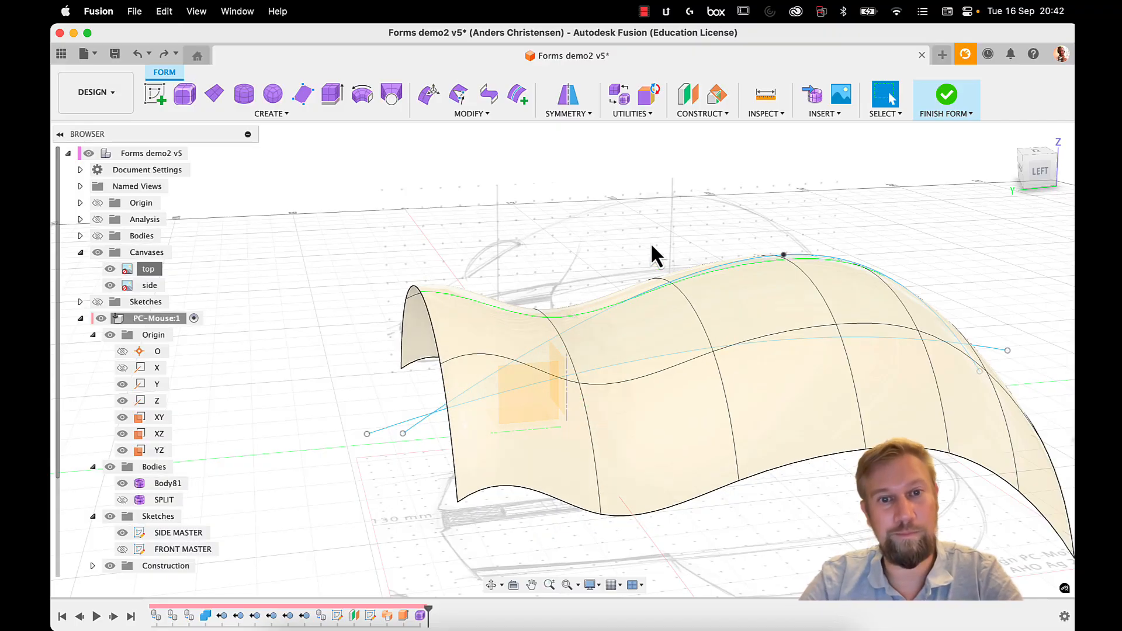
Step: Switch the shell to box display and insert an edge loop beside its front edge in Simple mode at location 0.1
{"action": "left_click", "coordinate": [551, 391]}
{"action": "key", "text": "ctrl+1"}
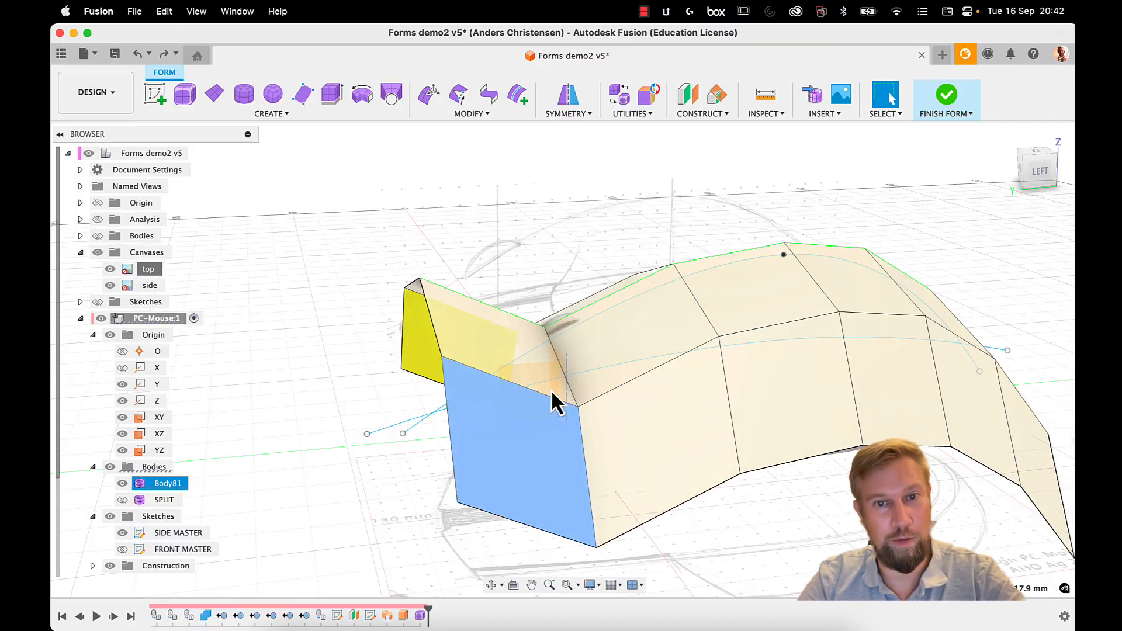
{"action": "left_click", "coordinate": [622, 237]}
{"action": "middle_click_drag", "start_coordinate": [438, 352], "coordinate": [455, 304]}
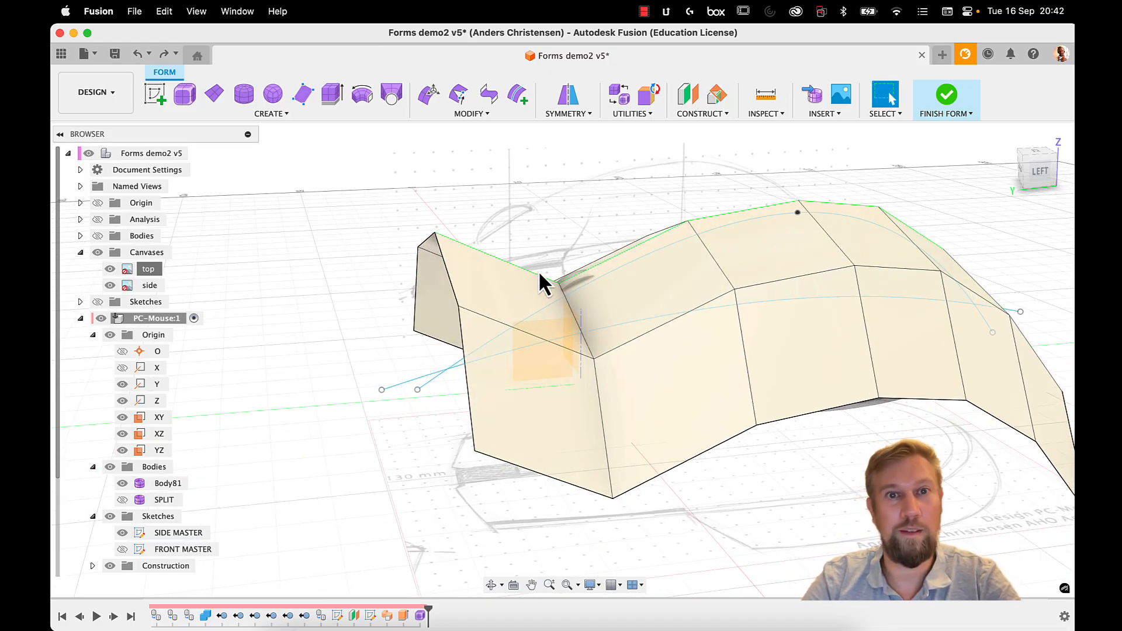
{"action": "left_click", "coordinate": [463, 342]}
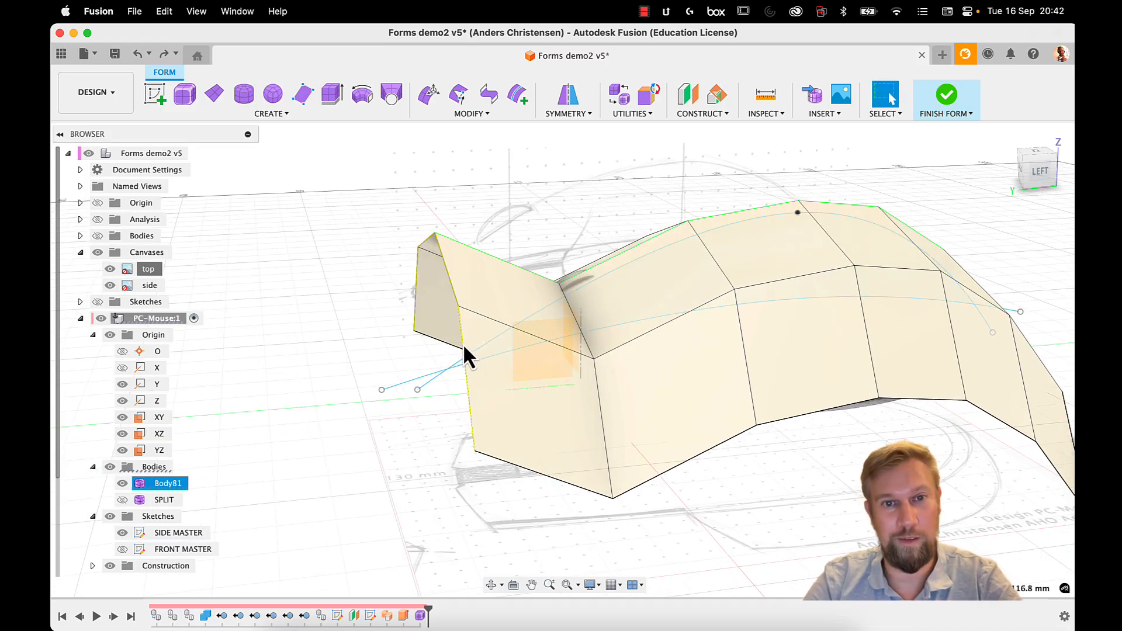
{"action": "right_click", "coordinate": [463, 343]}
{"action": "left_click", "coordinate": [469, 467]}
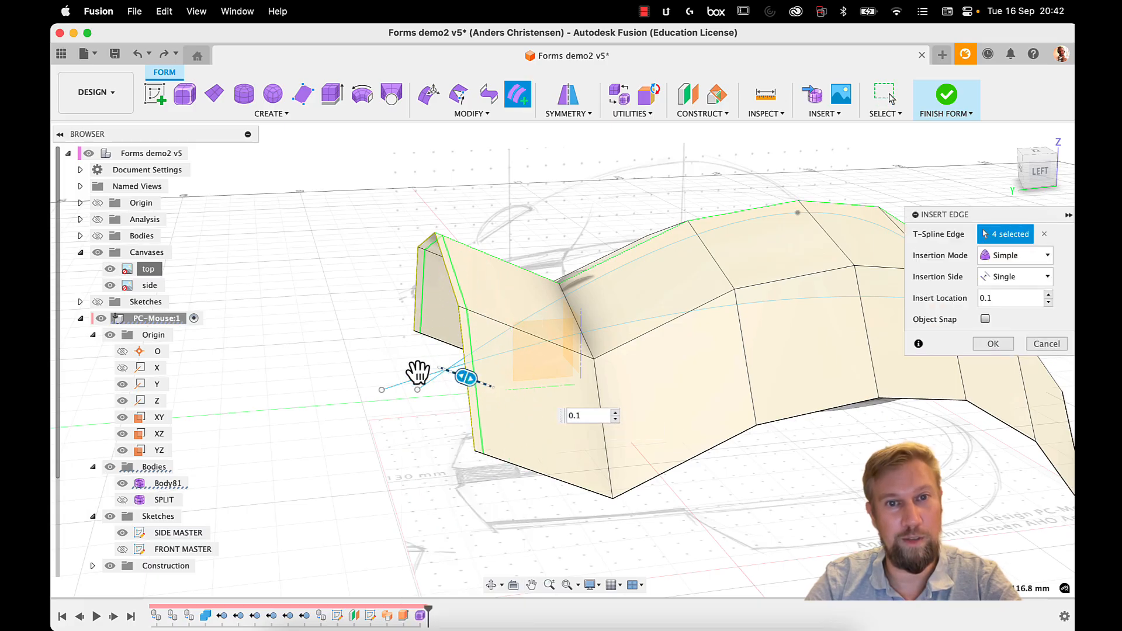
{"action": "left_click", "coordinate": [992, 343]}
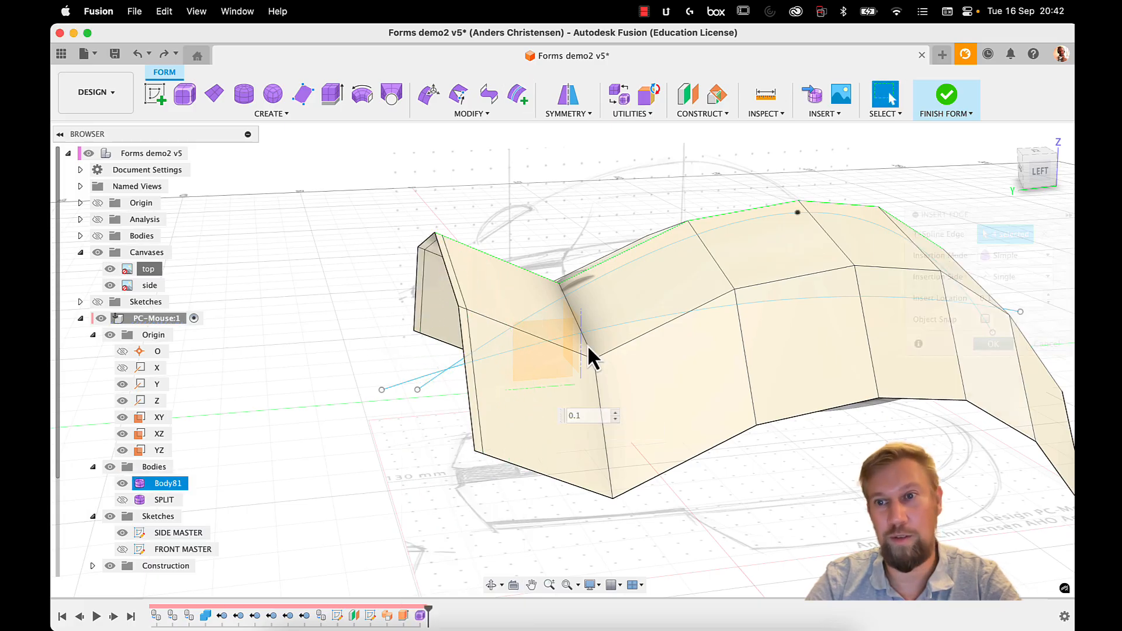
Step: Delete the shell's outermost front edge loop and check the shortened front
{"action": "double_click", "coordinate": [463, 335]}
{"action": "key", "text": "Delete"}
{"action": "middle_click_drag", "start_coordinate": [463, 334], "coordinate": [828, 418], "text": "shift"}
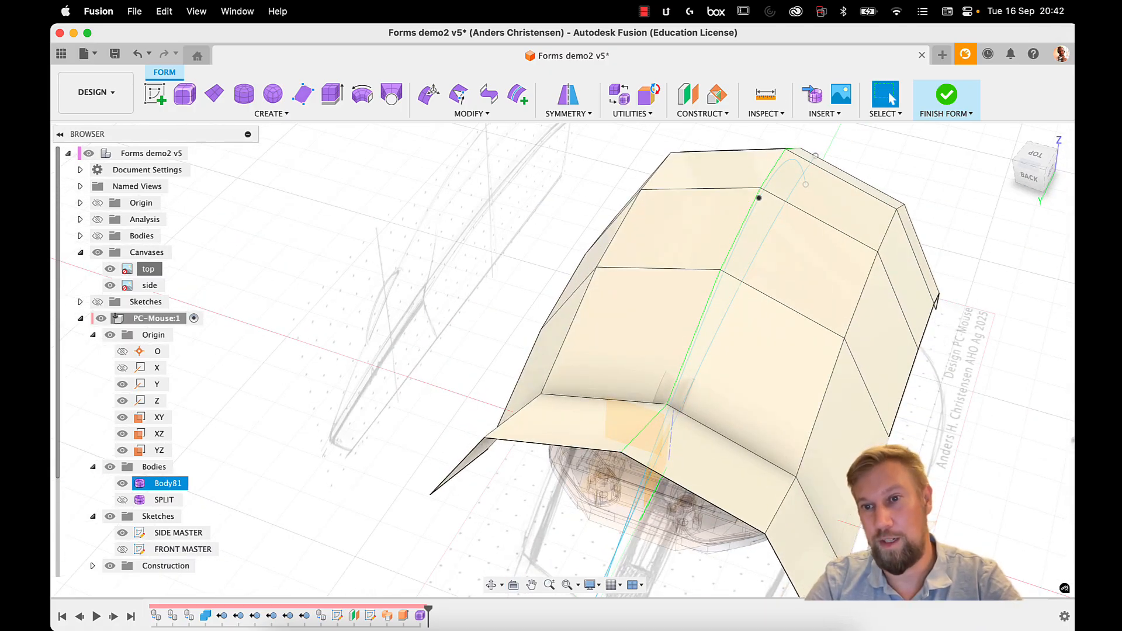
{"action": "middle_click_drag", "start_coordinate": [933, 309], "coordinate": [792, 359], "text": "shift"}
Step: Undo the front edge changes back to the shell's earlier shape
{"action": "key", "text": "super+z"}
{"action": "key", "text": "super+z"}
{"action": "key", "text": "super+z"}
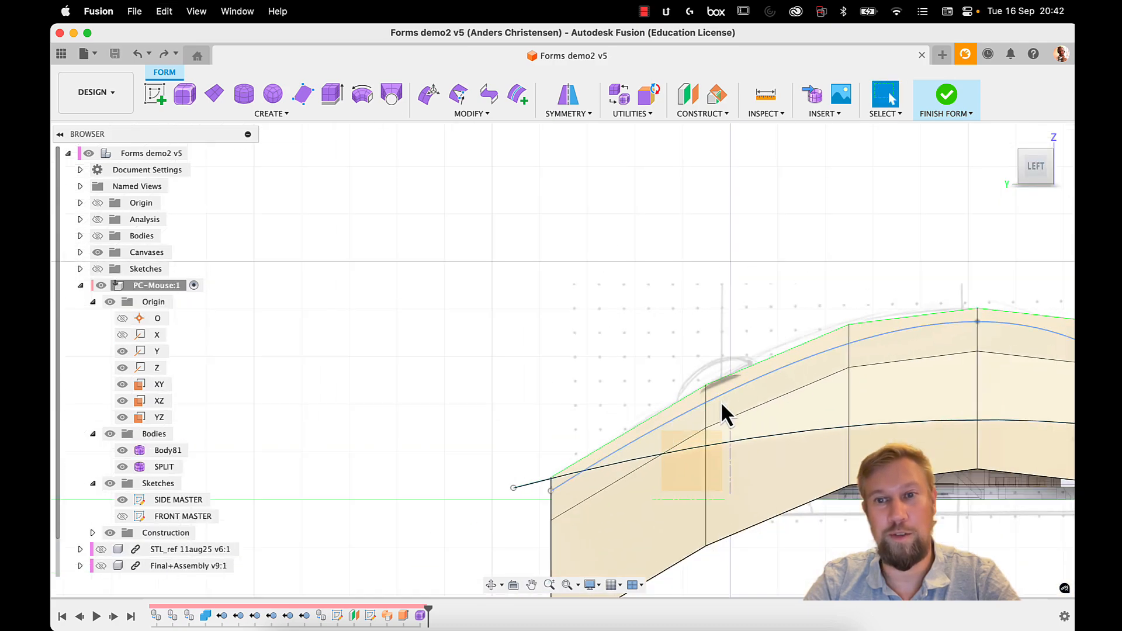
Step: Switch the bodies to smooth display and examine how the shell and the SPLIT surface overlap around the front
{"action": "scroll", "coordinate": [720, 401], "scroll_direction": "down", "scroll_amount": 3}
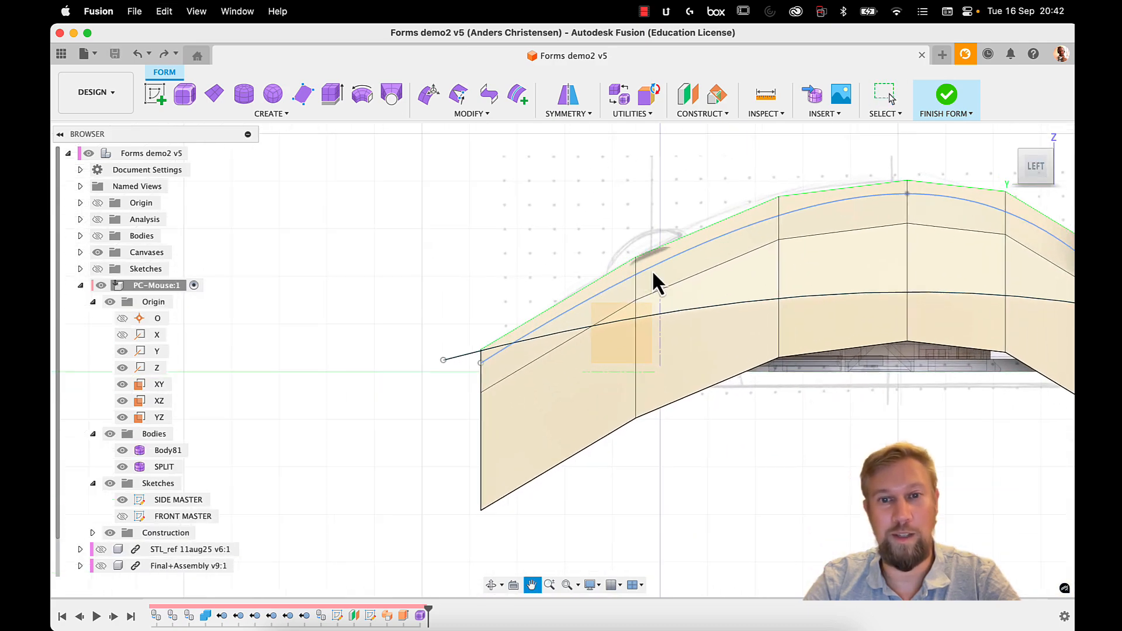
{"action": "middle_click_drag", "start_coordinate": [654, 281], "coordinate": [669, 379], "text": "shift"}
{"action": "left_click", "coordinate": [670, 379]}
{"action": "key", "text": "ctrl+3"}
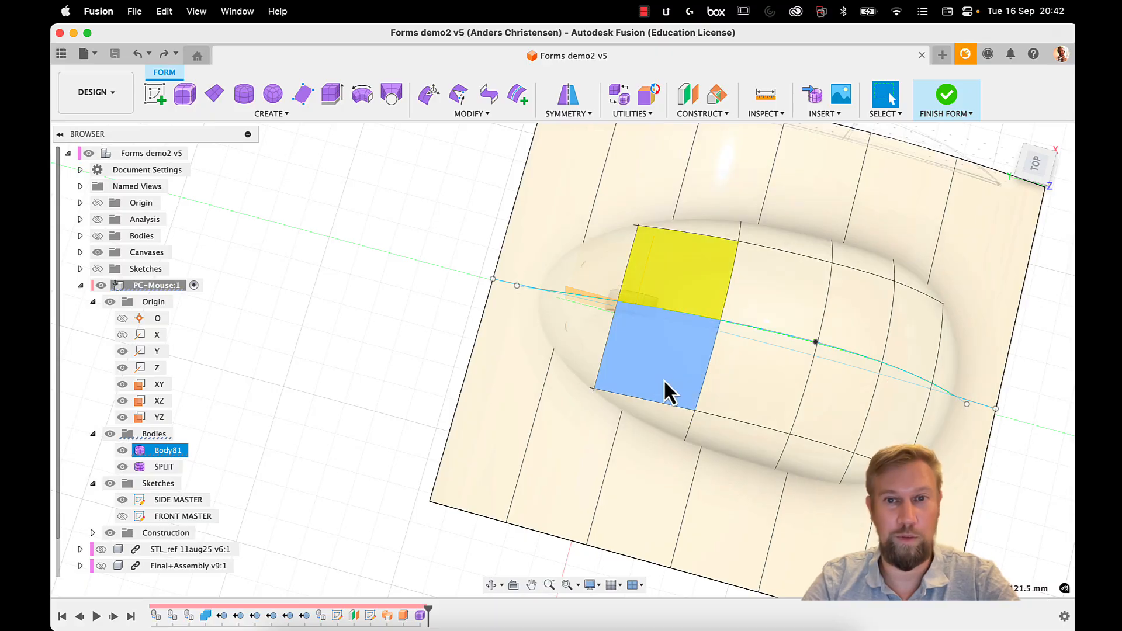
{"action": "key", "text": "Escape"}
{"action": "middle_click_drag", "start_coordinate": [520, 464], "coordinate": [503, 374]}
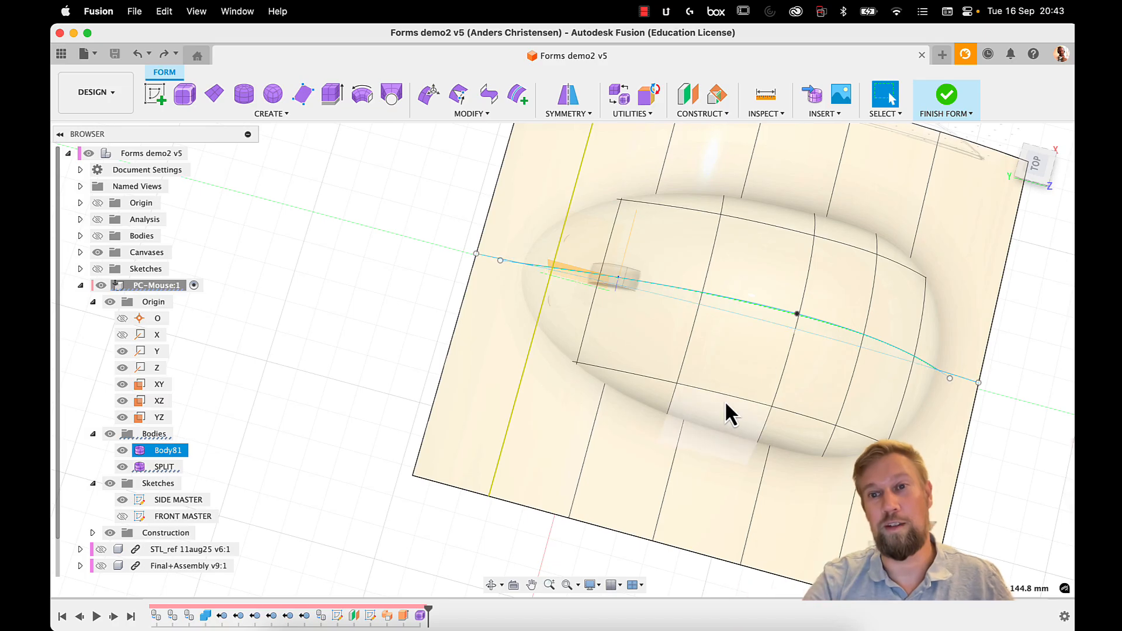
{"action": "middle_click_drag", "start_coordinate": [726, 413], "coordinate": [734, 512], "text": "shift"}
{"action": "left_click", "coordinate": [750, 443]}
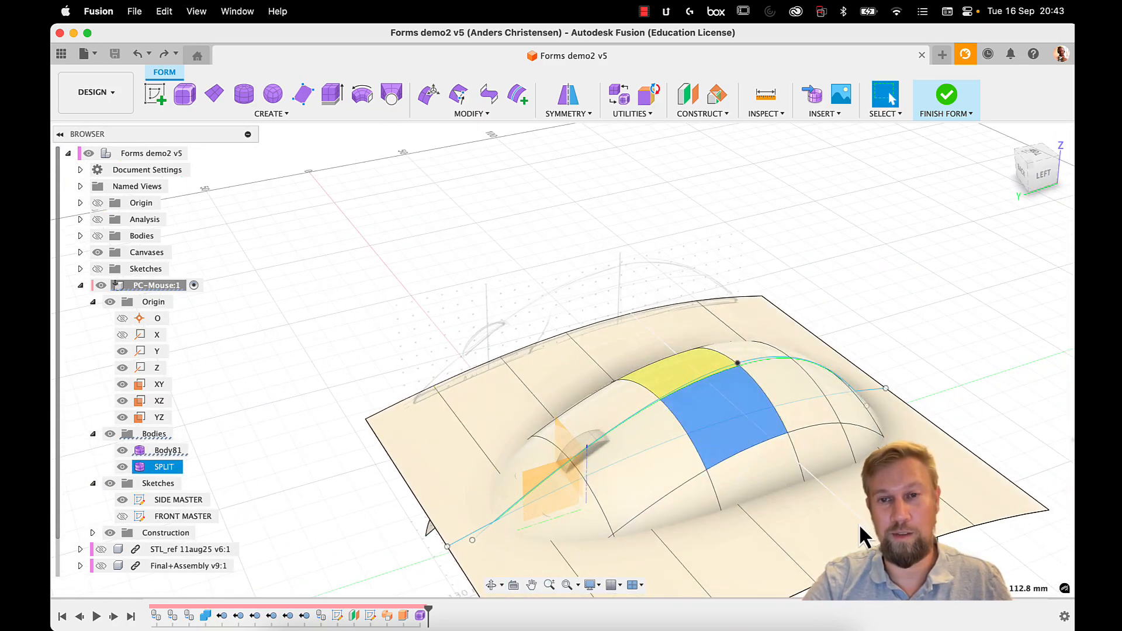
{"action": "middle_click_drag", "start_coordinate": [852, 516], "coordinate": [797, 381]}
{"action": "middle_click_drag", "start_coordinate": [717, 419], "coordinate": [516, 421], "text": "shift"}
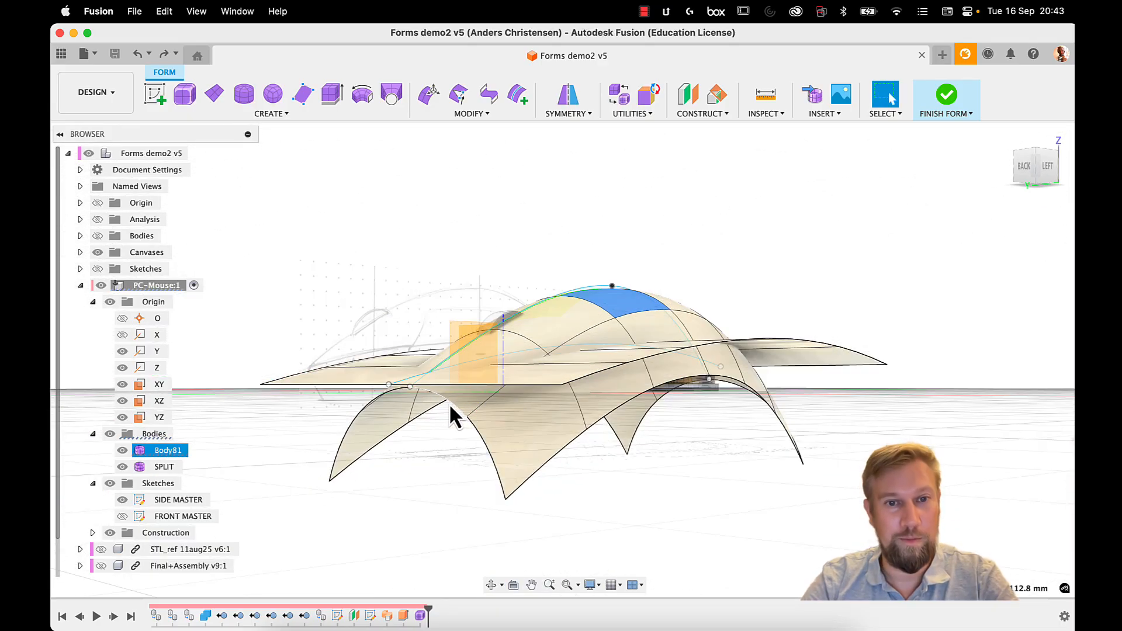
Step: Insert an edge loop beside the shell's front edge in Simple mode at location 0.1, and remove the original outermost loop
{"action": "left_click", "coordinate": [1041, 160]}
{"action": "middle_click_drag", "start_coordinate": [609, 318], "coordinate": [428, 281]}
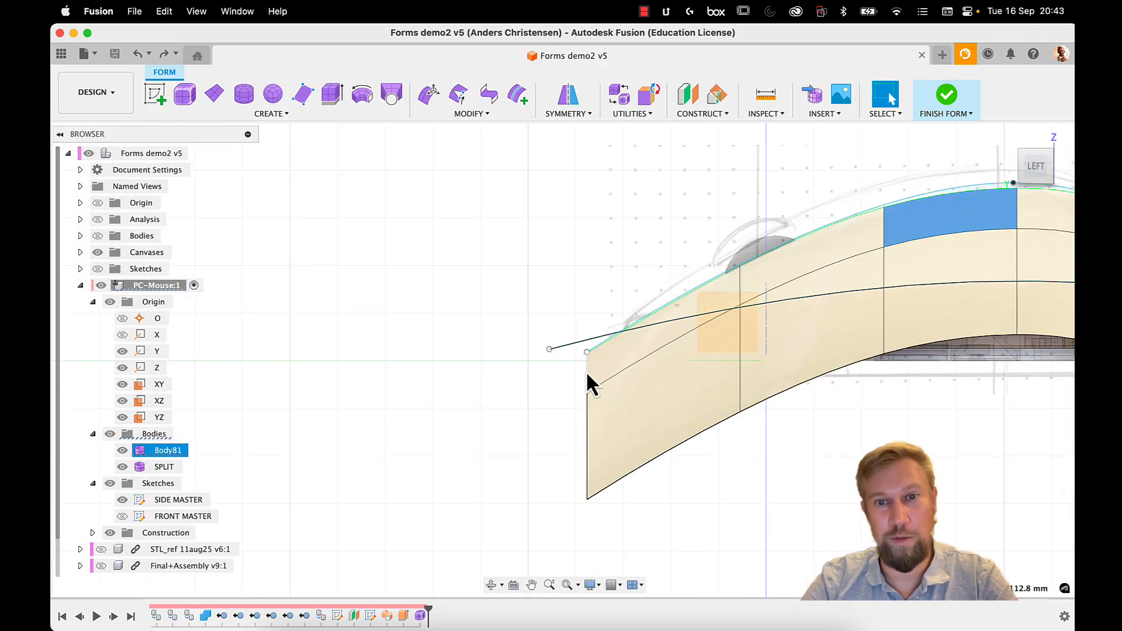
{"action": "left_click", "coordinate": [587, 383]}
{"action": "right_click", "coordinate": [588, 382]}
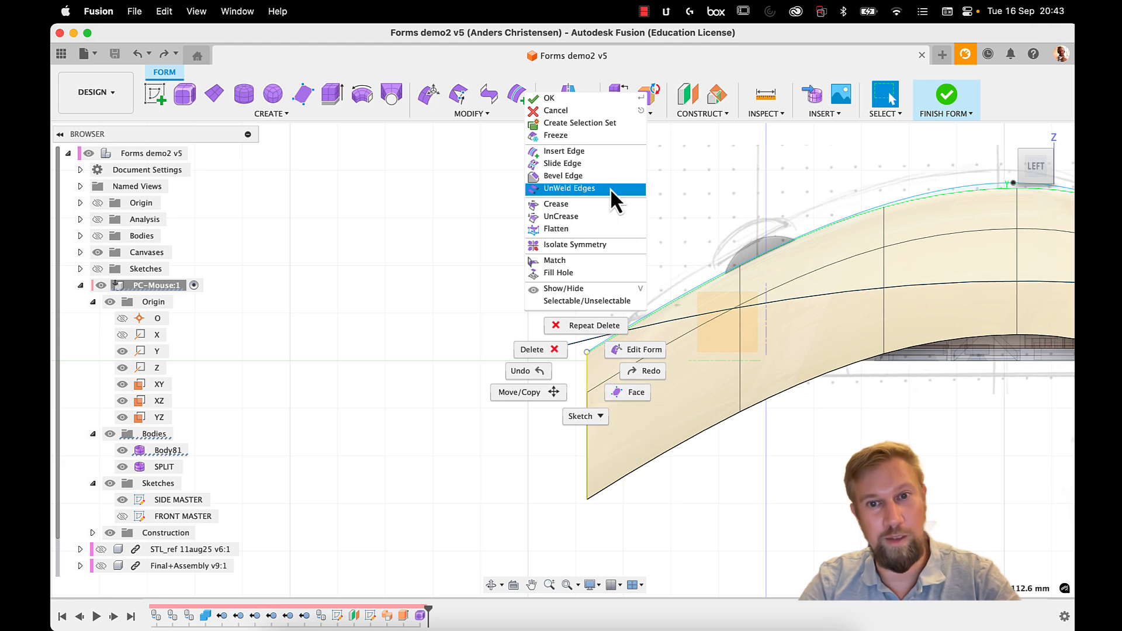
{"action": "left_click", "coordinate": [601, 153]}
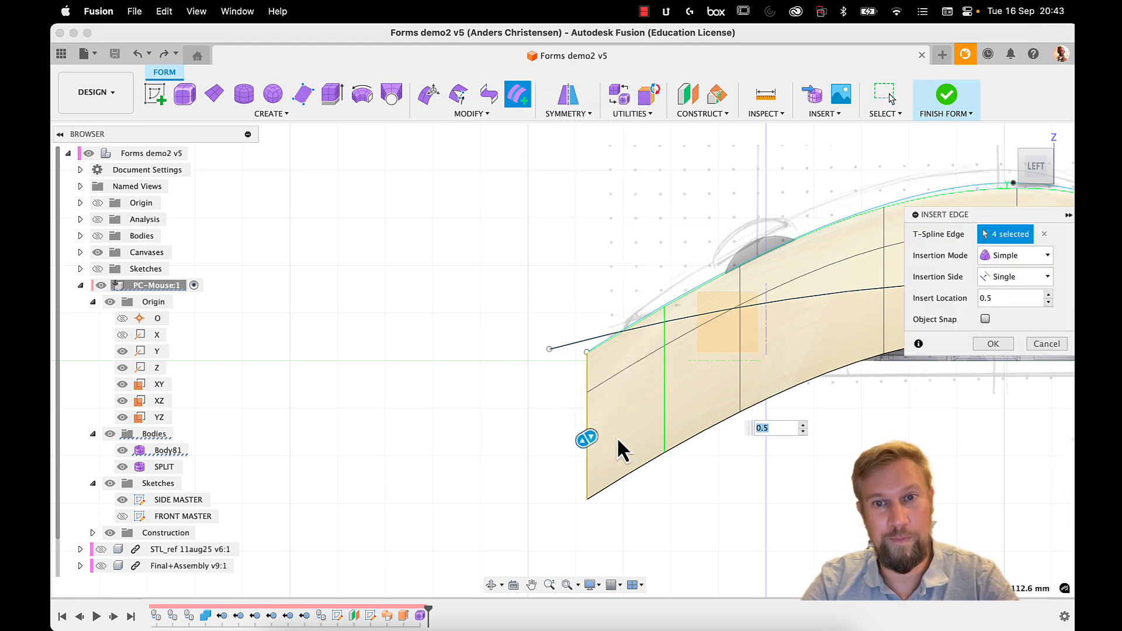
{"action": "left_click_drag", "start_coordinate": [587, 437], "coordinate": [532, 482]}
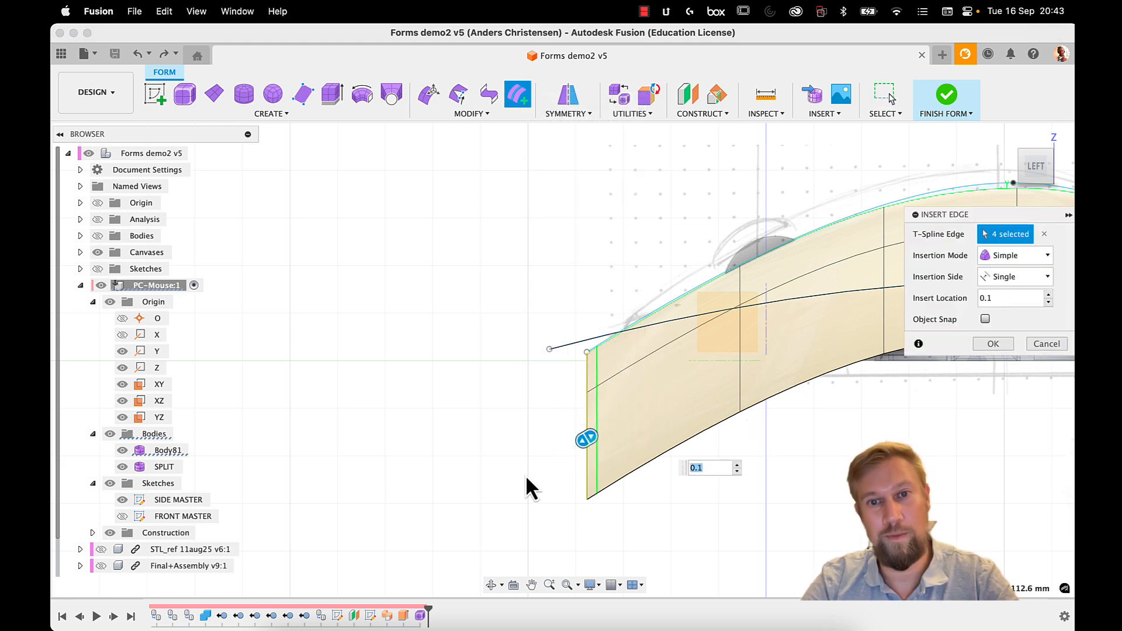
{"action": "key", "text": "Return"}
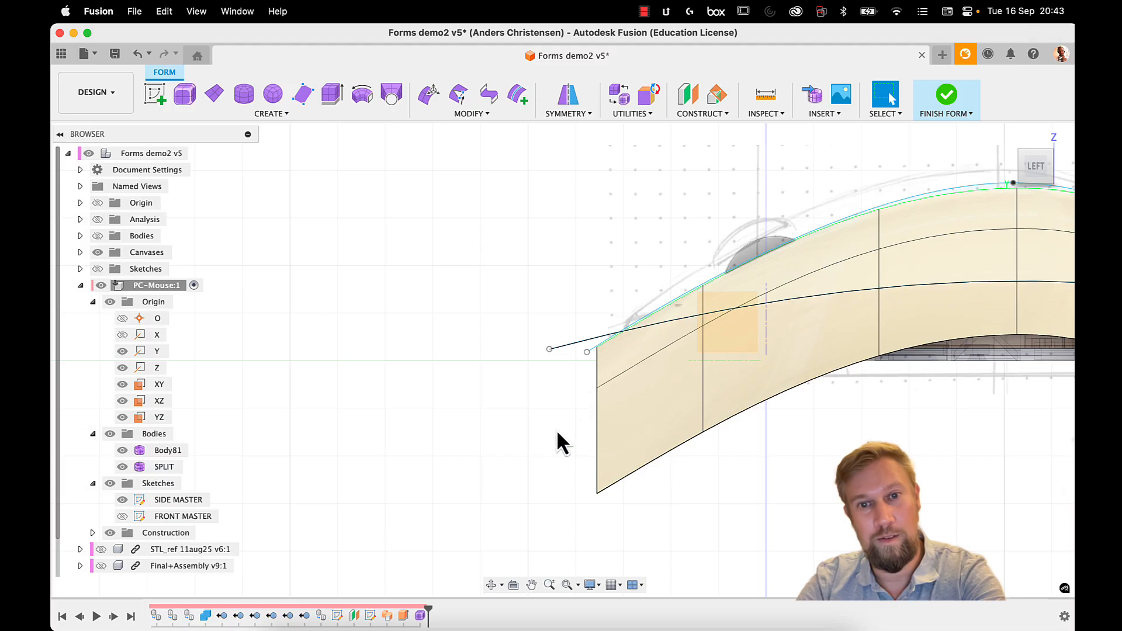
Step: Start editing the shell's form and select its outermost front edge loop with the selection filter accepting all entity types
{"action": "middle_click_drag", "start_coordinate": [661, 373], "coordinate": [616, 354]}
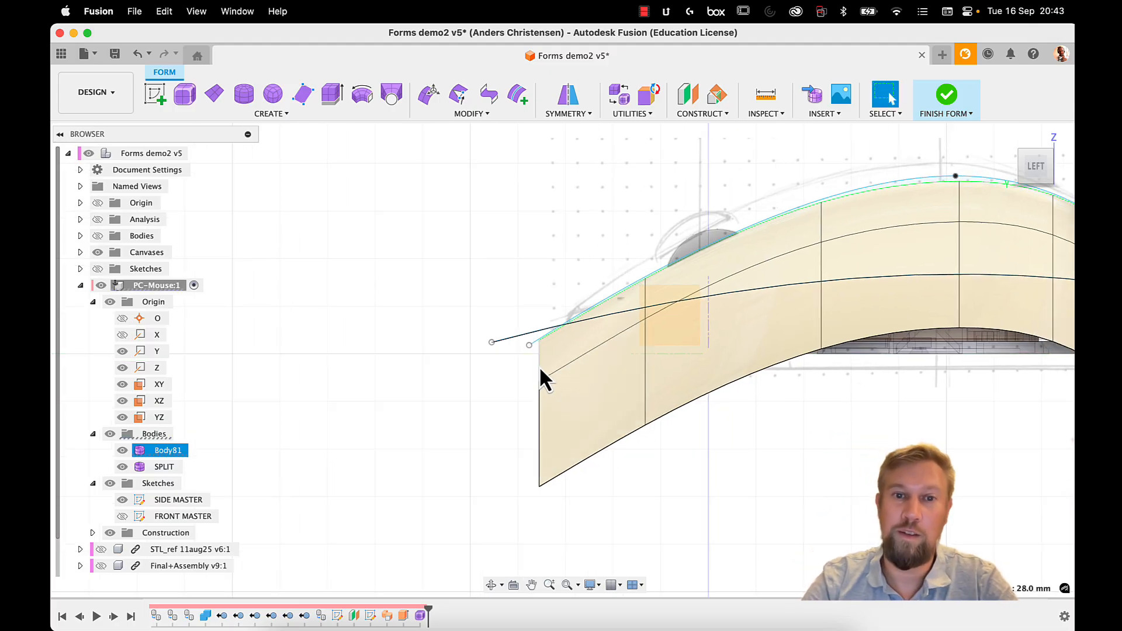
{"action": "middle_click_drag", "start_coordinate": [539, 368], "coordinate": [526, 440], "text": "shift"}
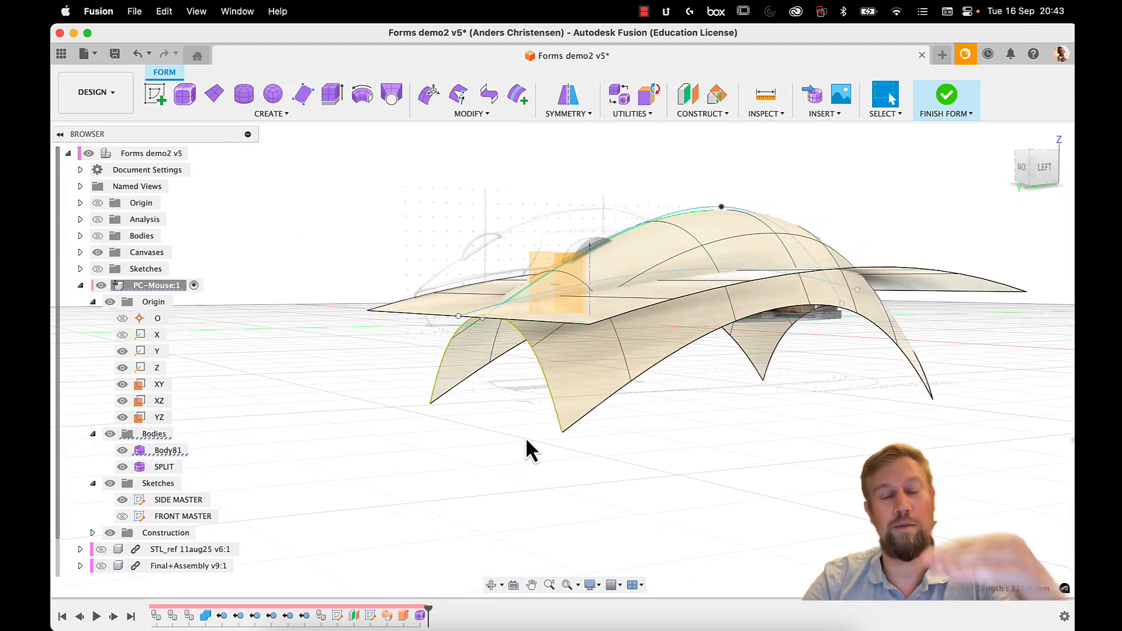
{"action": "scroll", "coordinate": [485, 319], "scroll_direction": "up", "scroll_amount": 2}
{"action": "middle_click_drag", "start_coordinate": [507, 375], "coordinate": [500, 341], "text": "shift"}
{"action": "right_click_drag", "start_coordinate": [499, 341], "coordinate": [485, 272]}
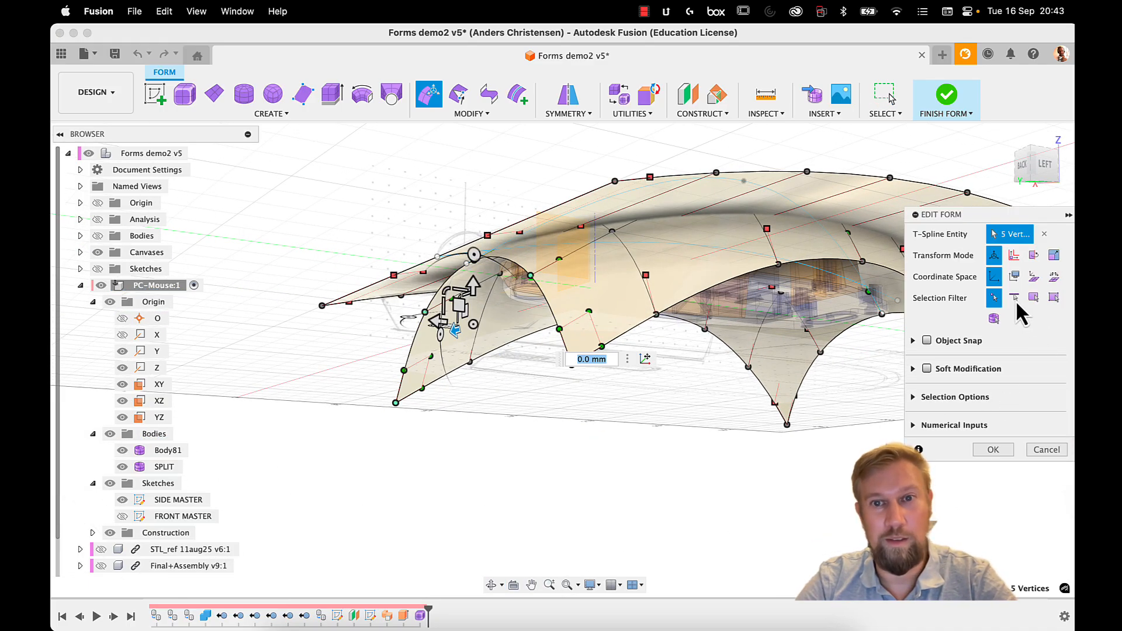
{"action": "left_click", "coordinate": [1054, 299]}
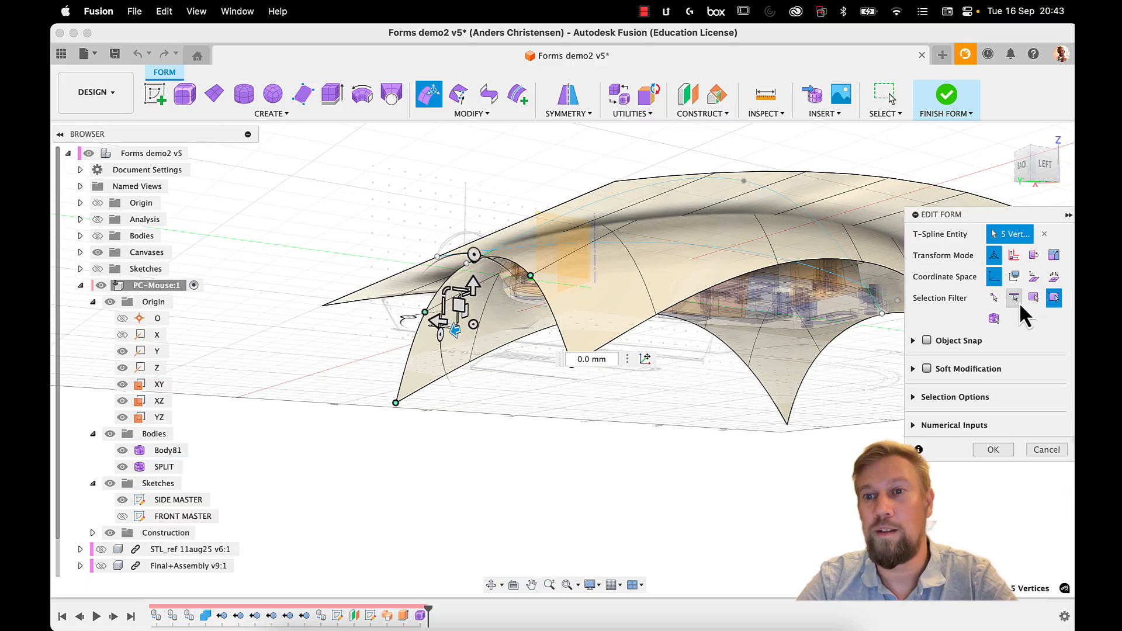
{"action": "left_click", "coordinate": [993, 319]}
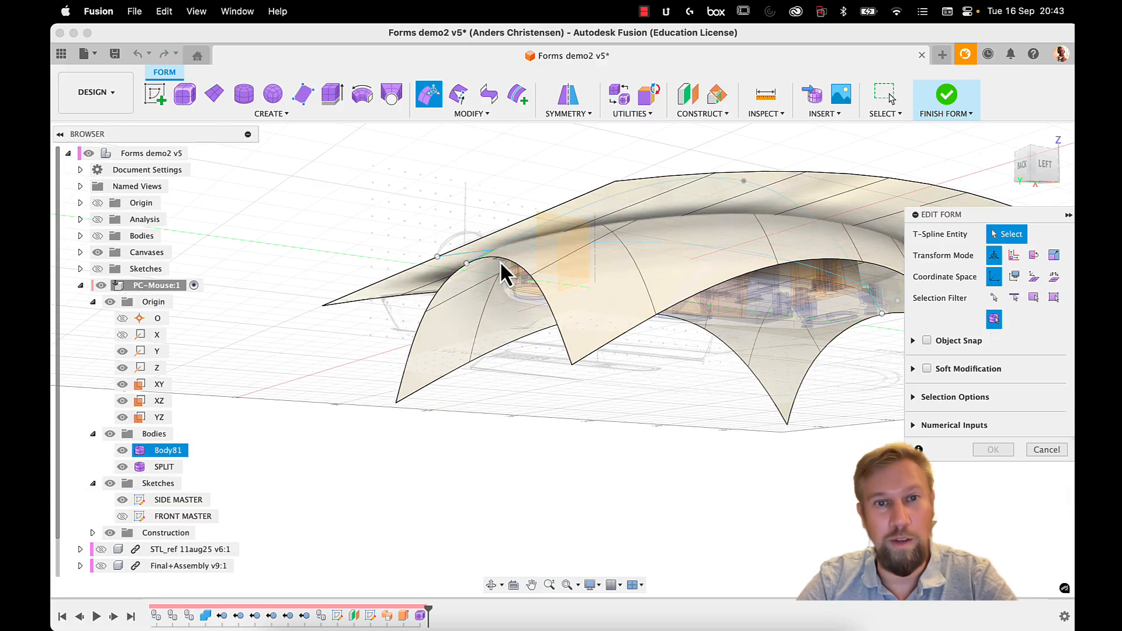
{"action": "left_click", "coordinate": [503, 259]}
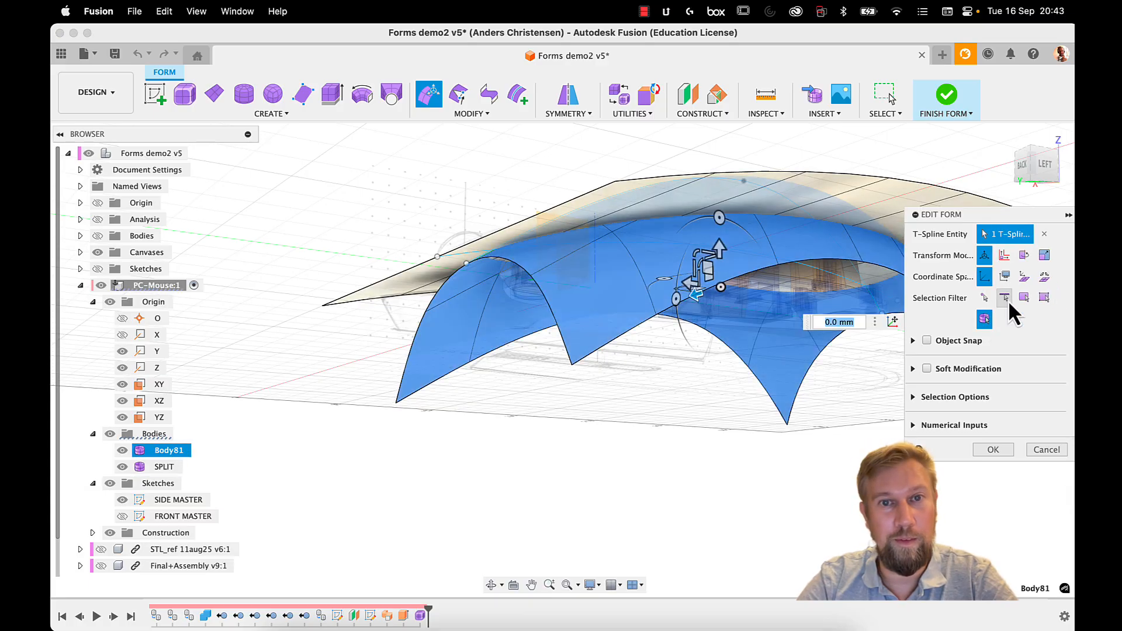
{"action": "left_click", "coordinate": [1044, 297]}
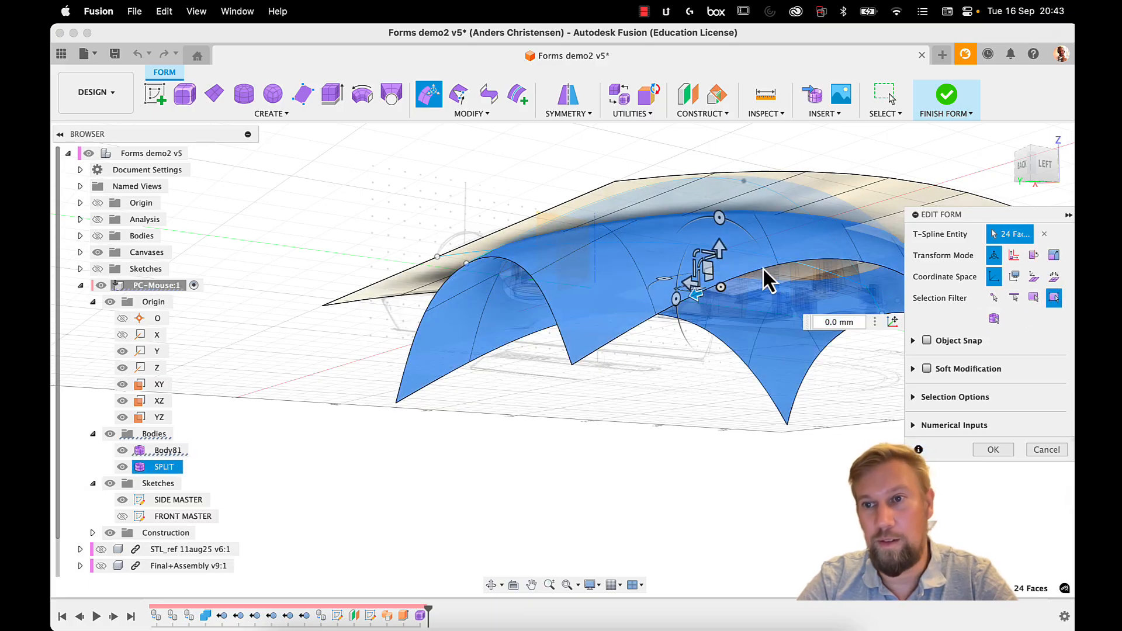
{"action": "double_click", "coordinate": [527, 273]}
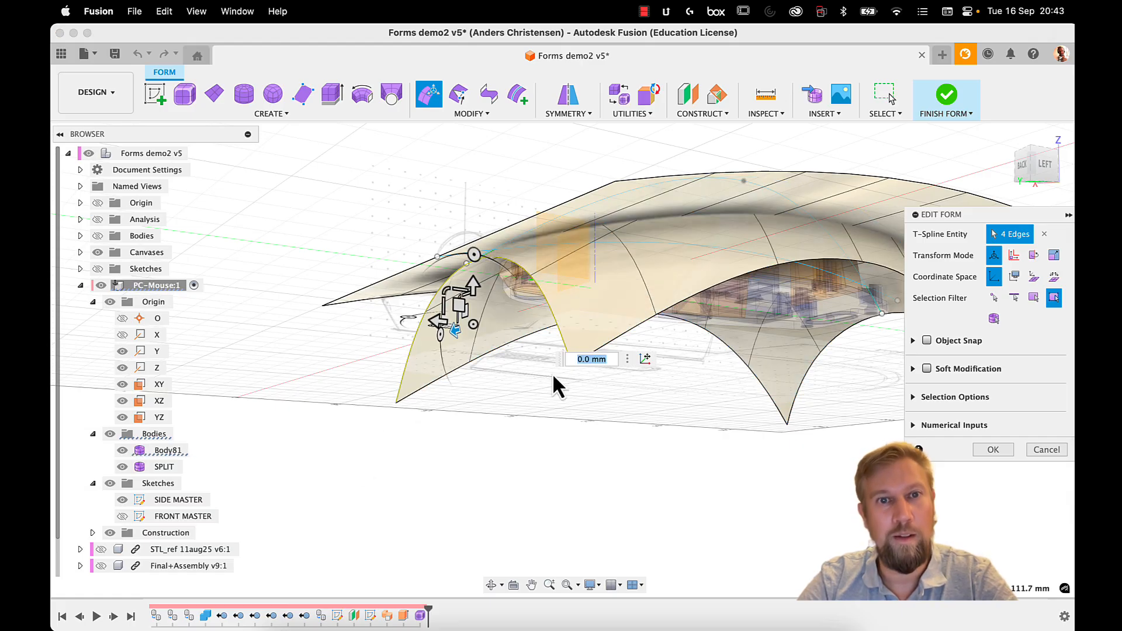
Step: Set the manipulator's pivot at the top midpoint of the shell's front edge loop
{"action": "mouse_move", "coordinate": [552, 372]}
{"action": "middle_mouse_down", "text": "shift"}
{"action": "mouse_move", "coordinate": [539, 377]}
{"action": "mouse_move", "coordinate": [558, 376]}
{"action": "middle_mouse_up", "text": "shift"}
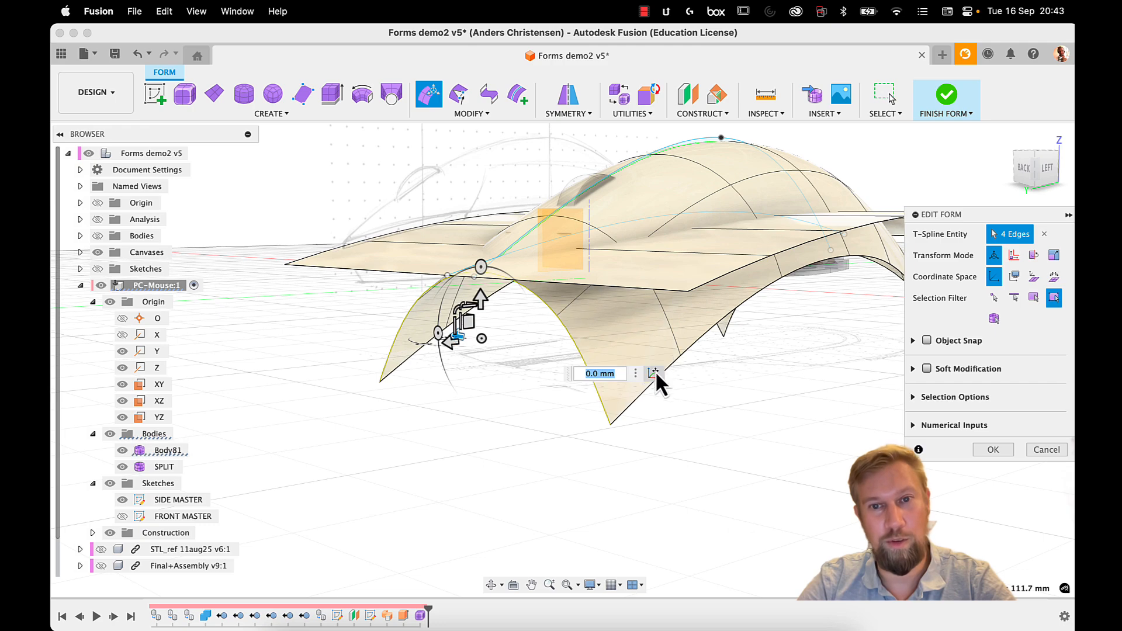
{"action": "left_click", "coordinate": [657, 375]}
{"action": "middle_click_drag", "start_coordinate": [517, 278], "coordinate": [474, 216], "text": "shift"}
{"action": "left_click", "coordinate": [472, 216]}
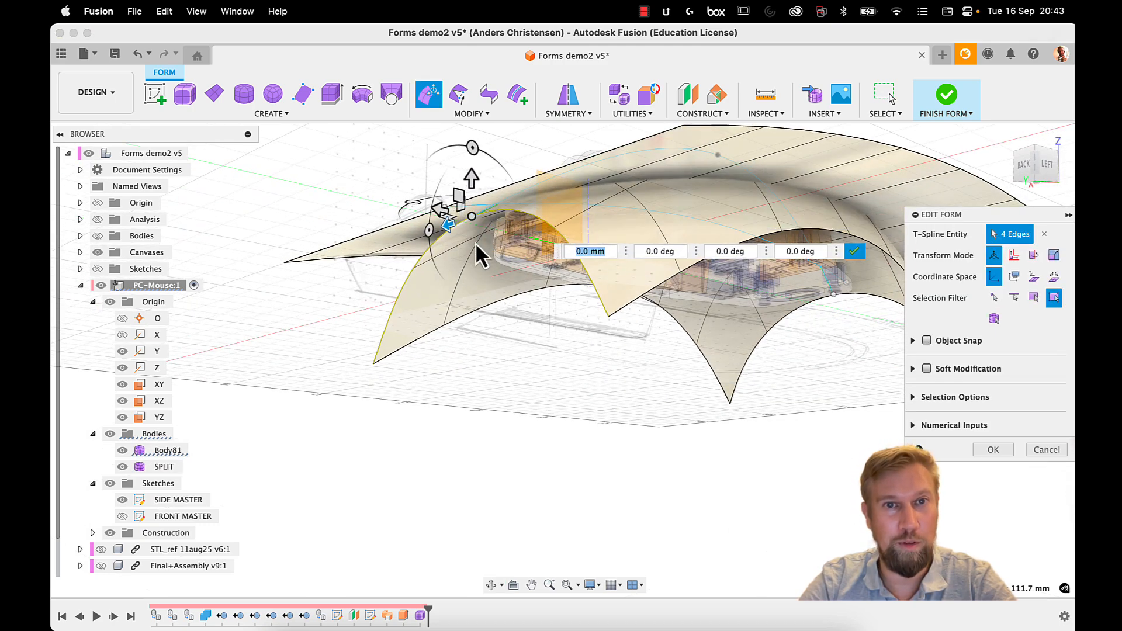
{"action": "left_click", "coordinate": [854, 251]}
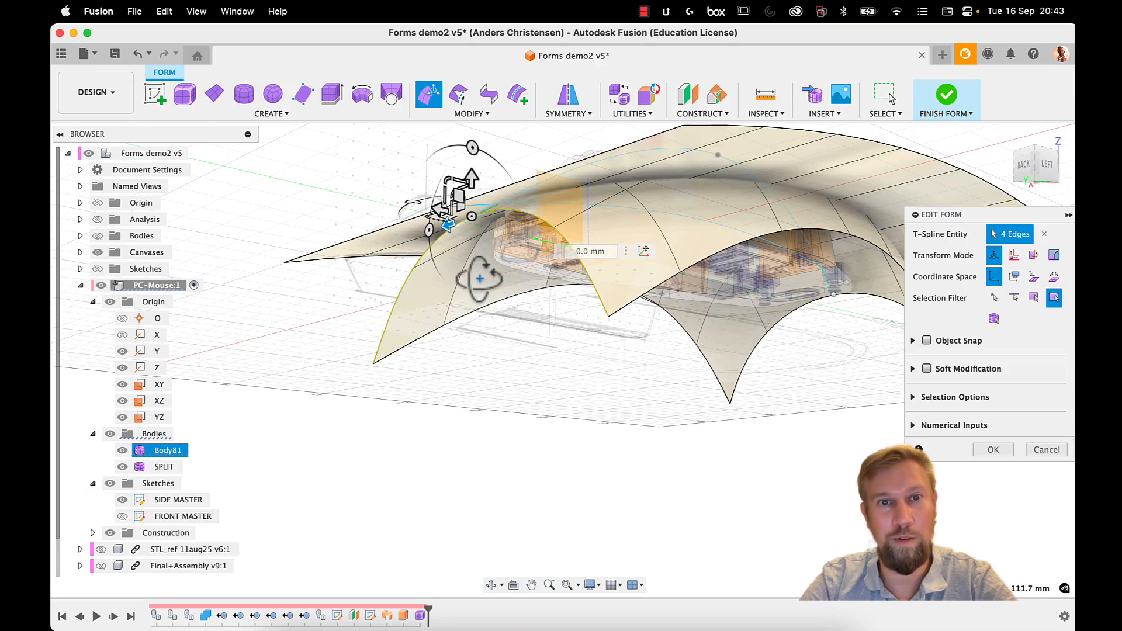
Step: Scale the shell's front edge loop vertically by 0.4 about the pivot, check the flattened front and apply the edit
{"action": "middle_click_drag", "start_coordinate": [446, 336], "coordinate": [597, 239], "text": "shift"}
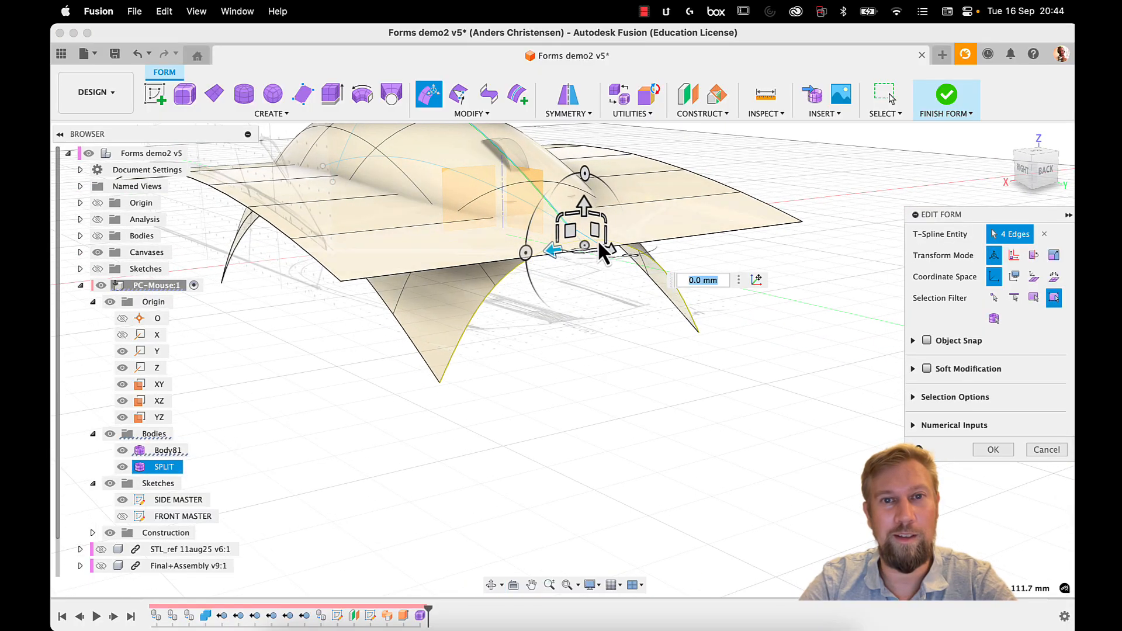
{"action": "type", "text": "0.5"}
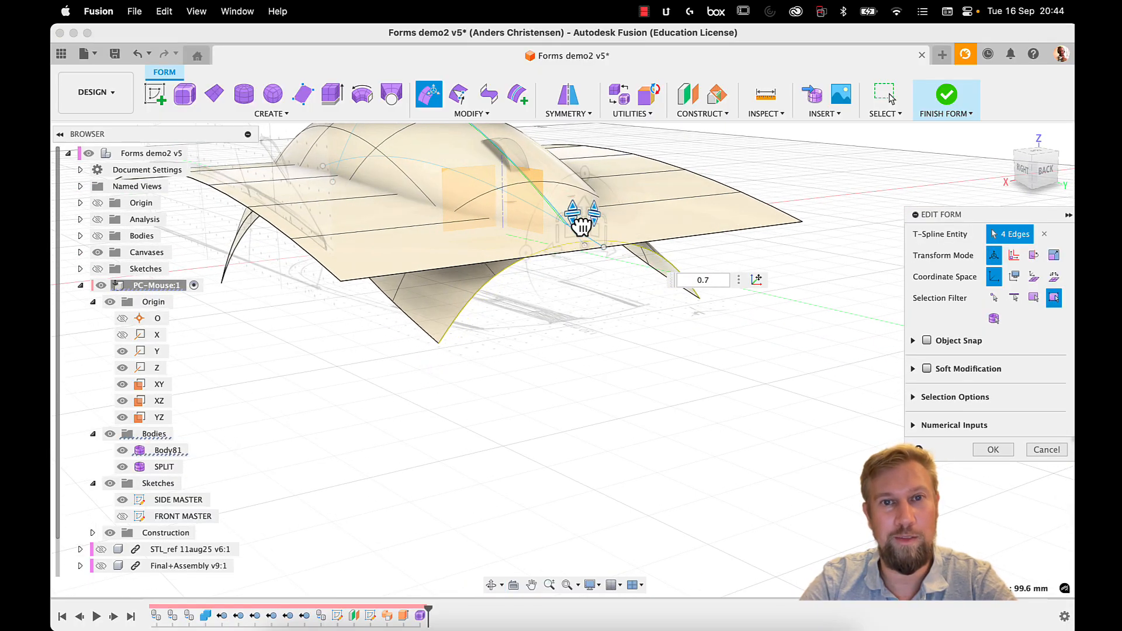
{"action": "key", "text": "BackSpace"}
{"action": "type", "text": "4"}
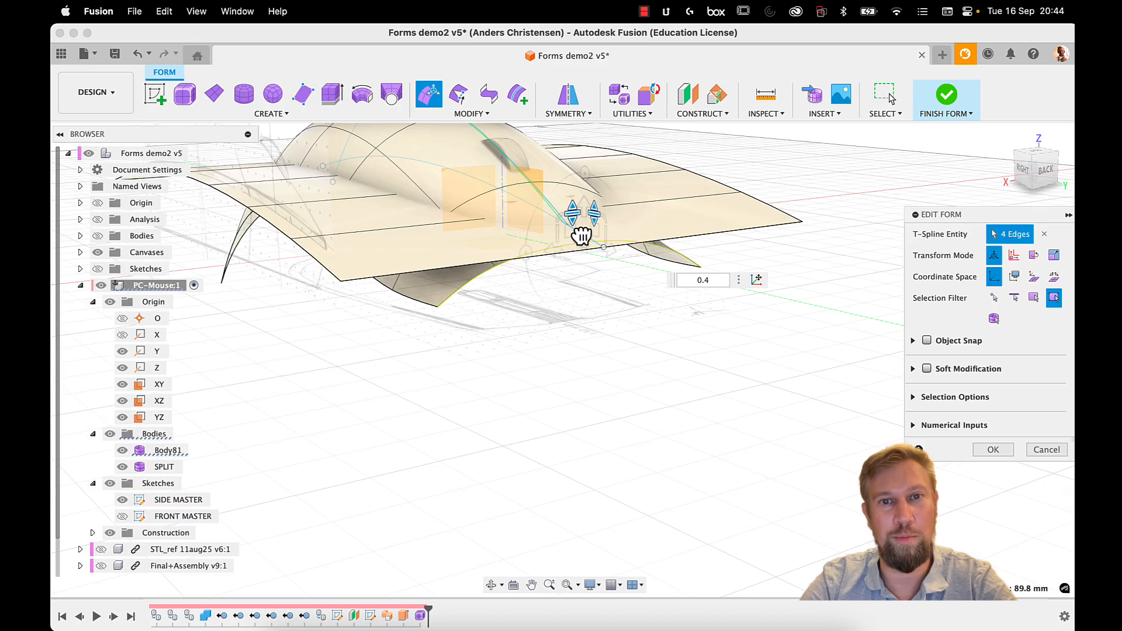
{"action": "key", "text": "Return"}
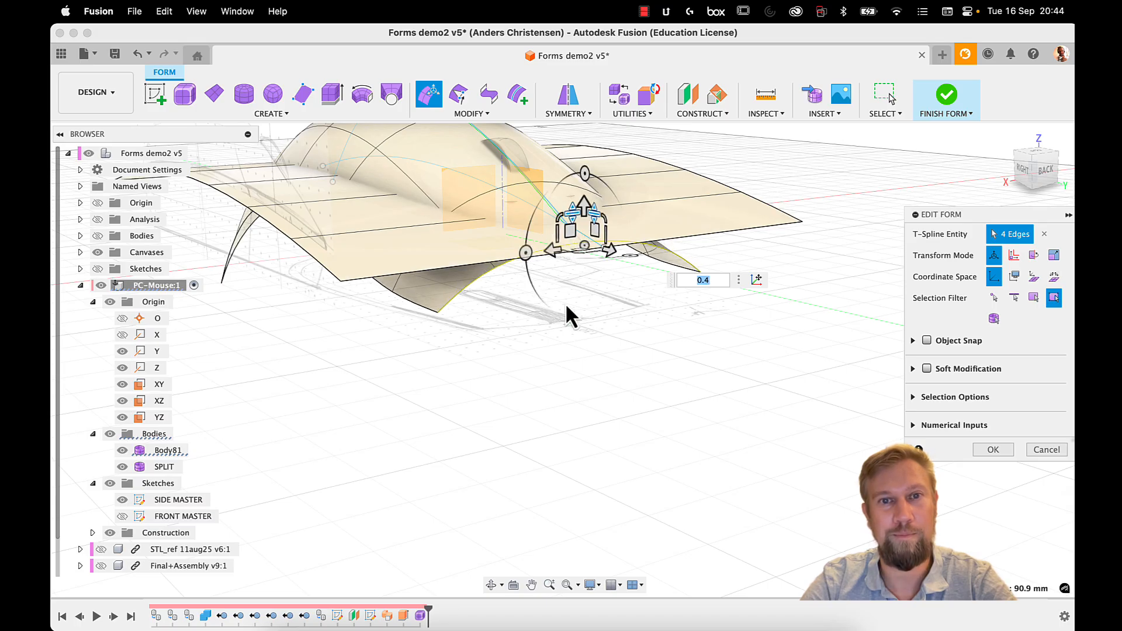
{"action": "left_click", "coordinate": [592, 285]}
{"action": "middle_click_drag", "start_coordinate": [602, 290], "coordinate": [583, 327], "text": "shift"}
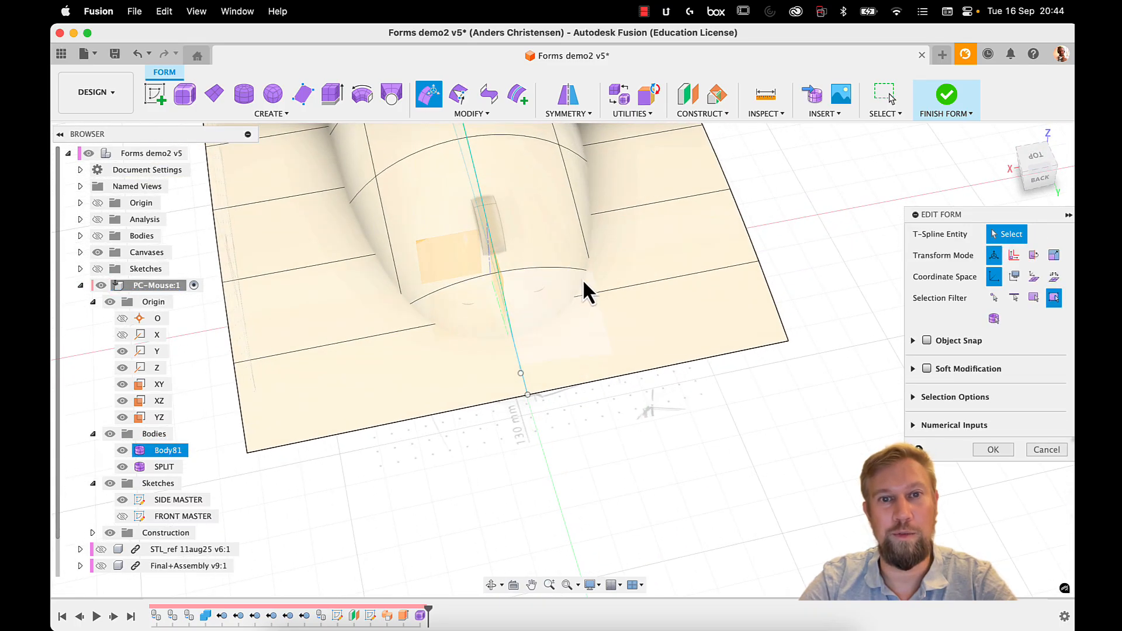
{"action": "mouse_move", "coordinate": [576, 283]}
{"action": "middle_mouse_down", "text": "shift"}
{"action": "mouse_move", "coordinate": [551, 351]}
{"action": "mouse_move", "coordinate": [580, 282]}
{"action": "middle_mouse_up", "text": "shift"}
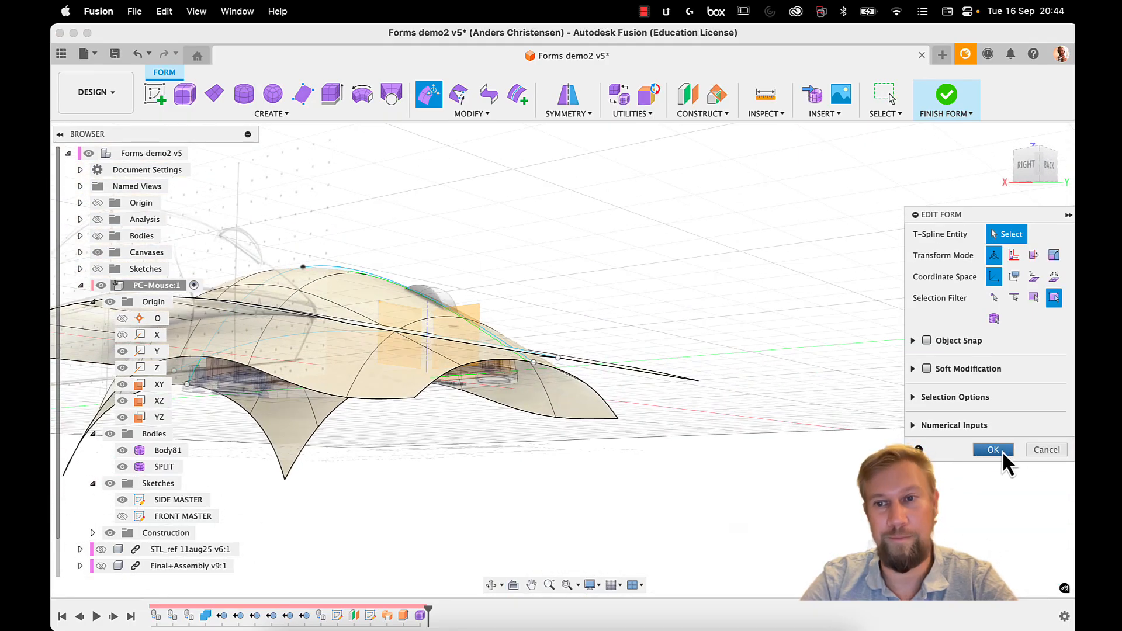
{"action": "left_click", "coordinate": [993, 450]}
Step: Start editing the shell's second edge loop from the front and set the pivot at its top midpoint
{"action": "middle_click_drag", "start_coordinate": [454, 401], "coordinate": [478, 403]}
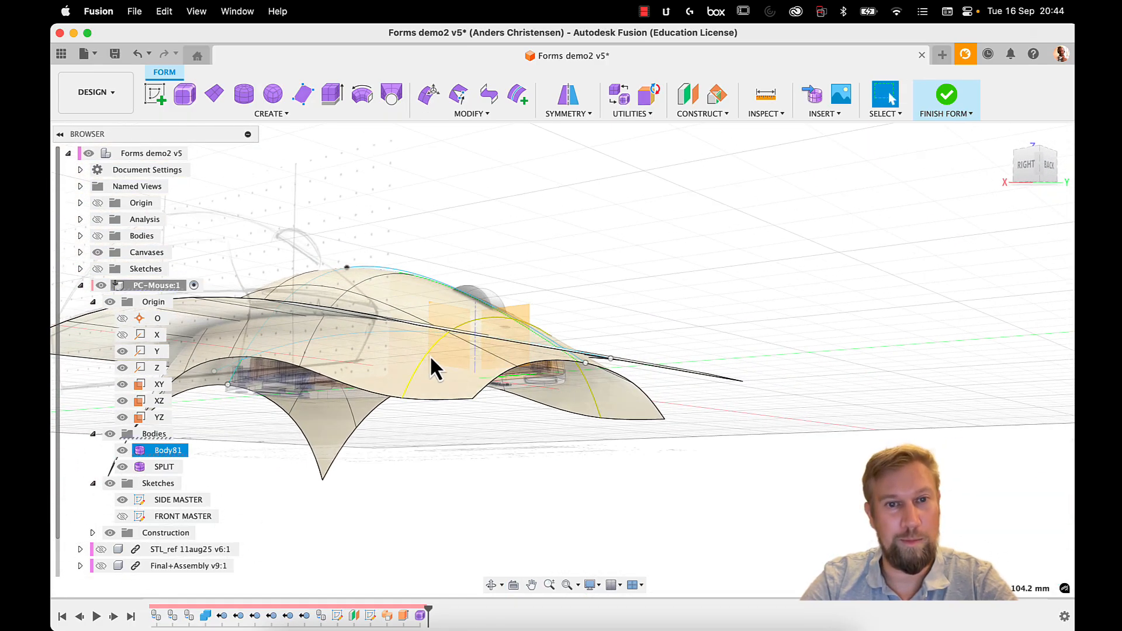
{"action": "middle_click_drag", "start_coordinate": [429, 355], "coordinate": [590, 365]}
{"action": "middle_click_drag", "start_coordinate": [661, 340], "coordinate": [647, 357], "text": "shift"}
{"action": "key", "text": "e"}
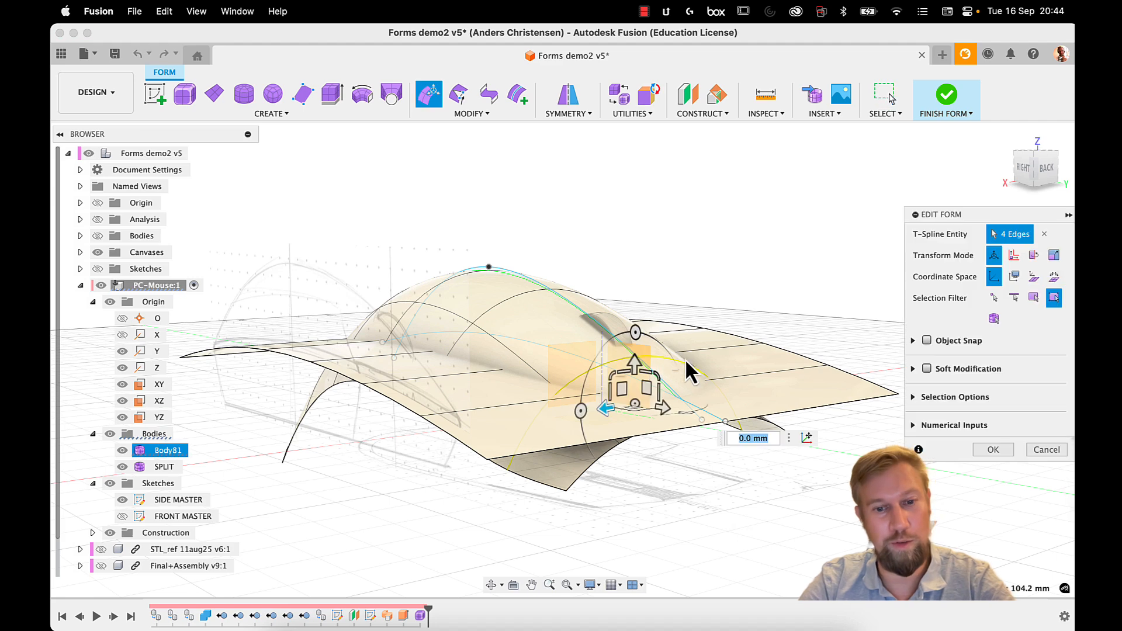
{"action": "left_click", "coordinate": [806, 438]}
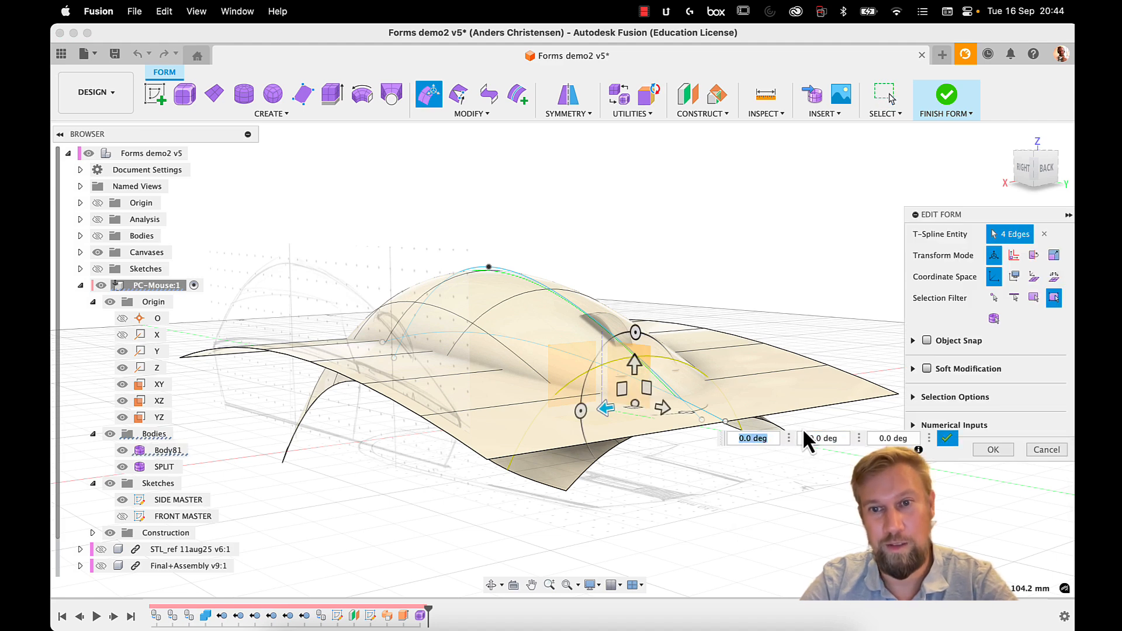
{"action": "left_click", "coordinate": [638, 357]}
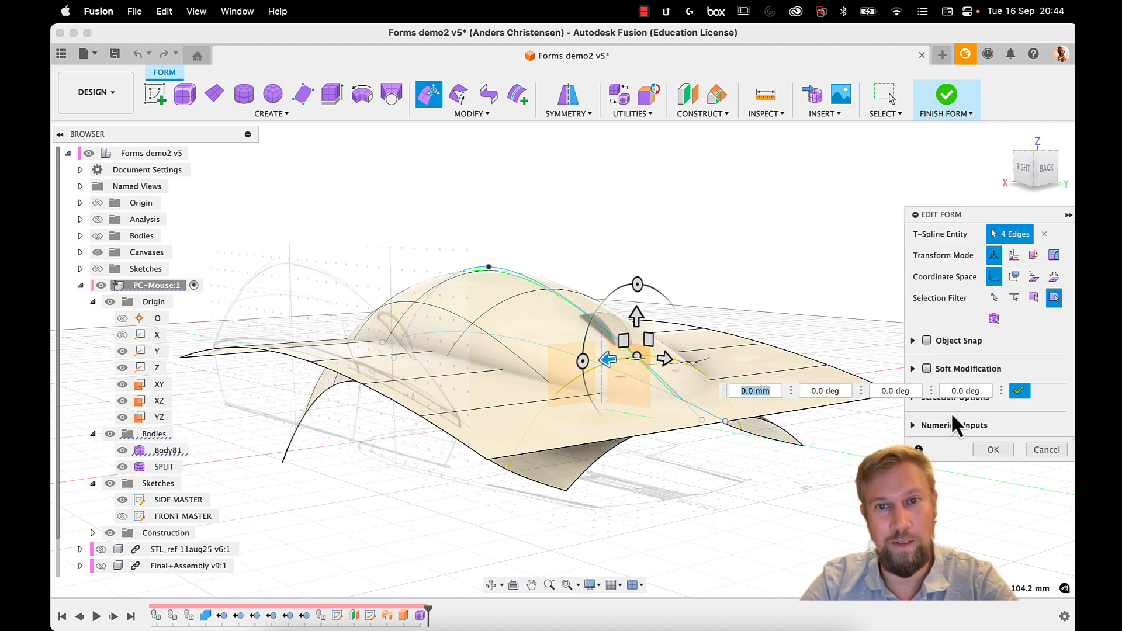
{"action": "left_click", "coordinate": [1020, 391]}
Step: Scale the second edge loop vertically by 0.5, check the shell from the top view and apply the edit
{"action": "mouse_move", "coordinate": [640, 327]}
{"action": "left_mouse_down"}
{"action": "mouse_move", "coordinate": [631, 322]}
{"action": "mouse_move", "coordinate": [634, 342]}
{"action": "left_mouse_up"}
{"action": "middle_click_drag", "start_coordinate": [717, 293], "coordinate": [707, 308], "text": "shift"}
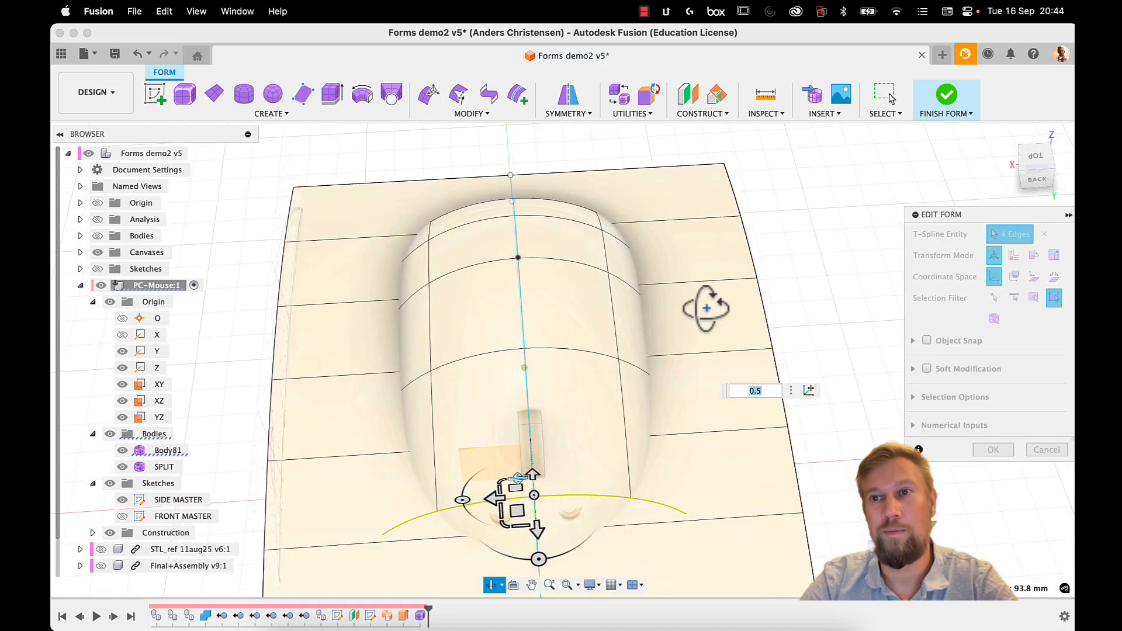
{"action": "left_click", "coordinate": [1036, 165]}
{"action": "scroll", "coordinate": [573, 299], "scroll_direction": "down", "scroll_amount": 6}
{"action": "middle_click_drag", "start_coordinate": [578, 263], "coordinate": [582, 371]}
{"action": "scroll", "coordinate": [583, 246], "scroll_direction": "up", "scroll_amount": 2}
{"action": "left_click", "coordinate": [993, 449]}
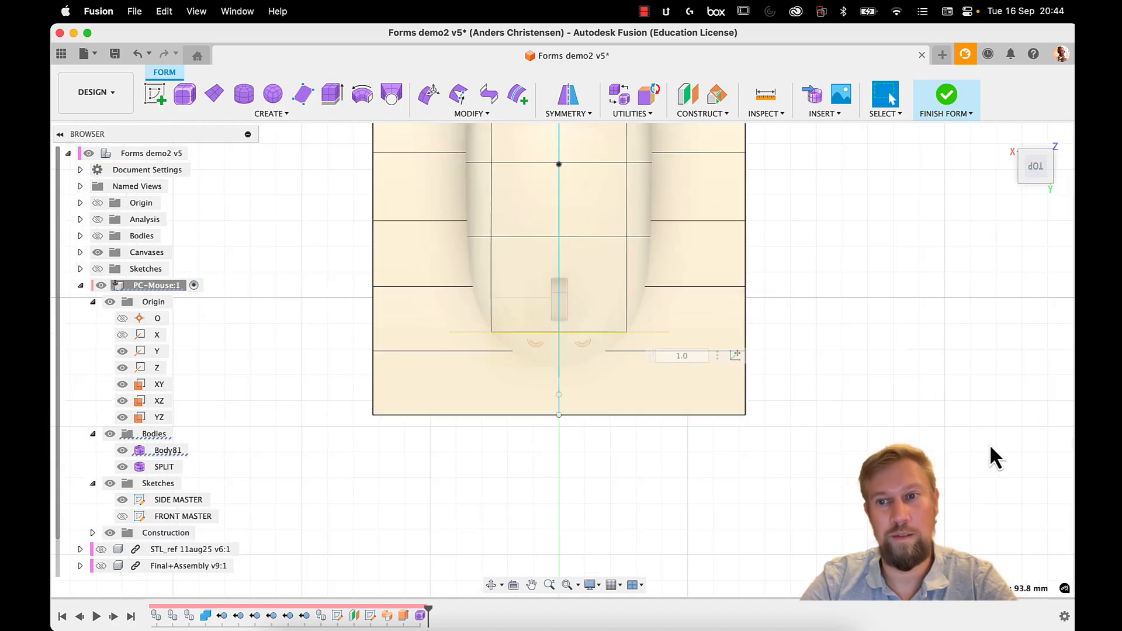
Step: Apply a red appearance to the SPLIT surface and view the shell's outline from the top
{"action": "key", "text": "a"}
{"action": "left_click_drag", "start_coordinate": [865, 273], "coordinate": [723, 356]}
{"action": "left_click", "coordinate": [1021, 602]}
{"action": "middle_click_drag", "start_coordinate": [747, 388], "coordinate": [970, 245], "text": "shift"}
{"action": "left_click", "coordinate": [1035, 166]}
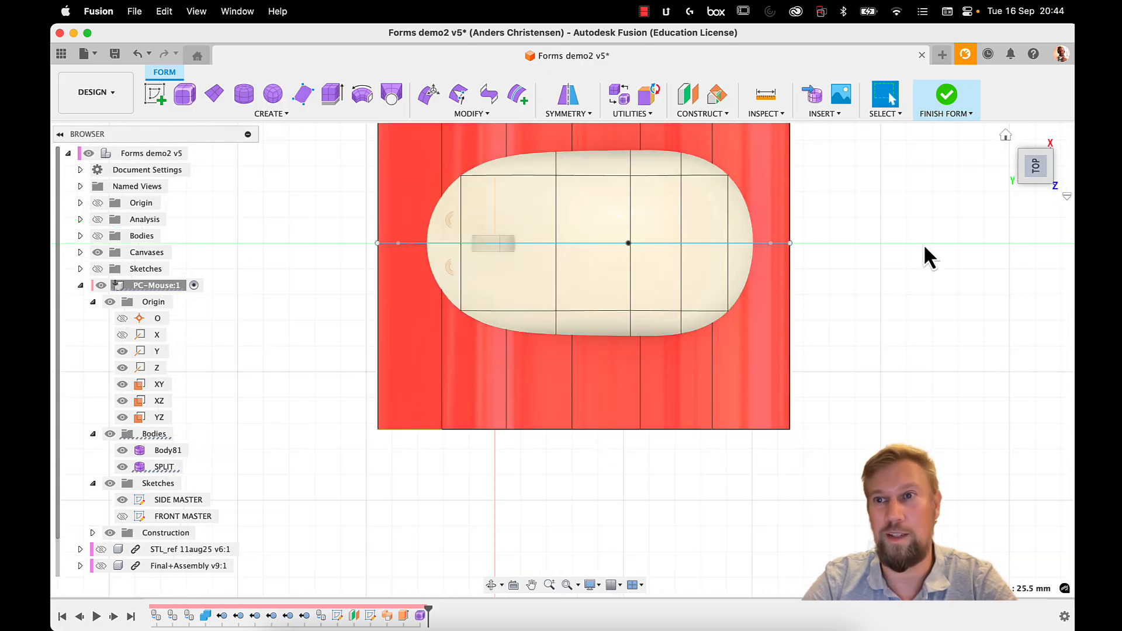
Step: Expand the canvases and move the top canvas 83.1 mm upward above the shell, viewing it from the top
{"action": "left_click", "coordinate": [88, 254]}
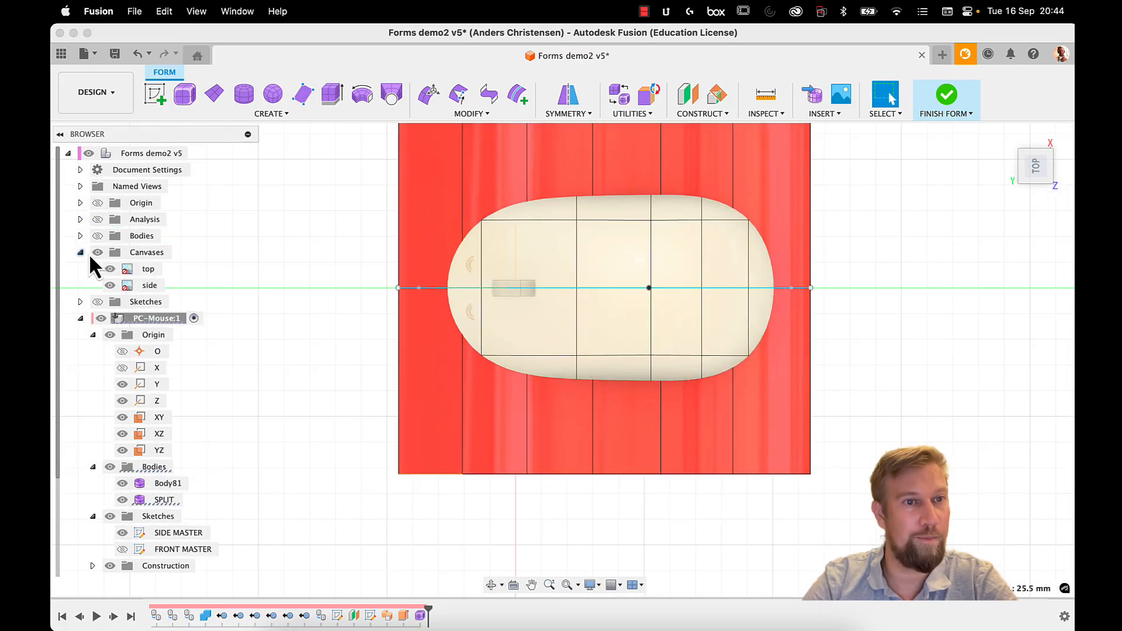
{"action": "left_click", "coordinate": [89, 253]}
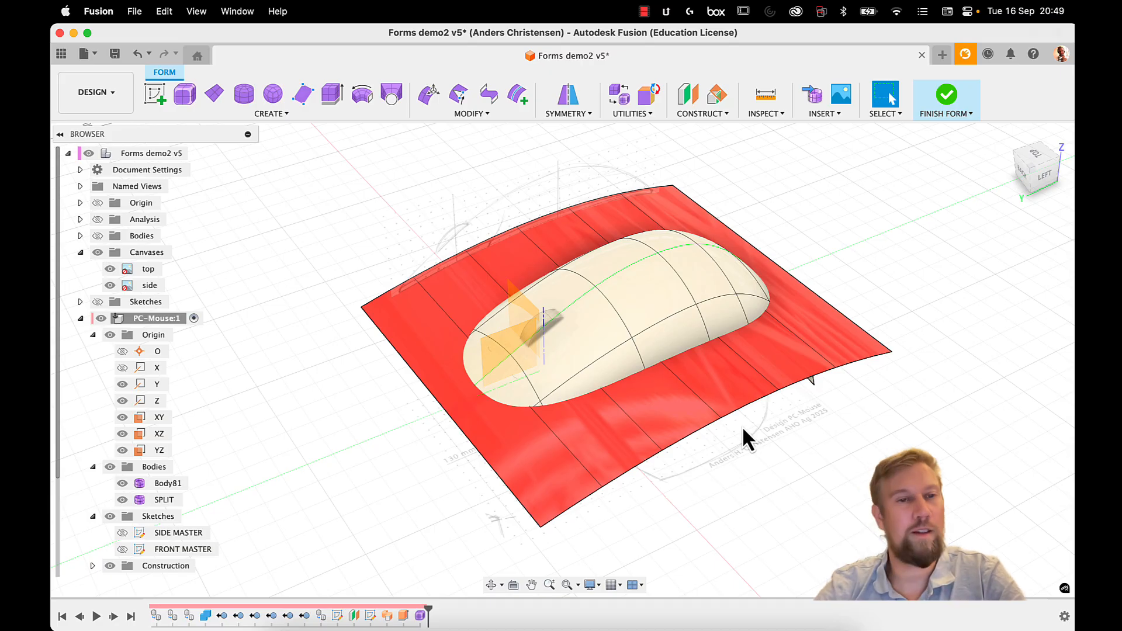
{"action": "left_click", "coordinate": [529, 320]}
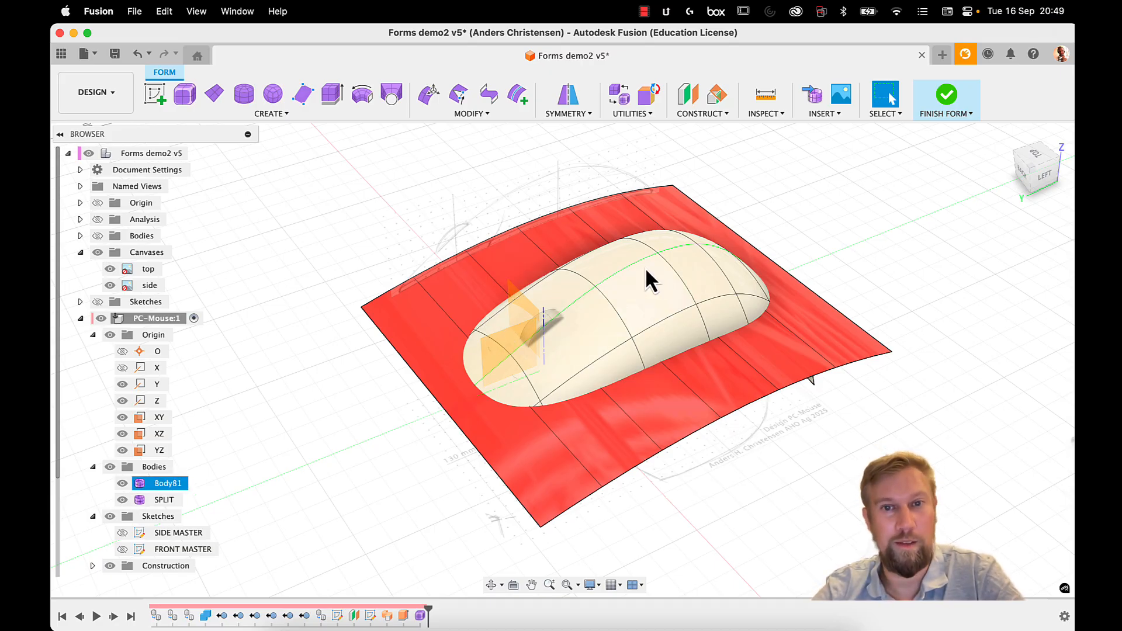
{"action": "middle_click_drag", "start_coordinate": [728, 430], "coordinate": [732, 412], "text": "shift"}
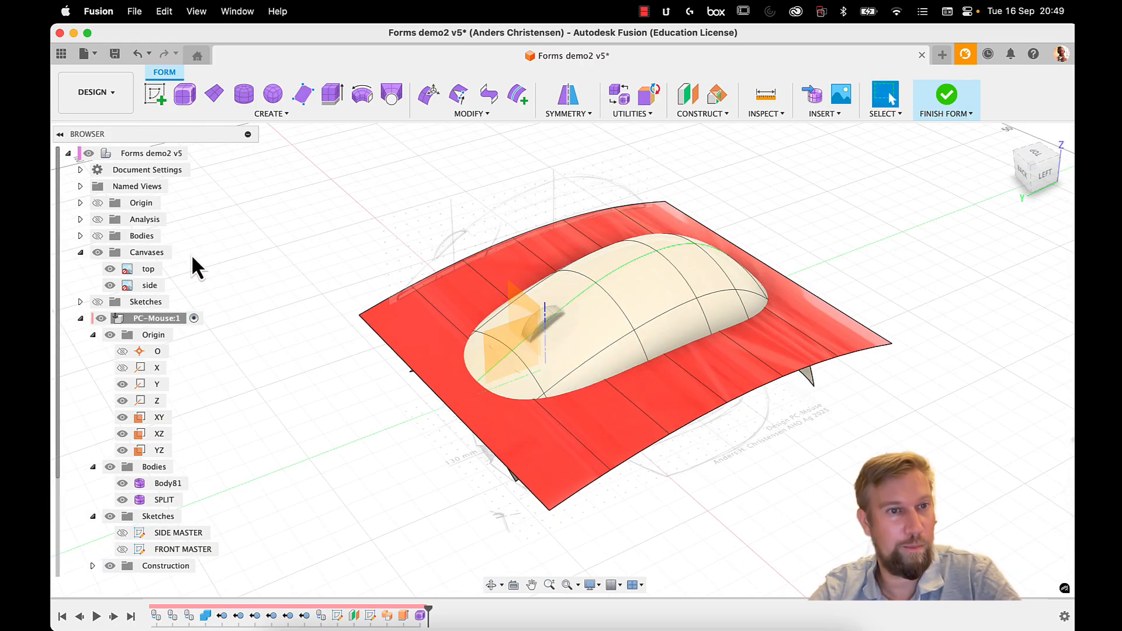
{"action": "left_click", "coordinate": [148, 268]}
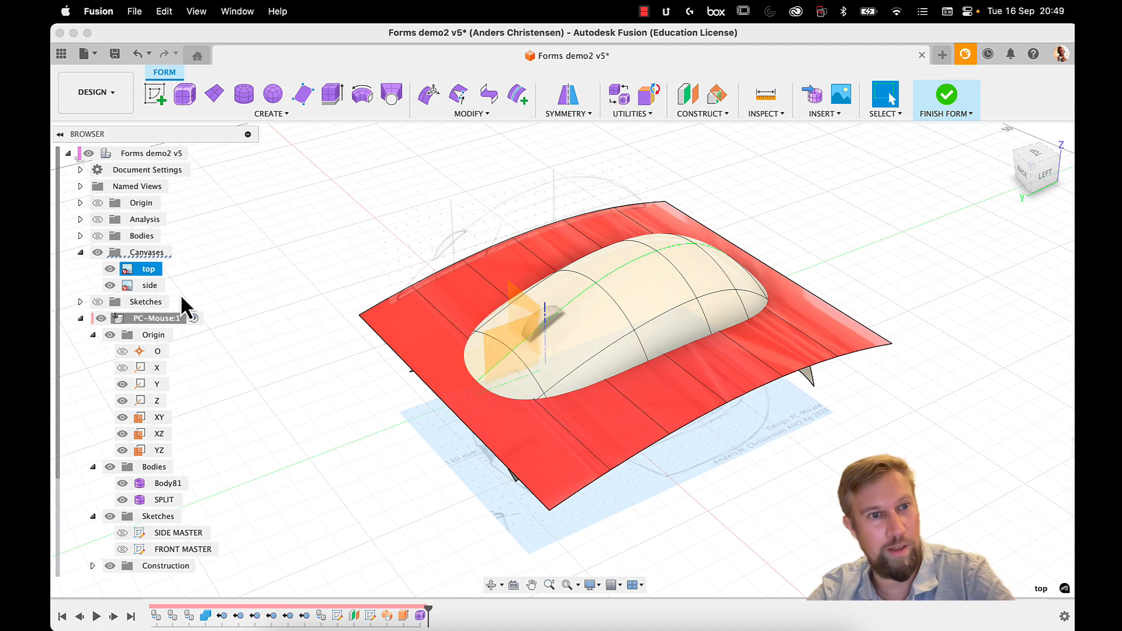
{"action": "key", "text": "m"}
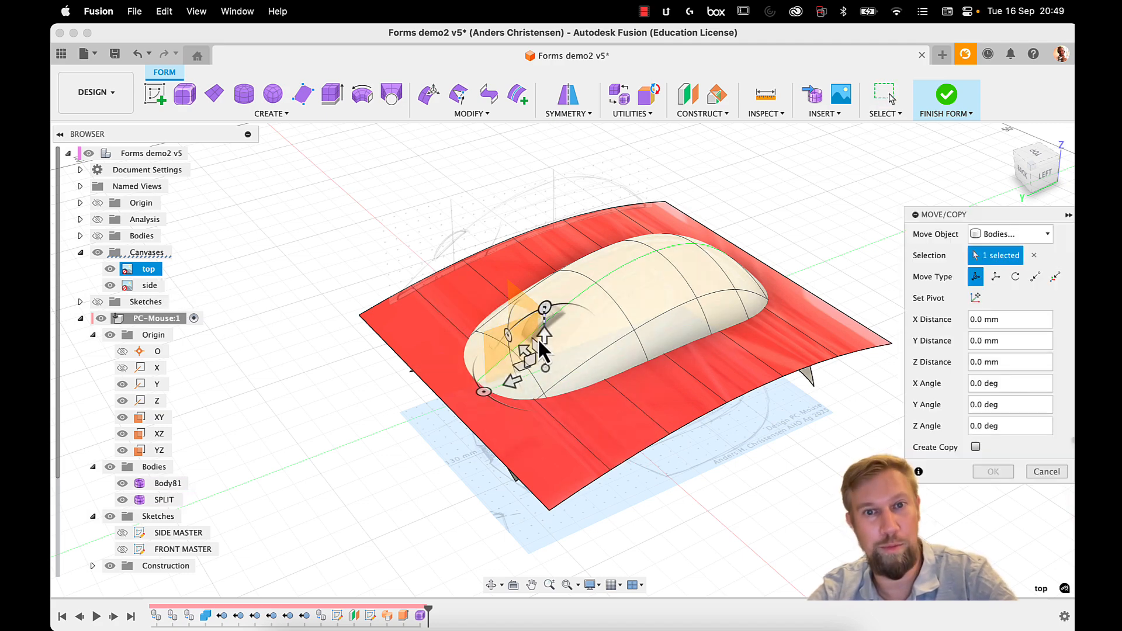
{"action": "left_click_drag", "start_coordinate": [537, 337], "coordinate": [526, 148]}
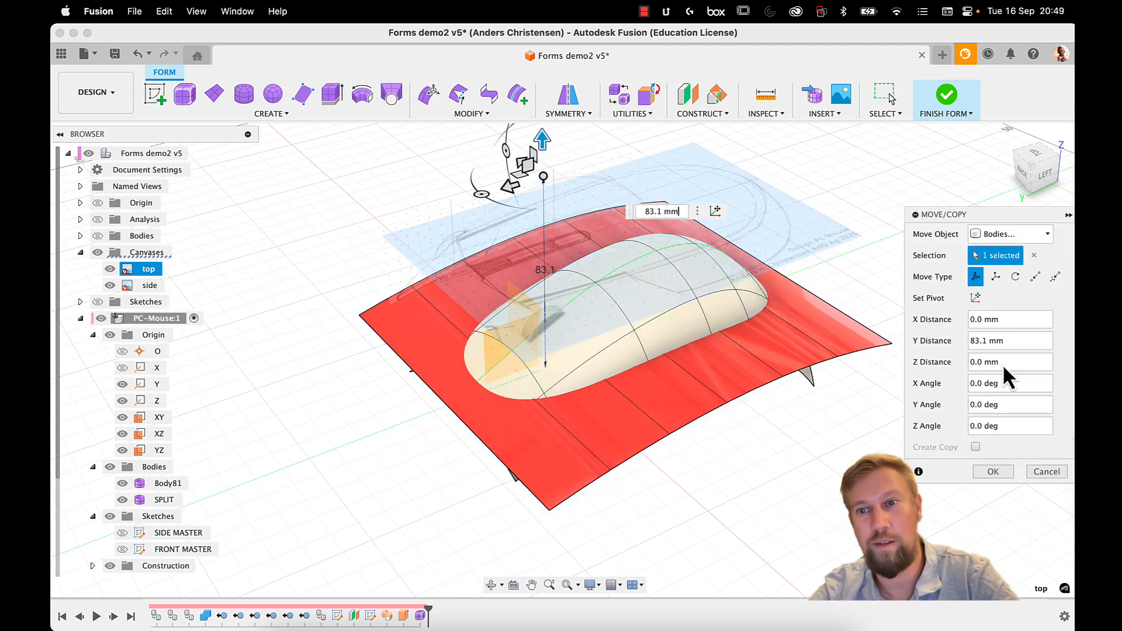
{"action": "left_click", "coordinate": [994, 472]}
{"action": "left_click", "coordinate": [1034, 163]}
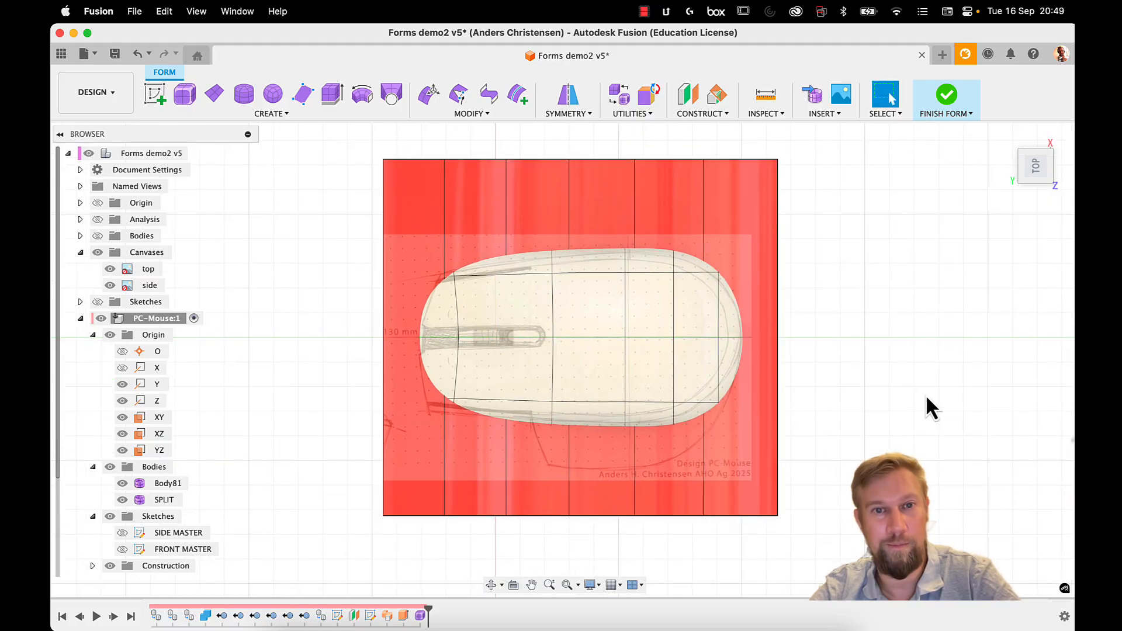
Step: Compare the shell's outline with the top canvas sketch and switch the bodies to box display
{"action": "scroll", "coordinate": [444, 283], "scroll_direction": "up", "scroll_amount": 3}
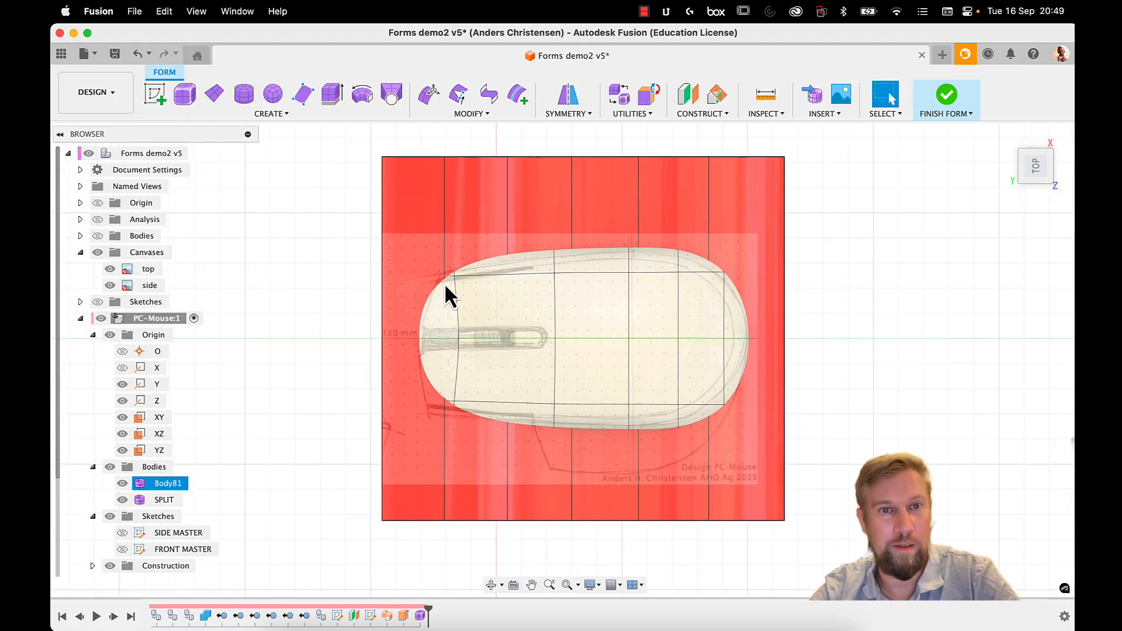
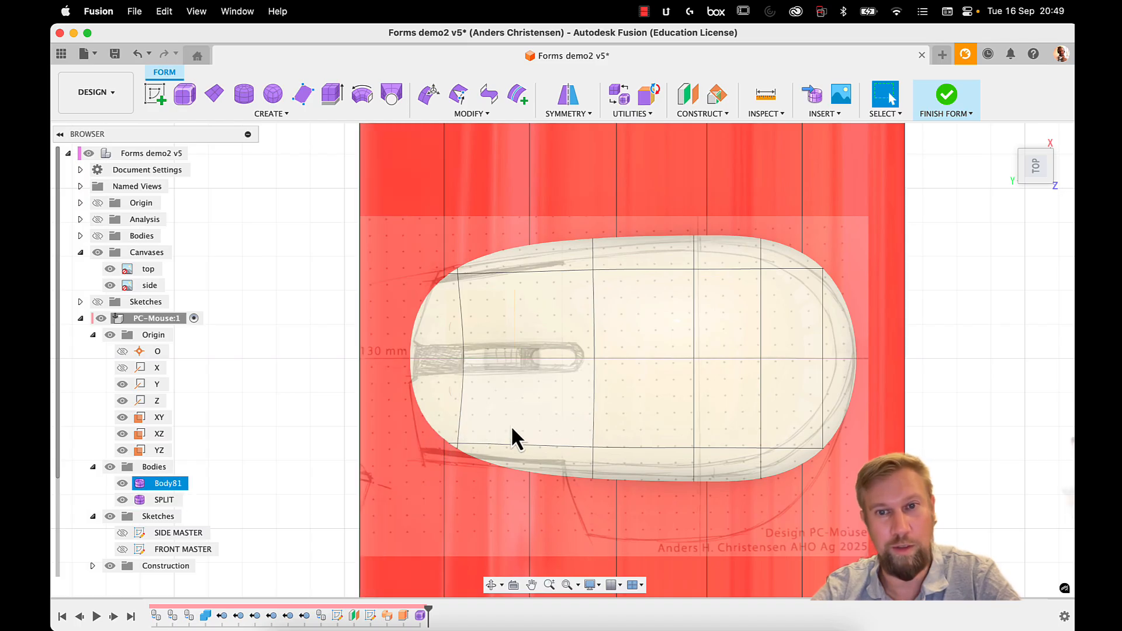
{"action": "middle_click_drag", "start_coordinate": [647, 413], "coordinate": [627, 338], "text": "shift"}
{"action": "key", "text": "ctrl+1"}
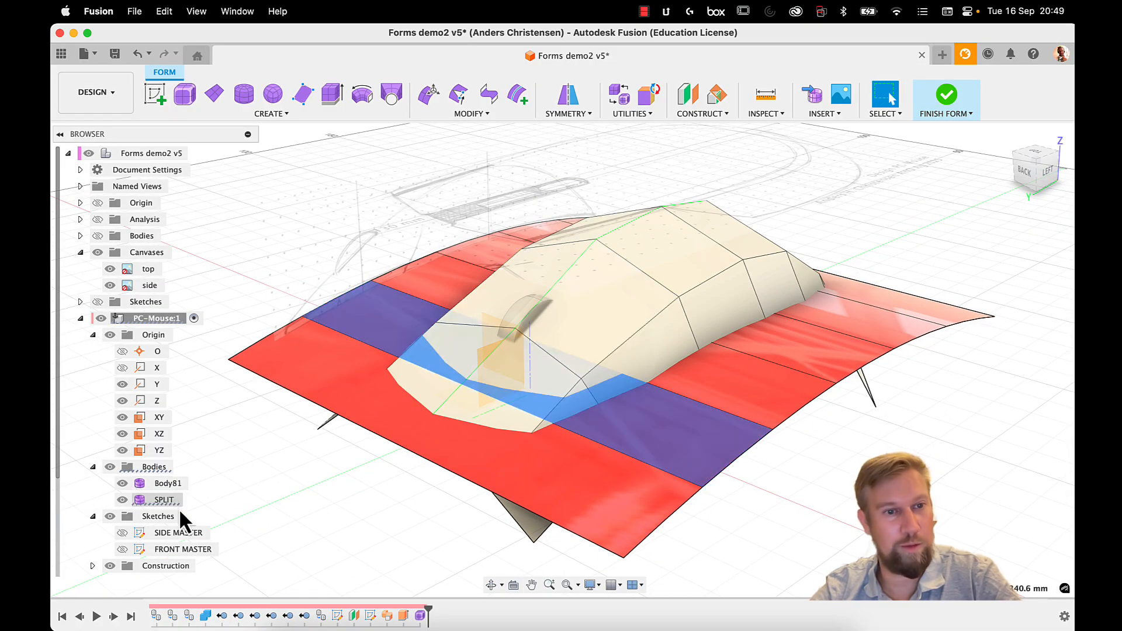
Step: Hide the SPLIT surface and check the lengthwise edge loop on the box-displayed shell
{"action": "left_click", "coordinate": [134, 498]}
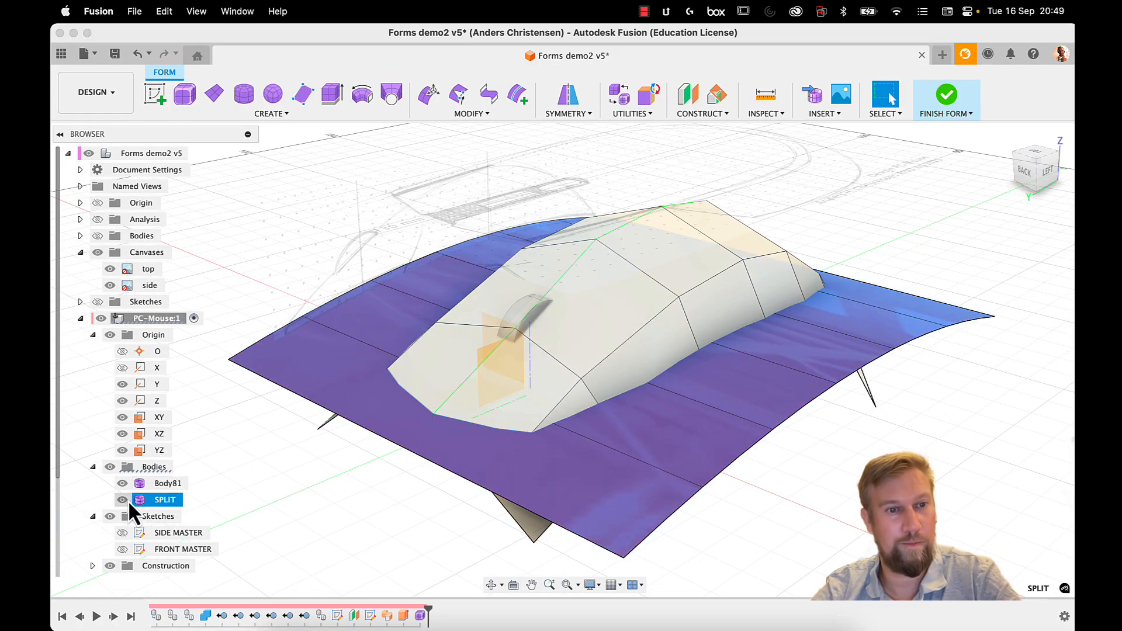
{"action": "left_click", "coordinate": [124, 500]}
{"action": "left_click", "coordinate": [283, 513]}
{"action": "middle_click_drag", "start_coordinate": [546, 471], "coordinate": [588, 462], "text": "shift"}
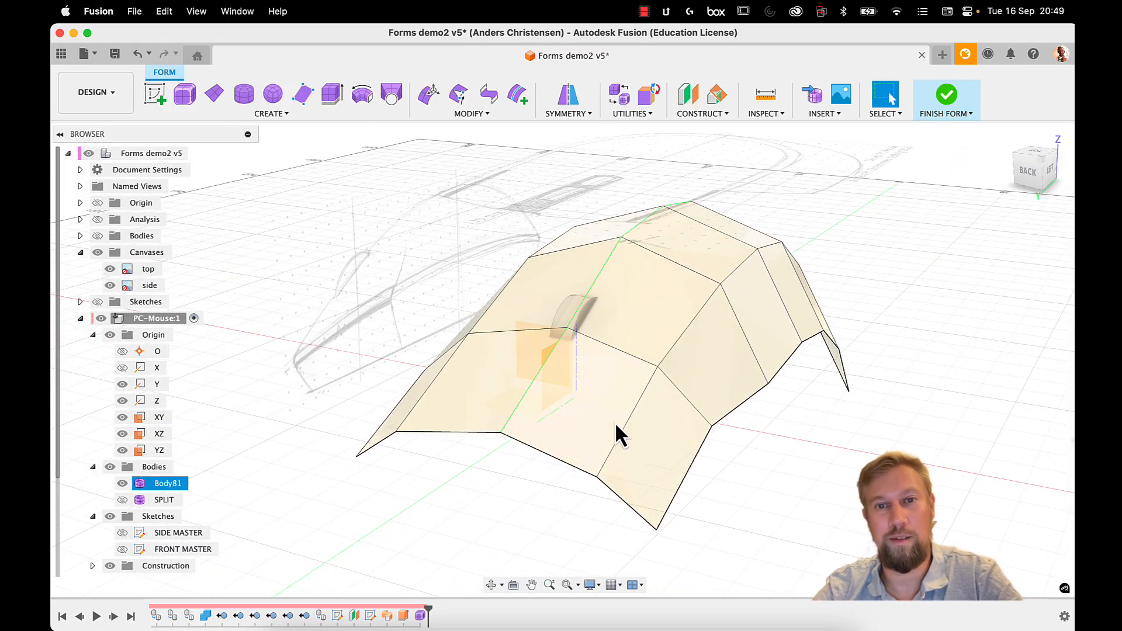
{"action": "middle_click_drag", "start_coordinate": [672, 342], "coordinate": [669, 358], "text": "shift"}
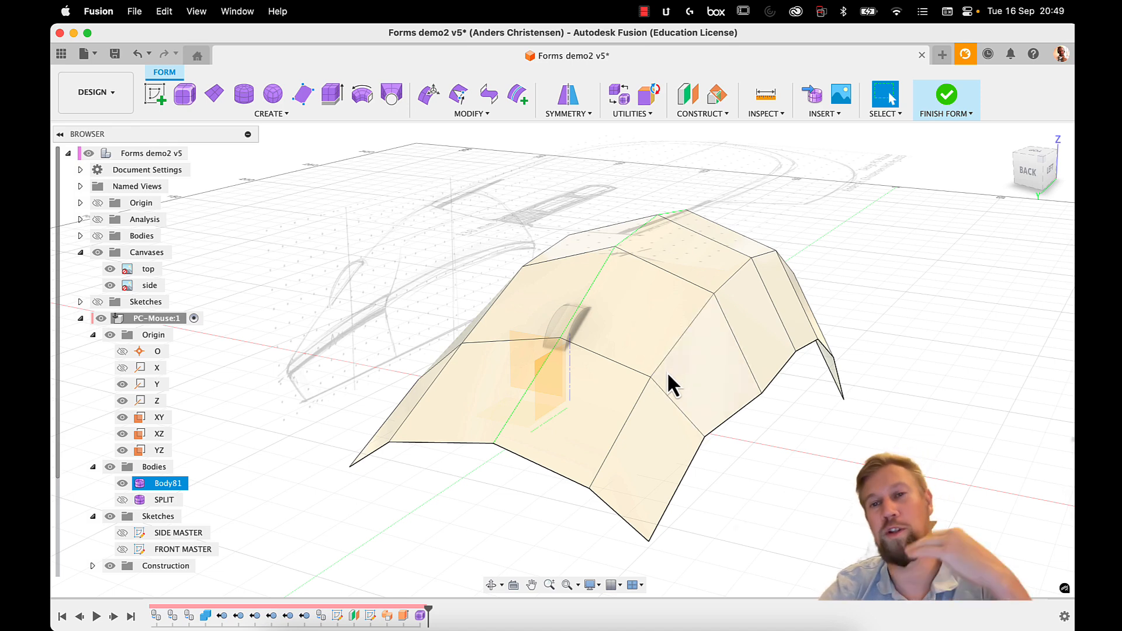
{"action": "double_click", "coordinate": [683, 331]}
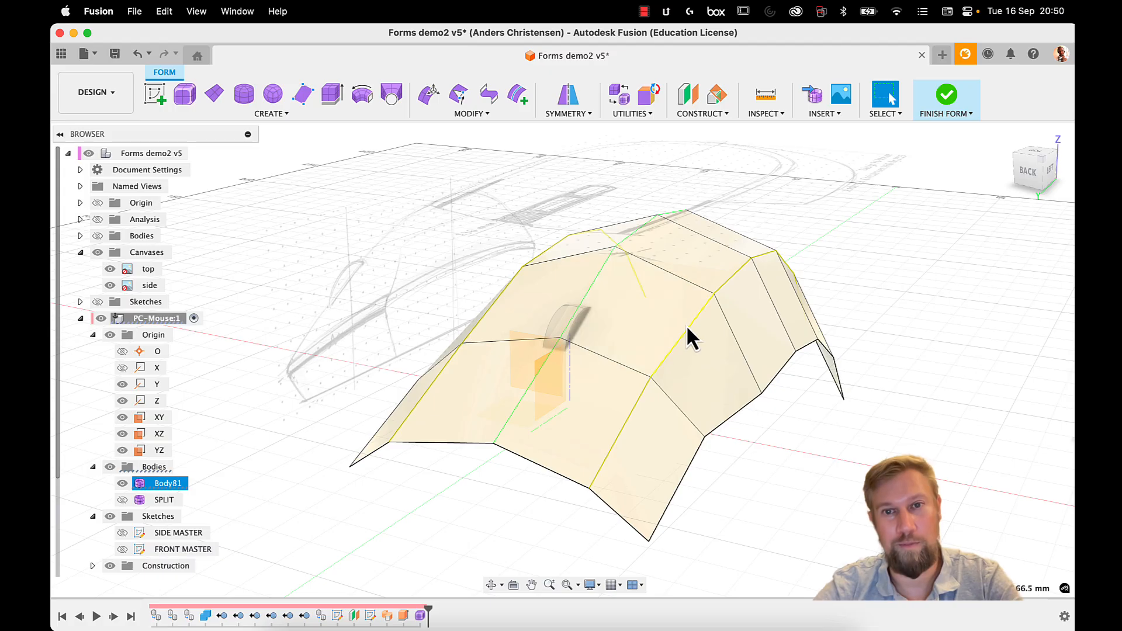
{"action": "left_click", "coordinate": [930, 279]}
Step: Clear the symmetry of the T-Spline shell body
{"action": "left_click", "coordinate": [682, 263]}
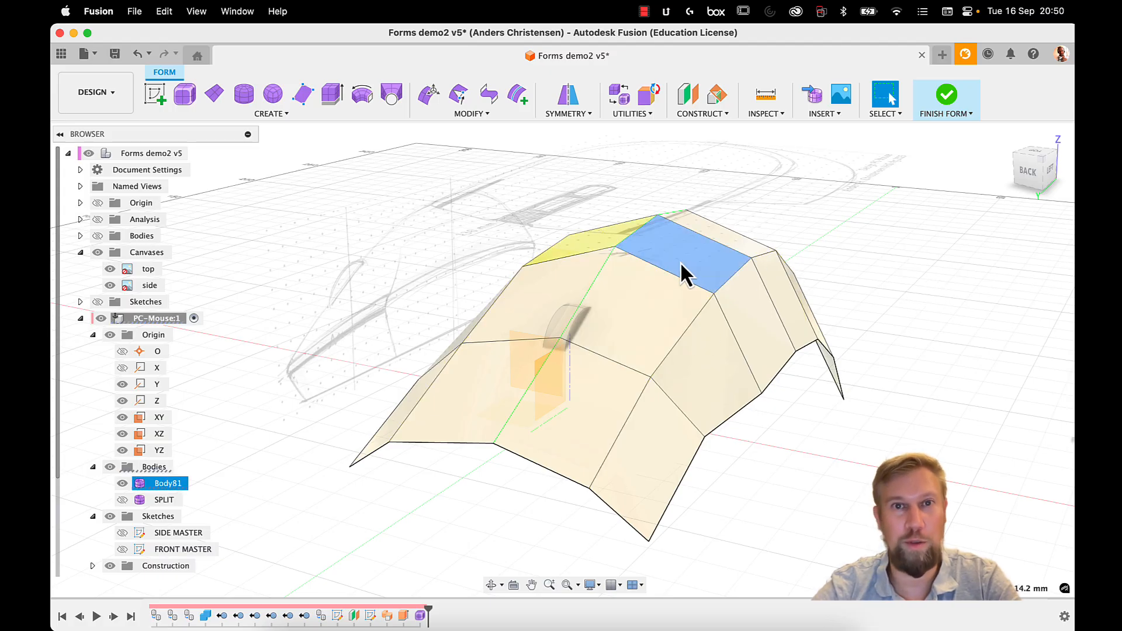
{"action": "left_click", "coordinate": [589, 113]}
{"action": "left_click", "coordinate": [878, 231]}
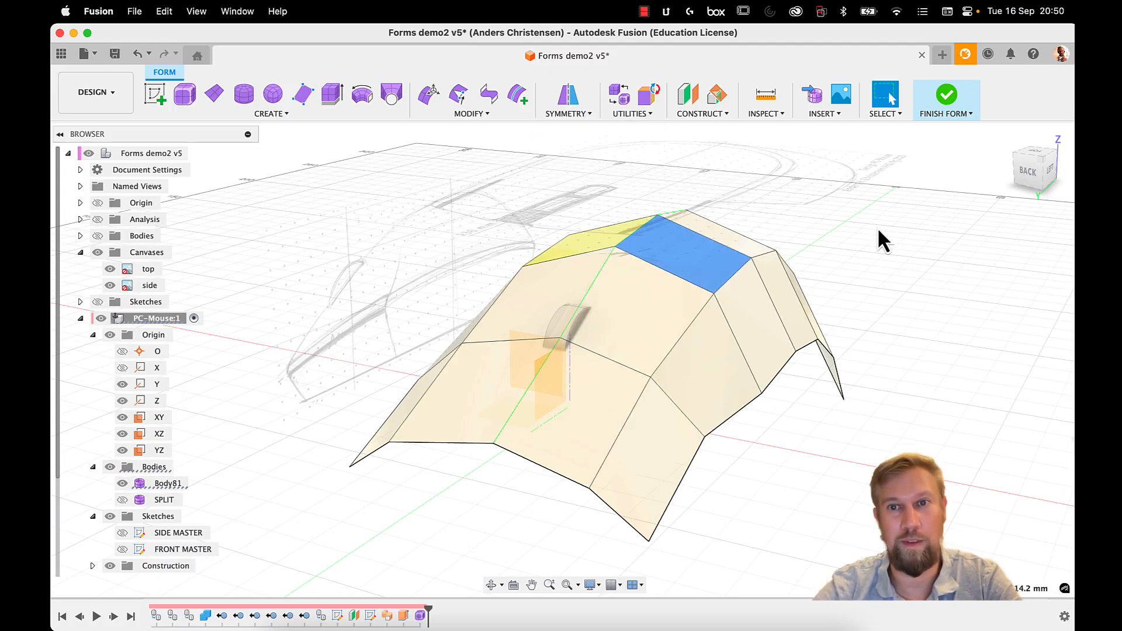
{"action": "left_click", "coordinate": [636, 296]}
{"action": "left_click", "coordinate": [584, 115]}
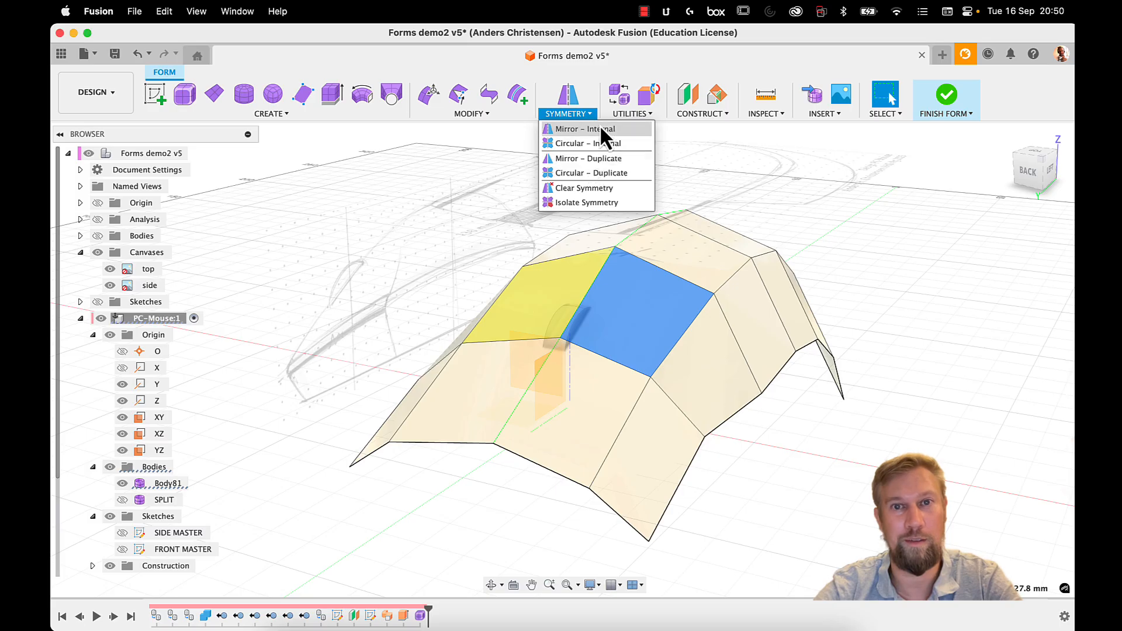
{"action": "left_click", "coordinate": [592, 189]}
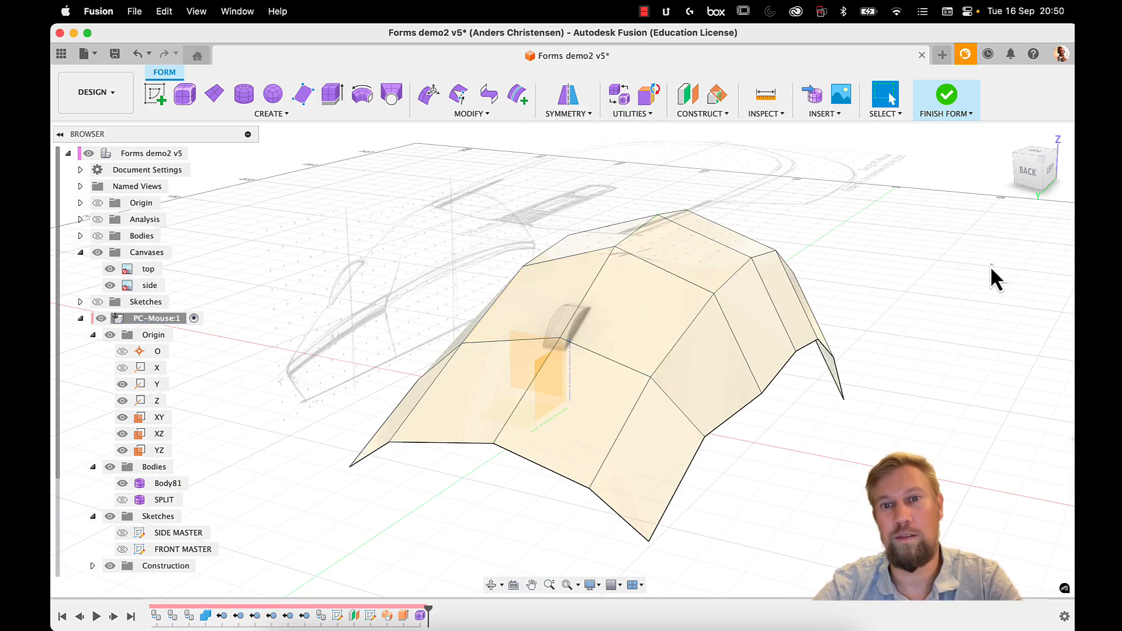
Step: Insert an edge loop beside the lengthwise loop on one half of the shell, on the side facing the centre line
{"action": "middle_click_drag", "start_coordinate": [991, 278], "coordinate": [720, 286], "text": "shift"}
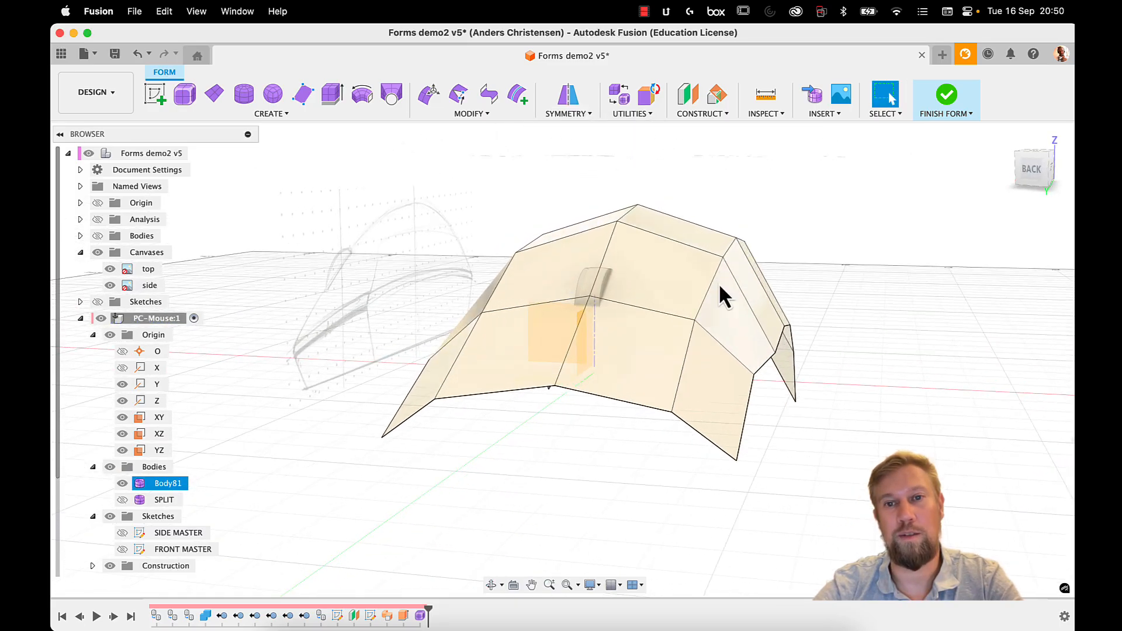
{"action": "double_click", "coordinate": [713, 284]}
{"action": "right_click", "coordinate": [713, 284]}
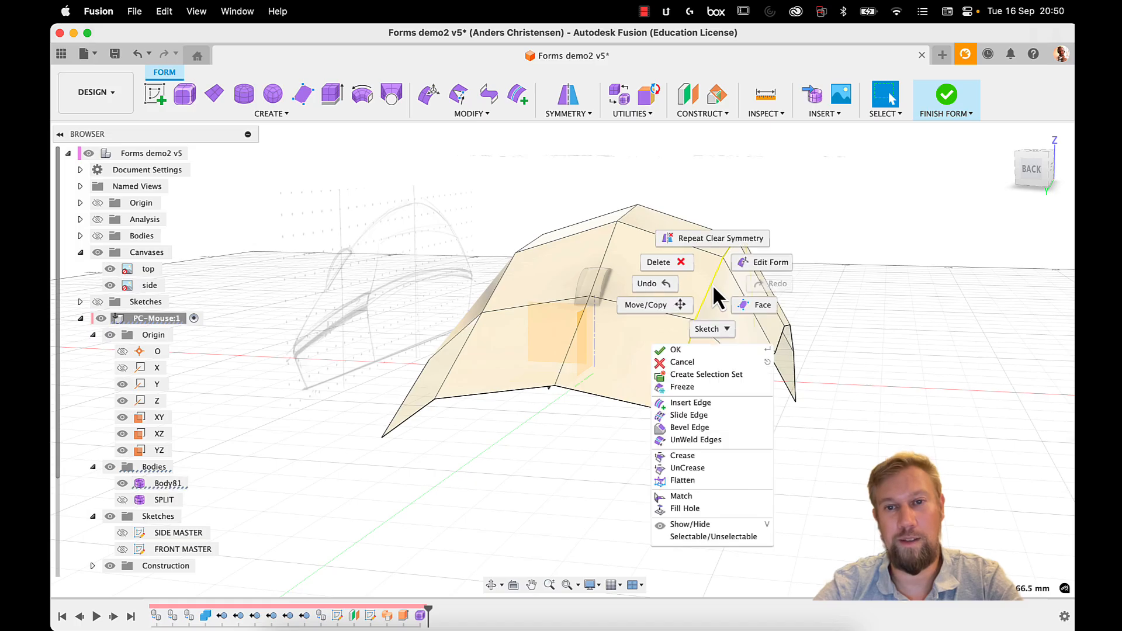
{"action": "left_click", "coordinate": [684, 403]}
{"action": "left_click_drag", "start_coordinate": [738, 240], "coordinate": [867, 331]}
{"action": "left_click", "coordinate": [992, 344]}
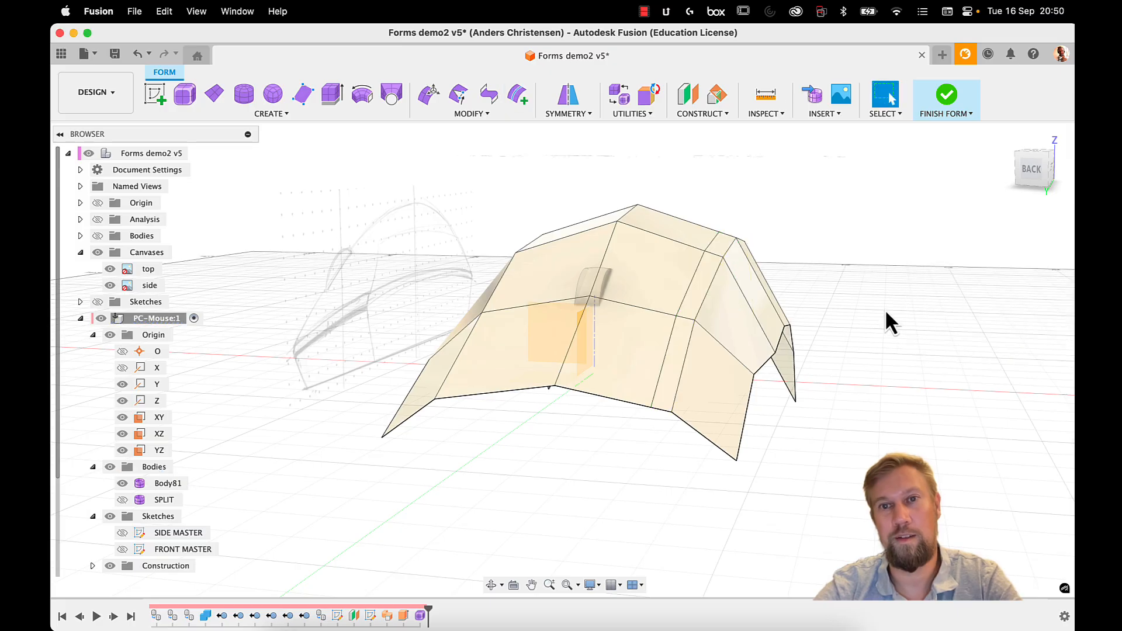
Step: Check the shell with the inserted loop in smooth display, viewing it from the back corner, and return to box display
{"action": "left_click", "coordinate": [735, 295]}
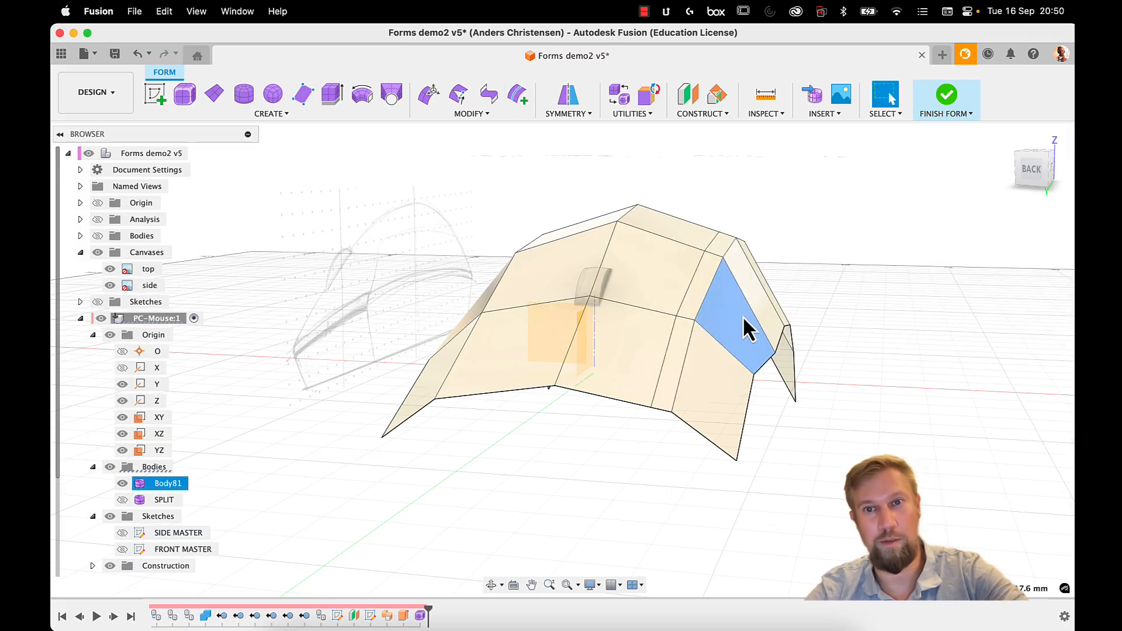
{"action": "key", "text": "alt+3"}
{"action": "middle_click_drag", "start_coordinate": [729, 310], "coordinate": [812, 362], "text": "shift"}
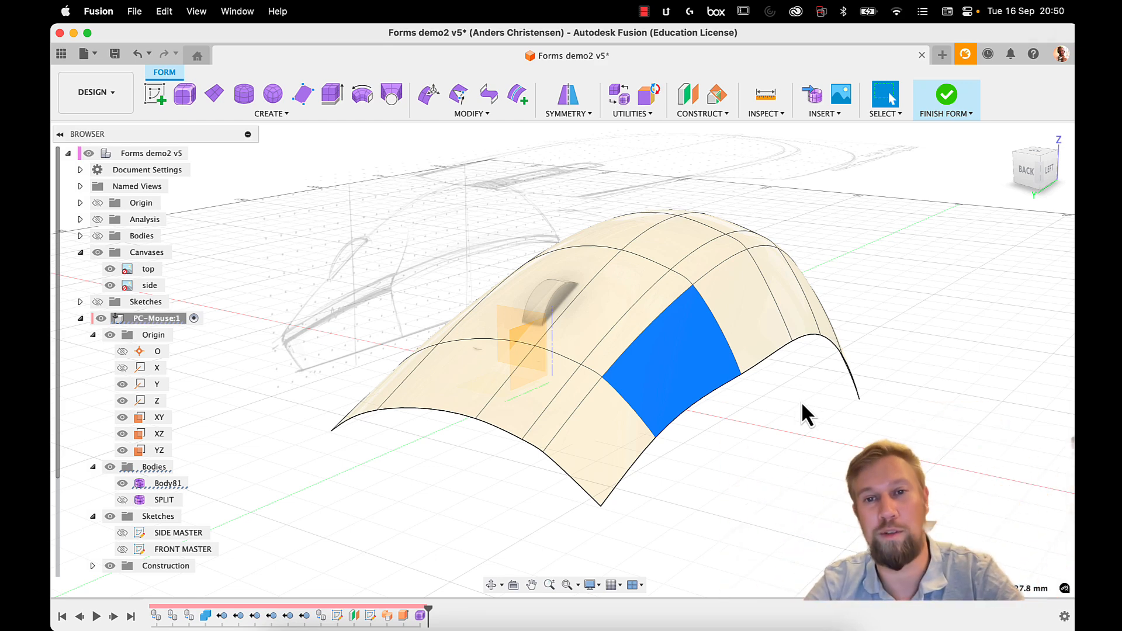
{"action": "key", "text": "ctrl+1"}
{"action": "left_click", "coordinate": [804, 381]}
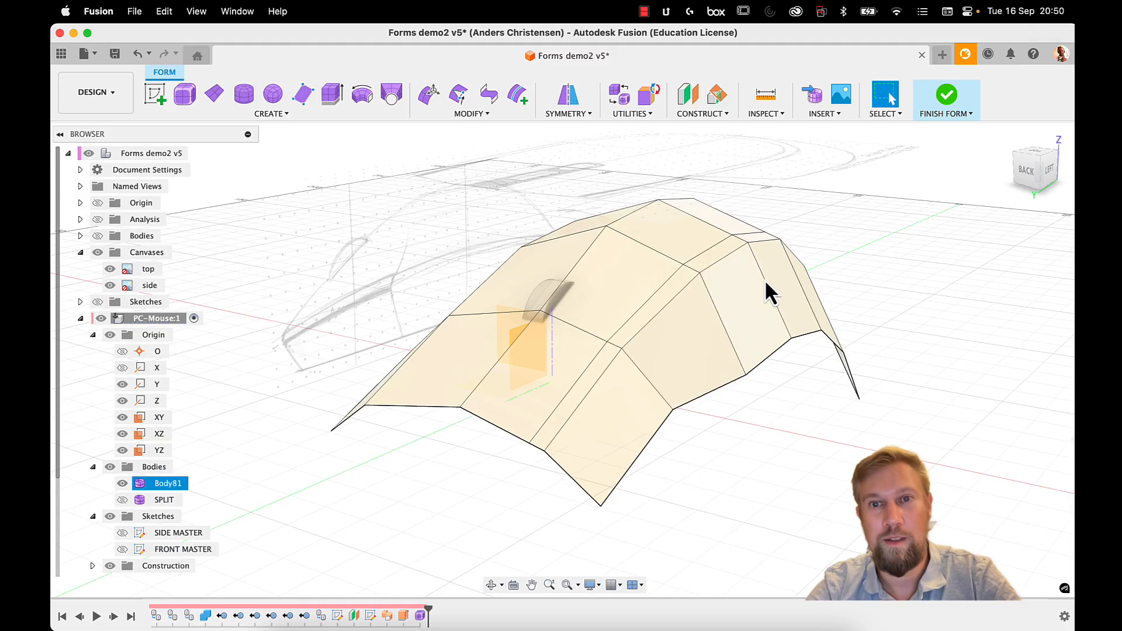
Step: Edit two neighbouring vertices on the inserted loop, raising the one near the crest about 6.5 mm and moving the other by -11.5 and -10.1 mm
{"action": "middle_click_drag", "start_coordinate": [853, 233], "coordinate": [858, 250]}
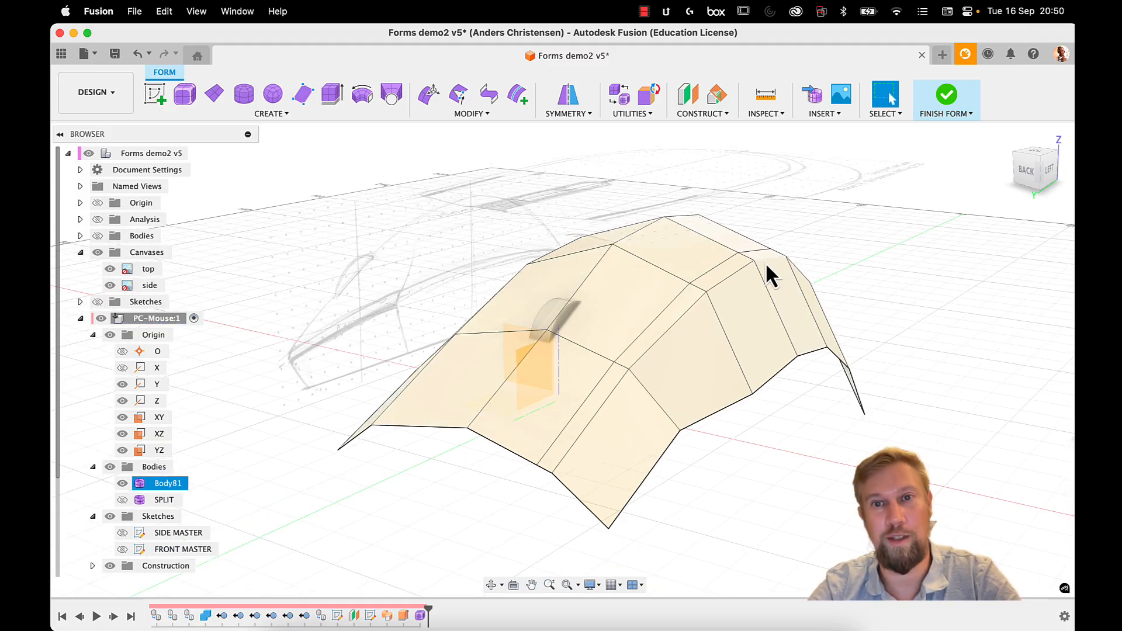
{"action": "left_click", "coordinate": [738, 256]}
{"action": "key", "text": "e"}
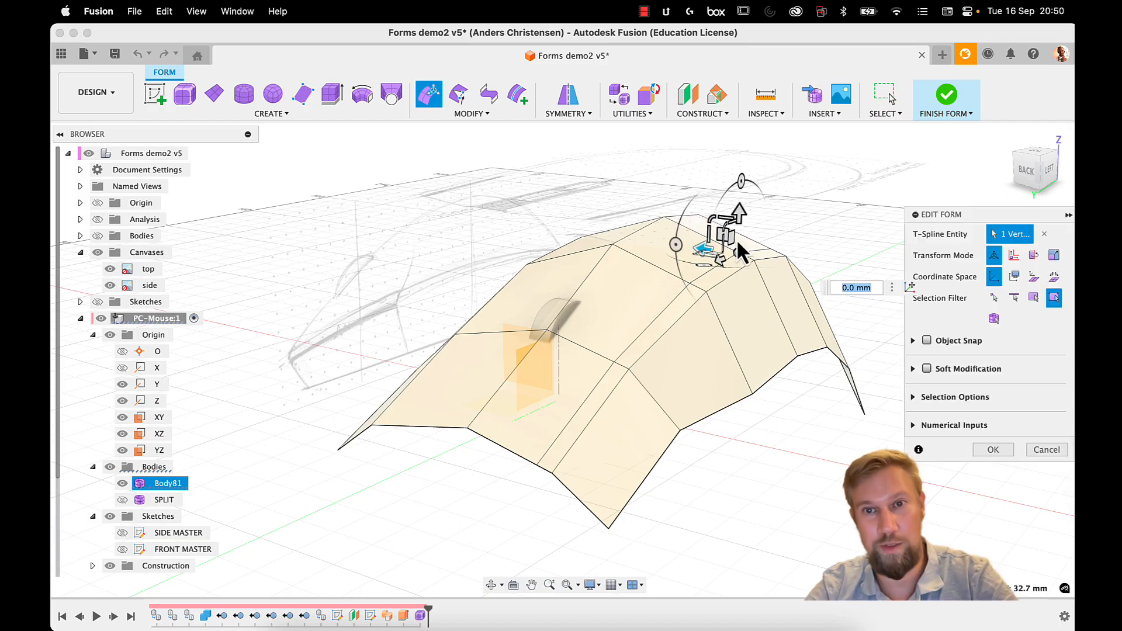
{"action": "left_click_drag", "start_coordinate": [736, 240], "coordinate": [746, 219]}
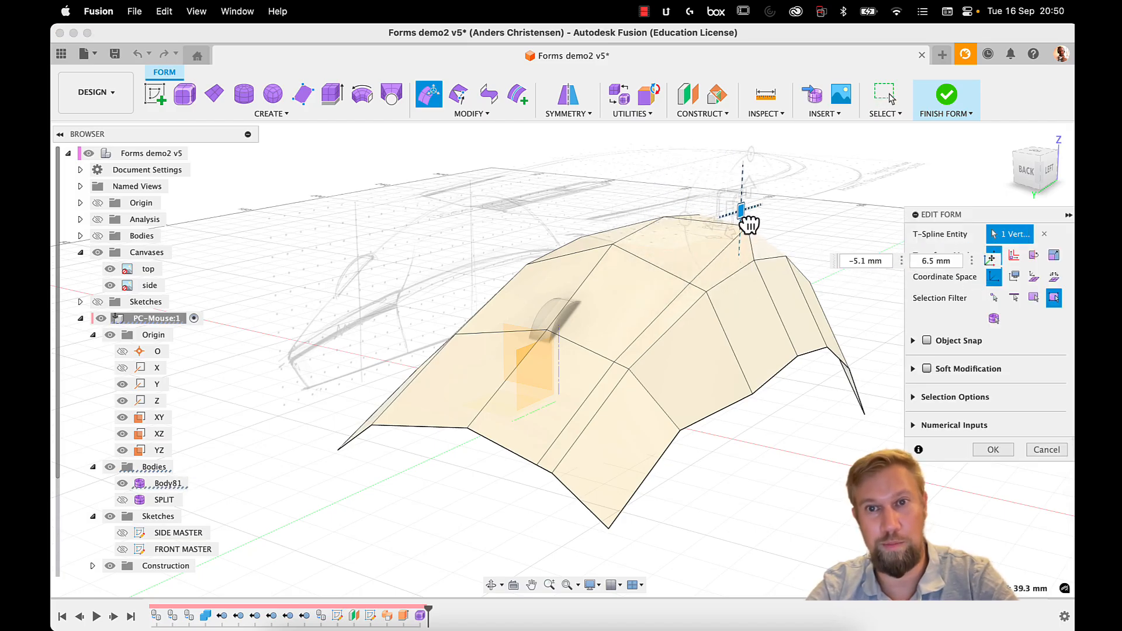
{"action": "left_click", "coordinate": [685, 286]}
{"action": "left_click_drag", "start_coordinate": [684, 267], "coordinate": [714, 311]}
{"action": "left_click", "coordinate": [708, 294]}
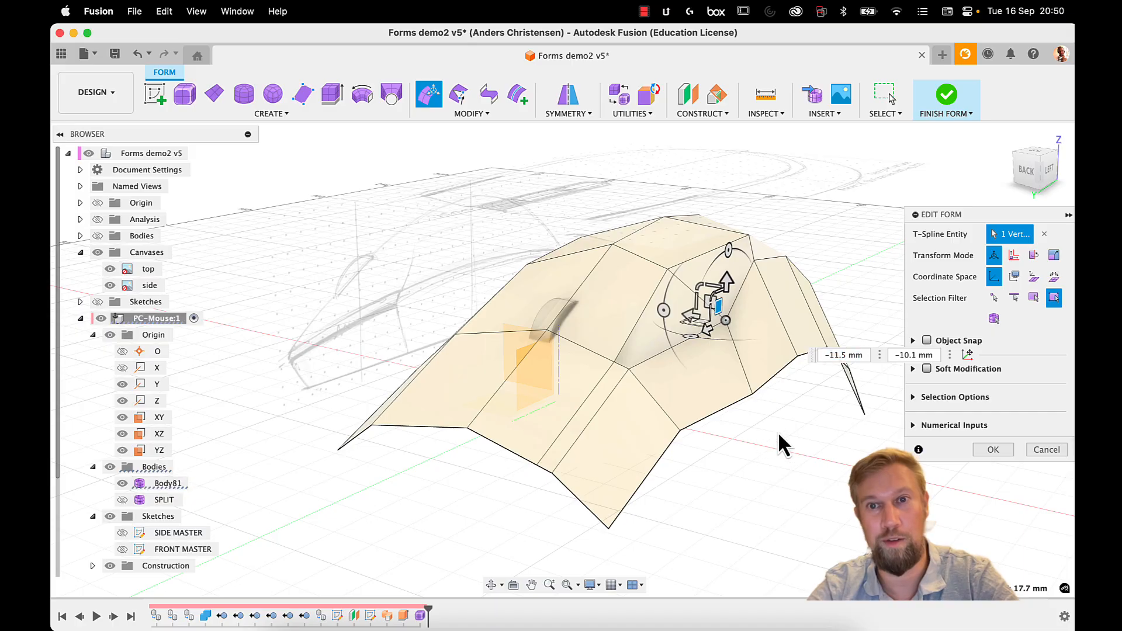
Step: Deselect the vertex and examine the edited shell in smooth display from low and raised angles
{"action": "left_click", "coordinate": [779, 433]}
{"action": "middle_click_drag", "start_coordinate": [871, 432], "coordinate": [883, 391], "text": "shift"}
{"action": "mouse_move", "coordinate": [765, 403]}
{"action": "middle_mouse_down", "text": "shift"}
{"action": "mouse_move", "coordinate": [809, 388]}
{"action": "mouse_move", "coordinate": [739, 413]}
{"action": "mouse_move", "coordinate": [776, 414]}
{"action": "middle_mouse_up", "text": "shift"}
{"action": "key", "text": "ctrl+3"}
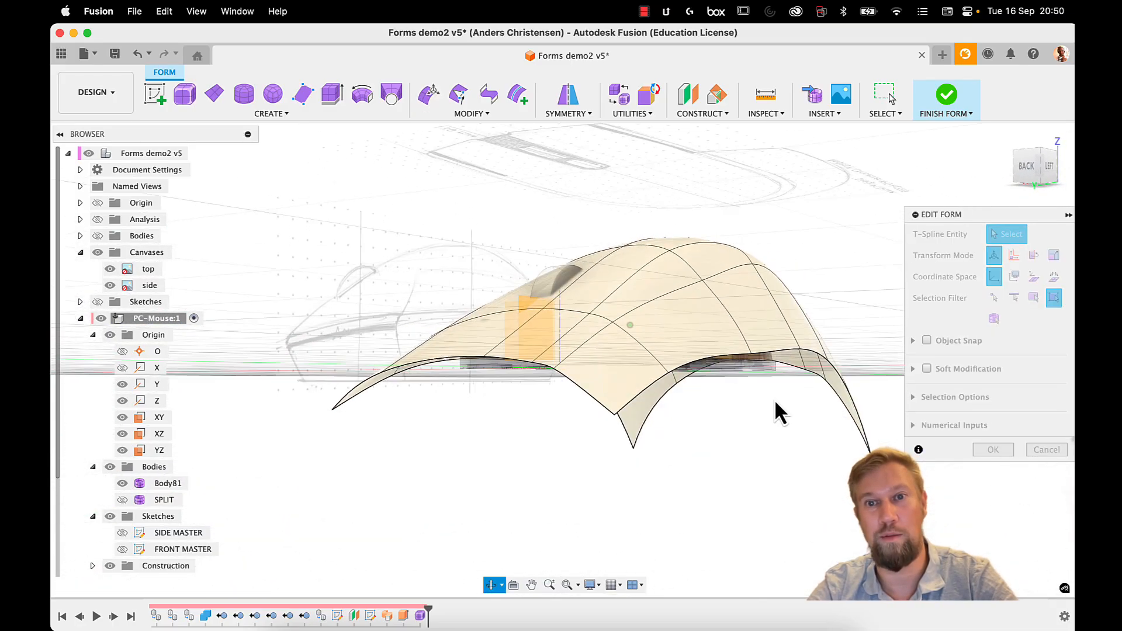
{"action": "mouse_move", "coordinate": [774, 316]}
{"action": "middle_mouse_down", "text": "shift"}
{"action": "mouse_move", "coordinate": [781, 306]}
{"action": "mouse_move", "coordinate": [639, 321]}
{"action": "mouse_move", "coordinate": [774, 328]}
{"action": "middle_mouse_up", "text": "shift"}
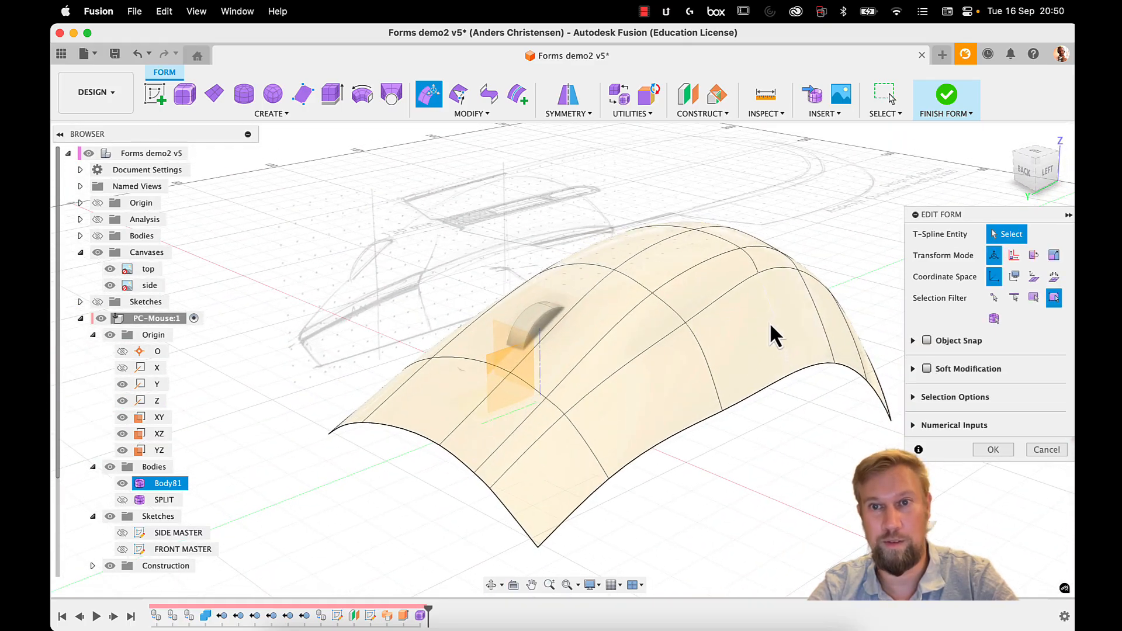
Step: Close the form editing without changing the picked face and apply the red appearance to the whole mouse body
{"action": "left_click", "coordinate": [764, 326]}
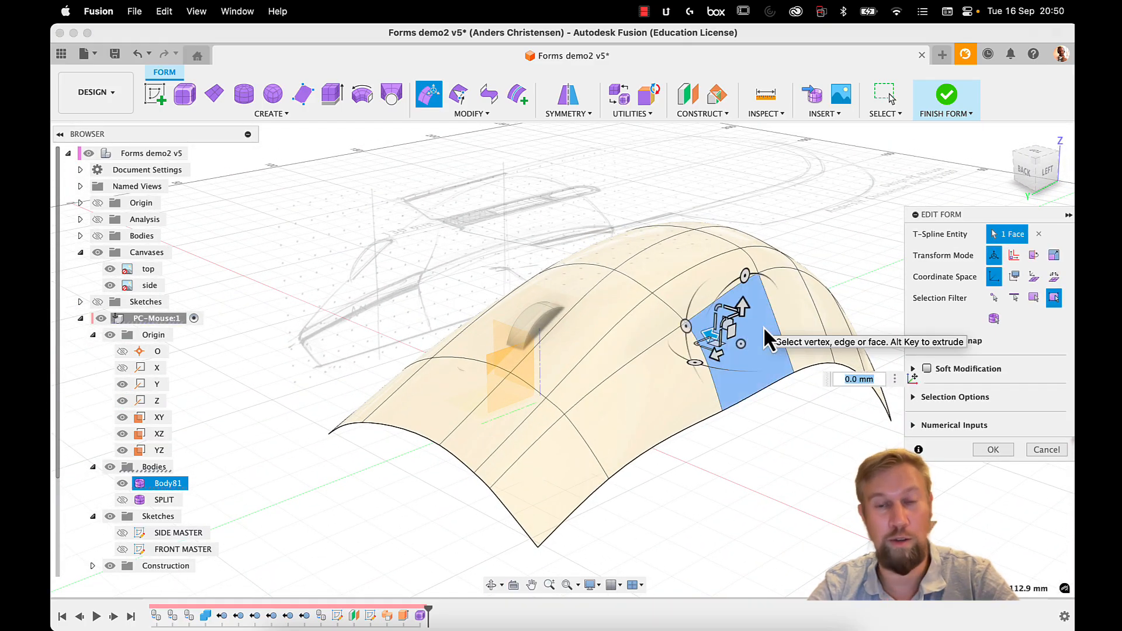
{"action": "left_click", "coordinate": [1006, 449]}
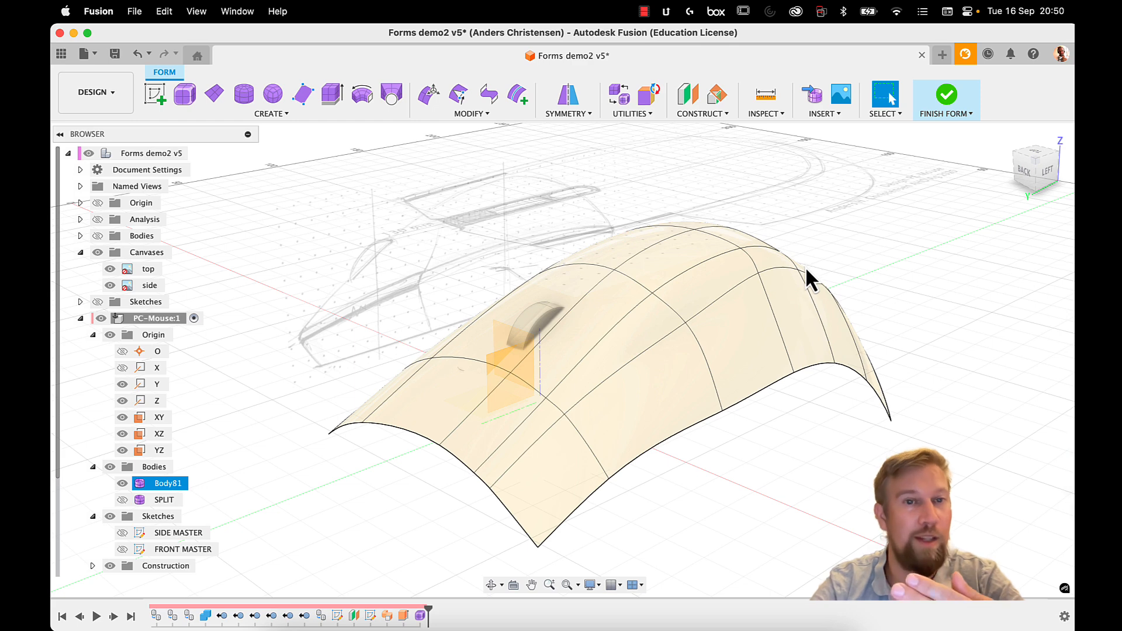
{"action": "key", "text": "a"}
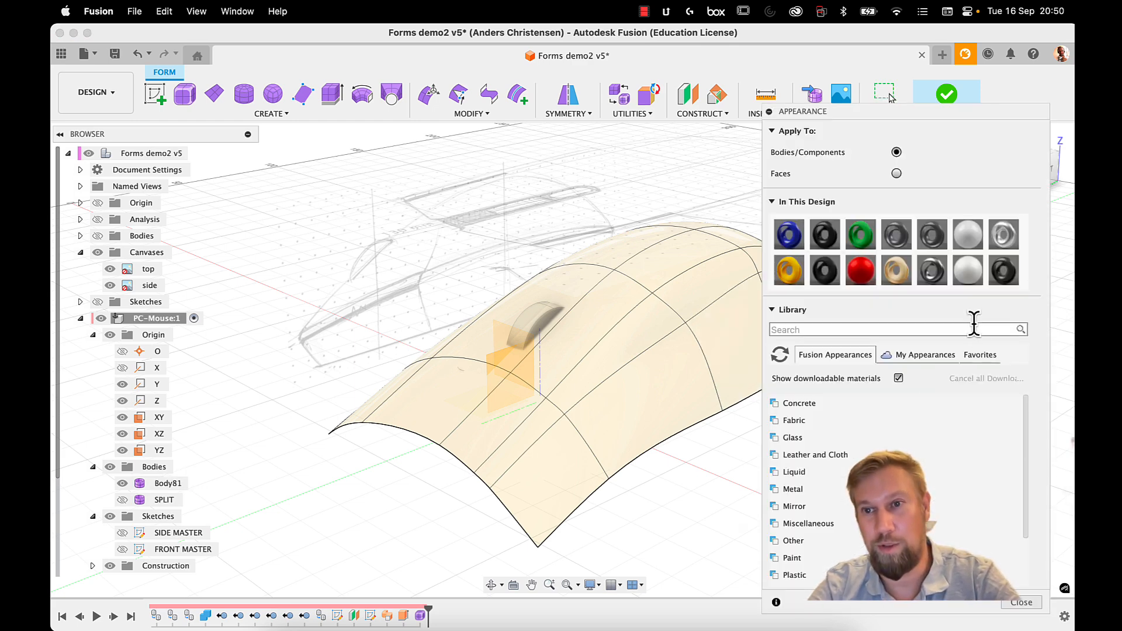
{"action": "left_click_drag", "start_coordinate": [860, 270], "coordinate": [748, 286]}
{"action": "left_click", "coordinate": [1023, 602]}
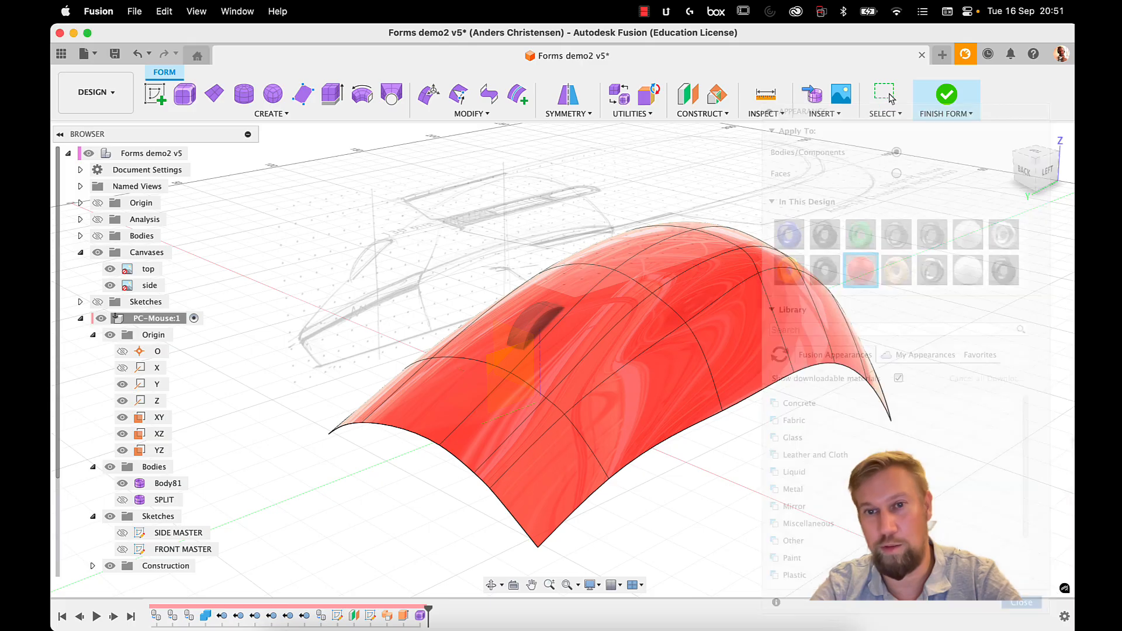
Step: Examine the red body's surface in the shaded display styles, with hidden edges and without edges
{"action": "scroll", "coordinate": [719, 325], "scroll_direction": "up", "scroll_amount": 3}
{"action": "scroll", "coordinate": [719, 325], "scroll_direction": "up", "scroll_amount": 2}
{"action": "scroll", "coordinate": [849, 441], "scroll_direction": "down", "scroll_amount": 4, "text": "shift"}
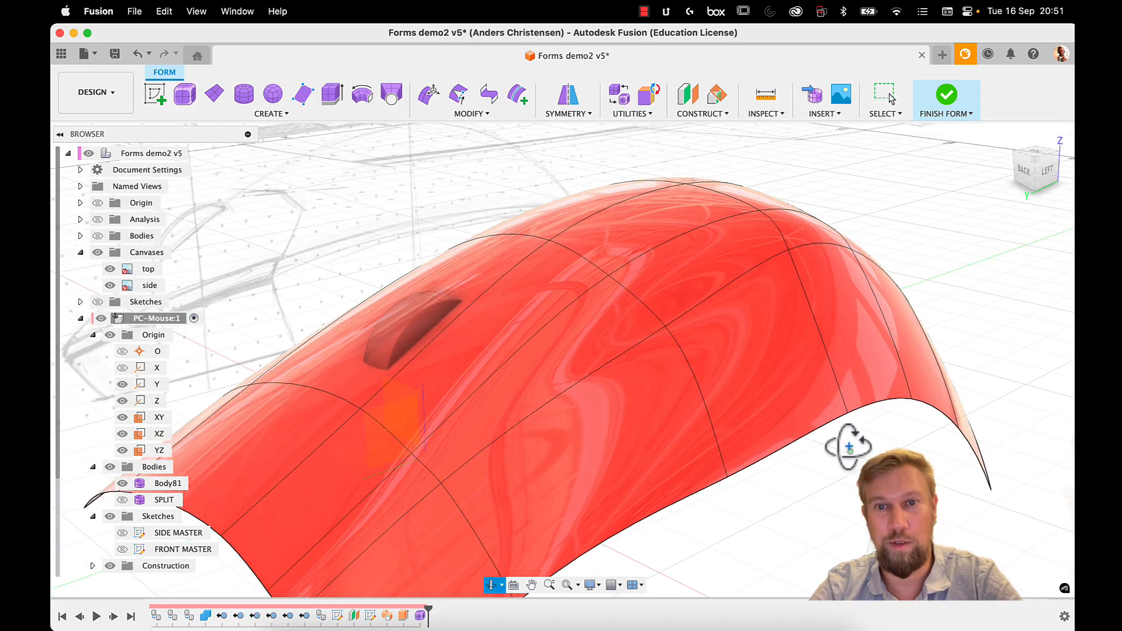
{"action": "key", "text": "ctrl+5"}
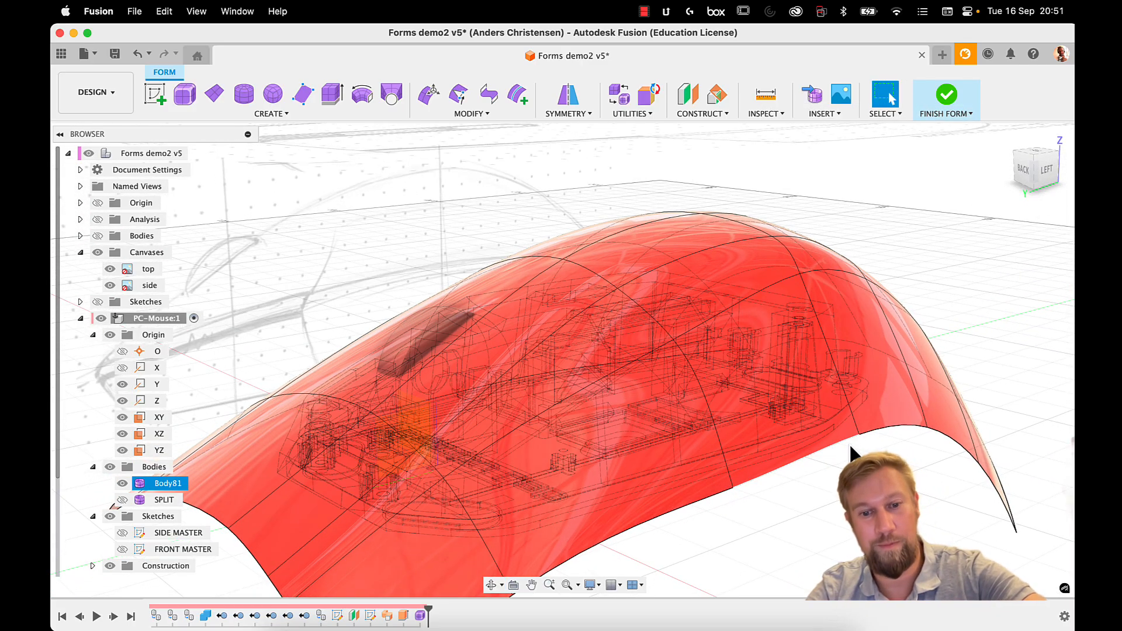
{"action": "key", "text": "ctrl+6"}
{"action": "key", "text": "ctrl+1"}
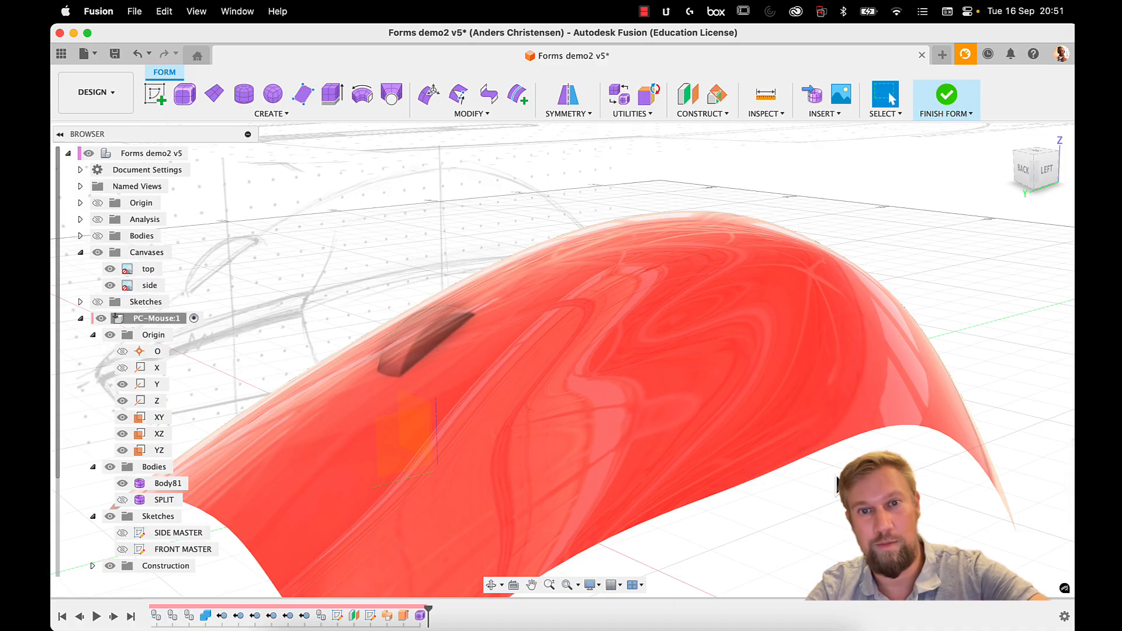
{"action": "mouse_move", "coordinate": [837, 484]}
{"action": "middle_mouse_down", "text": "shift"}
{"action": "mouse_move", "coordinate": [826, 468]}
{"action": "mouse_move", "coordinate": [811, 470]}
{"action": "mouse_move", "coordinate": [829, 454]}
{"action": "mouse_move", "coordinate": [853, 455]}
{"action": "mouse_move", "coordinate": [796, 463]}
{"action": "mouse_move", "coordinate": [832, 480]}
{"action": "middle_mouse_up", "text": "shift"}
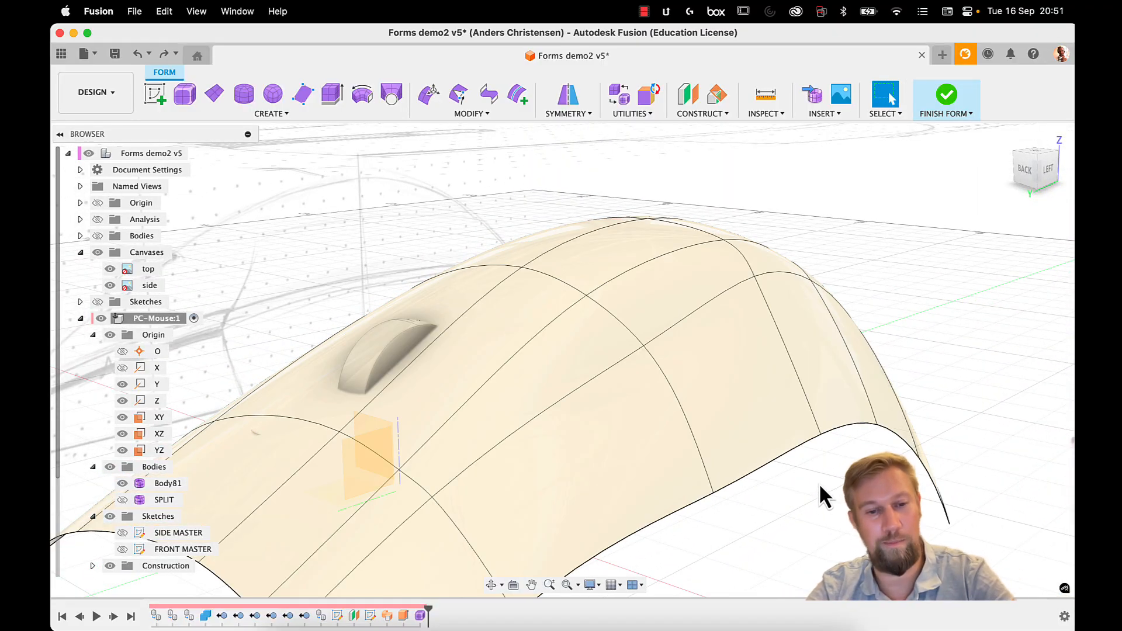
Step: Switch the form body to box display and undo the recent edits back to before the extra lengthwise edge loop
{"action": "left_click", "coordinate": [787, 401]}
{"action": "key", "text": "ctrl+1"}
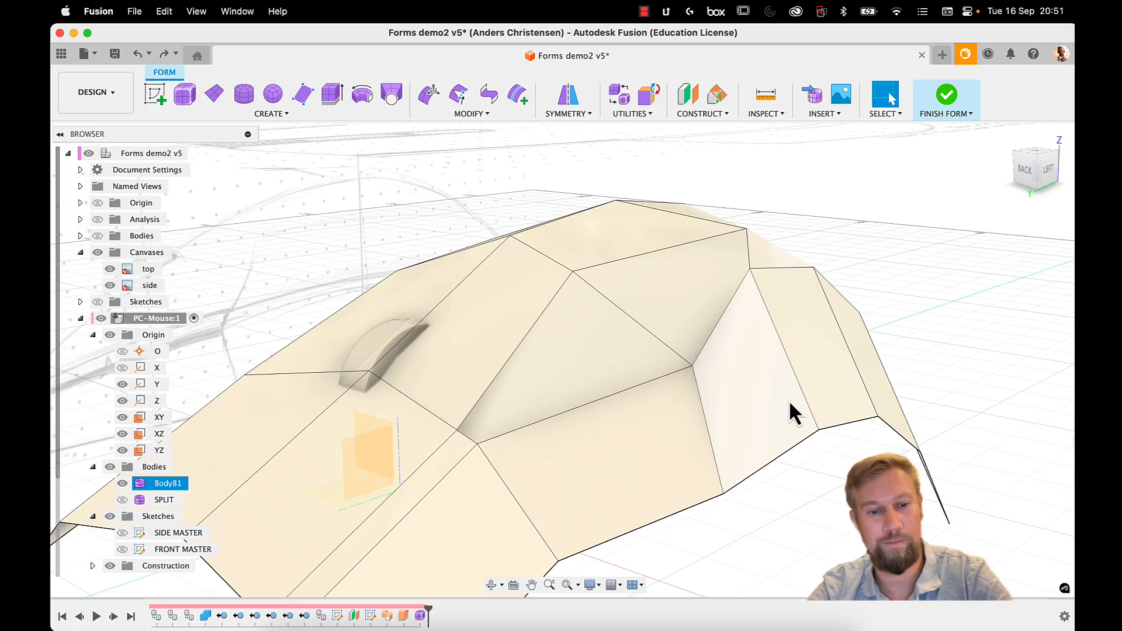
{"action": "key", "text": "super+z"}
{"action": "key", "text": "super+z"}
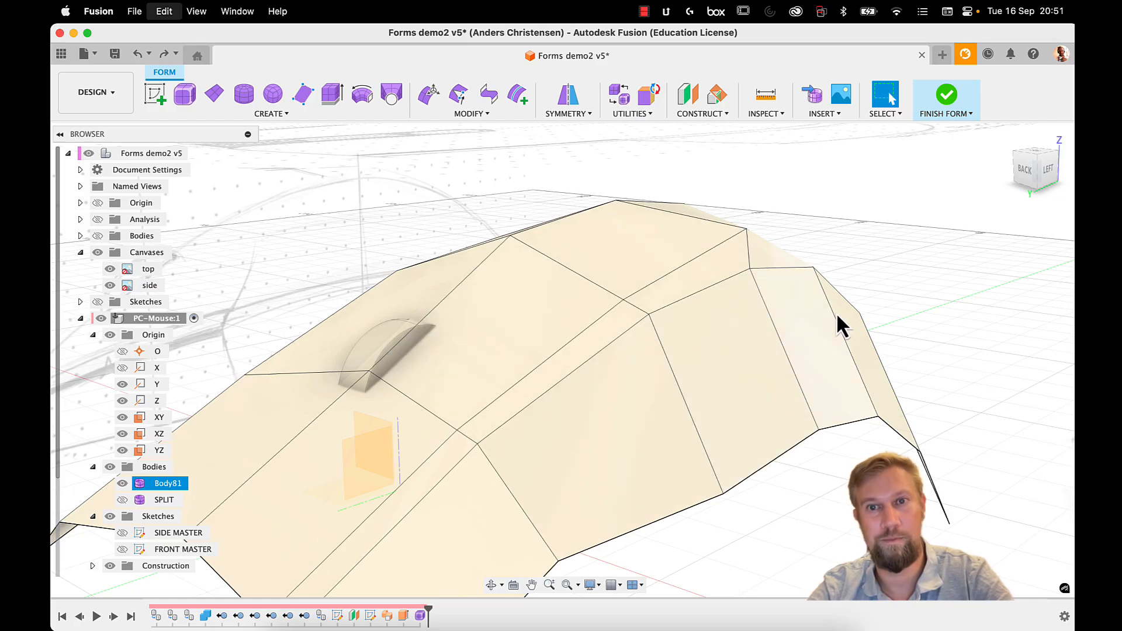
{"action": "key", "text": "super+z"}
{"action": "key", "text": "super+z"}
{"action": "key", "text": "super+z"}
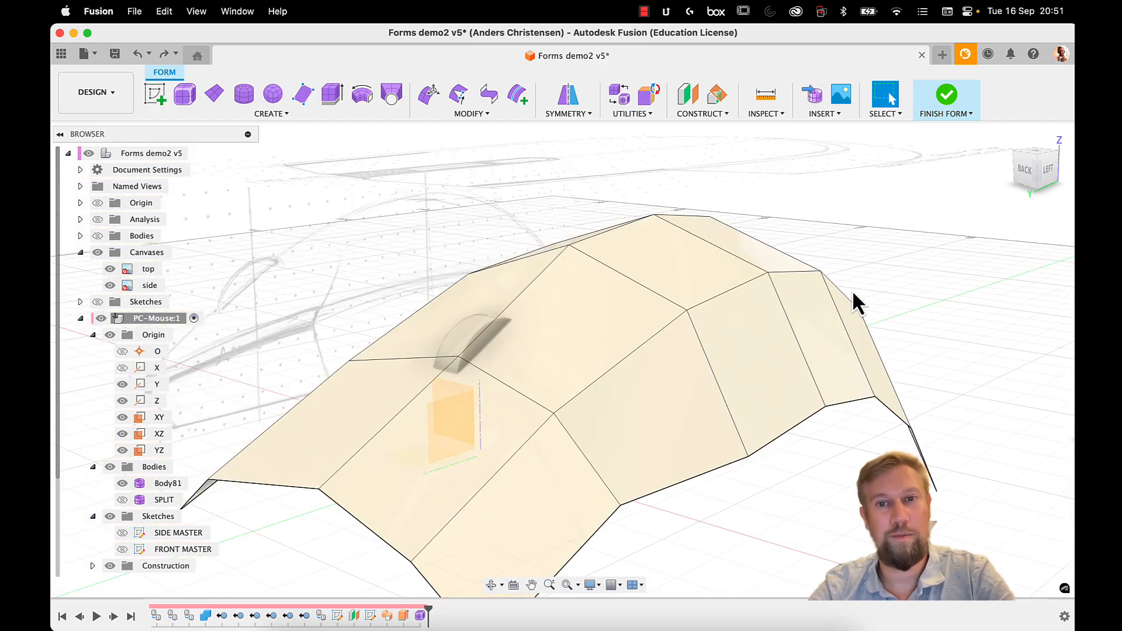
Step: Examine the body's control cage from several angles, picking out its open-end vertices and a corner face
{"action": "scroll", "coordinate": [852, 290], "scroll_direction": "down", "scroll_amount": 4}
{"action": "middle_click_drag", "start_coordinate": [840, 314], "coordinate": [814, 331]}
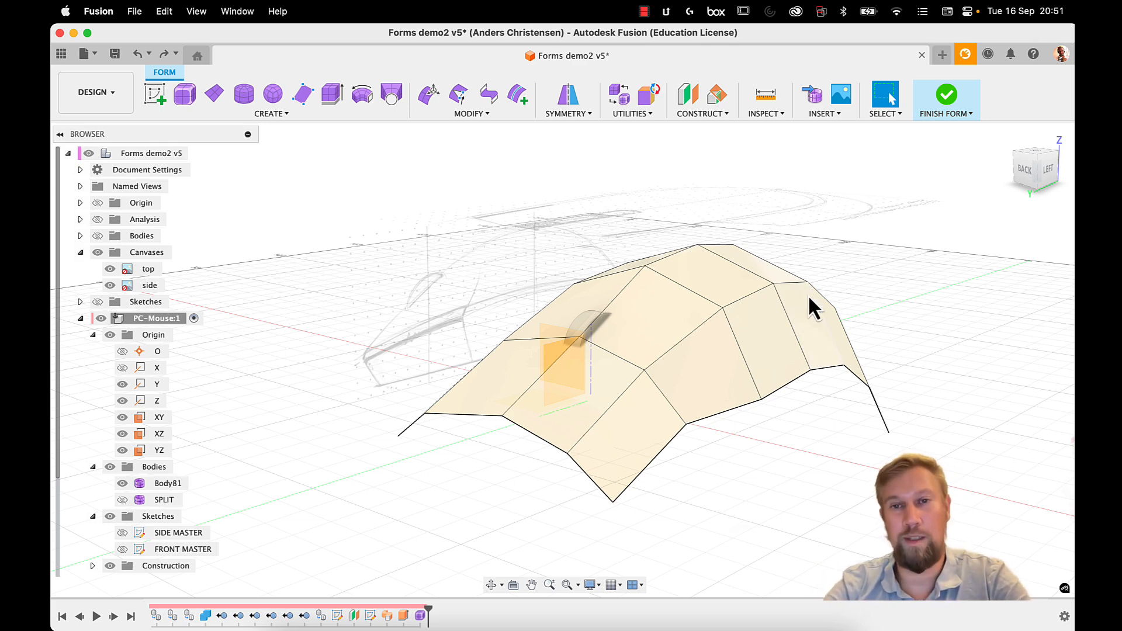
{"action": "middle_click_drag", "start_coordinate": [807, 294], "coordinate": [736, 351]}
{"action": "scroll", "coordinate": [743, 312], "scroll_direction": "up", "scroll_amount": 3}
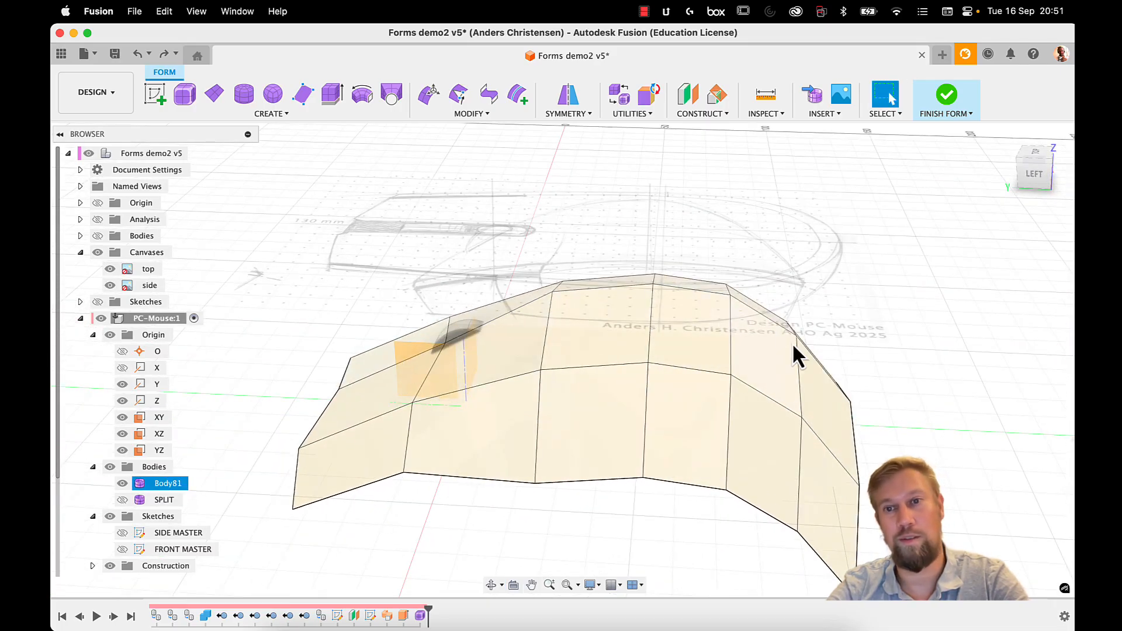
{"action": "middle_click_drag", "start_coordinate": [638, 420], "coordinate": [691, 344], "text": "shift"}
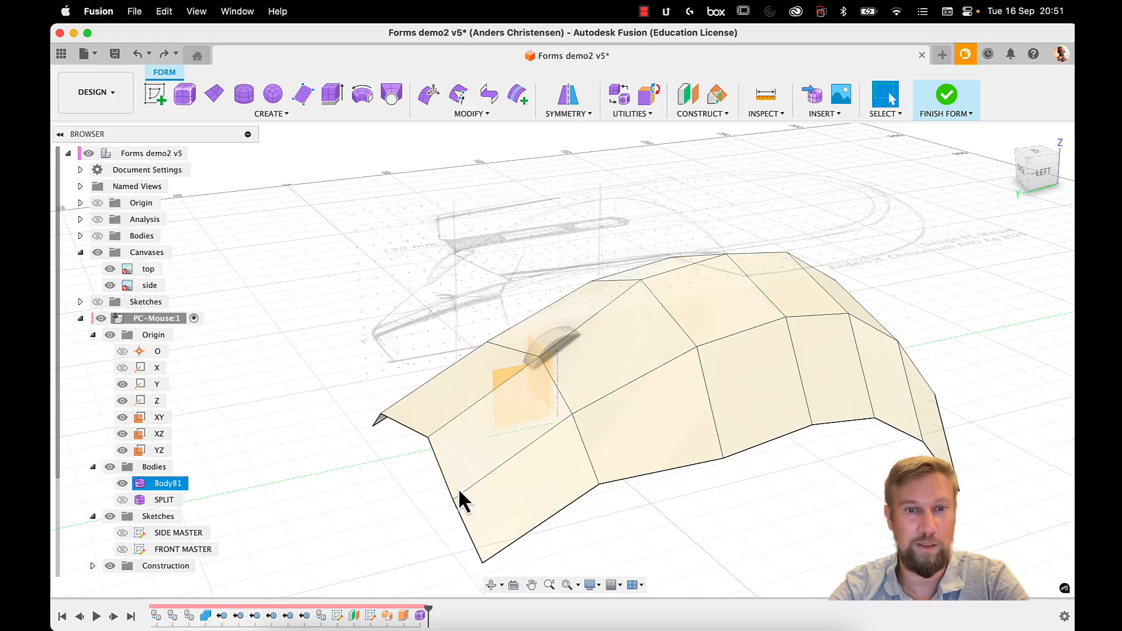
{"action": "left_click", "coordinate": [478, 552]}
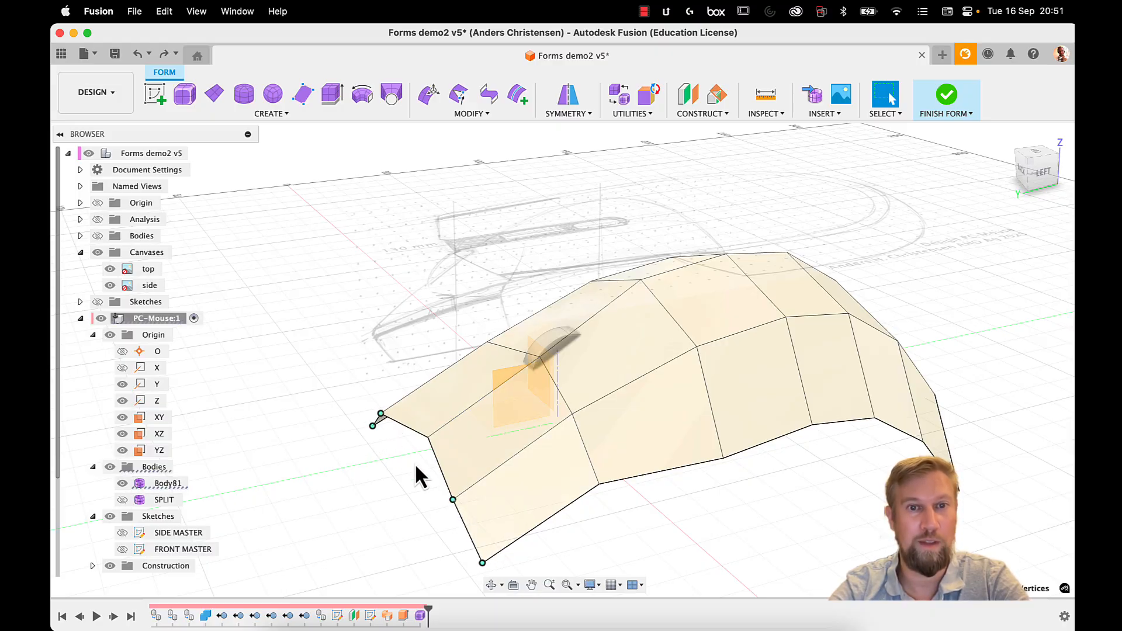
{"action": "left_click", "coordinate": [428, 438]}
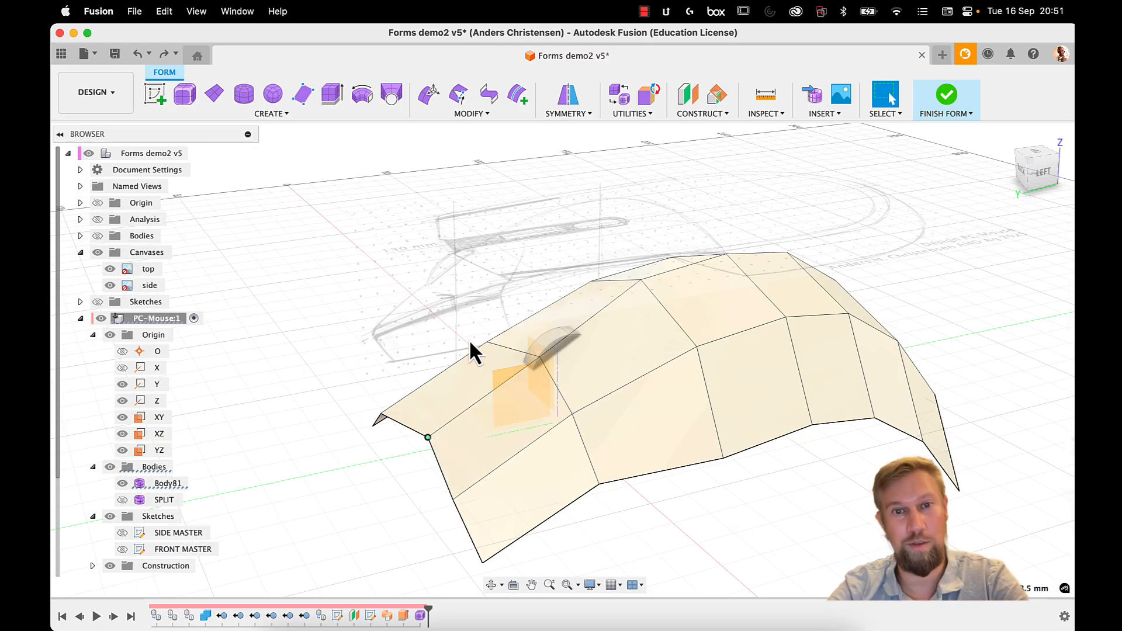
{"action": "middle_click_drag", "start_coordinate": [471, 351], "coordinate": [647, 436], "text": "shift"}
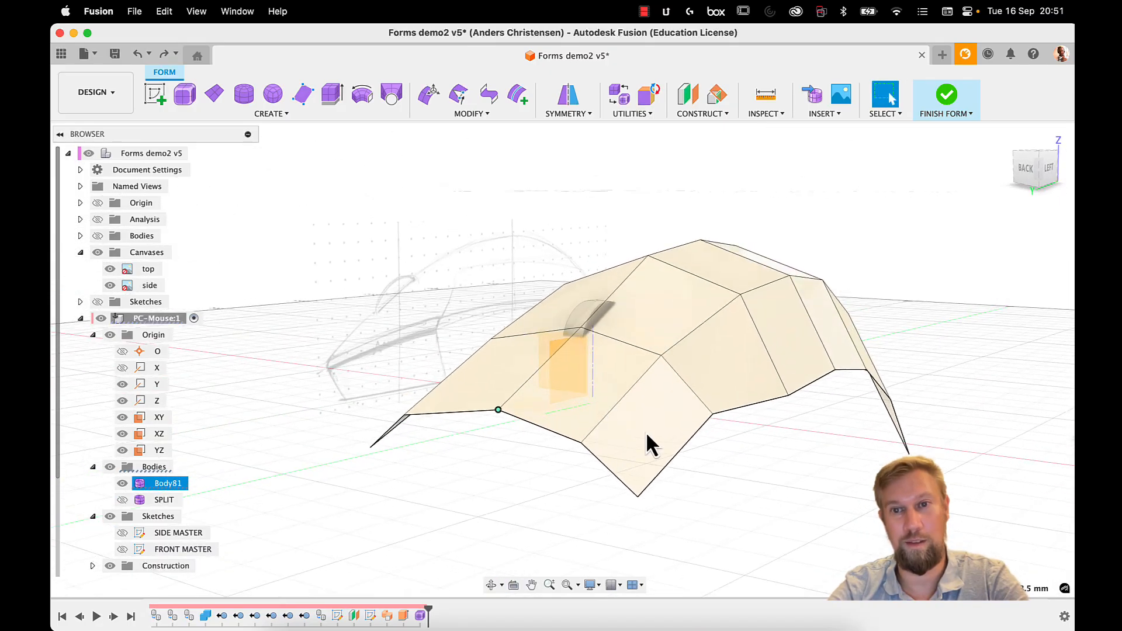
{"action": "left_click", "coordinate": [659, 386]}
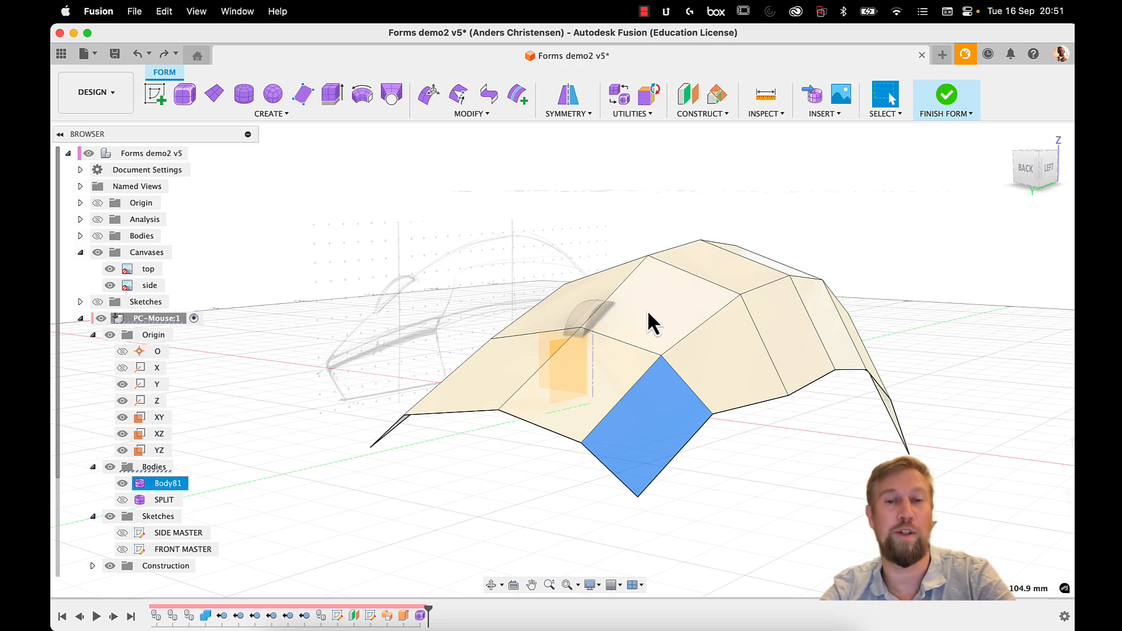
{"action": "left_click", "coordinate": [704, 507]}
{"action": "middle_click_drag", "start_coordinate": [678, 425], "coordinate": [614, 441]}
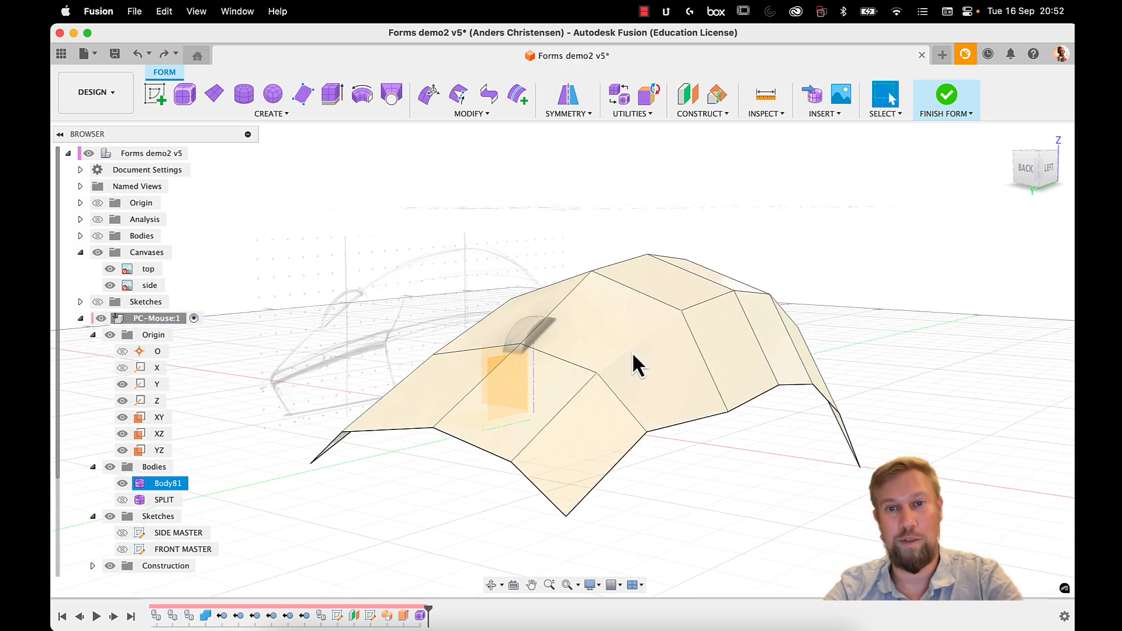
Step: Insert a simple, single-sided edge loop at location 0.2 beside the lengthwise edge loop on the body's flank
{"action": "double_click", "coordinate": [631, 352]}
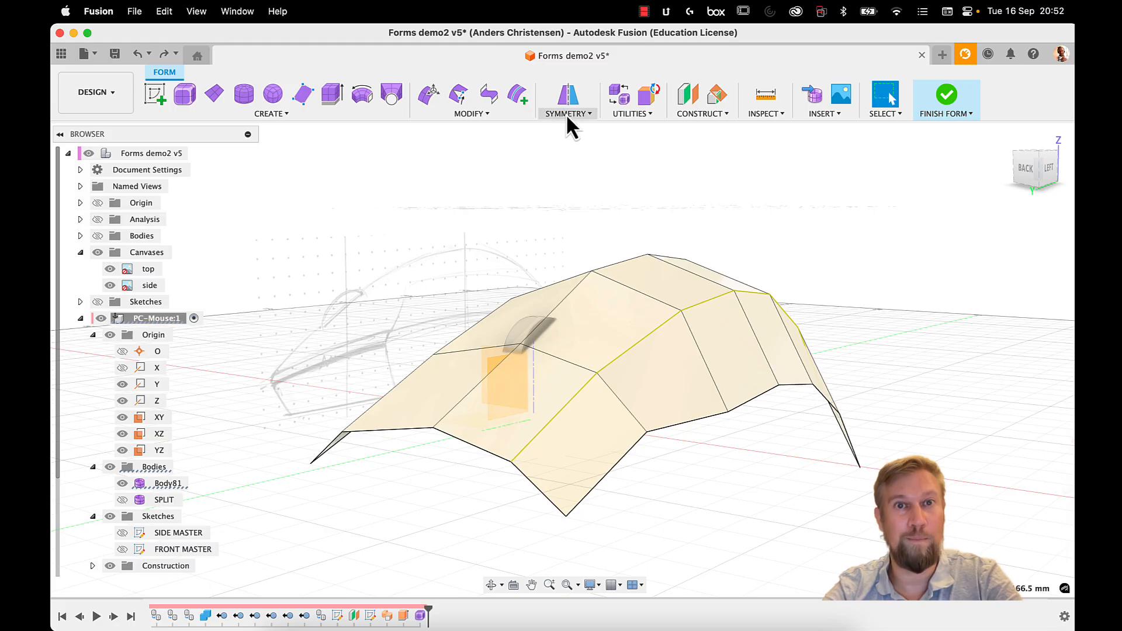
{"action": "right_click", "coordinate": [616, 355]}
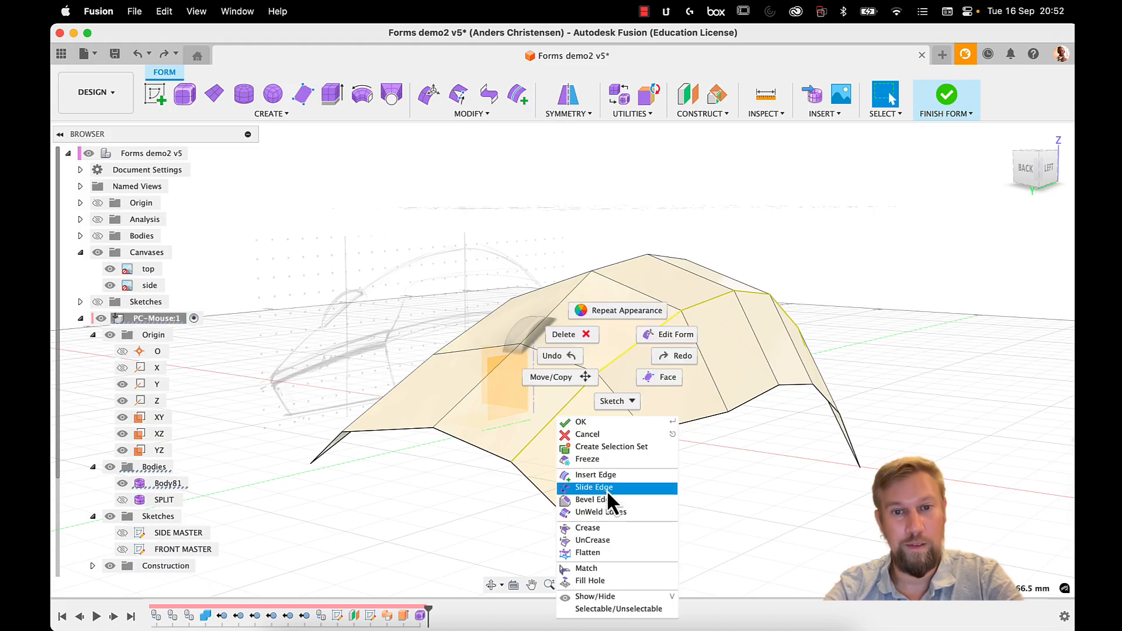
{"action": "left_click", "coordinate": [605, 475]}
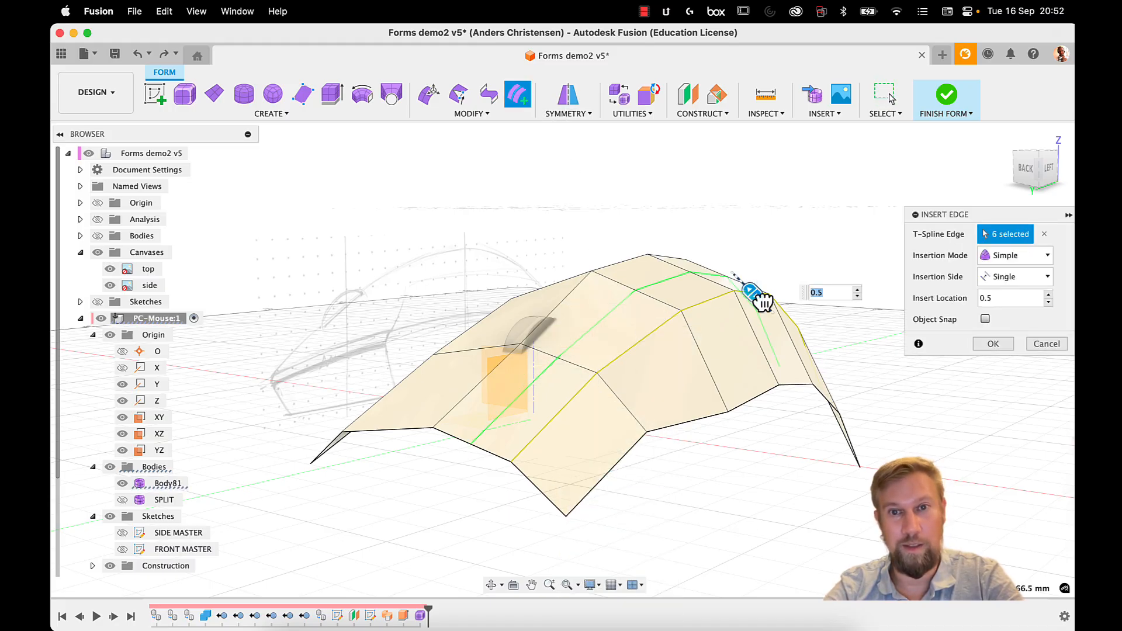
{"action": "left_click_drag", "start_coordinate": [763, 301], "coordinate": [798, 319]}
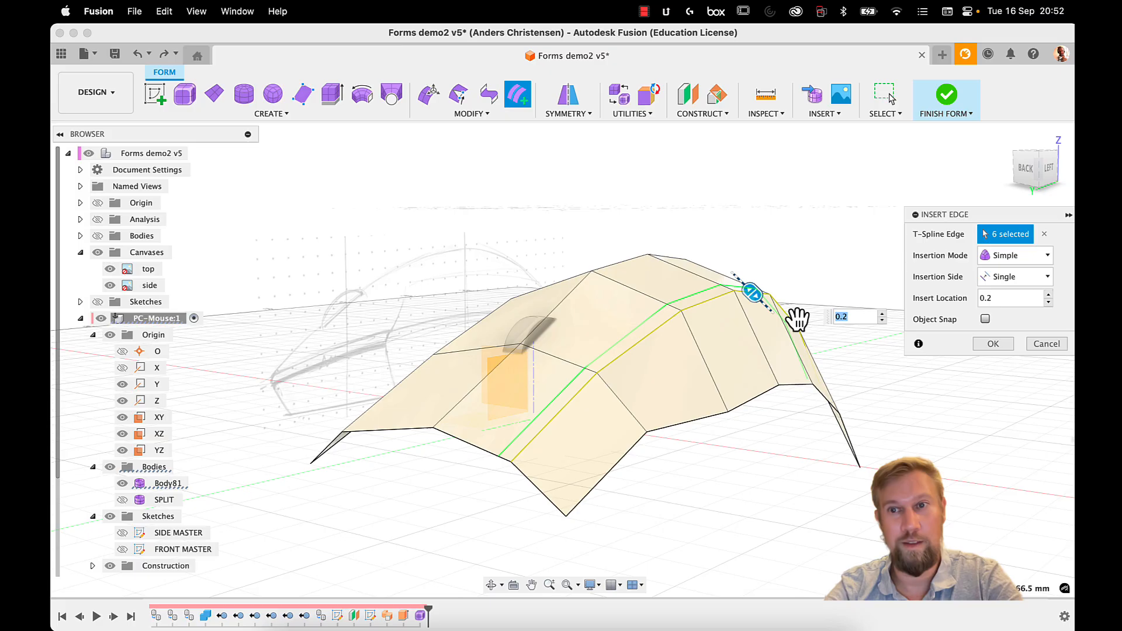
{"action": "left_click", "coordinate": [991, 343]}
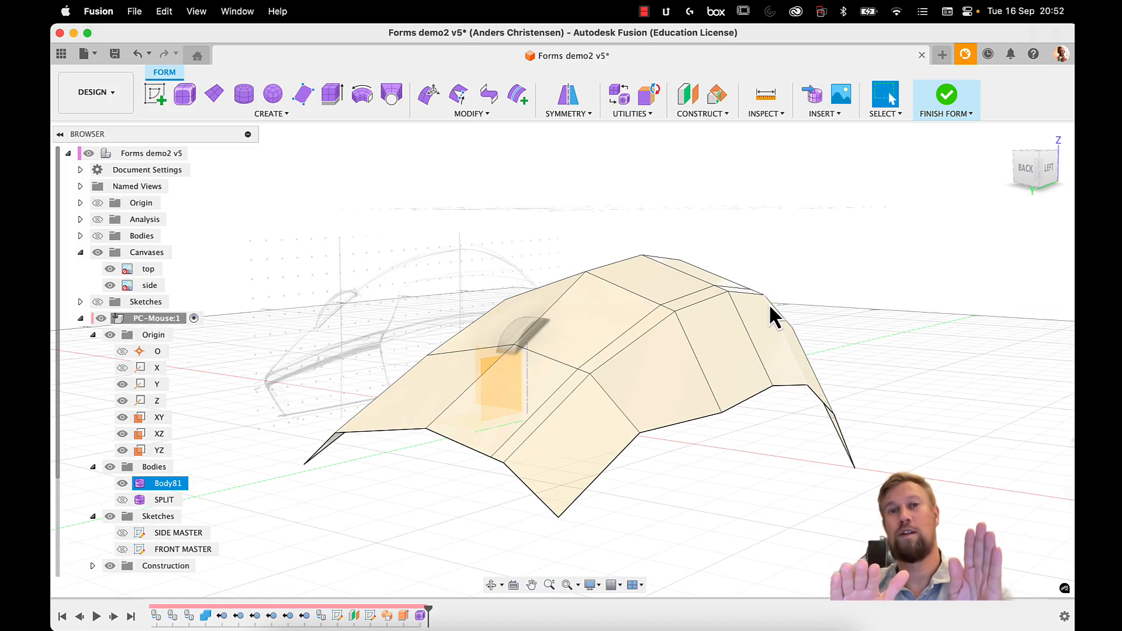
Step: Raise the inserted lengthwise edge loop about 0.7 mm with Edit Form
{"action": "double_click", "coordinate": [703, 291]}
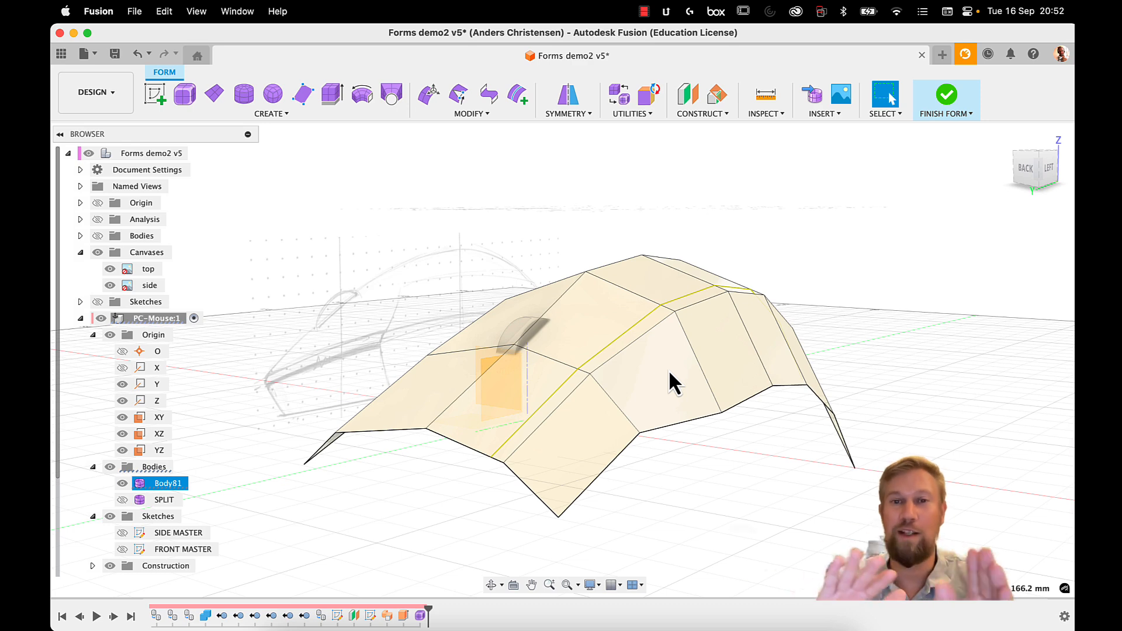
{"action": "key", "text": "m"}
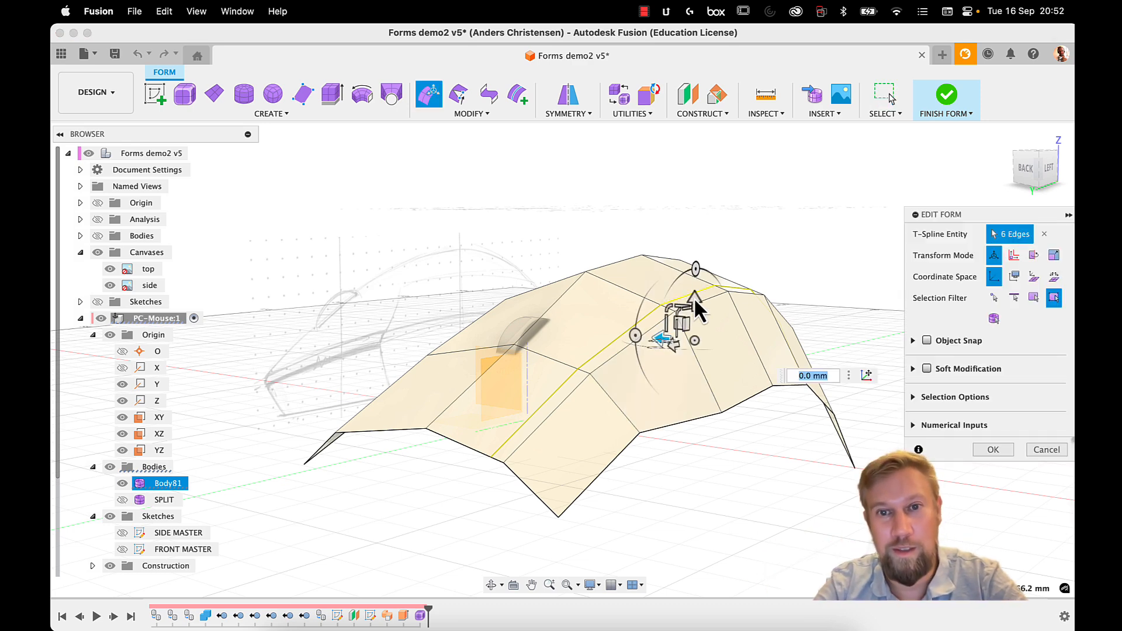
{"action": "left_click_drag", "start_coordinate": [694, 301], "coordinate": [695, 296]}
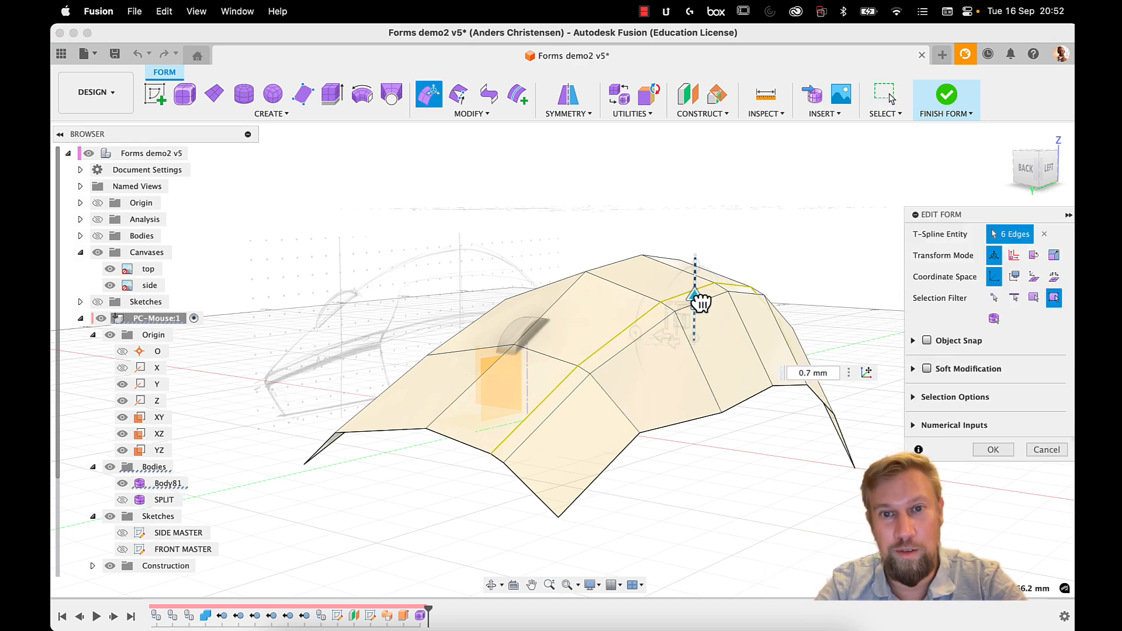
{"action": "left_click", "coordinate": [1001, 449]}
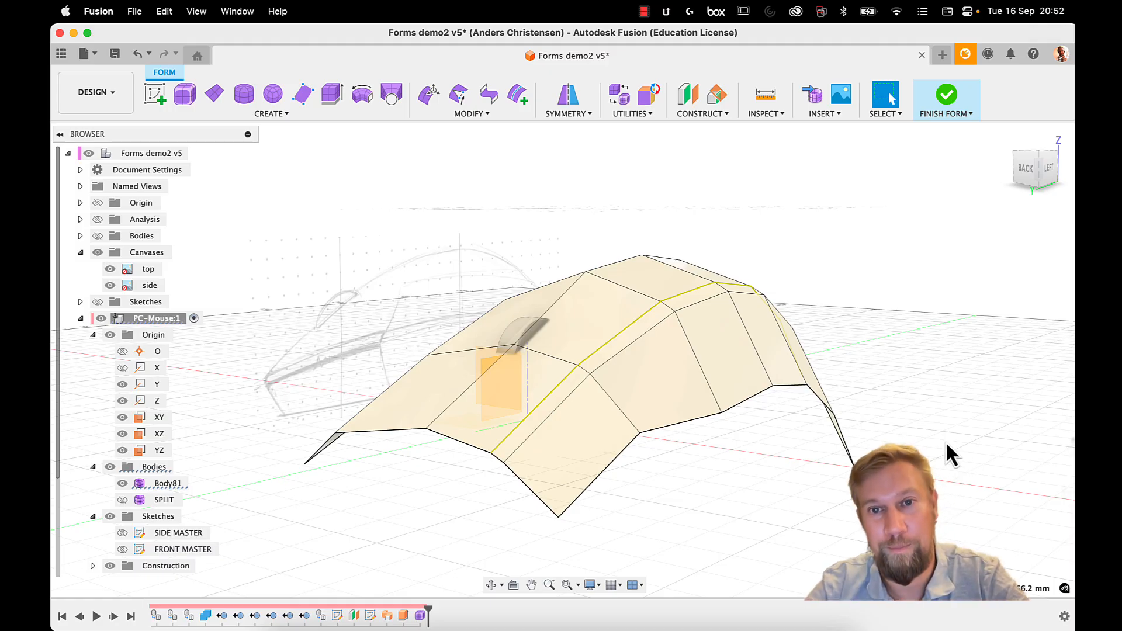
{"action": "left_click", "coordinate": [853, 294]}
Step: Select the narrow strip of five faces between the two closely spaced lengthwise edge loops
{"action": "middle_click_drag", "start_coordinate": [819, 301], "coordinate": [659, 387], "text": "shift"}
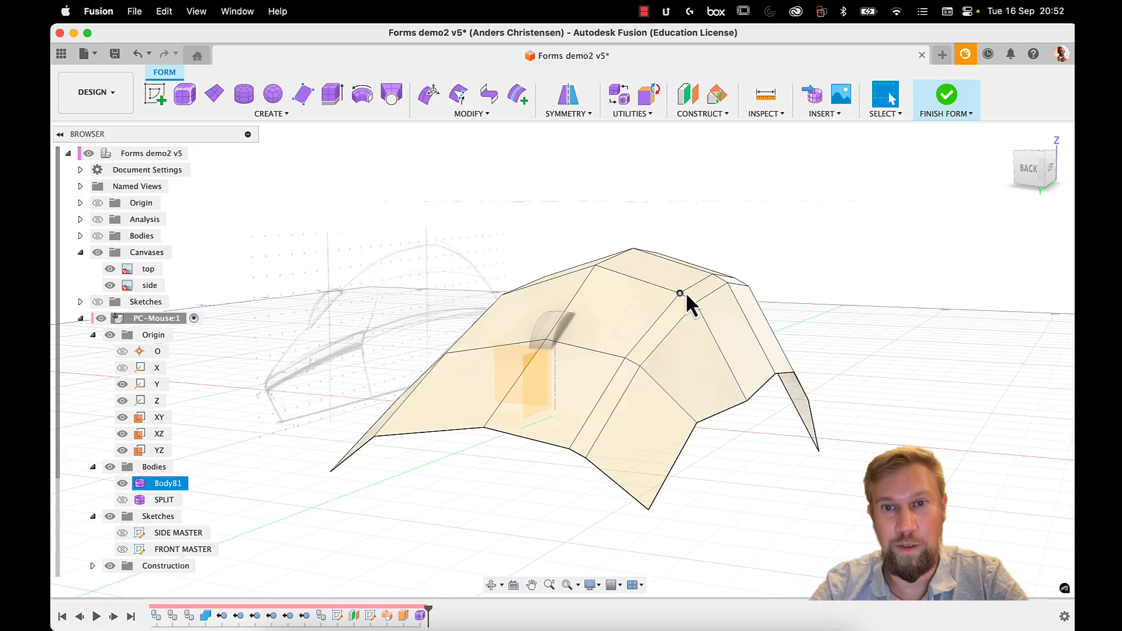
{"action": "left_click", "coordinate": [618, 393]}
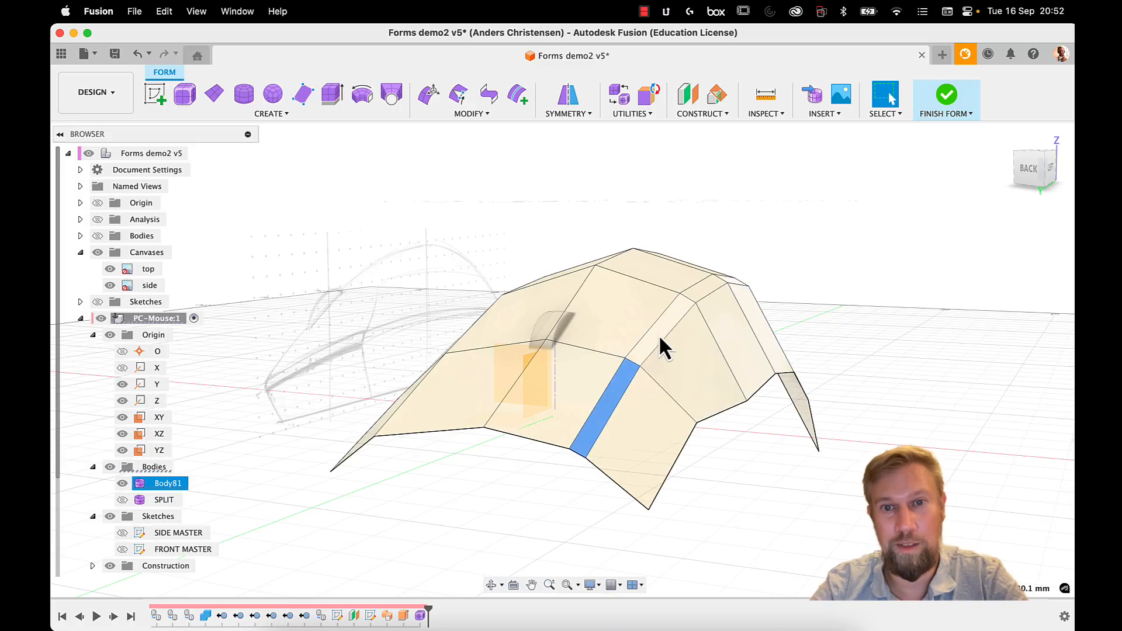
{"action": "middle_click_drag", "start_coordinate": [752, 280], "coordinate": [733, 336], "text": "shift"}
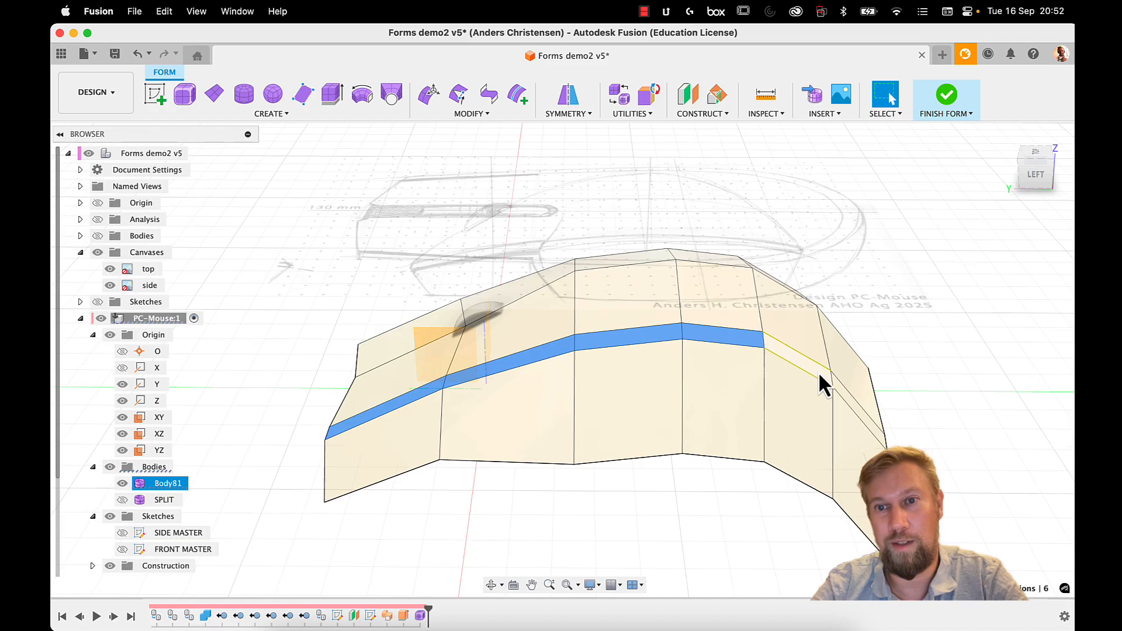
{"action": "middle_click_drag", "start_coordinate": [839, 397], "coordinate": [906, 426], "text": "shift"}
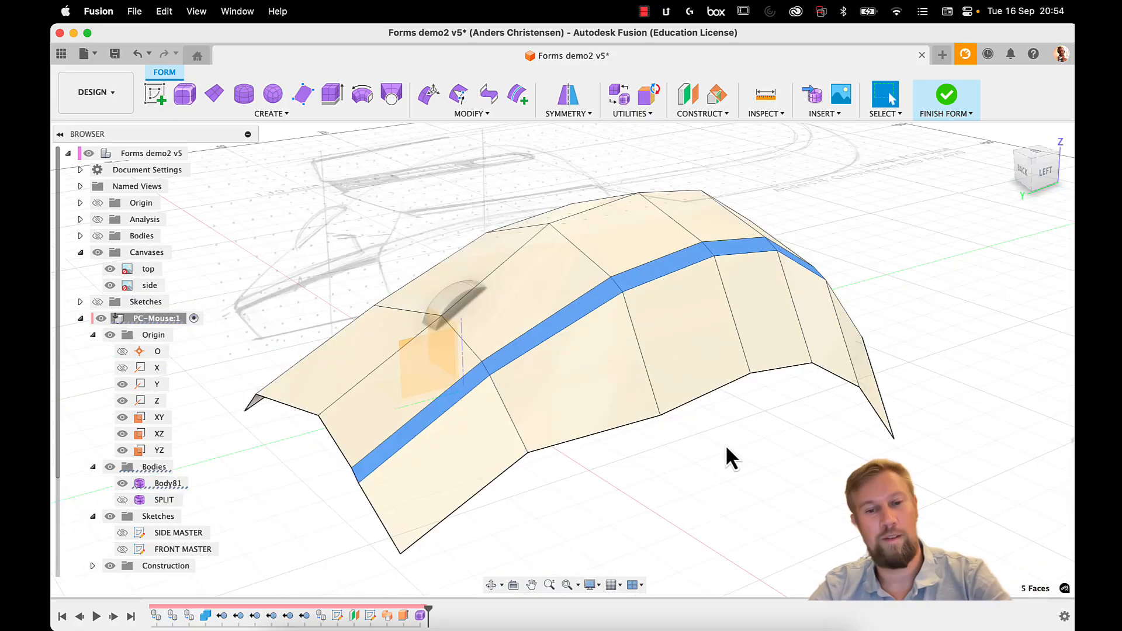
Step: Try raising the selected strip of faces about 5.5 mm with Edit Form, and undo the move
{"action": "key", "text": "e"}
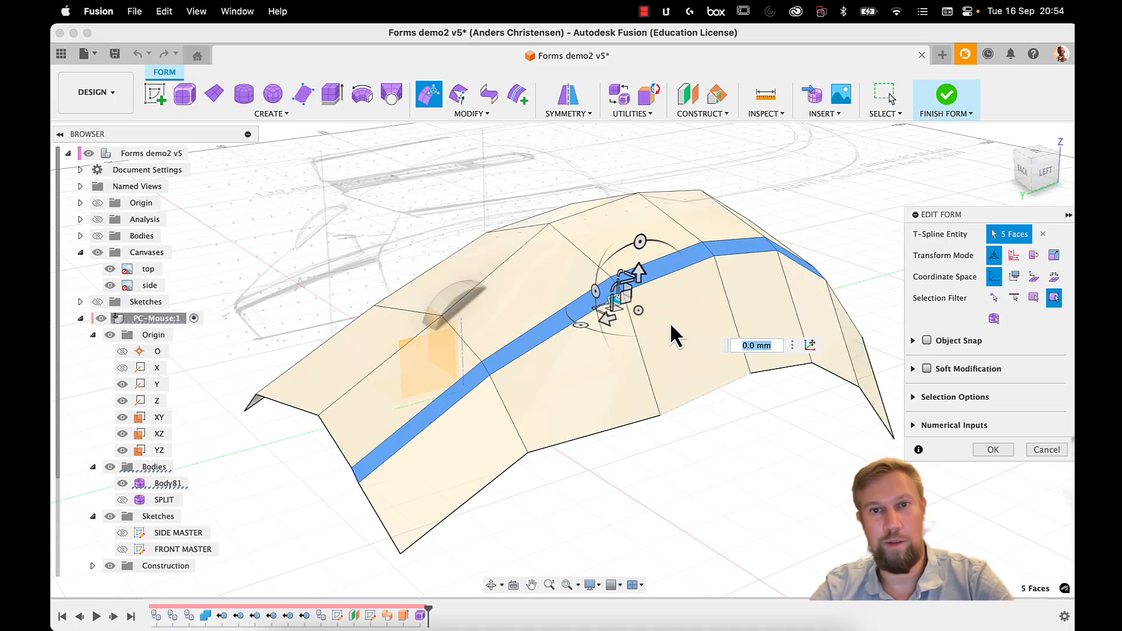
{"action": "left_click_drag", "start_coordinate": [641, 269], "coordinate": [641, 252]}
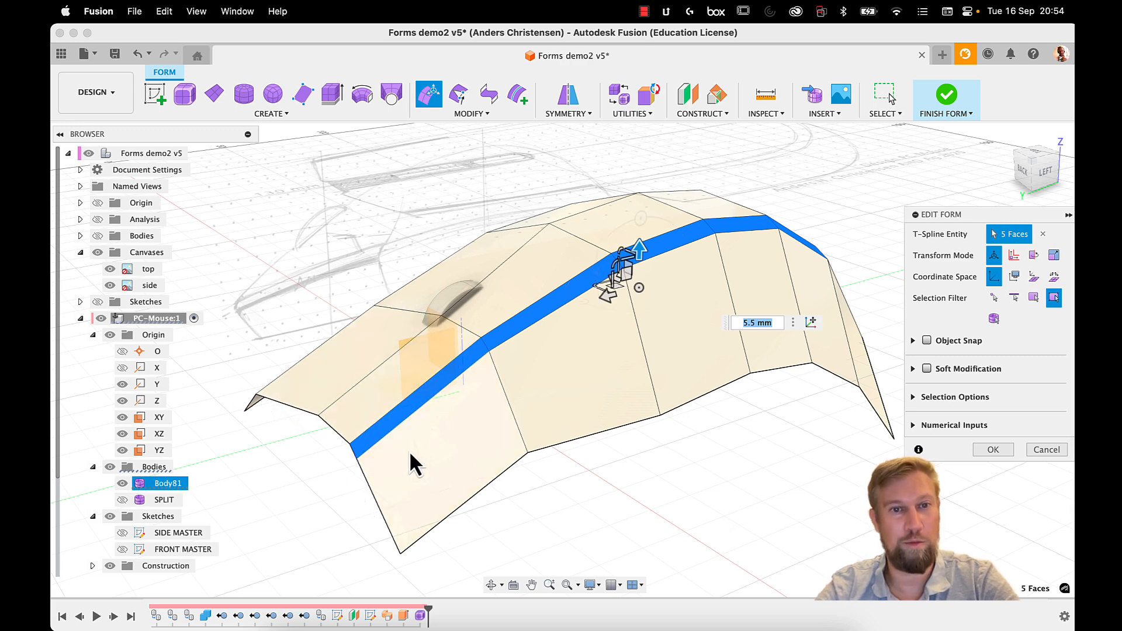
{"action": "key", "text": "super+z"}
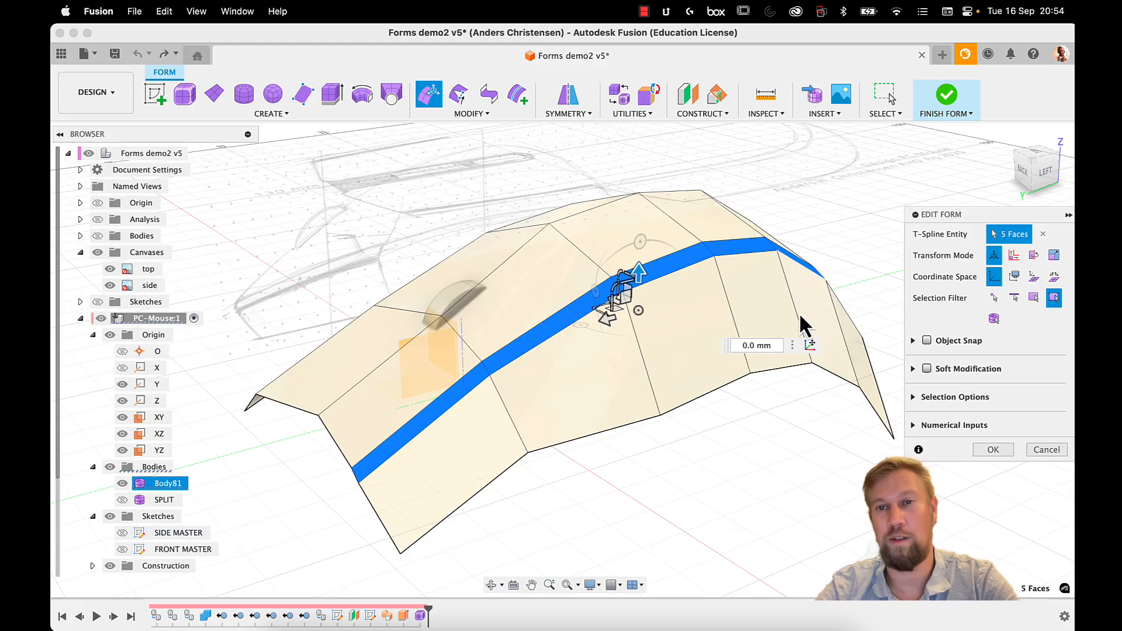
Step: Set the Edit Form pivot to the corner of the selected five-face strip at the scroll-wheel end of the body
{"action": "middle_click_drag", "start_coordinate": [747, 327], "coordinate": [808, 362], "text": "shift"}
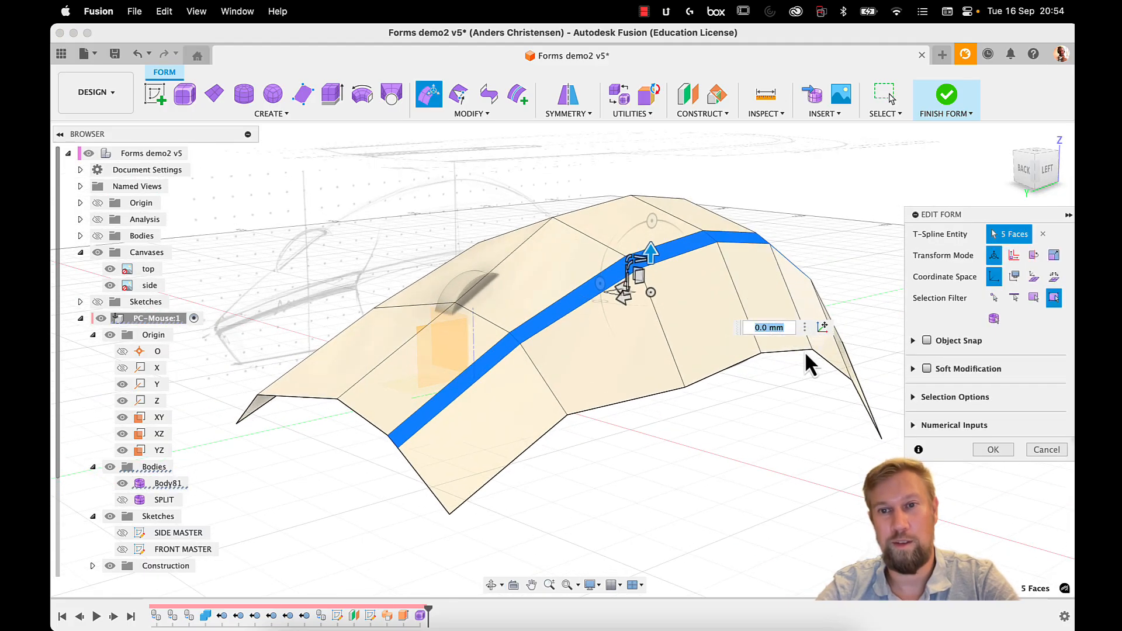
{"action": "left_click", "coordinate": [822, 326]}
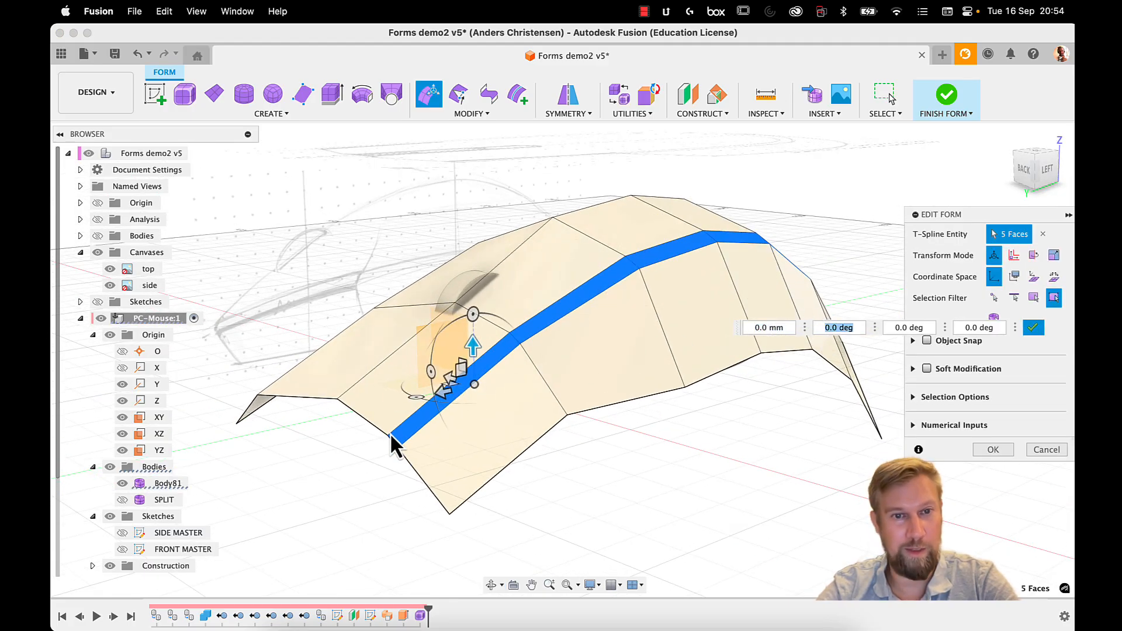
{"action": "scroll", "coordinate": [387, 436], "scroll_direction": "up", "scroll_amount": 5}
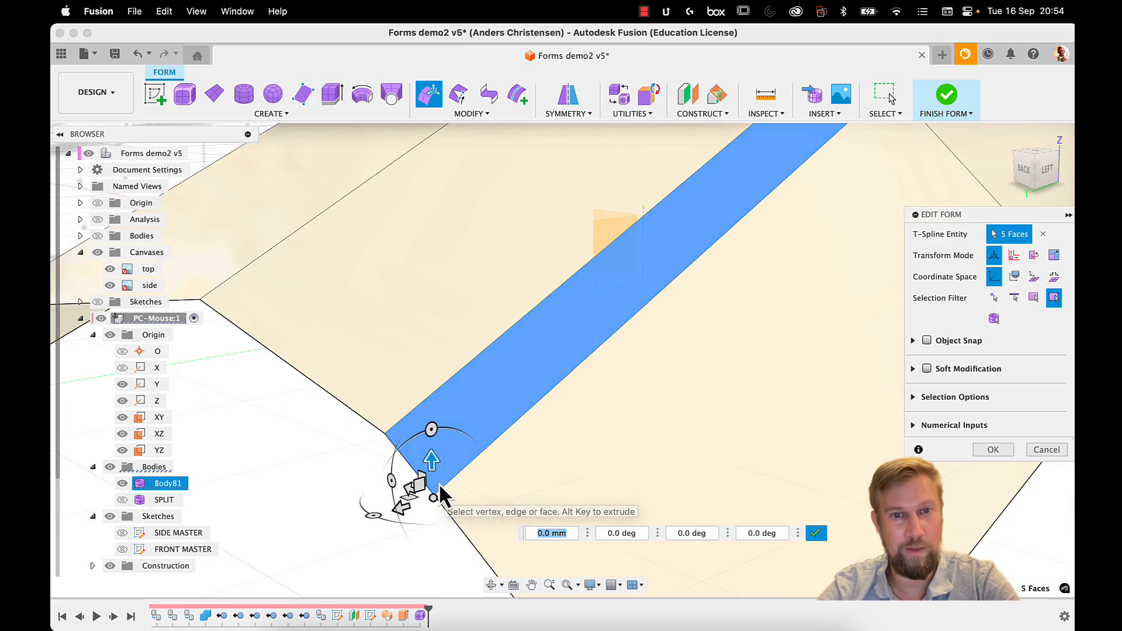
{"action": "left_click", "coordinate": [816, 533]}
{"action": "scroll", "coordinate": [719, 471], "scroll_direction": "down", "scroll_amount": 8}
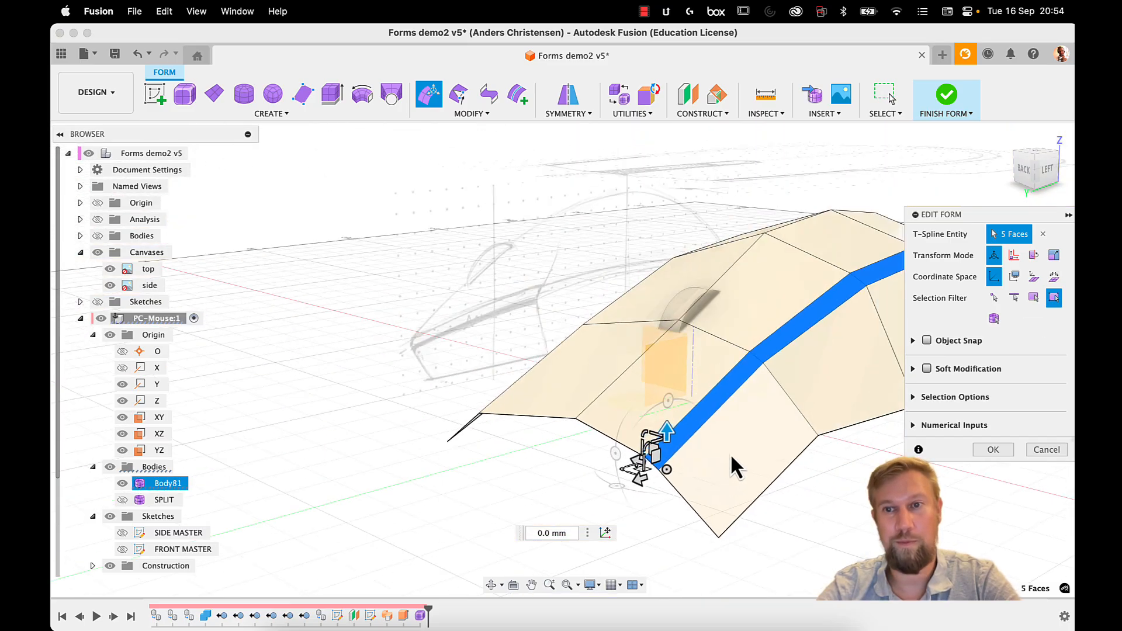
Step: Try scaling the five-face strip vertically by a factor of about 1.2 and check it in smooth display from the back
{"action": "middle_click_drag", "start_coordinate": [745, 445], "coordinate": [553, 425]}
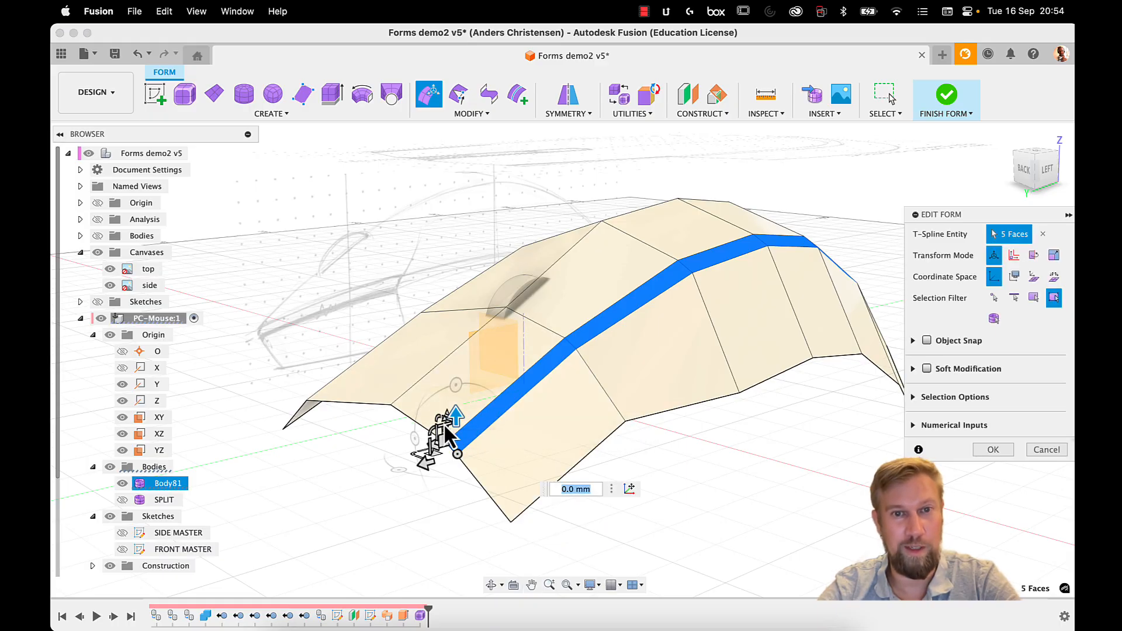
{"action": "type", "text": "1.2"}
{"action": "left_click_drag", "start_coordinate": [449, 426], "coordinate": [449, 427]}
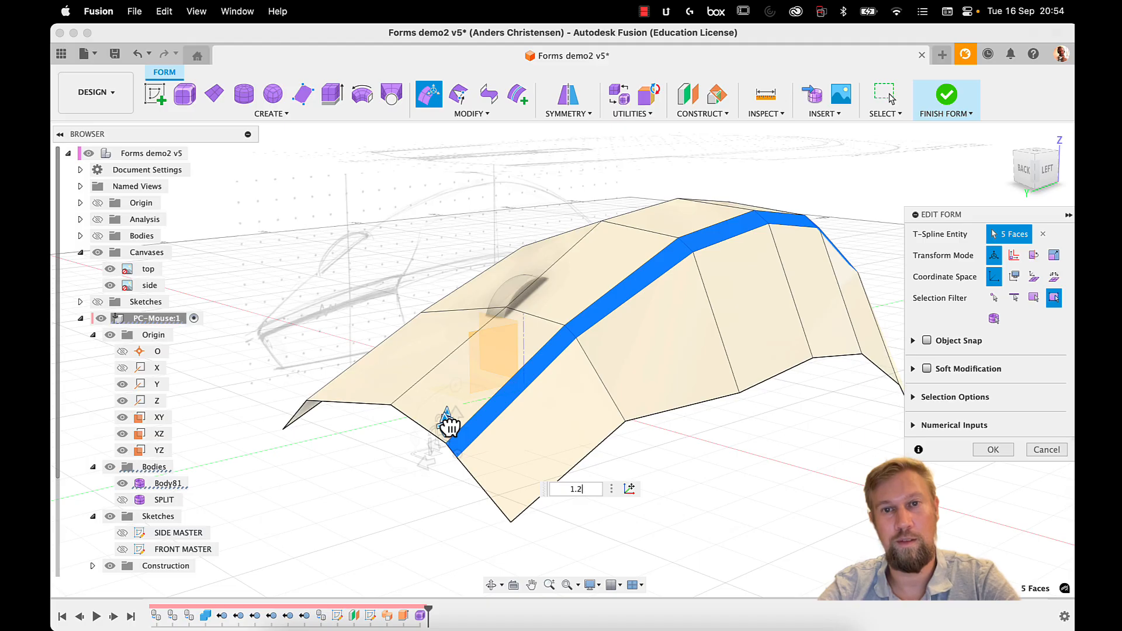
{"action": "key", "text": "ctrl+3"}
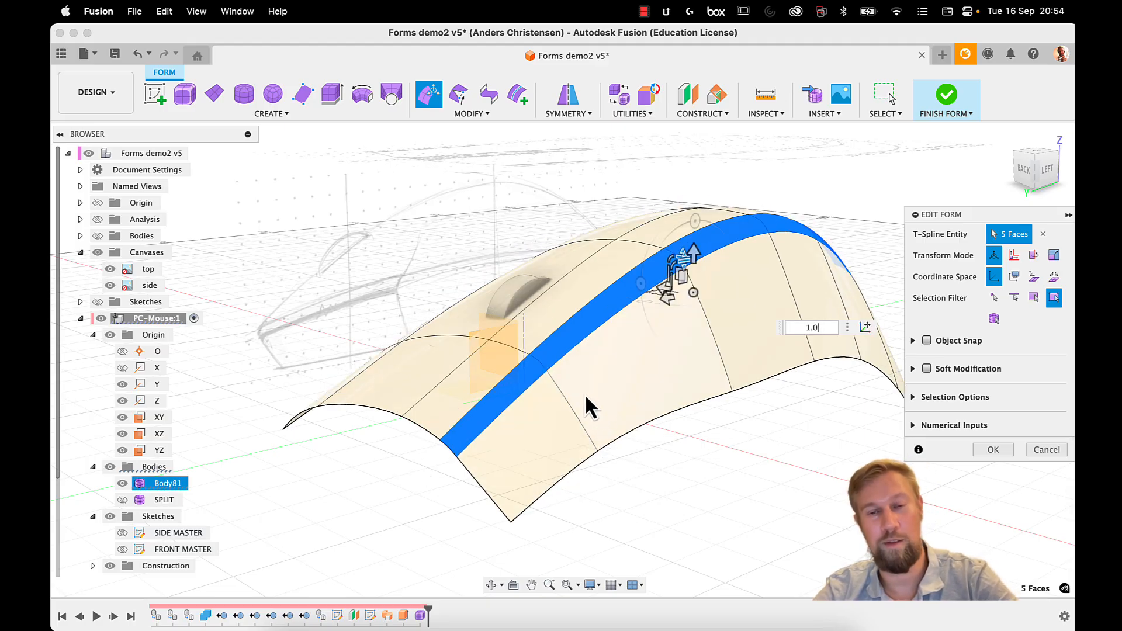
{"action": "left_click", "coordinate": [1024, 171]}
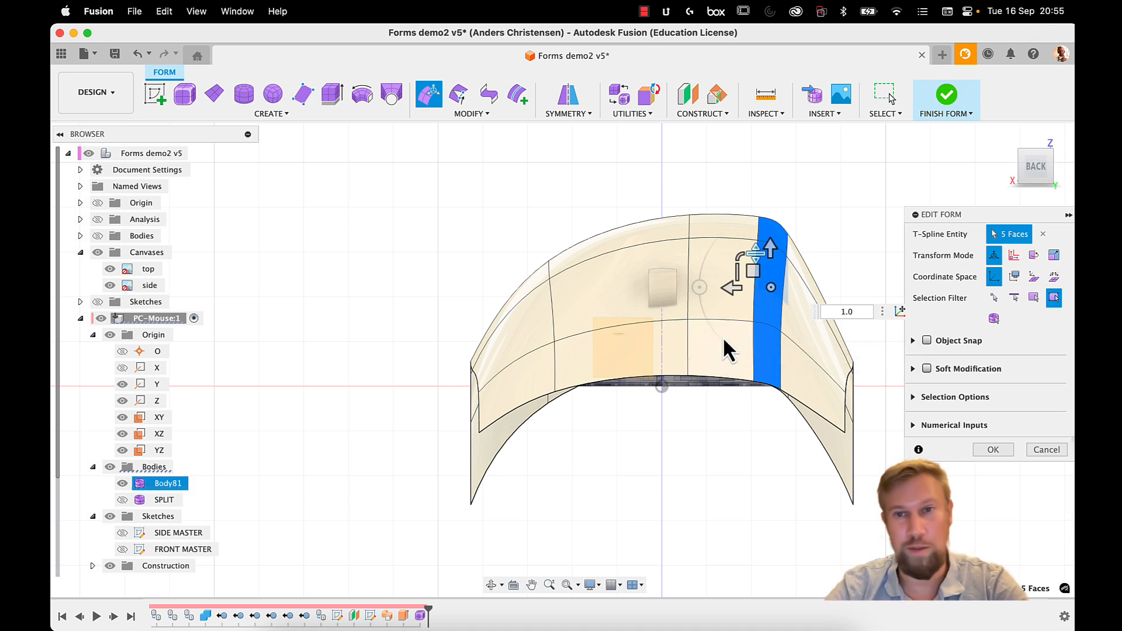
{"action": "left_click", "coordinate": [1045, 451]}
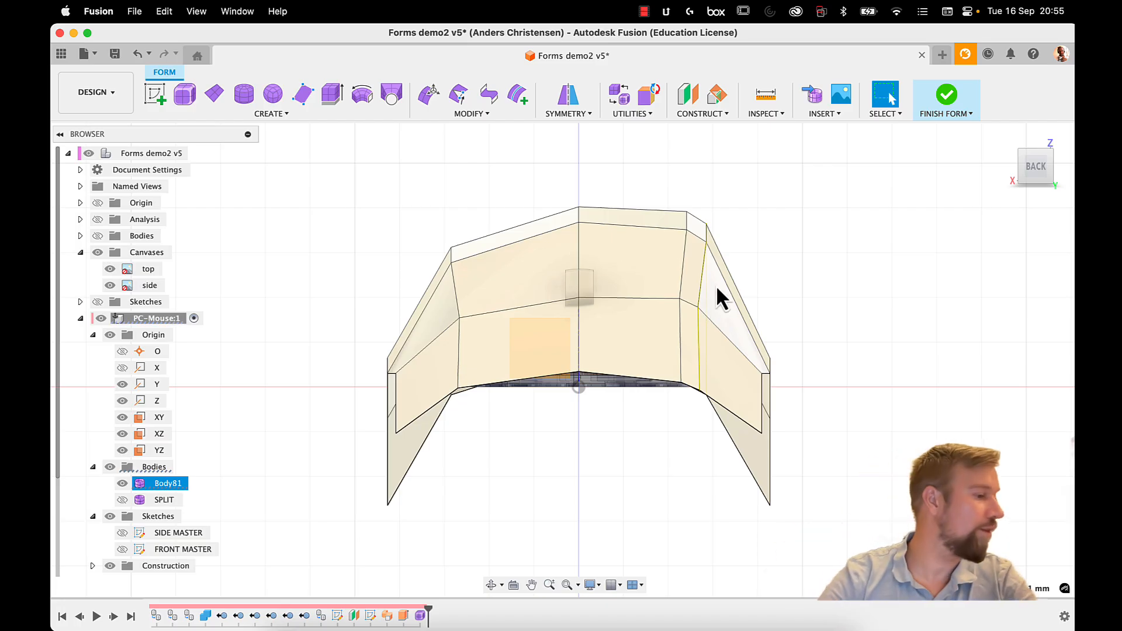
Step: Straighten the two closely spaced lengthwise edge loops by scaling each to 0 across the body's width with Edit Form
{"action": "middle_click_drag", "start_coordinate": [720, 283], "coordinate": [696, 311], "text": "shift"}
{"action": "left_click", "coordinate": [1025, 174]}
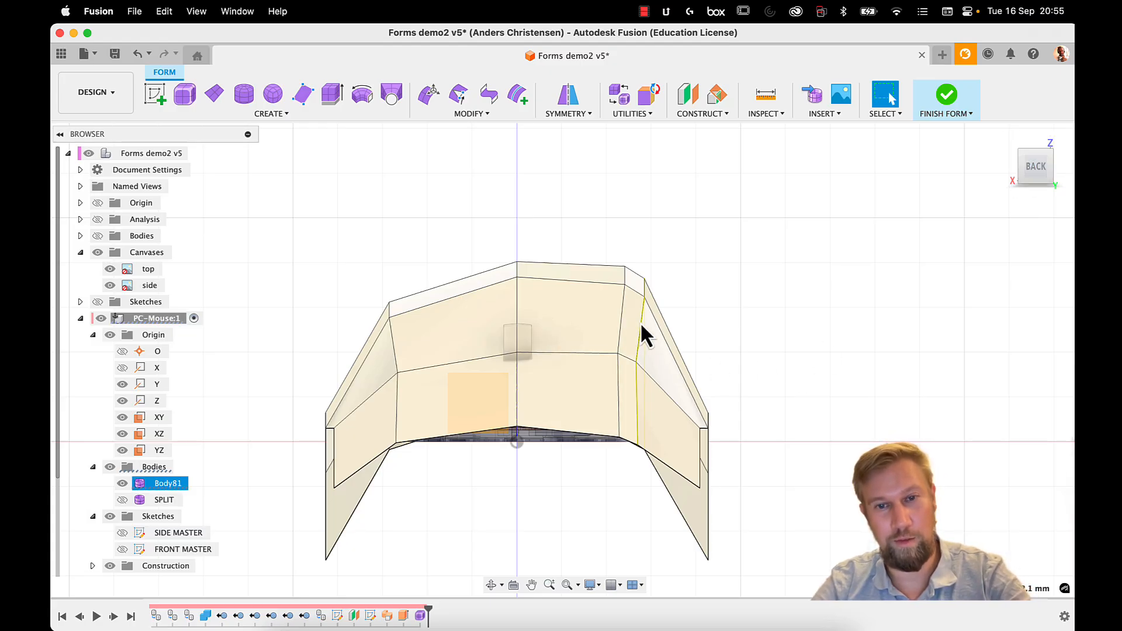
{"action": "key", "text": "e"}
{"action": "left_click_drag", "start_coordinate": [608, 338], "coordinate": [637, 342]}
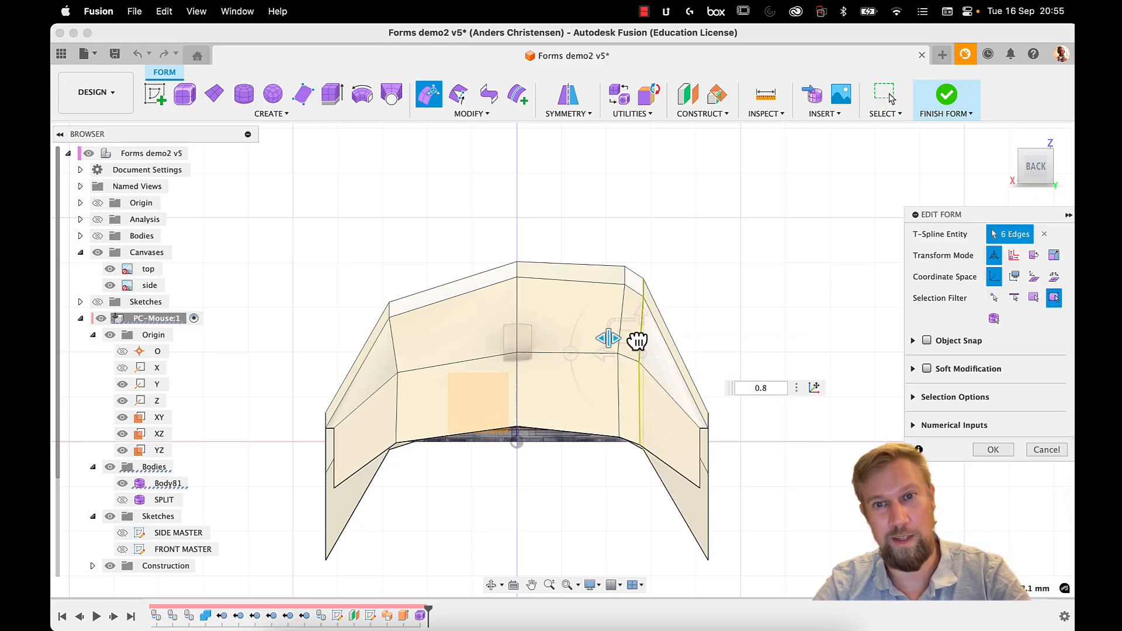
{"action": "key", "text": "Return"}
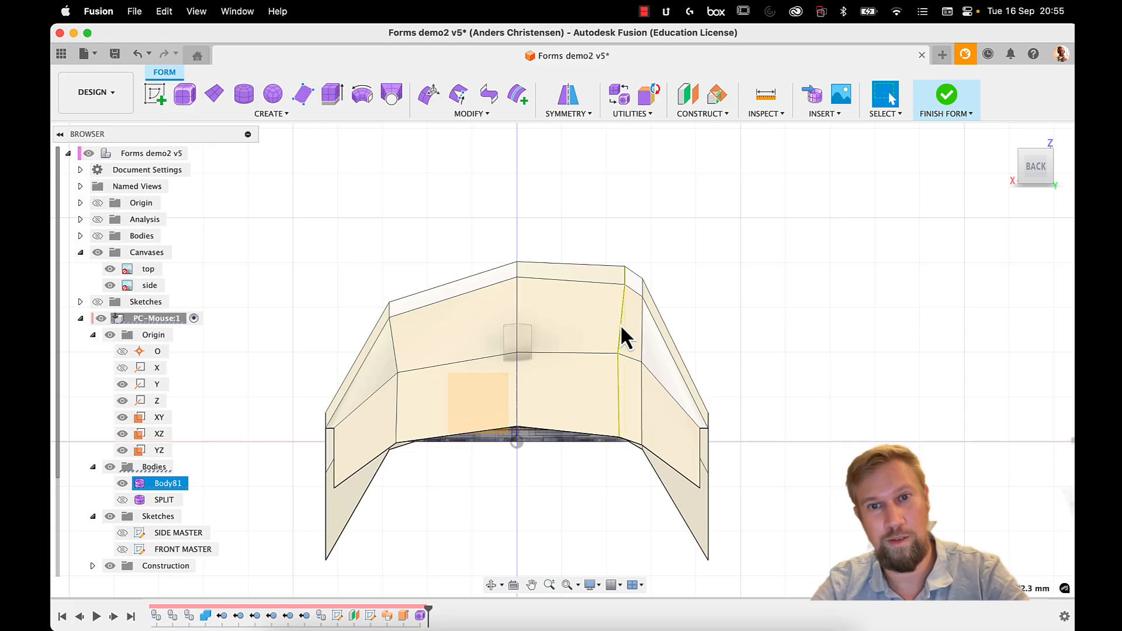
{"action": "key", "text": "e"}
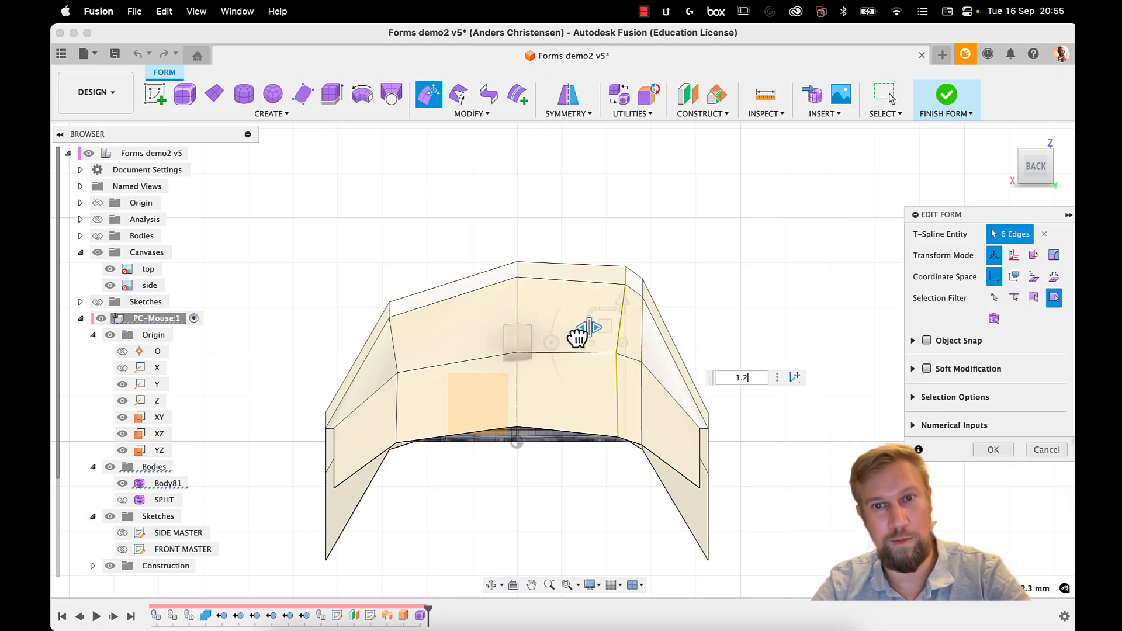
{"action": "key", "text": "Return"}
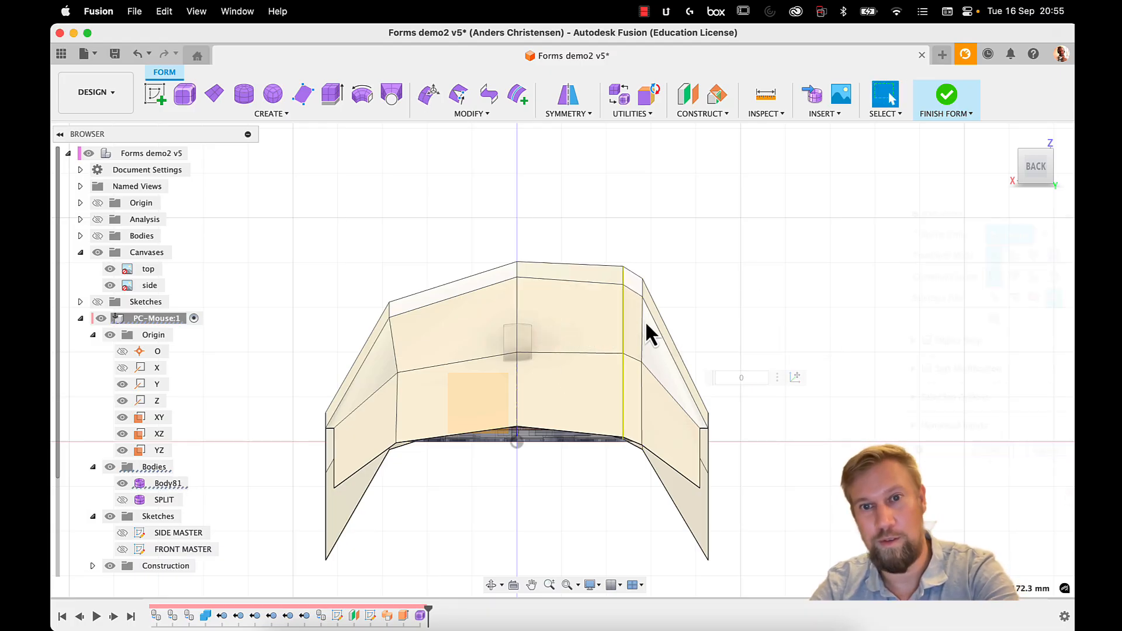
Step: Start moving a mid-body vertex on the inner lengthwise loop across the width, using Soft Modification with a 120 mm distance
{"action": "middle_click_drag", "start_coordinate": [748, 280], "coordinate": [632, 375], "text": "shift"}
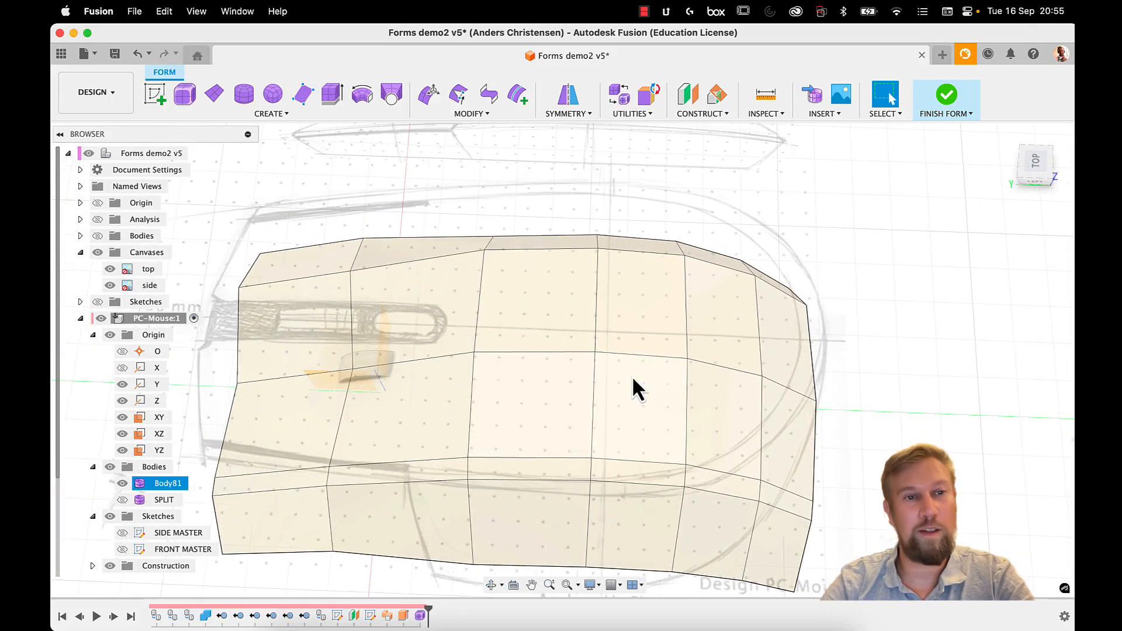
{"action": "left_click", "coordinate": [1023, 169]}
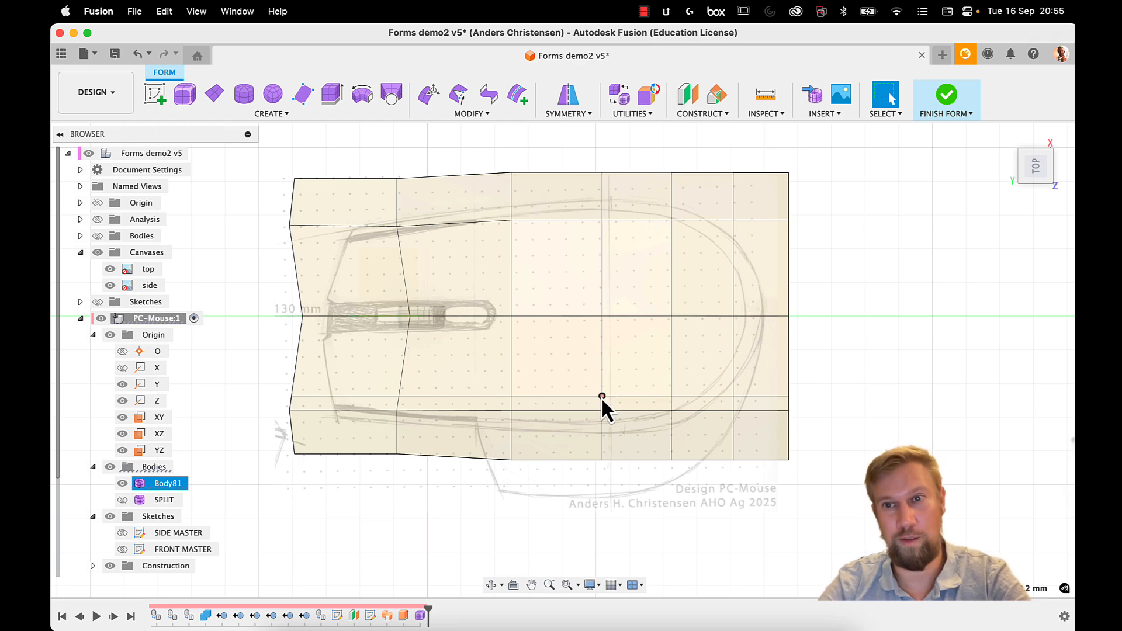
{"action": "double_click", "coordinate": [601, 397]}
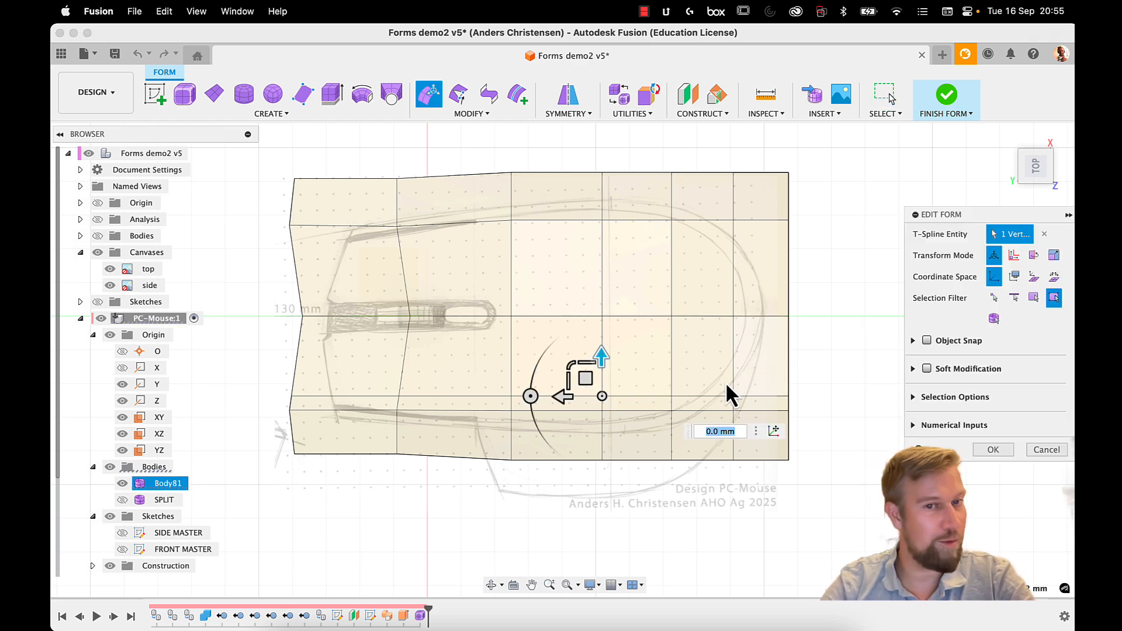
{"action": "left_click", "coordinate": [927, 368]}
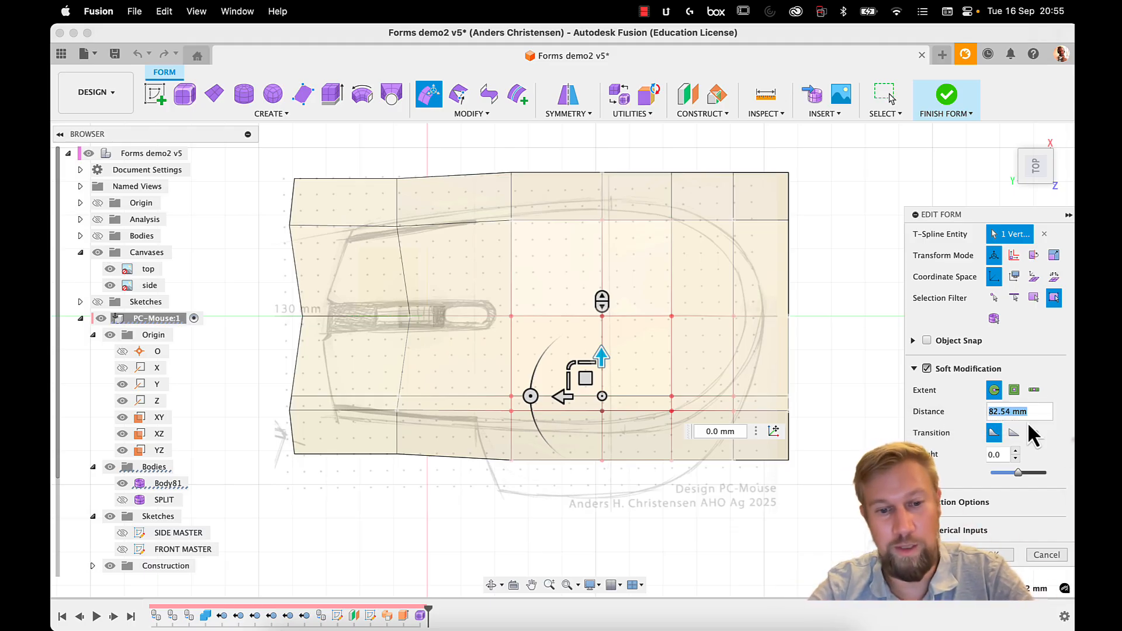
{"action": "type", "text": "120"}
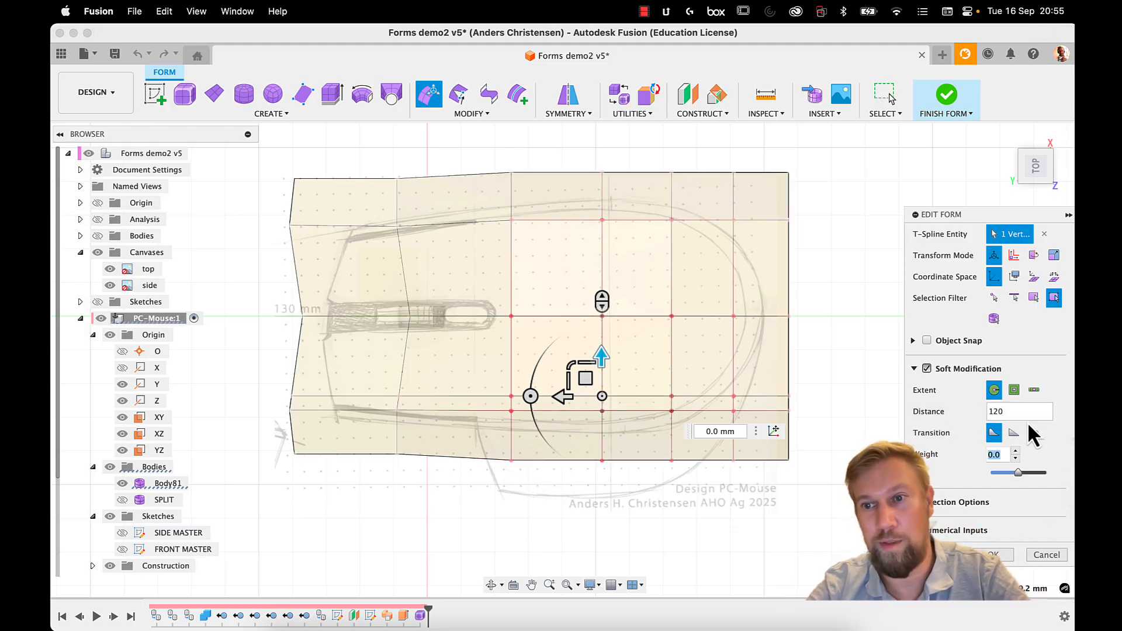
{"action": "key", "text": "Tab"}
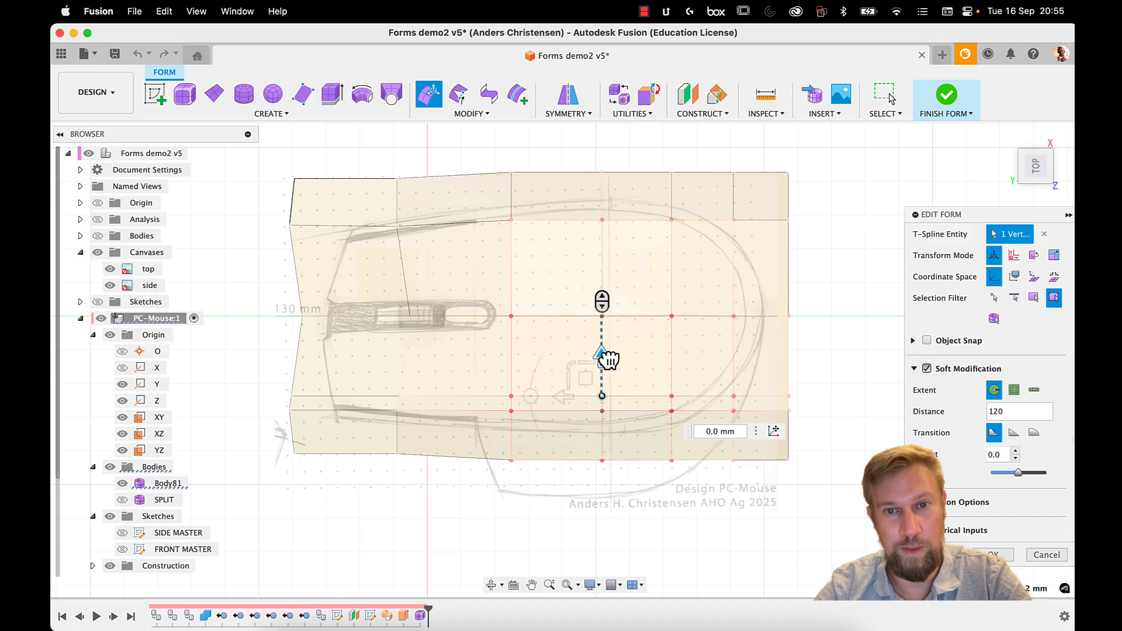
{"action": "mouse_move", "coordinate": [608, 359]}
{"action": "left_mouse_down"}
{"action": "mouse_move", "coordinate": [612, 337]}
{"action": "mouse_move", "coordinate": [608, 386]}
{"action": "mouse_move", "coordinate": [611, 358]}
{"action": "left_mouse_up"}
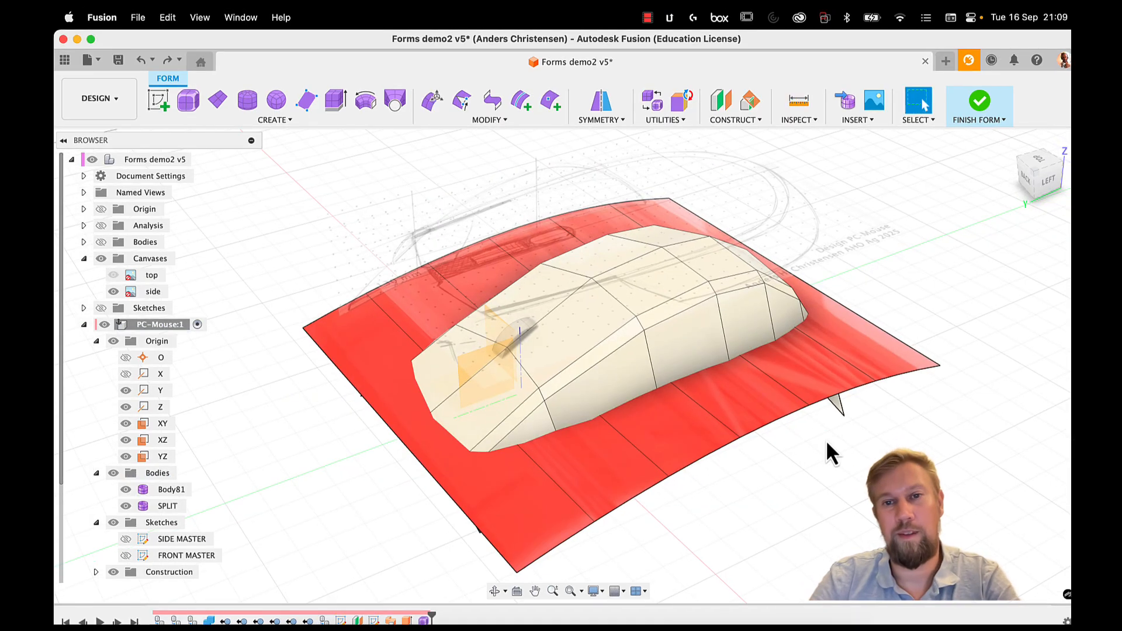
Step: Examine the mouse body in smooth display against the top-view sketch outline and the red SPLIT surface
{"action": "left_click", "coordinate": [780, 318]}
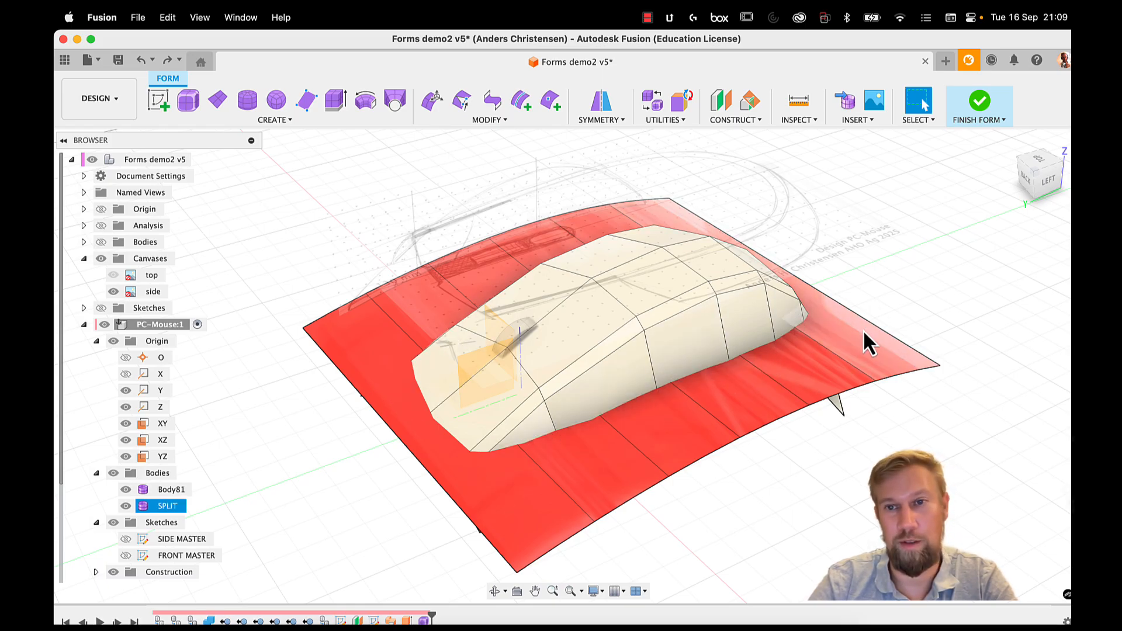
{"action": "middle_click_drag", "start_coordinate": [376, 384], "coordinate": [671, 418], "text": "shift"}
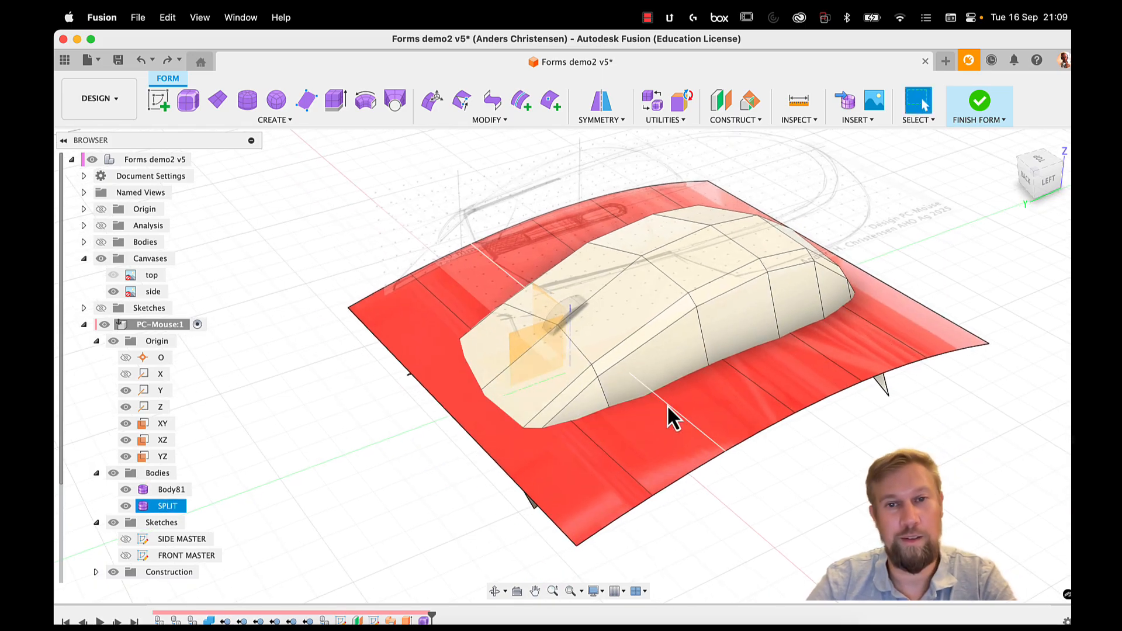
{"action": "key", "text": "ctrl+3"}
{"action": "left_click", "coordinate": [658, 369]}
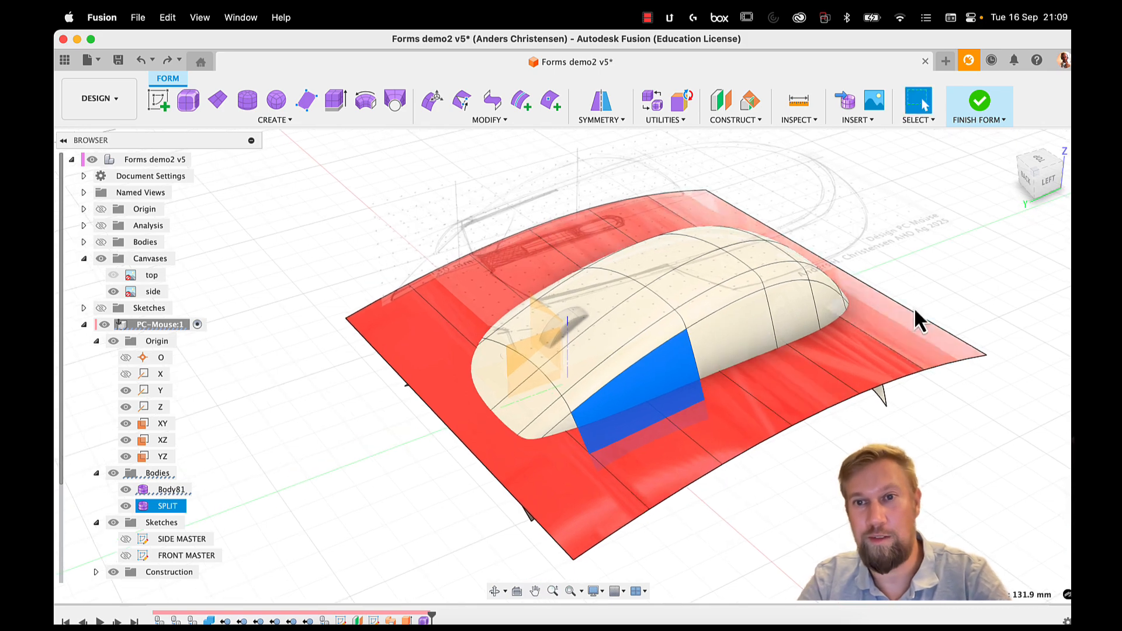
{"action": "left_click", "coordinate": [1037, 159]}
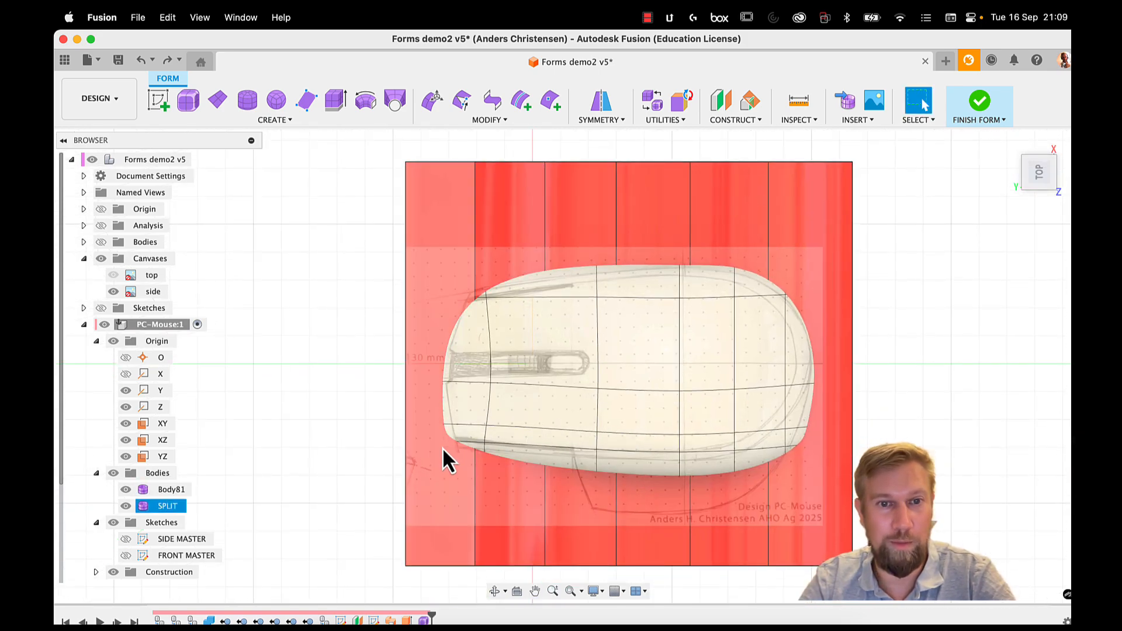
{"action": "middle_click_drag", "start_coordinate": [633, 409], "coordinate": [783, 391], "text": "shift"}
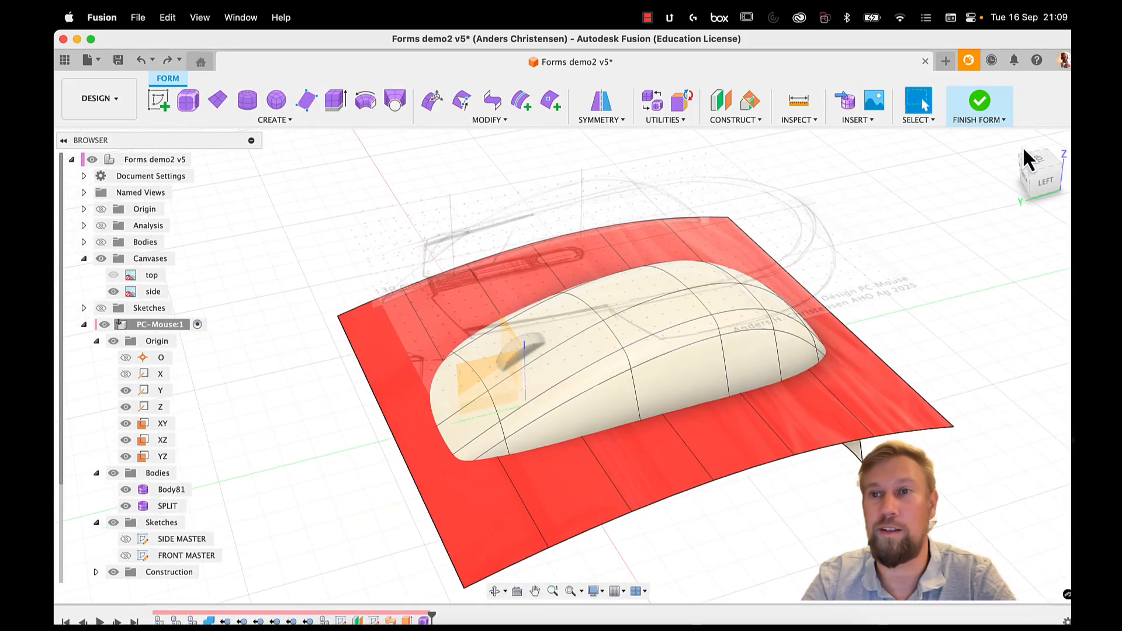
{"action": "left_click", "coordinate": [1043, 168]}
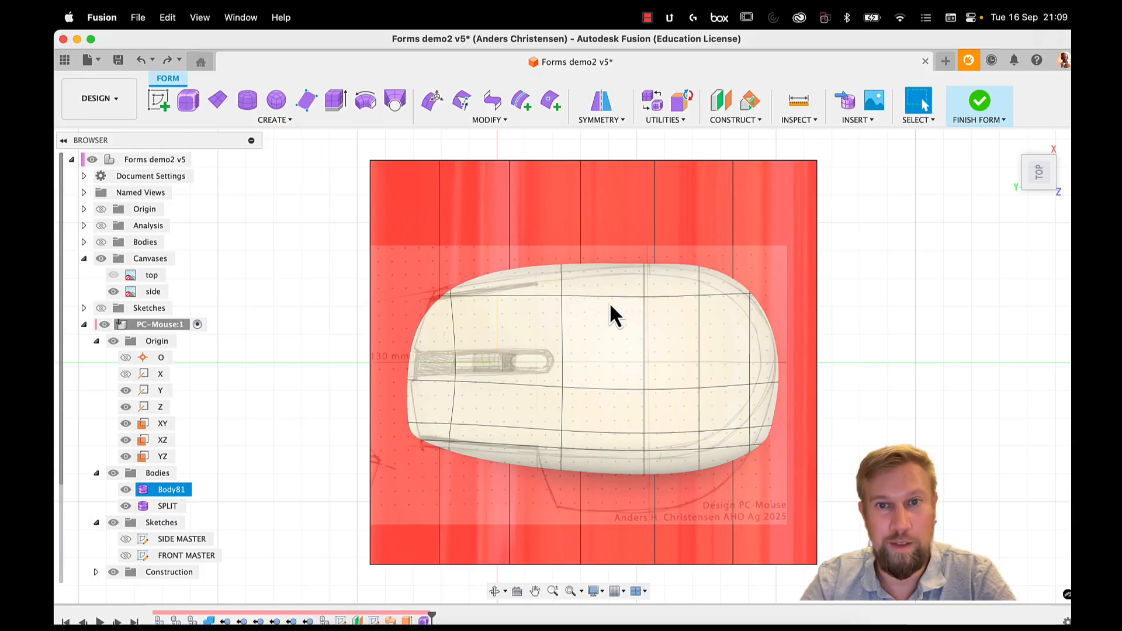
{"action": "middle_click_drag", "start_coordinate": [582, 442], "coordinate": [730, 354], "text": "shift"}
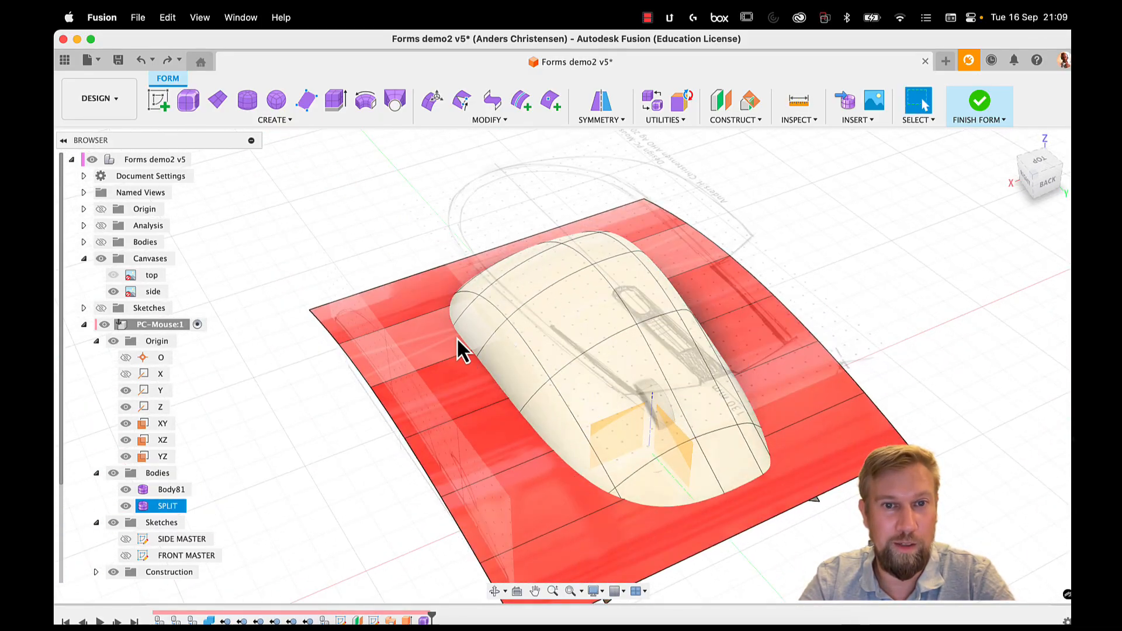
Step: Move a vertex on the body's lower side edge outward about 1.5 mm with Edit Form
{"action": "scroll", "coordinate": [456, 333], "scroll_direction": "up", "scroll_amount": 10}
{"action": "scroll", "coordinate": [630, 533], "scroll_direction": "down", "scroll_amount": 8}
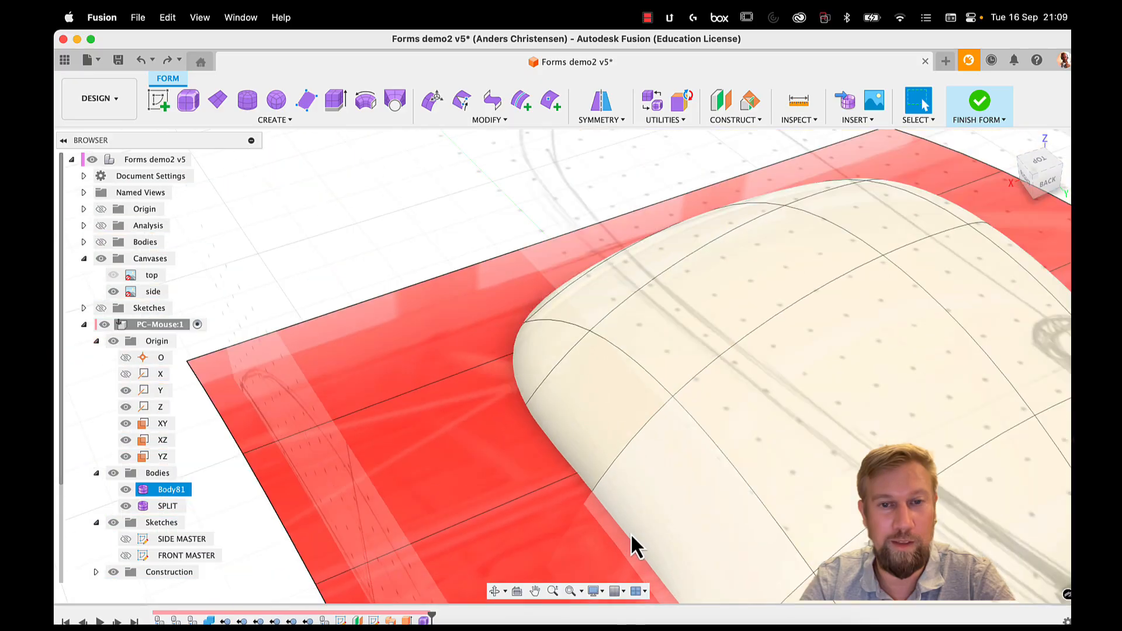
{"action": "scroll", "coordinate": [623, 524], "scroll_direction": "up", "scroll_amount": 4}
{"action": "middle_click_drag", "start_coordinate": [602, 437], "coordinate": [533, 514], "text": "shift"}
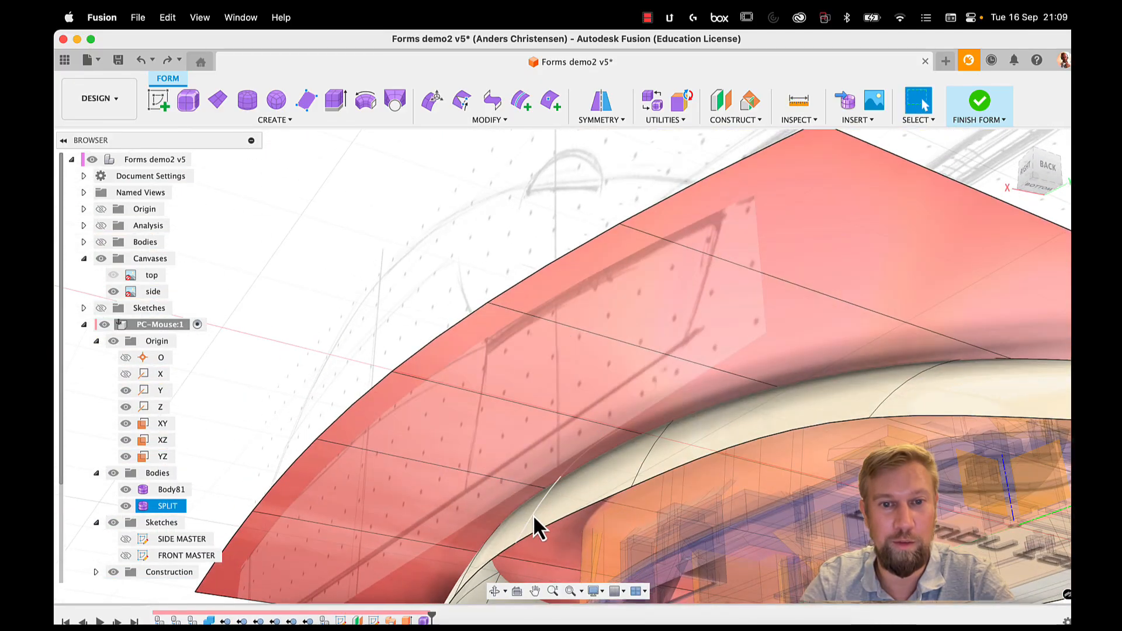
{"action": "double_click", "coordinate": [517, 541]}
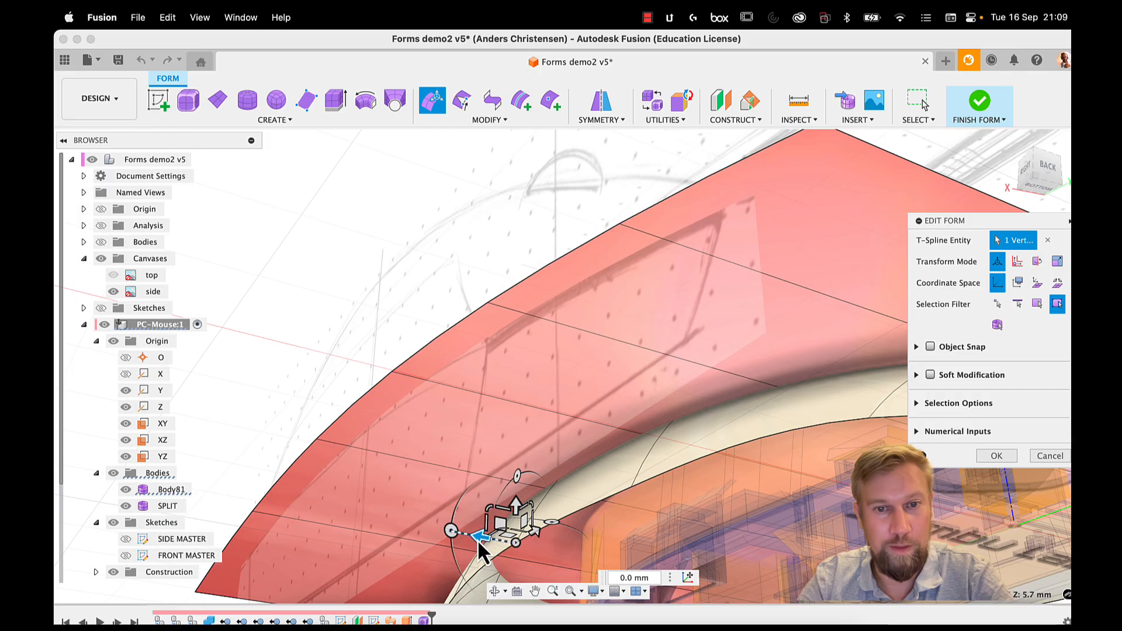
{"action": "left_click_drag", "start_coordinate": [479, 549], "coordinate": [472, 536]}
Step: Enable Soft Modification with an 80 mm distance and move the selected lower side-edge vertex outward about 1.5 mm
{"action": "left_click", "coordinate": [935, 377]}
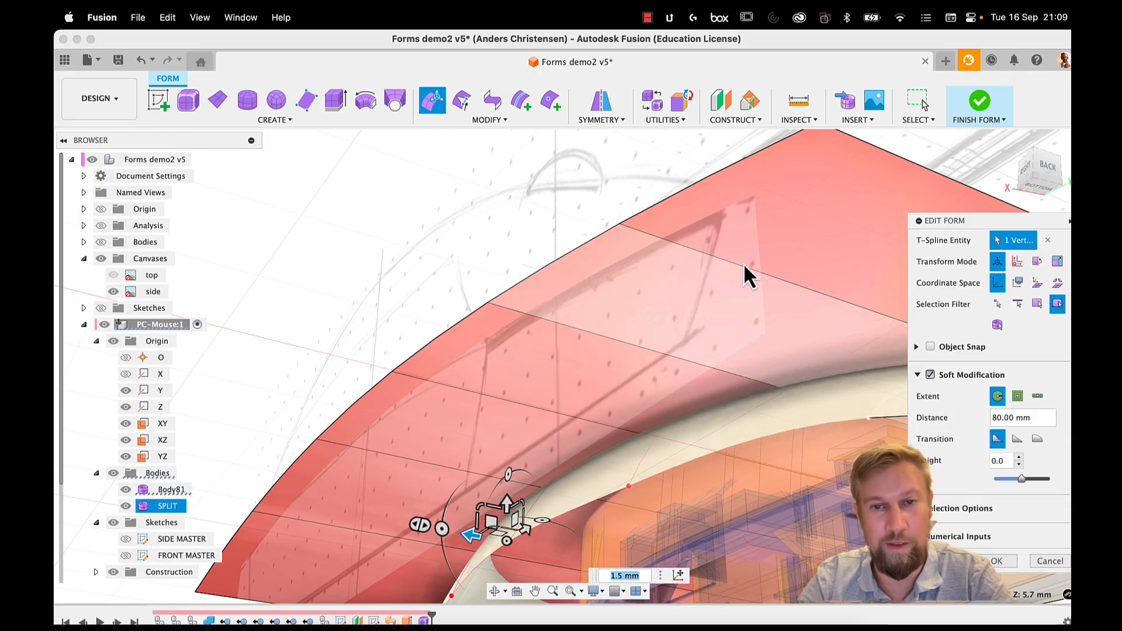
{"action": "middle_click_drag", "start_coordinate": [741, 276], "coordinate": [742, 317], "text": "shift"}
{"action": "scroll", "coordinate": [795, 252], "scroll_direction": "down", "scroll_amount": 10}
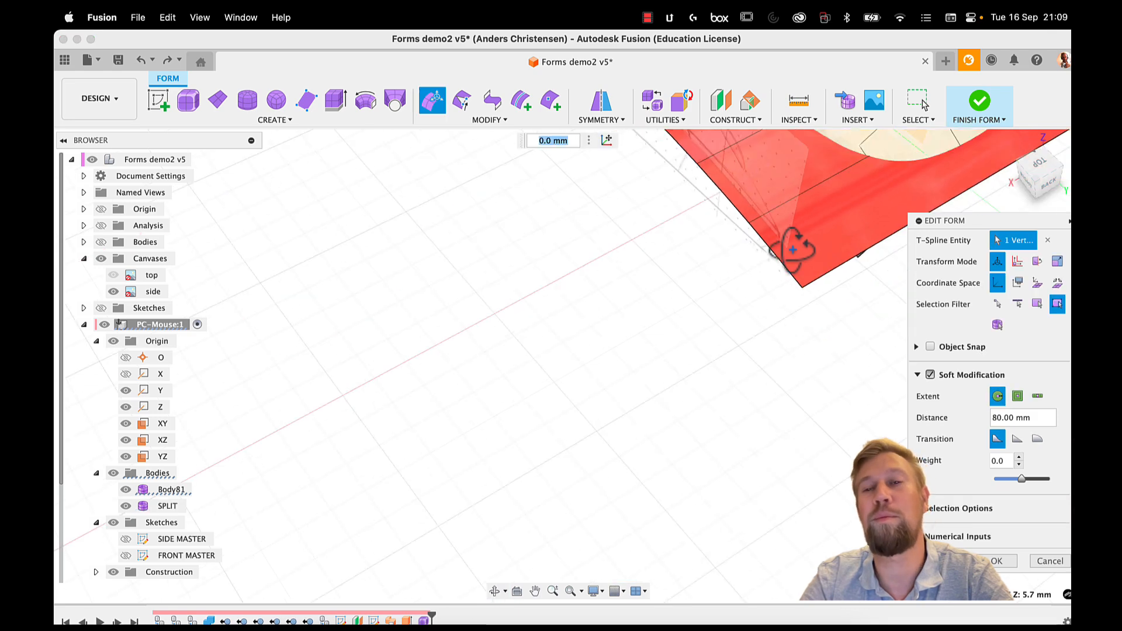
Step: Turn off Soft Modification and move the inner lengthwise edge at the scroll-wheel end toward the neighbouring outer loop in top view
{"action": "middle_click_drag", "start_coordinate": [949, 143], "coordinate": [913, 277]}
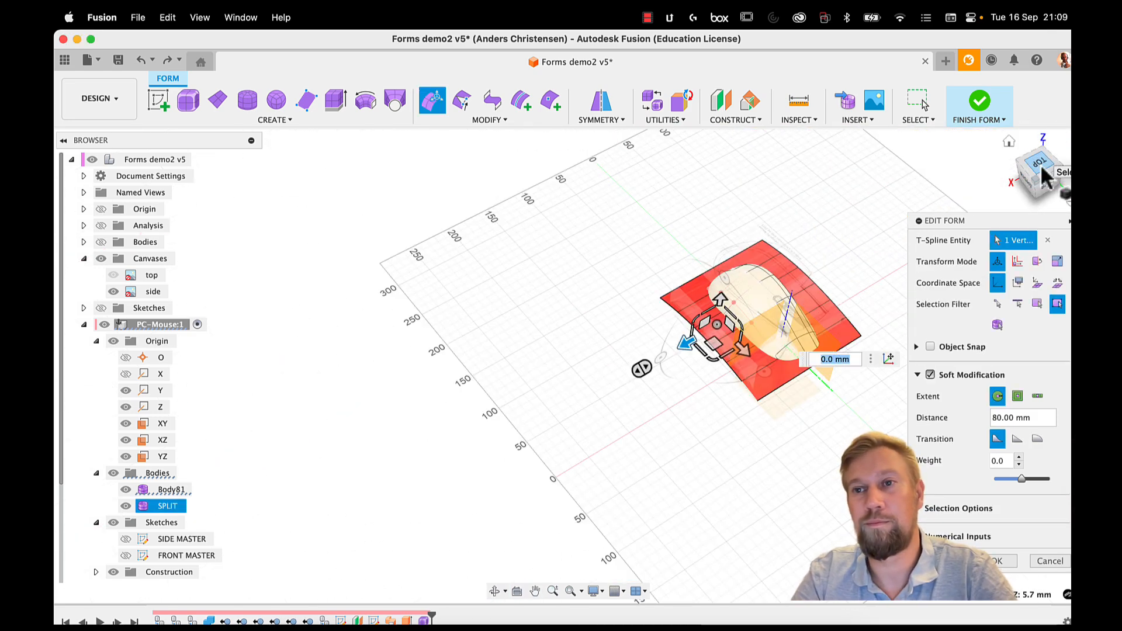
{"action": "left_click", "coordinate": [1044, 176]}
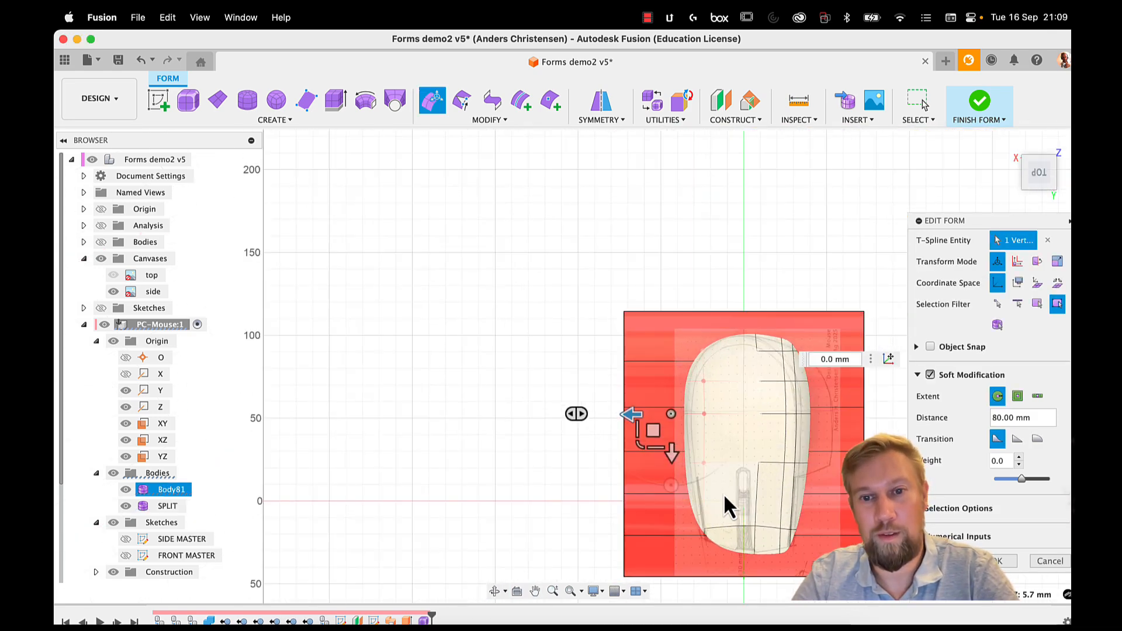
{"action": "middle_click_drag", "start_coordinate": [681, 408], "coordinate": [650, 388]}
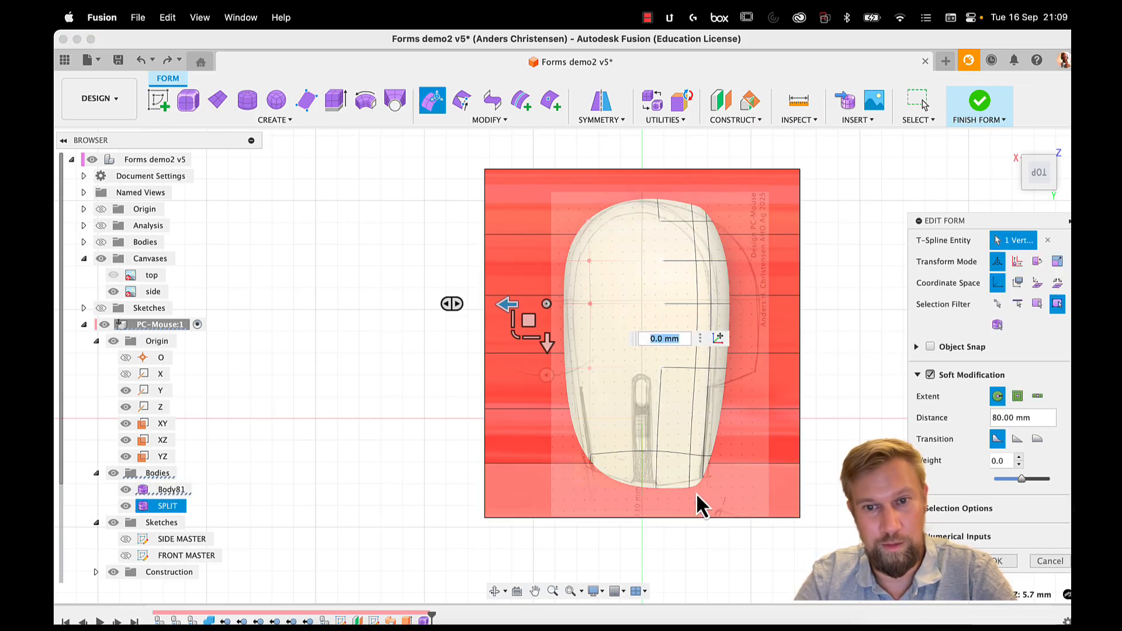
{"action": "scroll", "coordinate": [700, 482], "scroll_direction": "up", "scroll_amount": 5}
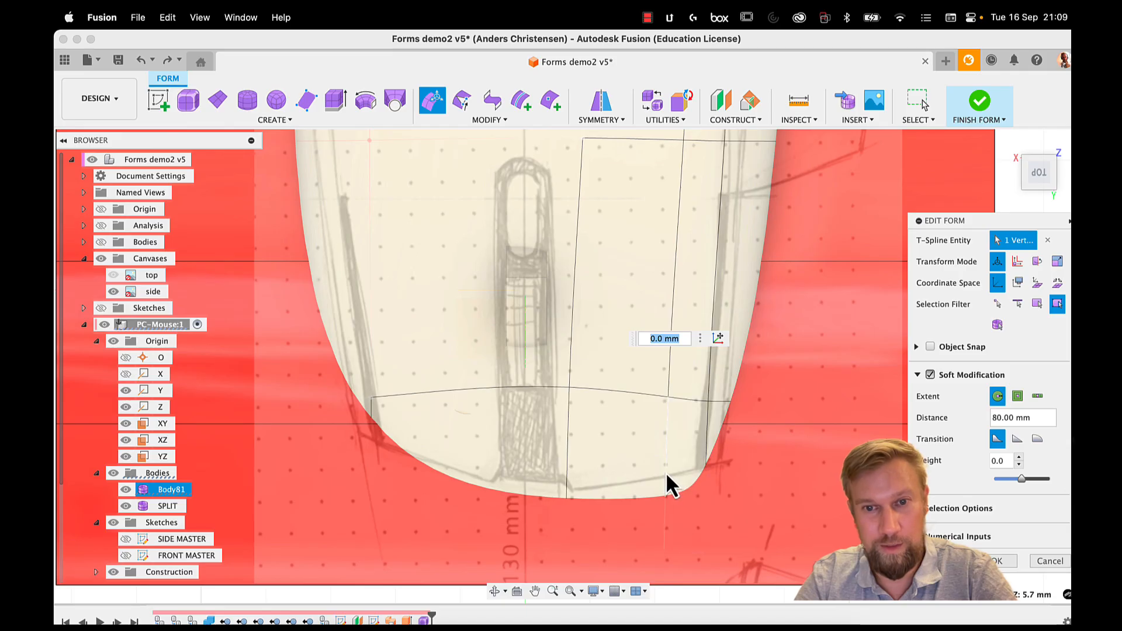
{"action": "left_click", "coordinate": [665, 471]}
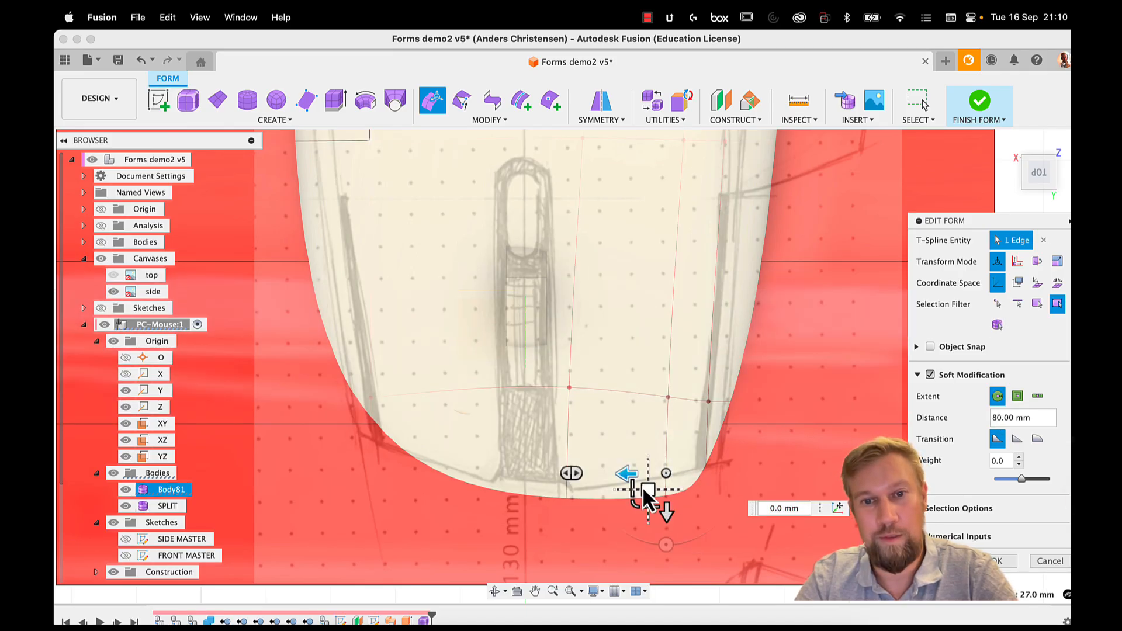
{"action": "left_click_drag", "start_coordinate": [644, 490], "coordinate": [650, 490]}
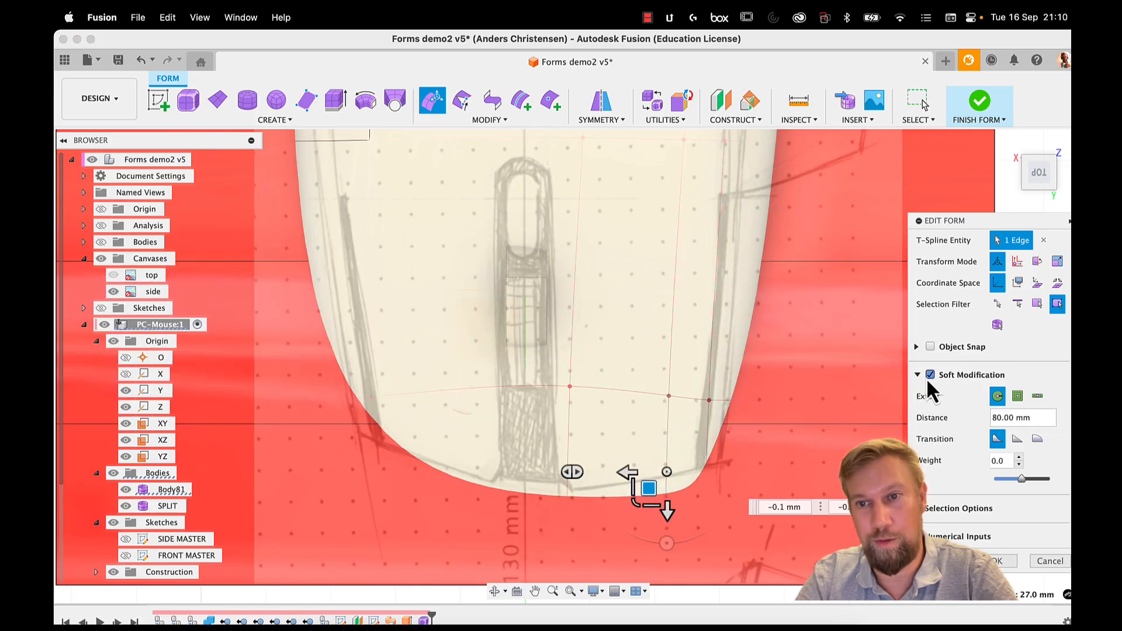
{"action": "left_click", "coordinate": [929, 376]}
{"action": "left_click_drag", "start_coordinate": [650, 485], "coordinate": [671, 480]}
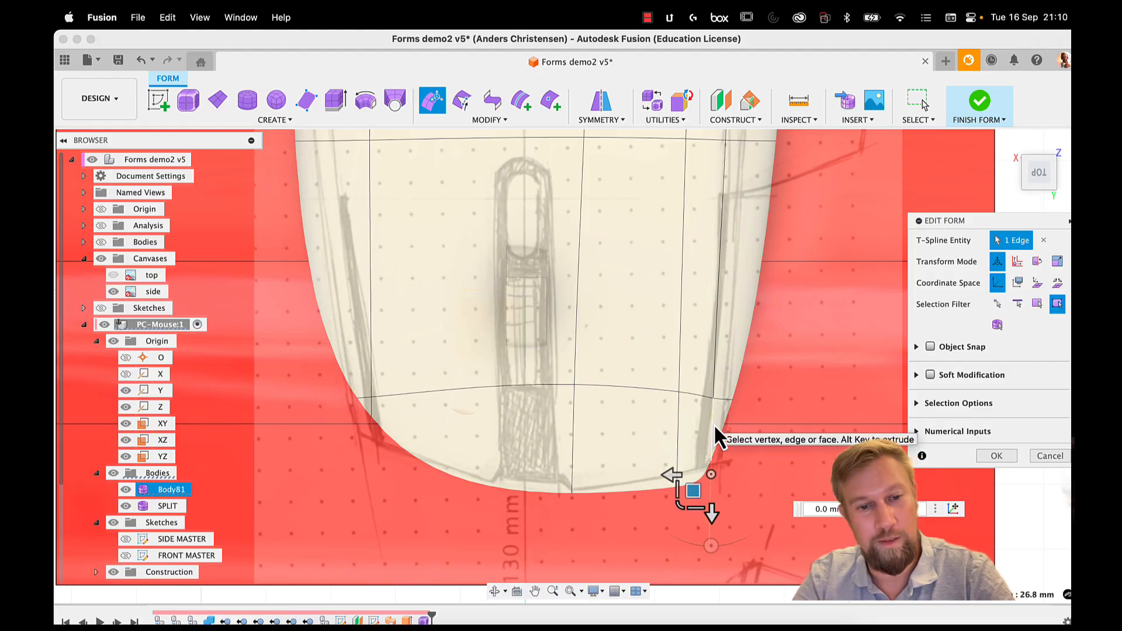
Step: Switch to box display, undo the last front edge move, and shift that edge about 0.8 mm toward the outer loop
{"action": "key", "text": "ctrl+1"}
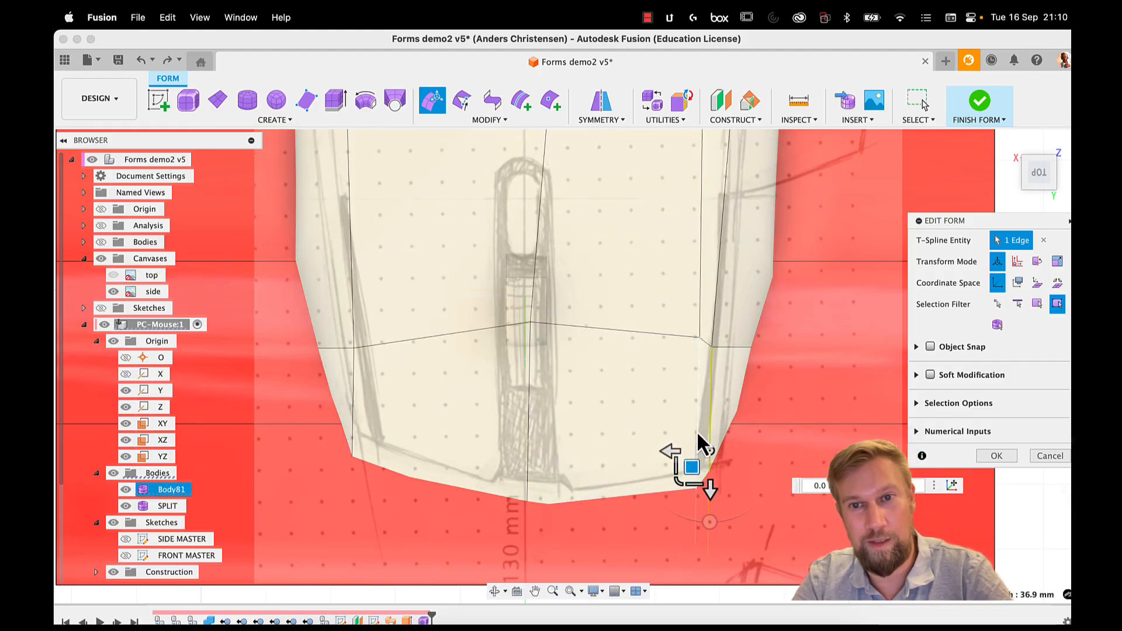
{"action": "key", "text": "super+z"}
{"action": "left_click", "coordinate": [728, 388]}
{"action": "left_click", "coordinate": [685, 398]}
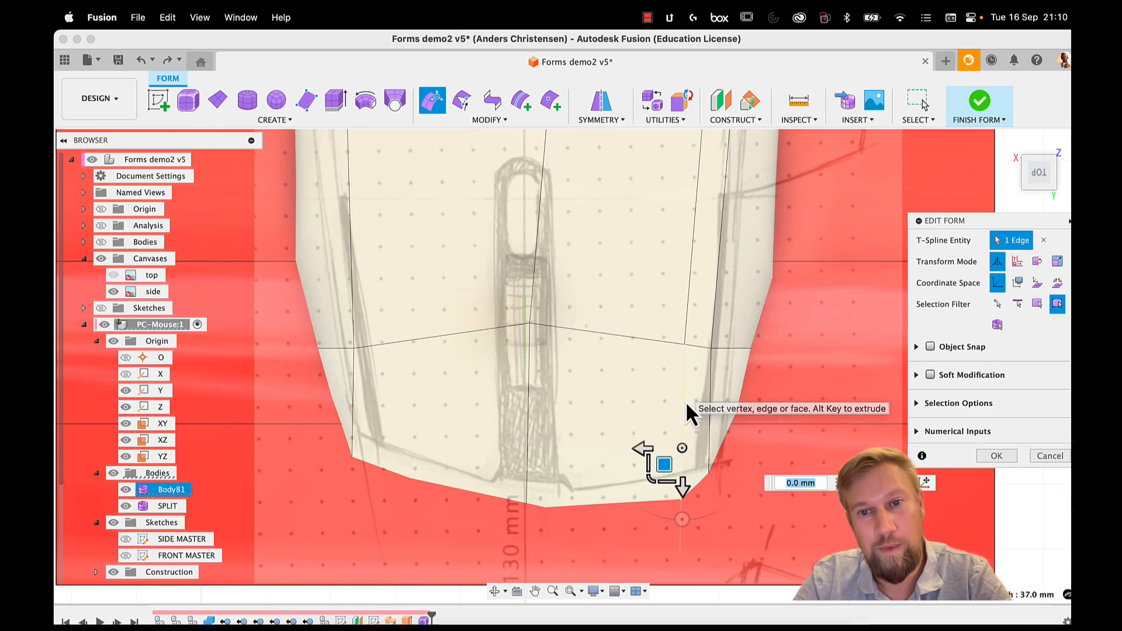
{"action": "left_click_drag", "start_coordinate": [668, 463], "coordinate": [678, 466]}
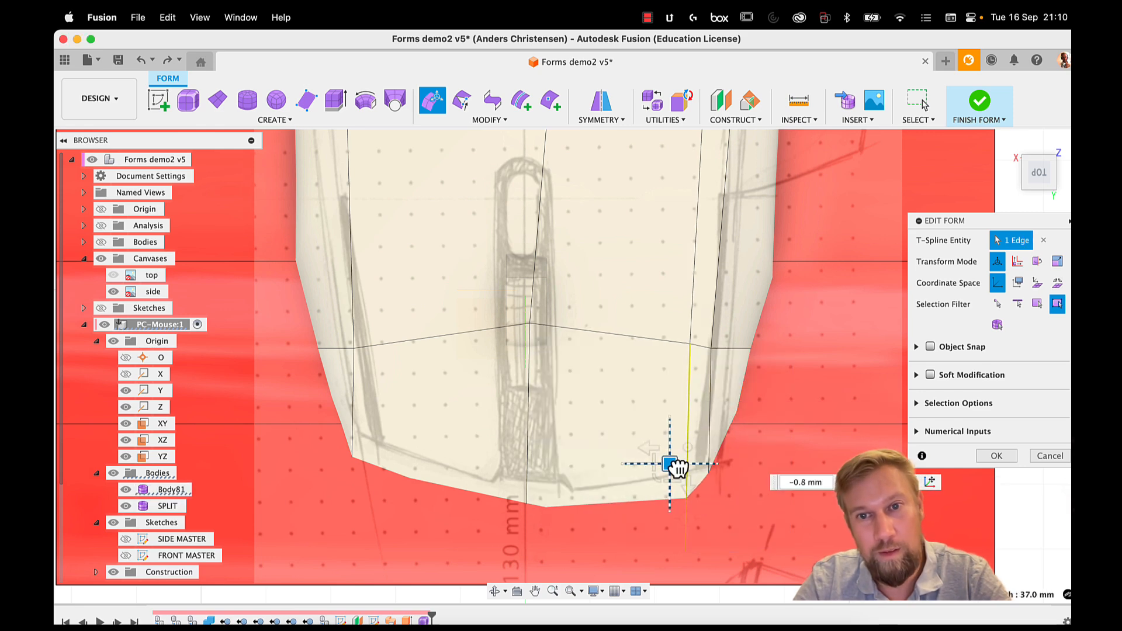
{"action": "left_click", "coordinate": [711, 424]}
Step: Move the inner lengthwise edge at the rear end about 2.8 mm inward and shift the adjacent loop's vertex about 0.7 mm lengthwise
{"action": "scroll", "coordinate": [709, 401], "scroll_direction": "down", "scroll_amount": 6}
{"action": "middle_click_drag", "start_coordinate": [710, 240], "coordinate": [710, 318]}
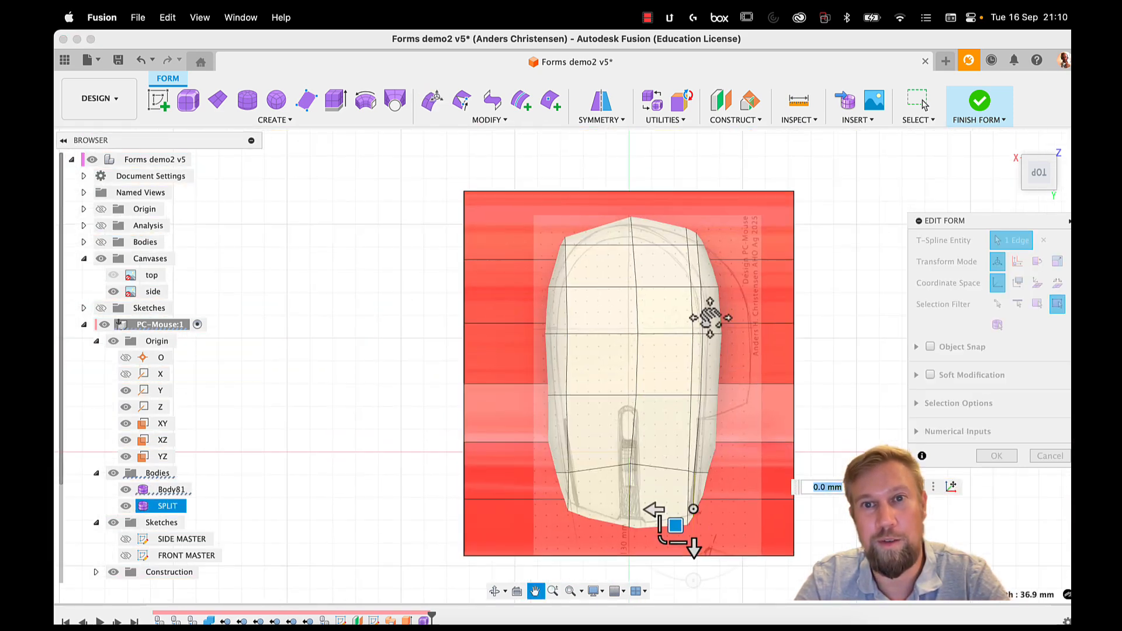
{"action": "scroll", "coordinate": [673, 222], "scroll_direction": "up", "scroll_amount": 5}
{"action": "left_click", "coordinate": [709, 266]}
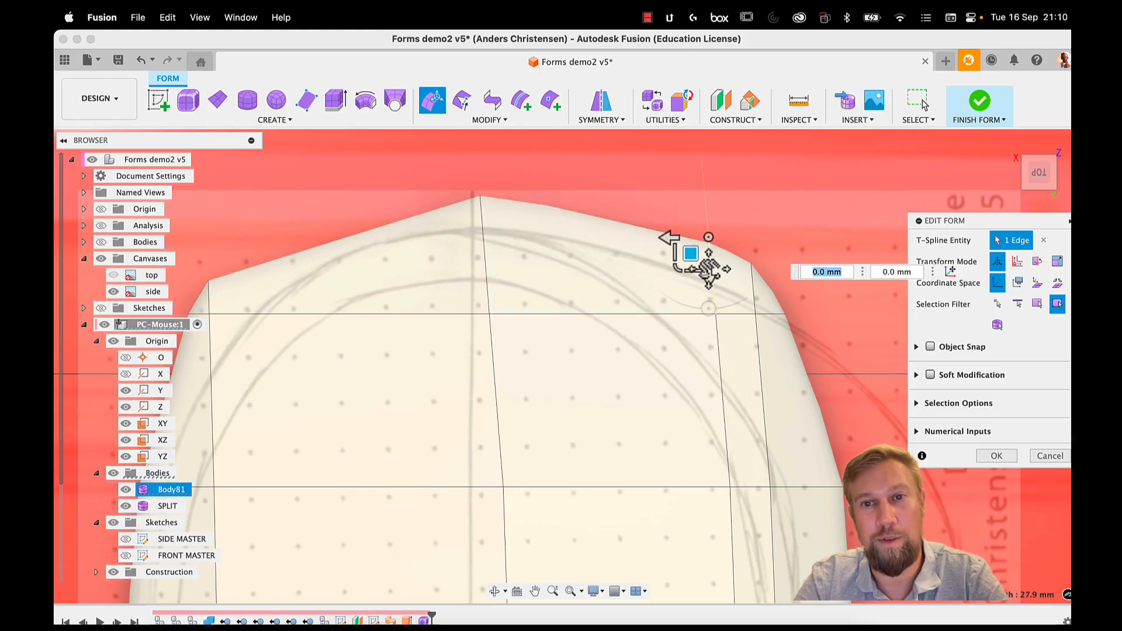
{"action": "left_click_drag", "start_coordinate": [691, 255], "coordinate": [671, 251]}
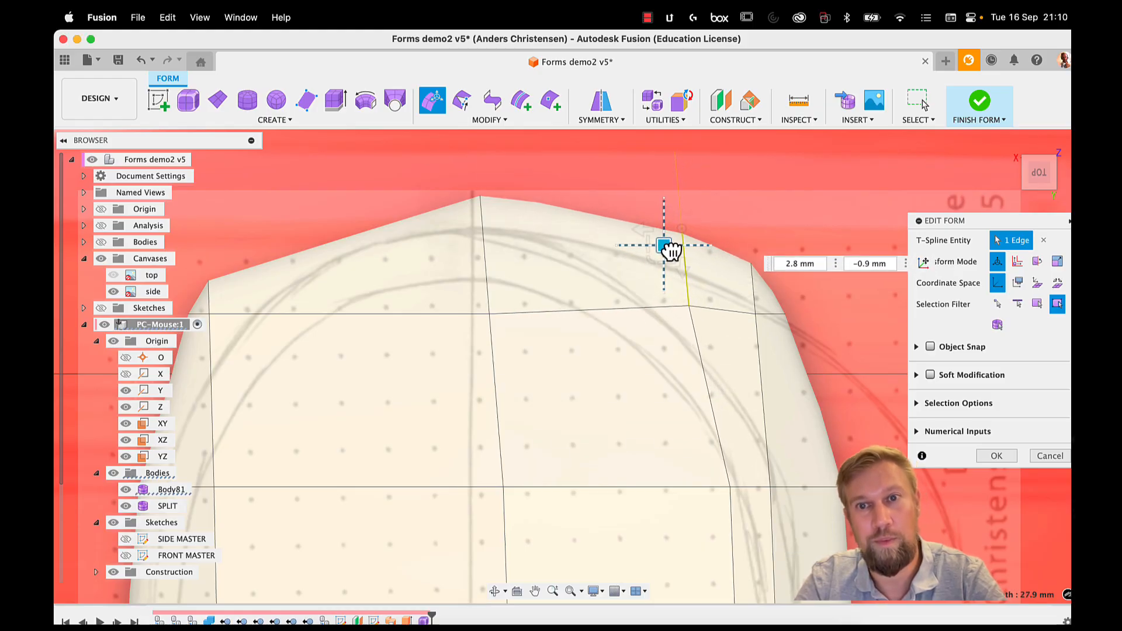
{"action": "left_click", "coordinate": [754, 314]}
{"action": "left_click_drag", "start_coordinate": [739, 325], "coordinate": [750, 328]}
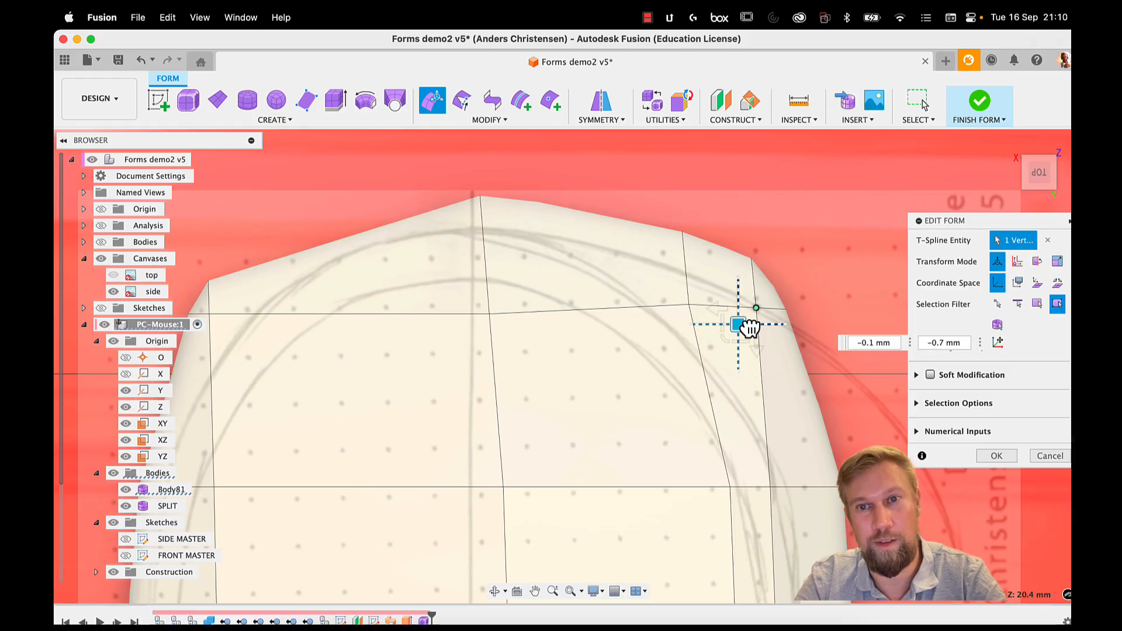
Step: Restore smooth display and pull one lower face on the body's right side slightly outward with Edit Form
{"action": "scroll", "coordinate": [751, 330], "scroll_direction": "down", "scroll_amount": 10}
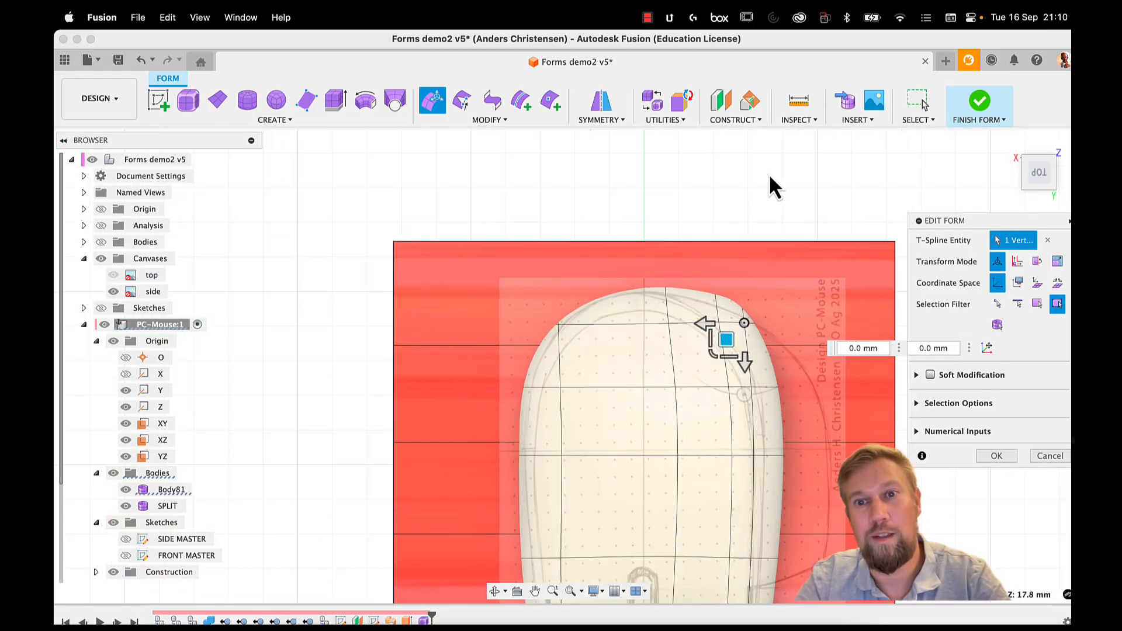
{"action": "middle_click_drag", "start_coordinate": [765, 303], "coordinate": [640, 420], "text": "shift"}
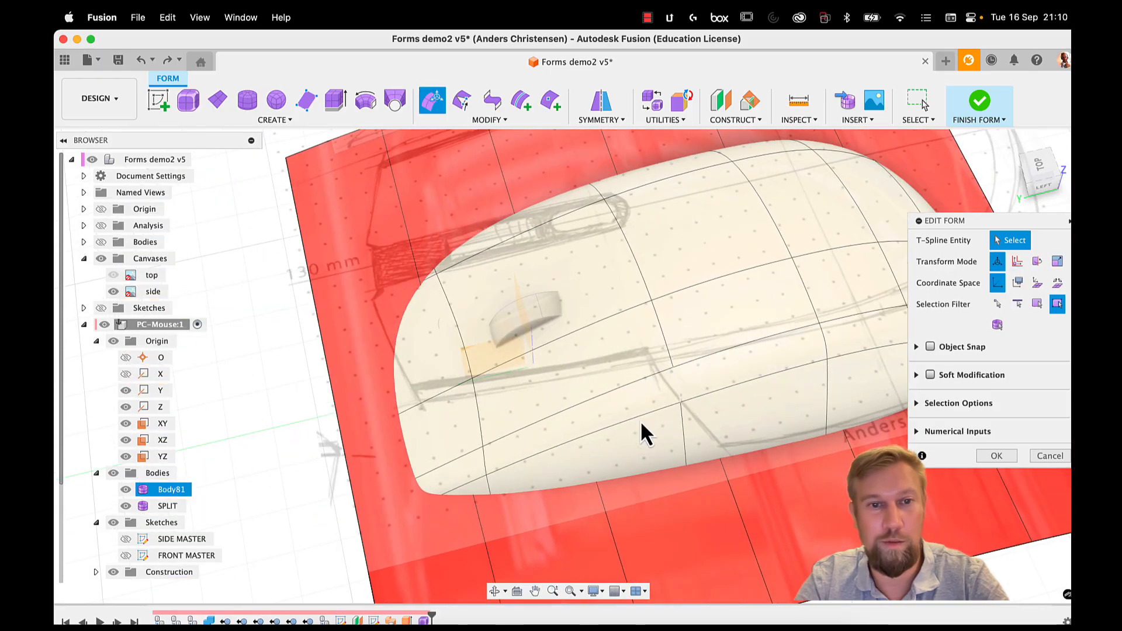
{"action": "left_click", "coordinate": [1046, 164]}
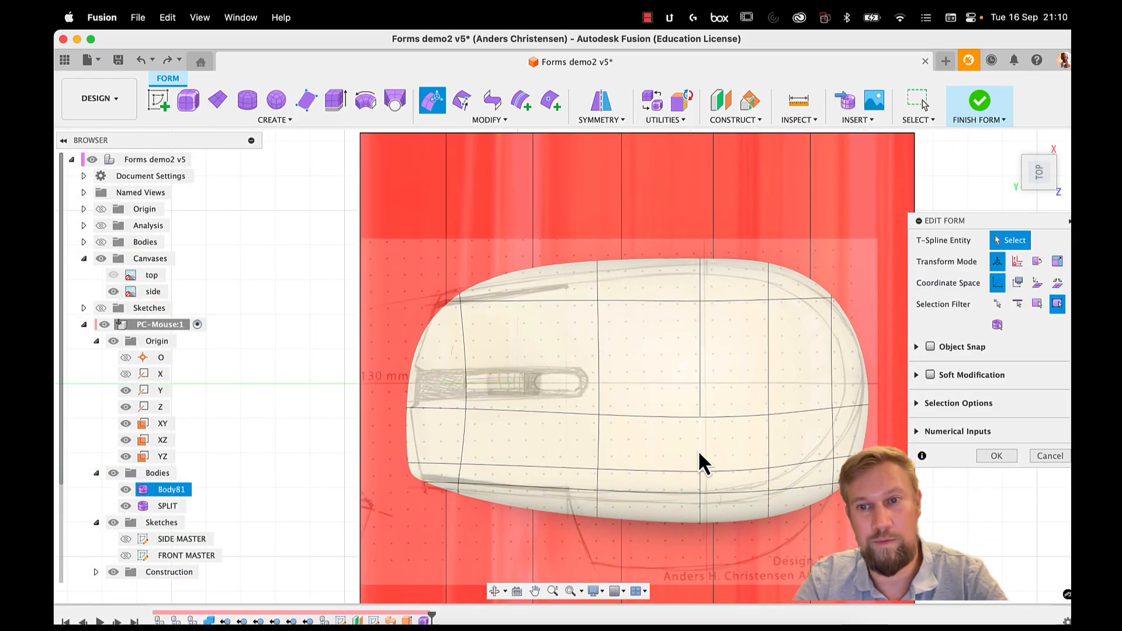
{"action": "middle_click_drag", "start_coordinate": [701, 464], "coordinate": [624, 393], "text": "shift"}
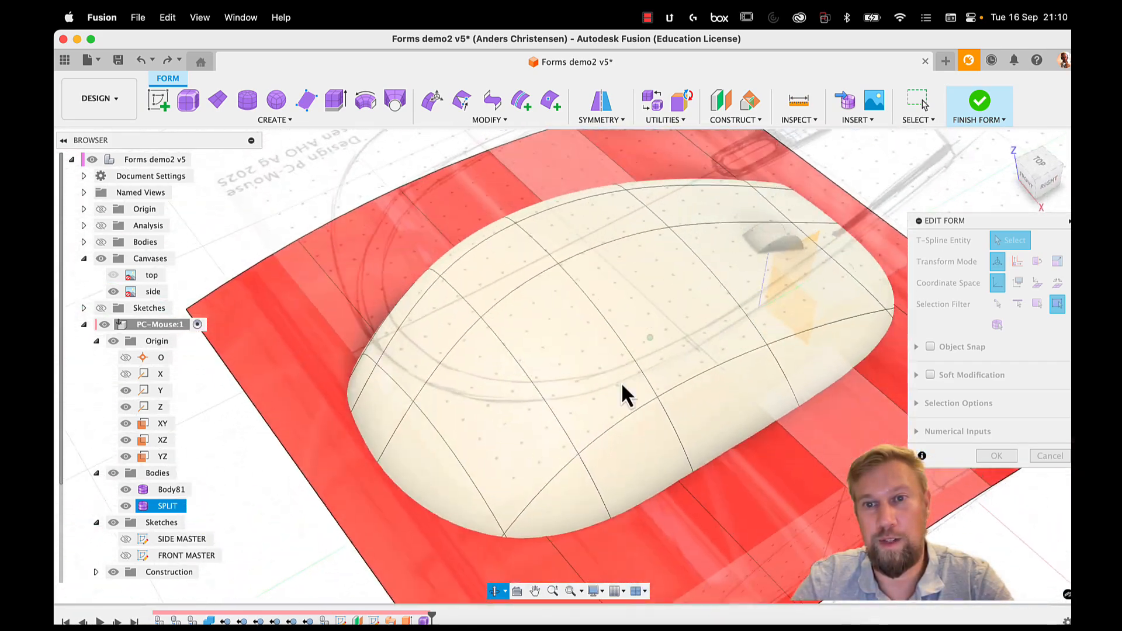
{"action": "left_click", "coordinate": [711, 443]}
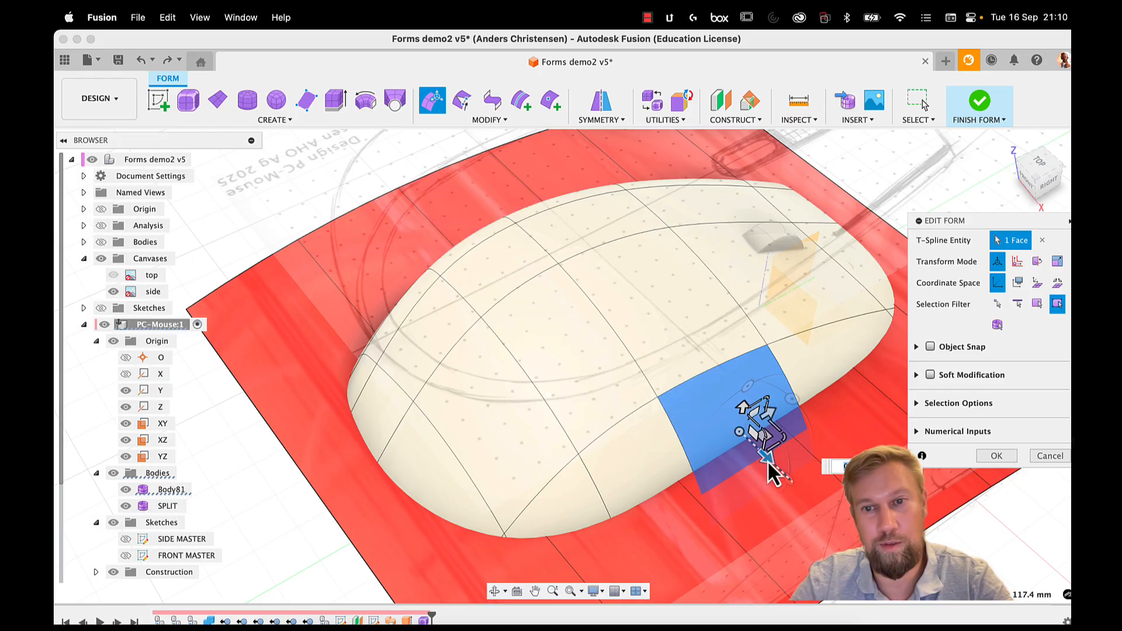
{"action": "left_click_drag", "start_coordinate": [767, 461], "coordinate": [778, 473]}
{"action": "left_click", "coordinate": [295, 494]}
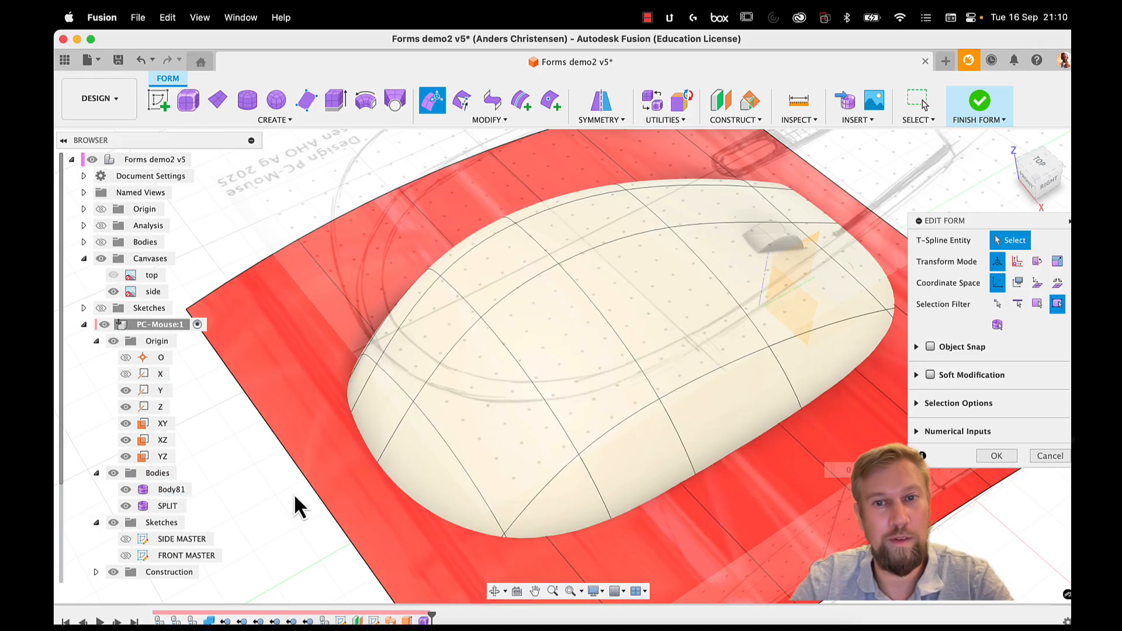
Step: Examine the reshaped body from the left side and front, and accept the Edit Form changes
{"action": "mouse_move", "coordinate": [397, 393]}
{"action": "middle_mouse_down"}
{"action": "mouse_move", "coordinate": [452, 408]}
{"action": "mouse_move", "coordinate": [607, 398]}
{"action": "middle_mouse_up"}
{"action": "middle_click_drag", "start_coordinate": [608, 397], "coordinate": [704, 413]}
{"action": "middle_click_drag", "start_coordinate": [374, 404], "coordinate": [561, 395], "text": "shift"}
{"action": "middle_click_drag", "start_coordinate": [561, 394], "coordinate": [864, 430]}
{"action": "middle_click_drag", "start_coordinate": [506, 418], "coordinate": [606, 428]}
{"action": "middle_click_drag", "start_coordinate": [443, 428], "coordinate": [467, 425], "text": "shift"}
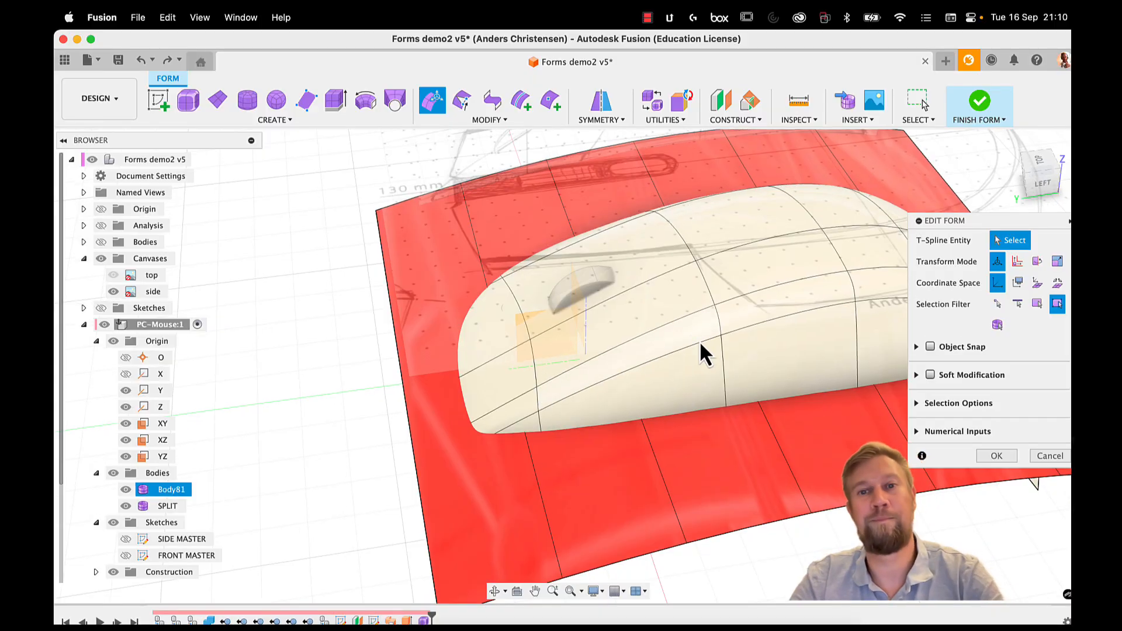
{"action": "middle_click_drag", "start_coordinate": [703, 353], "coordinate": [608, 365]}
{"action": "middle_click_drag", "start_coordinate": [567, 334], "coordinate": [721, 271], "text": "shift"}
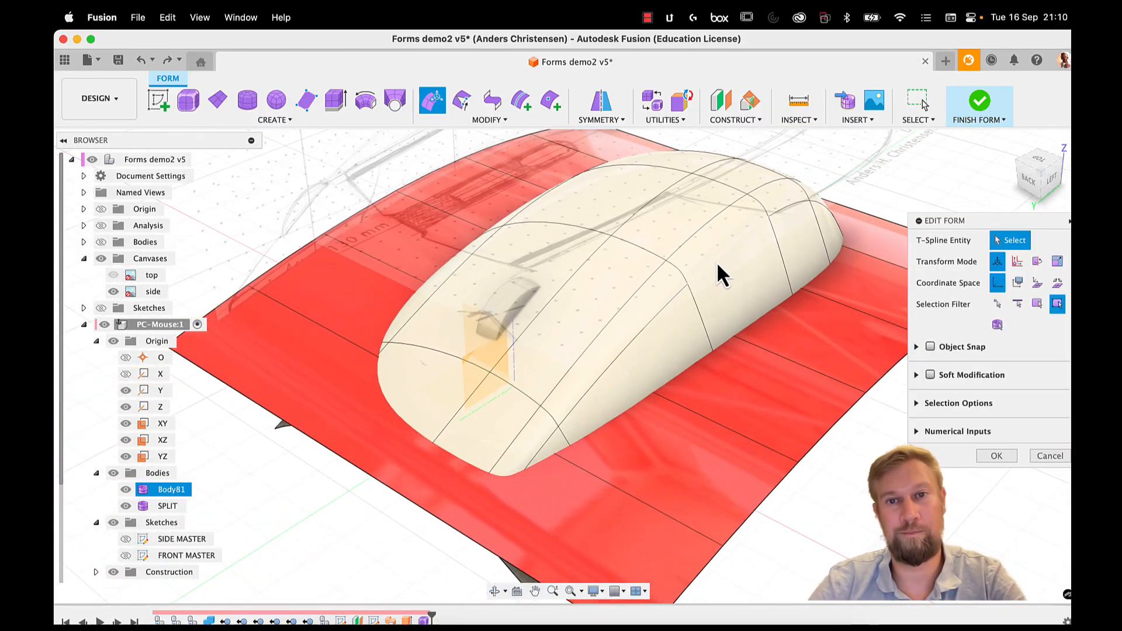
{"action": "left_click", "coordinate": [996, 456]}
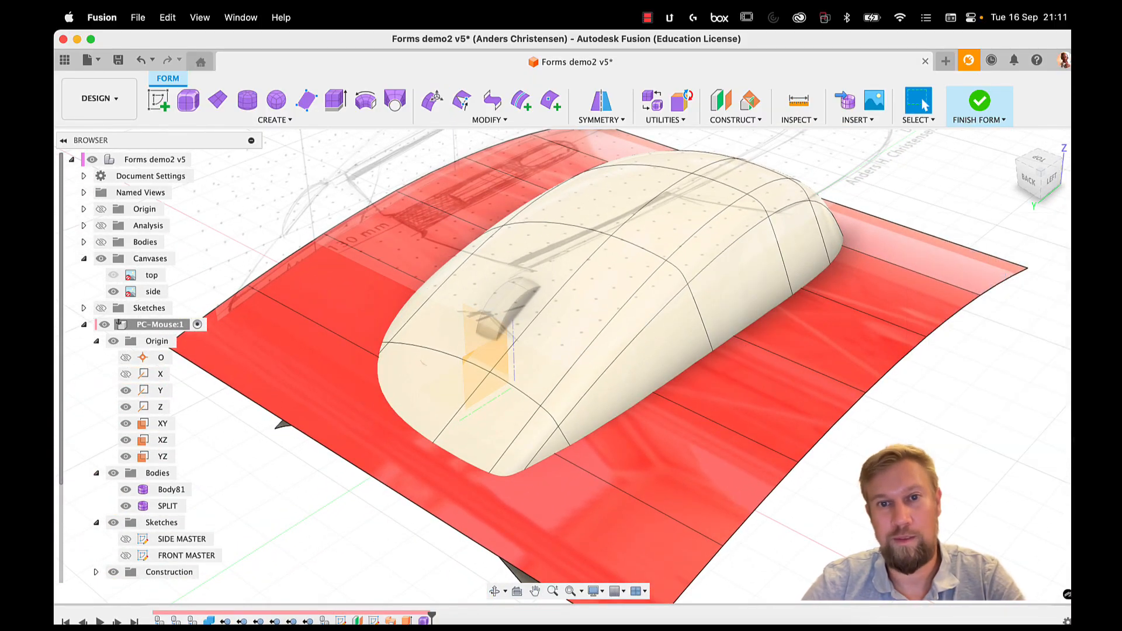
Step: In box display, use Insert Point in Simple mode to place three points on the front lengthwise edges where they meet the SPLIT surface
{"action": "key", "text": "alt+1"}
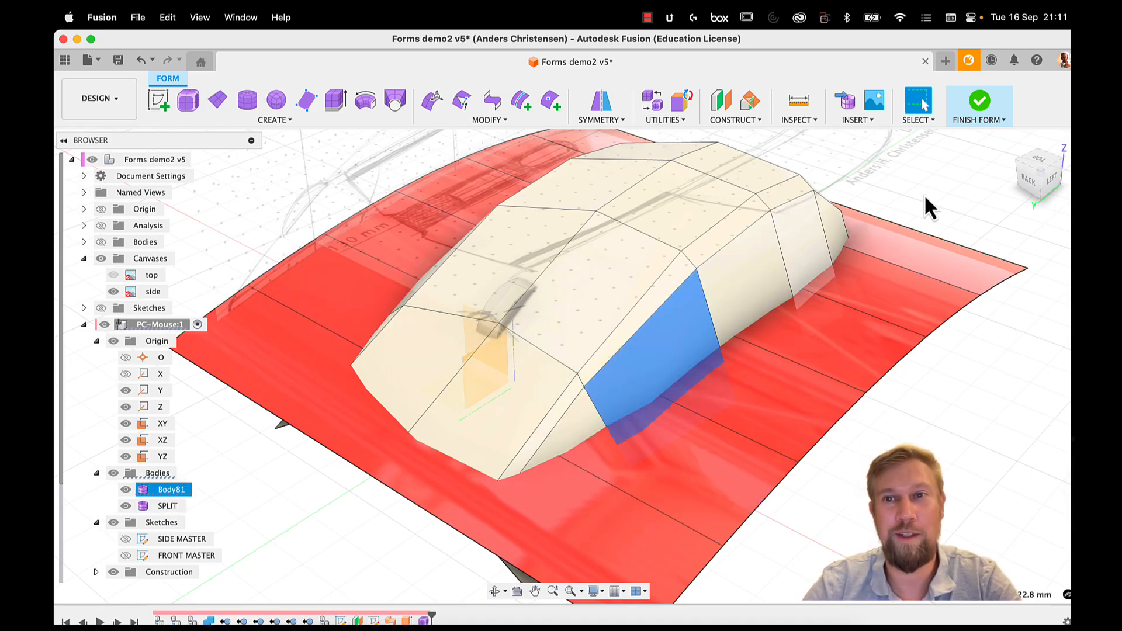
{"action": "left_click", "coordinate": [553, 104]}
{"action": "scroll", "coordinate": [409, 432], "scroll_direction": "up", "scroll_amount": 5}
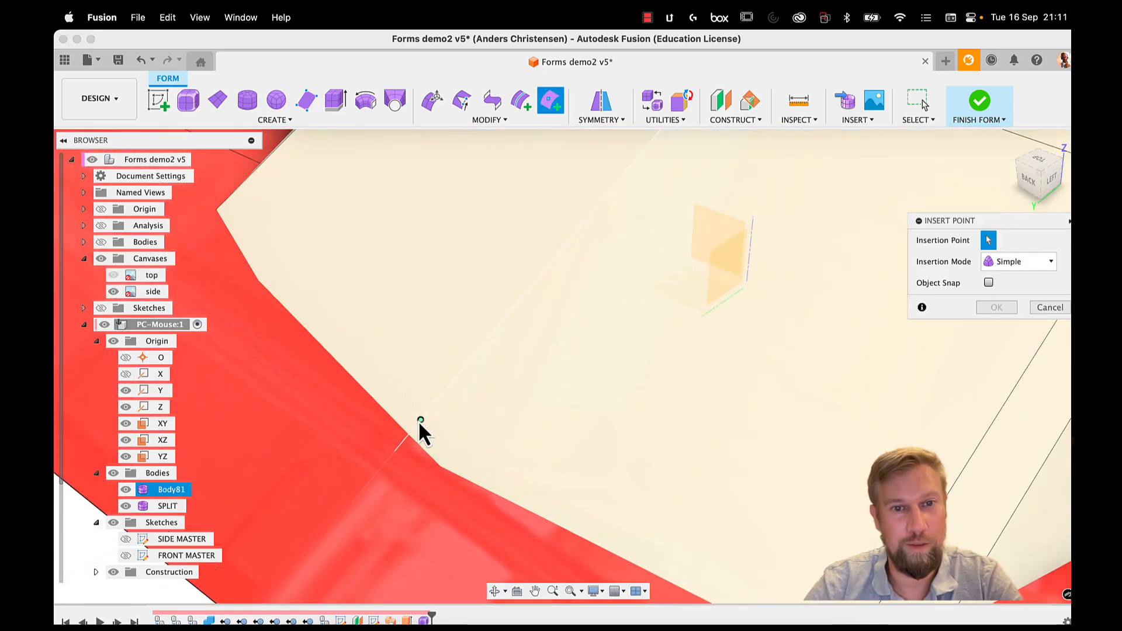
{"action": "left_click", "coordinate": [411, 433]}
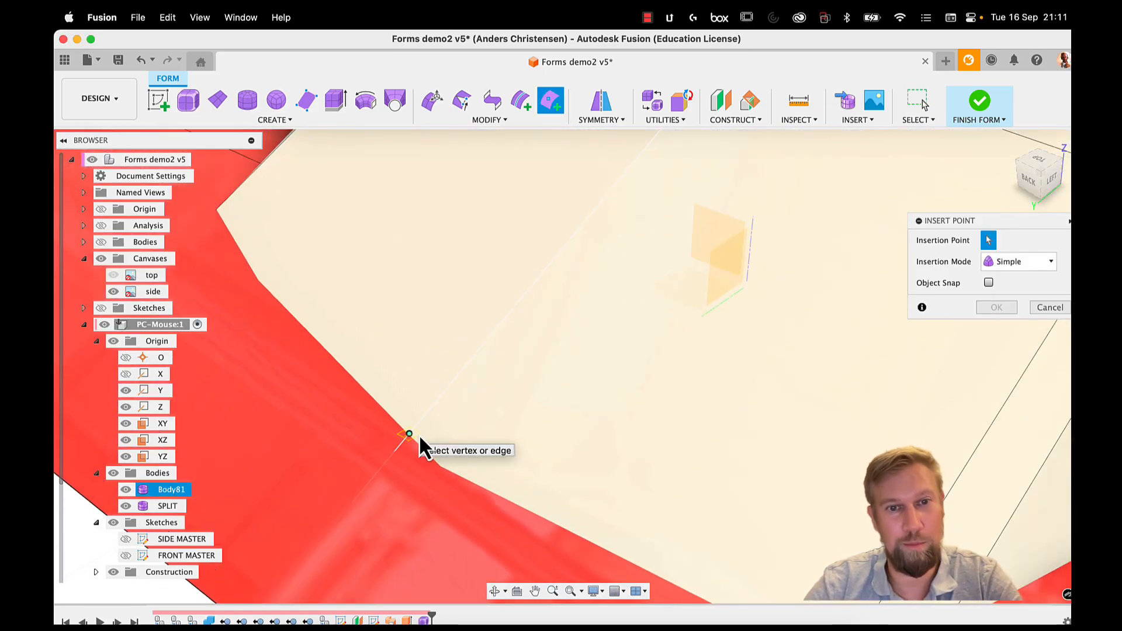
{"action": "scroll", "coordinate": [549, 303], "scroll_direction": "down", "scroll_amount": 3}
{"action": "left_click", "coordinate": [578, 433]}
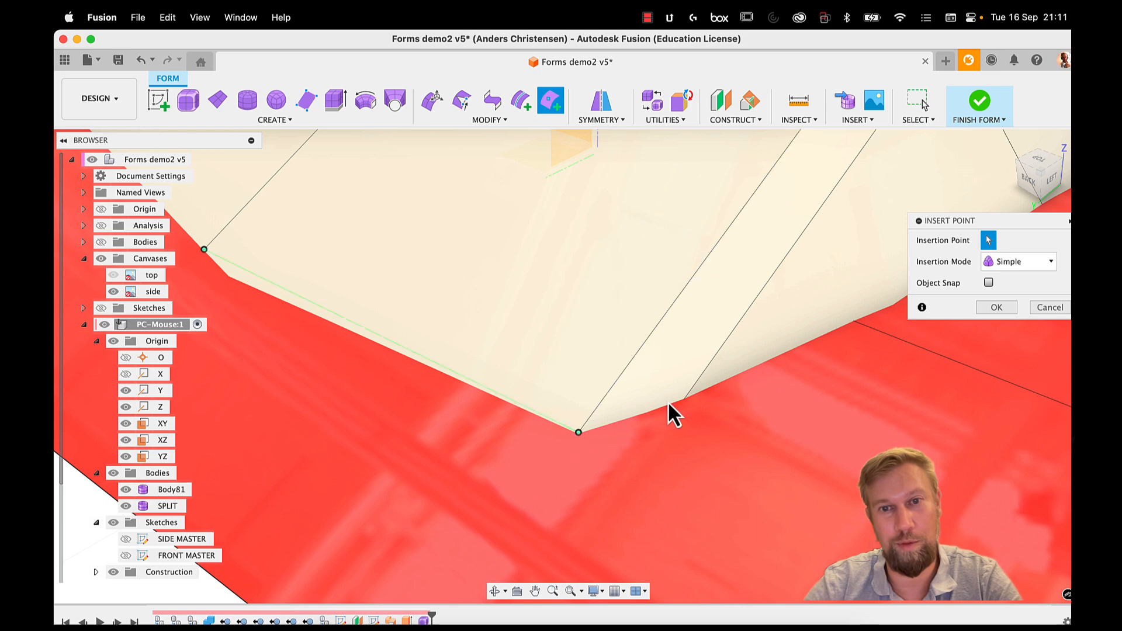
{"action": "scroll", "coordinate": [753, 364], "scroll_direction": "down", "scroll_amount": 3}
{"action": "scroll", "coordinate": [752, 364], "scroll_direction": "down", "scroll_amount": 3}
{"action": "middle_click_drag", "start_coordinate": [786, 338], "coordinate": [577, 405]}
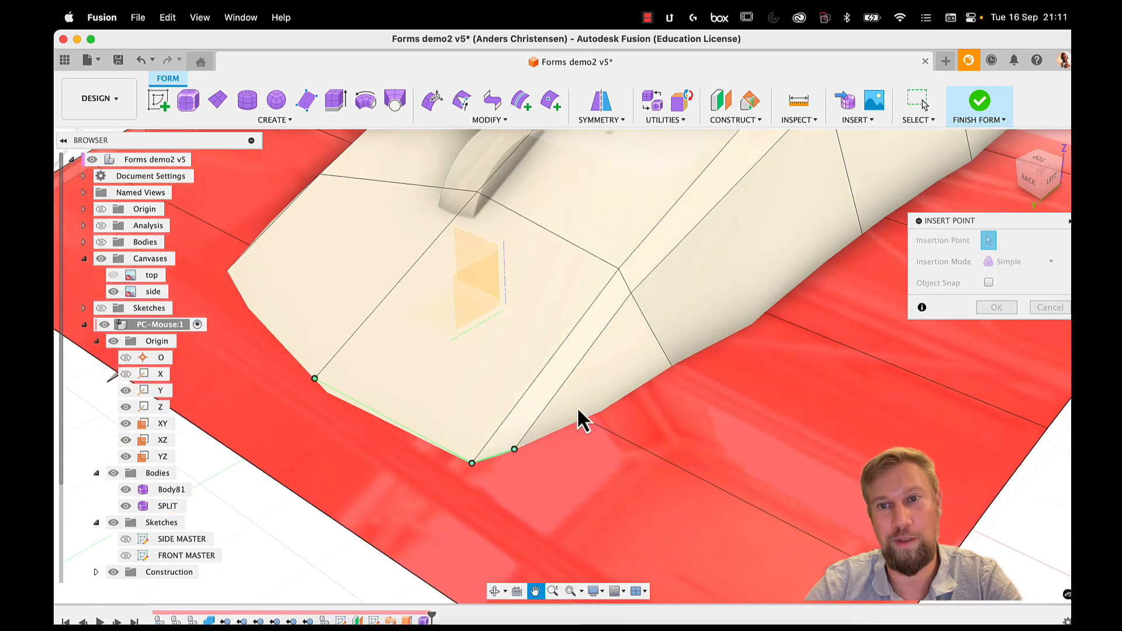
Step: Continue Insert Point along the body's left side, placing points where its crosswise edges meet the SPLIT surface
{"action": "scroll", "coordinate": [678, 367], "scroll_direction": "up", "scroll_amount": 5}
{"action": "scroll", "coordinate": [825, 366], "scroll_direction": "down", "scroll_amount": 4}
{"action": "middle_click_drag", "start_coordinate": [825, 366], "coordinate": [699, 391]}
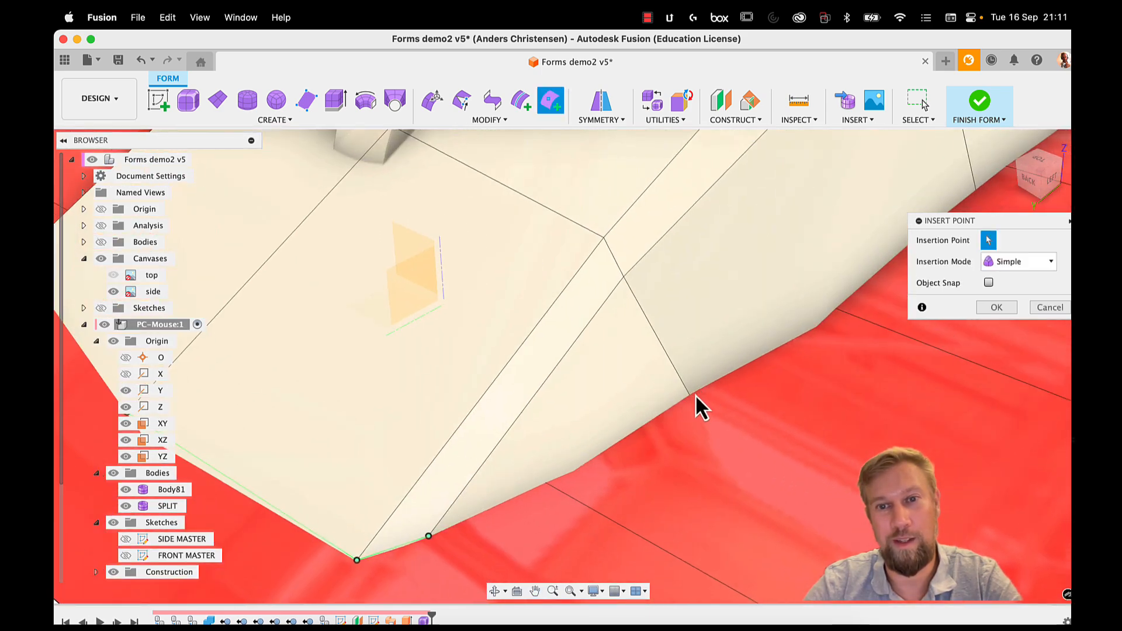
{"action": "left_click", "coordinate": [690, 392]}
{"action": "scroll", "coordinate": [688, 392], "scroll_direction": "up", "scroll_amount": 2}
{"action": "scroll", "coordinate": [691, 395], "scroll_direction": "up", "scroll_amount": 2}
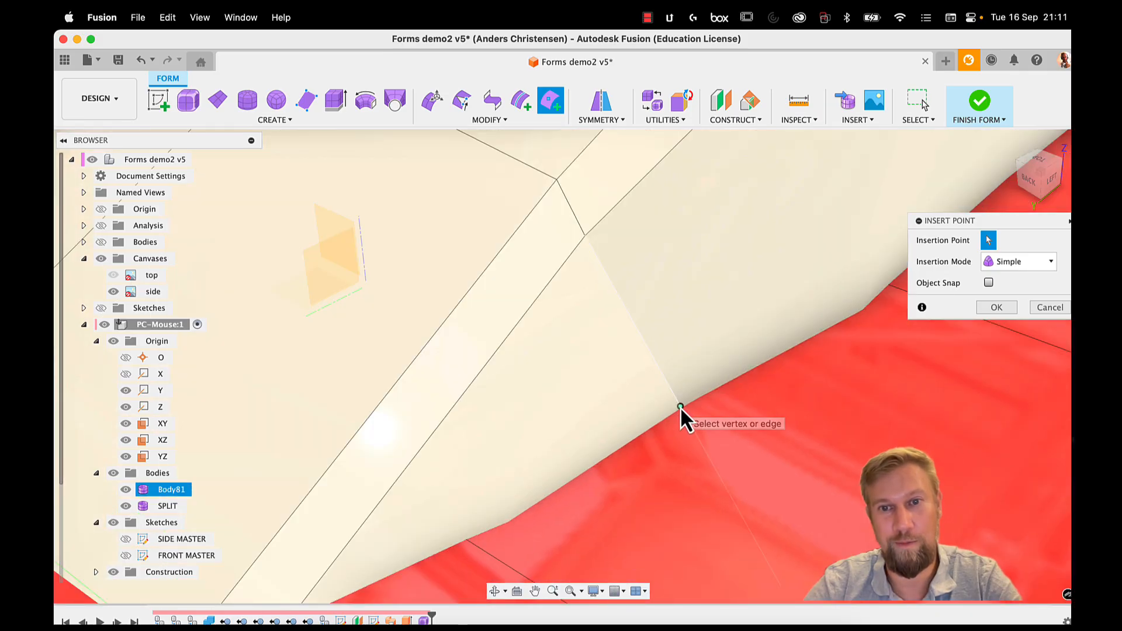
{"action": "middle_click_drag", "start_coordinate": [694, 395], "coordinate": [456, 467]}
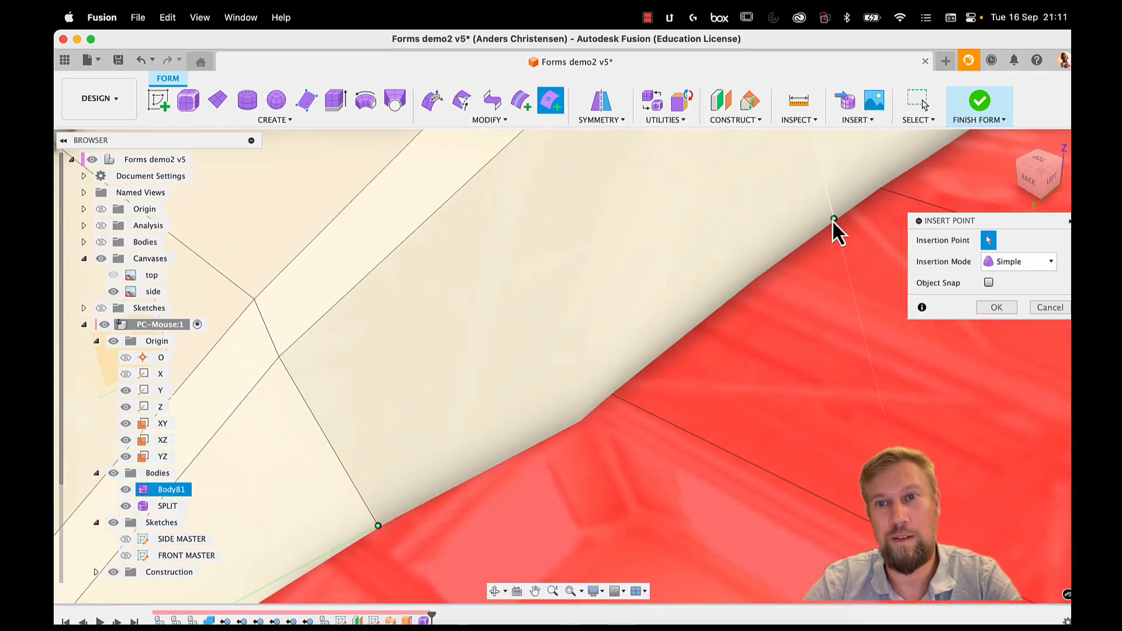
{"action": "middle_click_drag", "start_coordinate": [836, 222], "coordinate": [701, 233], "text": "shift"}
{"action": "left_click", "coordinate": [602, 318]}
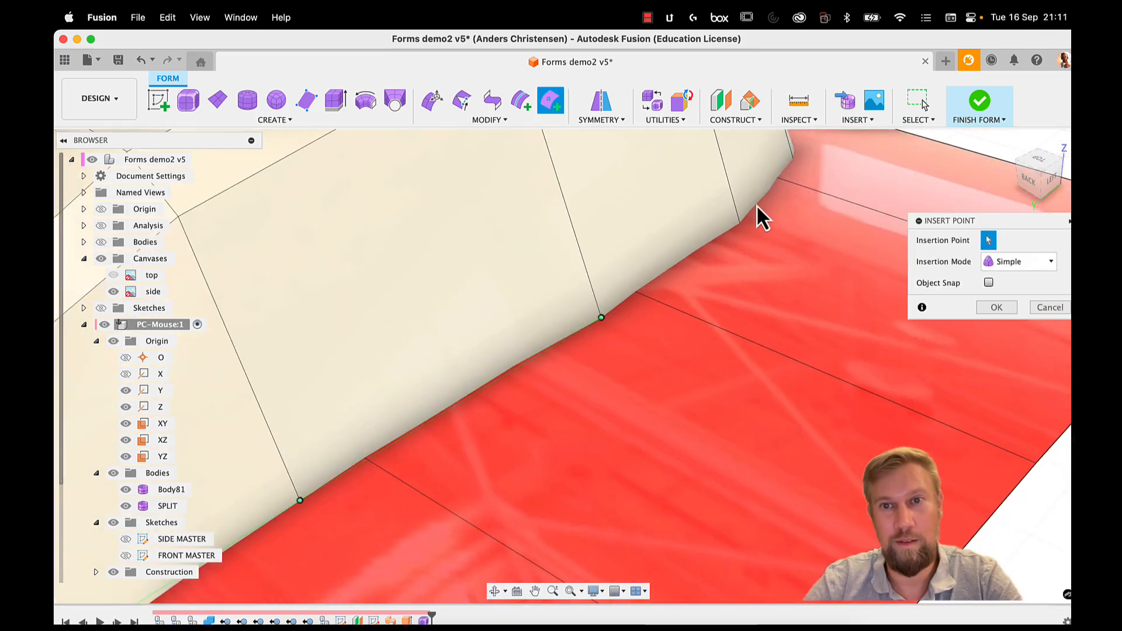
{"action": "left_click", "coordinate": [739, 221]}
Step: Insert further points around the rear end of the body where its edges meet the SPLIT surface
{"action": "middle_click_drag", "start_coordinate": [785, 198], "coordinate": [552, 220], "text": "shift"}
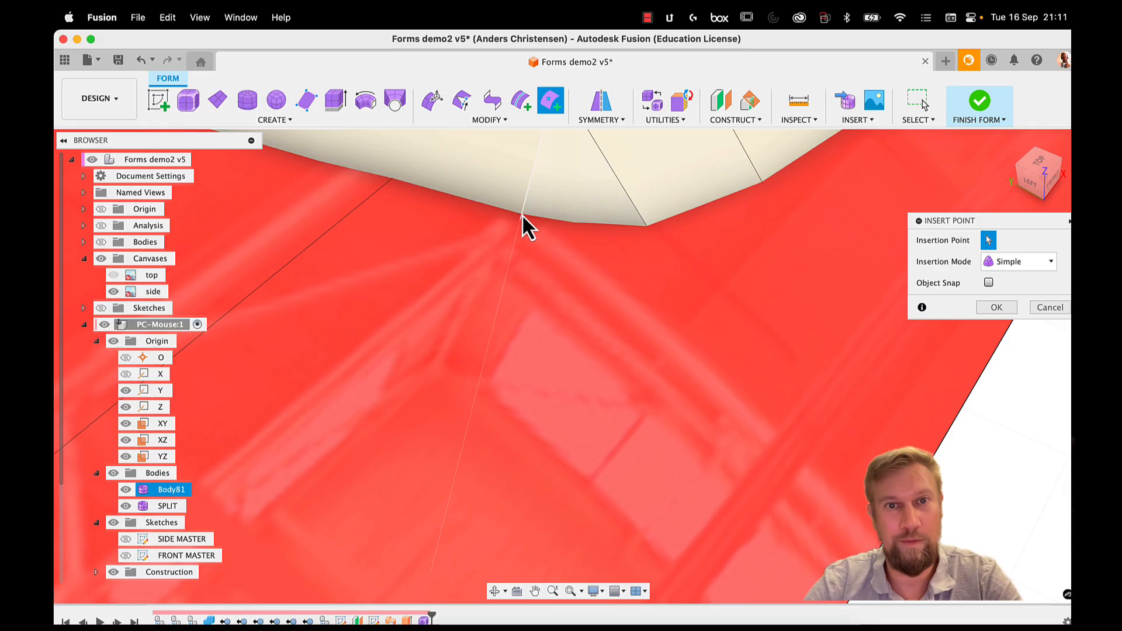
{"action": "left_click", "coordinate": [521, 213]}
{"action": "scroll", "coordinate": [646, 225], "scroll_direction": "up", "scroll_amount": 5}
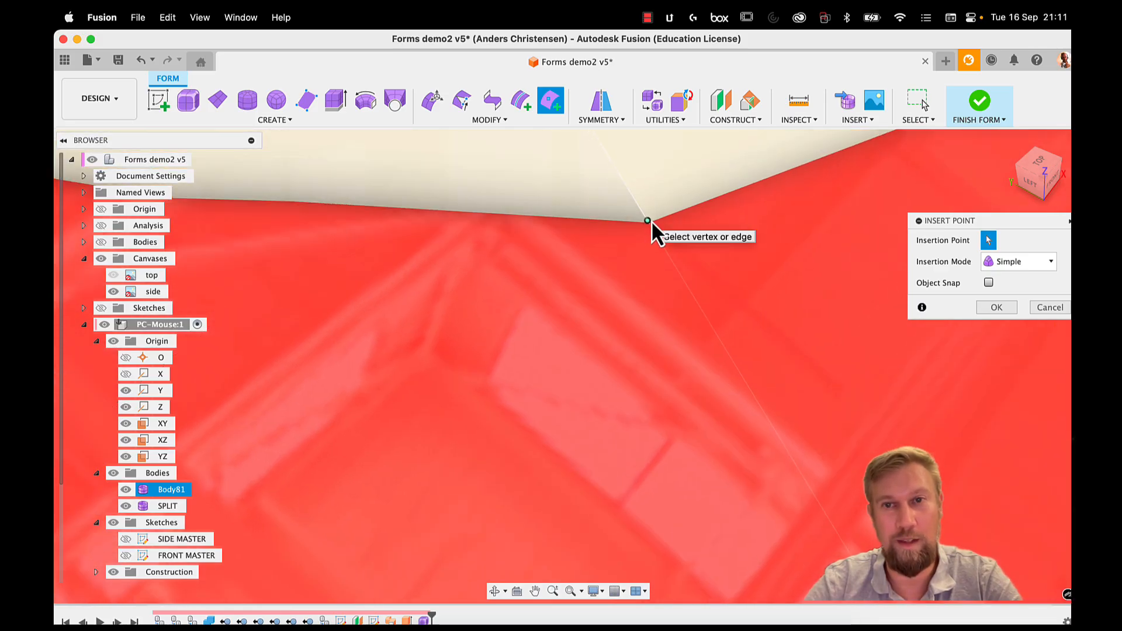
{"action": "left_click", "coordinate": [650, 221]}
{"action": "middle_click_drag", "start_coordinate": [653, 224], "coordinate": [387, 380]}
{"action": "scroll", "coordinate": [614, 274], "scroll_direction": "up", "scroll_amount": 3}
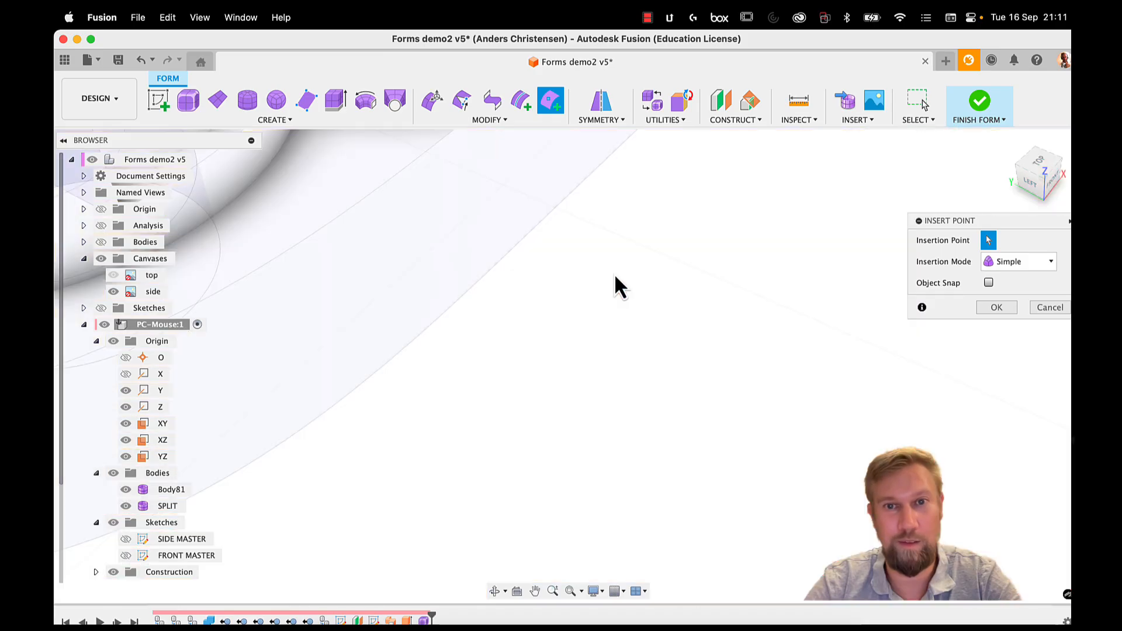
{"action": "scroll", "coordinate": [778, 325], "scroll_direction": "down", "scroll_amount": 2}
{"action": "middle_click_drag", "start_coordinate": [798, 324], "coordinate": [603, 371]}
{"action": "left_click", "coordinate": [559, 324]}
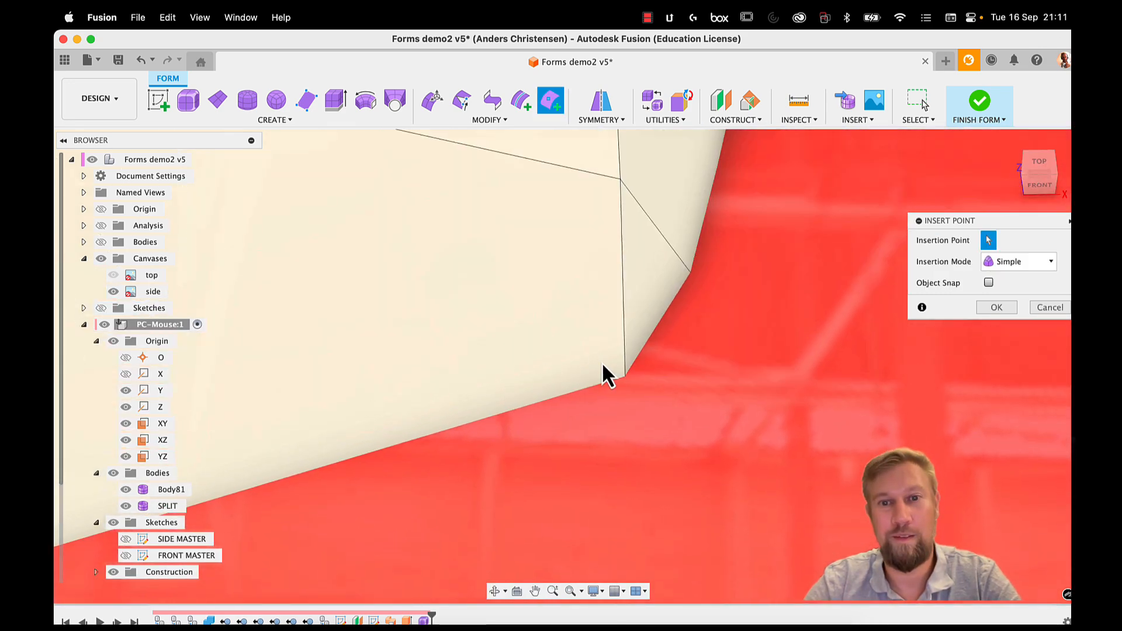
{"action": "left_click", "coordinate": [624, 375]}
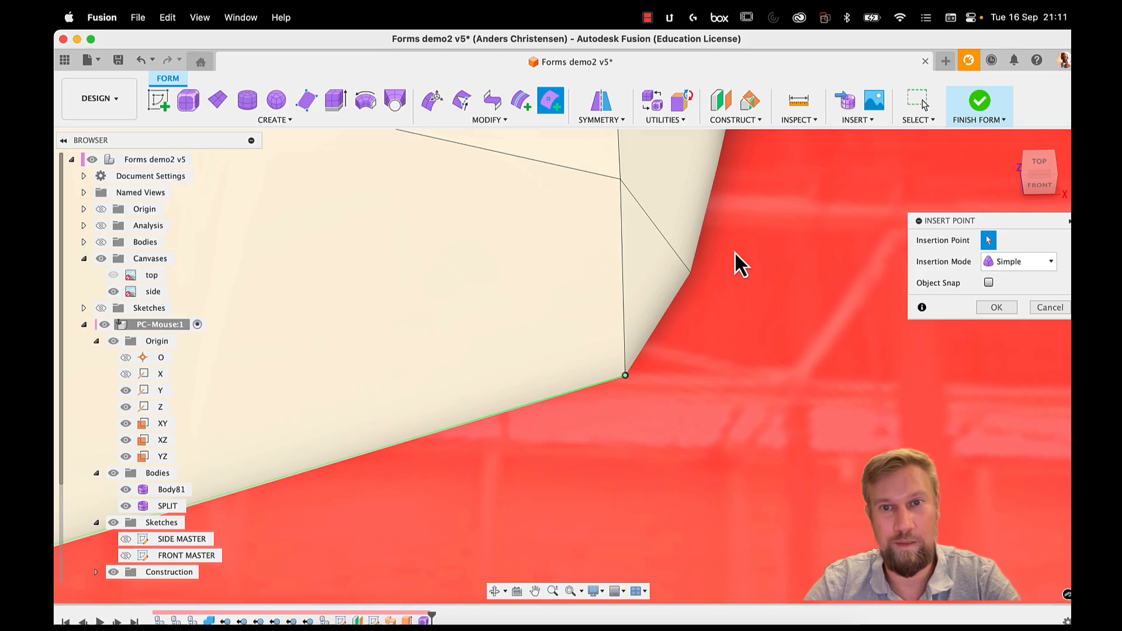
{"action": "left_click", "coordinate": [690, 273]}
Step: Insert the remaining points along the right side to the front corner at the SPLIT surface and accept Insert Point
{"action": "middle_click_drag", "start_coordinate": [717, 240], "coordinate": [538, 291], "text": "shift"}
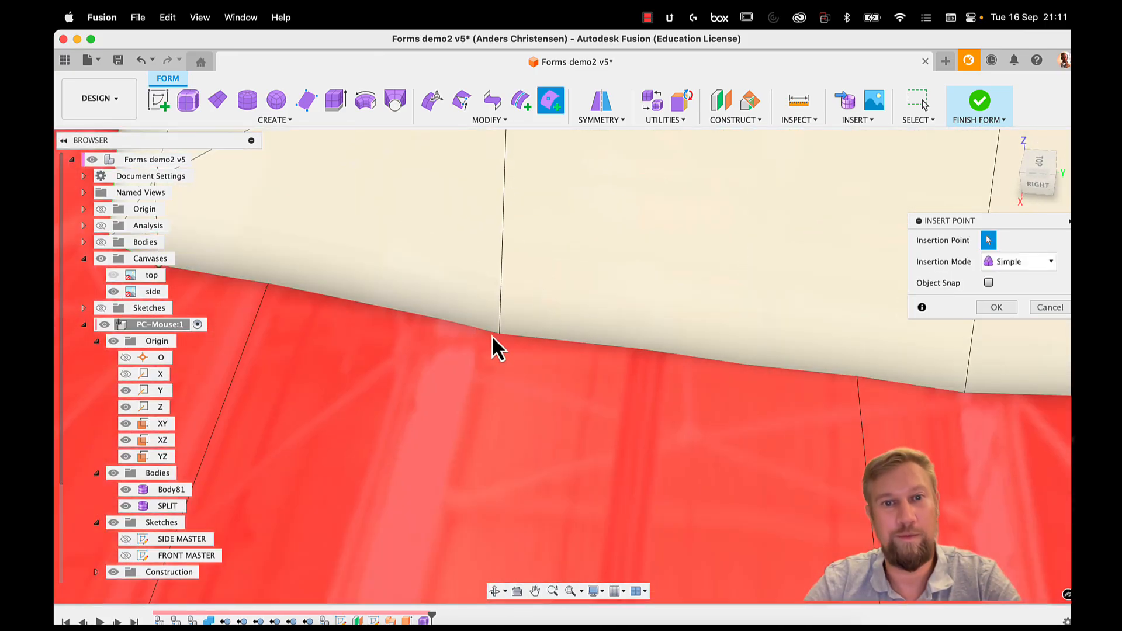
{"action": "scroll", "coordinate": [620, 351], "scroll_direction": "right", "scroll_amount": 5}
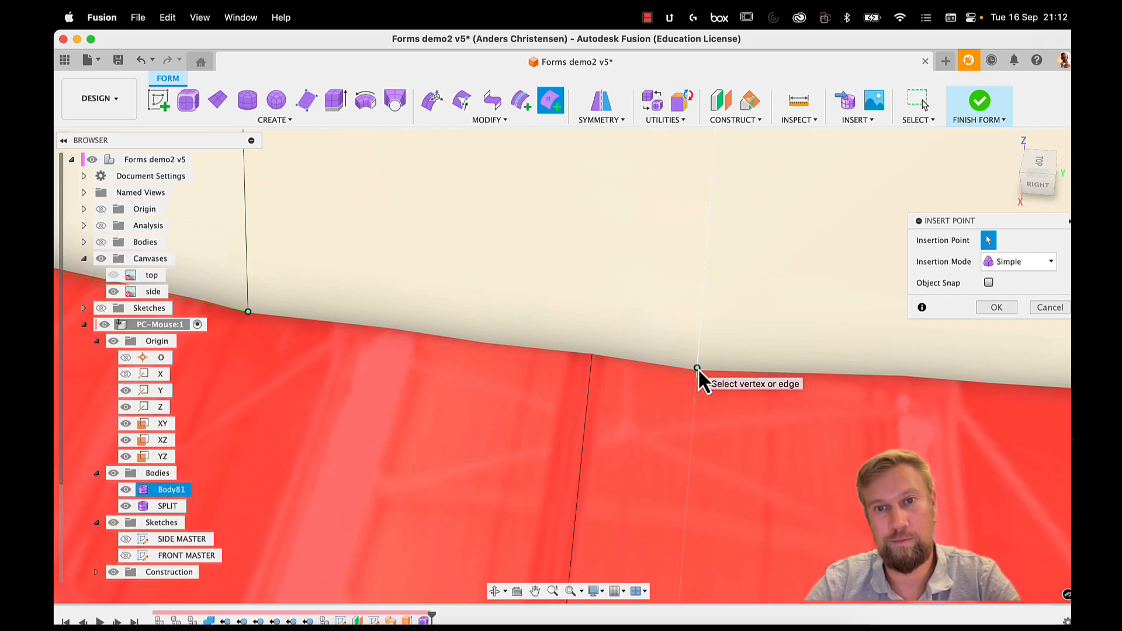
{"action": "middle_click_drag", "start_coordinate": [698, 369], "coordinate": [754, 415]}
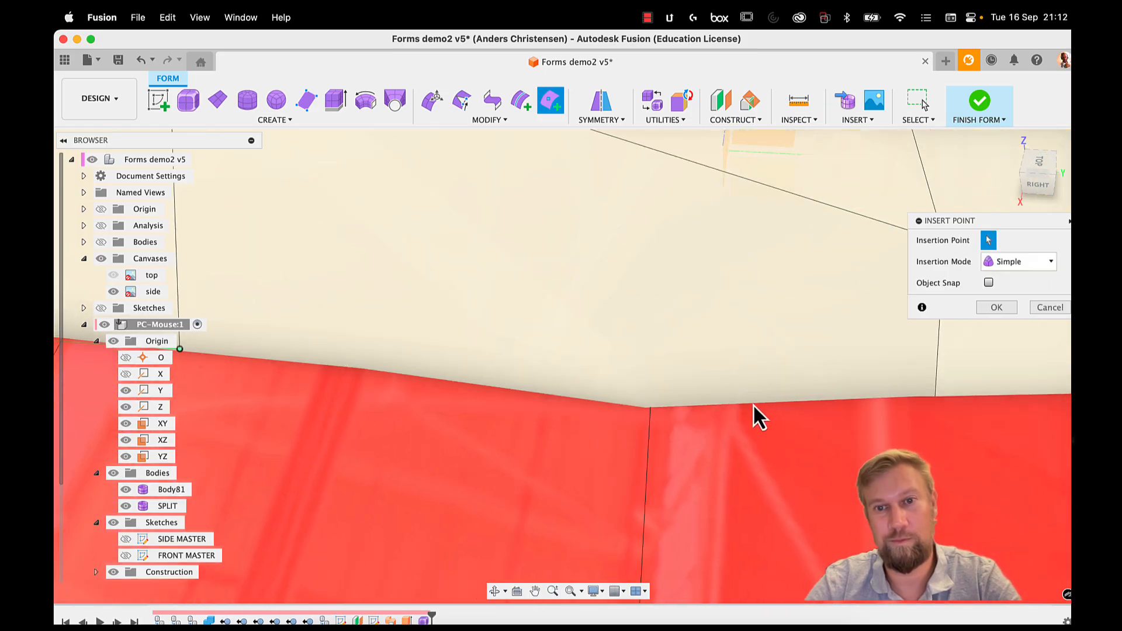
{"action": "middle_click_drag", "start_coordinate": [937, 401], "coordinate": [749, 269]}
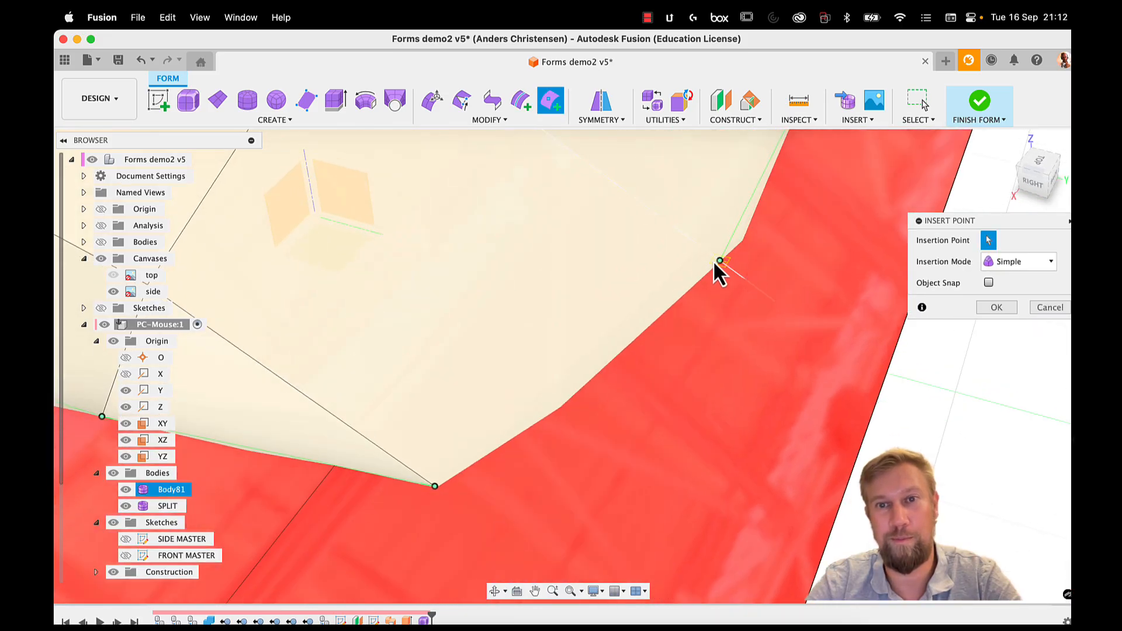
{"action": "left_click", "coordinate": [996, 308]}
Step: Hide the SPLIT surface and delete the face hanging below the new edge loop at the rear-left corner
{"action": "scroll", "coordinate": [963, 320], "scroll_direction": "down", "scroll_amount": 5}
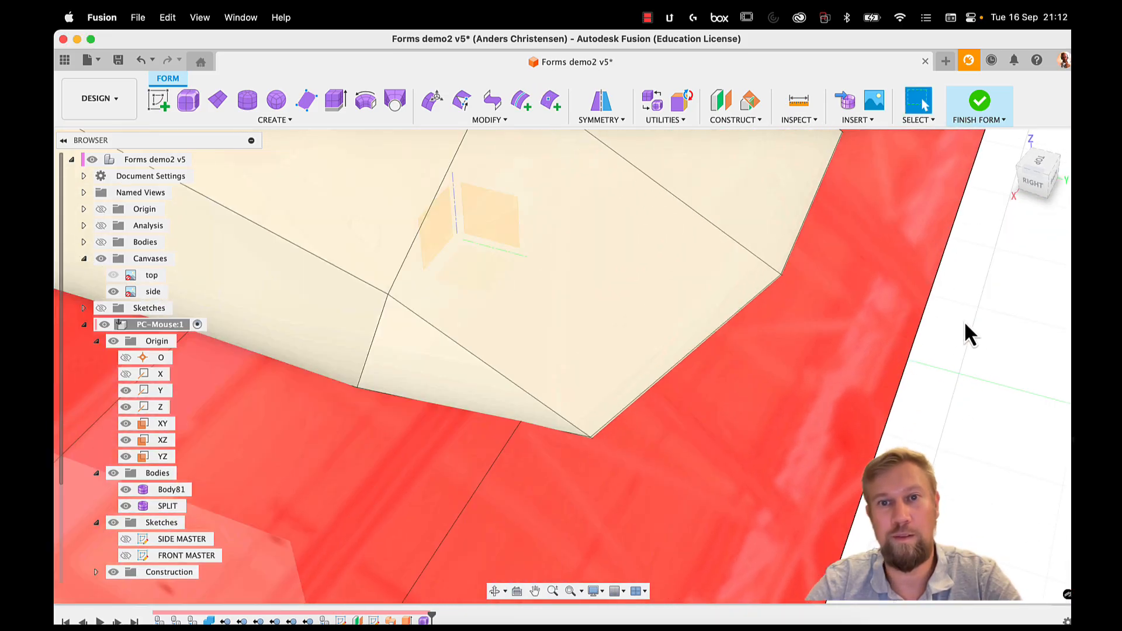
{"action": "left_click", "coordinate": [126, 506]}
{"action": "middle_click_drag", "start_coordinate": [514, 439], "coordinate": [657, 363], "text": "shift"}
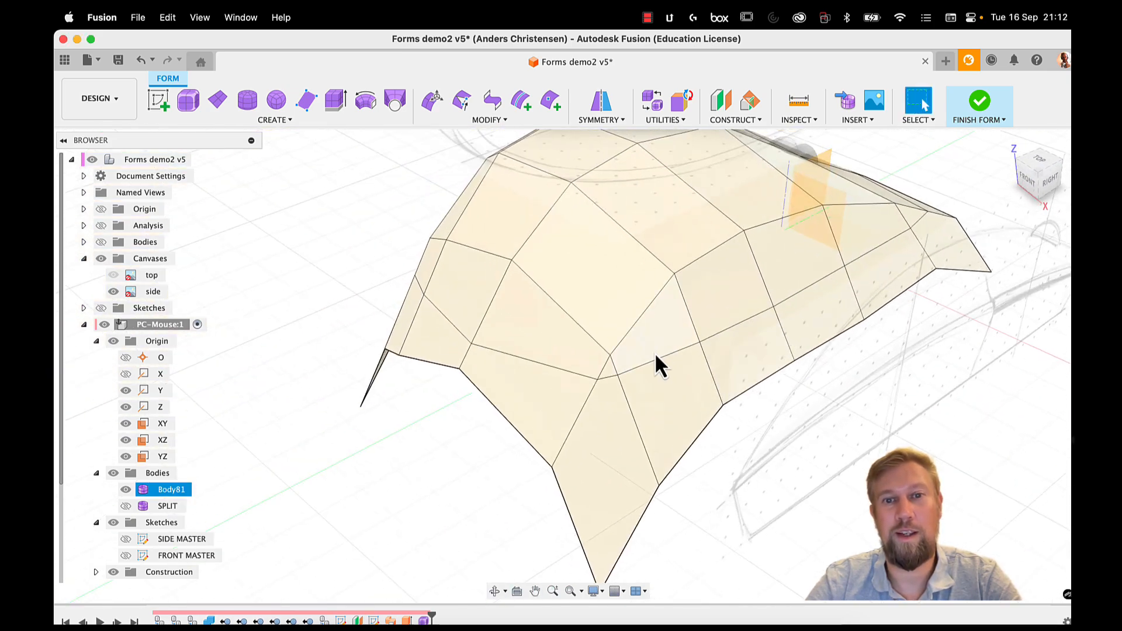
{"action": "middle_click_drag", "start_coordinate": [481, 349], "coordinate": [669, 445], "text": "shift"}
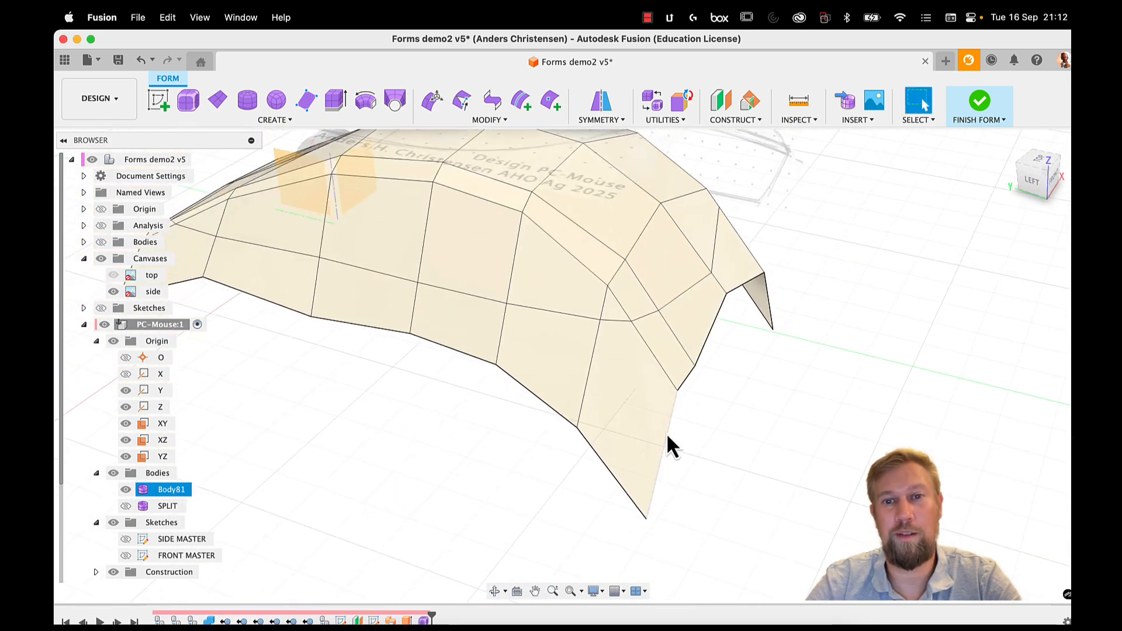
{"action": "left_click", "coordinate": [653, 437]}
{"action": "left_click", "coordinate": [713, 435]}
{"action": "left_click_drag", "start_coordinate": [713, 435], "coordinate": [460, 428]}
{"action": "key", "text": "Delete"}
Step: From the left view, delete the remaining body faces along the sides and rear below the new edge loop
{"action": "middle_click_drag", "start_coordinate": [697, 374], "coordinate": [737, 333], "text": "shift"}
{"action": "left_click", "coordinate": [1017, 181]}
{"action": "scroll", "coordinate": [710, 435], "scroll_direction": "down", "scroll_amount": 5}
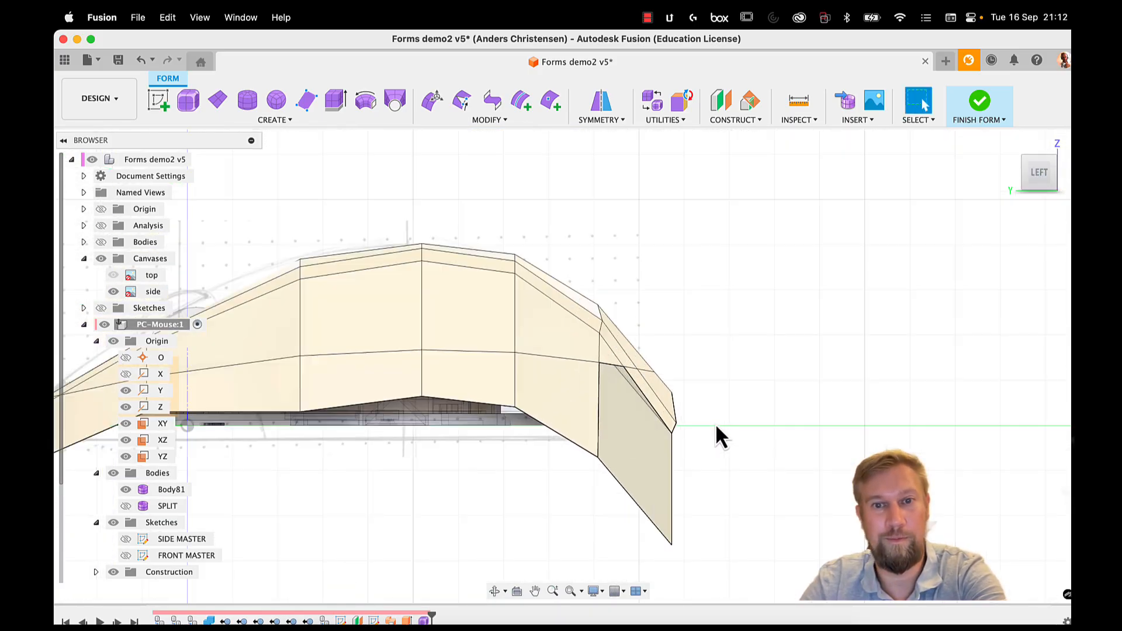
{"action": "left_click_drag", "start_coordinate": [685, 486], "coordinate": [320, 418]}
{"action": "key", "text": "Delete"}
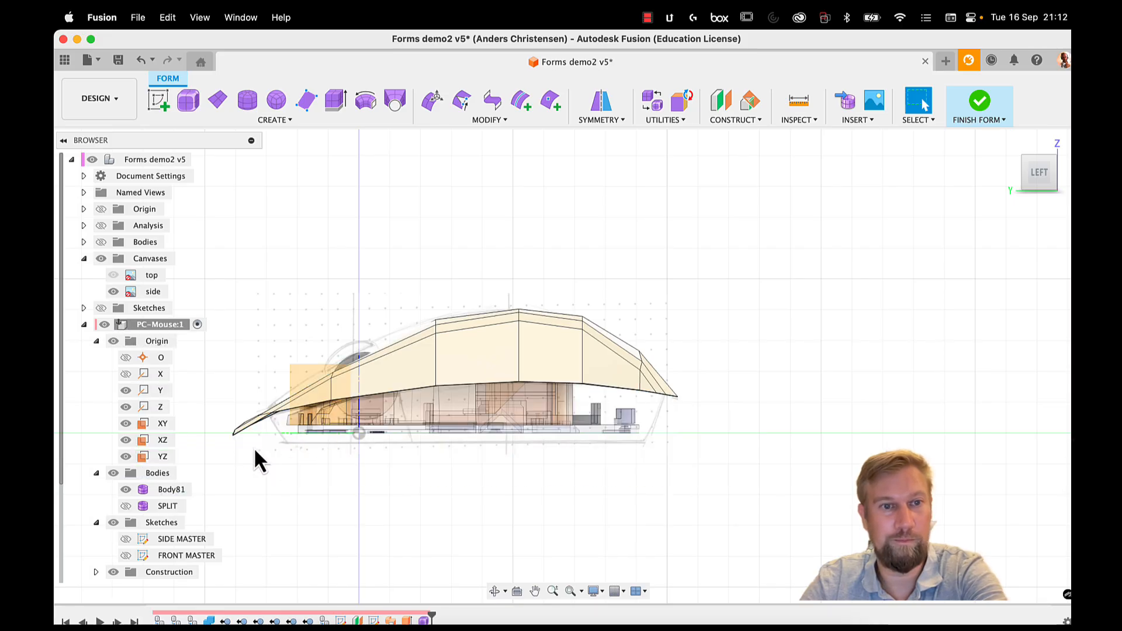
Step: Remove the leftover tips at the body's front corners and restore smooth display
{"action": "middle_click_drag", "start_coordinate": [224, 433], "coordinate": [328, 459], "text": "shift"}
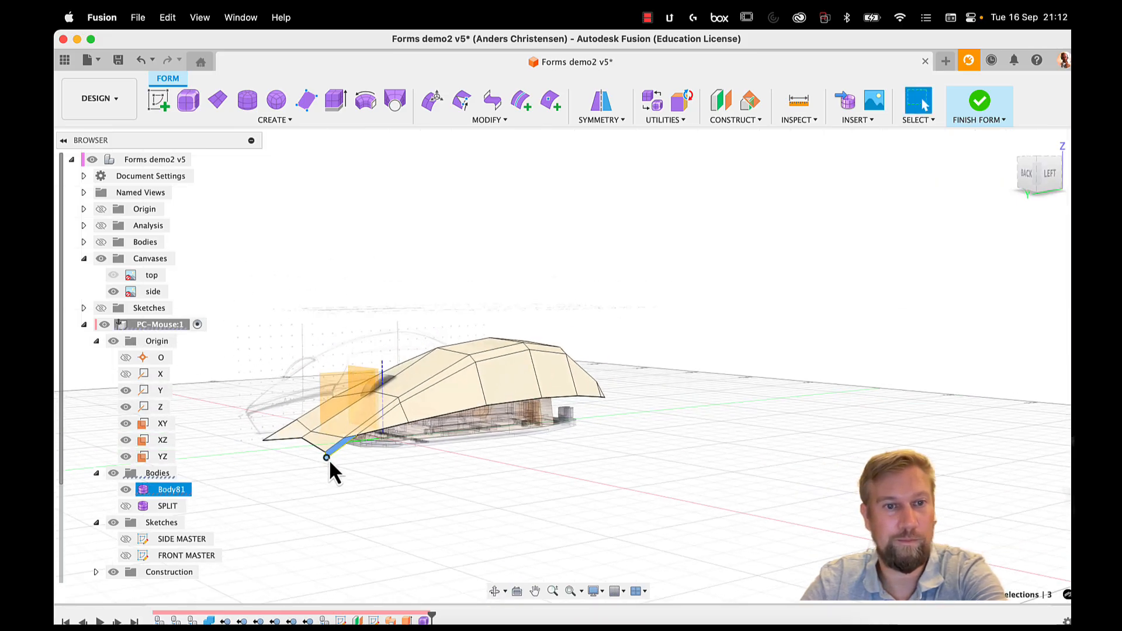
{"action": "scroll", "coordinate": [330, 473], "scroll_direction": "up", "scroll_amount": 3}
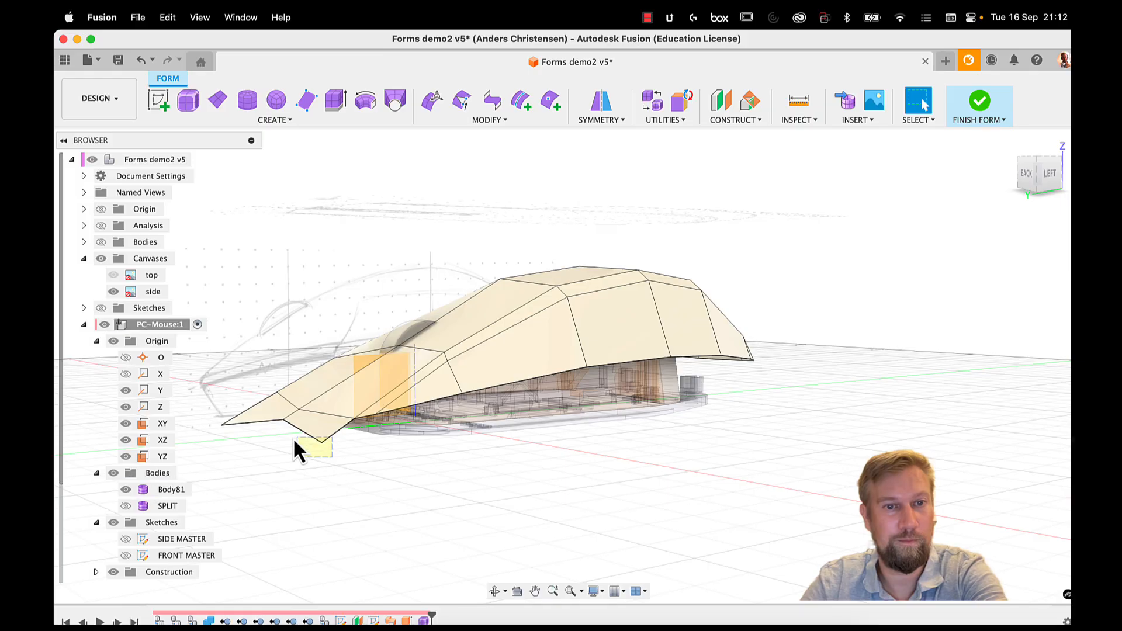
{"action": "middle_click_drag", "start_coordinate": [222, 426], "coordinate": [415, 421], "text": "shift"}
{"action": "key", "text": "ctrl+3"}
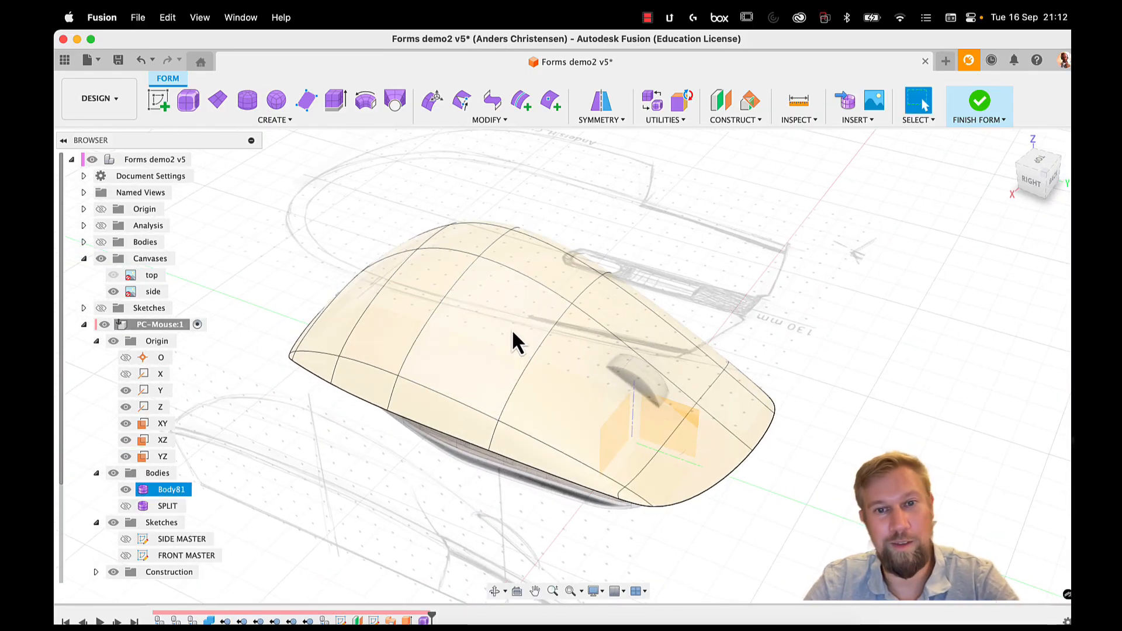
Step: Show the SPLIT surface, raise the lower-edge vertex ahead of the body's peak about 0.6 mm, and slightly adjust the one below the peak
{"action": "middle_click_drag", "start_coordinate": [526, 337], "coordinate": [645, 324]}
{"action": "left_click", "coordinate": [126, 506]}
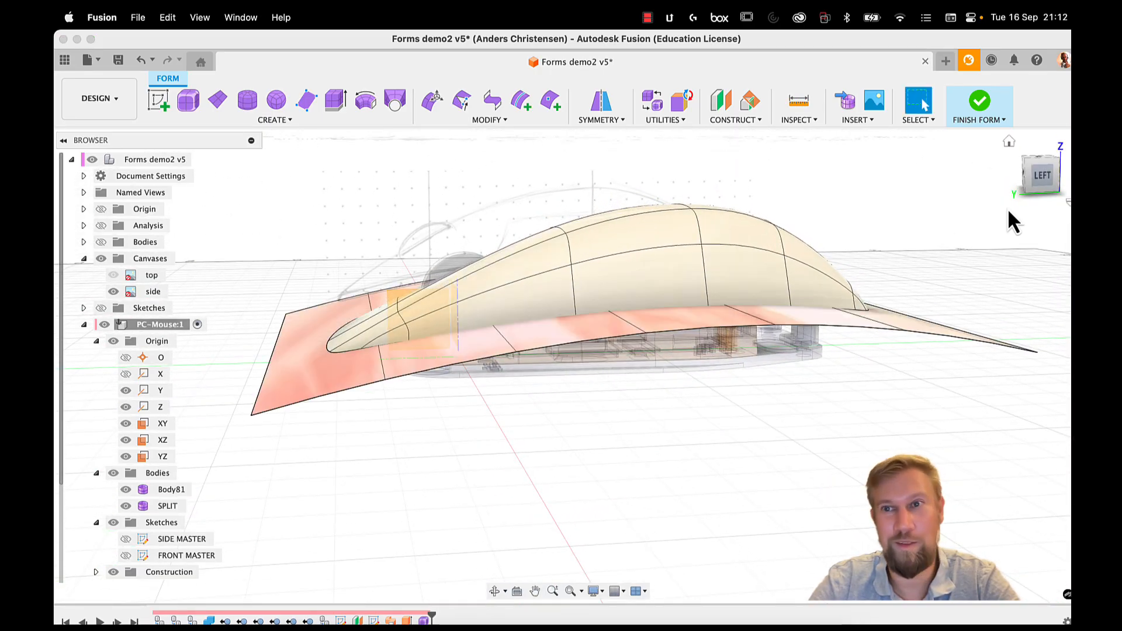
{"action": "left_click", "coordinate": [1041, 183]}
{"action": "scroll", "coordinate": [627, 309], "scroll_direction": "up", "scroll_amount": 5}
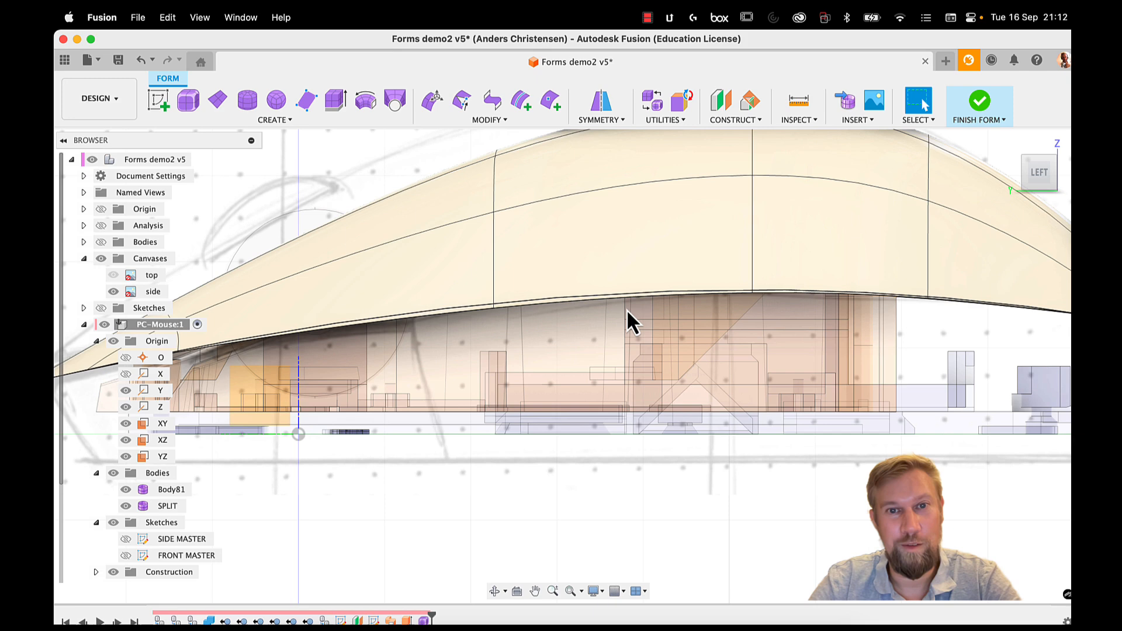
{"action": "left_click", "coordinate": [495, 308]}
{"action": "key", "text": "m"}
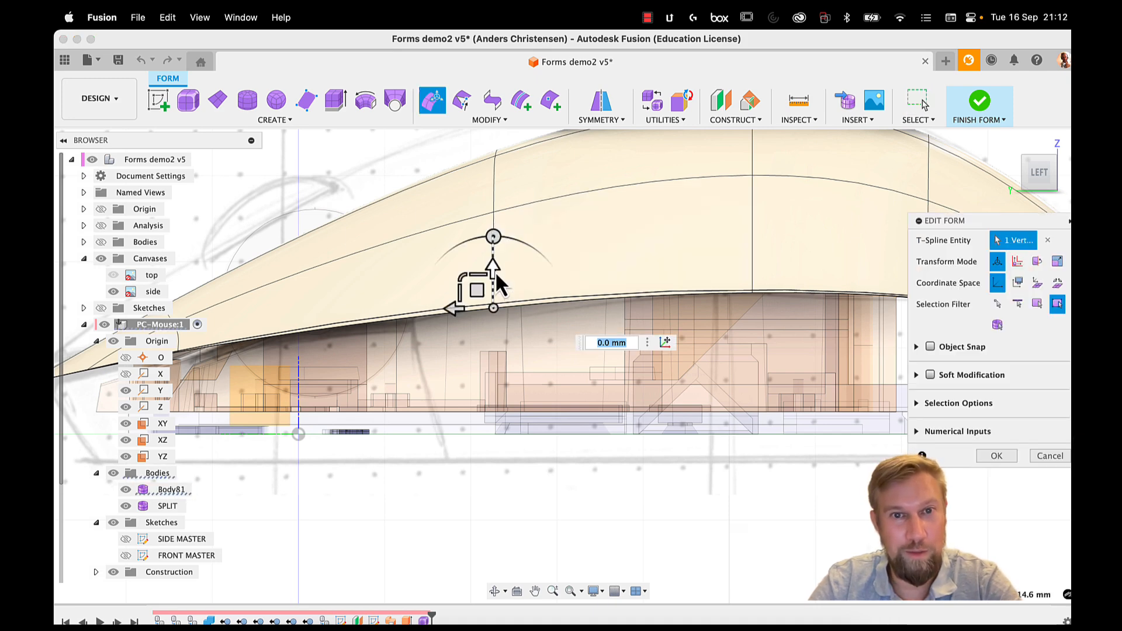
{"action": "left_click_drag", "start_coordinate": [495, 271], "coordinate": [496, 266]}
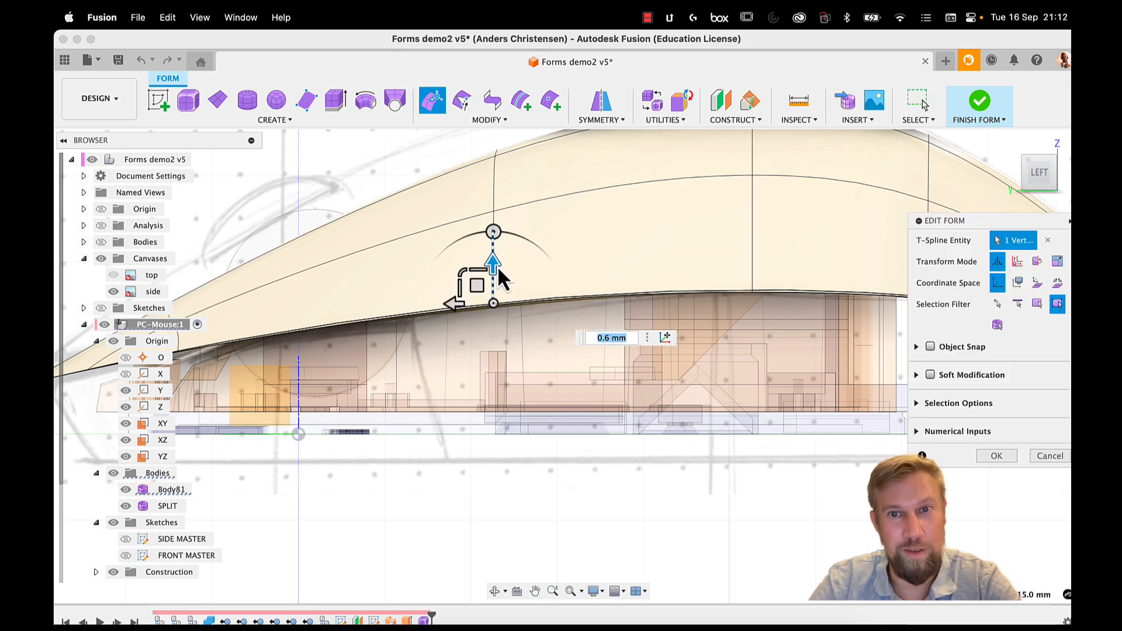
{"action": "left_click", "coordinate": [753, 294]}
{"action": "left_click_drag", "start_coordinate": [756, 251], "coordinate": [758, 252]}
{"action": "middle_click_drag", "start_coordinate": [803, 299], "coordinate": [529, 301]}
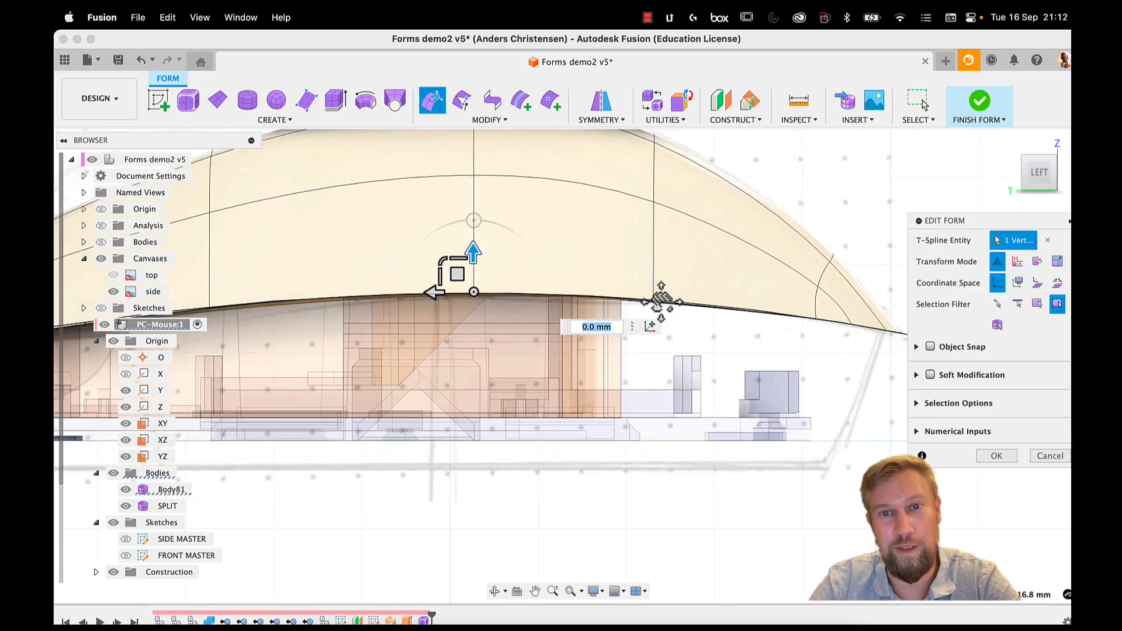
{"action": "scroll", "coordinate": [656, 302], "scroll_direction": "up", "scroll_amount": 5}
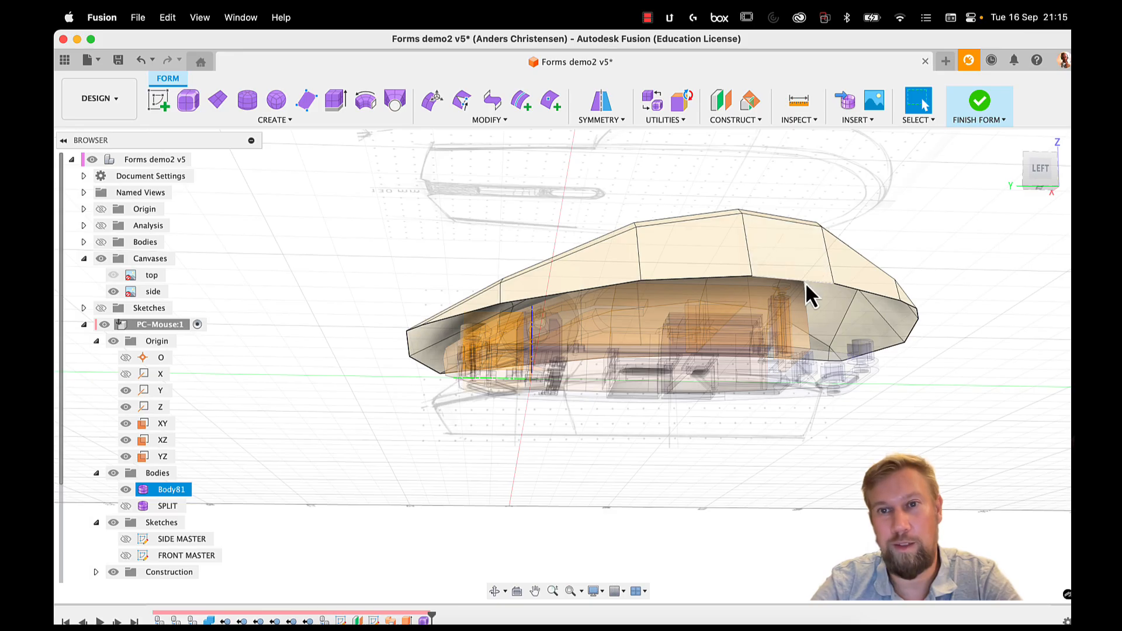
Step: In box display, extrude the body's lower edge loop straight down in two bands with Edit Form and delete the upper band
{"action": "left_click", "coordinate": [1041, 170]}
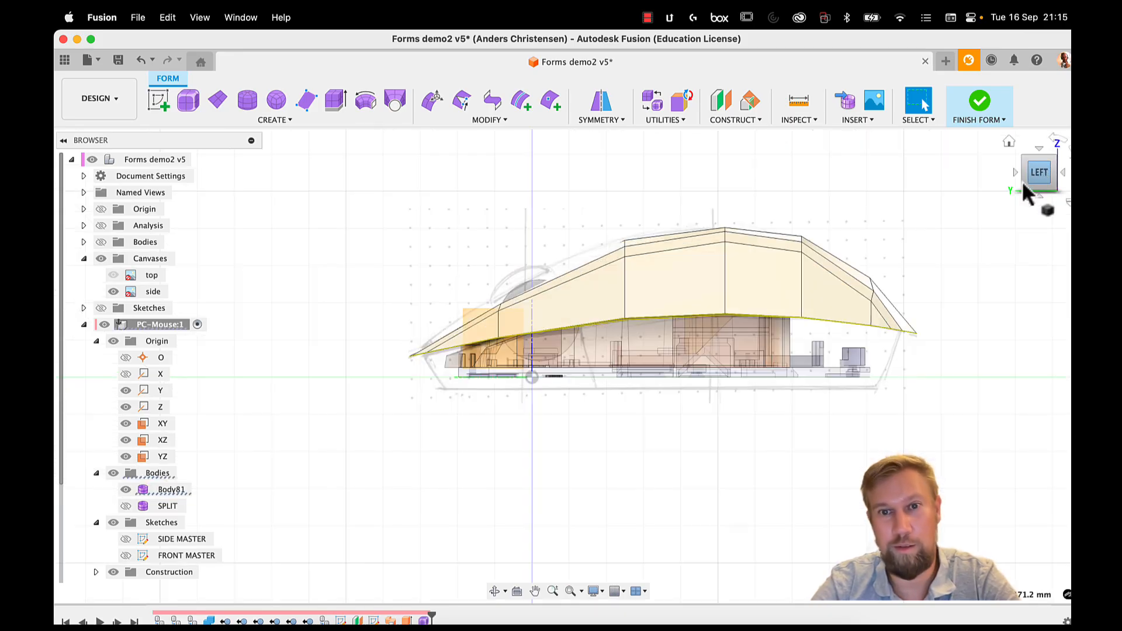
{"action": "double_click", "coordinate": [804, 318]}
{"action": "middle_click_drag", "start_coordinate": [723, 283], "coordinate": [669, 286]}
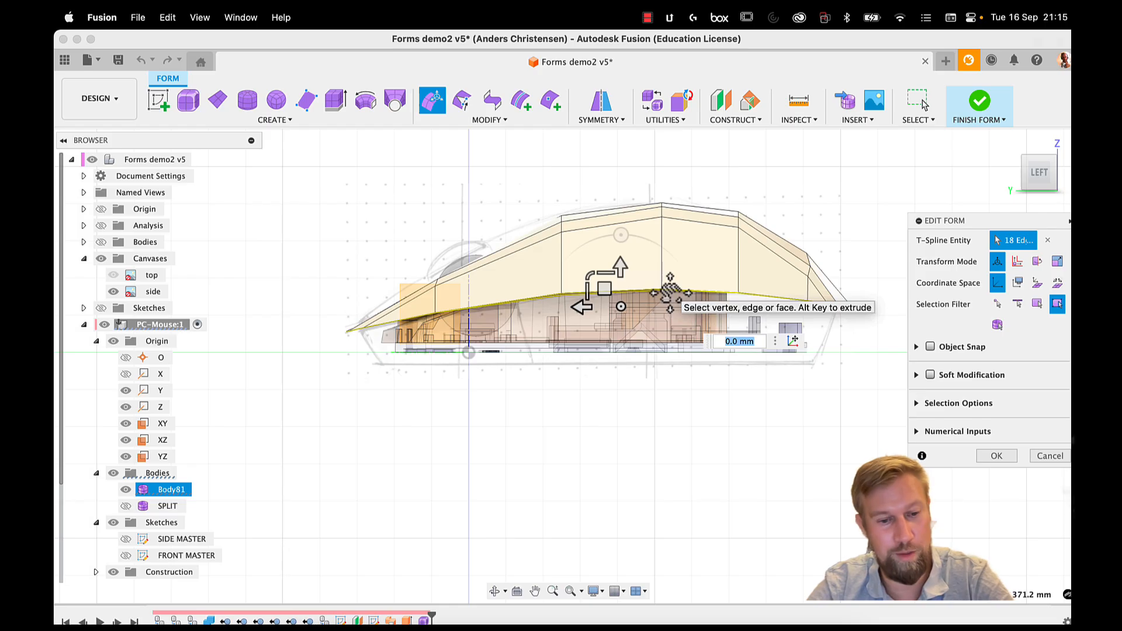
{"action": "left_click_drag", "start_coordinate": [621, 269], "coordinate": [623, 446]}
{"action": "left_click", "coordinate": [996, 456]}
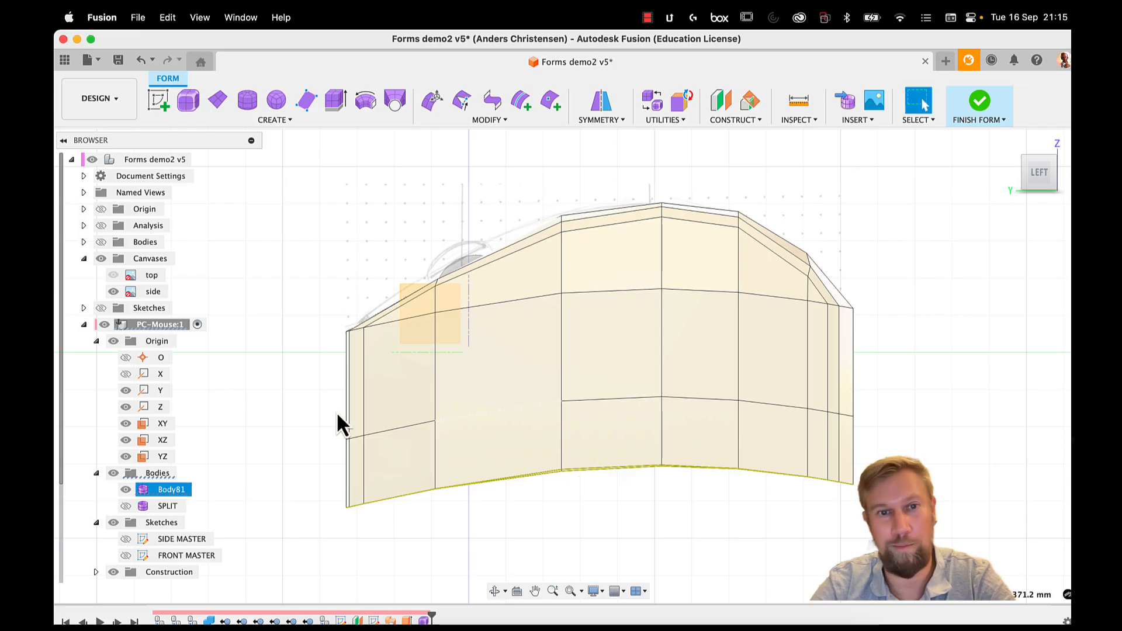
{"action": "left_click_drag", "start_coordinate": [324, 392], "coordinate": [263, 368]}
{"action": "key", "text": "Delete"}
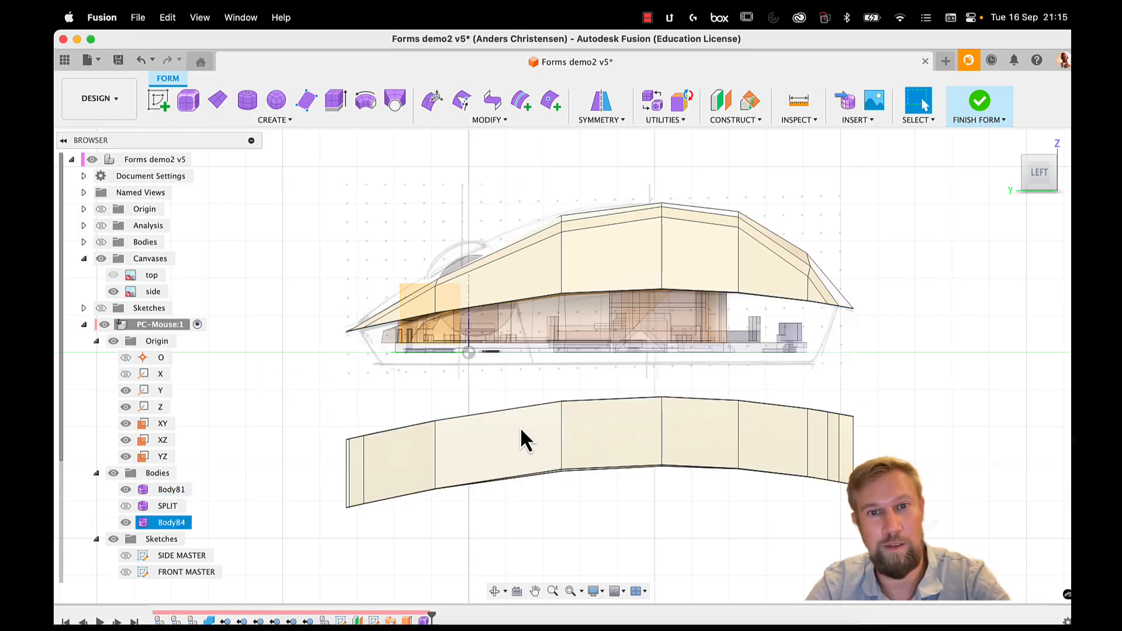
Step: Flatten the upper edge loop of the detached strip by scaling it vertically to 0 in Edit Form
{"action": "double_click", "coordinate": [520, 428]}
{"action": "double_click", "coordinate": [529, 408]}
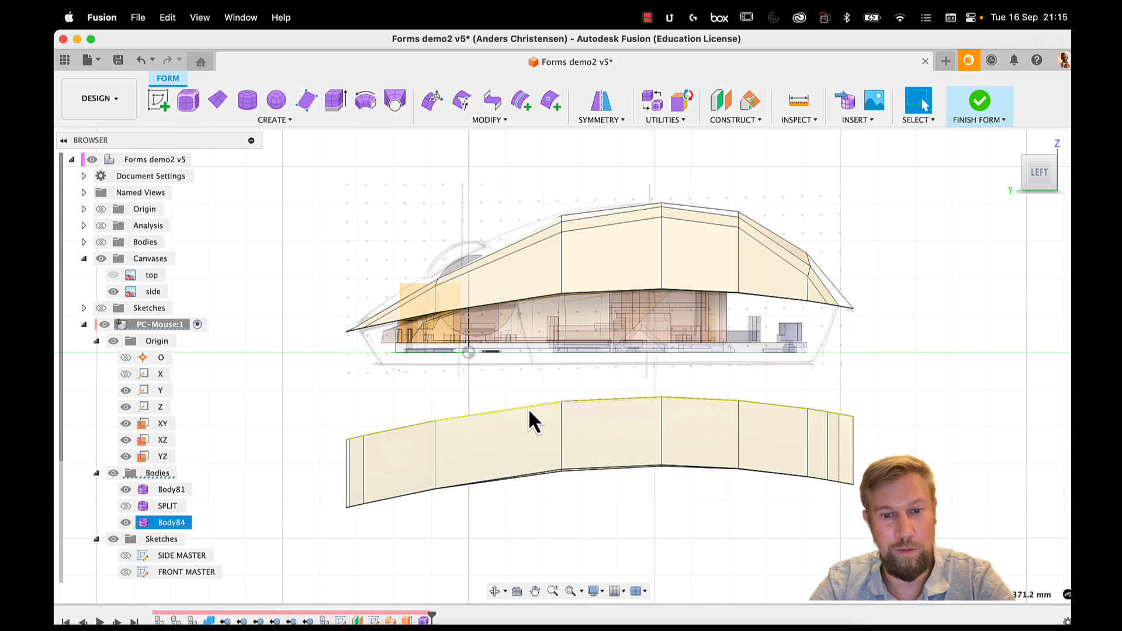
{"action": "key", "text": "e"}
{"action": "left_click_drag", "start_coordinate": [605, 380], "coordinate": [604, 394]}
{"action": "key", "text": "Return"}
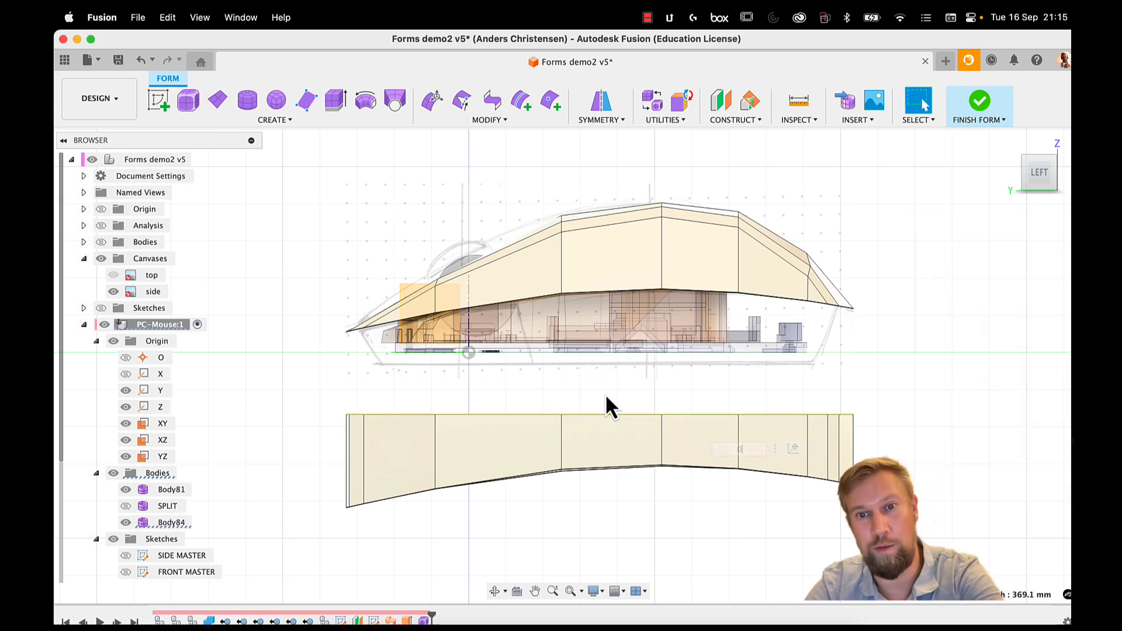
Step: Flatten the lower edge loop of the detached strip by scaling it vertically to 0 in Edit Form
{"action": "double_click", "coordinate": [592, 468]}
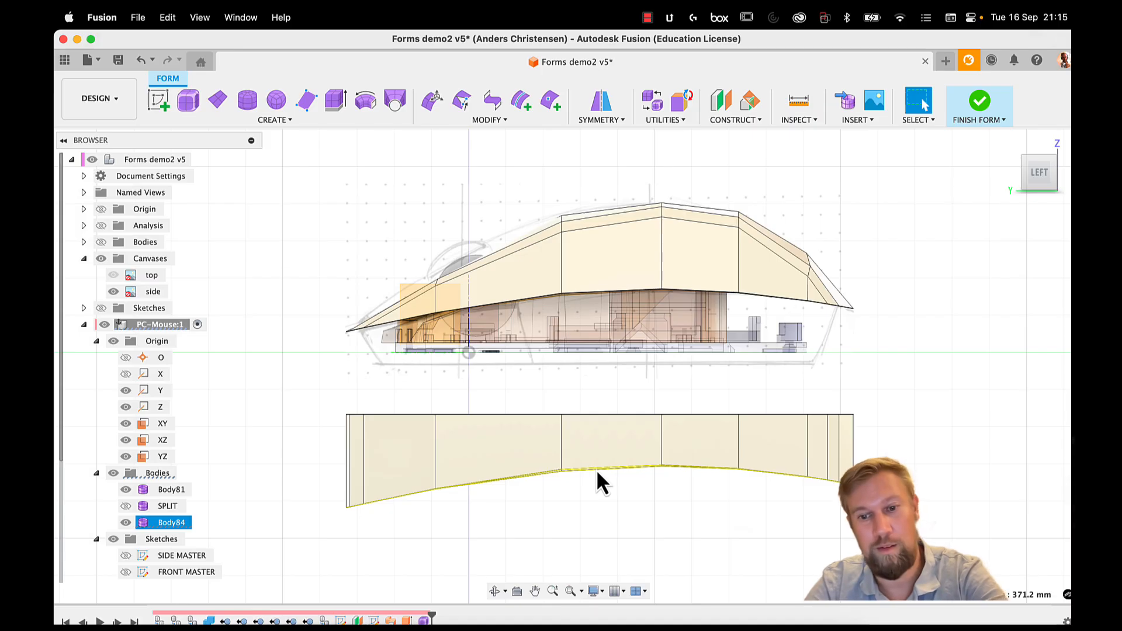
{"action": "key", "text": "e"}
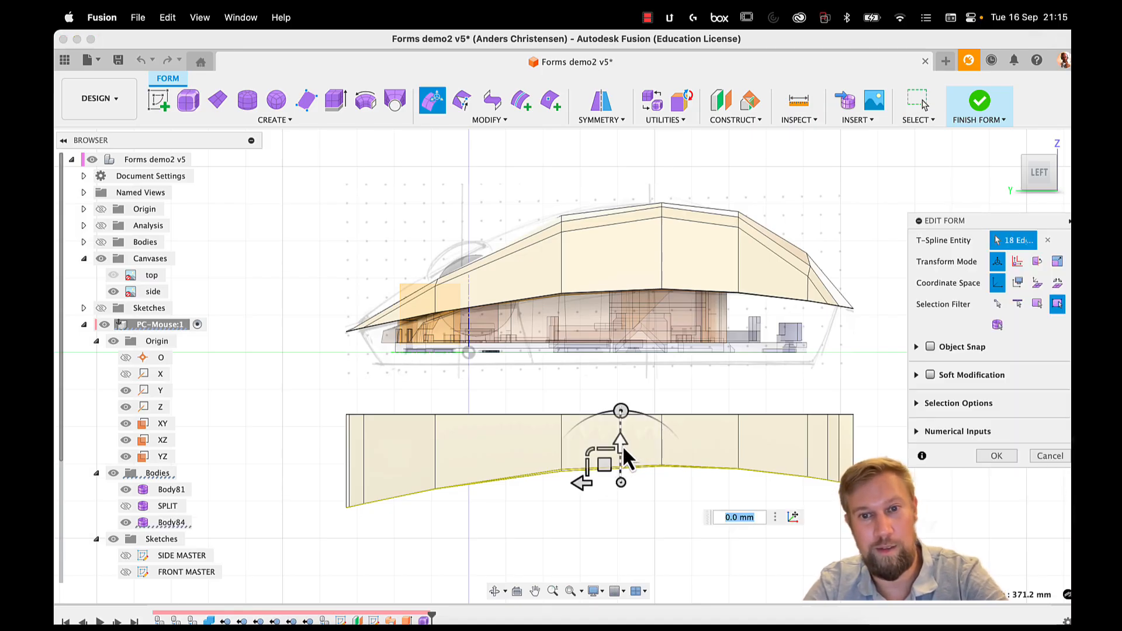
{"action": "left_click_drag", "start_coordinate": [600, 447], "coordinate": [606, 472]}
{"action": "key", "text": "Return"}
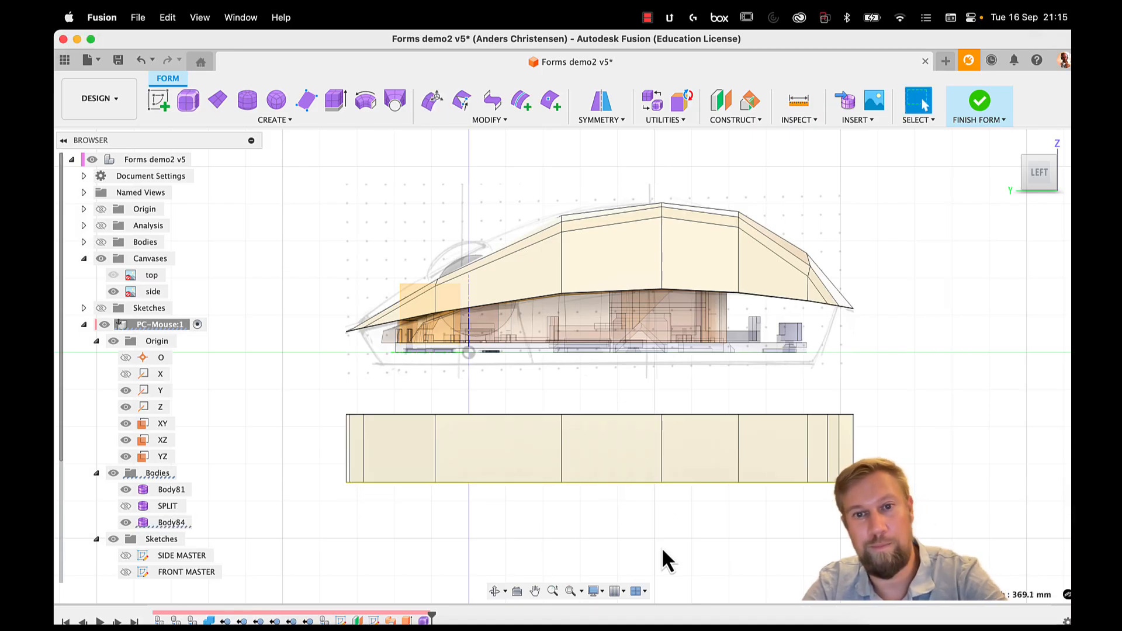
Step: In the bottom view, scale the whole strip to 0.9 in plan and shift it about 5.5 mm and 2 mm with Edit Form
{"action": "double_click", "coordinate": [573, 443]}
{"action": "middle_click_drag", "start_coordinate": [577, 441], "coordinate": [1004, 180], "text": "shift"}
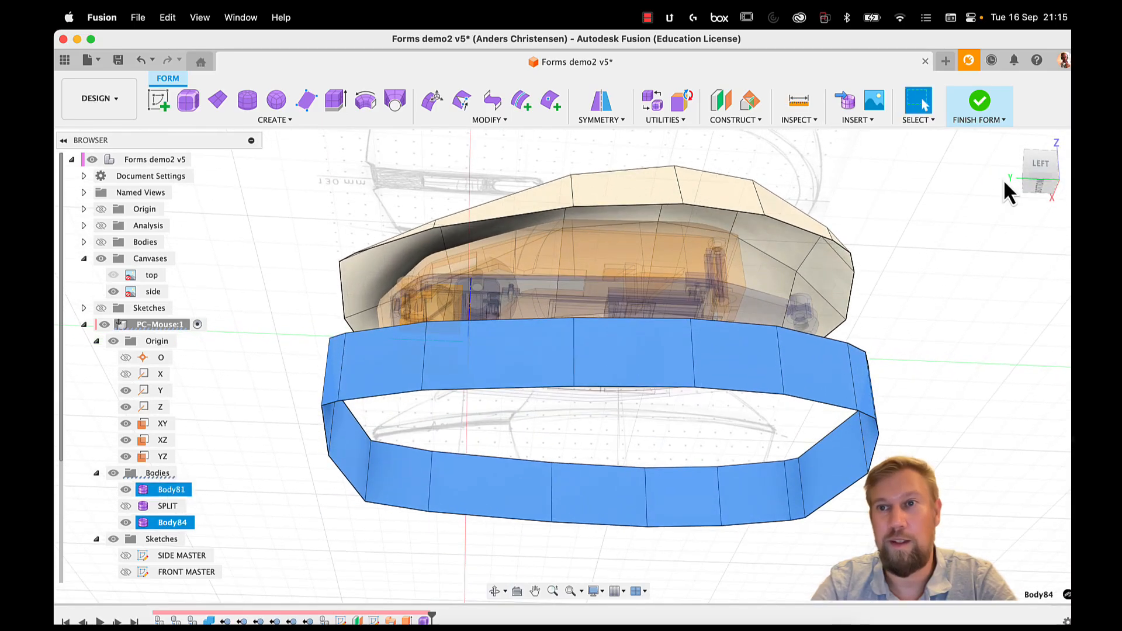
{"action": "left_click", "coordinate": [1034, 186]}
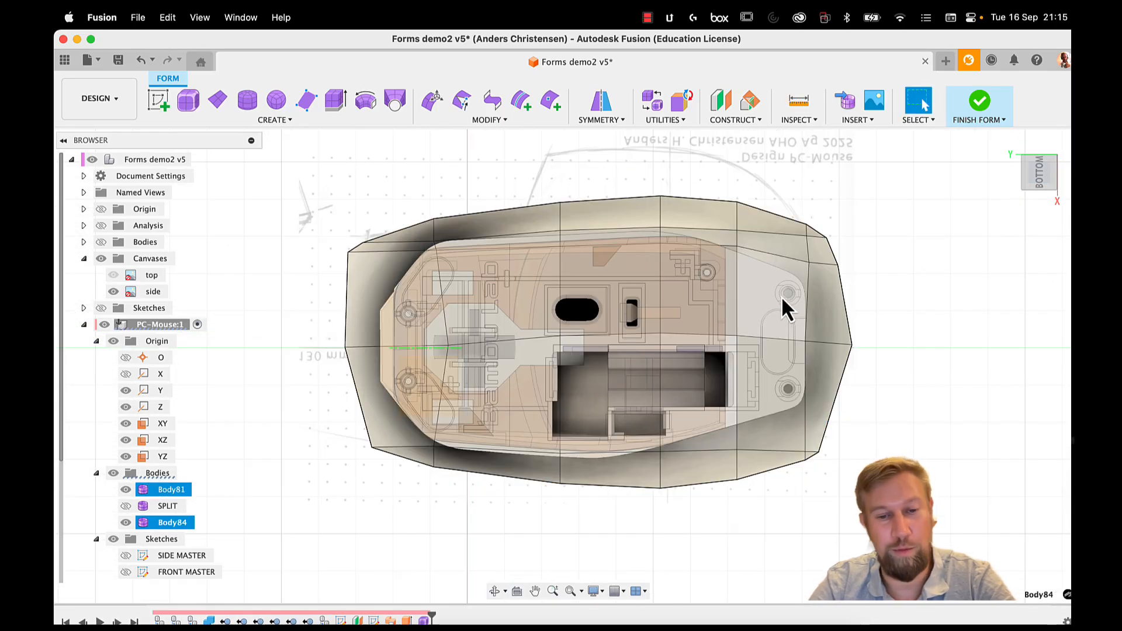
{"action": "right_click_drag", "start_coordinate": [782, 297], "coordinate": [802, 256]}
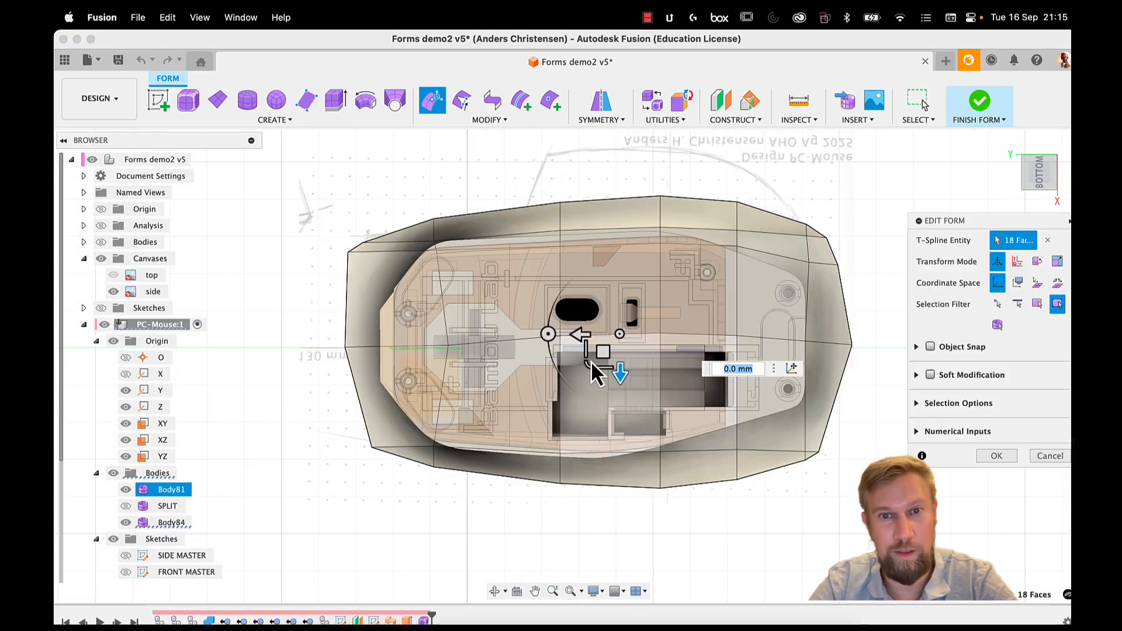
{"action": "type", "text": "0.9"}
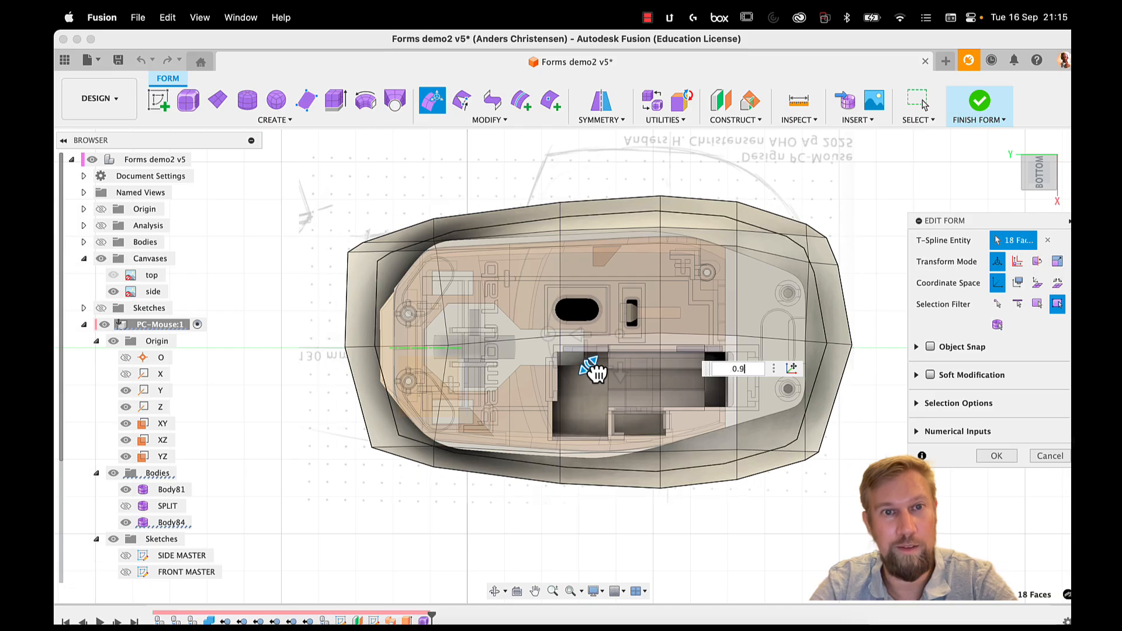
{"action": "mouse_move", "coordinate": [592, 368]}
{"action": "left_mouse_down"}
{"action": "mouse_move", "coordinate": [602, 357]}
{"action": "mouse_move", "coordinate": [602, 377]}
{"action": "left_mouse_up"}
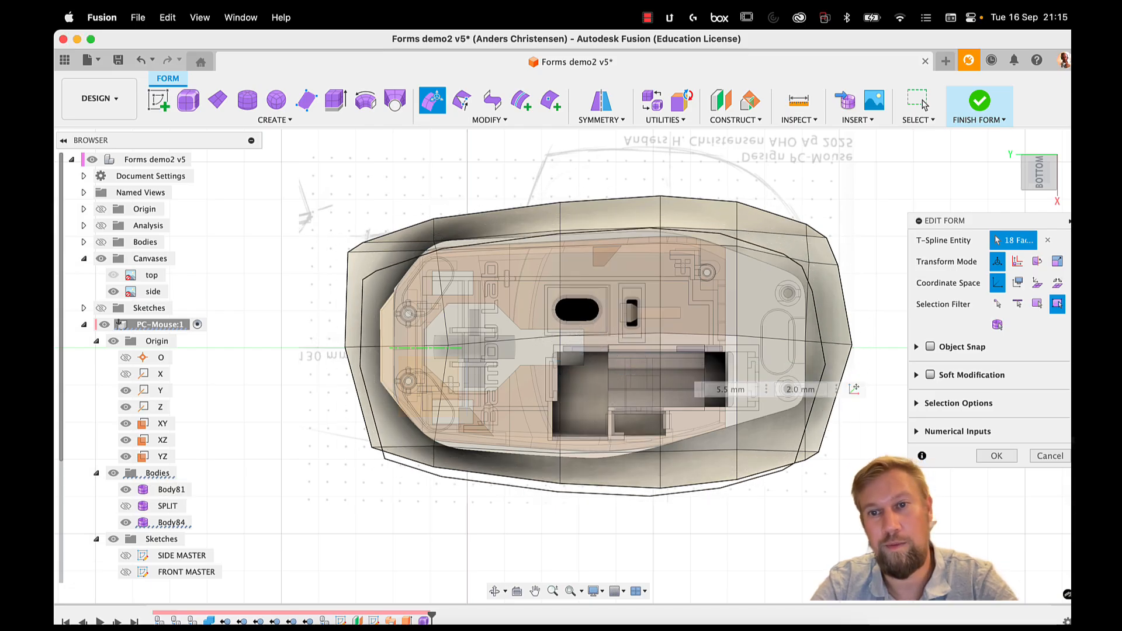
{"action": "left_click", "coordinate": [846, 278]}
Step: Hide the top shell and move the edges at one front corner of the strip inward around the internal components
{"action": "left_click", "coordinate": [126, 490]}
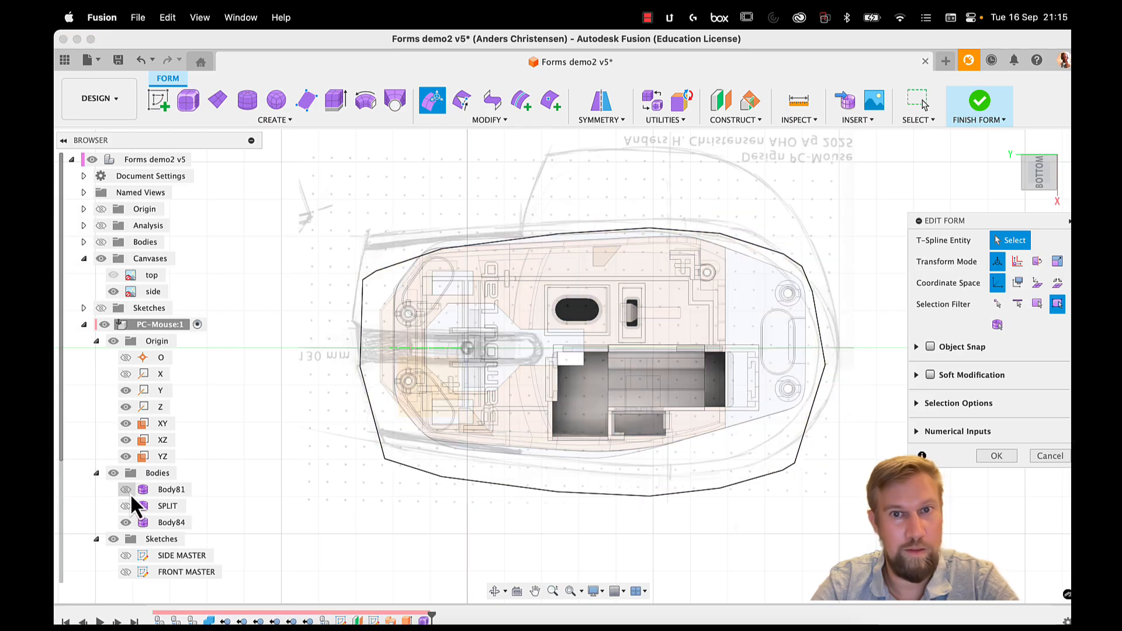
{"action": "left_click_drag", "start_coordinate": [333, 216], "coordinate": [452, 315]}
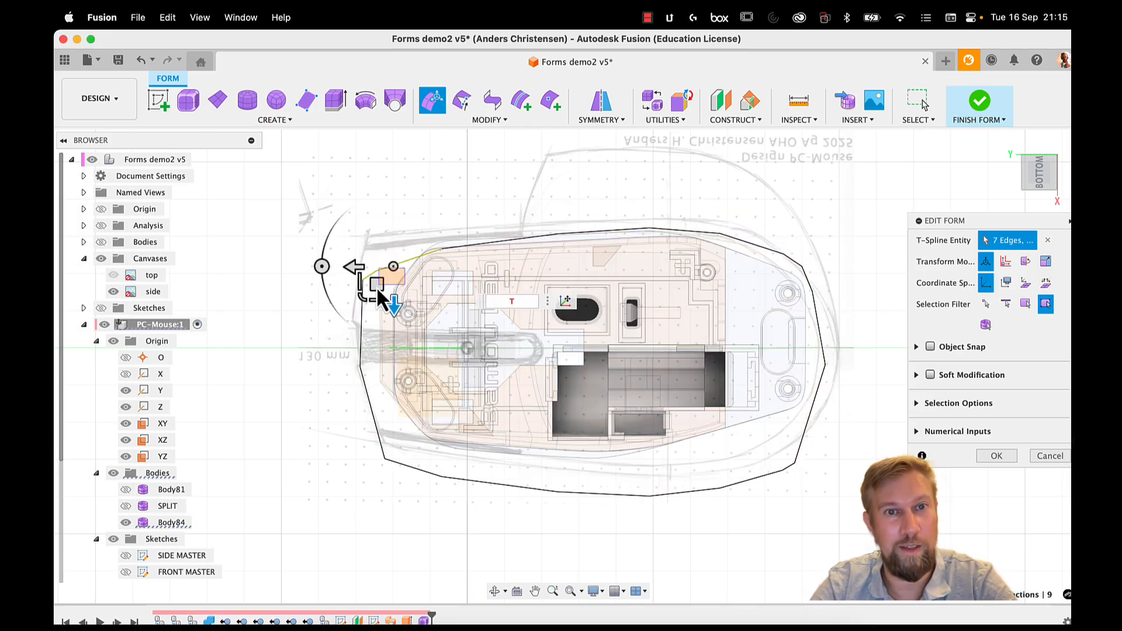
{"action": "key", "text": "Escape"}
{"action": "key", "text": "Escape"}
{"action": "left_click_drag", "start_coordinate": [401, 299], "coordinate": [405, 305]}
{"action": "left_click", "coordinate": [126, 490]}
{"action": "left_click_drag", "start_coordinate": [308, 233], "coordinate": [468, 305]}
{"action": "left_click_drag", "start_coordinate": [408, 268], "coordinate": [415, 292]}
{"action": "key", "text": "super+z"}
{"action": "left_click_drag", "start_coordinate": [434, 206], "coordinate": [451, 255]}
{"action": "left_click", "coordinate": [561, 199]}
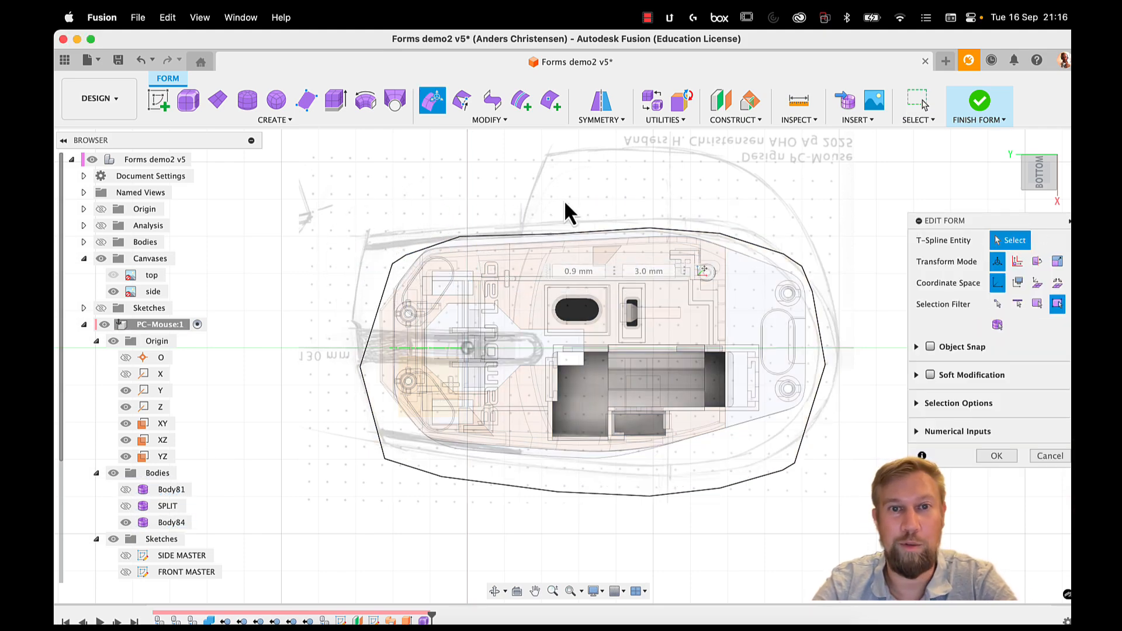
Step: In the bottom view, adjust the strip's front centre edge and pull the opposite front corner inward to balance the outline
{"action": "middle_click_drag", "start_coordinate": [563, 199], "coordinate": [576, 260], "text": "shift"}
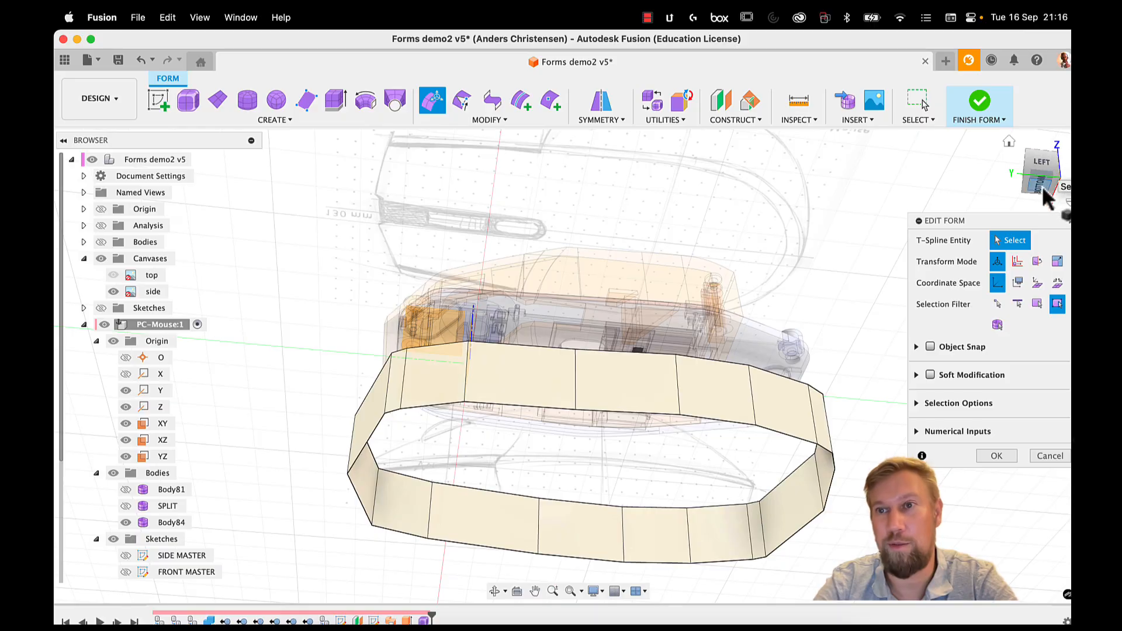
{"action": "left_click", "coordinate": [1042, 185]}
{"action": "left_click", "coordinate": [354, 403]}
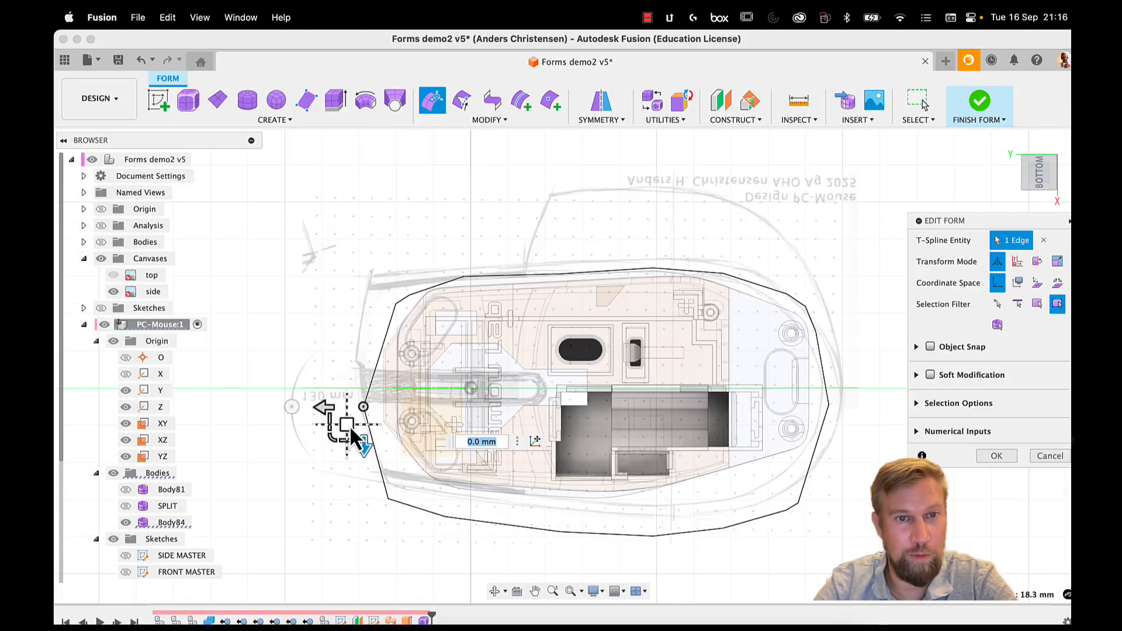
{"action": "left_click_drag", "start_coordinate": [349, 425], "coordinate": [361, 399]}
{"action": "left_click_drag", "start_coordinate": [353, 451], "coordinate": [459, 538]}
{"action": "left_click_drag", "start_coordinate": [403, 508], "coordinate": [406, 499]}
{"action": "left_click_drag", "start_coordinate": [405, 500], "coordinate": [402, 490]}
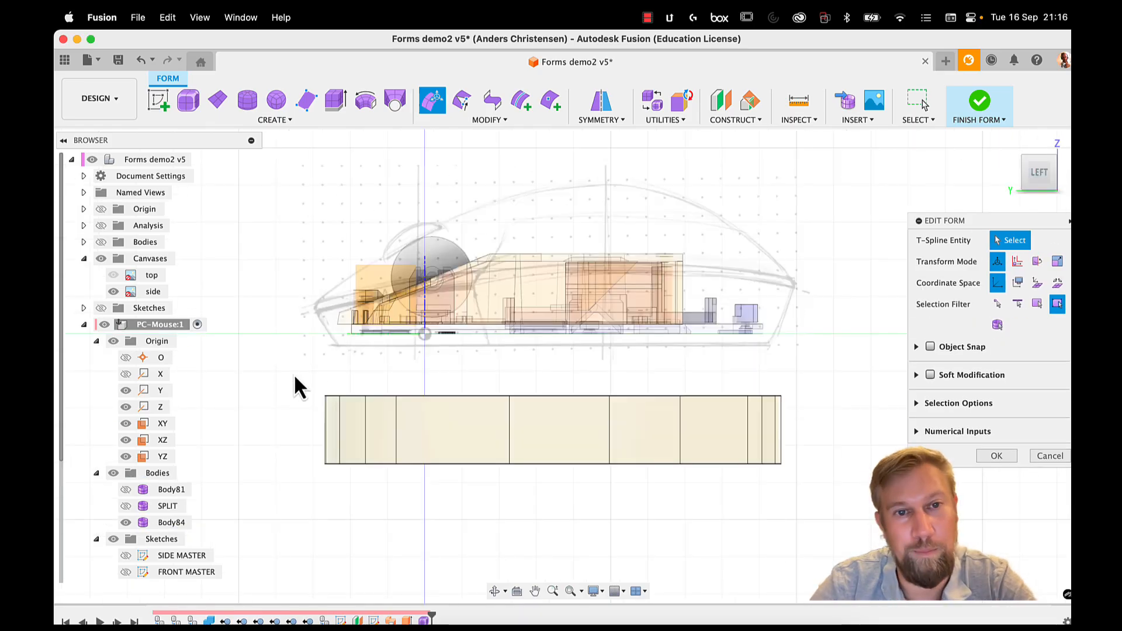
Step: Raise the strip's upper edge loop in the left view to the base line of the side sketch and finish Edit Form
{"action": "left_click_drag", "start_coordinate": [295, 377], "coordinate": [794, 414]}
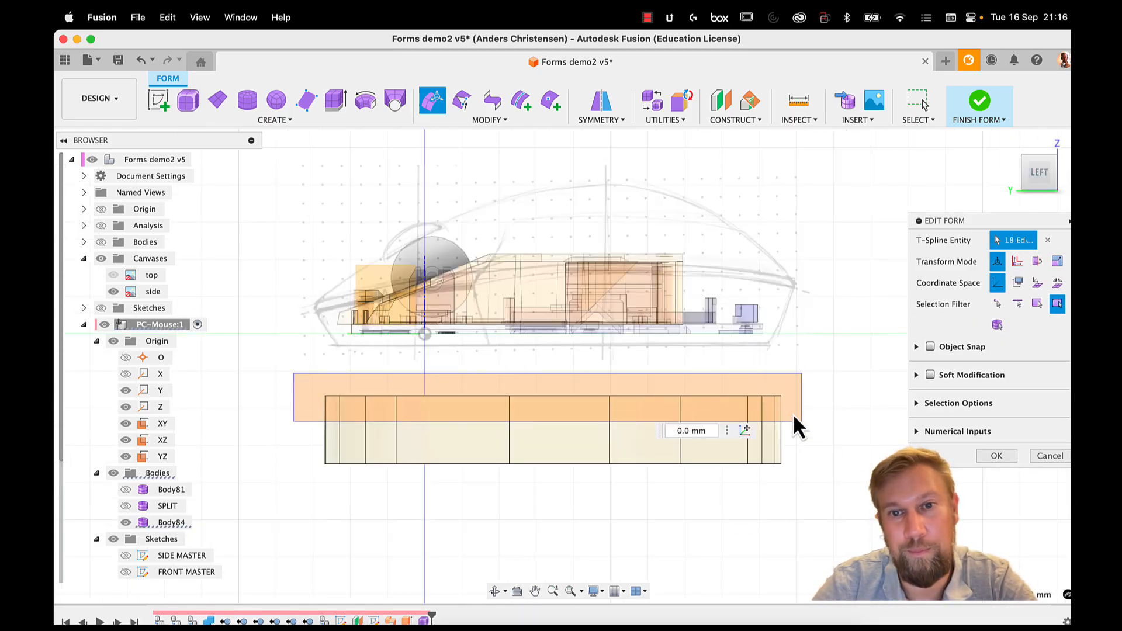
{"action": "left_click_drag", "start_coordinate": [570, 359], "coordinate": [577, 305]}
{"action": "left_click", "coordinate": [994, 456]}
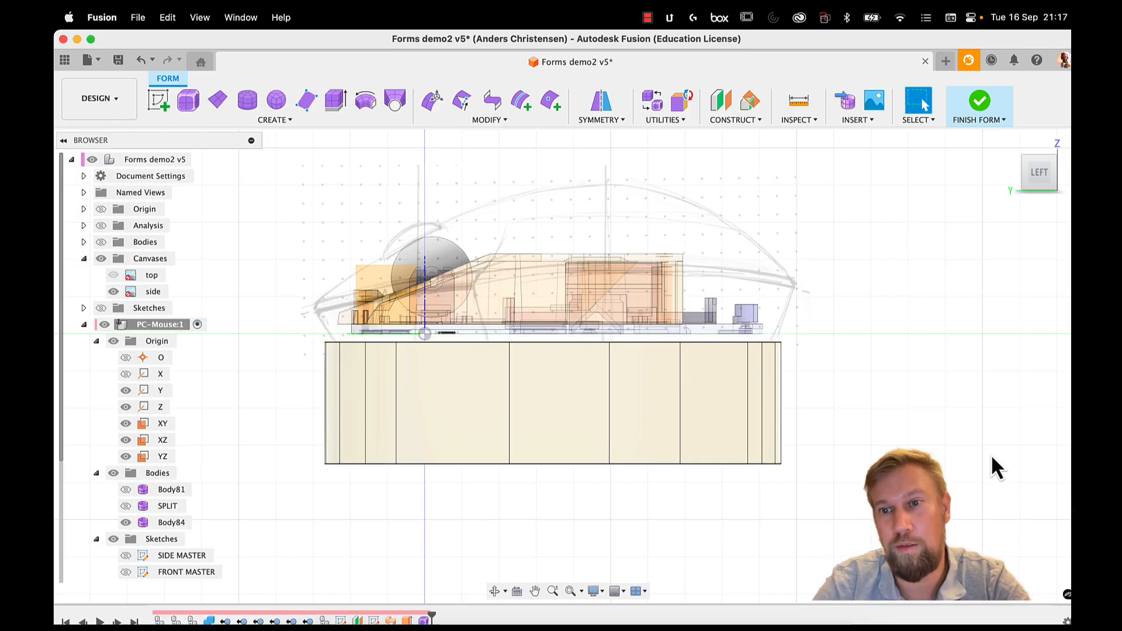
Step: Show the top shell and set up a Bridge from the strip's upper edge loop to the shell's lower edge loop
{"action": "left_click", "coordinate": [130, 489]}
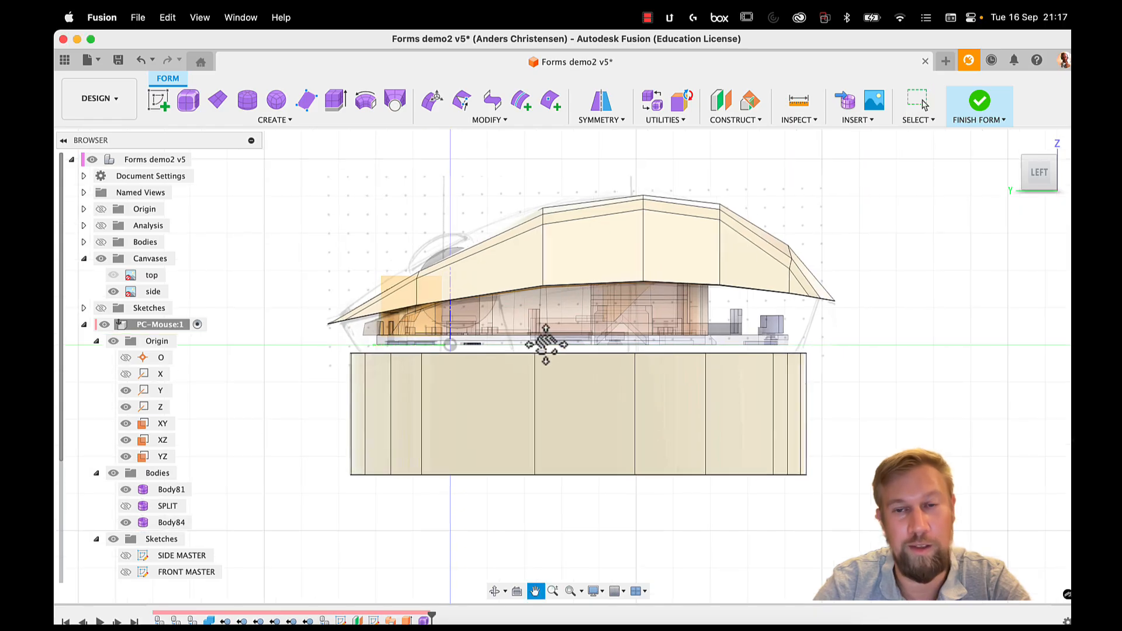
{"action": "middle_click_drag", "start_coordinate": [546, 343], "coordinate": [815, 303], "text": "shift"}
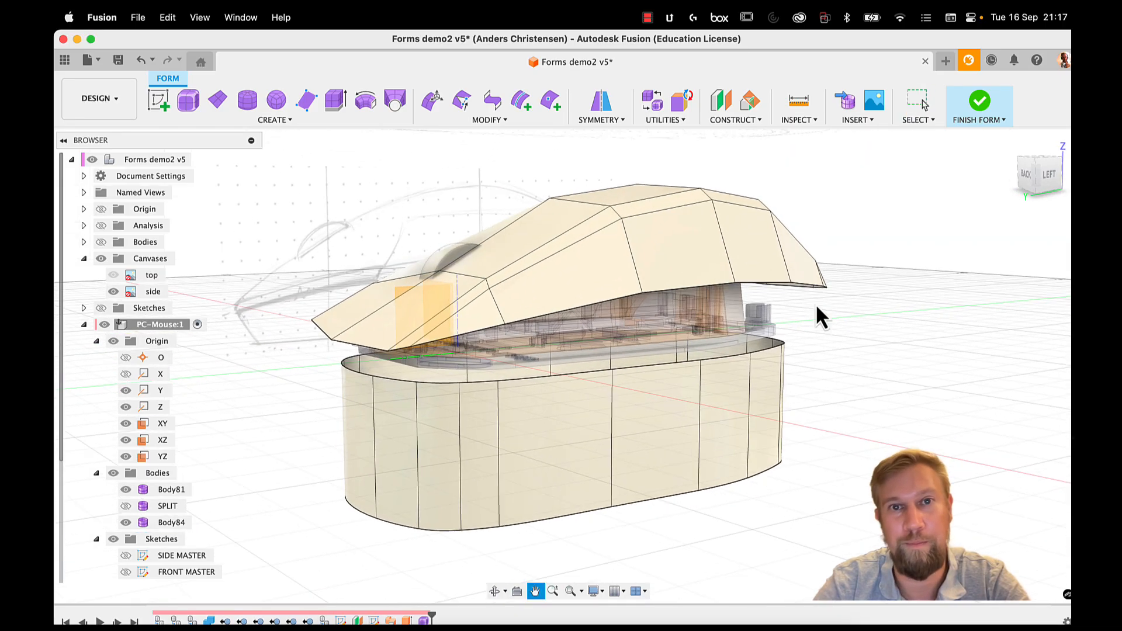
{"action": "type", "text": "s"}
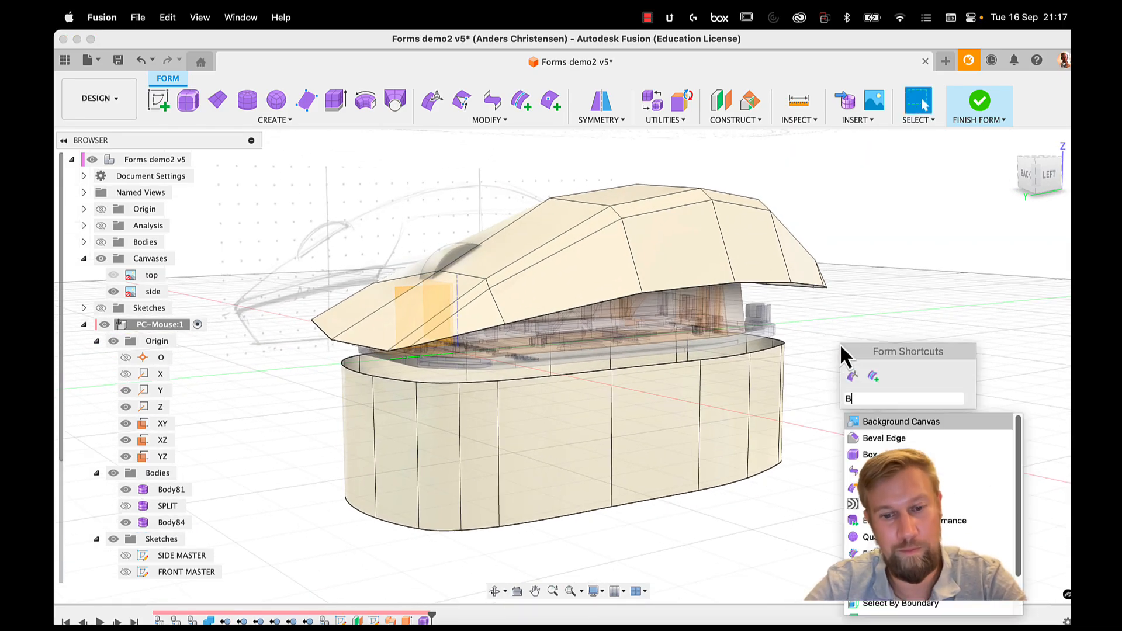
{"action": "type", "text": "BRI"}
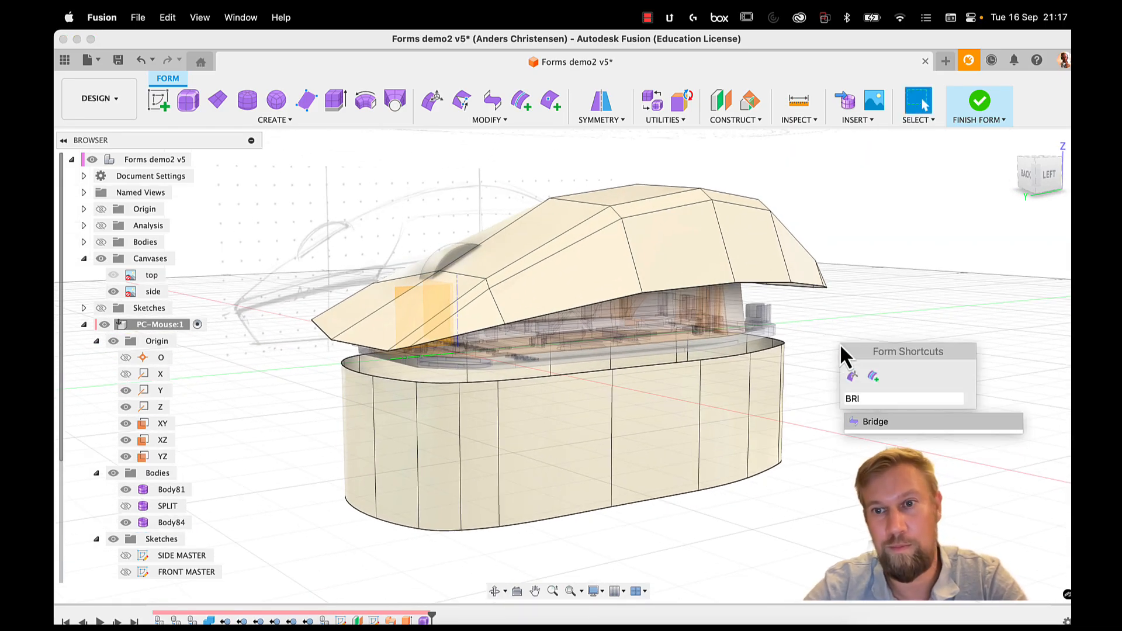
{"action": "left_click", "coordinate": [913, 421]}
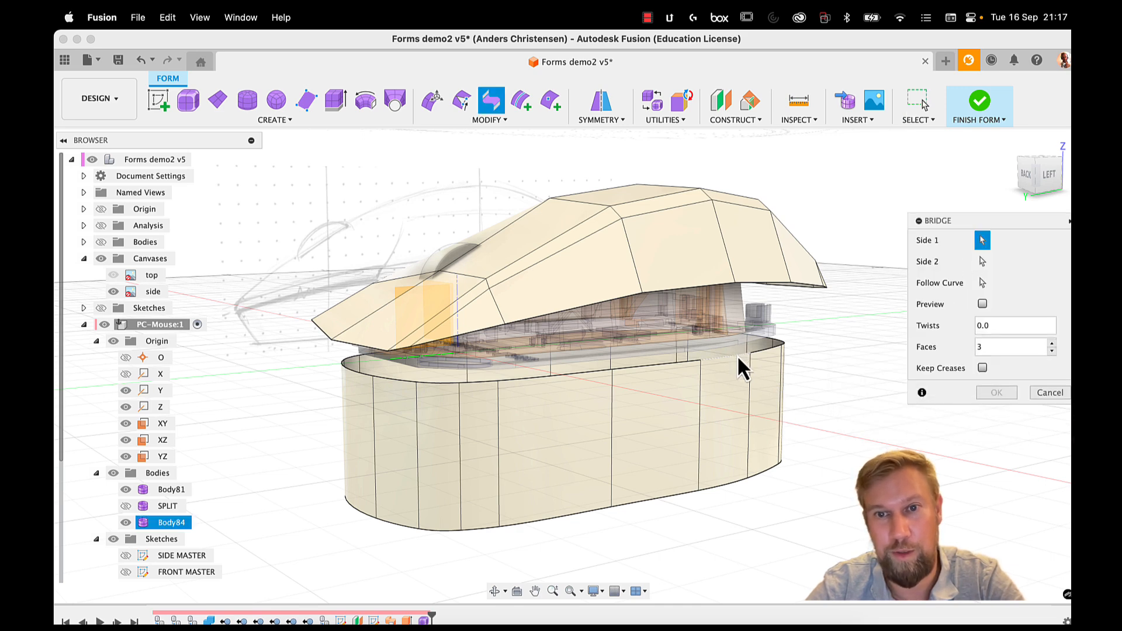
{"action": "left_click", "coordinate": [977, 261]}
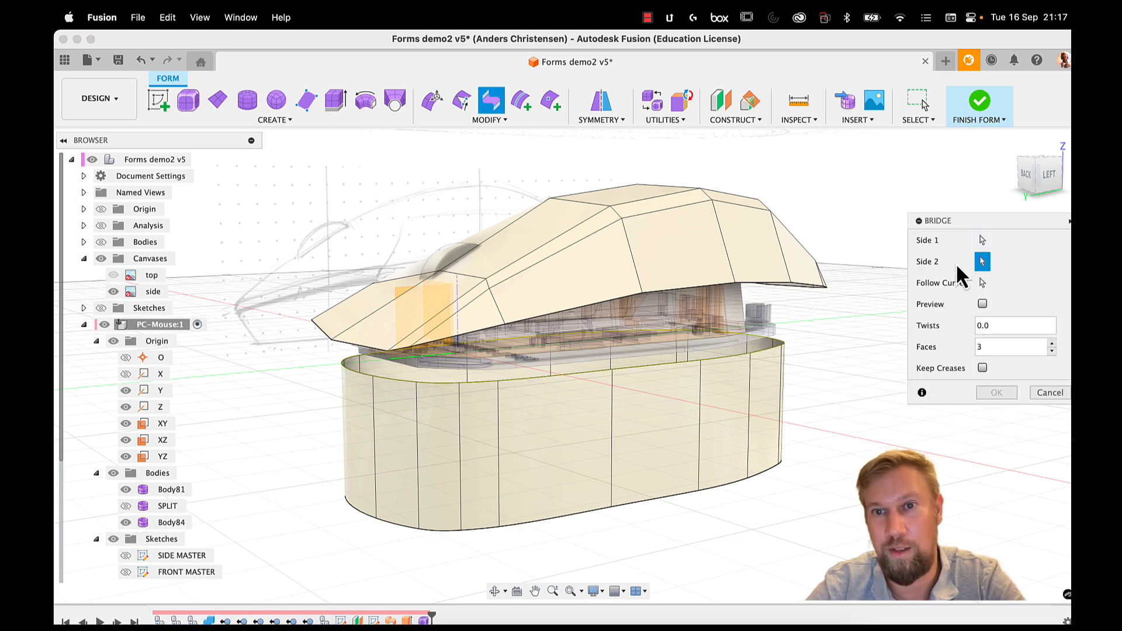
{"action": "left_click", "coordinate": [768, 287]}
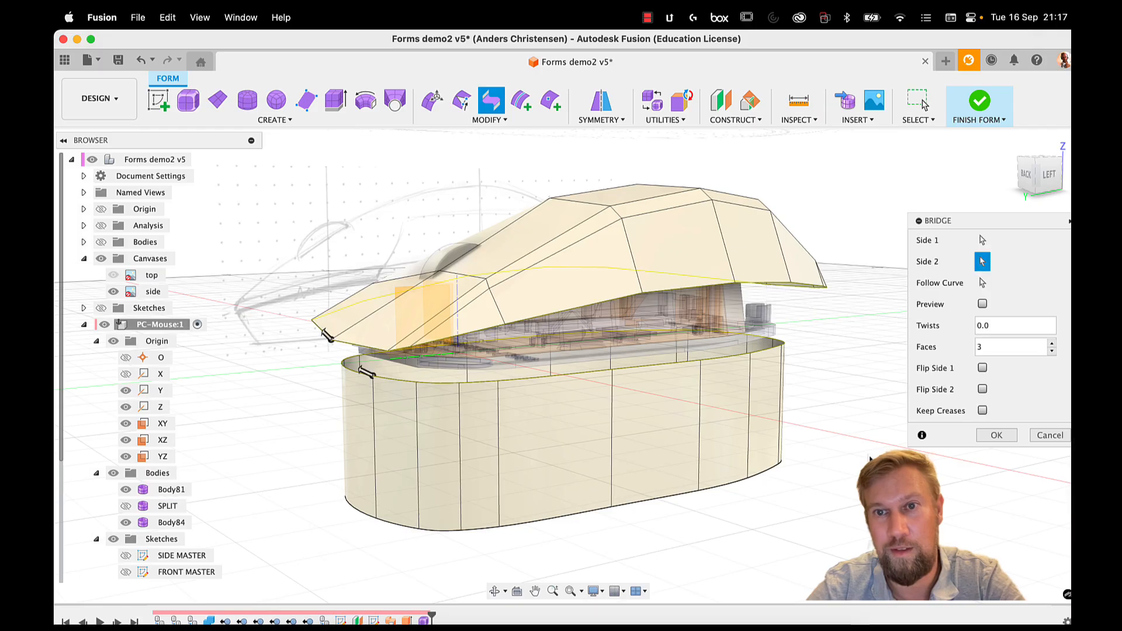
Step: Preview the bridge, set its faces to 2, and apply it
{"action": "mouse_move", "coordinate": [875, 371]}
{"action": "middle_mouse_down", "text": "shift"}
{"action": "mouse_move", "coordinate": [860, 339]}
{"action": "mouse_move", "coordinate": [869, 354]}
{"action": "middle_mouse_up", "text": "shift"}
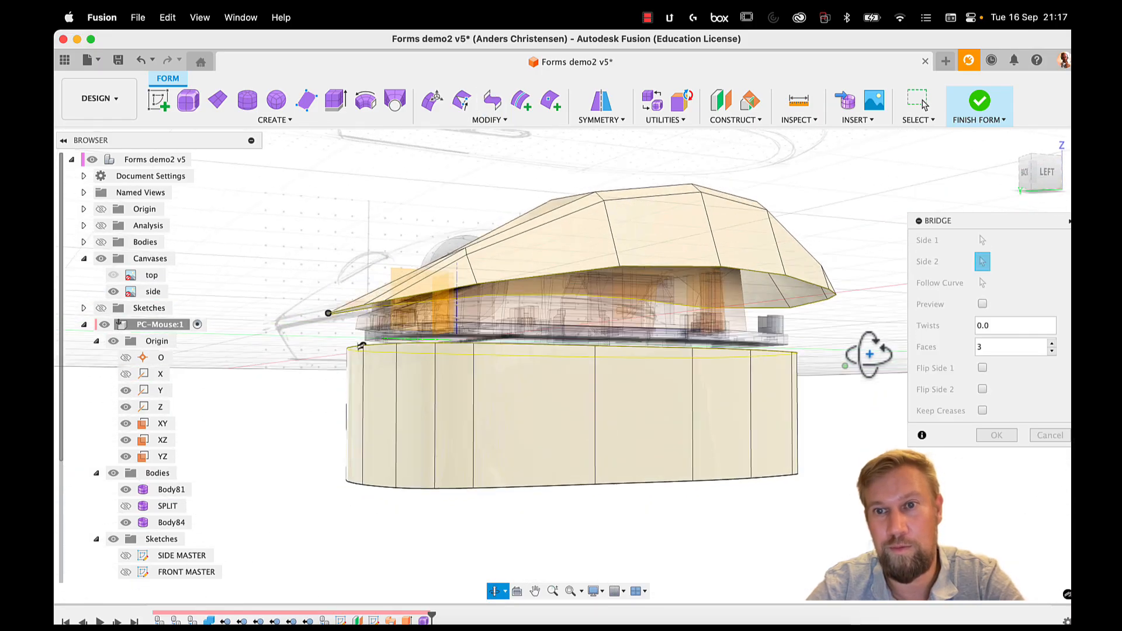
{"action": "left_click", "coordinate": [982, 304]}
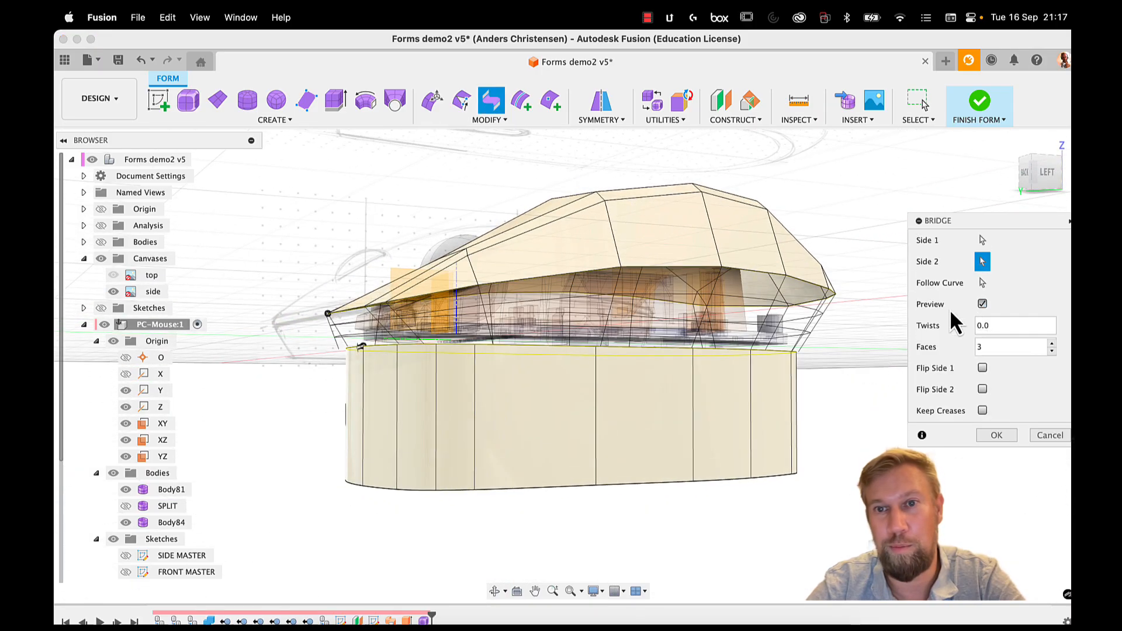
{"action": "left_click", "coordinate": [1052, 351]}
{"action": "left_click", "coordinate": [1052, 352]}
{"action": "left_click", "coordinate": [1052, 343]}
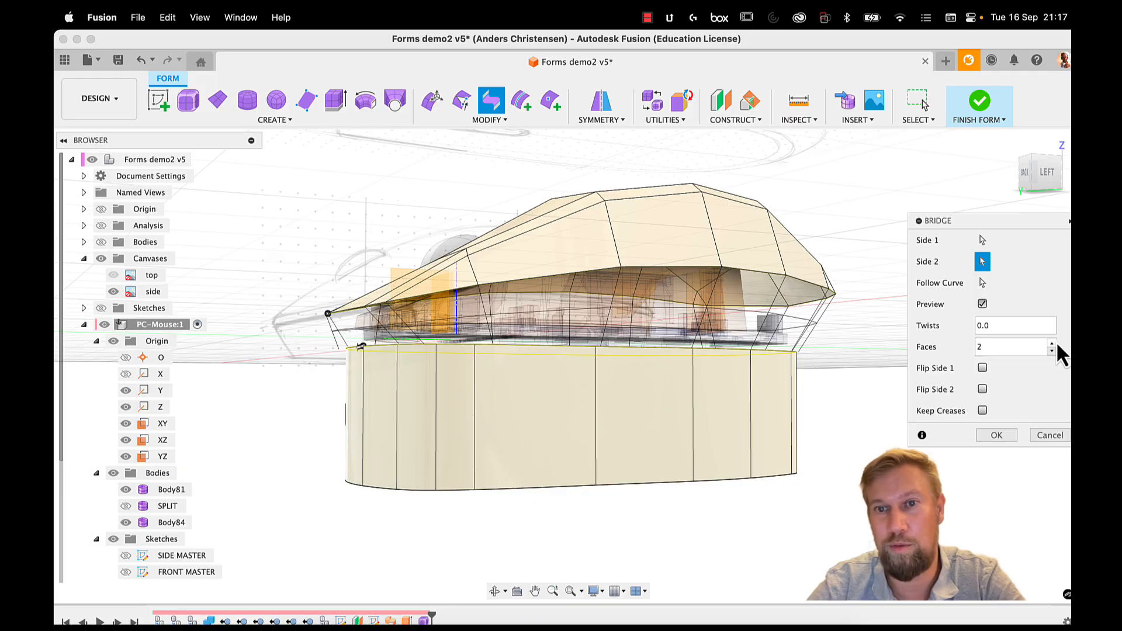
{"action": "middle_click_drag", "start_coordinate": [819, 322], "coordinate": [736, 323], "text": "shift"}
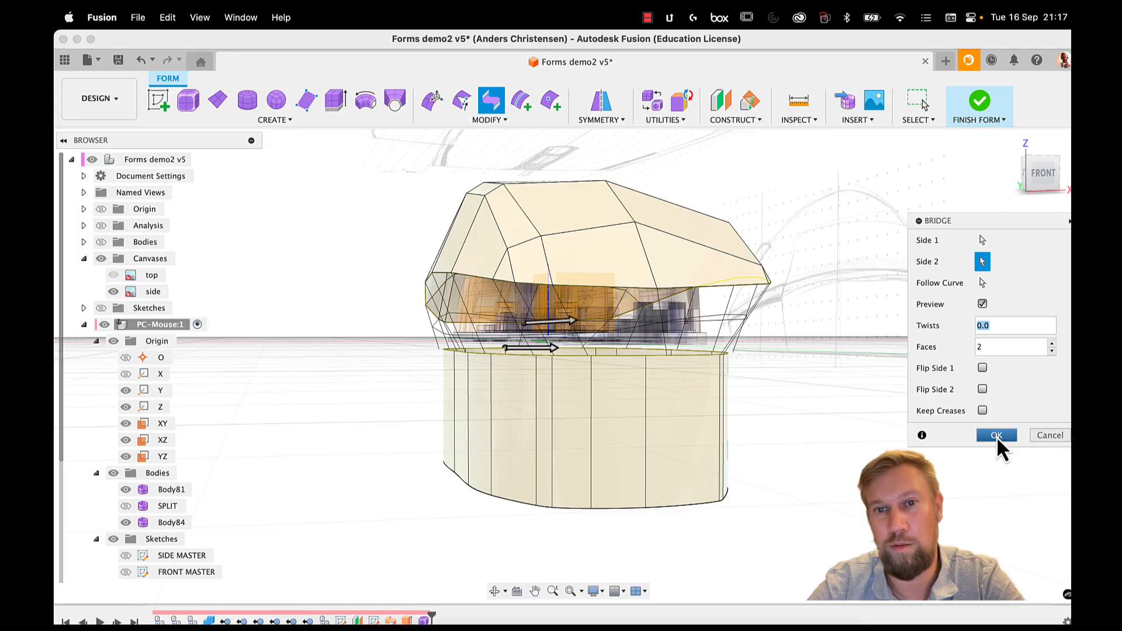
{"action": "left_click", "coordinate": [997, 437]}
Step: Switch the joined body to box display and delete the tall face band below the bridged faces
{"action": "middle_click_drag", "start_coordinate": [722, 423], "coordinate": [880, 435], "text": "shift"}
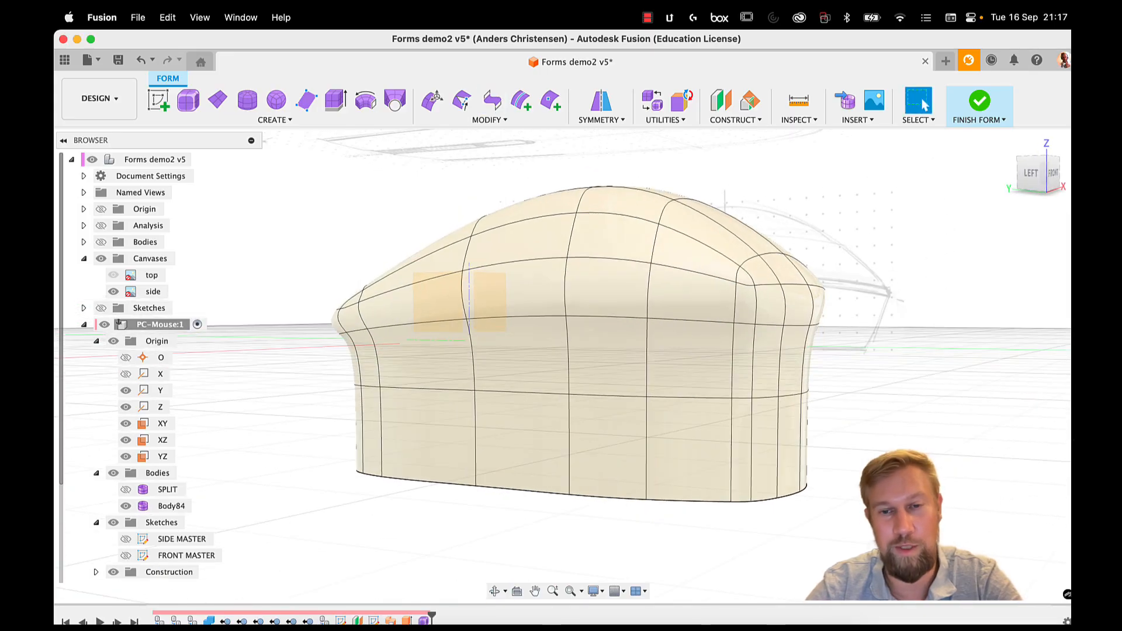
{"action": "left_click", "coordinate": [795, 365]}
{"action": "key", "text": "ctrl+1"}
{"action": "left_click", "coordinate": [911, 538]}
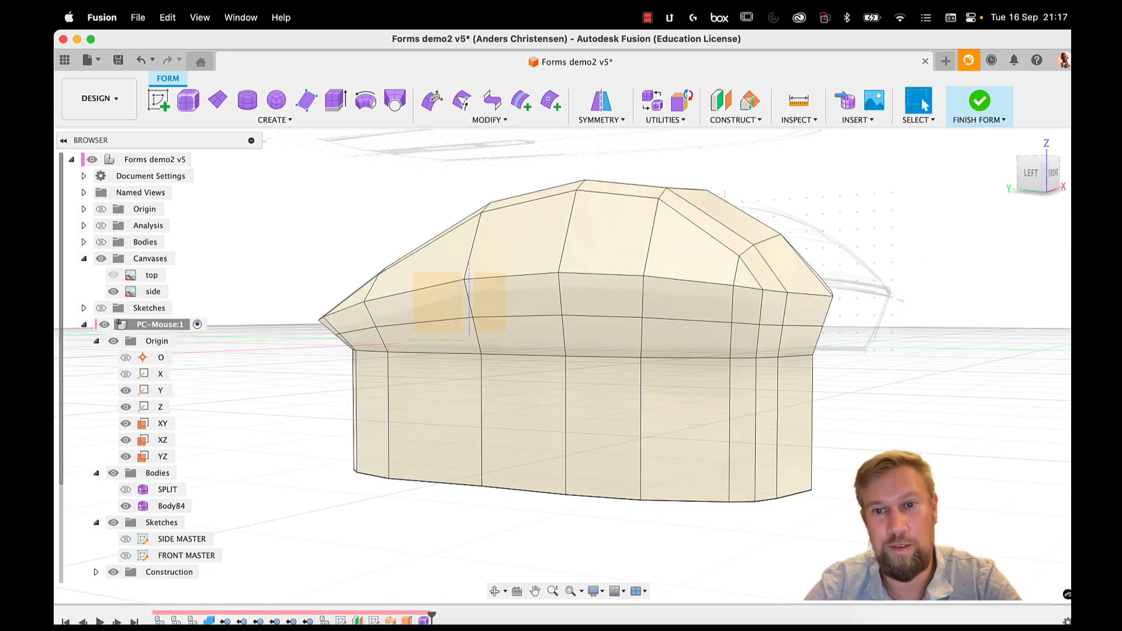
{"action": "left_click_drag", "start_coordinate": [912, 538], "coordinate": [310, 412]}
{"action": "key", "text": "Delete"}
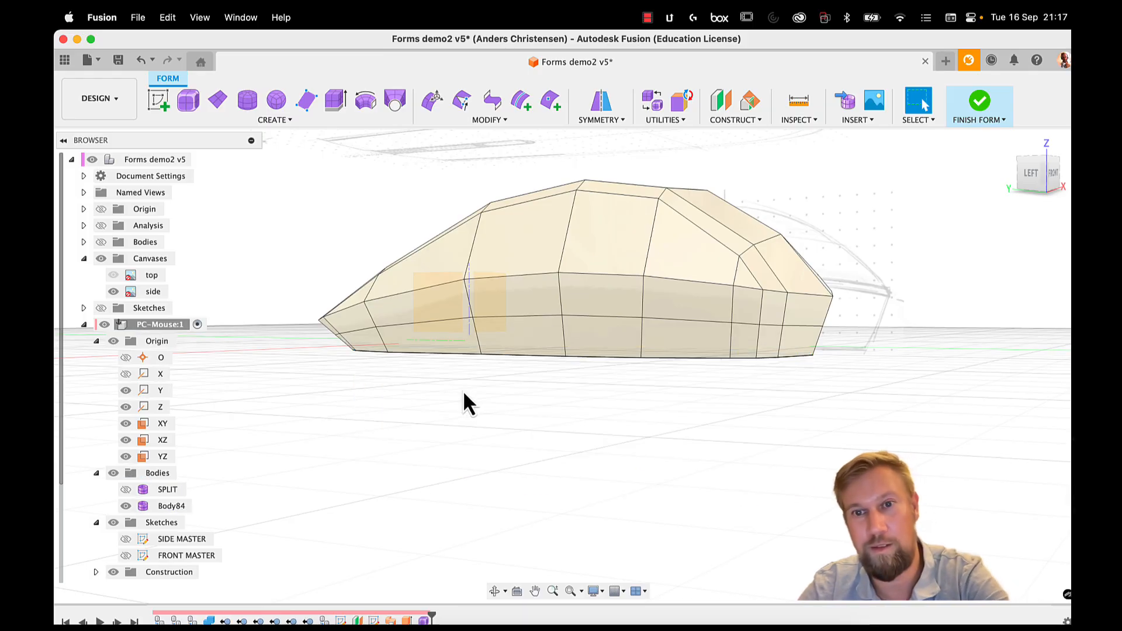
Step: With Edit Form in the left view, nudge the lower body's middle edge row at the front tip and check its rear end
{"action": "middle_click_drag", "start_coordinate": [463, 397], "coordinate": [911, 288], "text": "shift"}
{"action": "left_click", "coordinate": [1042, 174]}
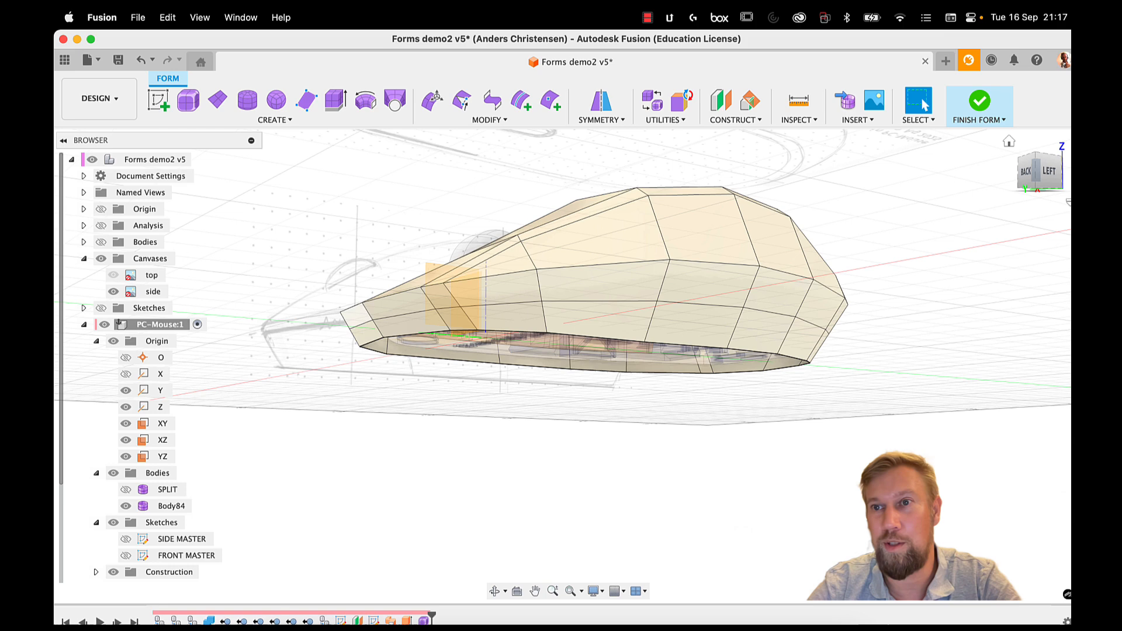
{"action": "left_click", "coordinate": [1047, 176]}
{"action": "scroll", "coordinate": [345, 334], "scroll_direction": "up", "scroll_amount": 5}
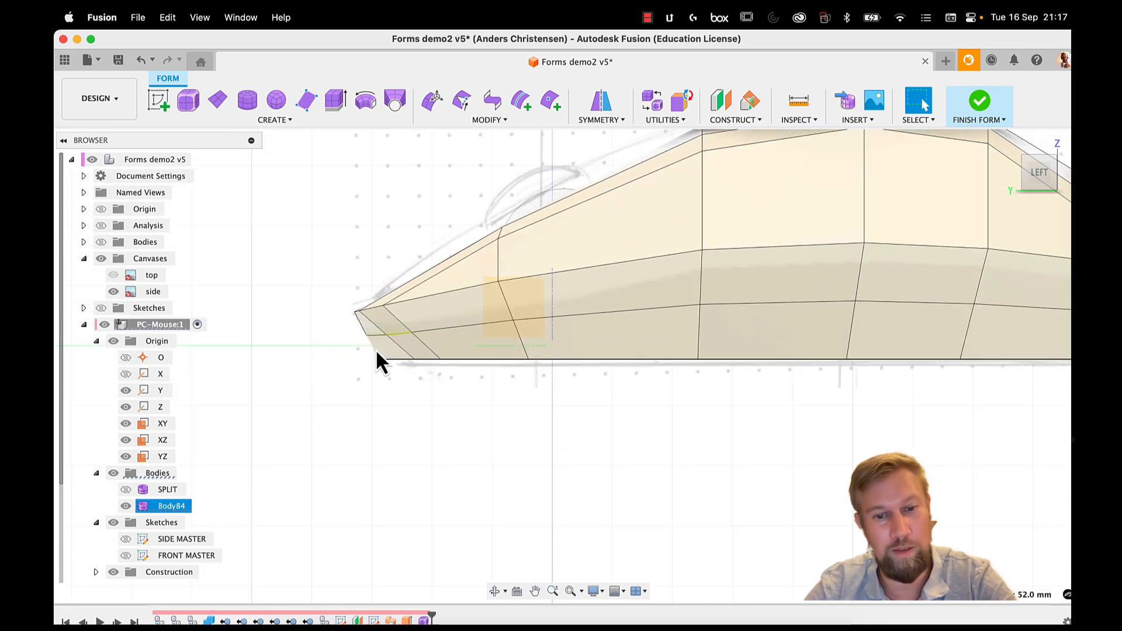
{"action": "key", "text": "e"}
{"action": "scroll", "coordinate": [376, 328], "scroll_direction": "up", "scroll_amount": 4}
{"action": "left_click_drag", "start_coordinate": [380, 317], "coordinate": [377, 322]}
{"action": "left_click", "coordinate": [379, 441]}
{"action": "scroll", "coordinate": [701, 381], "scroll_direction": "down", "scroll_amount": 5}
{"action": "middle_click_drag", "start_coordinate": [701, 381], "coordinate": [298, 374]}
{"action": "scroll", "coordinate": [585, 339], "scroll_direction": "up", "scroll_amount": 4}
{"action": "left_click", "coordinate": [583, 340]}
{"action": "left_click", "coordinate": [511, 414]}
Step: In the back view, pull the lower body's middle edge row slightly outward on both sides
{"action": "scroll", "coordinate": [511, 414], "scroll_direction": "down", "scroll_amount": 4}
{"action": "left_click", "coordinate": [1013, 182]}
{"action": "scroll", "coordinate": [645, 357], "scroll_direction": "up", "scroll_amount": 5}
{"action": "left_click", "coordinate": [621, 383]}
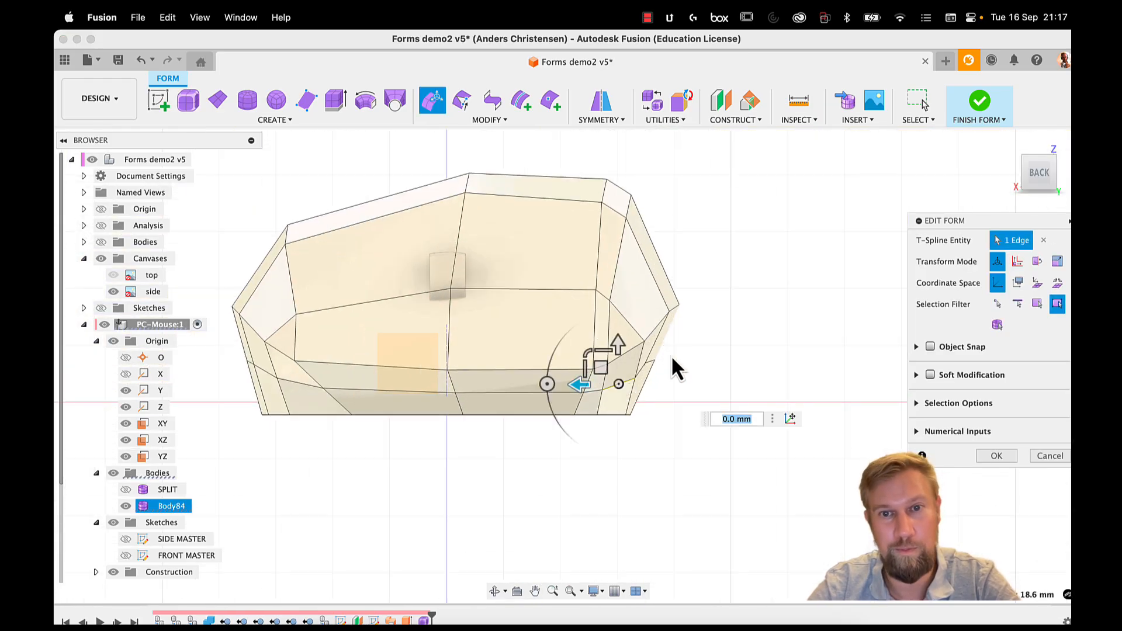
{"action": "left_click_drag", "start_coordinate": [671, 356], "coordinate": [682, 392]}
{"action": "left_click_drag", "start_coordinate": [619, 354], "coordinate": [627, 354]}
{"action": "mouse_move", "coordinate": [233, 349]}
{"action": "left_mouse_down"}
{"action": "mouse_move", "coordinate": [280, 381]}
{"action": "mouse_move", "coordinate": [232, 350]}
{"action": "left_mouse_up"}
{"action": "left_click", "coordinate": [474, 471]}
Step: Restore smooth display and compare the body with the side sketch in the left view
{"action": "middle_click_drag", "start_coordinate": [474, 471], "coordinate": [653, 446], "text": "shift"}
{"action": "scroll", "coordinate": [649, 453], "scroll_direction": "down", "scroll_amount": 4}
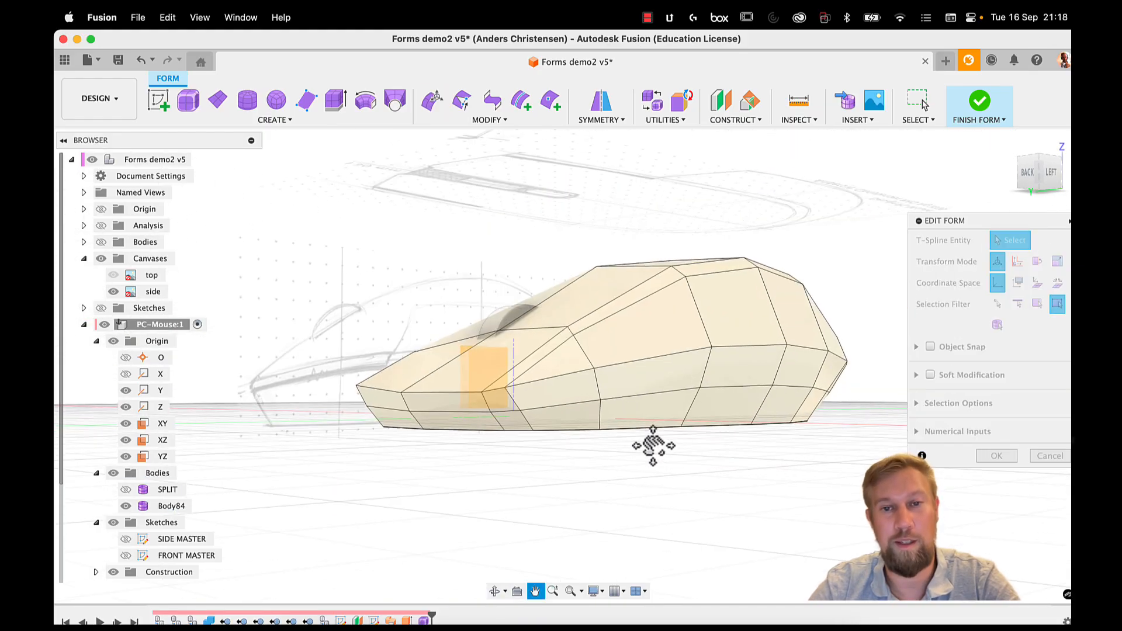
{"action": "left_click", "coordinate": [663, 377]}
{"action": "key", "text": "ctrl+3"}
{"action": "left_click", "coordinate": [762, 450]}
{"action": "middle_click_drag", "start_coordinate": [762, 450], "coordinate": [719, 491], "text": "shift"}
{"action": "left_click", "coordinate": [1036, 184]}
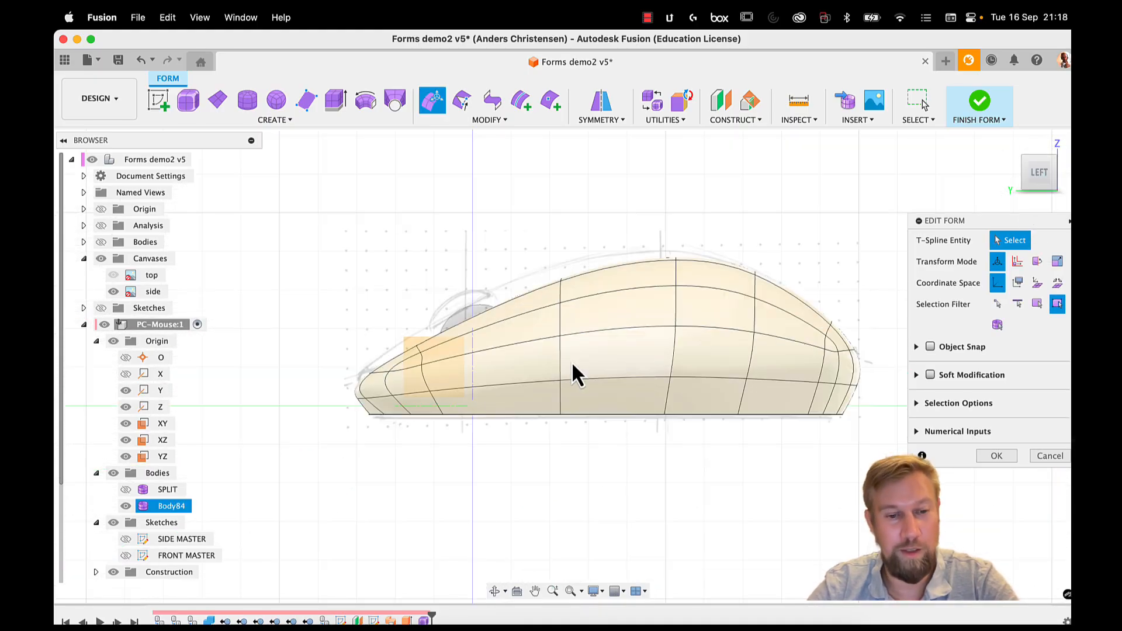
Step: In box display, crease the full edge loop where the top shell meets the lower body
{"action": "key", "text": "ctrl+1"}
{"action": "double_click", "coordinate": [487, 360]}
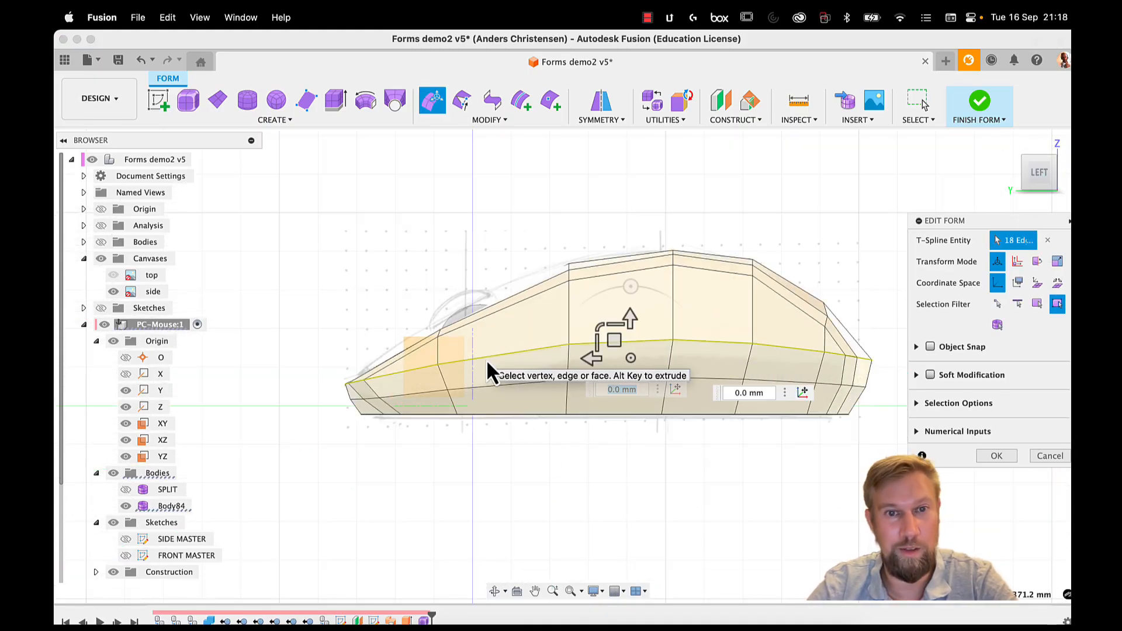
{"action": "middle_click_drag", "start_coordinate": [436, 459], "coordinate": [589, 396], "text": "shift"}
{"action": "left_click", "coordinate": [995, 458]}
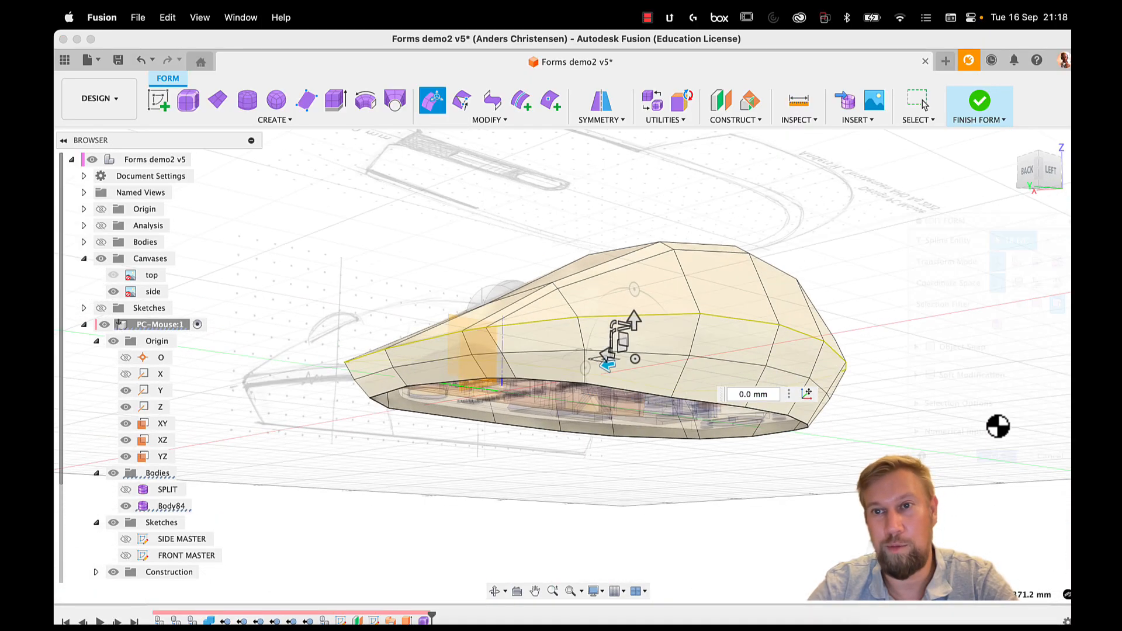
{"action": "right_click", "coordinate": [750, 318]}
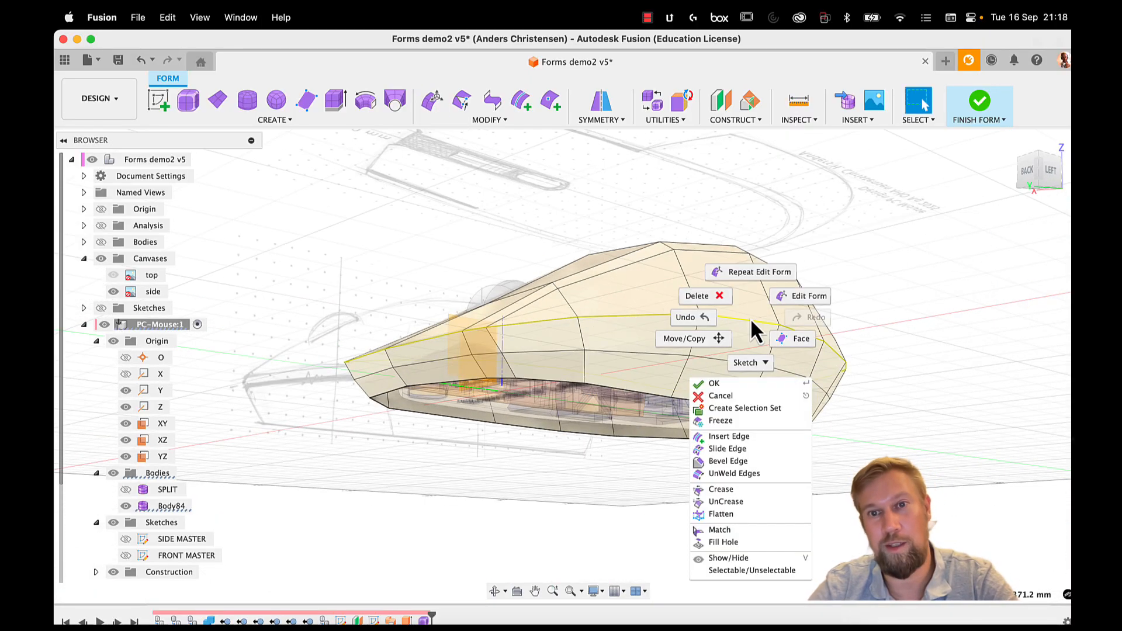
{"action": "left_click", "coordinate": [755, 492]}
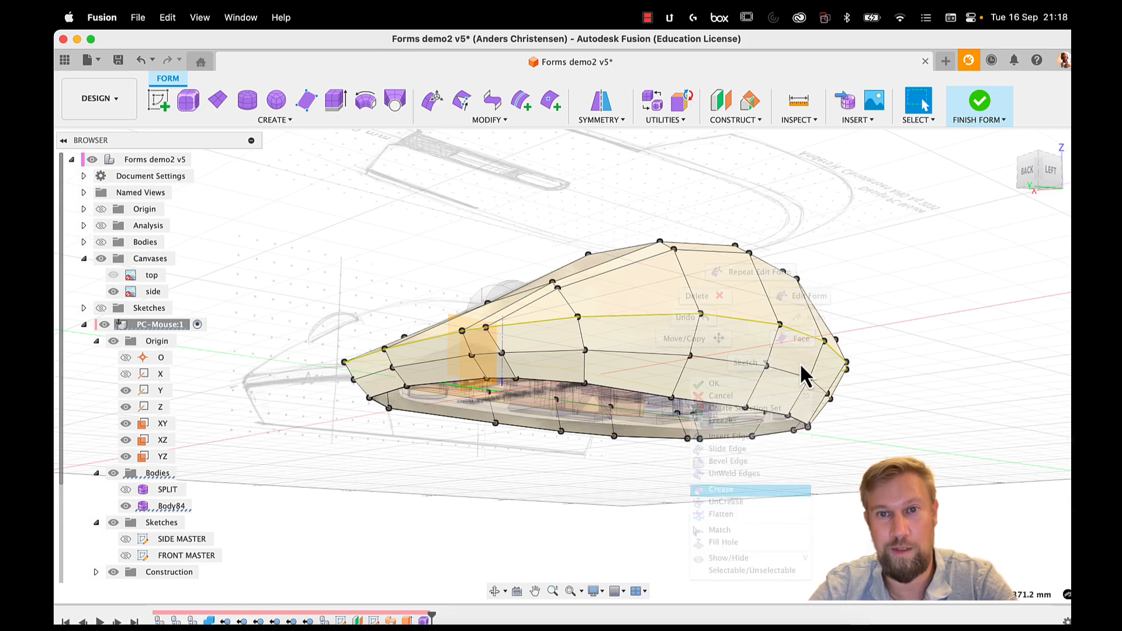
{"action": "key", "text": "Return"}
{"action": "middle_click_drag", "start_coordinate": [773, 381], "coordinate": [772, 421], "text": "shift"}
Step: Restore smooth display of the creased mouse body and hide the reference canvases
{"action": "key", "text": "ctrl+3"}
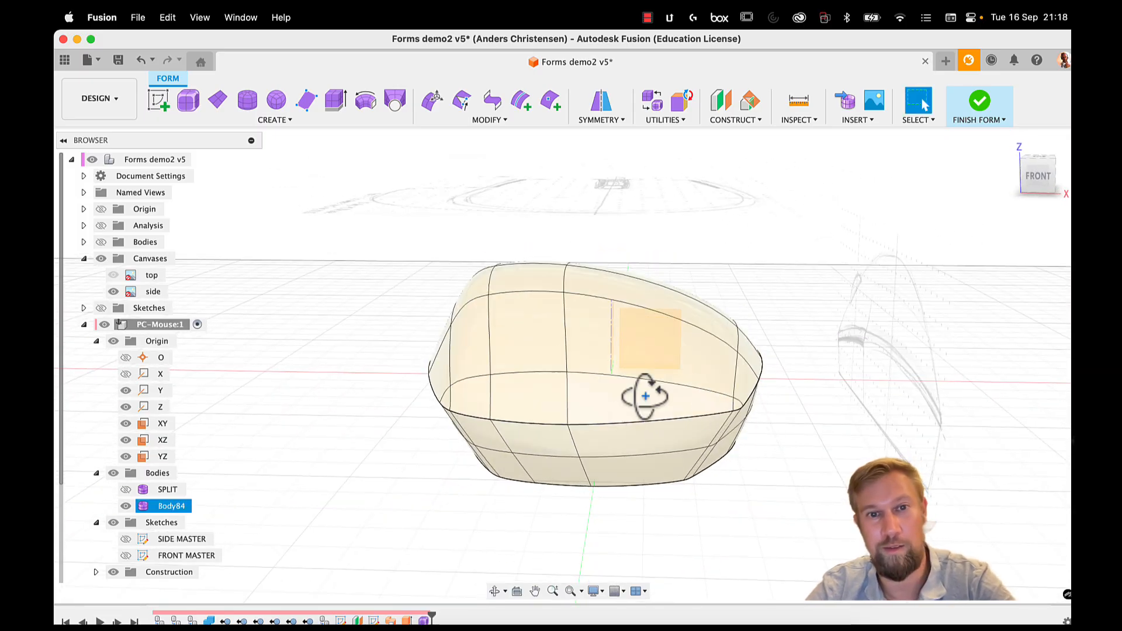
{"action": "mouse_move", "coordinate": [646, 396]}
{"action": "middle_mouse_down", "text": "shift"}
{"action": "mouse_move", "coordinate": [859, 393]}
{"action": "mouse_move", "coordinate": [809, 333]}
{"action": "mouse_move", "coordinate": [809, 301]}
{"action": "mouse_move", "coordinate": [794, 419]}
{"action": "mouse_move", "coordinate": [739, 350]}
{"action": "mouse_move", "coordinate": [744, 375]}
{"action": "mouse_move", "coordinate": [653, 387]}
{"action": "middle_mouse_up", "text": "shift"}
{"action": "left_click", "coordinate": [101, 258]}
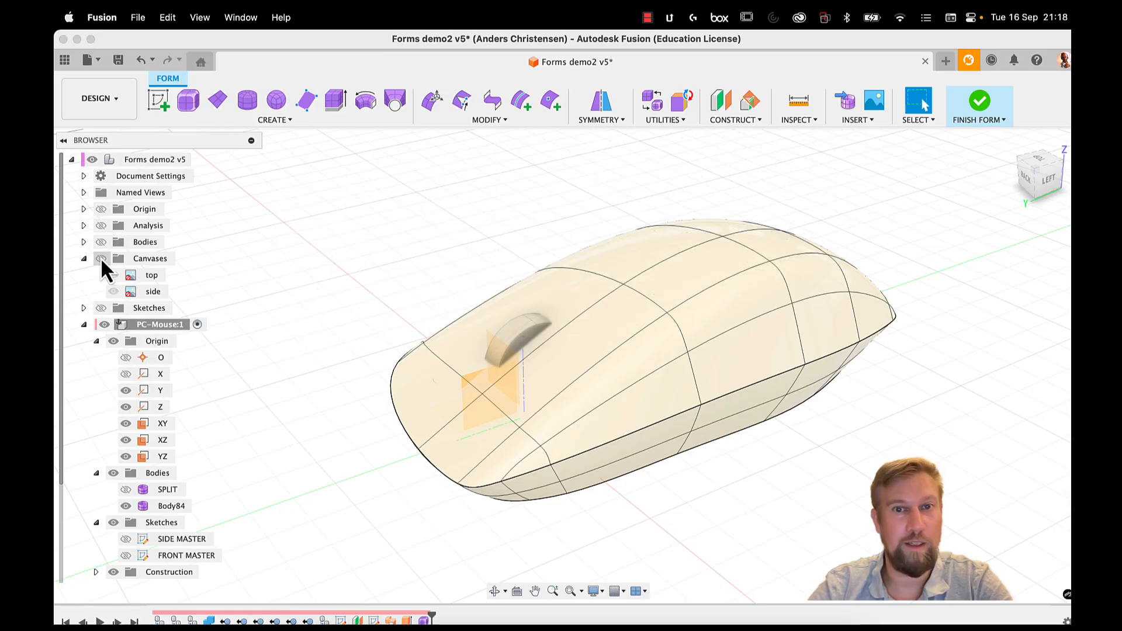
{"action": "mouse_move", "coordinate": [725, 351]}
{"action": "middle_mouse_down", "text": "shift"}
{"action": "mouse_move", "coordinate": [751, 358]}
{"action": "mouse_move", "coordinate": [779, 393]}
{"action": "mouse_move", "coordinate": [878, 336]}
{"action": "mouse_move", "coordinate": [894, 313]}
{"action": "mouse_move", "coordinate": [927, 310]}
{"action": "mouse_move", "coordinate": [866, 355]}
{"action": "mouse_move", "coordinate": [874, 342]}
{"action": "middle_mouse_up", "text": "shift"}
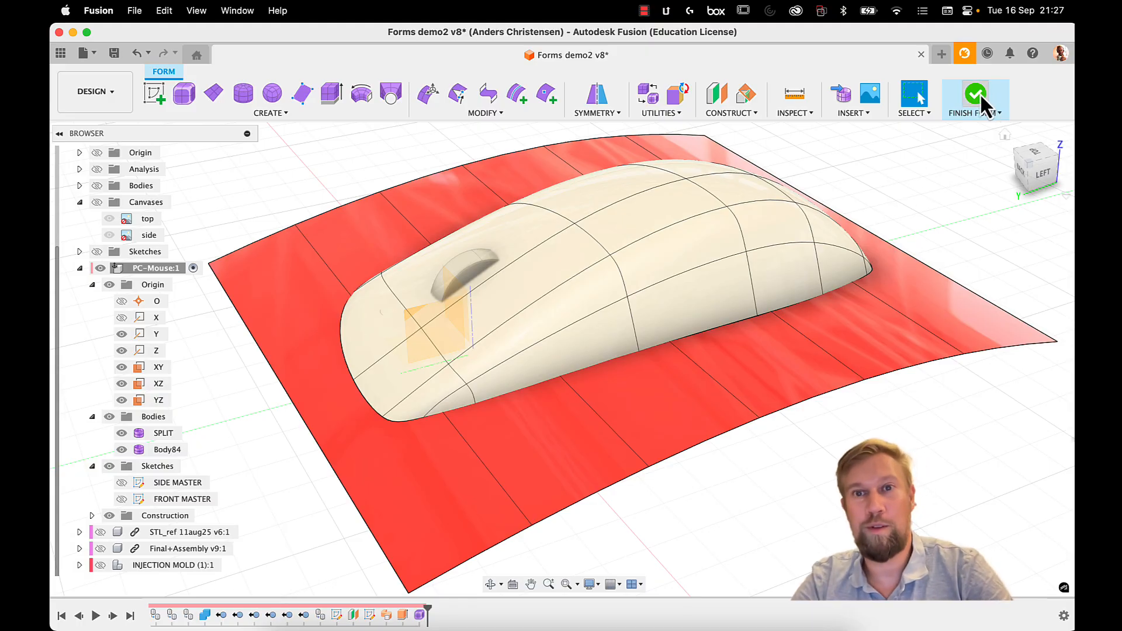
Step: Check the mouse body and the split surface from below and above, and finish the form
{"action": "left_click", "coordinate": [668, 327]}
{"action": "middle_click_drag", "start_coordinate": [669, 328], "coordinate": [676, 286], "text": "shift"}
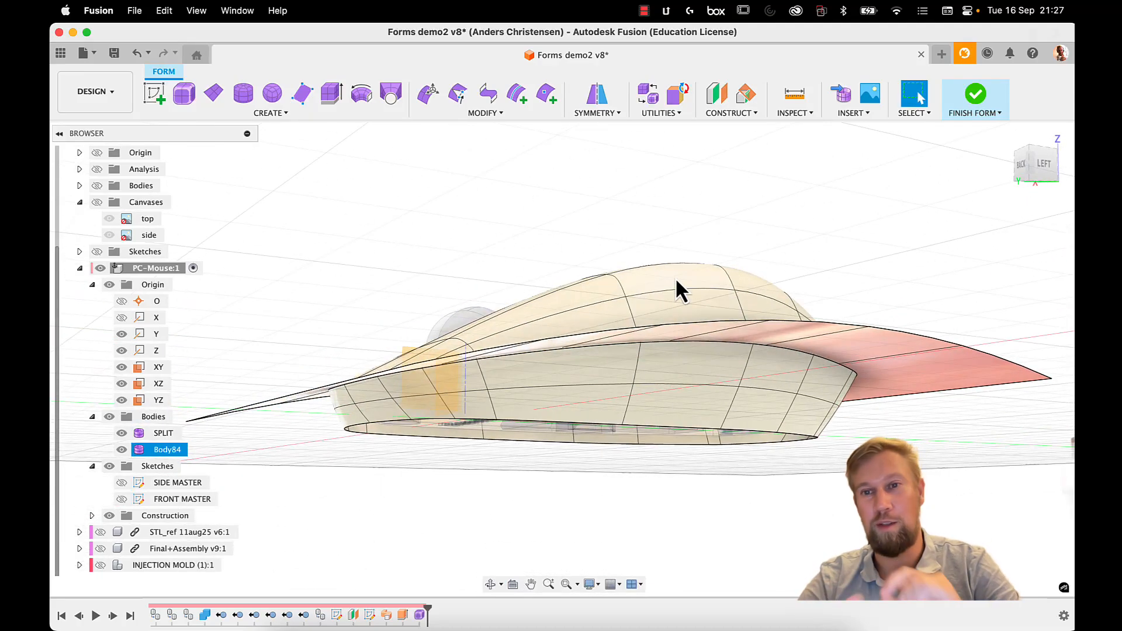
{"action": "middle_click_drag", "start_coordinate": [664, 293], "coordinate": [681, 315], "text": "shift"}
{"action": "left_click", "coordinate": [830, 175]}
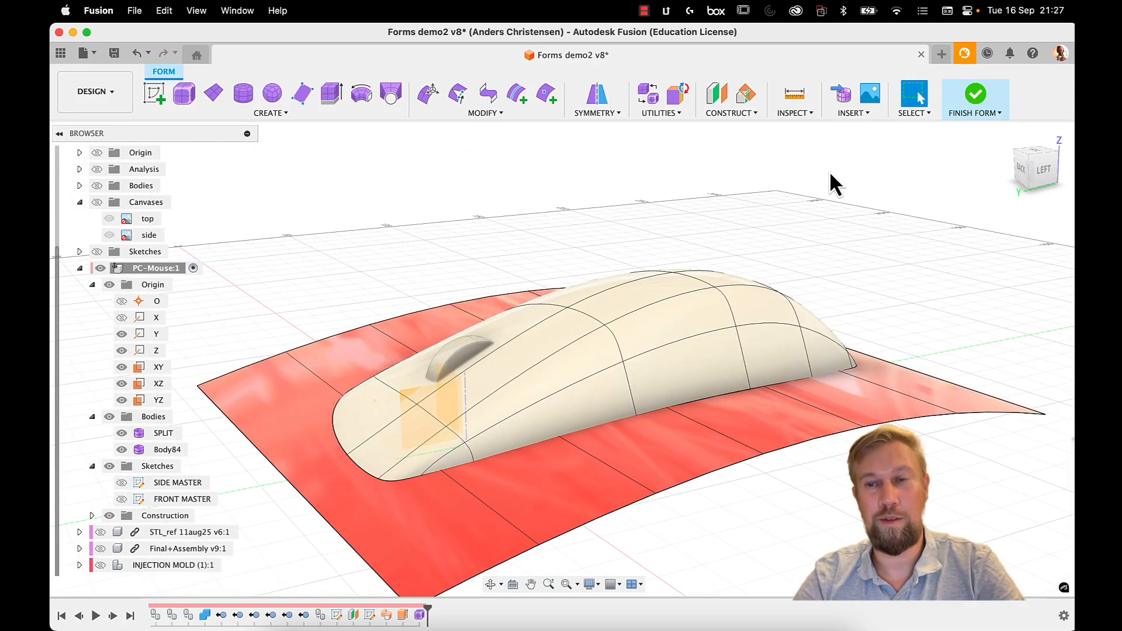
{"action": "left_click", "coordinate": [970, 90]}
{"action": "middle_click_drag", "start_coordinate": [696, 391], "coordinate": [683, 337], "text": "shift"}
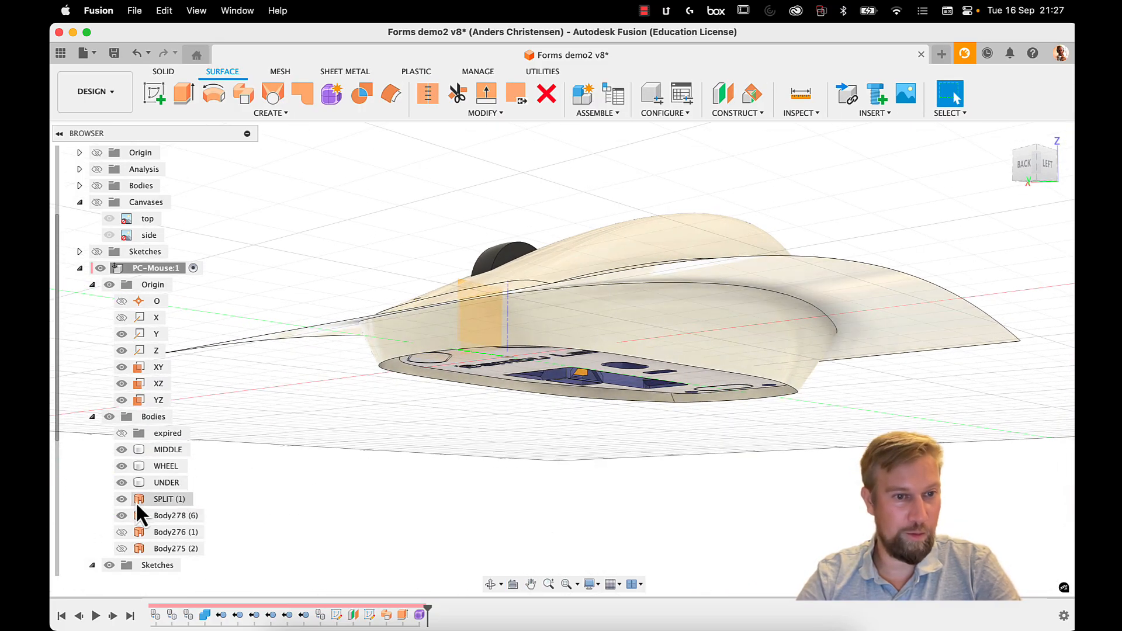
{"action": "middle_click_drag", "start_coordinate": [398, 487], "coordinate": [479, 464], "text": "shift"}
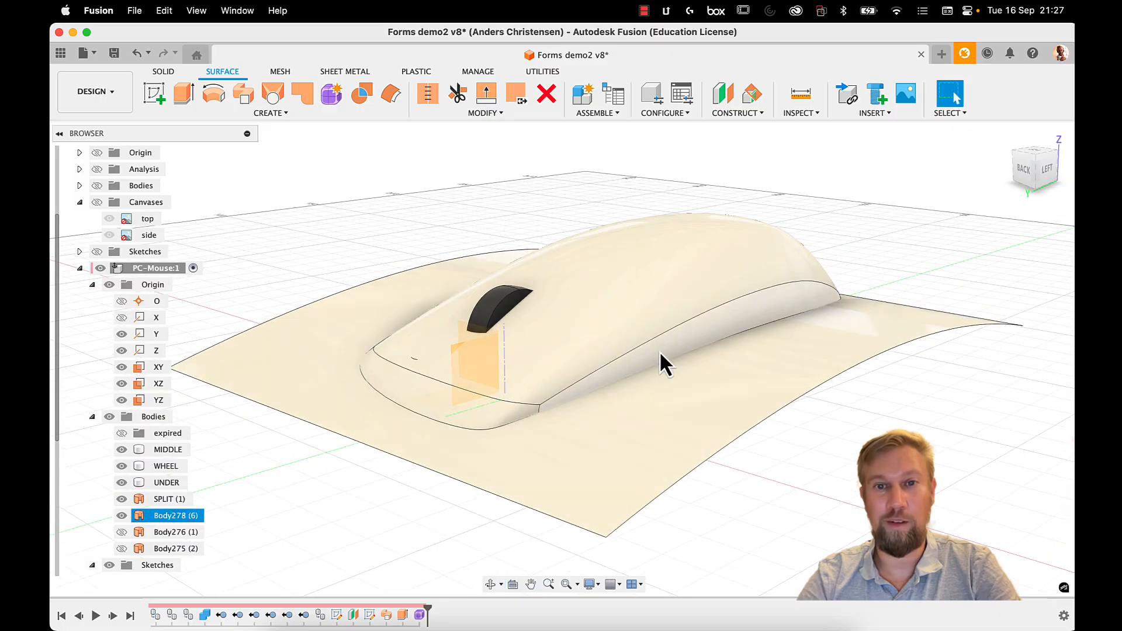
Step: Hide the SPLIT and Body278 surfaces, show Body276 to examine it around the internal parts, and hide it again
{"action": "left_click", "coordinate": [667, 303]}
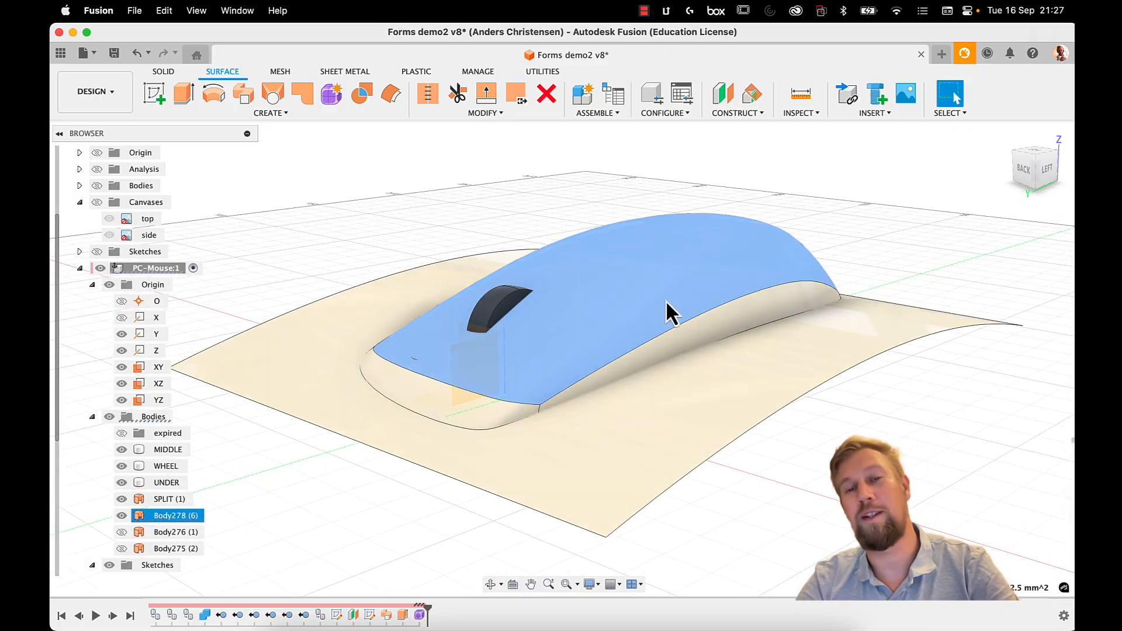
{"action": "key", "text": "Escape"}
{"action": "left_click", "coordinate": [122, 498]}
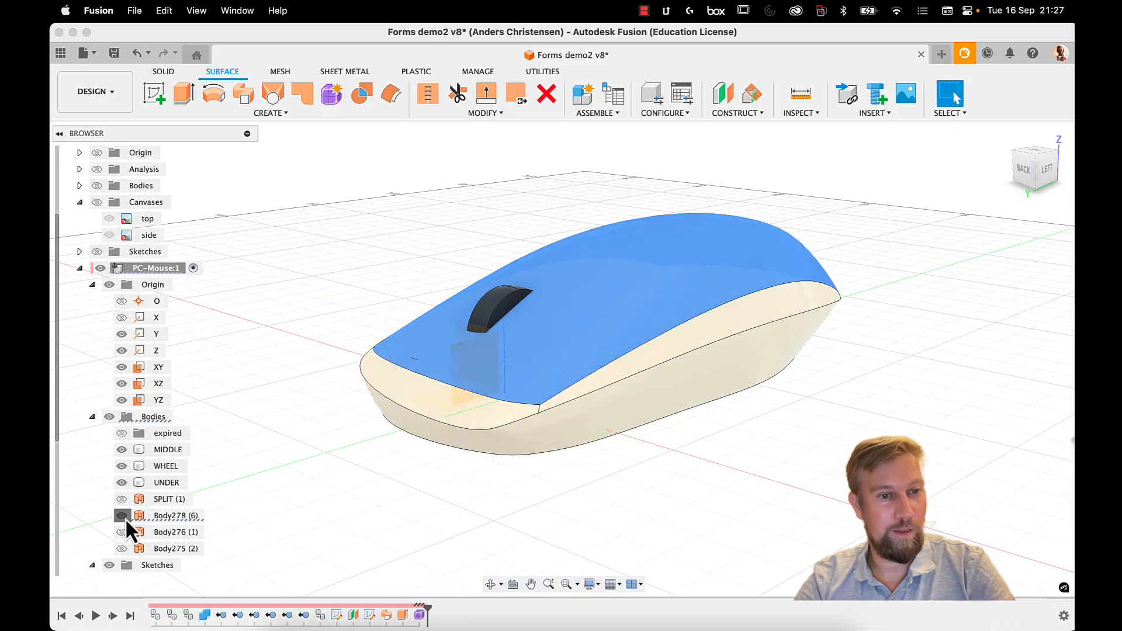
{"action": "left_click", "coordinate": [122, 515]}
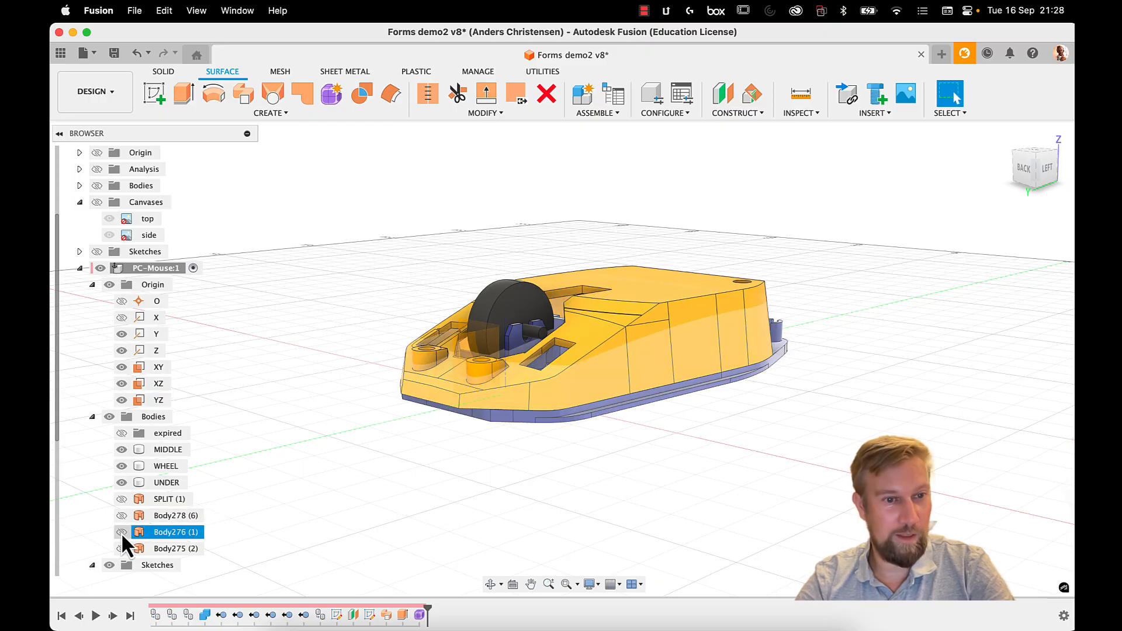
{"action": "left_click", "coordinate": [121, 532]}
{"action": "middle_click_drag", "start_coordinate": [654, 494], "coordinate": [652, 447], "text": "shift"}
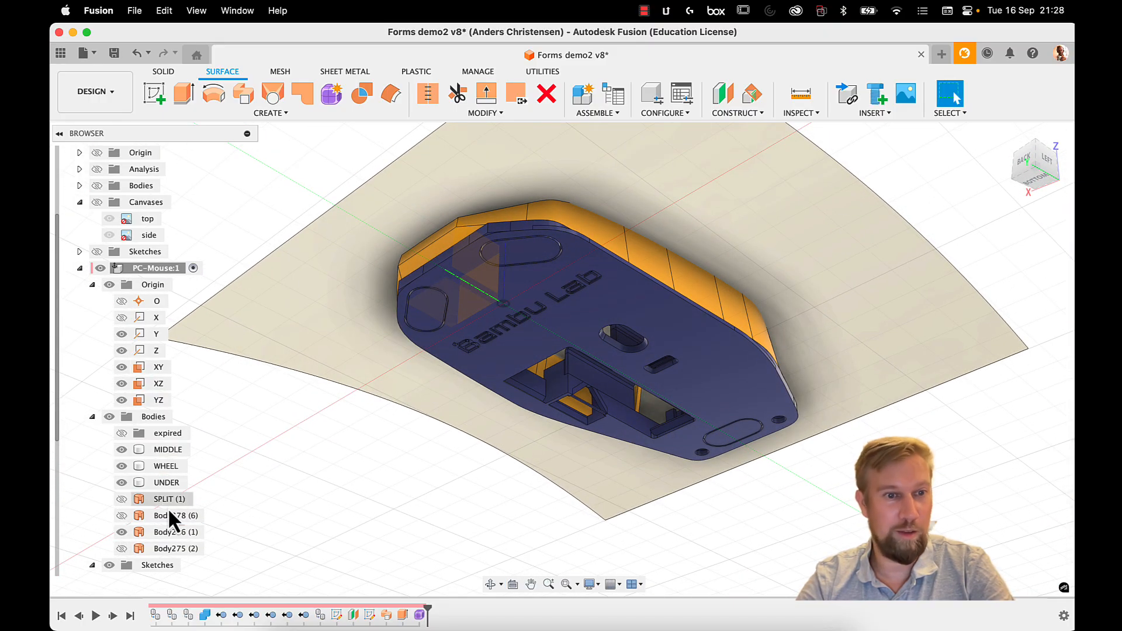
{"action": "left_click", "coordinate": [165, 530]}
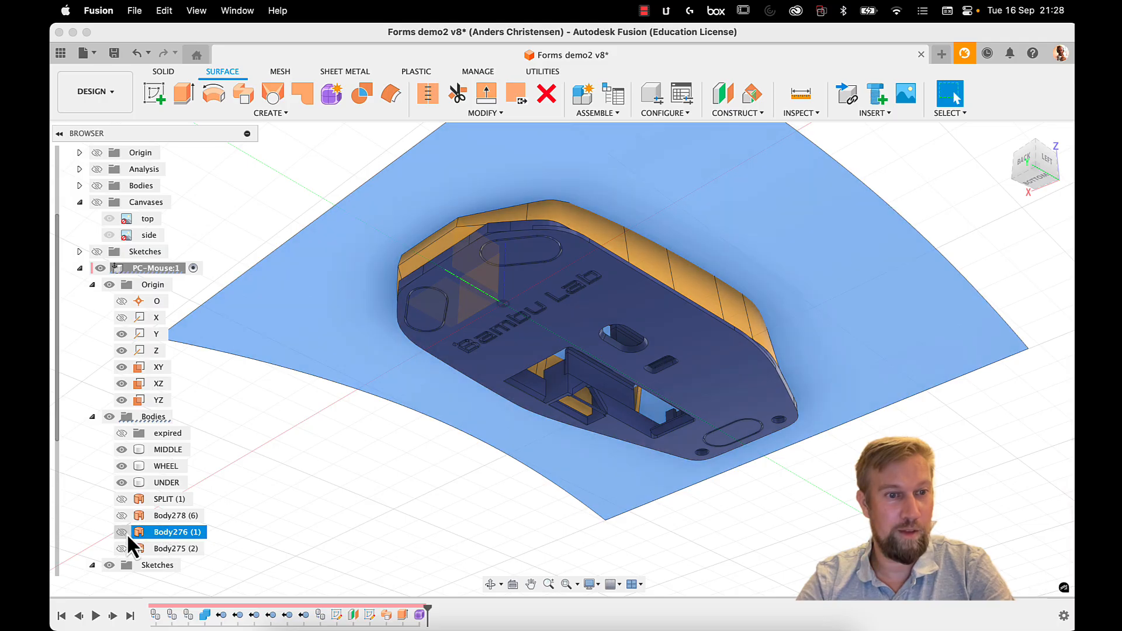
{"action": "left_click", "coordinate": [353, 523]}
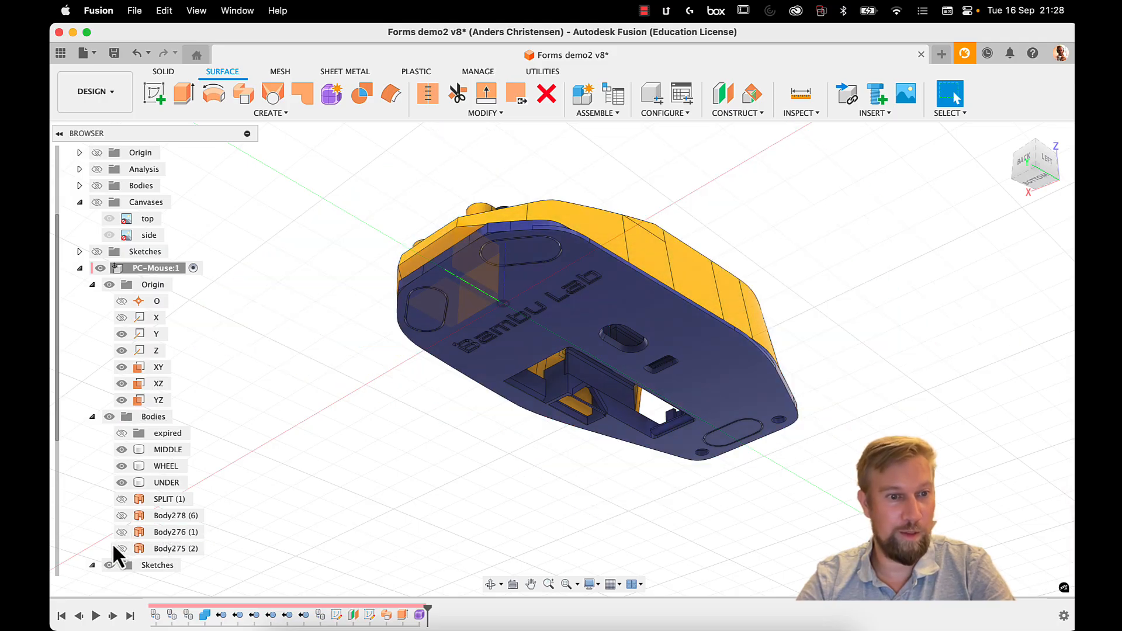
Step: Show Body275 to examine it together with the Body278 shell, and hide Body275 again
{"action": "left_click", "coordinate": [122, 548]}
{"action": "middle_click_drag", "start_coordinate": [442, 464], "coordinate": [446, 501], "text": "shift"}
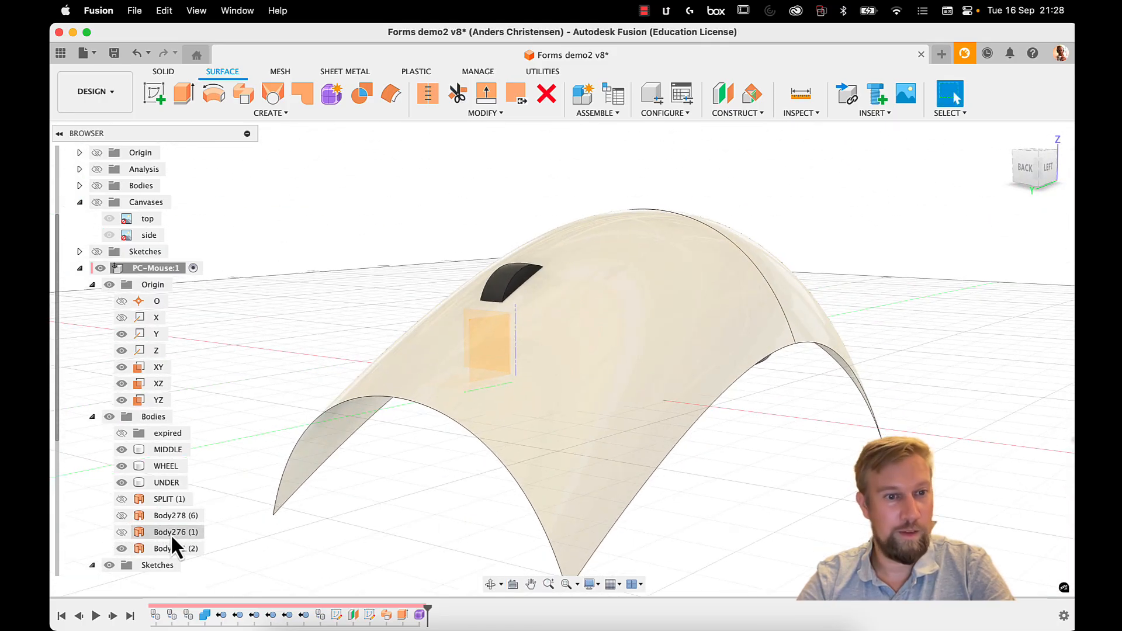
{"action": "left_click", "coordinate": [122, 516]}
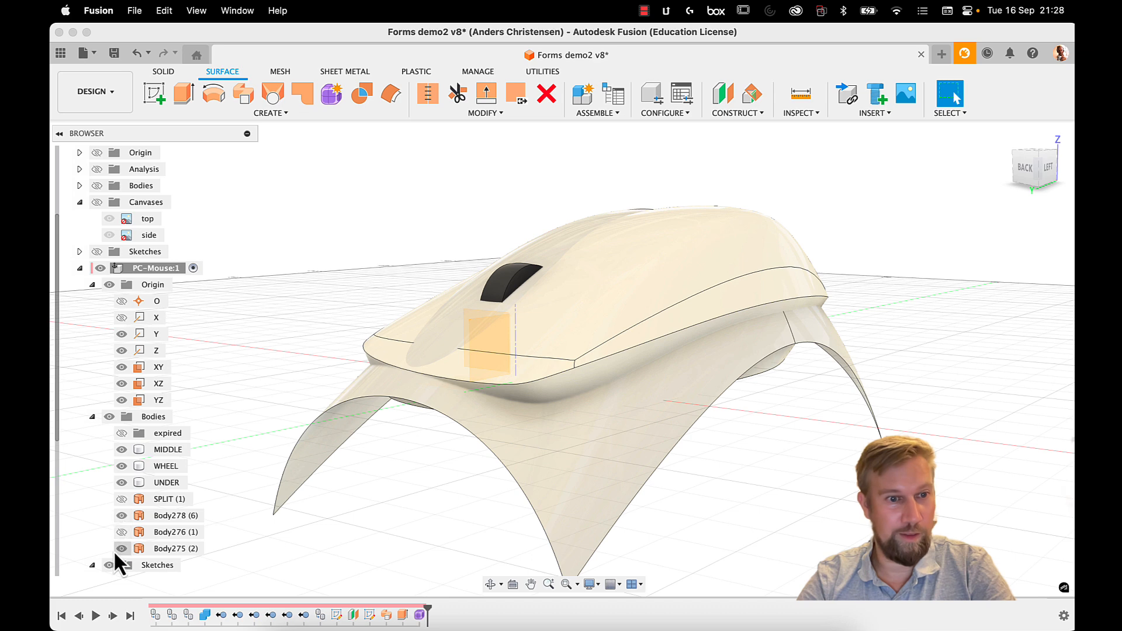
{"action": "left_click", "coordinate": [122, 548]}
Step: Remove the surplus surface bodies Body276 and Body275 from the component
{"action": "left_click", "coordinate": [181, 550]}
{"action": "left_click", "coordinate": [176, 534]}
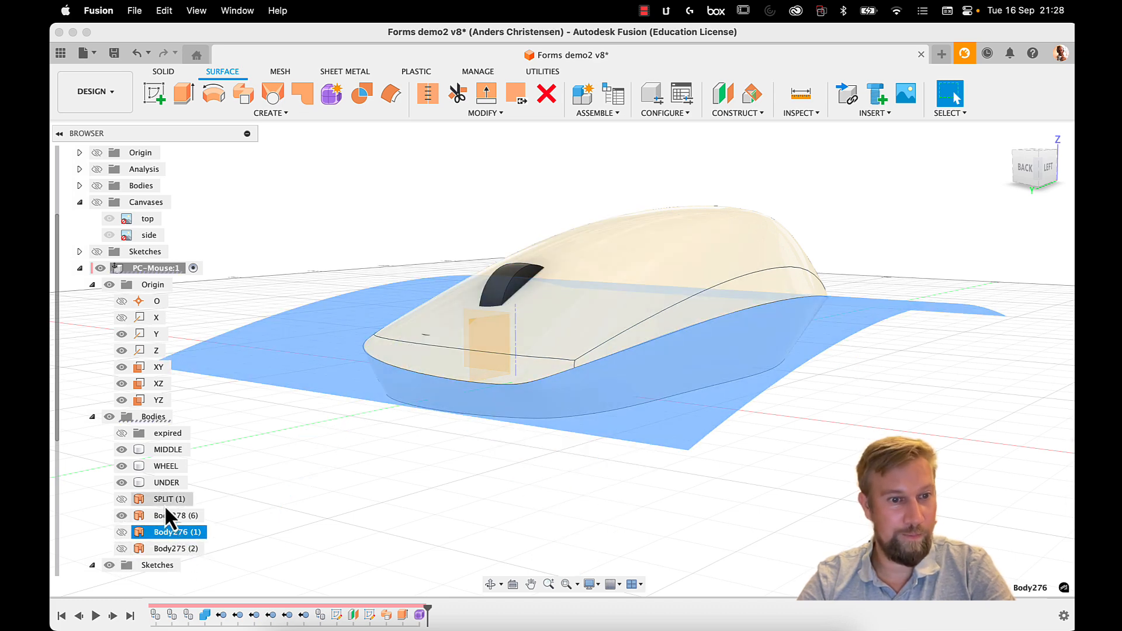
{"action": "left_click", "coordinate": [172, 549], "text": "shift"}
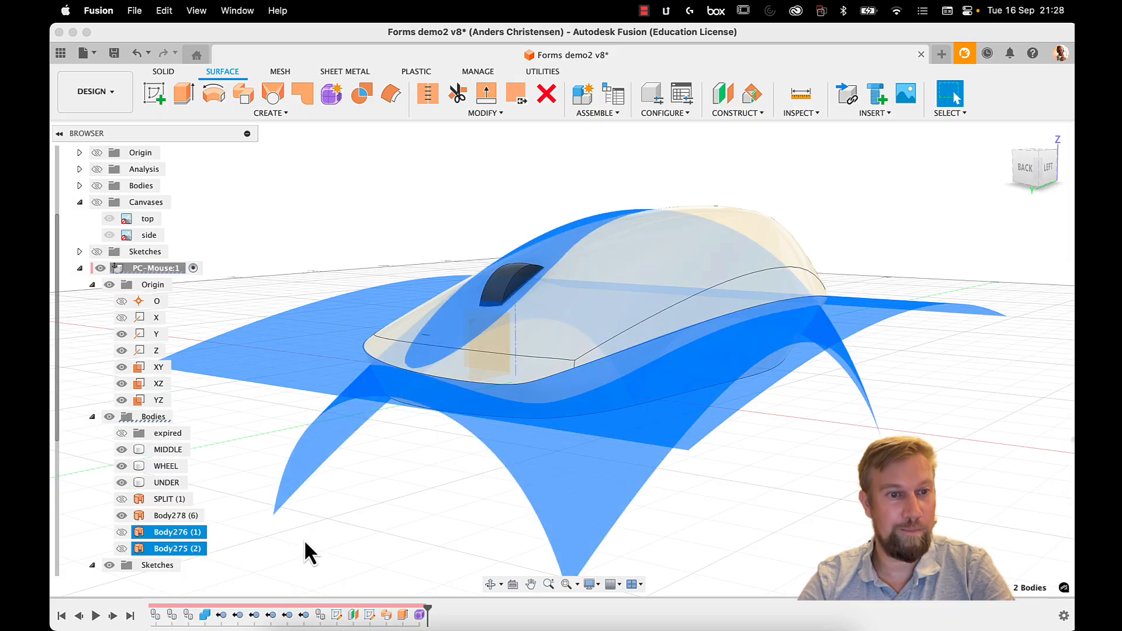
{"action": "right_click", "coordinate": [174, 538]}
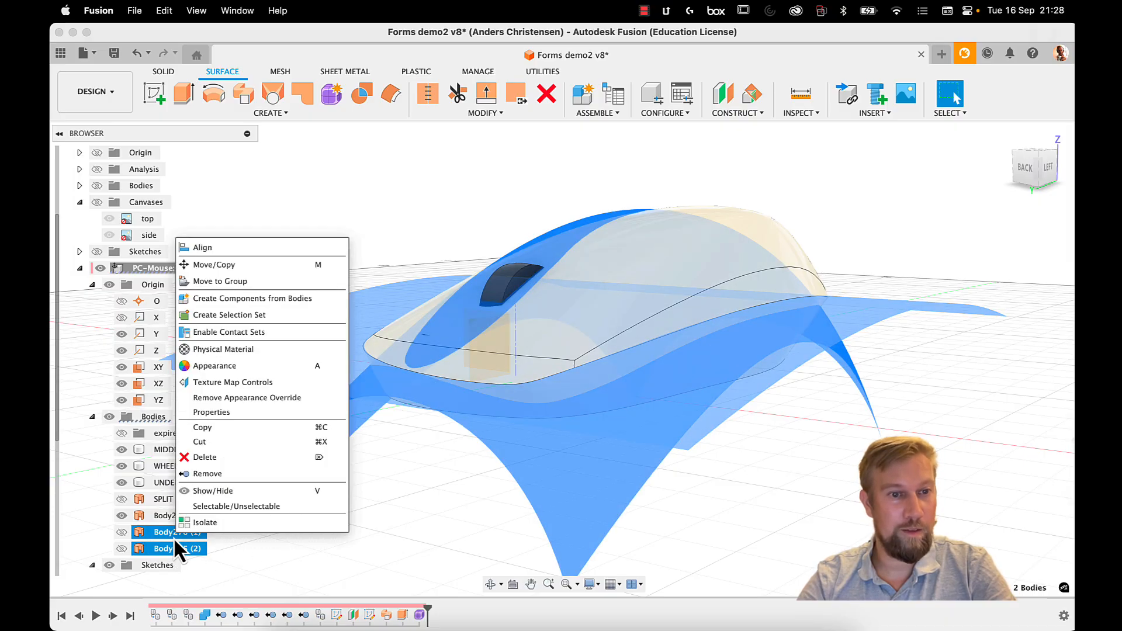
{"action": "left_click", "coordinate": [209, 474]}
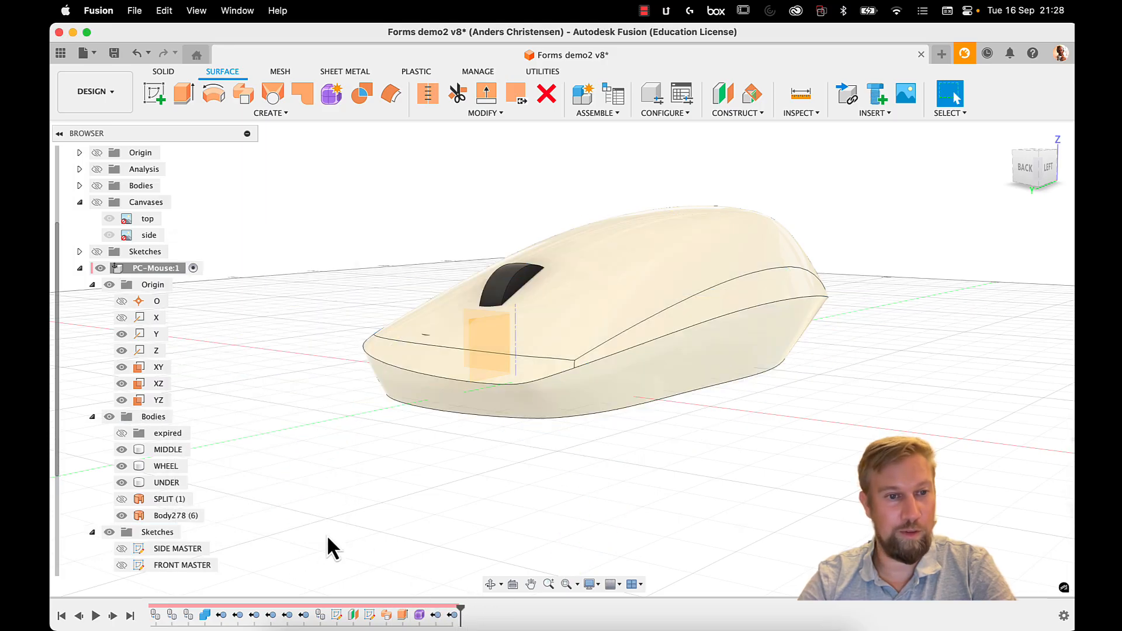
{"action": "mouse_move", "coordinate": [464, 609]}
{"action": "left_mouse_down"}
{"action": "mouse_move", "coordinate": [422, 607]}
{"action": "mouse_move", "coordinate": [449, 611]}
{"action": "left_mouse_up"}
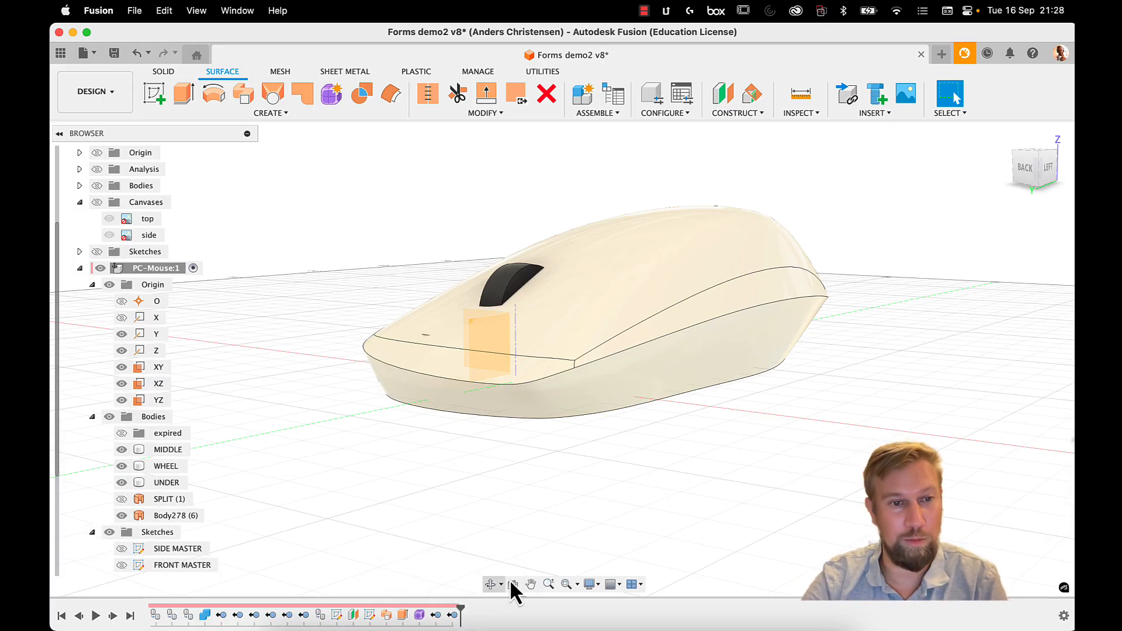
Step: Show the SPLIT surface to examine how it cuts through the mouse shell, and hide it again
{"action": "left_click", "coordinate": [126, 501]}
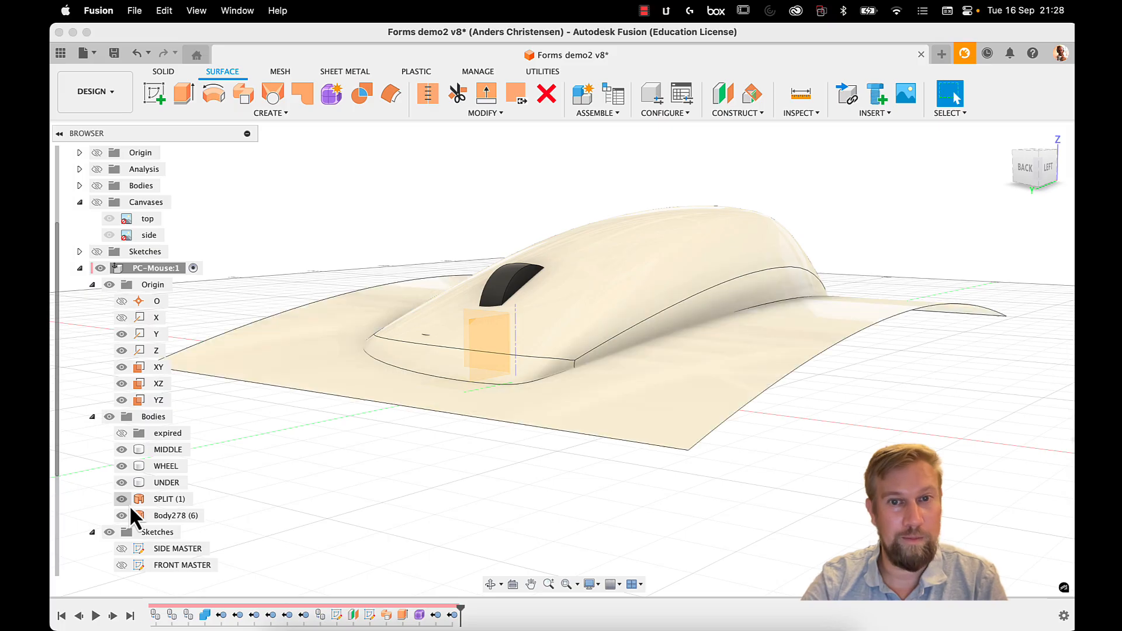
{"action": "left_click", "coordinate": [165, 498]}
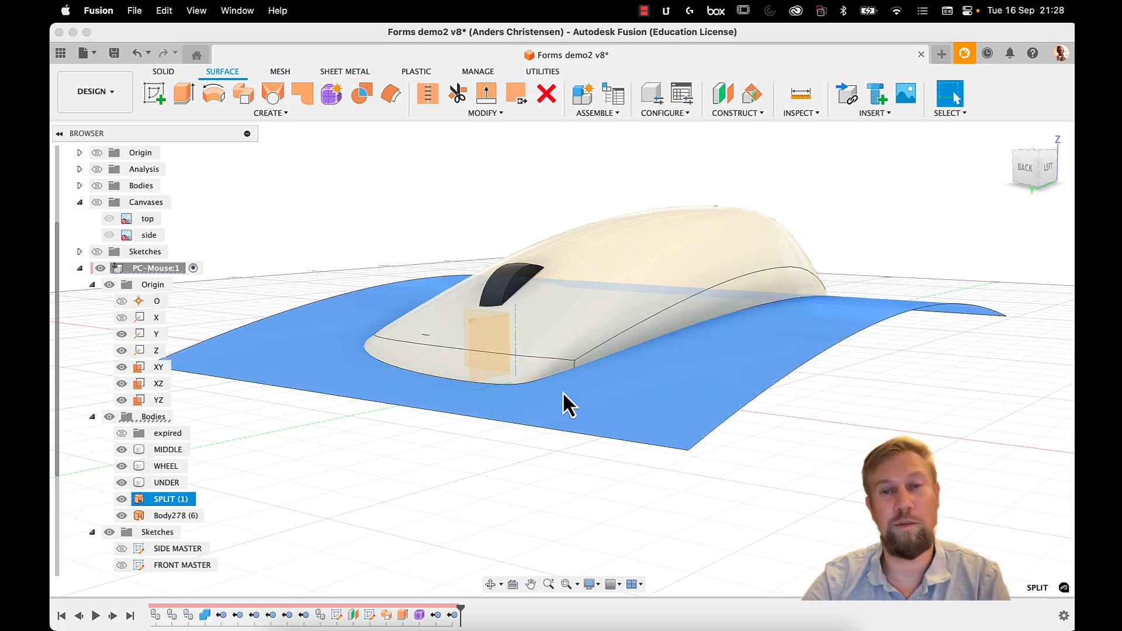
{"action": "left_click", "coordinate": [525, 498]}
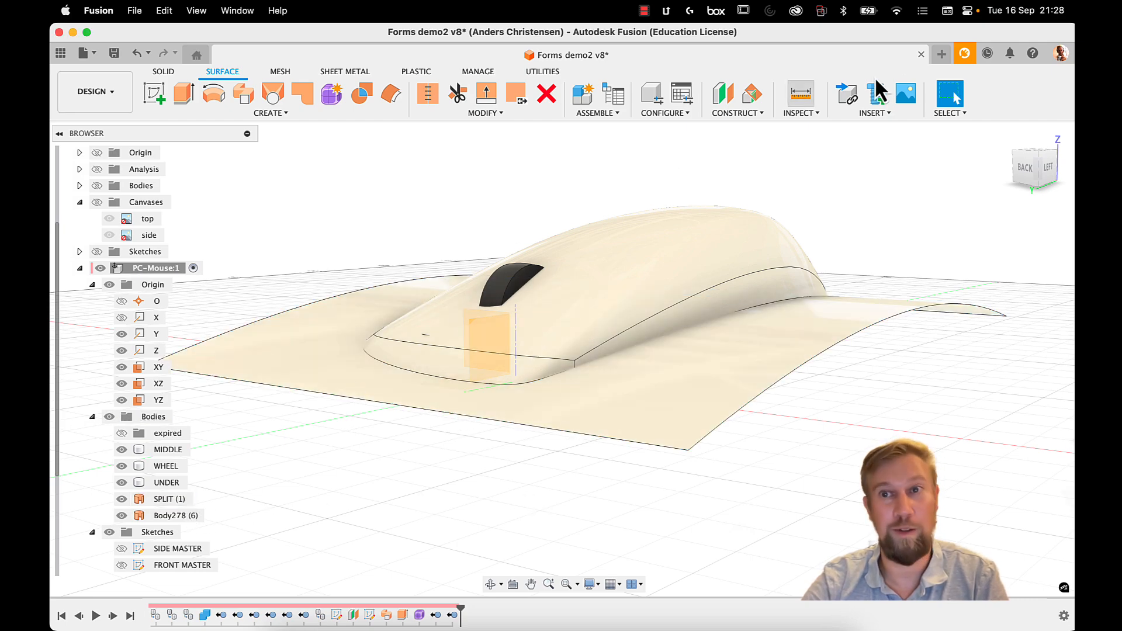
{"action": "middle_click_drag", "start_coordinate": [643, 392], "coordinate": [649, 369], "text": "shift"}
{"action": "left_click", "coordinate": [122, 500]}
{"action": "middle_click_drag", "start_coordinate": [609, 286], "coordinate": [662, 287], "text": "shift"}
Step: Boundary Fill the cell enclosed by the Body278 shell and the XY plane as a new body, with Remove Tools enabled
{"action": "left_click", "coordinate": [725, 291]}
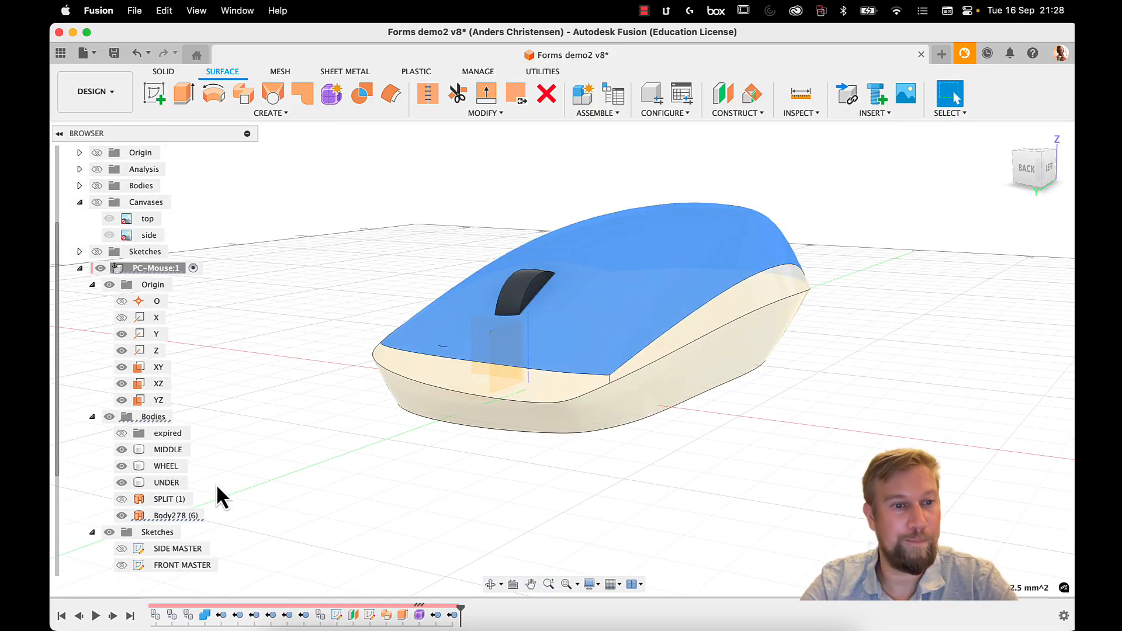
{"action": "left_click", "coordinate": [187, 514]}
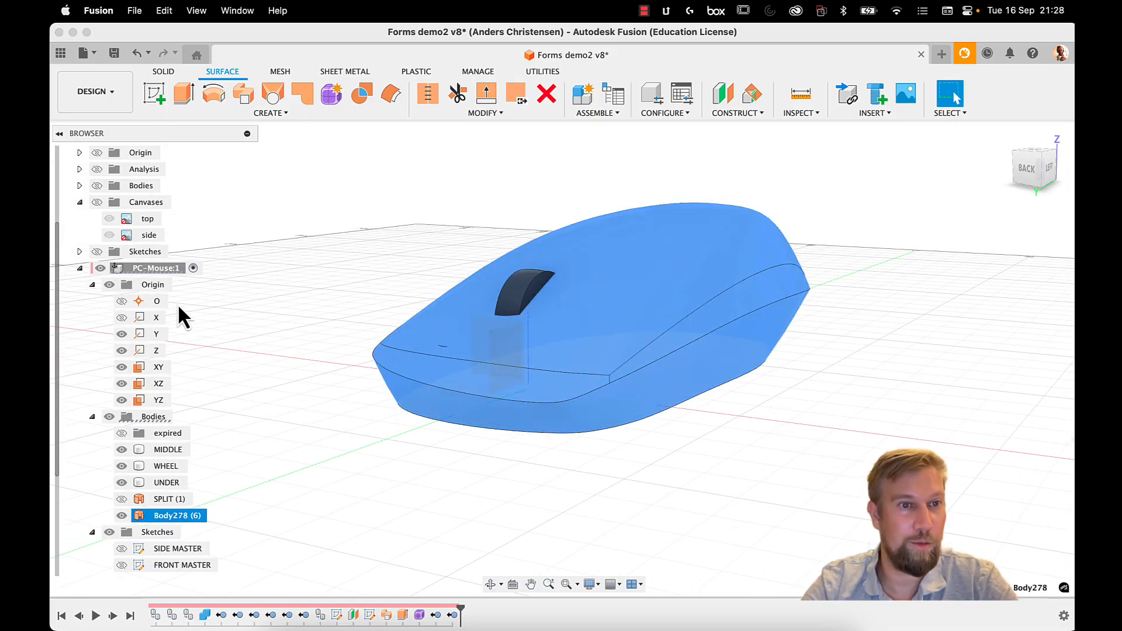
{"action": "left_click", "coordinate": [159, 366], "text": "super"}
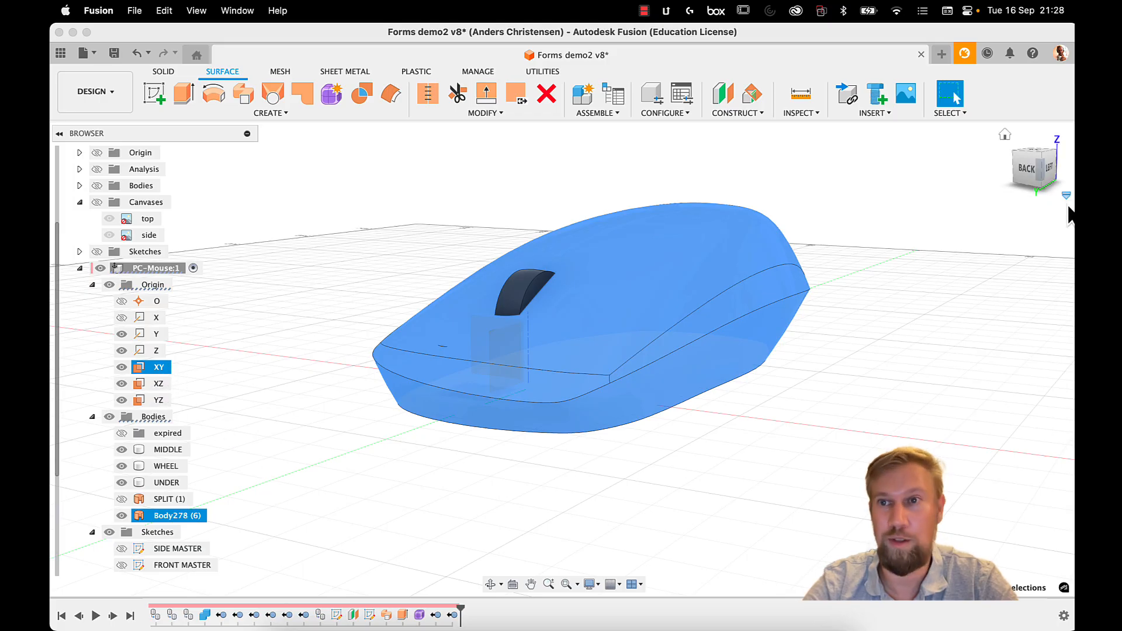
{"action": "left_click", "coordinate": [1050, 169]}
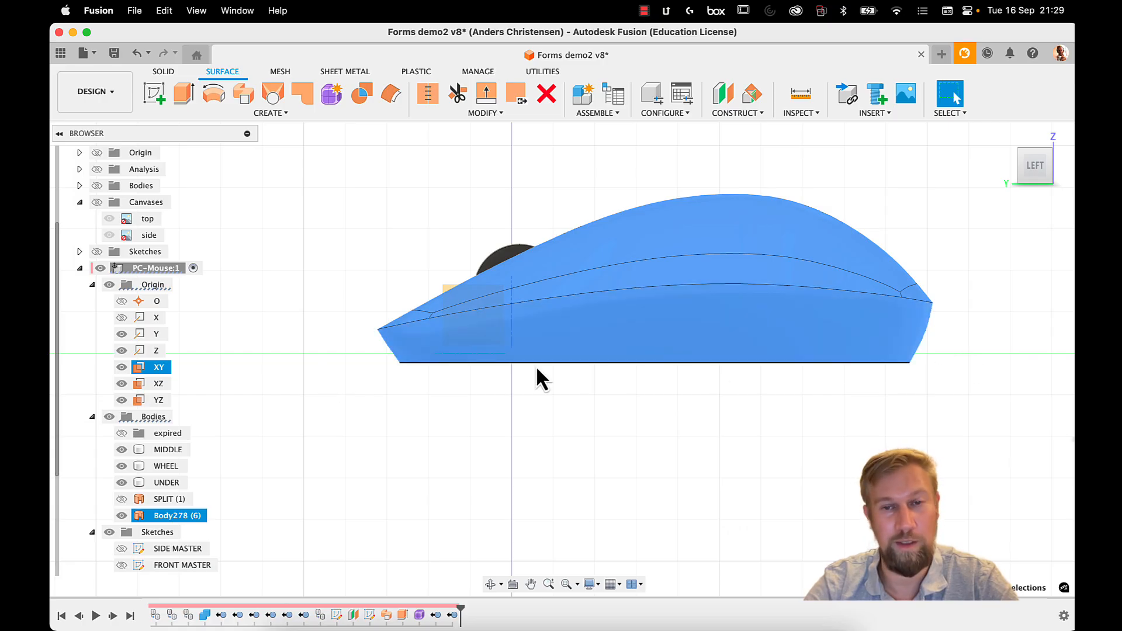
{"action": "mouse_move", "coordinate": [577, 363]}
{"action": "middle_mouse_down"}
{"action": "mouse_move", "coordinate": [550, 394]}
{"action": "mouse_move", "coordinate": [570, 338]}
{"action": "mouse_move", "coordinate": [583, 349]}
{"action": "middle_mouse_up"}
{"action": "left_click", "coordinate": [583, 348]}
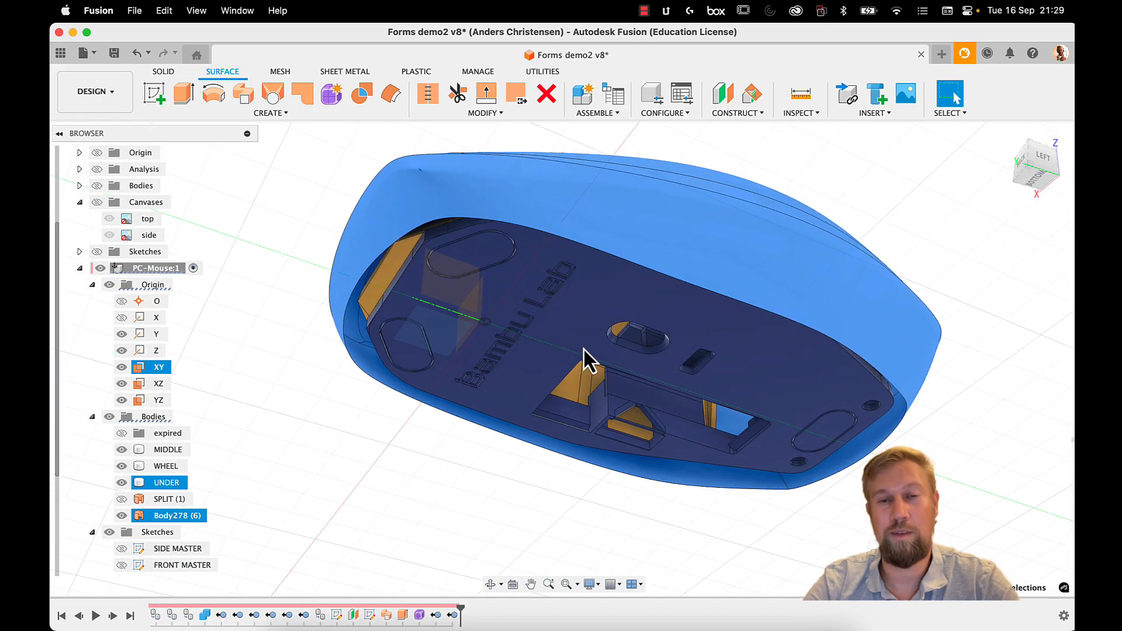
{"action": "middle_click_drag", "start_coordinate": [664, 308], "coordinate": [486, 152], "text": "shift"}
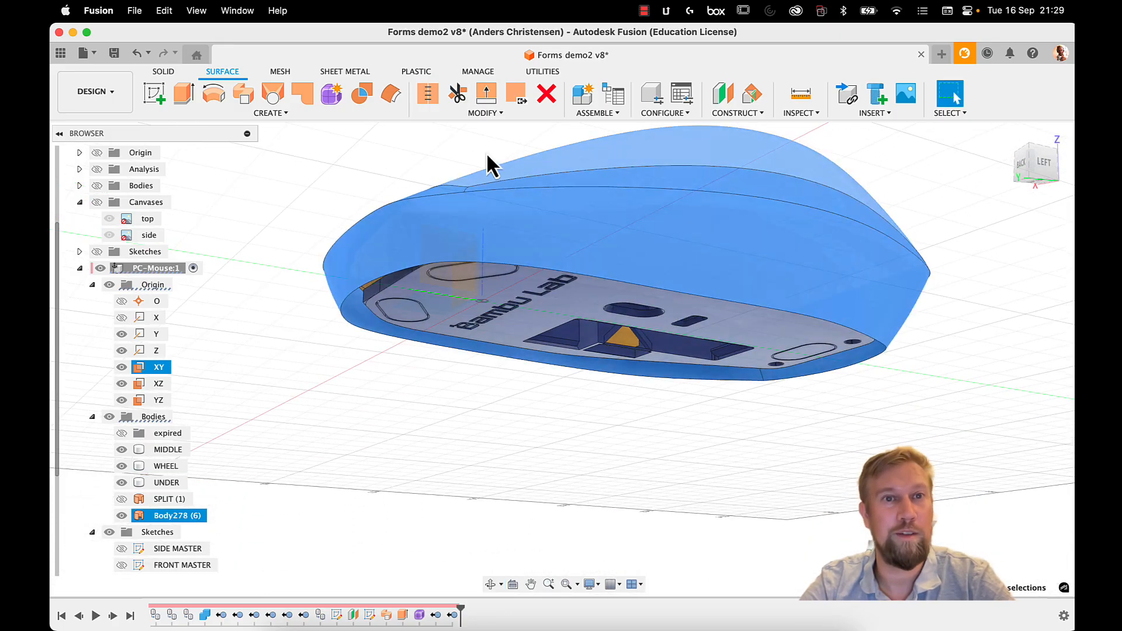
{"action": "left_click", "coordinate": [363, 95]}
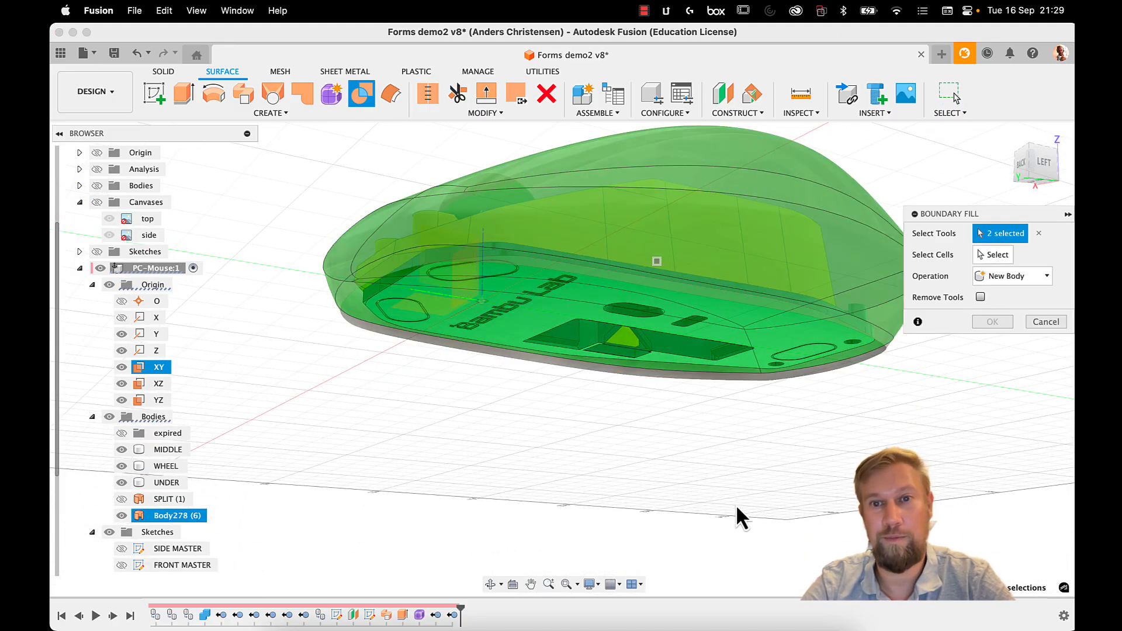
{"action": "left_click", "coordinate": [981, 297]}
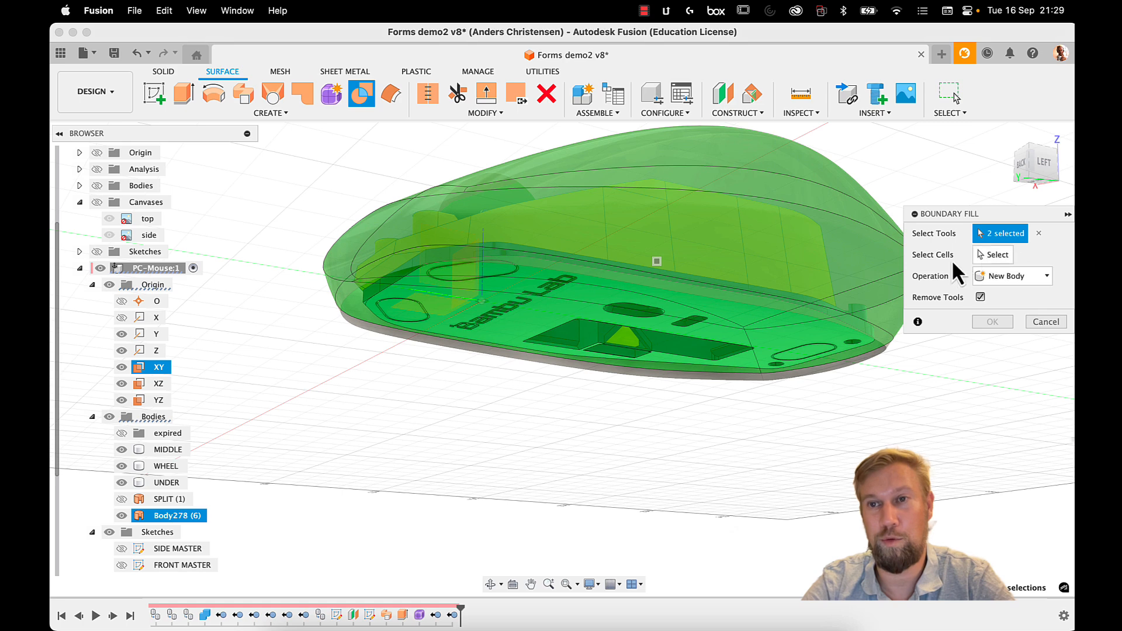
{"action": "left_click", "coordinate": [992, 255]}
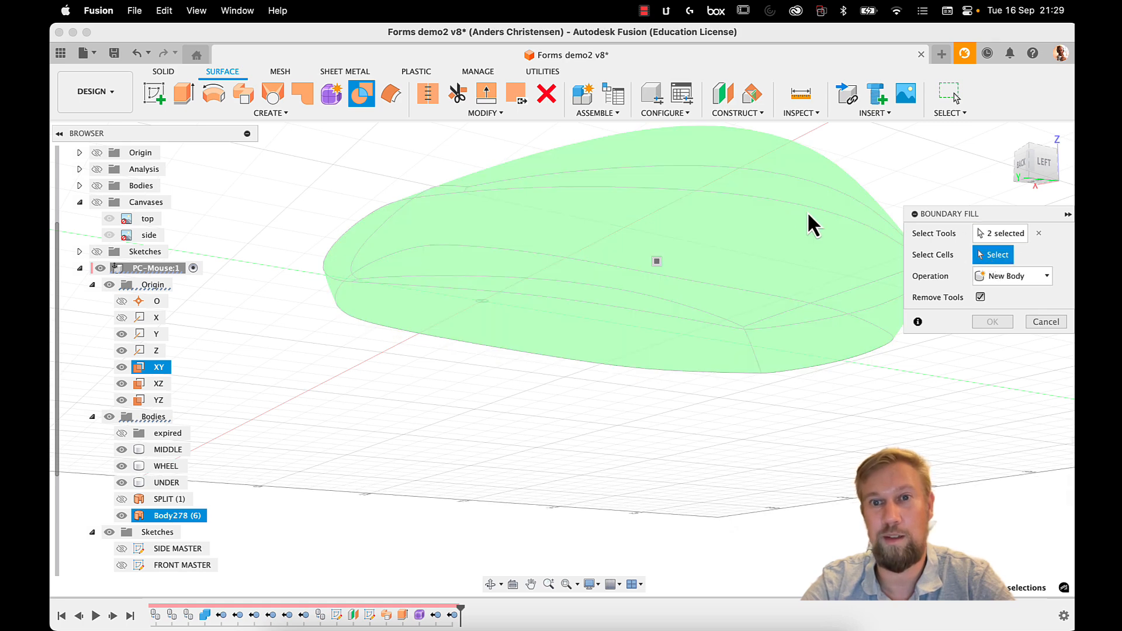
{"action": "left_click", "coordinate": [656, 262]}
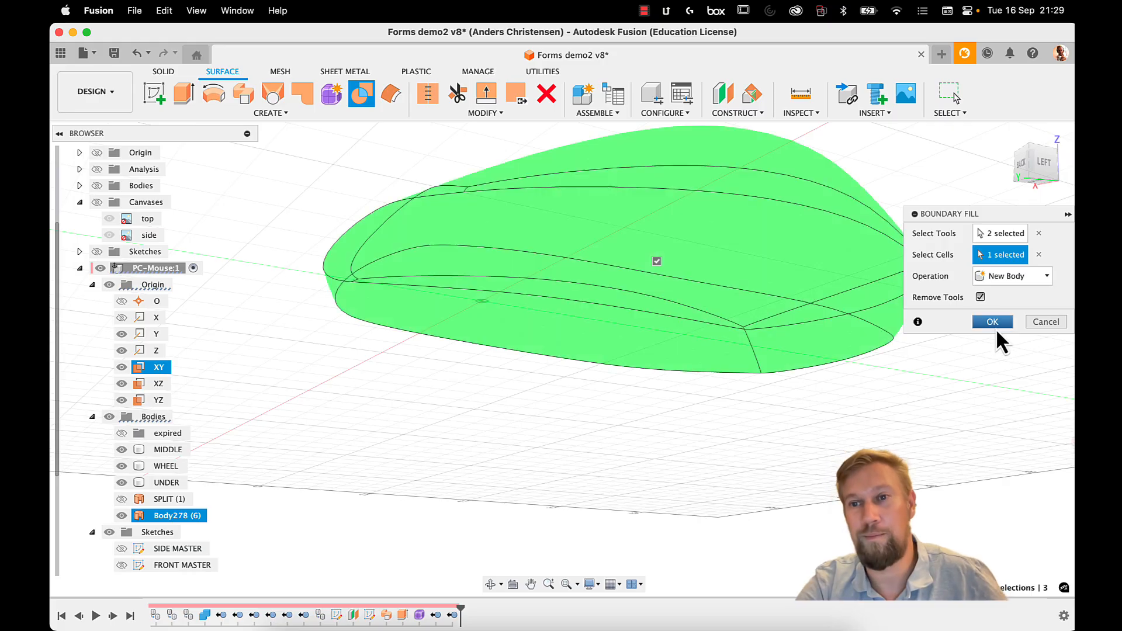
{"action": "left_click", "coordinate": [996, 327]}
{"action": "middle_click_drag", "start_coordinate": [588, 331], "coordinate": [636, 333], "text": "shift"}
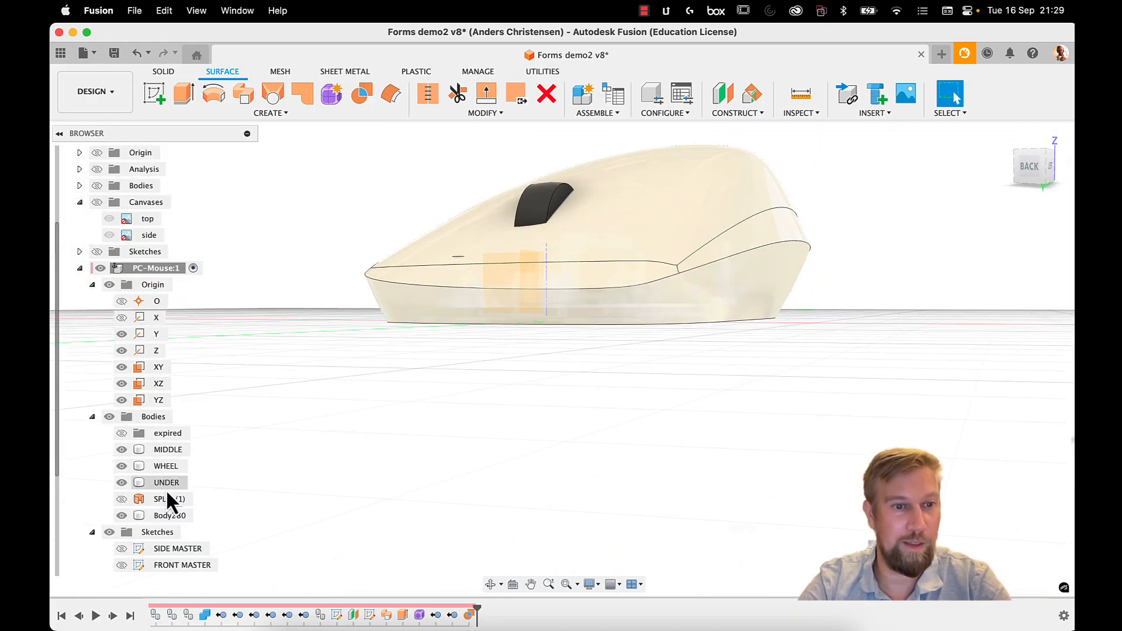
{"action": "left_click", "coordinate": [167, 517]}
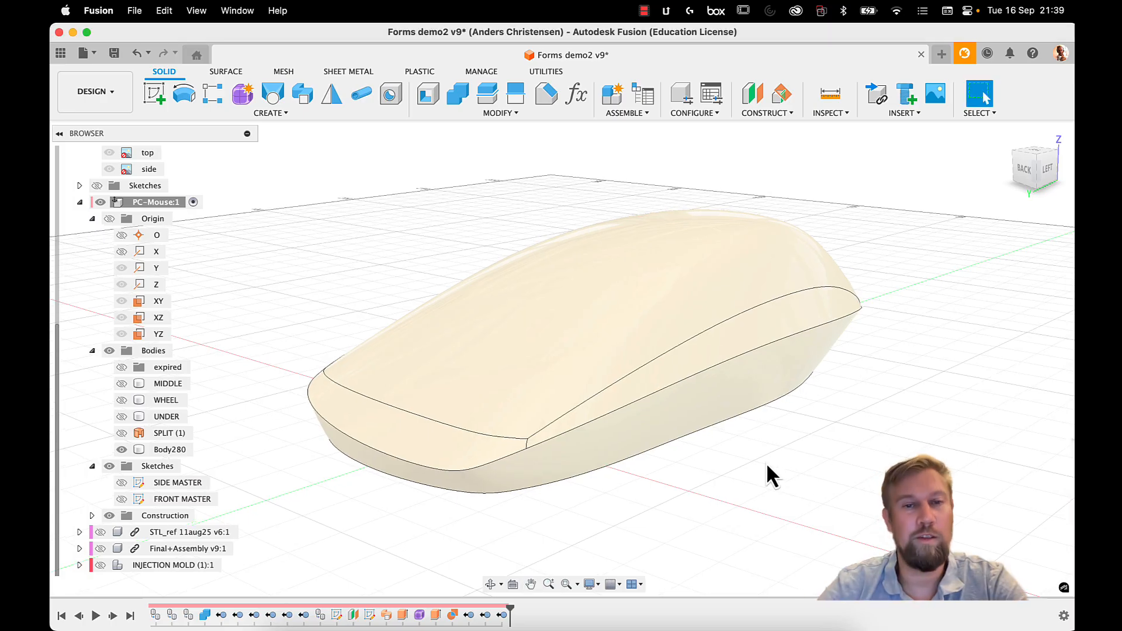
Step: Show the SPLIT surface around the mouse solid and open Thicken on its face
{"action": "left_click", "coordinate": [768, 397]}
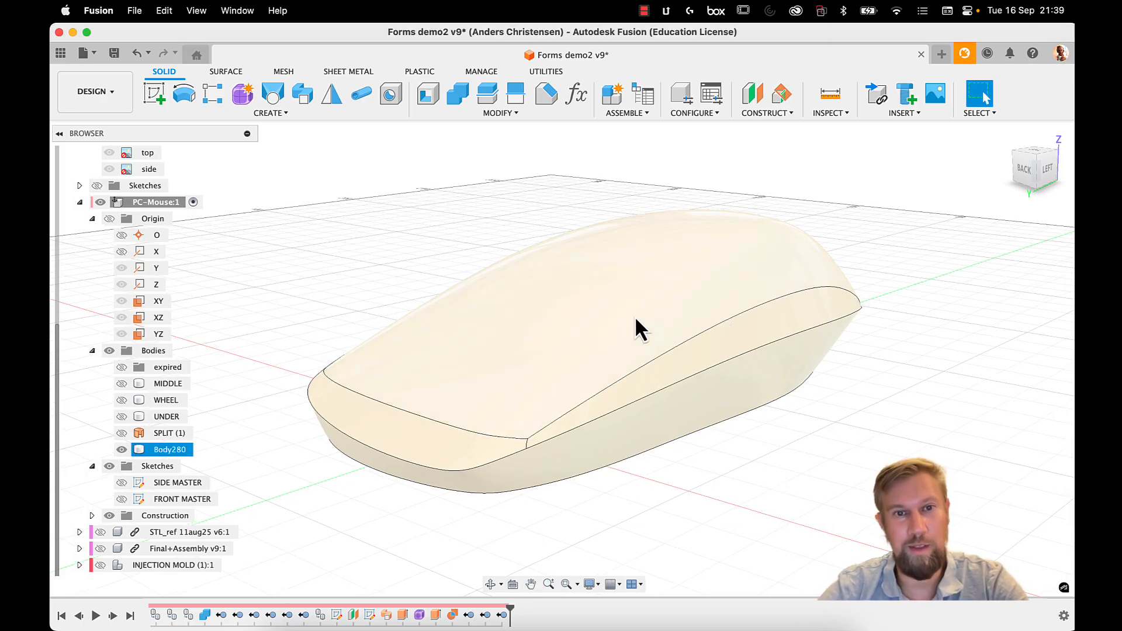
{"action": "middle_click_drag", "start_coordinate": [633, 328], "coordinate": [443, 371], "text": "shift"}
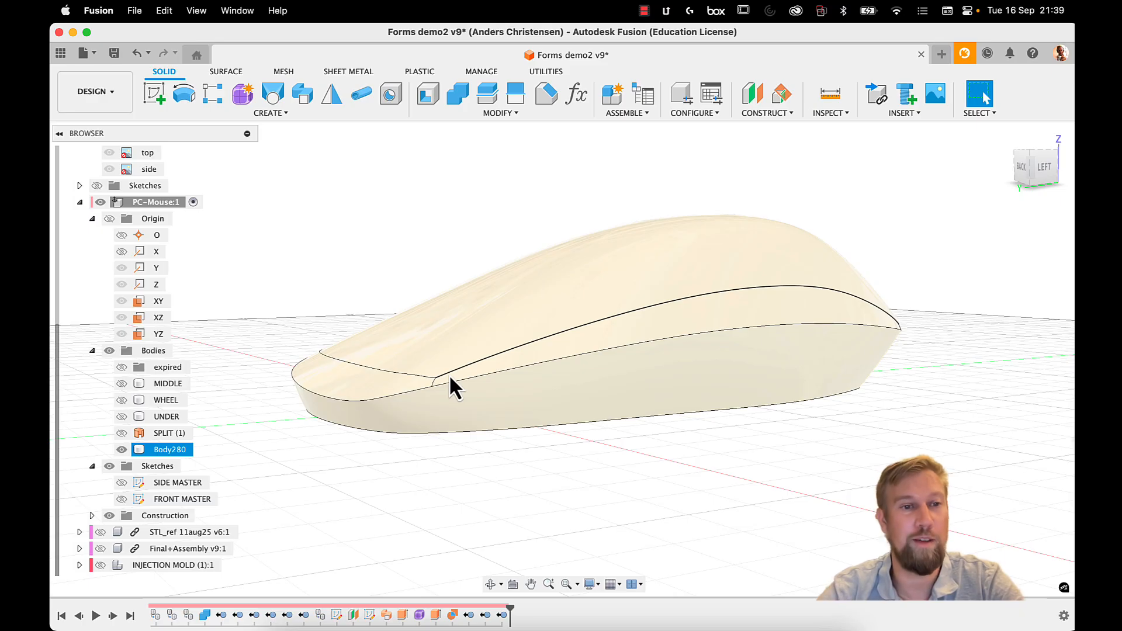
{"action": "middle_click_drag", "start_coordinate": [426, 503], "coordinate": [430, 504]}
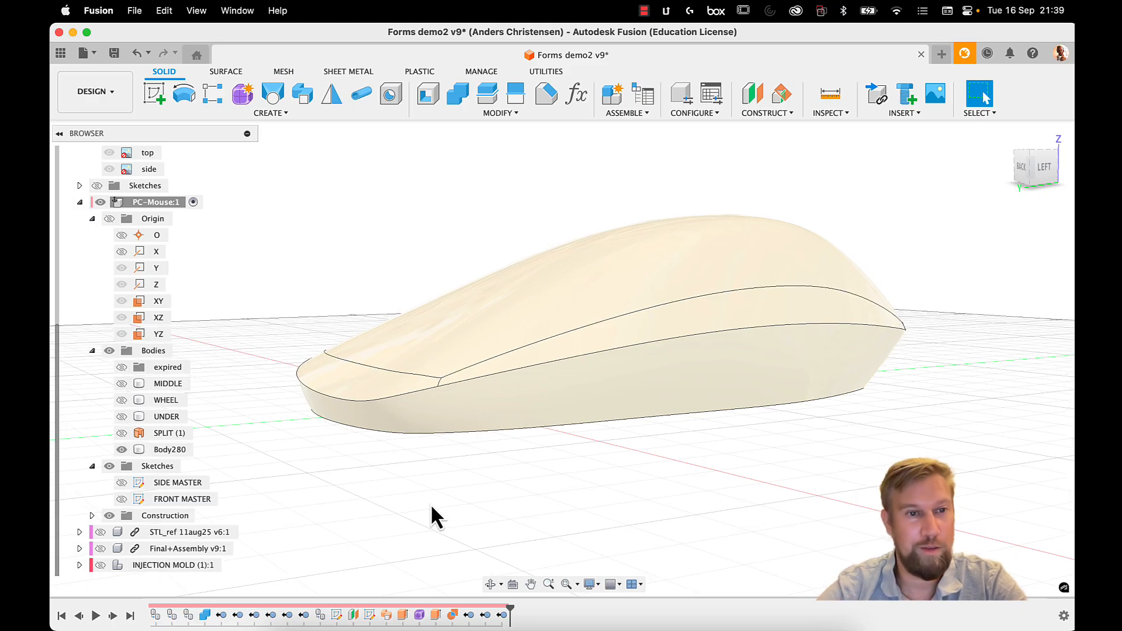
{"action": "left_click", "coordinate": [121, 433]}
{"action": "scroll", "coordinate": [501, 479], "scroll_direction": "up", "scroll_amount": 3}
{"action": "left_click", "coordinate": [354, 370]}
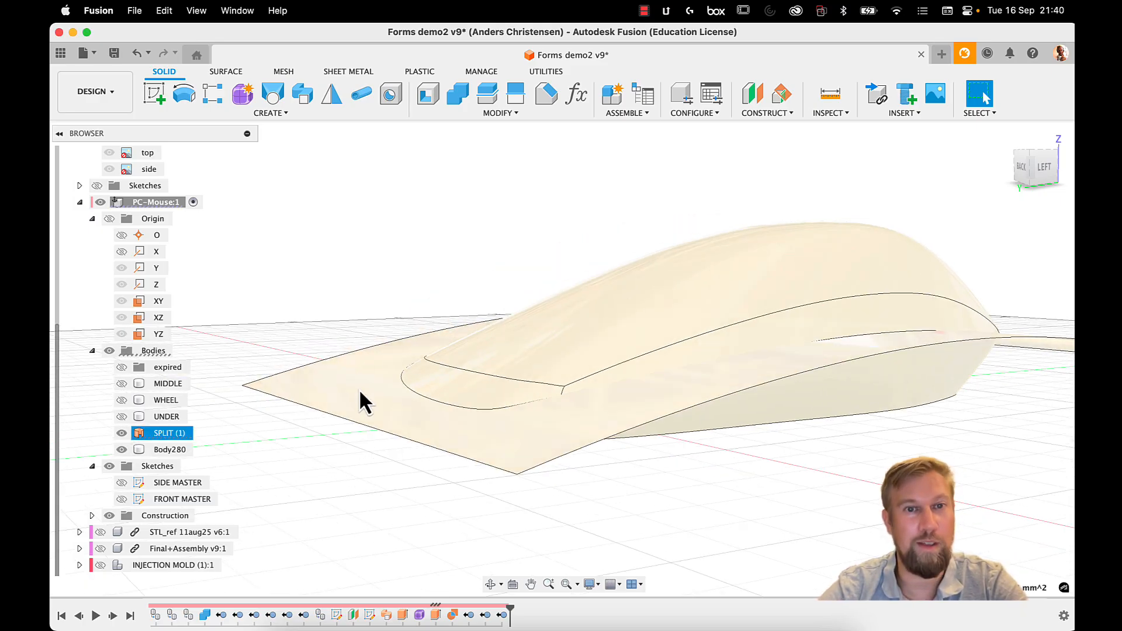
{"action": "type", "text": "s"}
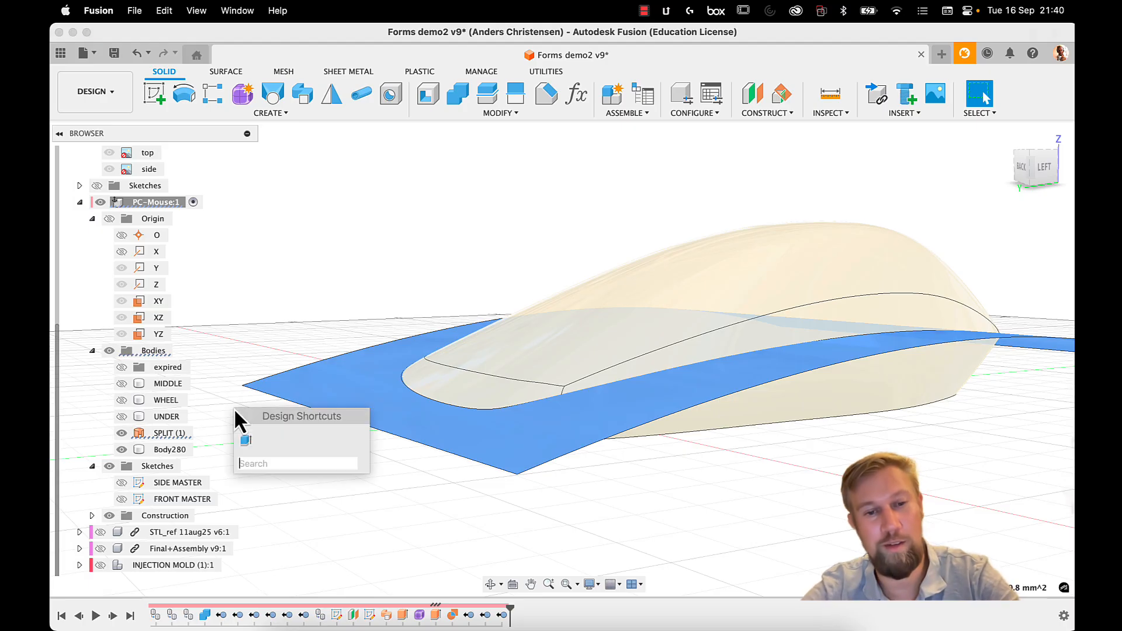
{"action": "type", "text": "thi"}
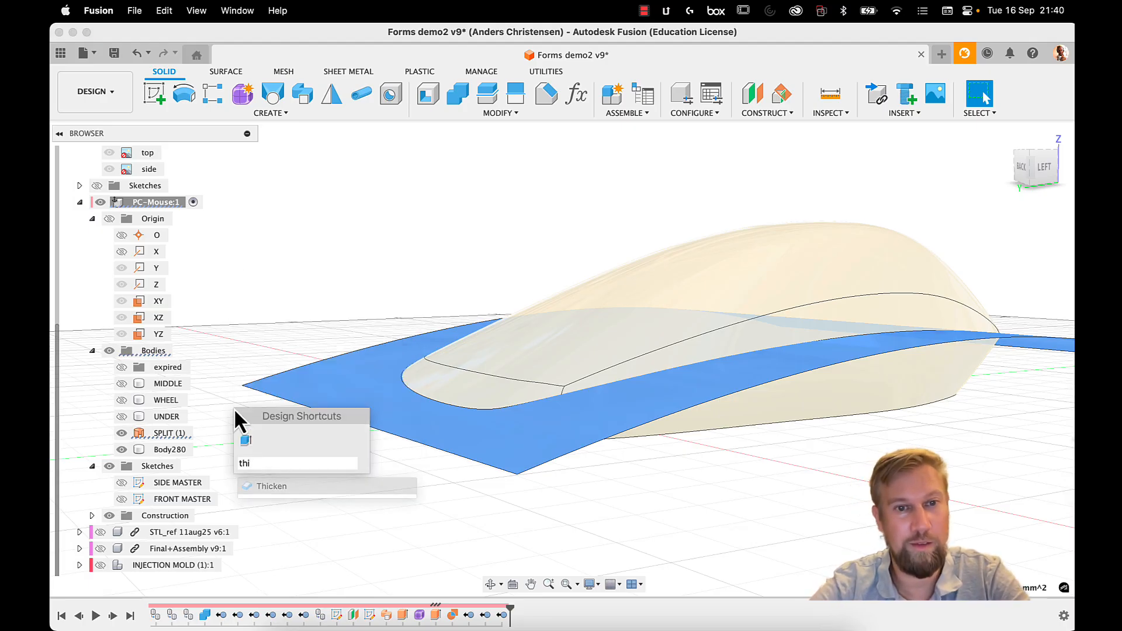
{"action": "key", "text": "Return"}
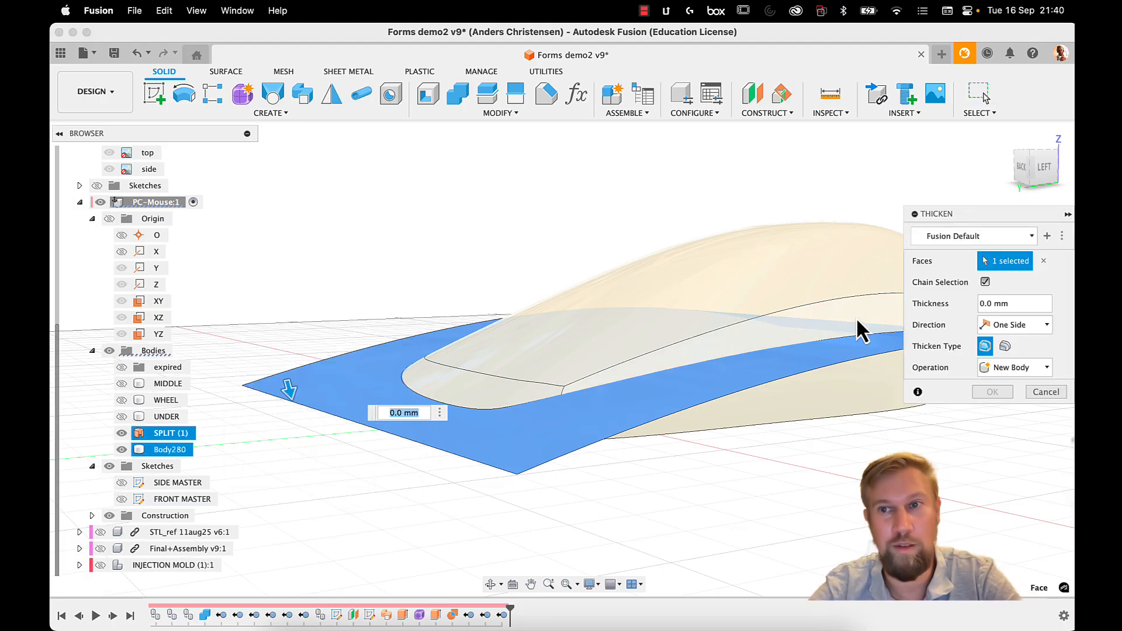
Step: Examine from the left side how closely the SPLIT surface follows the edge line near the front of the mouse
{"action": "left_click", "coordinate": [1045, 167]}
{"action": "scroll", "coordinate": [475, 374], "scroll_direction": "up", "scroll_amount": 10}
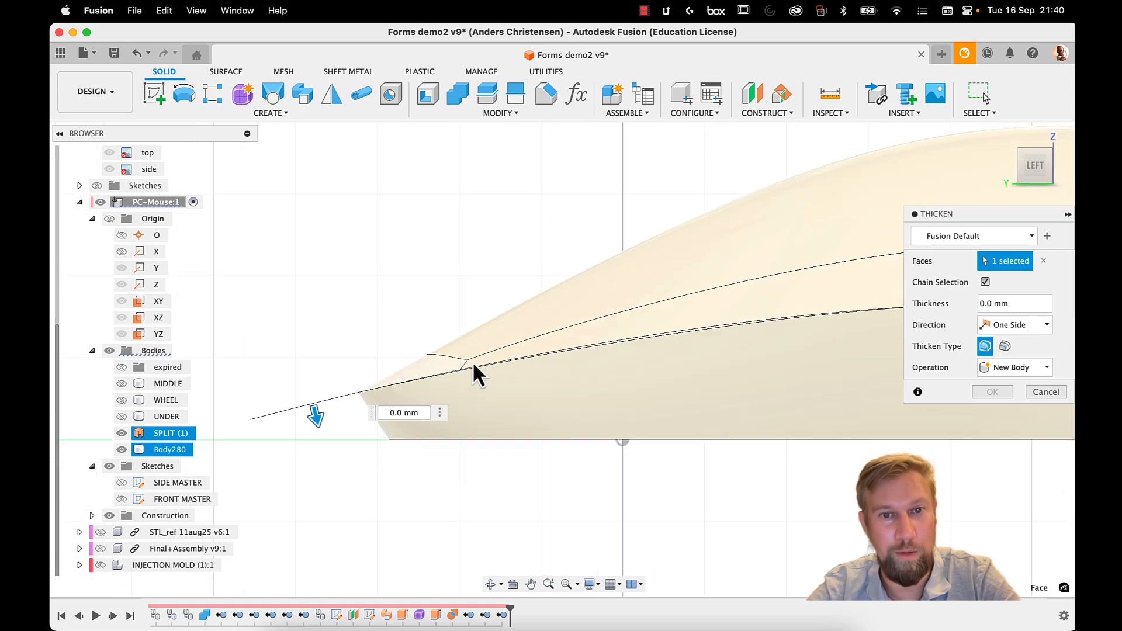
{"action": "scroll", "coordinate": [459, 396], "scroll_direction": "down", "scroll_amount": 5}
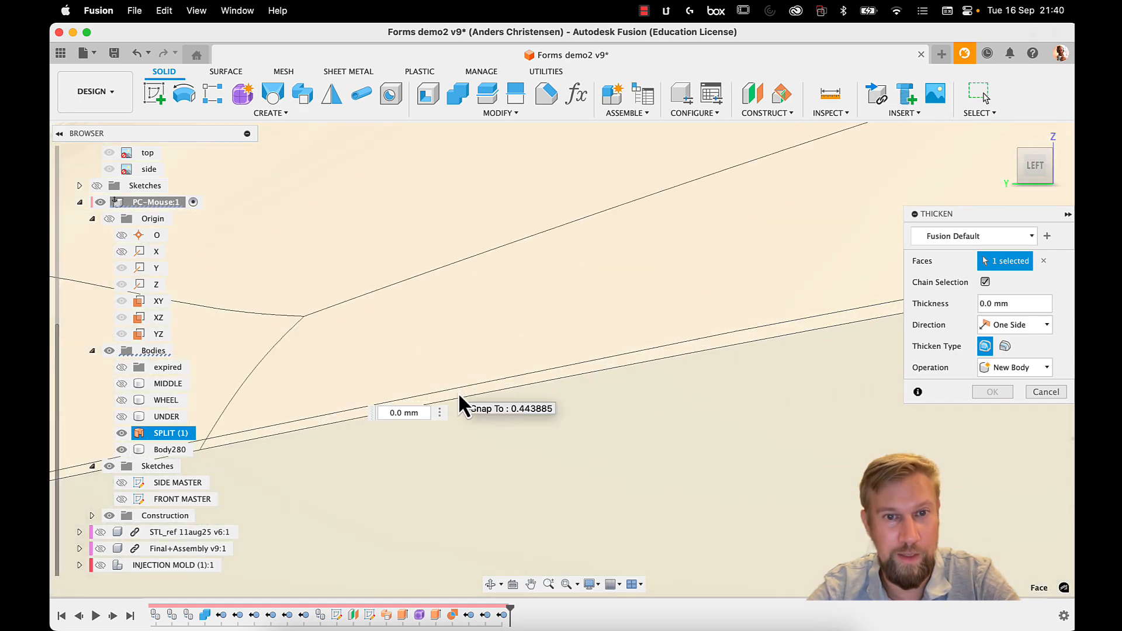
{"action": "middle_click_drag", "start_coordinate": [476, 389], "coordinate": [518, 391], "text": "shift"}
{"action": "scroll", "coordinate": [517, 391], "scroll_direction": "down", "scroll_amount": 5}
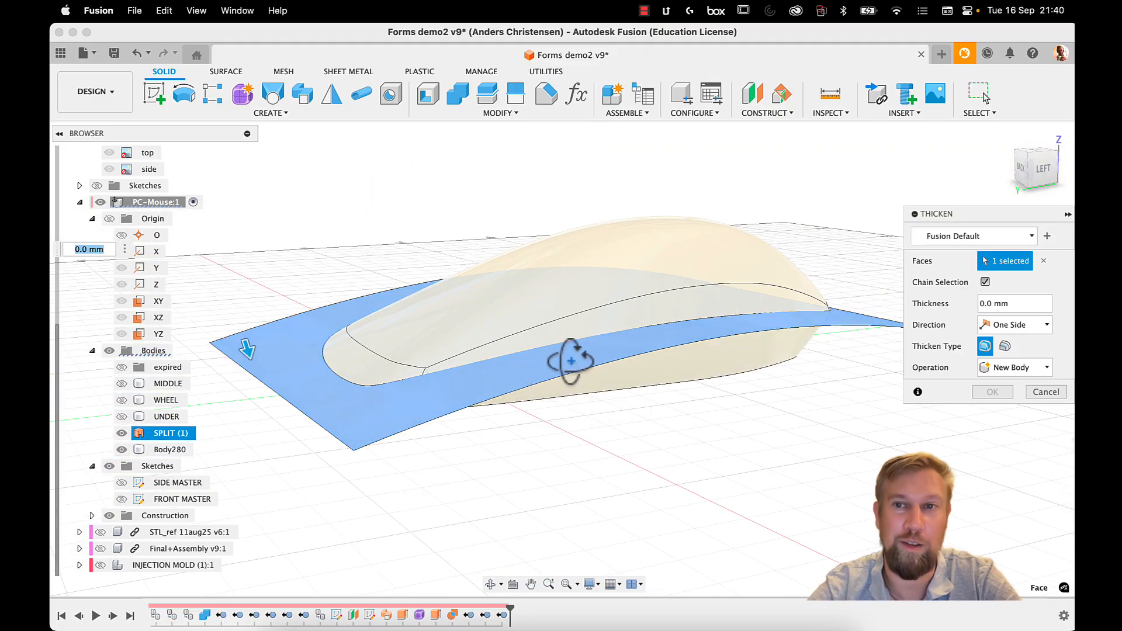
{"action": "left_click", "coordinate": [1043, 169]}
{"action": "scroll", "coordinate": [359, 351], "scroll_direction": "up", "scroll_amount": 8}
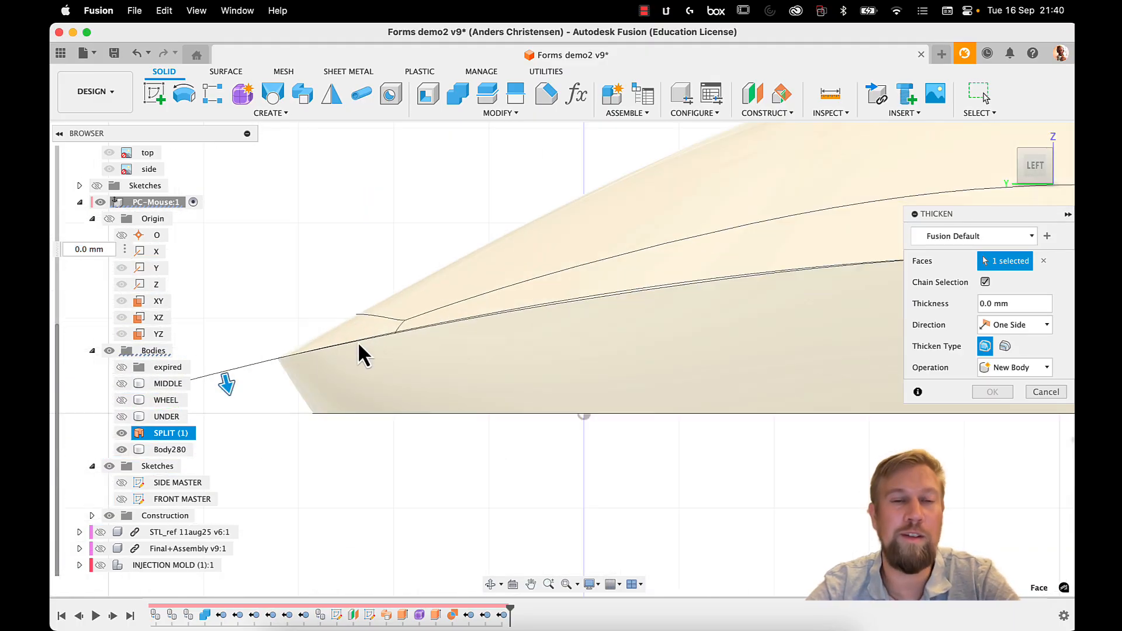
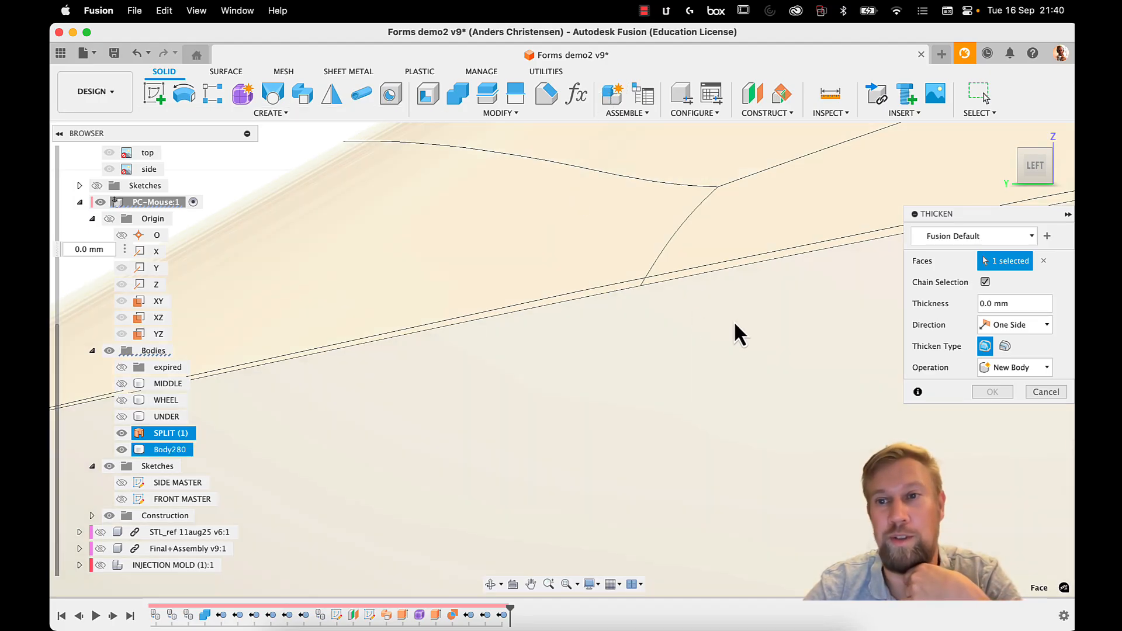
{"action": "scroll", "coordinate": [787, 325], "scroll_direction": "down", "scroll_amount": 3}
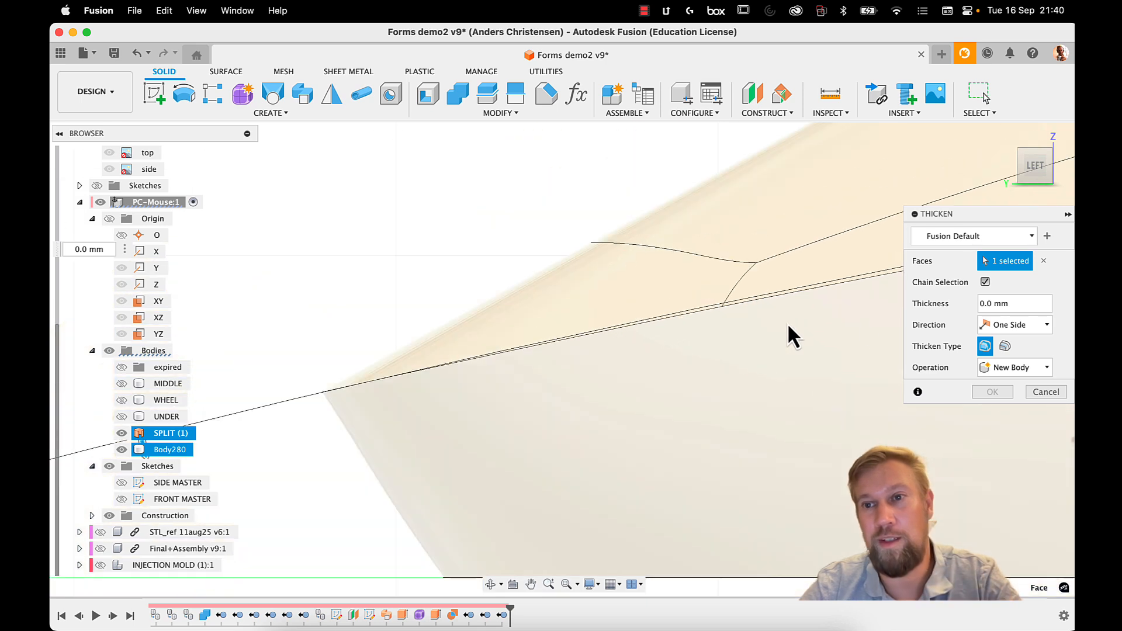
Step: Try a thickness of 0.3 mm for the SPLIT surface
{"action": "left_click", "coordinate": [1032, 303]}
{"action": "type", "text": "0,3"}
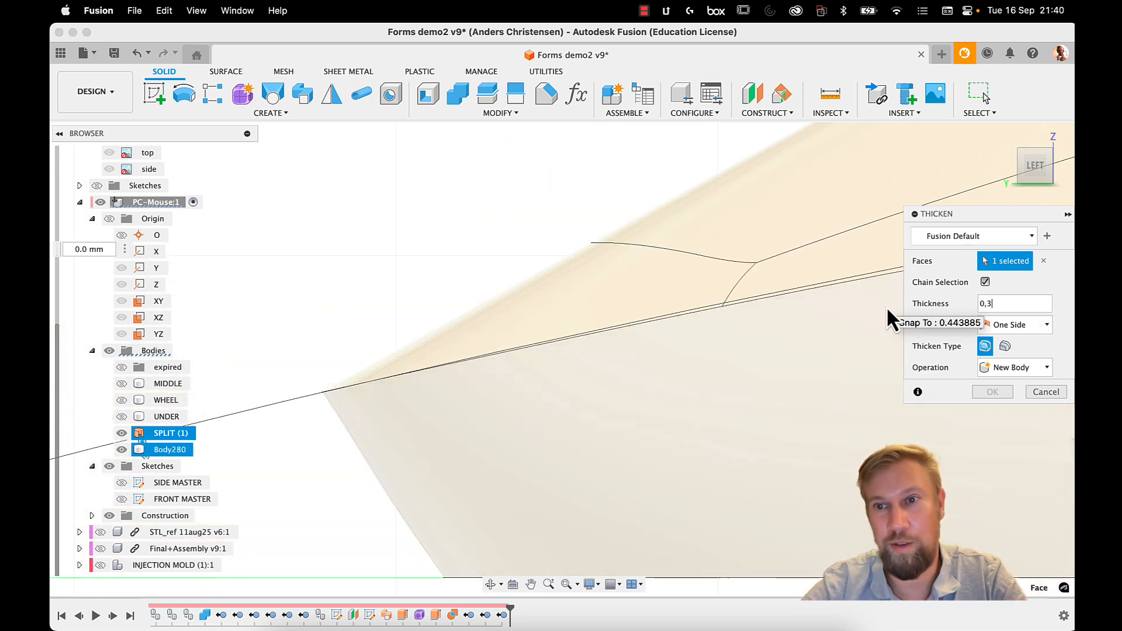
{"action": "key", "text": "Return"}
{"action": "scroll", "coordinate": [645, 366], "scroll_direction": "down", "scroll_amount": 2}
{"action": "scroll", "coordinate": [647, 370], "scroll_direction": "down", "scroll_amount": 2}
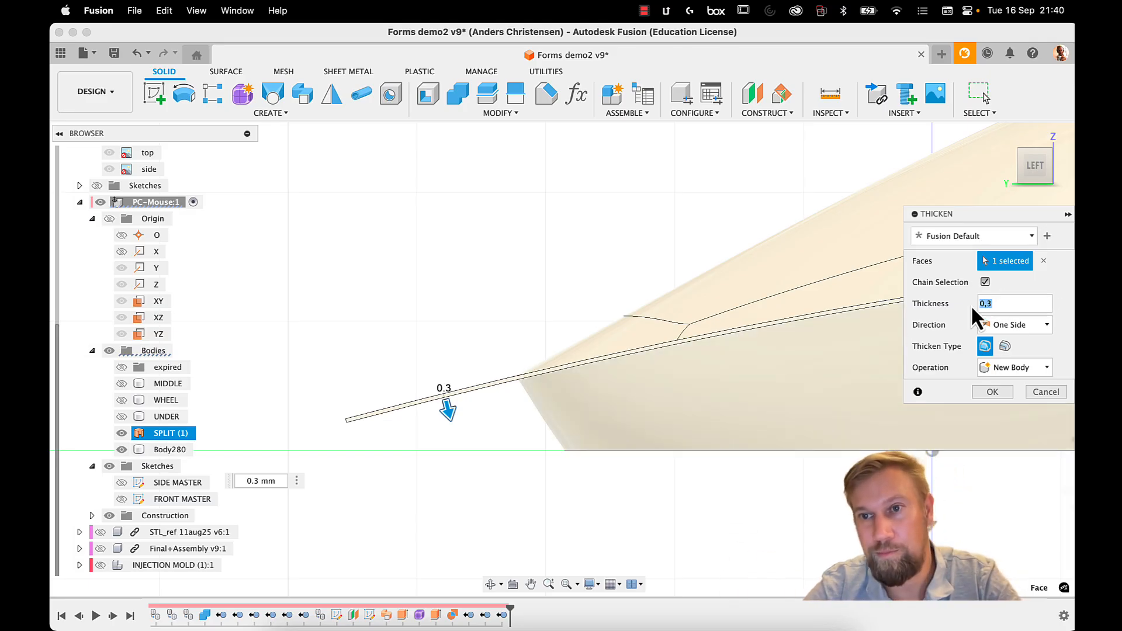
Step: Set the thickening of the SPLIT surface to Symmetric with 0.2 mm thickness and create it as a new body
{"action": "left_click", "coordinate": [999, 327]}
{"action": "left_click", "coordinate": [1010, 357]}
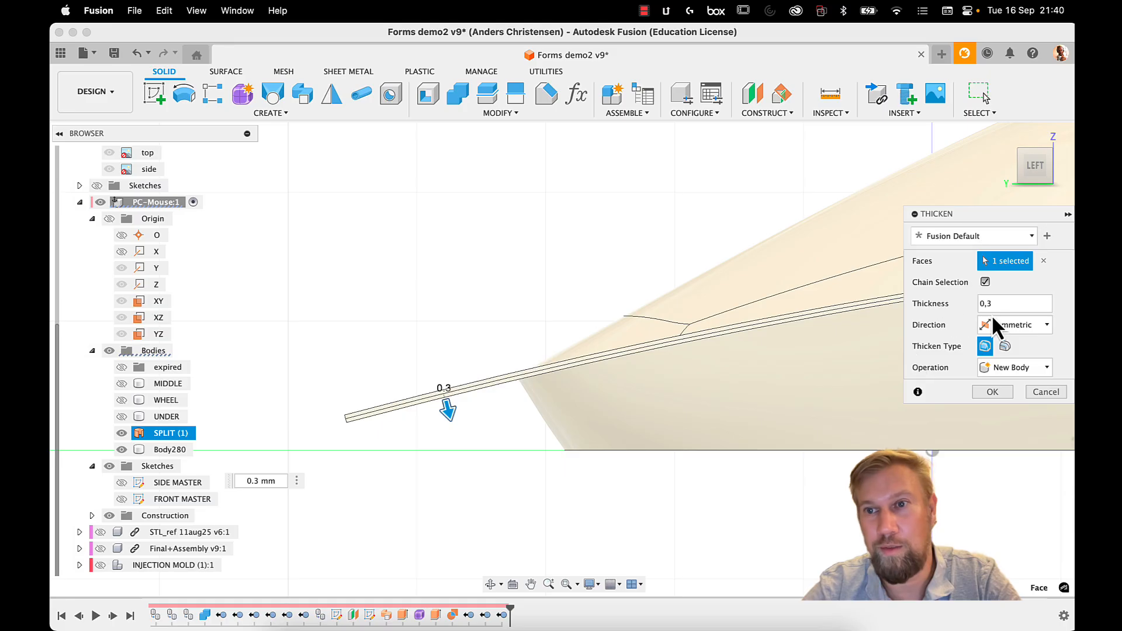
{"action": "type", "text": "0,2"}
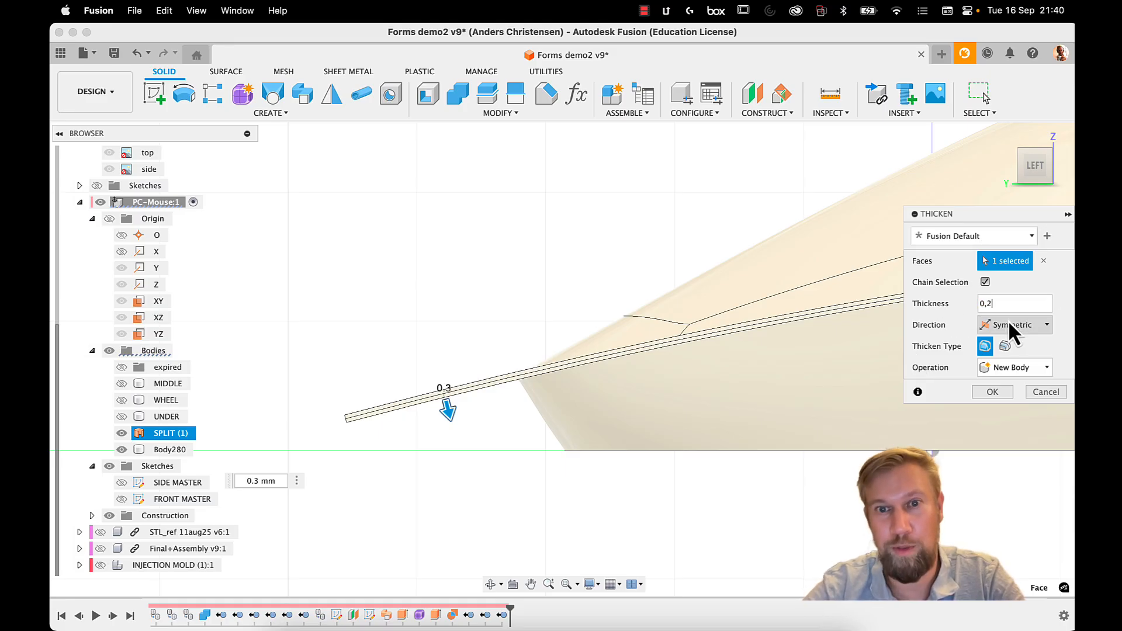
{"action": "left_click", "coordinate": [986, 393]}
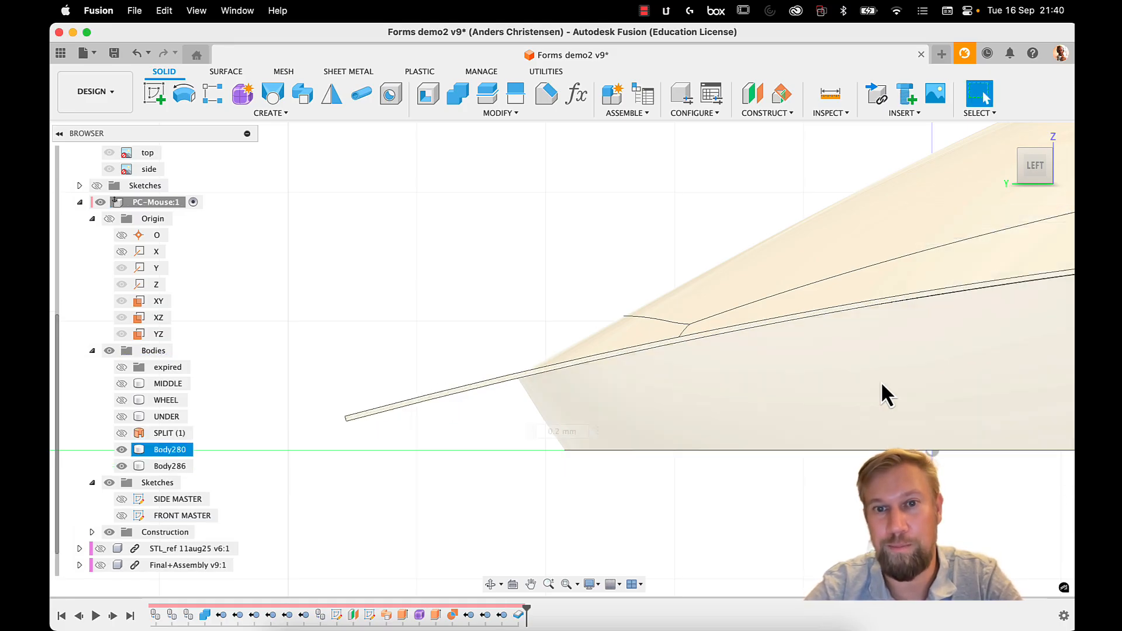
Step: Cut the thickened SPLIT body out of the mouse solid with Combine, without keeping the tool body
{"action": "middle_click_drag", "start_coordinate": [882, 381], "coordinate": [697, 381]}
{"action": "scroll", "coordinate": [734, 370], "scroll_direction": "down", "scroll_amount": 5}
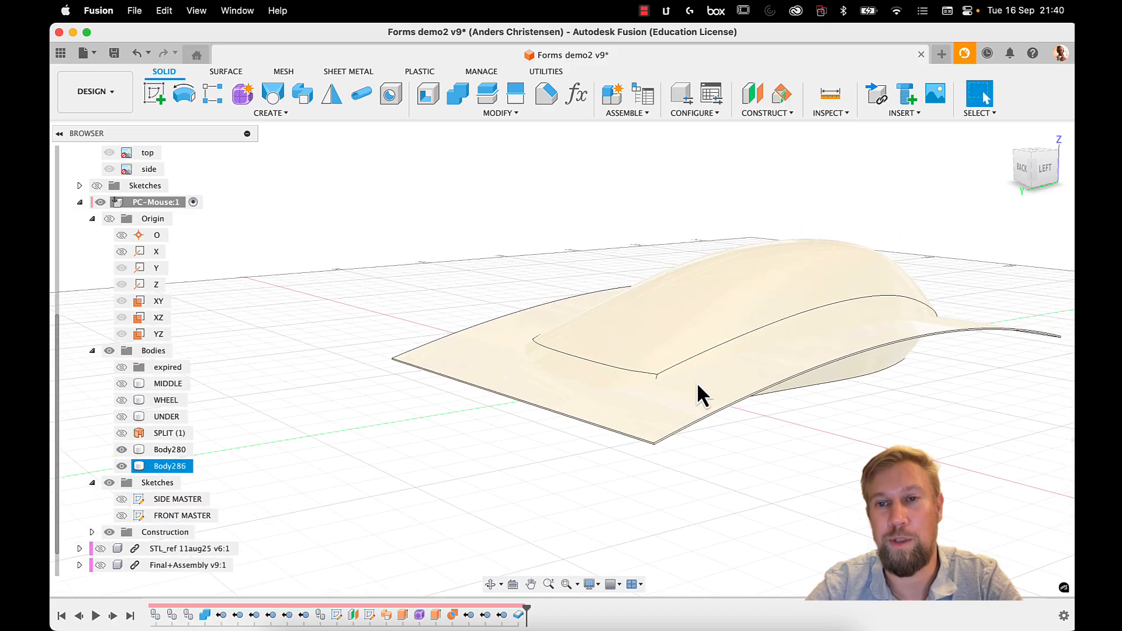
{"action": "scroll", "coordinate": [837, 345], "scroll_direction": "up", "scroll_amount": 3}
{"action": "middle_click_drag", "start_coordinate": [837, 349], "coordinate": [812, 357]}
{"action": "key", "text": "Escape"}
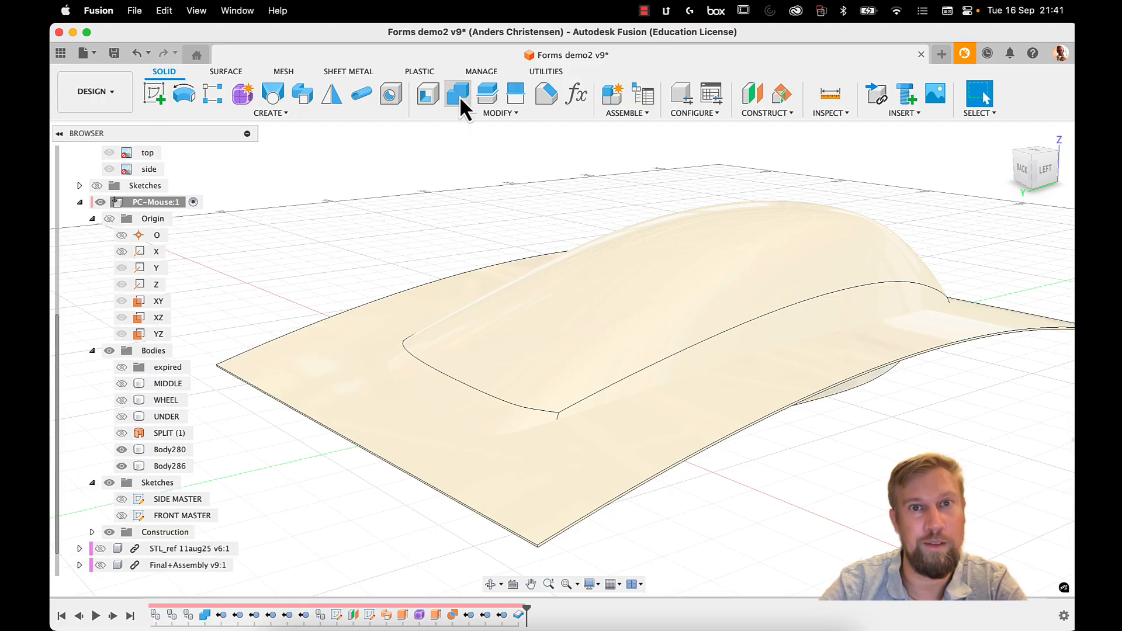
{"action": "middle_click_drag", "start_coordinate": [729, 257], "coordinate": [707, 241]}
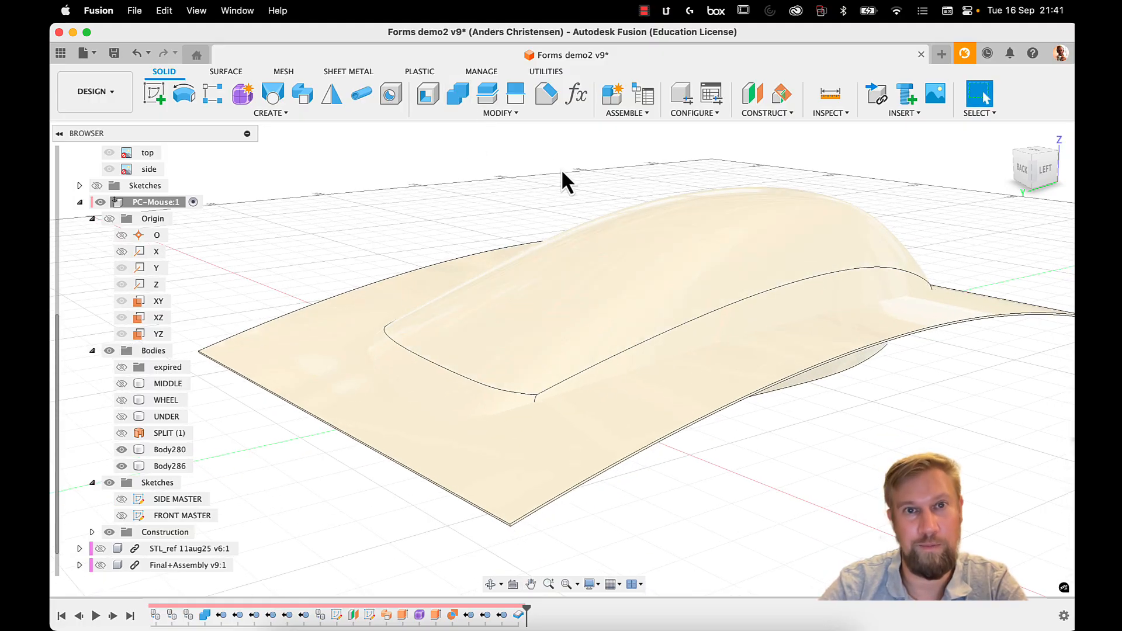
{"action": "left_click", "coordinate": [459, 93]}
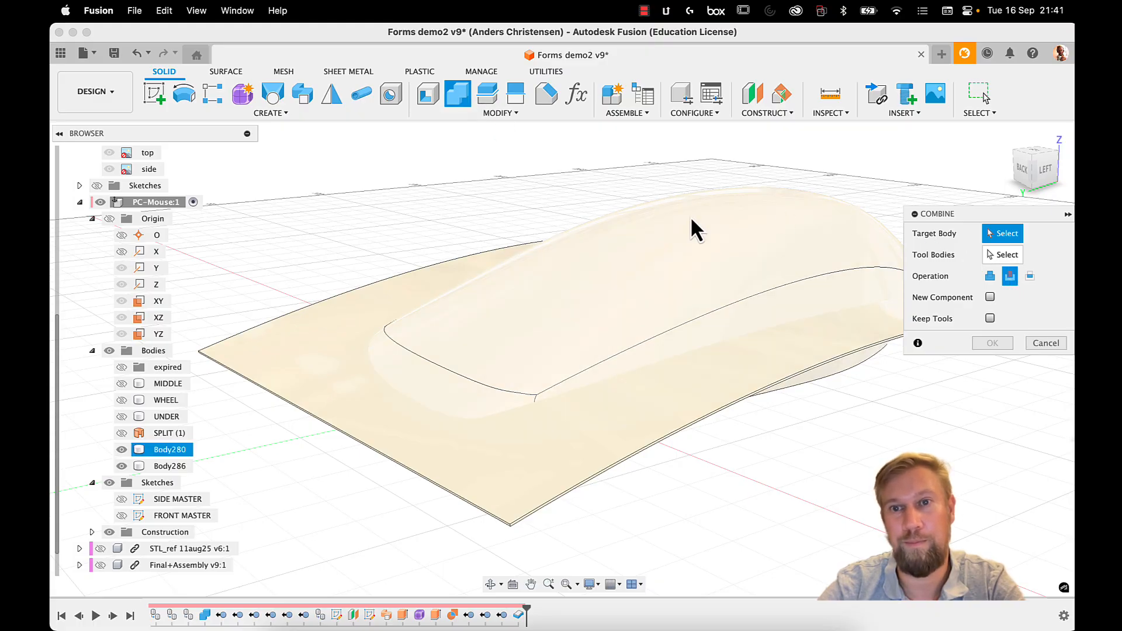
{"action": "left_click", "coordinate": [700, 282]}
{"action": "left_click", "coordinate": [784, 362]}
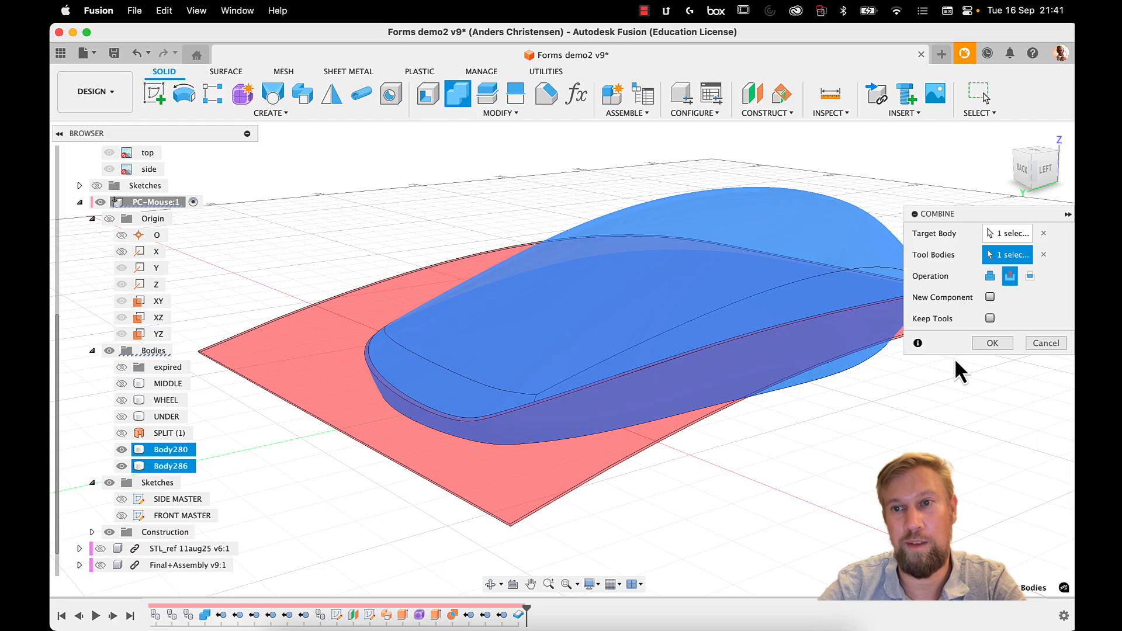
{"action": "left_click", "coordinate": [993, 343]}
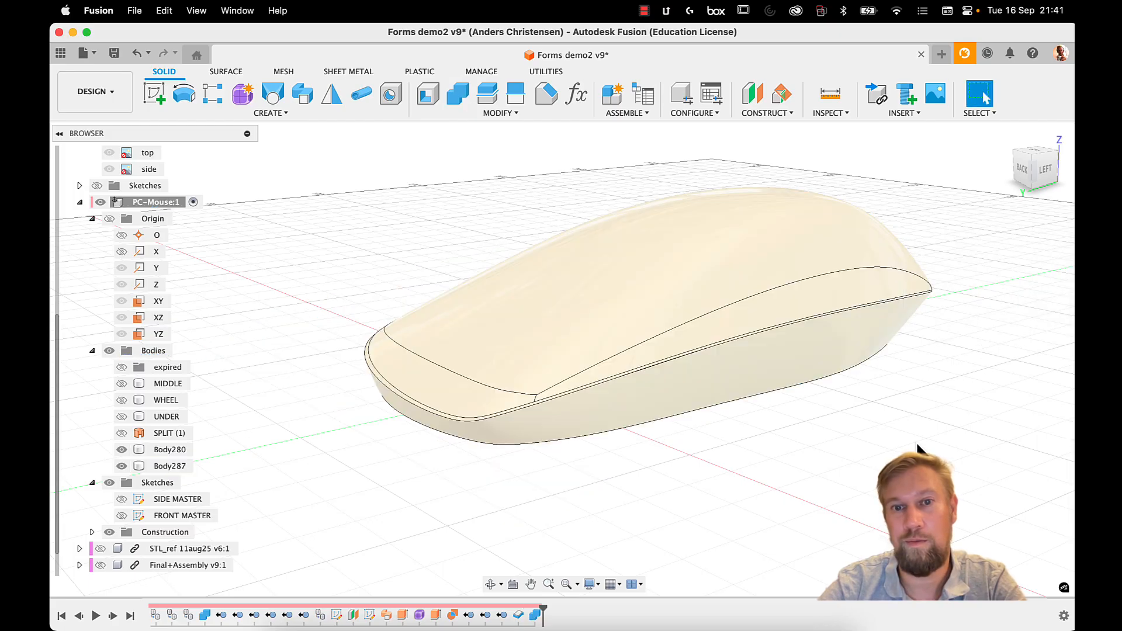
Step: Hide the lower mouse body and examine the curved underside of the upper body
{"action": "middle_click_drag", "start_coordinate": [997, 344], "coordinate": [339, 316], "text": "shift"}
{"action": "scroll", "coordinate": [358, 321], "scroll_direction": "up", "scroll_amount": 10}
{"action": "left_click", "coordinate": [122, 449]}
{"action": "left_click", "coordinate": [155, 465]}
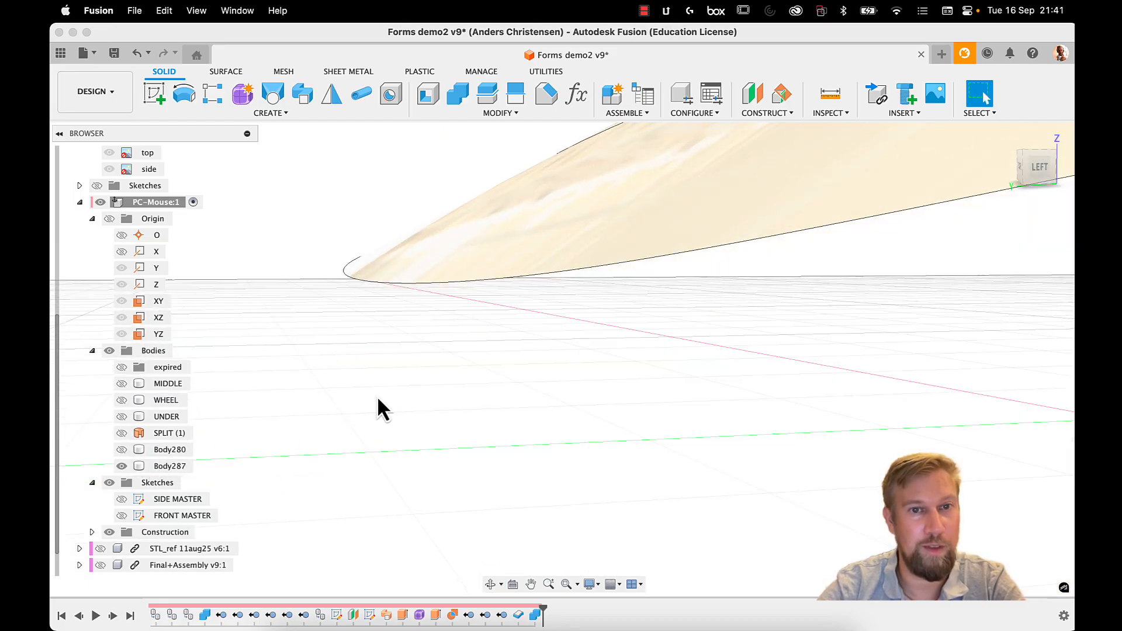
{"action": "middle_click_drag", "start_coordinate": [377, 395], "coordinate": [568, 300], "text": "shift"}
{"action": "scroll", "coordinate": [568, 300], "scroll_direction": "down", "scroll_amount": 5}
{"action": "middle_click_drag", "start_coordinate": [865, 310], "coordinate": [566, 334]}
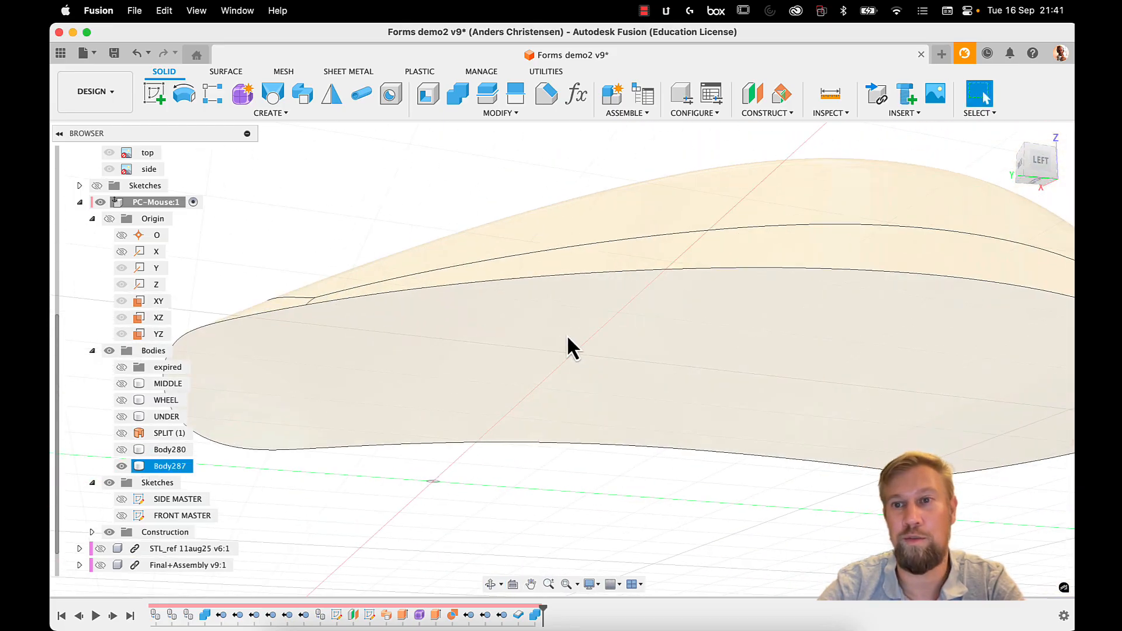
{"action": "scroll", "coordinate": [566, 334], "scroll_direction": "down", "scroll_amount": 5}
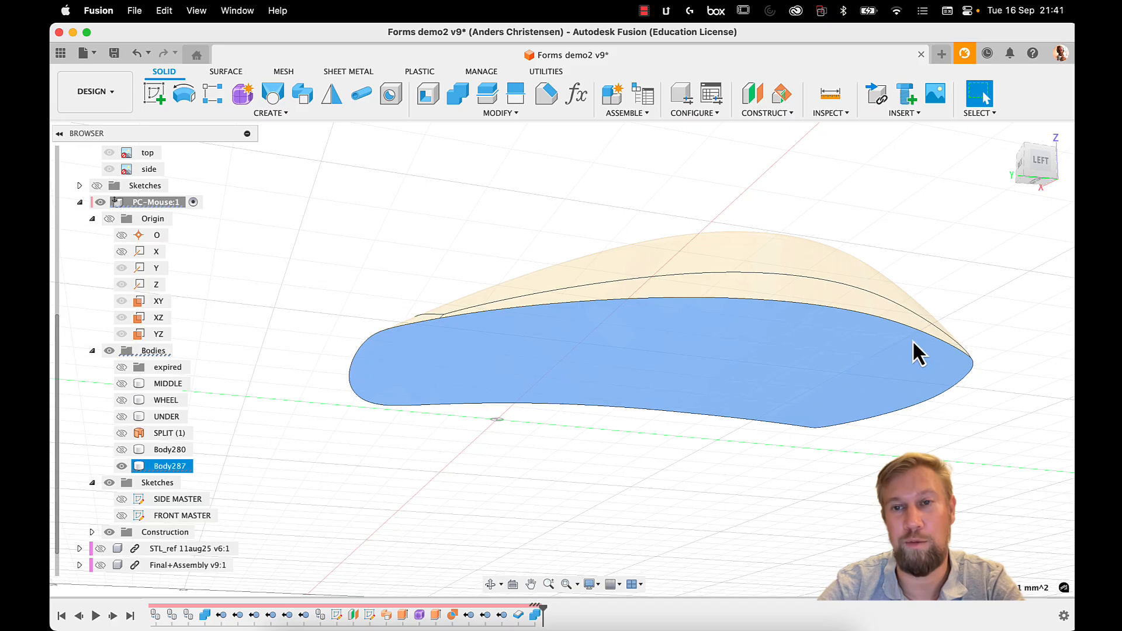
{"action": "middle_click_drag", "start_coordinate": [914, 353], "coordinate": [852, 341], "text": "shift"}
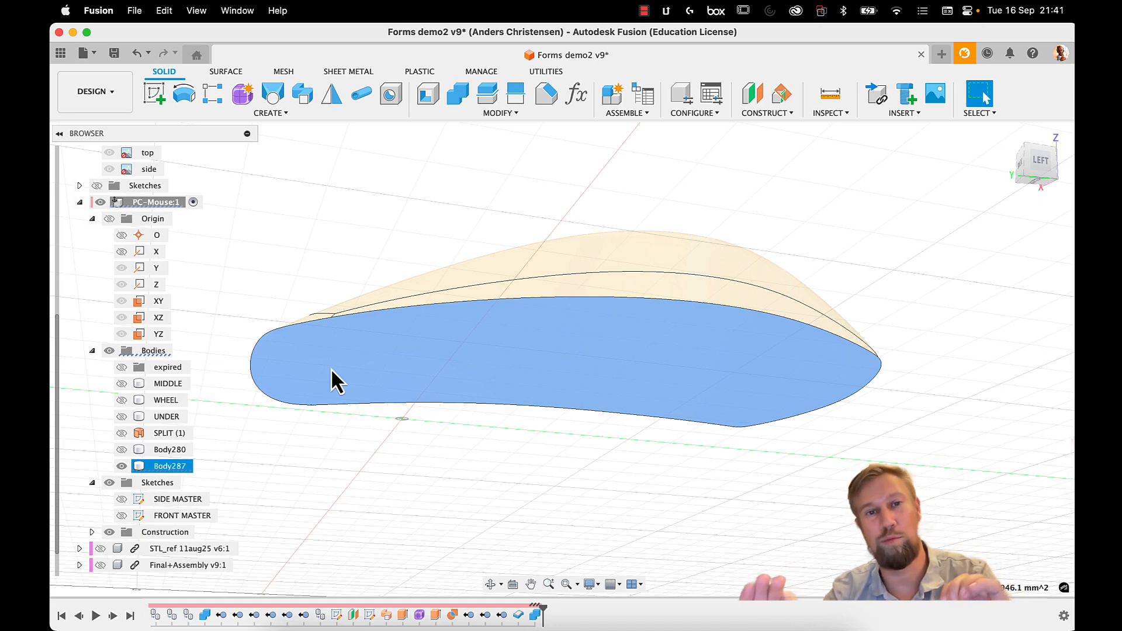
{"action": "middle_click_drag", "start_coordinate": [429, 320], "coordinate": [742, 318], "text": "shift"}
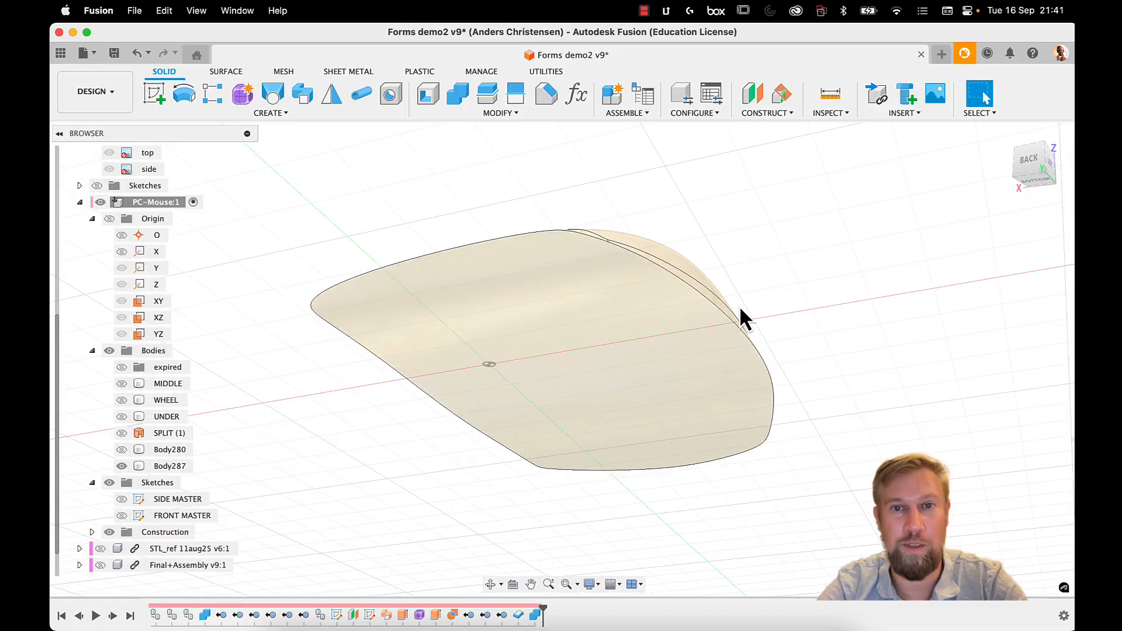
{"action": "middle_click_drag", "start_coordinate": [490, 366], "coordinate": [516, 426], "text": "shift"}
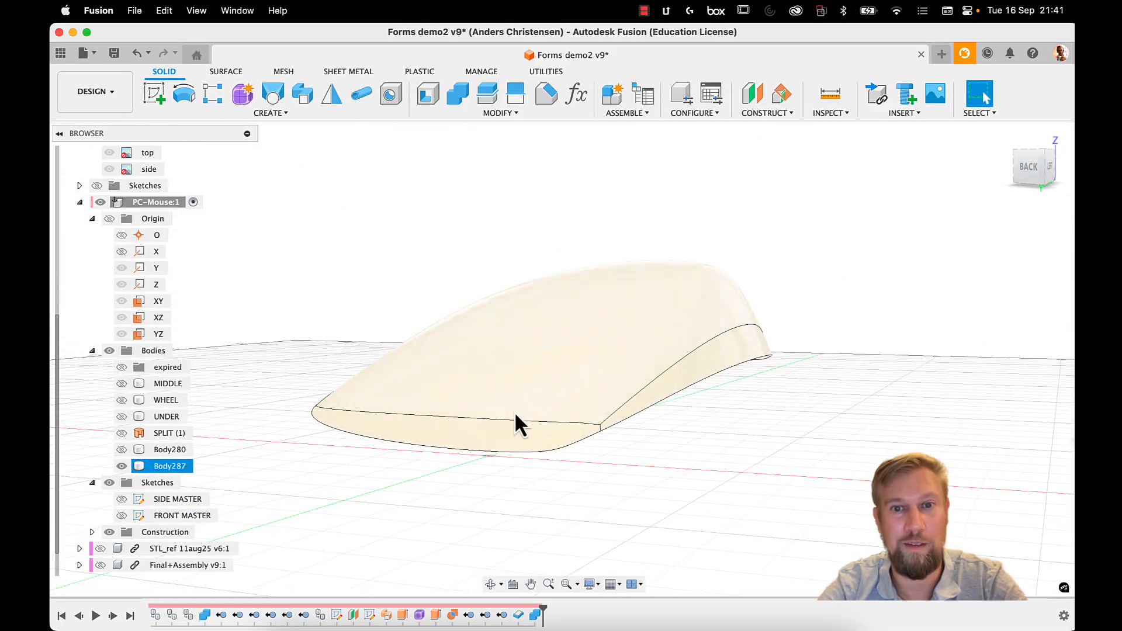
Step: Set up a Shell on the underside face of the upper body with an inside thickness of PlasticThickness
{"action": "scroll", "coordinate": [609, 438], "scroll_direction": "up", "scroll_amount": 5}
{"action": "middle_click_drag", "start_coordinate": [601, 438], "coordinate": [679, 386], "text": "shift"}
{"action": "scroll", "coordinate": [625, 415], "scroll_direction": "down", "scroll_amount": 5}
{"action": "left_click", "coordinate": [679, 385]}
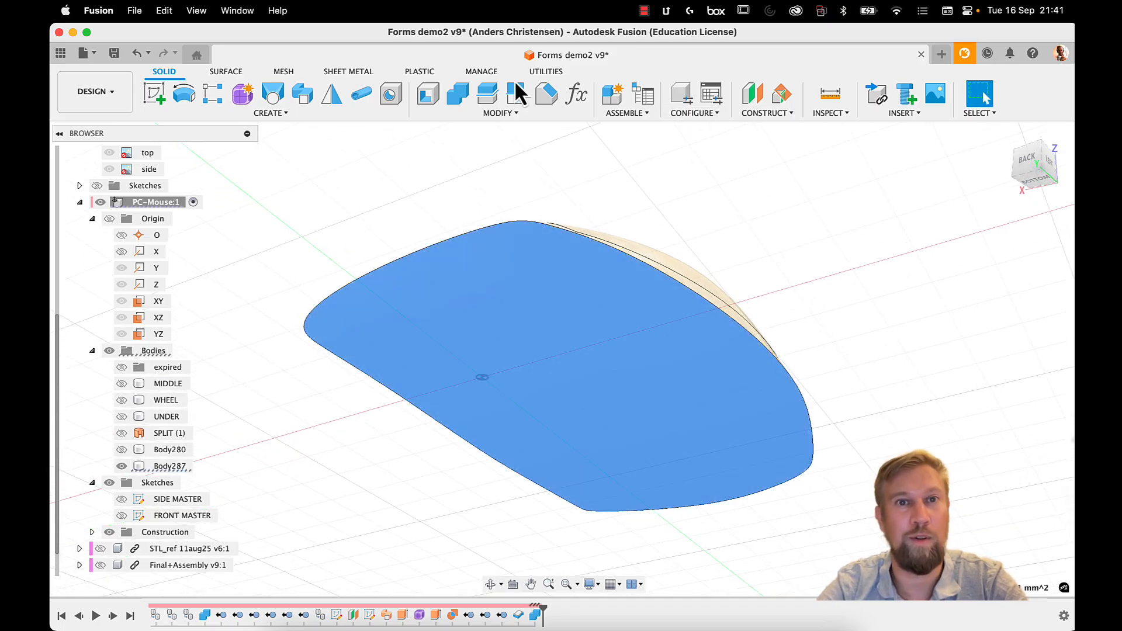
{"action": "left_click", "coordinate": [426, 100]}
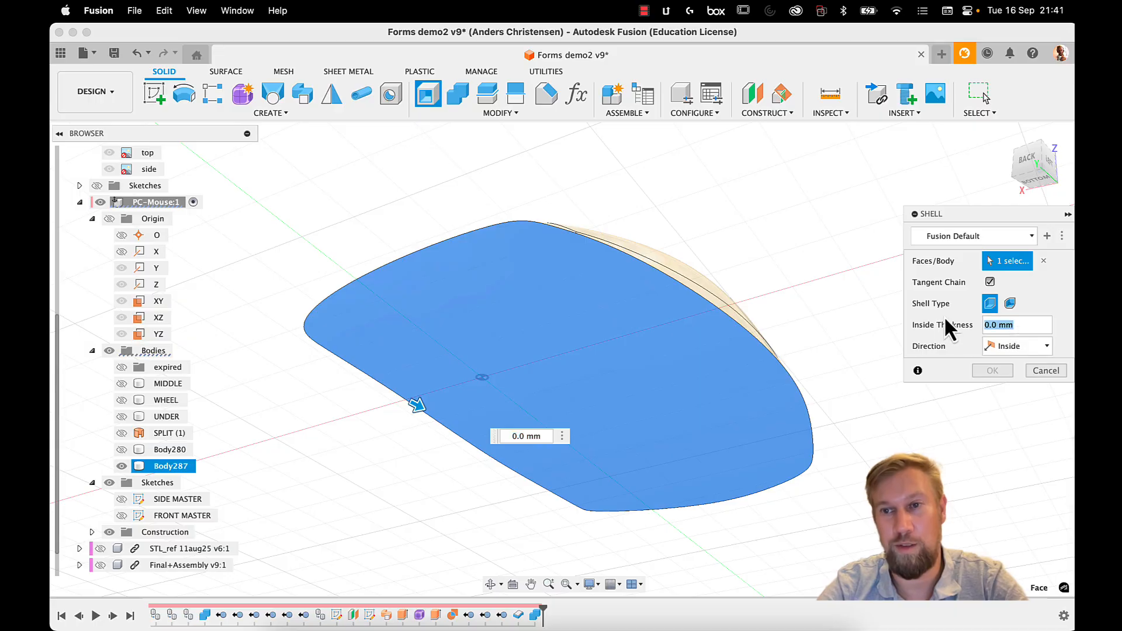
{"action": "type", "text": "pl"}
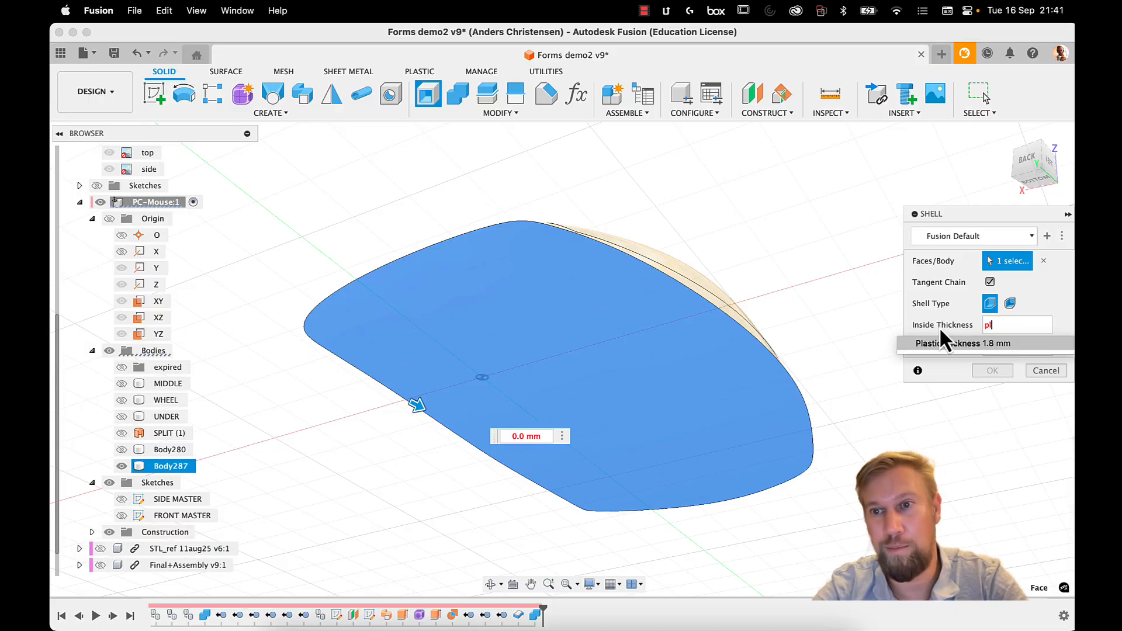
{"action": "left_click", "coordinate": [978, 342]}
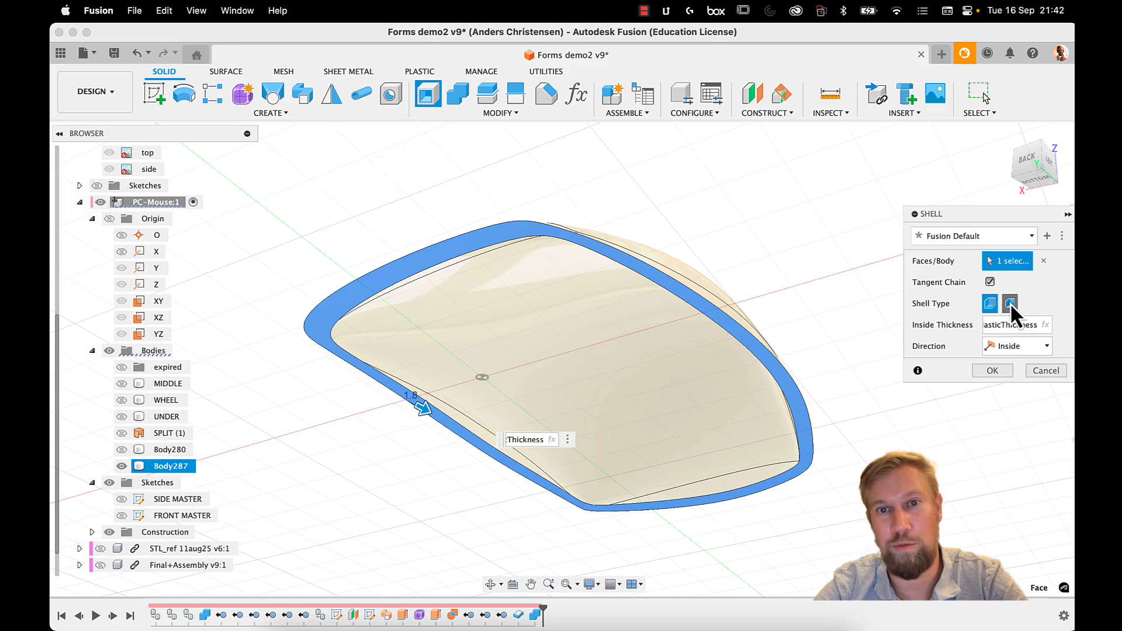
Step: Compare the sharp and rounded shell types on the upper body and complete the shell with the rounded type
{"action": "left_click", "coordinate": [1009, 303]}
{"action": "middle_click_drag", "start_coordinate": [630, 331], "coordinate": [601, 310], "text": "shift"}
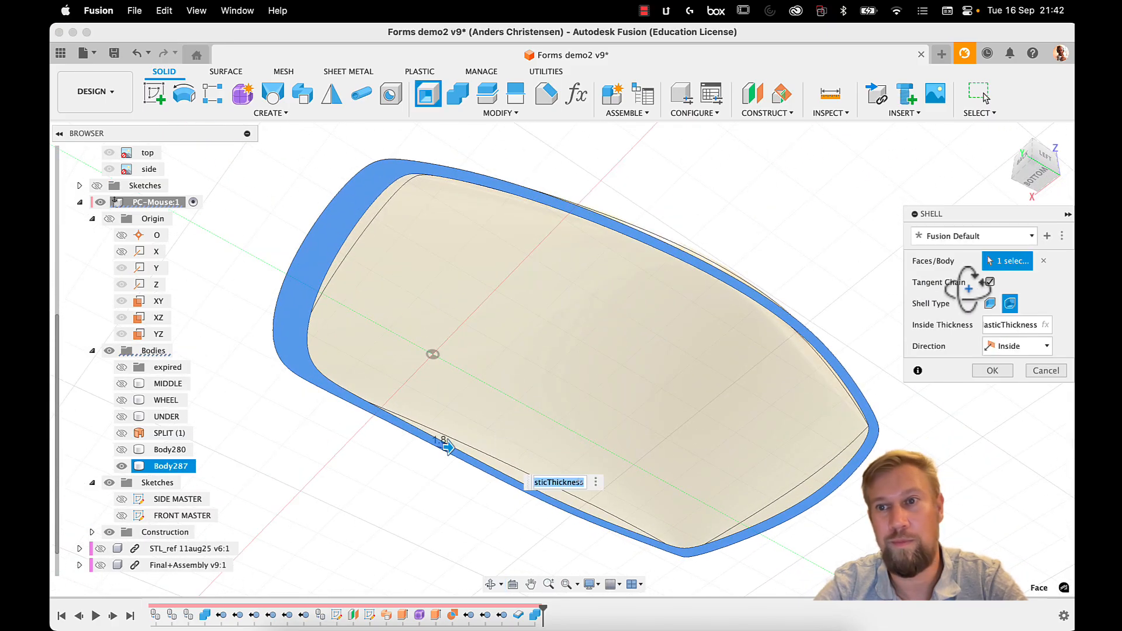
{"action": "left_click", "coordinate": [990, 303]}
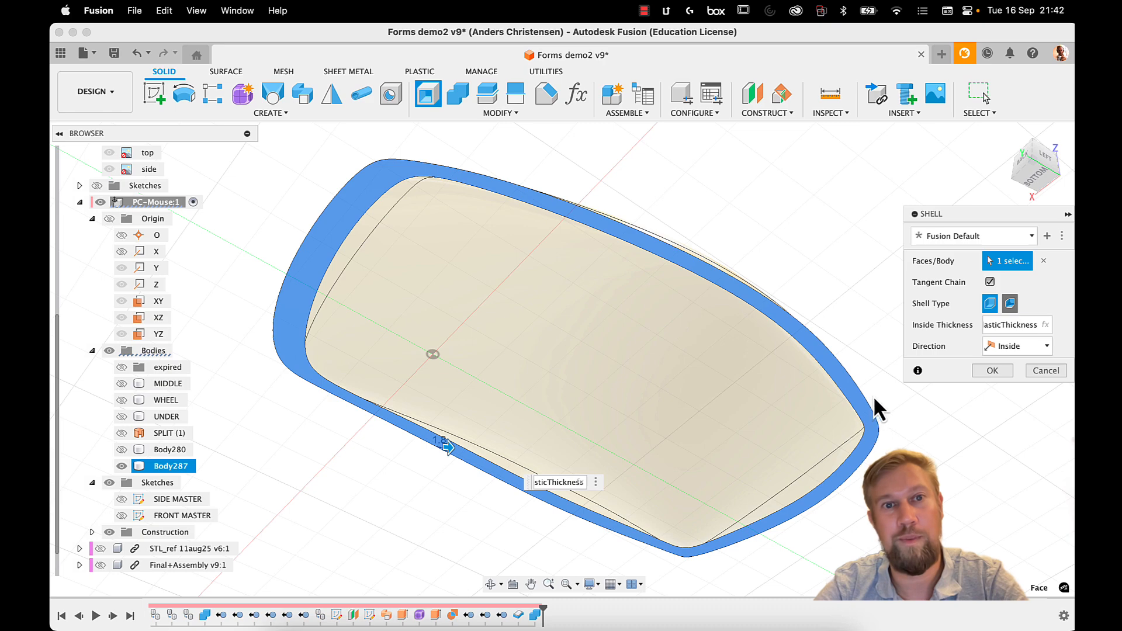
{"action": "left_click", "coordinate": [990, 374]}
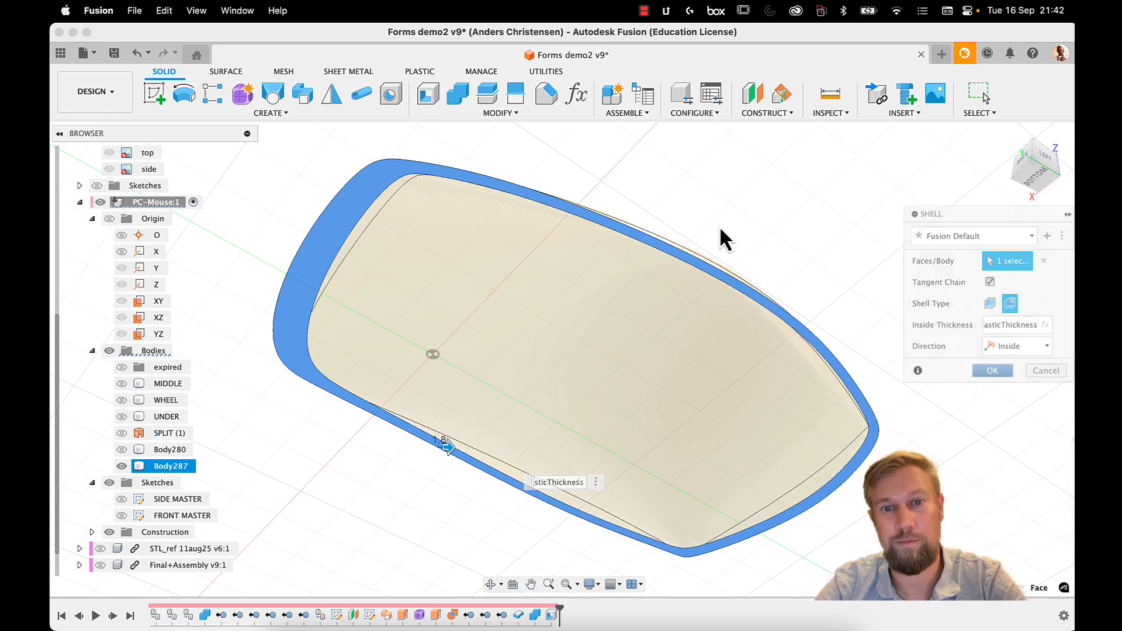
Step: Hide the upper mouse body and show the lower body in its place
{"action": "middle_click_drag", "start_coordinate": [720, 225], "coordinate": [735, 274], "text": "shift"}
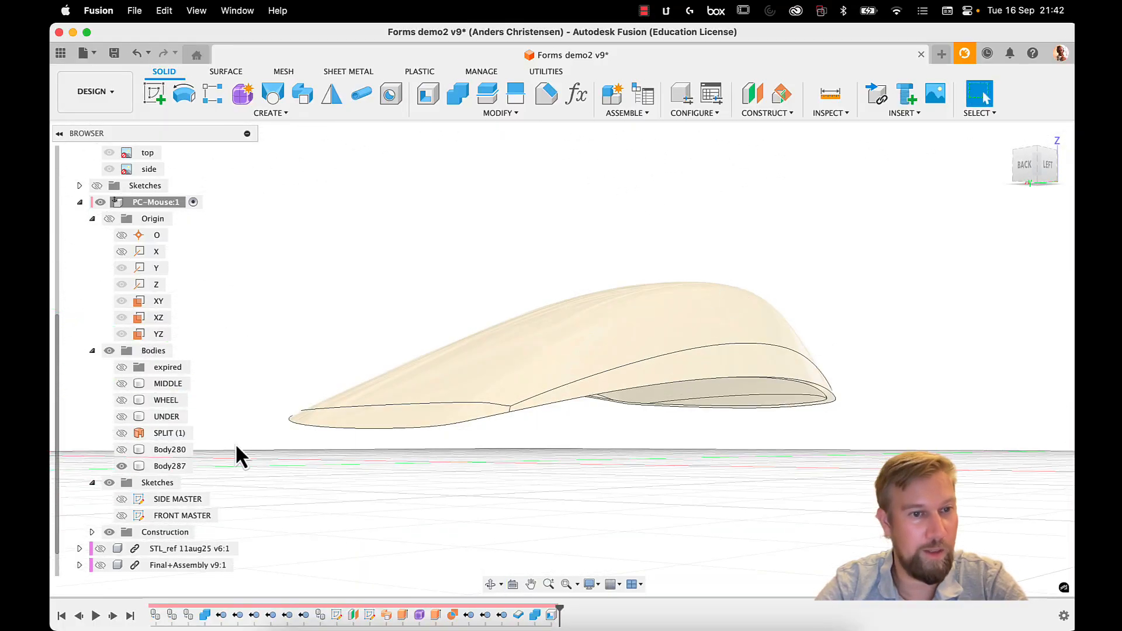
{"action": "left_click", "coordinate": [121, 465]}
{"action": "left_click", "coordinate": [122, 449]}
{"action": "middle_click_drag", "start_coordinate": [647, 376], "coordinate": [650, 389], "text": "shift"}
Step: Shell the lower body from its top face with an inside thickness of PlasticThickness and the rounded shell type
{"action": "left_click", "coordinate": [650, 389]}
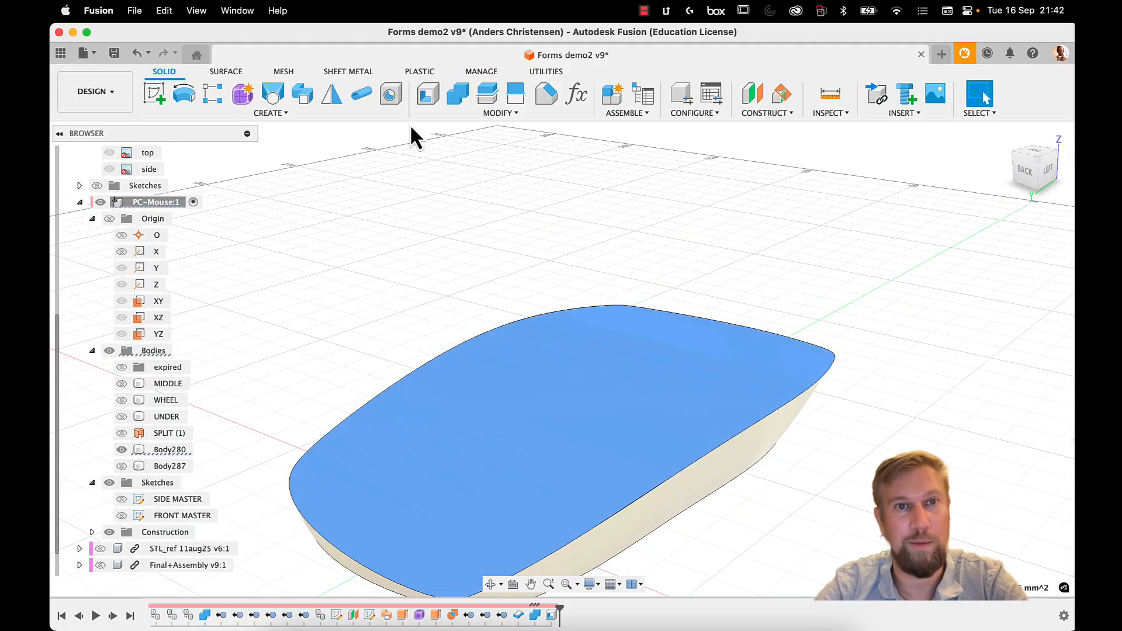
{"action": "left_click", "coordinate": [428, 96]}
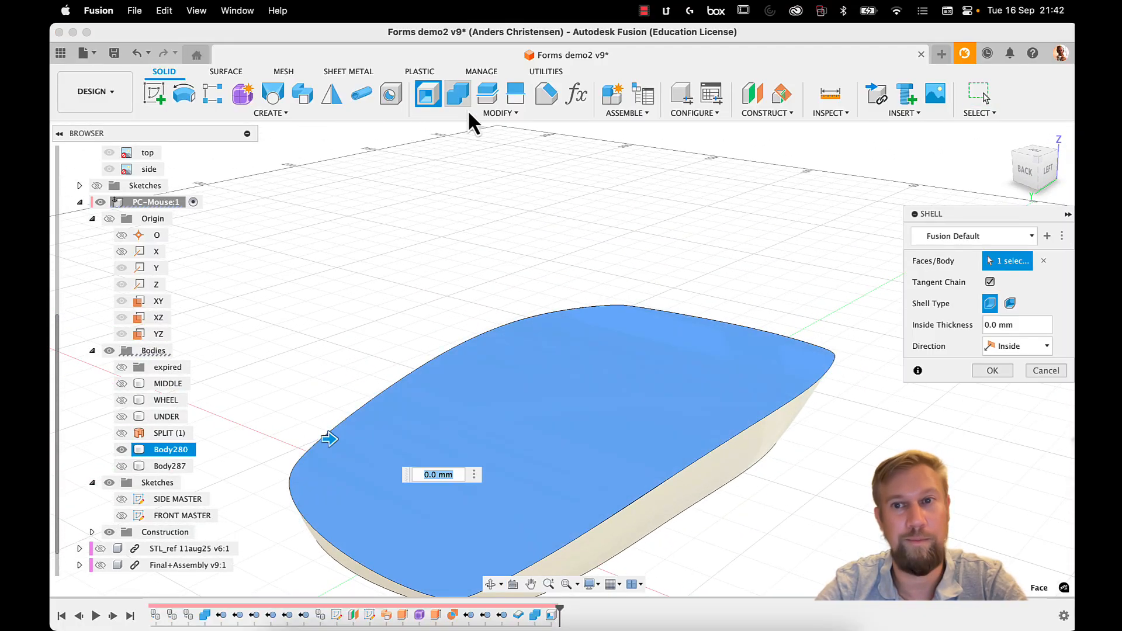
{"action": "double_click", "coordinate": [1014, 328]}
{"action": "type", "text": "PlasticThickness"}
{"action": "key", "text": "Return"}
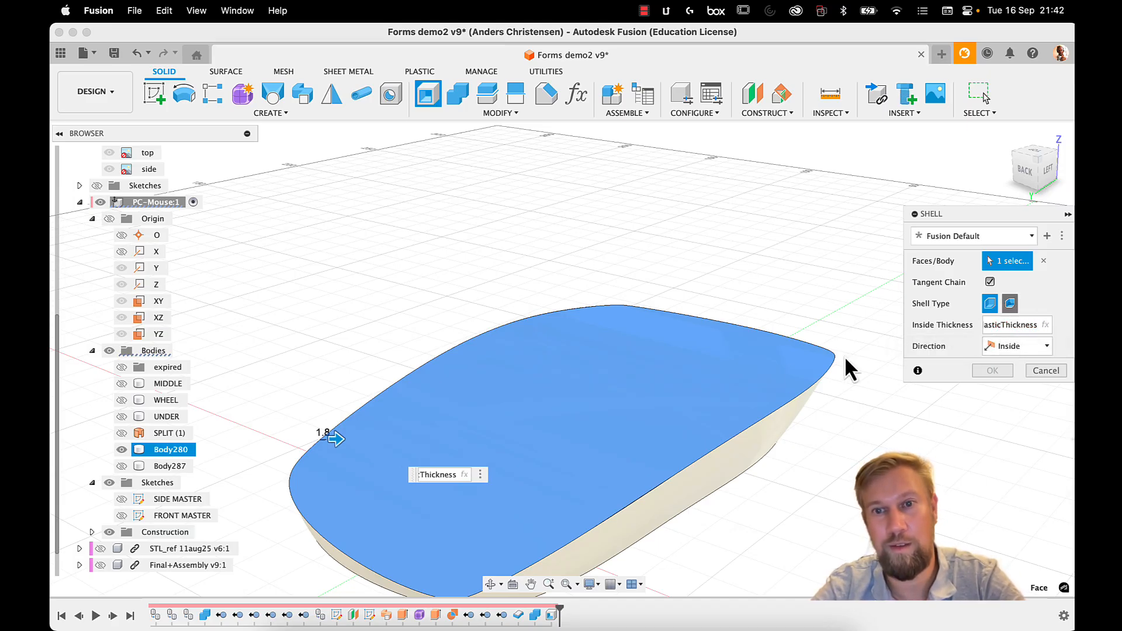
{"action": "middle_click_drag", "start_coordinate": [641, 418], "coordinate": [642, 370]}
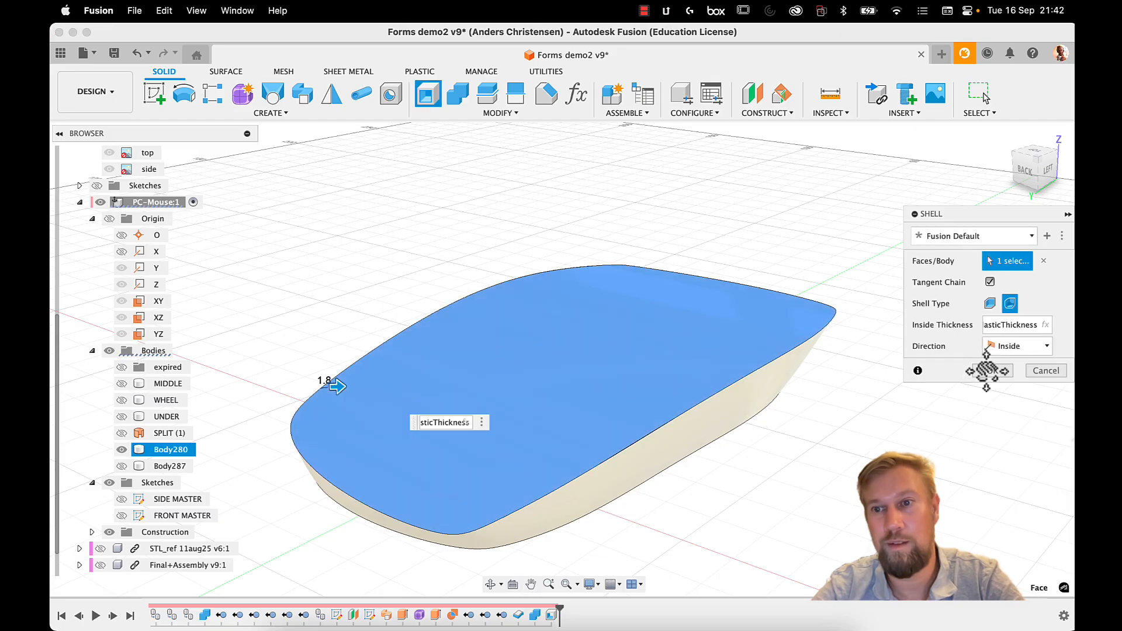
{"action": "key", "text": "Return"}
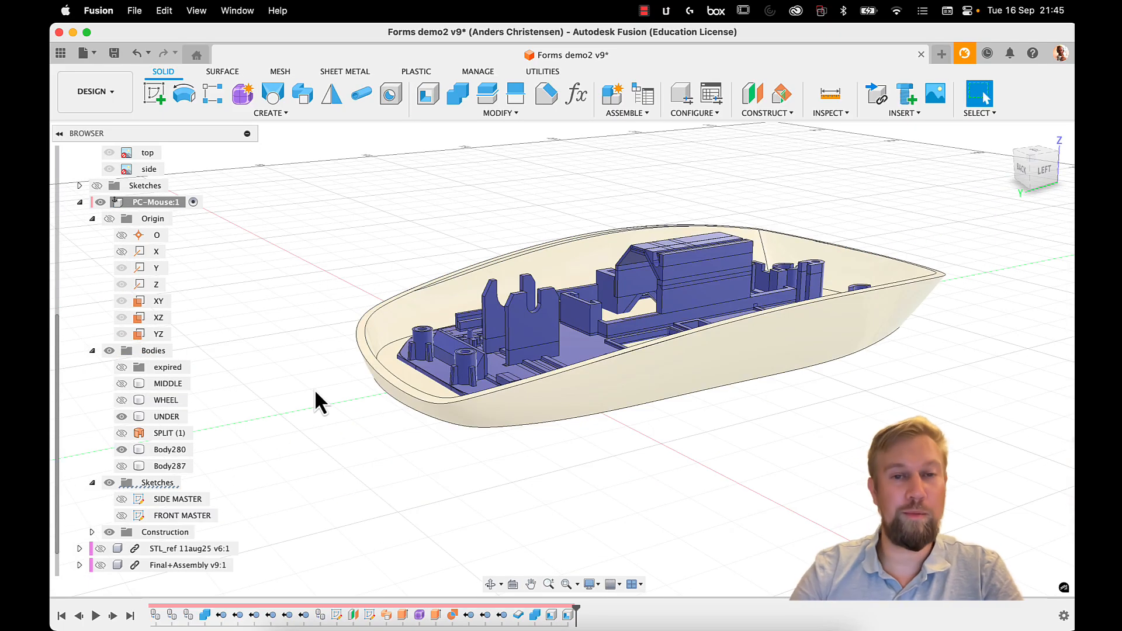
Step: Hide the lower mouse shell and start a sketch on the flat bottom face of the UNDER body
{"action": "middle_click_drag", "start_coordinate": [652, 230], "coordinate": [645, 166], "text": "shift"}
{"action": "left_click", "coordinate": [122, 449]}
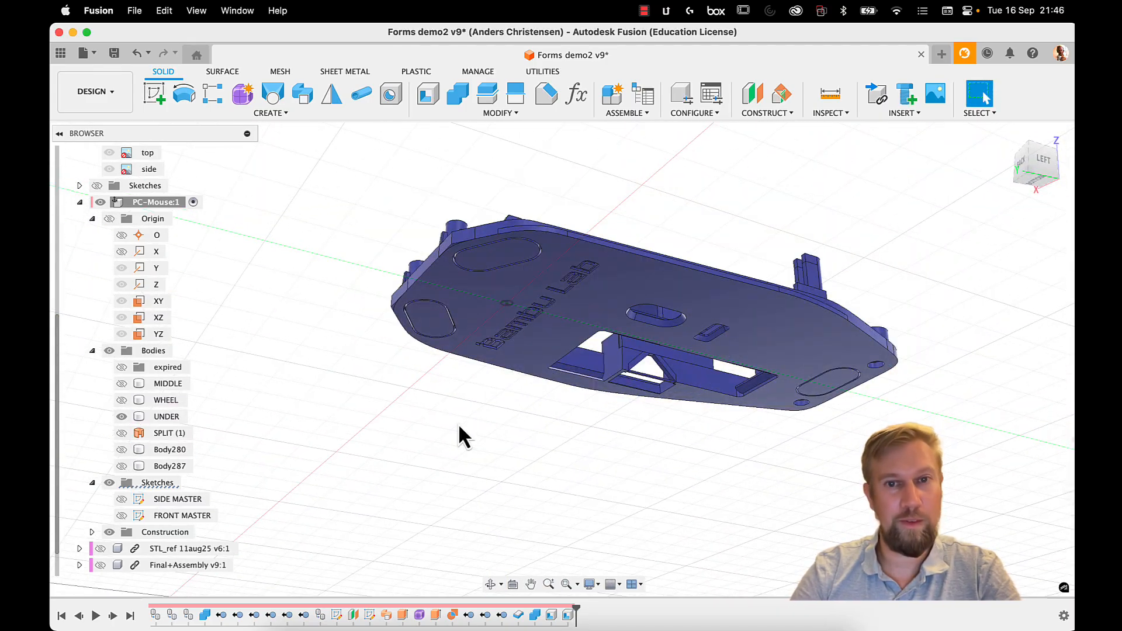
{"action": "left_click", "coordinate": [745, 333]}
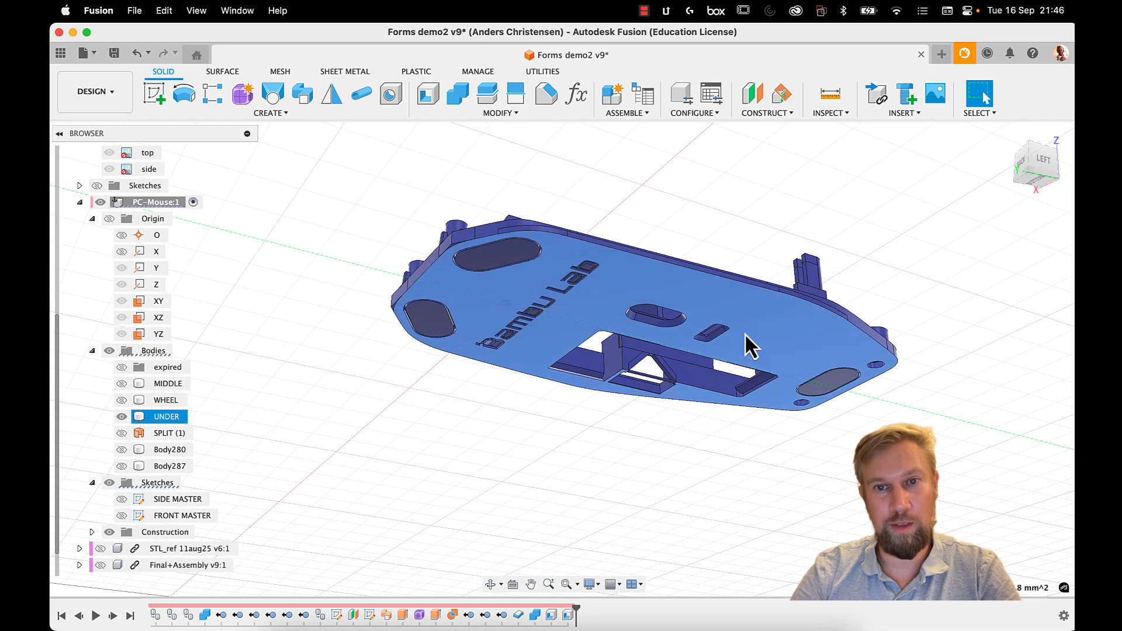
{"action": "middle_click_drag", "start_coordinate": [744, 333], "coordinate": [743, 307], "text": "shift"}
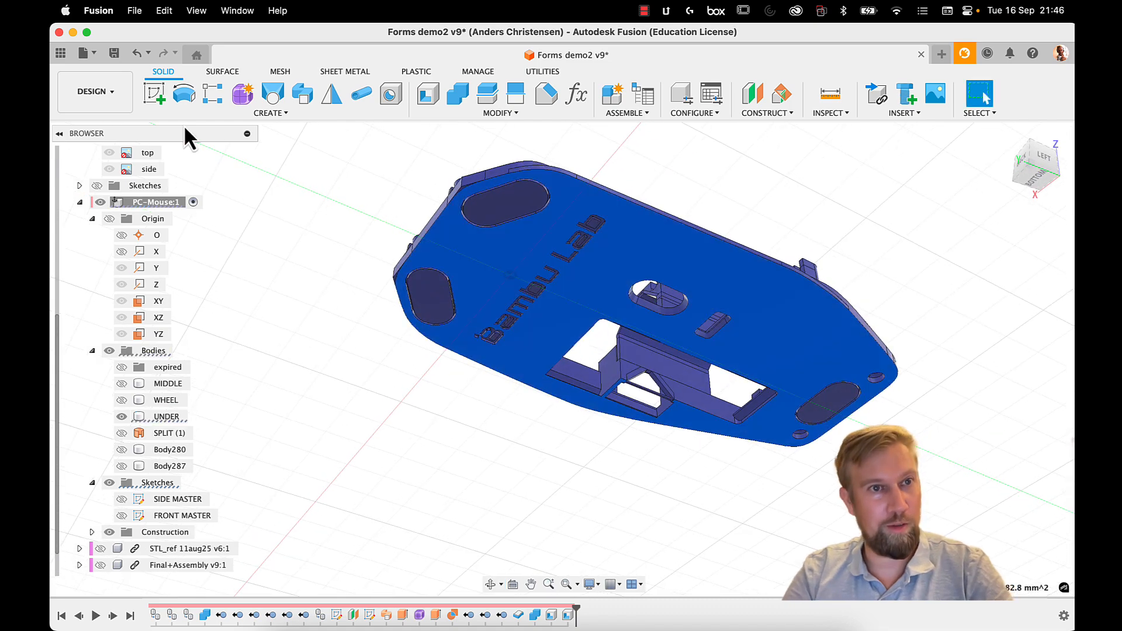
{"action": "left_click", "coordinate": [166, 96]}
{"action": "left_click", "coordinate": [1032, 185]}
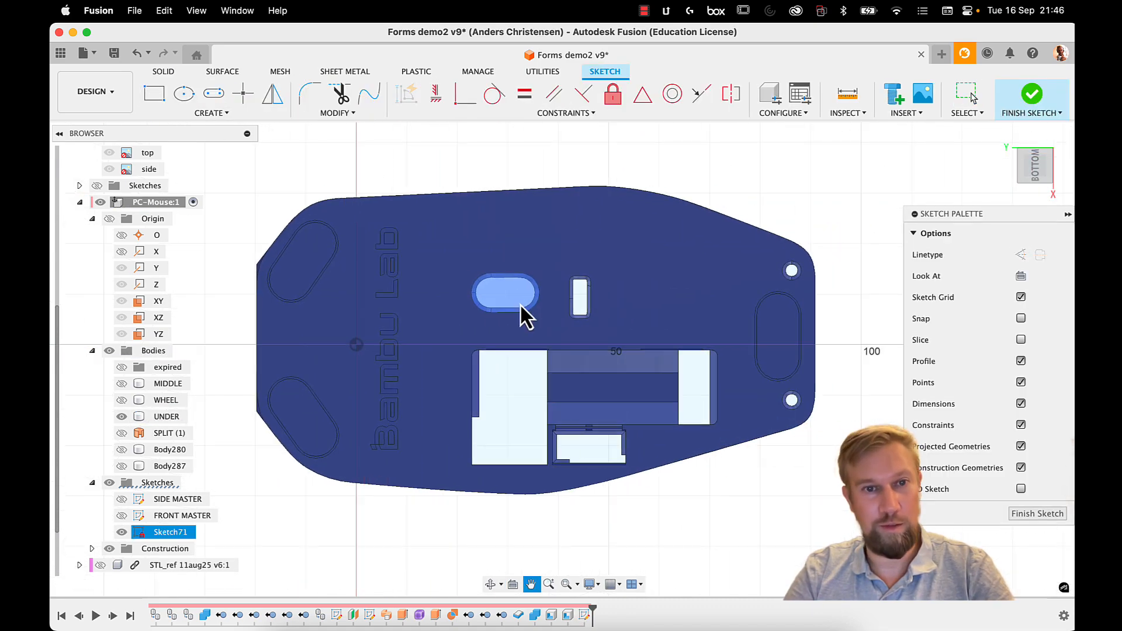
Step: Trace the outline of the UNDER body's bottom face with connected lines, the first about 58 mm along one long side
{"action": "key", "text": "l"}
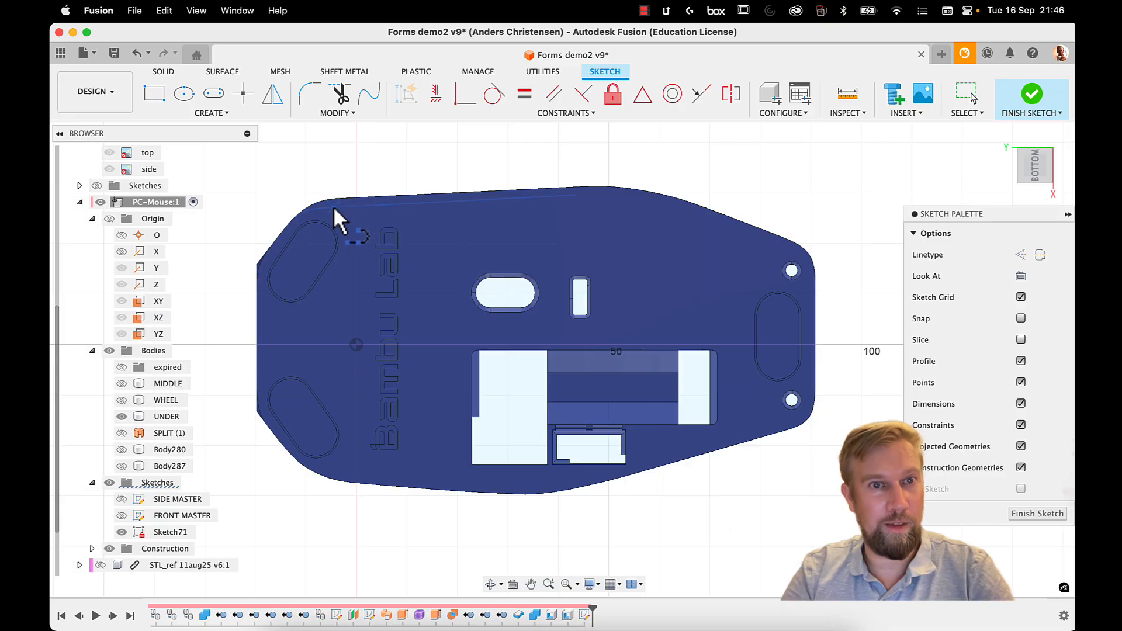
{"action": "left_click", "coordinate": [332, 207]}
{"action": "left_click", "coordinate": [623, 202]}
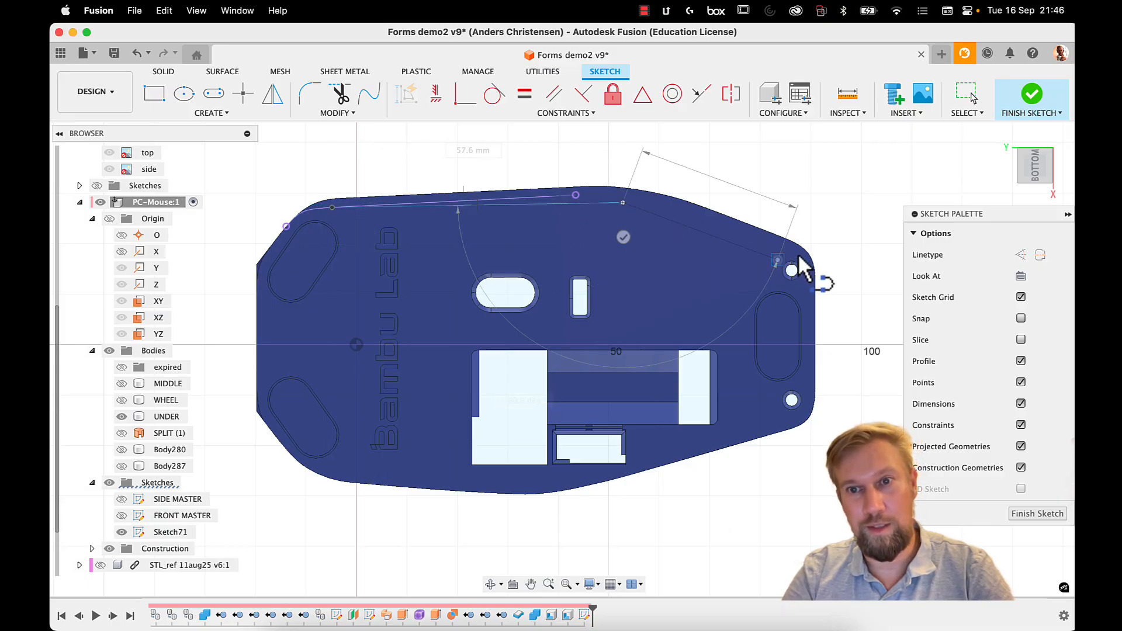
{"action": "scroll", "coordinate": [800, 258], "scroll_direction": "up", "scroll_amount": 3}
{"action": "left_click", "coordinate": [805, 256]}
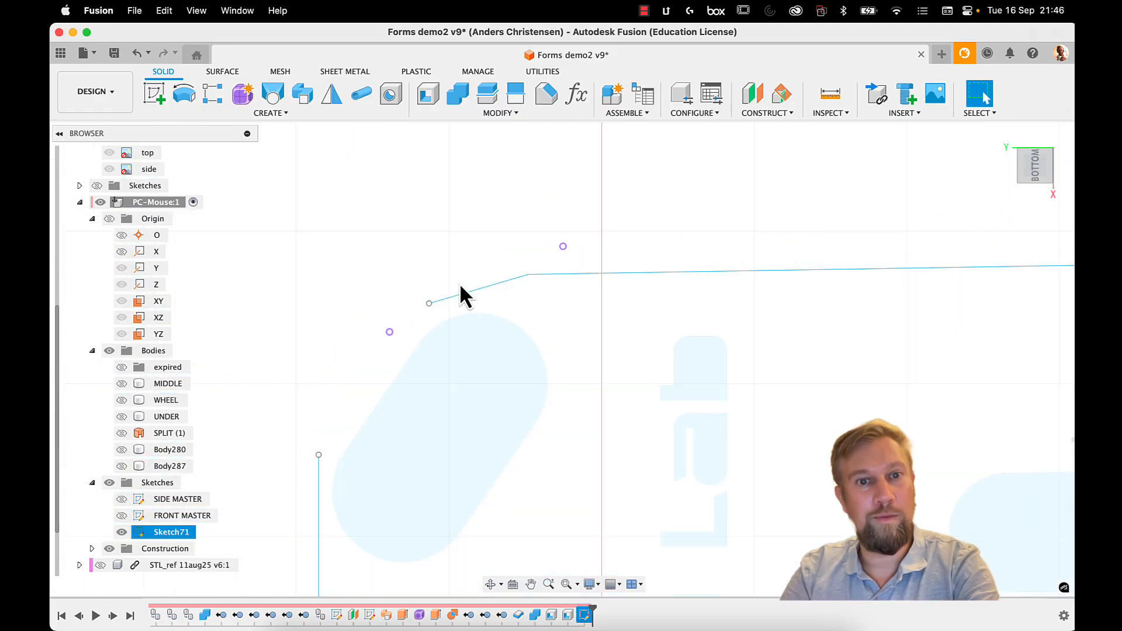
Step: Examine the traced sketch outline for gaps between its line segments, especially around the corner beside the slanted foot pad
{"action": "scroll", "coordinate": [461, 286], "scroll_direction": "down", "scroll_amount": 5}
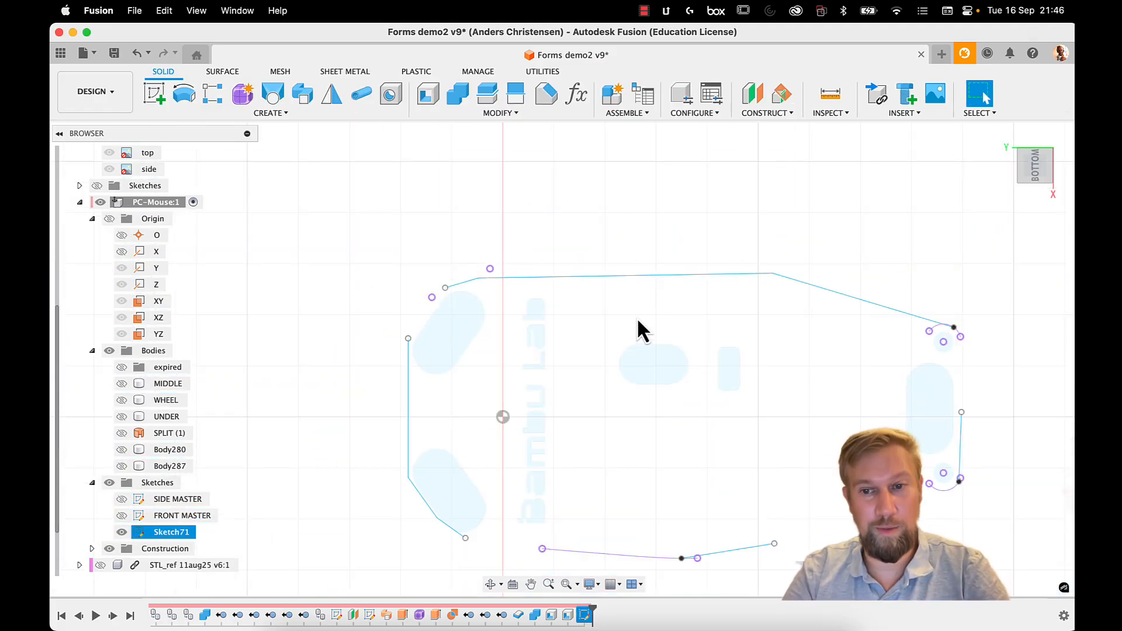
{"action": "middle_click_drag", "start_coordinate": [637, 319], "coordinate": [589, 247]}
{"action": "scroll", "coordinate": [585, 241], "scroll_direction": "up", "scroll_amount": 1}
{"action": "scroll", "coordinate": [585, 241], "scroll_direction": "down", "scroll_amount": 2}
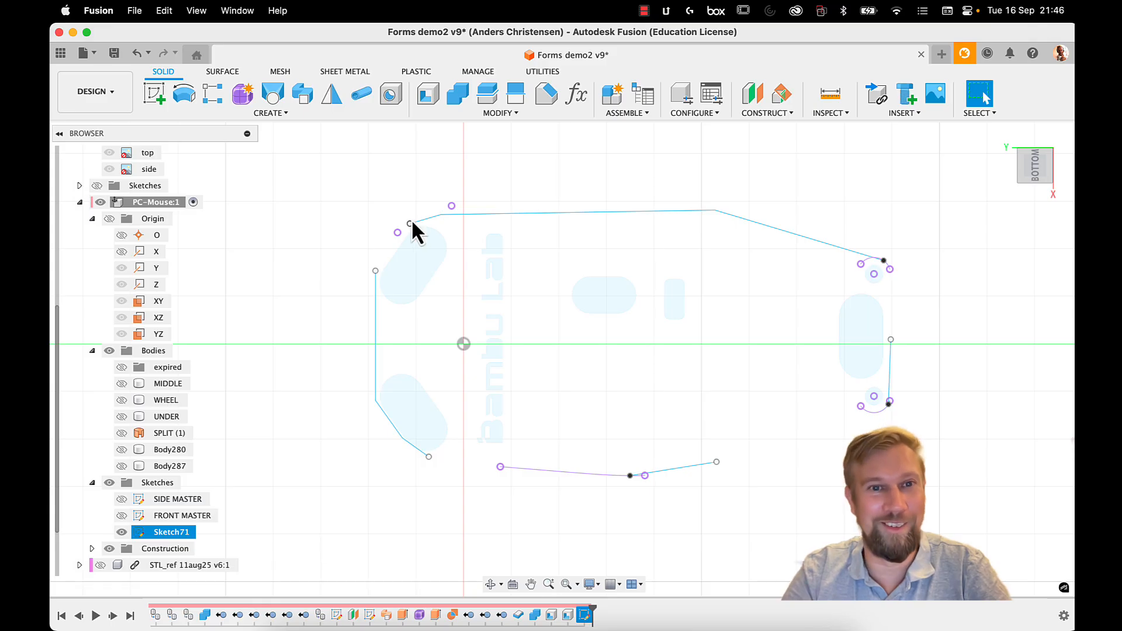
{"action": "scroll", "coordinate": [426, 217], "scroll_direction": "down", "scroll_amount": 1}
{"action": "scroll", "coordinate": [427, 218], "scroll_direction": "up", "scroll_amount": 3}
{"action": "scroll", "coordinate": [425, 216], "scroll_direction": "down", "scroll_amount": 3}
{"action": "scroll", "coordinate": [413, 223], "scroll_direction": "up", "scroll_amount": 3}
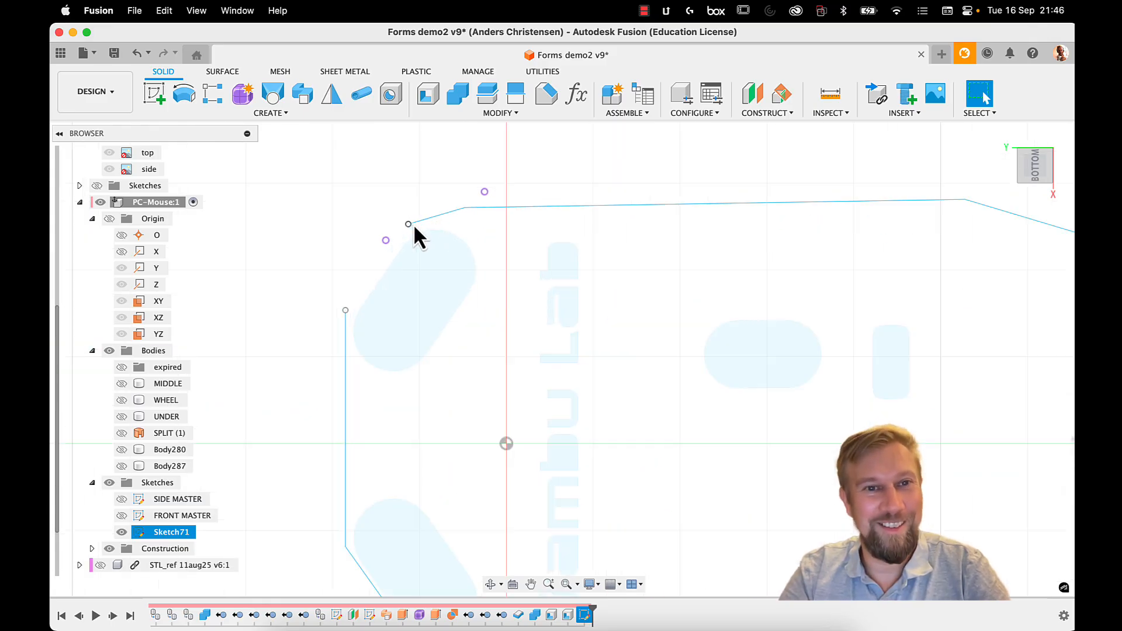
Step: Bridge the gaps in the outline around the two slanted foot pads with line segments between the open endpoints
{"action": "key", "text": "l"}
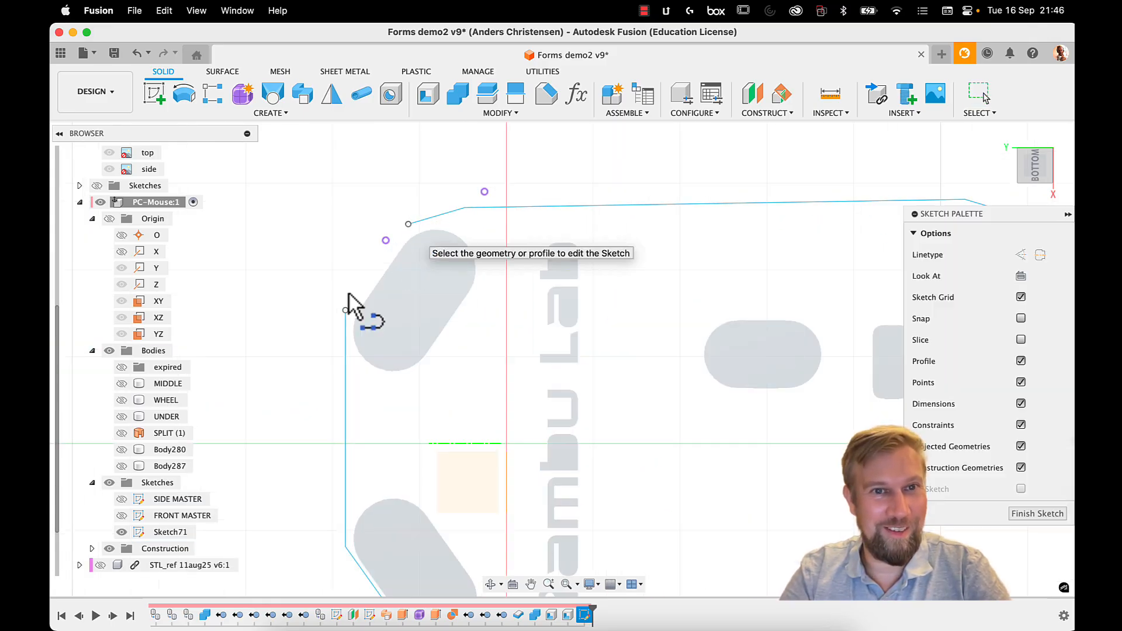
{"action": "left_click", "coordinate": [346, 310]}
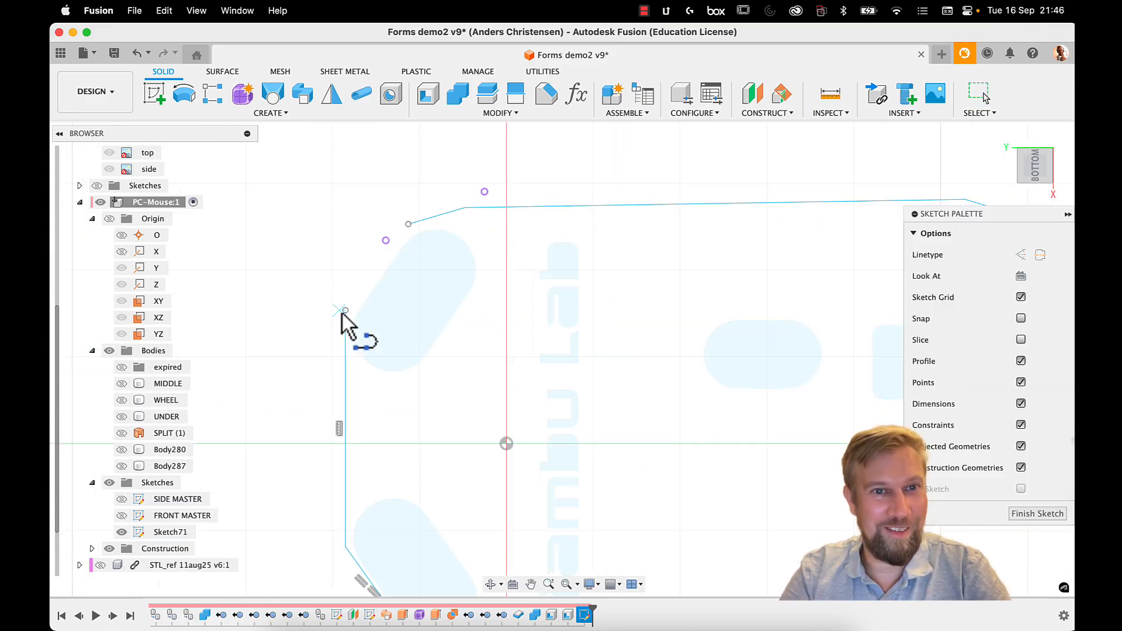
{"action": "left_click", "coordinate": [409, 227]}
{"action": "middle_click_drag", "start_coordinate": [561, 369], "coordinate": [503, 211]}
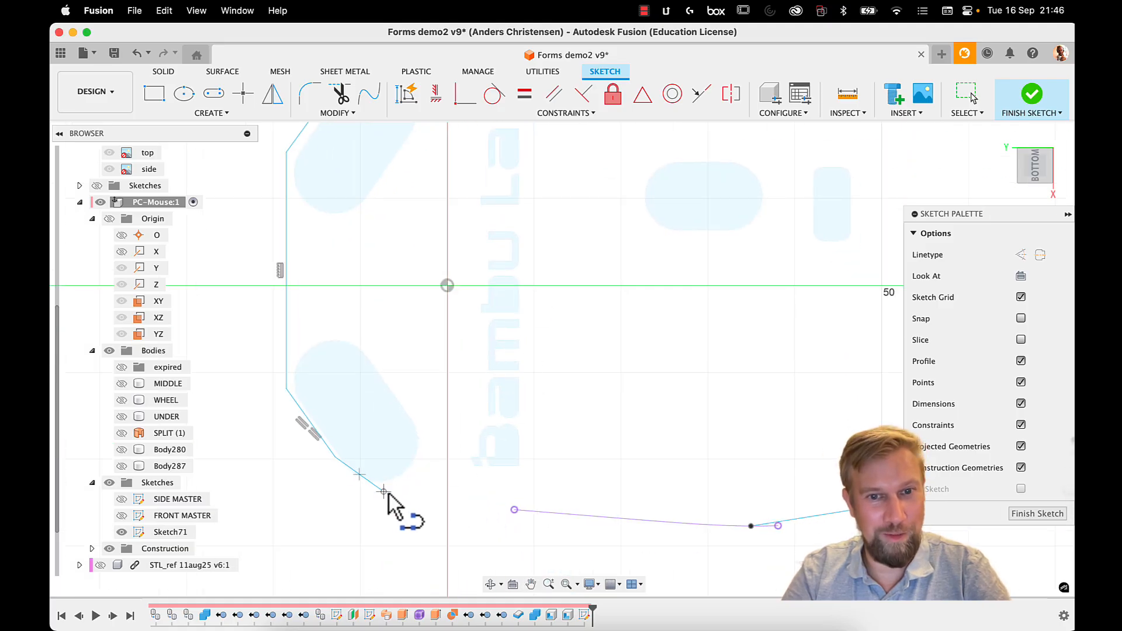
{"action": "left_click", "coordinate": [514, 509]}
Step: Draw a line about 38 mm long along the tapering side, joining the open outline endpoint to the rounded corner
{"action": "mouse_move", "coordinate": [770, 507]}
{"action": "middle_mouse_down"}
{"action": "mouse_move", "coordinate": [671, 468]}
{"action": "mouse_move", "coordinate": [571, 466]}
{"action": "mouse_move", "coordinate": [619, 473]}
{"action": "middle_mouse_up"}
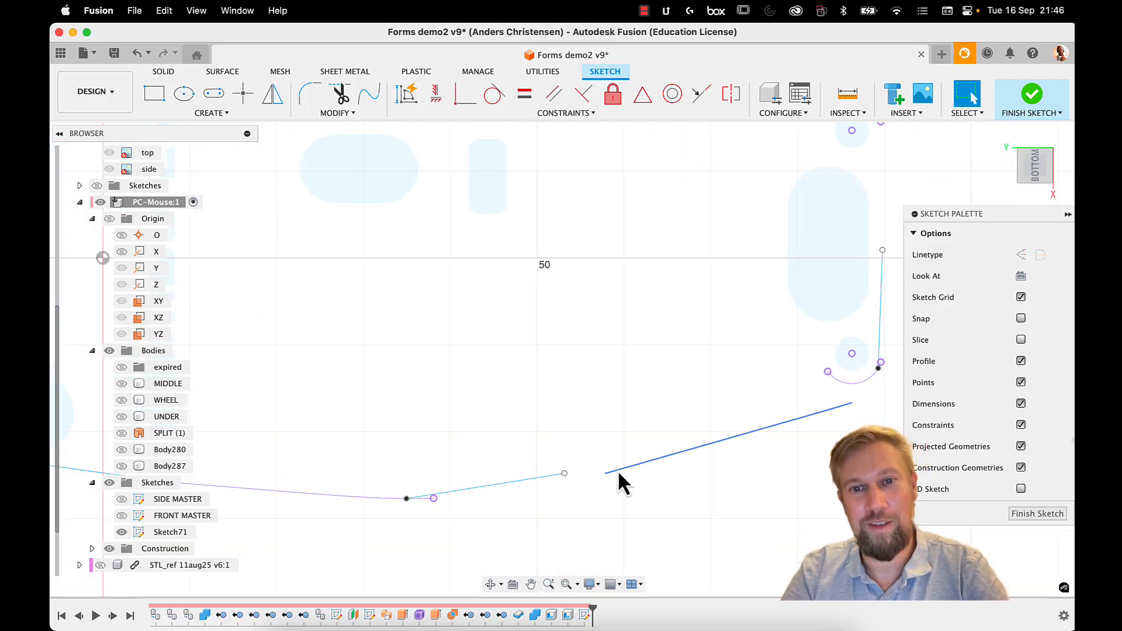
{"action": "left_click", "coordinate": [564, 474]}
{"action": "middle_click_drag", "start_coordinate": [879, 374], "coordinate": [729, 443]}
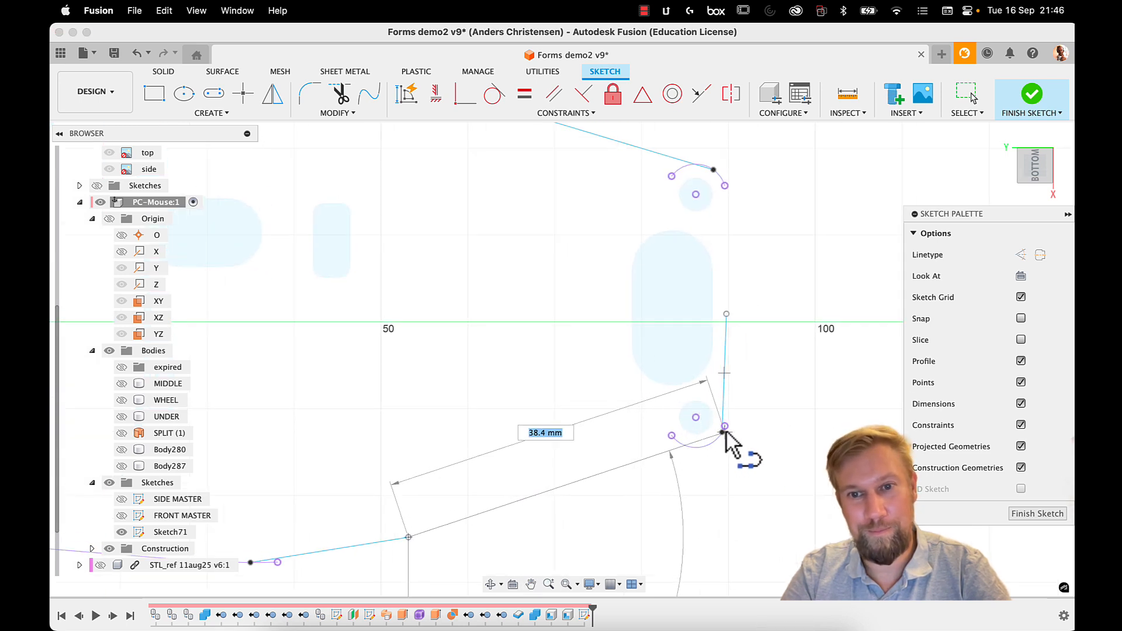
{"action": "left_click", "coordinate": [724, 432]}
{"action": "key", "text": "Escape"}
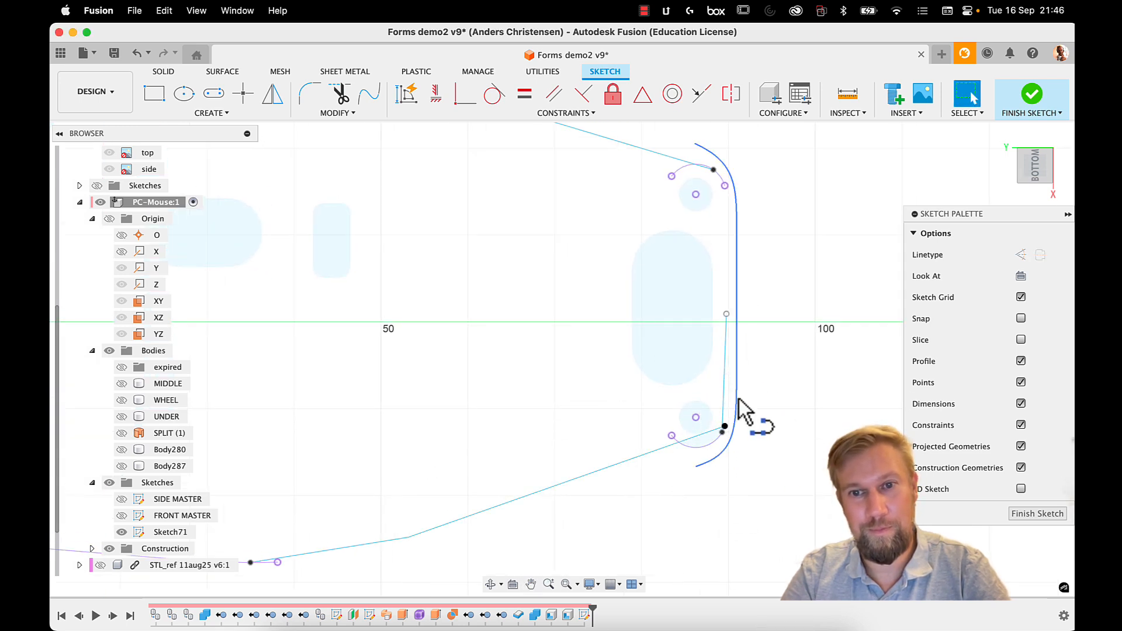
Step: Close the outline at the narrow end with a line about 16.7 mm long up to the opposite corner
{"action": "left_click", "coordinate": [726, 315]}
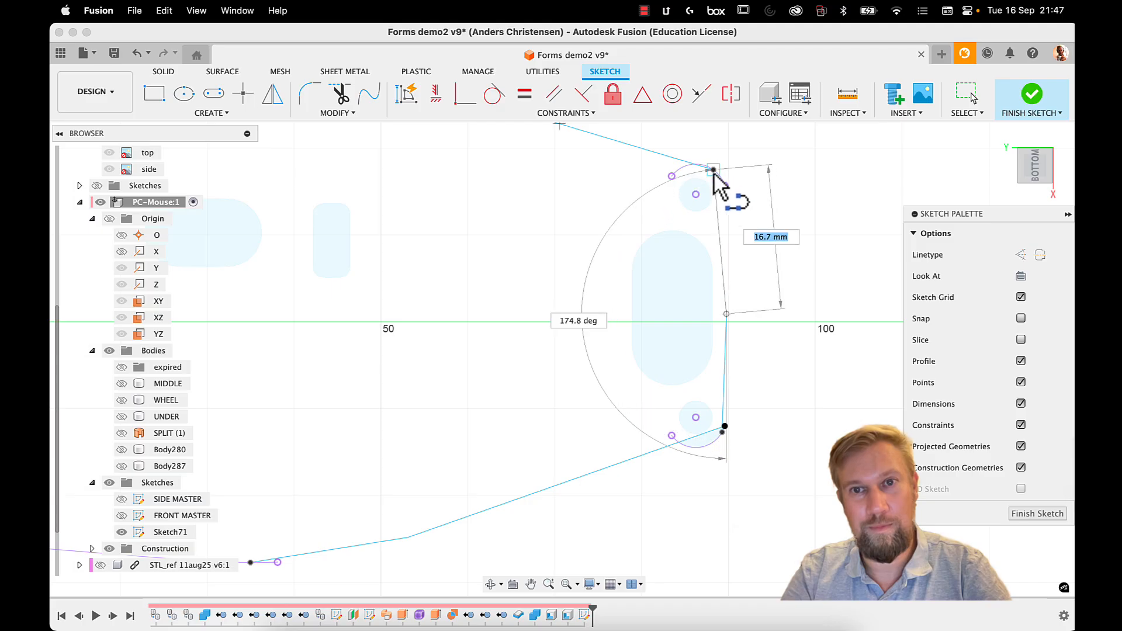
{"action": "left_click", "coordinate": [714, 170]}
{"action": "scroll", "coordinate": [734, 226], "scroll_direction": "down", "scroll_amount": 5}
{"action": "key", "text": "Escape"}
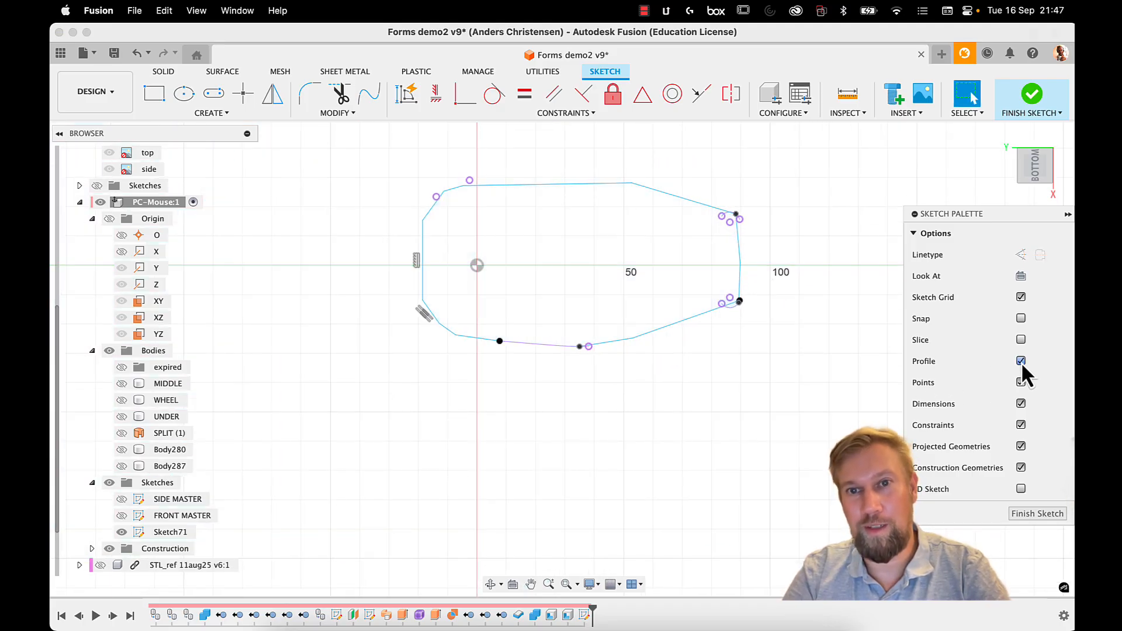
{"action": "scroll", "coordinate": [644, 250], "scroll_direction": "up", "scroll_amount": 3}
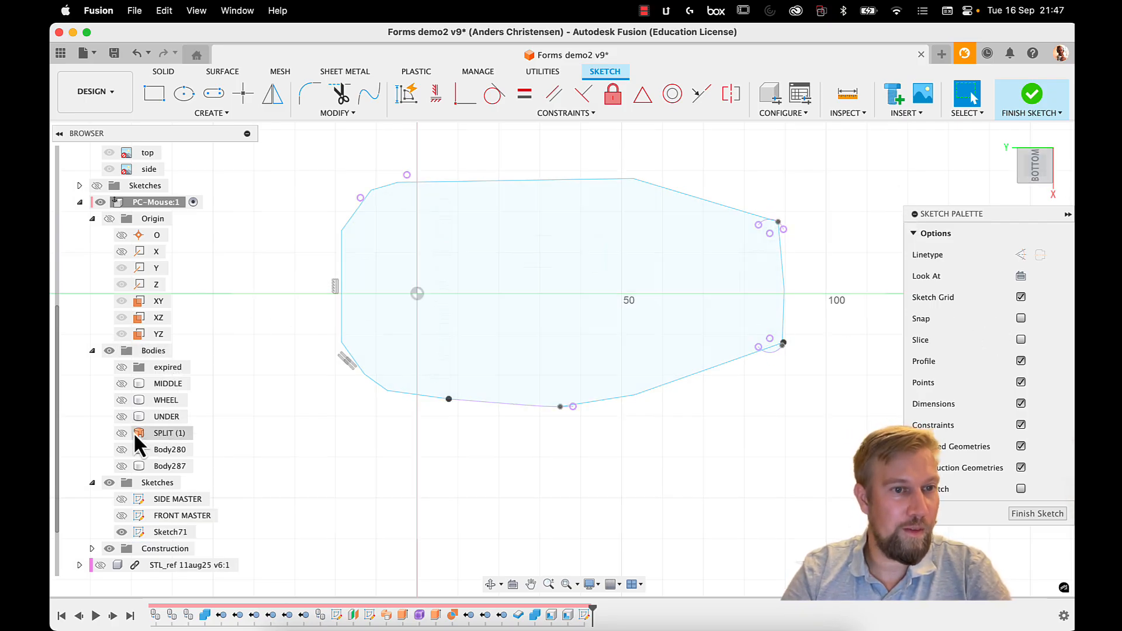
Step: Compare the closed outline with the bottom of the UNDER body by showing and hiding that body
{"action": "left_click", "coordinate": [124, 417]}
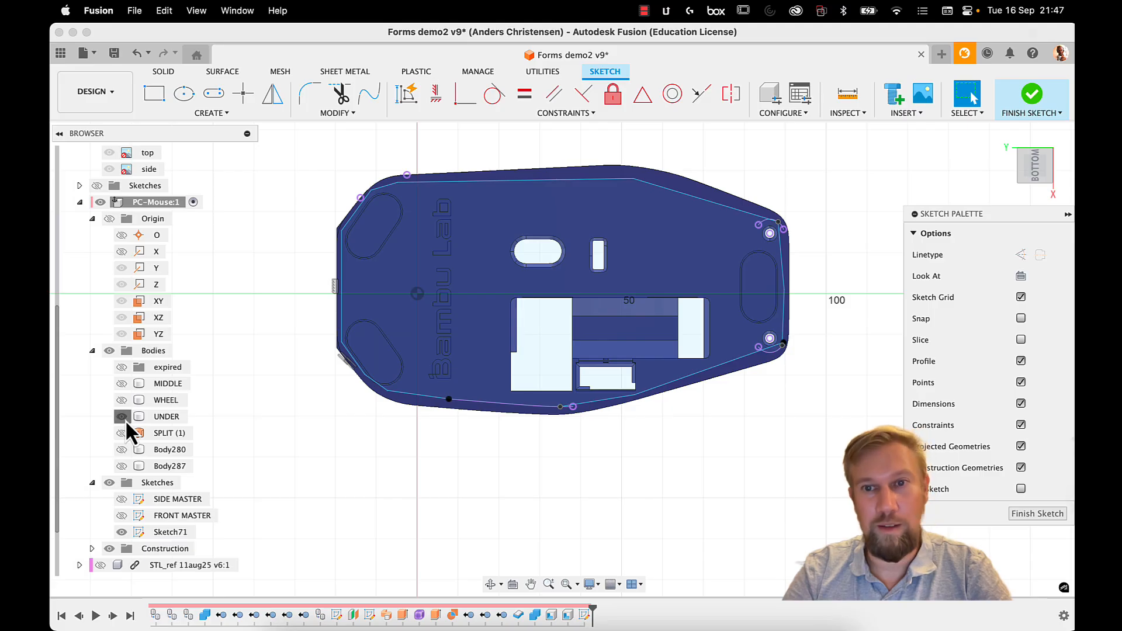
{"action": "left_click", "coordinate": [125, 420]}
{"action": "mouse_move", "coordinate": [709, 221]}
{"action": "middle_mouse_down", "text": "shift"}
{"action": "mouse_move", "coordinate": [744, 366]}
{"action": "mouse_move", "coordinate": [738, 386]}
{"action": "middle_mouse_up", "text": "shift"}
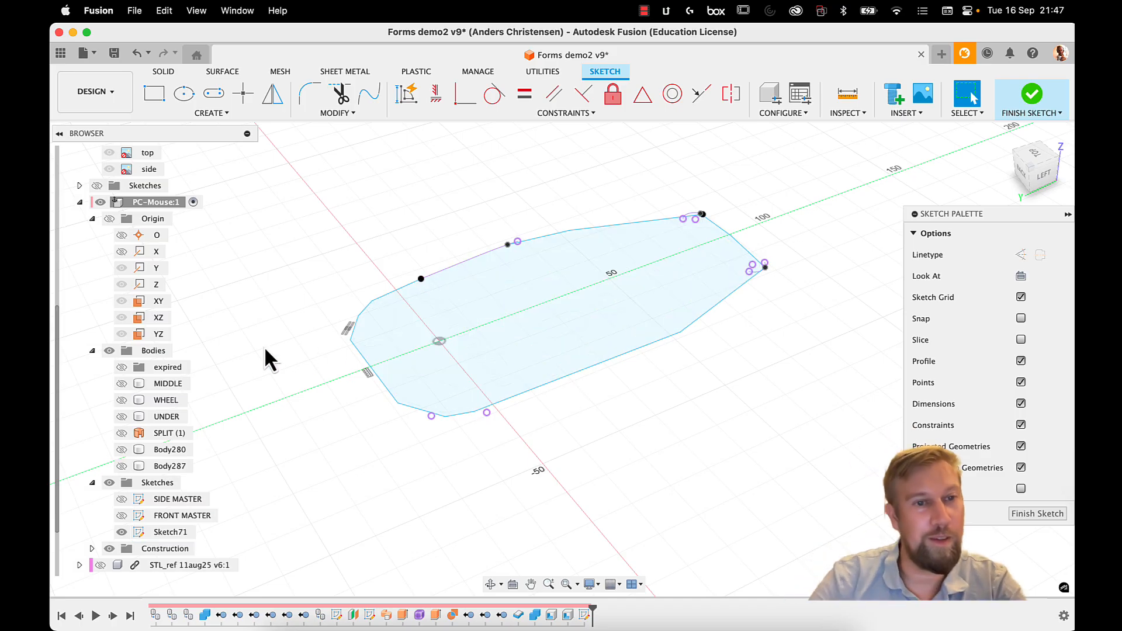
{"action": "left_click", "coordinate": [121, 416]}
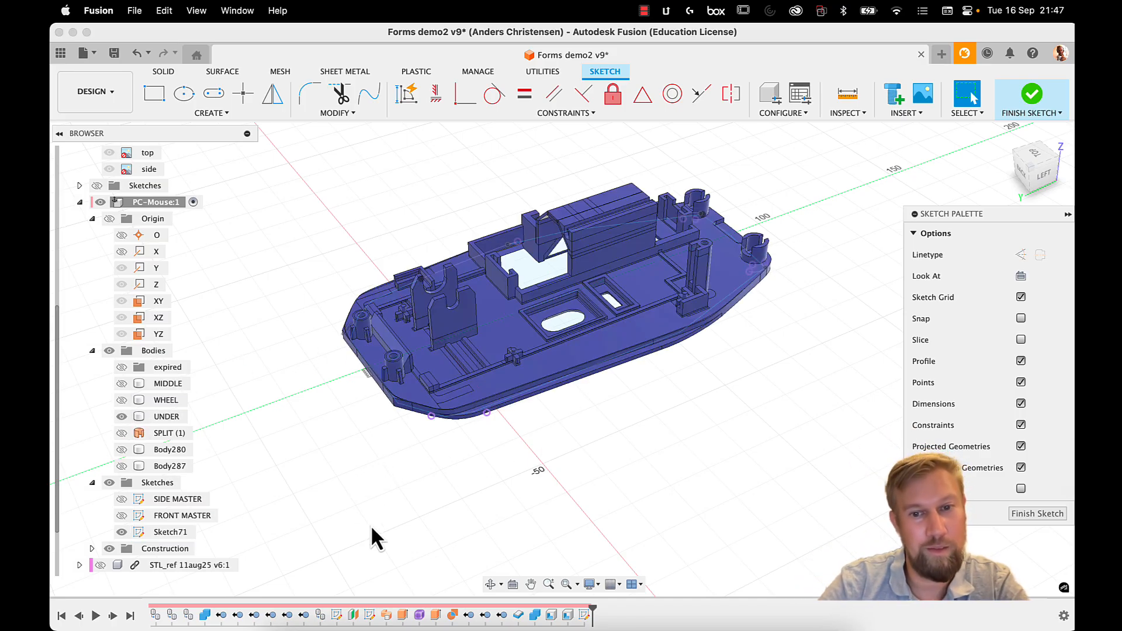
{"action": "left_click", "coordinate": [584, 615]}
{"action": "key", "text": "e"}
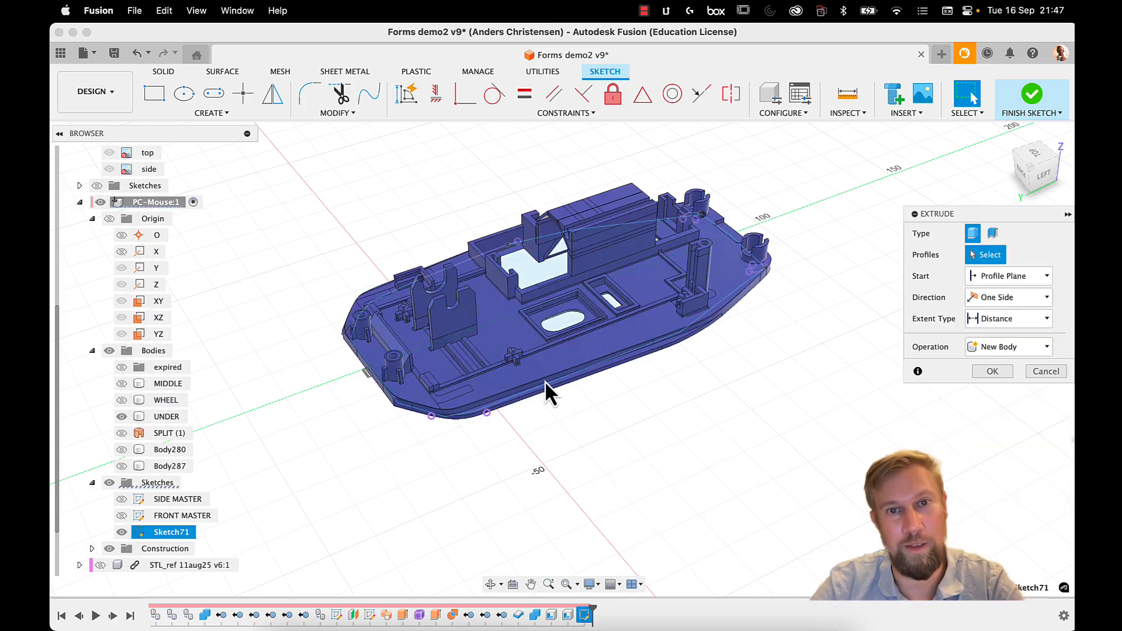
{"action": "left_click", "coordinate": [506, 325]}
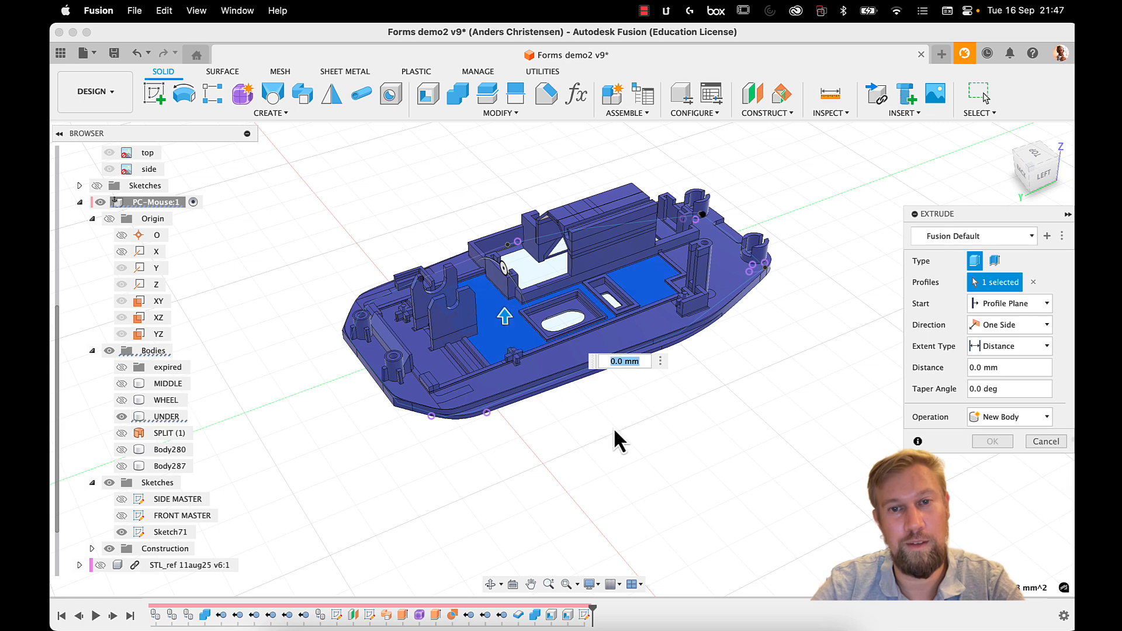
{"action": "key", "text": "Escape"}
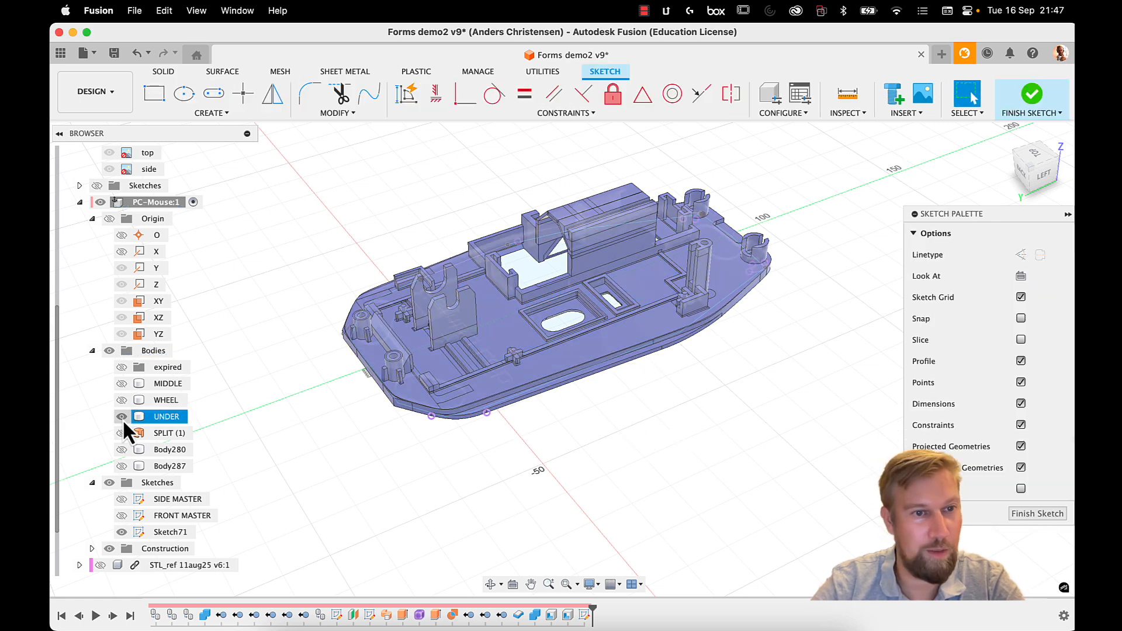
{"action": "left_click", "coordinate": [121, 417]}
Step: Show the lower mouse shell, Body280, while keeping Body287 hidden
{"action": "left_click", "coordinate": [123, 465]}
{"action": "left_click", "coordinate": [124, 465]}
{"action": "left_click", "coordinate": [121, 449]}
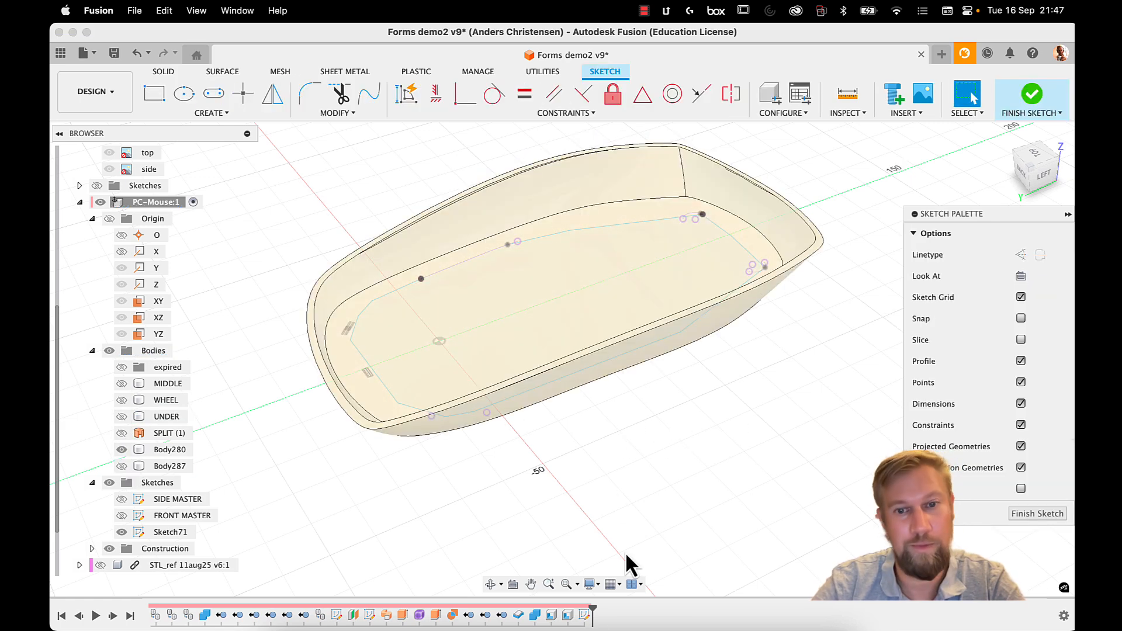
{"action": "key", "text": "e"}
{"action": "left_click", "coordinate": [518, 276]}
{"action": "key", "text": "Escape"}
{"action": "middle_click_drag", "start_coordinate": [518, 273], "coordinate": [653, 258], "text": "shift"}
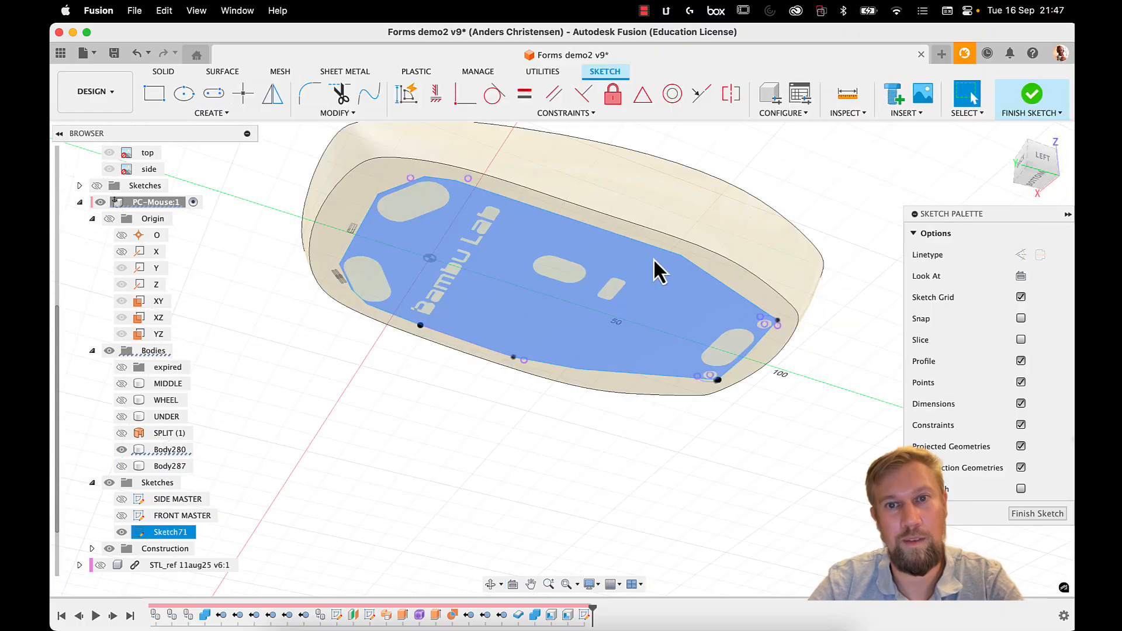
{"action": "key", "text": "e"}
{"action": "left_click", "coordinate": [620, 284]}
{"action": "key", "text": "Escape"}
{"action": "scroll", "coordinate": [716, 465], "scroll_direction": "down", "scroll_amount": 3}
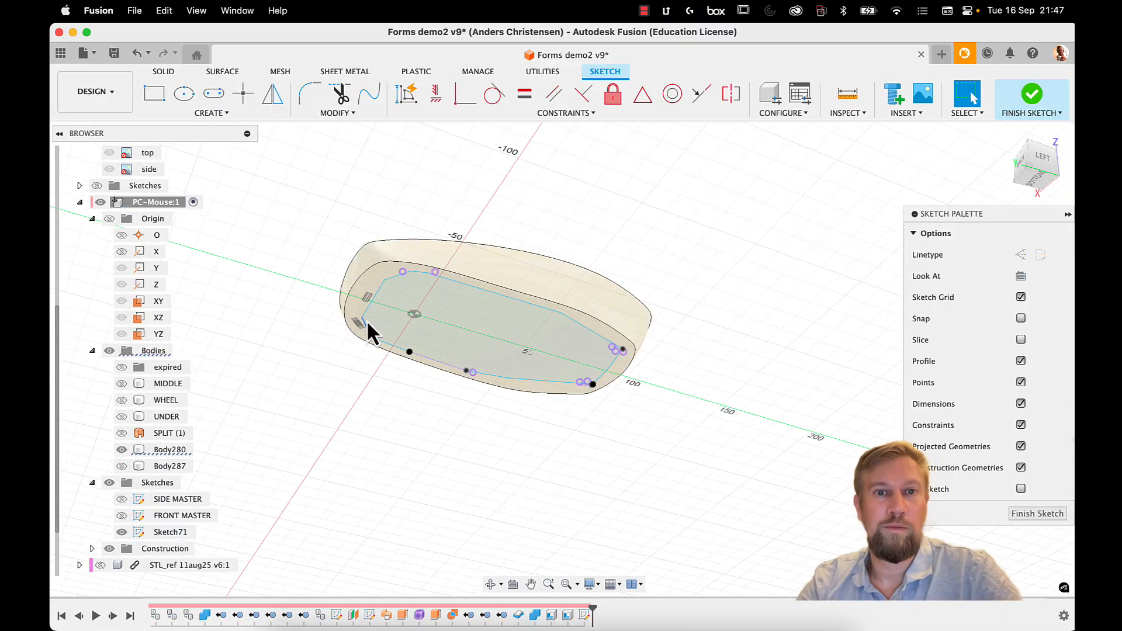
Step: Extrude all the profile regions inside the outline upward to cut an opening through the lower shell's floor
{"action": "left_click_drag", "start_coordinate": [319, 225], "coordinate": [726, 474]}
{"action": "key", "text": "e"}
{"action": "left_click_drag", "start_coordinate": [595, 394], "coordinate": [593, 319]}
{"action": "middle_click_drag", "start_coordinate": [593, 319], "coordinate": [1042, 438], "text": "shift"}
{"action": "left_click", "coordinate": [993, 463]}
Step: Show the UNDER body and join it with the lower shell Body280 using Combine, without keeping the tools
{"action": "scroll", "coordinate": [449, 304], "scroll_direction": "up", "scroll_amount": 3}
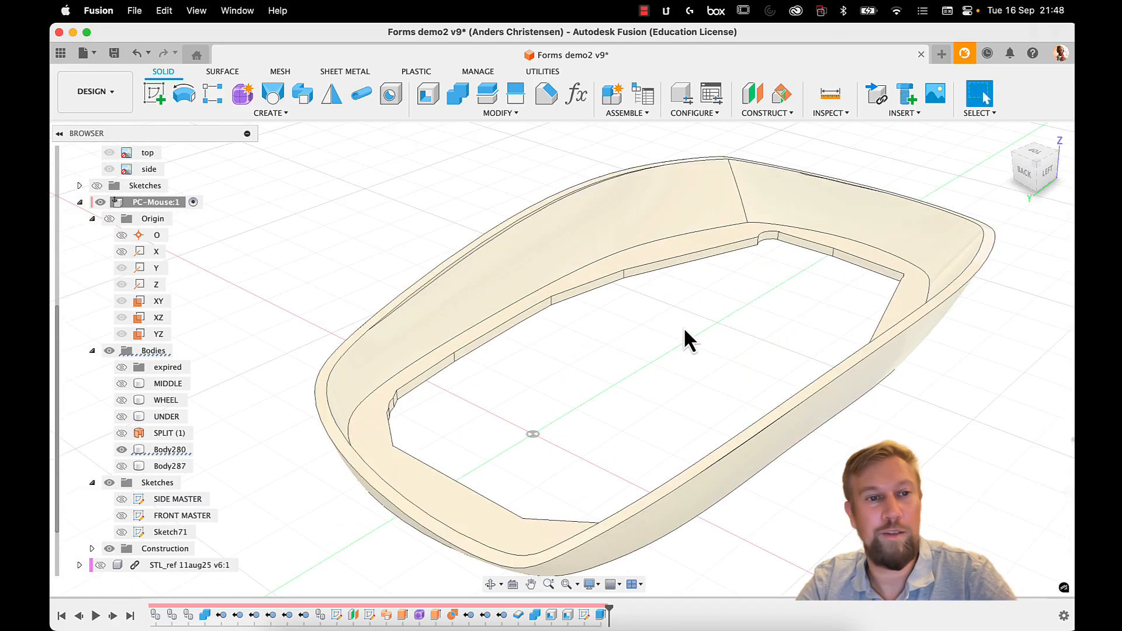
{"action": "middle_click_drag", "start_coordinate": [682, 327], "coordinate": [582, 357], "text": "shift"}
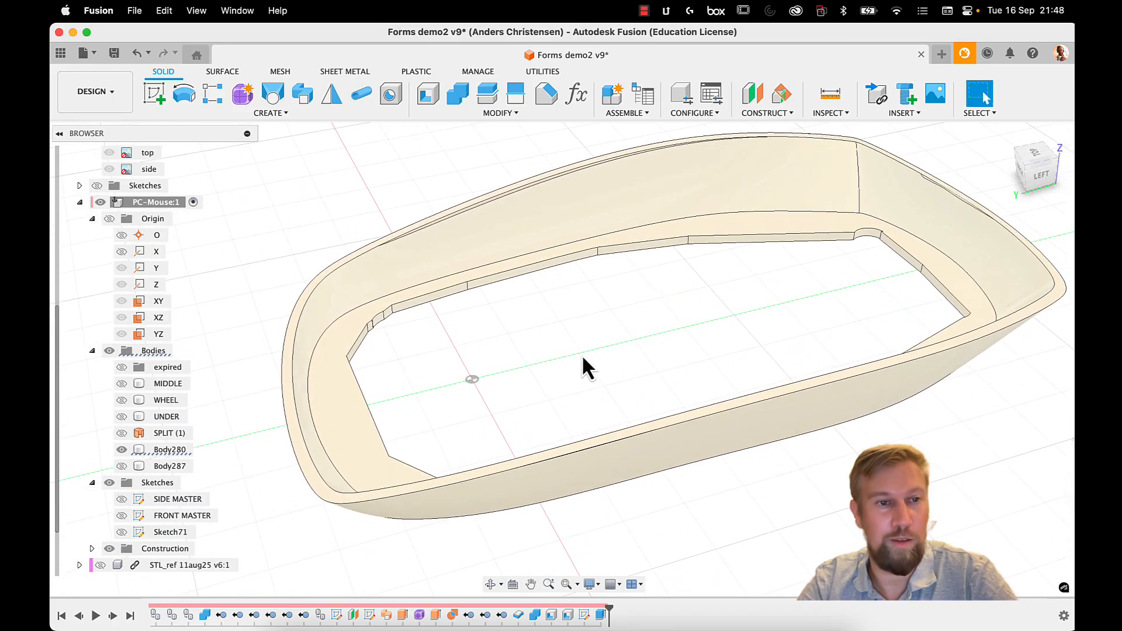
{"action": "left_click", "coordinate": [122, 417]}
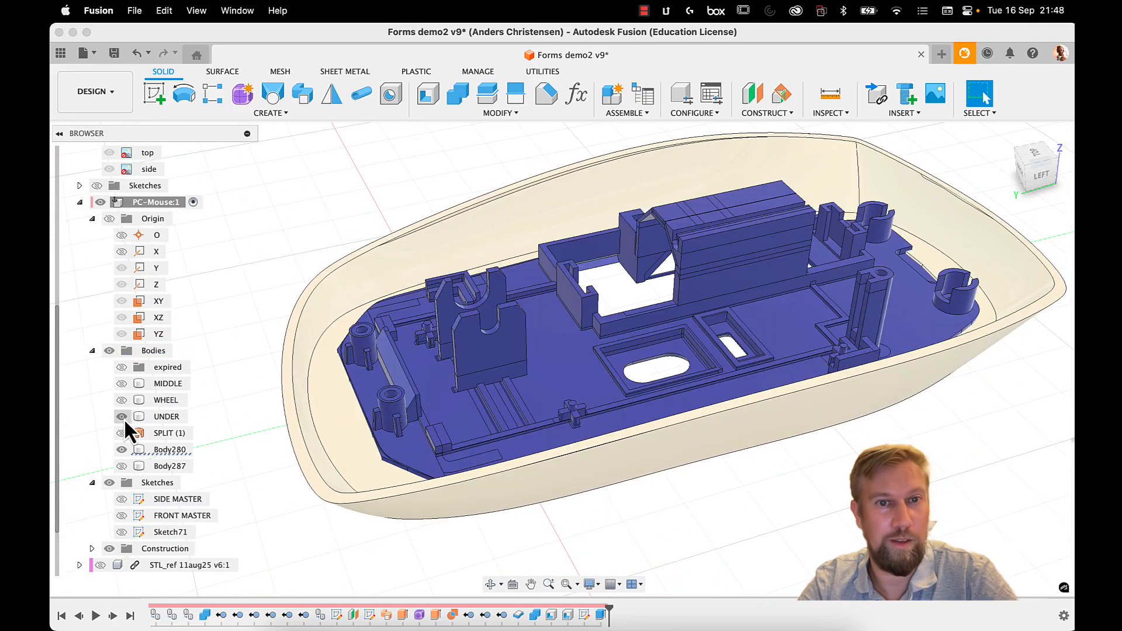
{"action": "left_click", "coordinate": [168, 450], "text": "super"}
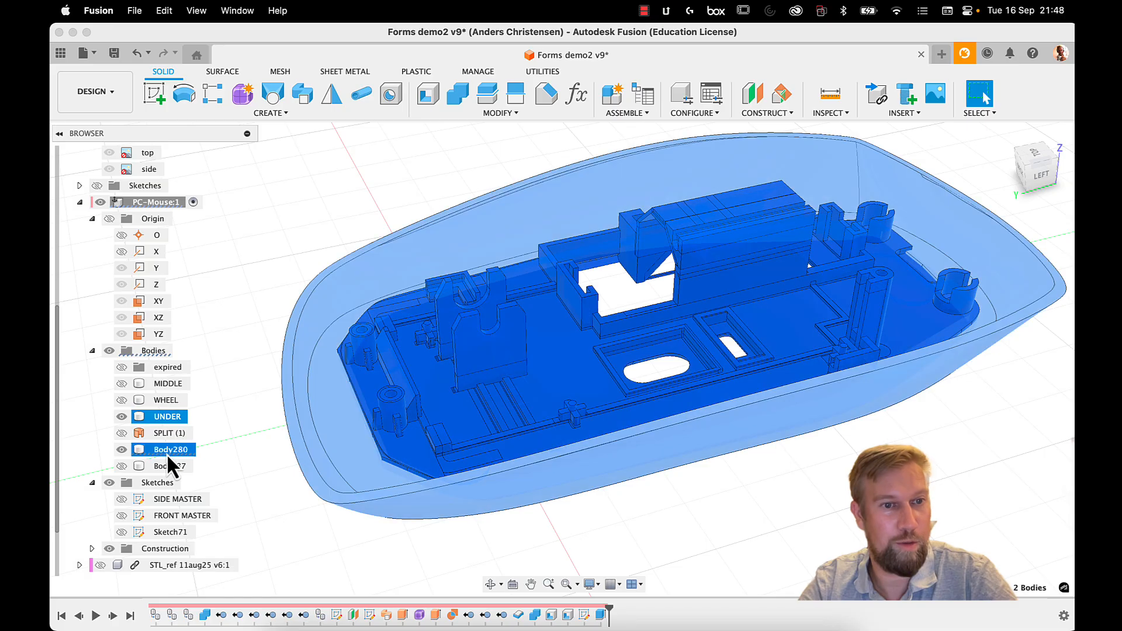
{"action": "left_click", "coordinate": [458, 93]}
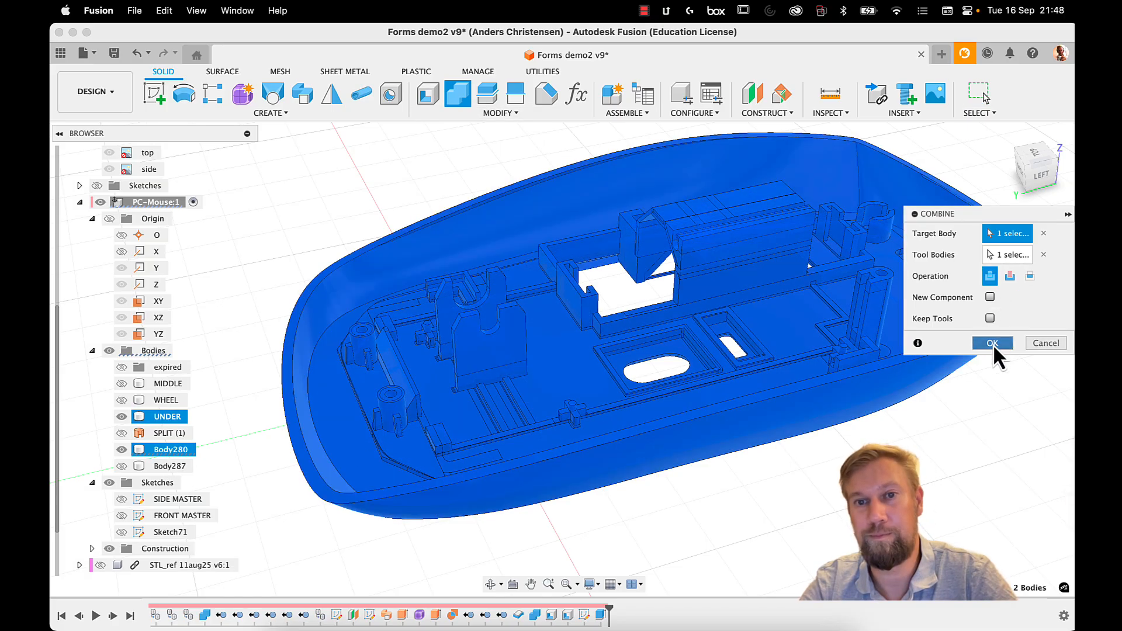
{"action": "left_click", "coordinate": [992, 345]}
{"action": "middle_click_drag", "start_coordinate": [652, 447], "coordinate": [657, 406], "text": "shift"}
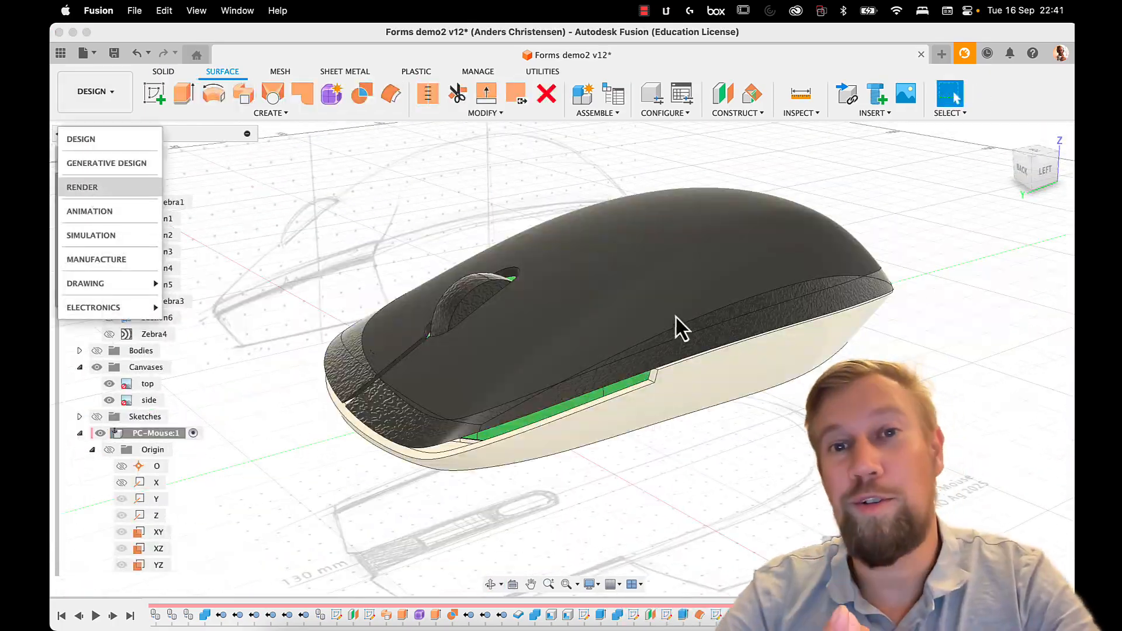
Step: Switch to the Render workspace and start an in-canvas render of the mouse
{"action": "left_click", "coordinate": [82, 187]}
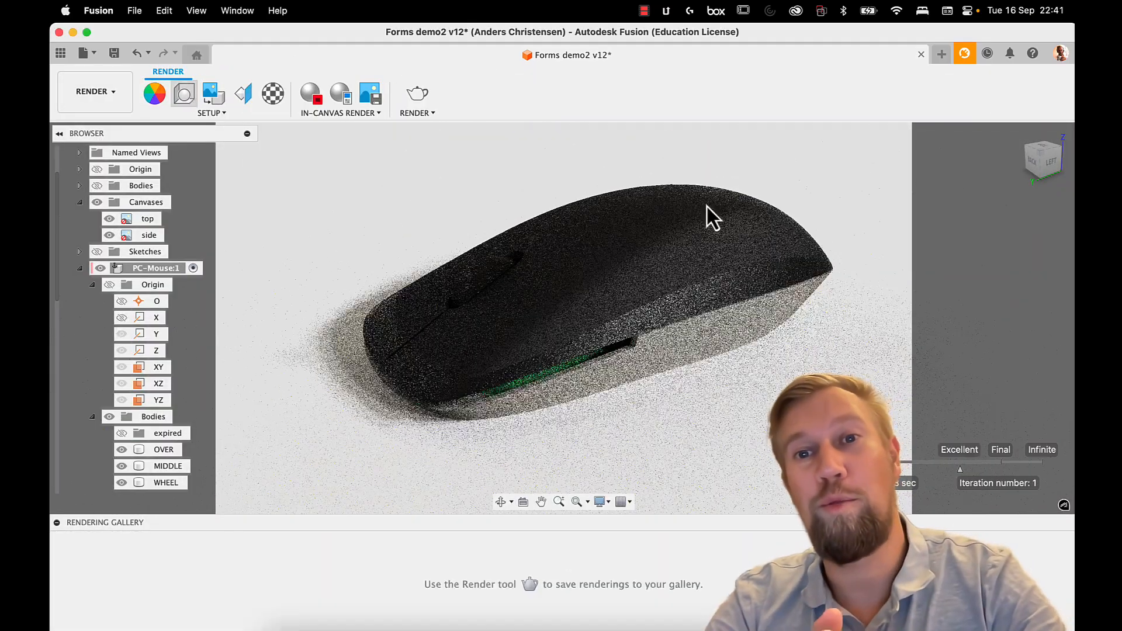
{"action": "left_click_drag", "start_coordinate": [1039, 393], "coordinate": [1010, 391]}
{"action": "left_click", "coordinate": [318, 97]}
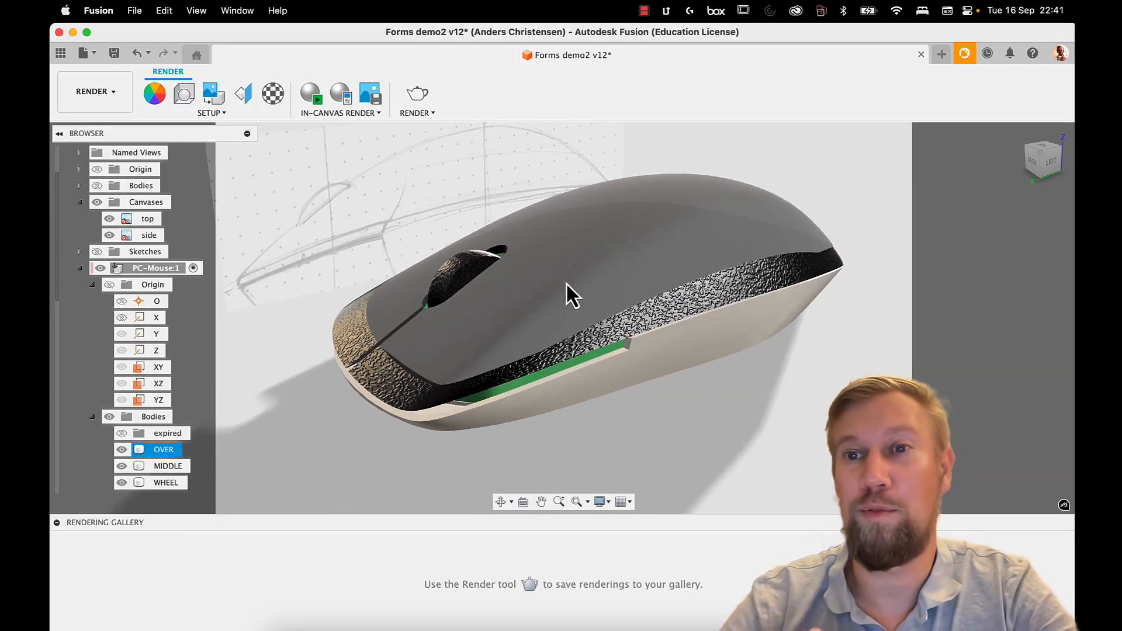
{"action": "left_click", "coordinate": [313, 95]}
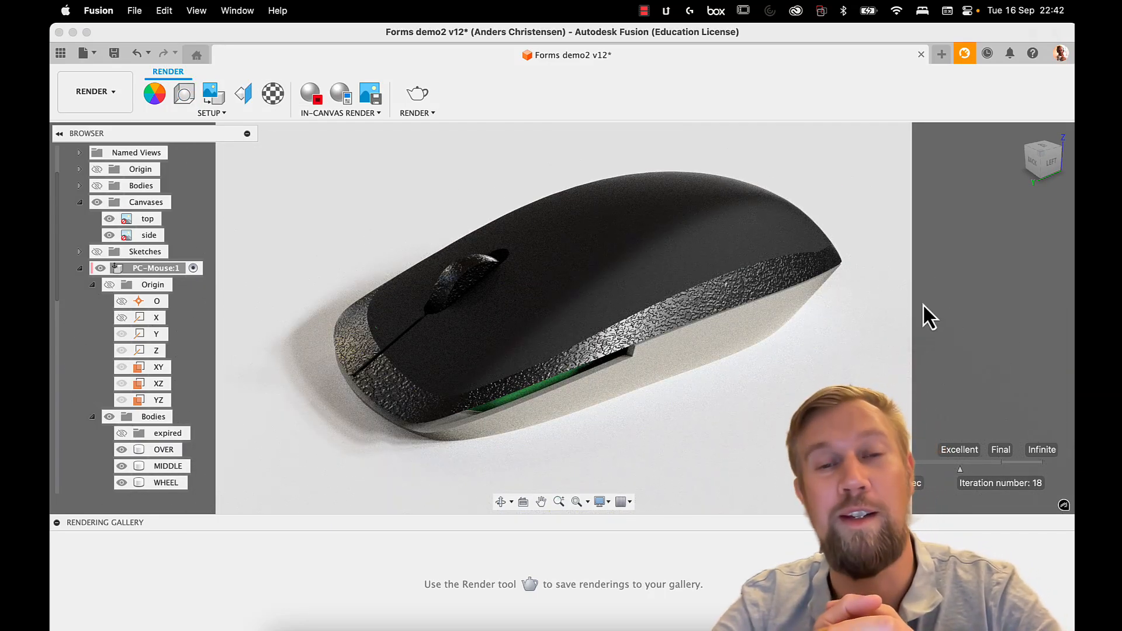
Step: Apply a glossy green appearance to the mouse's upper and lower body surfaces
{"action": "left_click", "coordinate": [693, 313]}
{"action": "middle_click_drag", "start_coordinate": [923, 303], "coordinate": [888, 299], "text": "shift"}
{"action": "left_click", "coordinate": [155, 93]}
{"action": "left_click_drag", "start_coordinate": [825, 234], "coordinate": [580, 342]}
{"action": "left_click", "coordinate": [583, 338]}
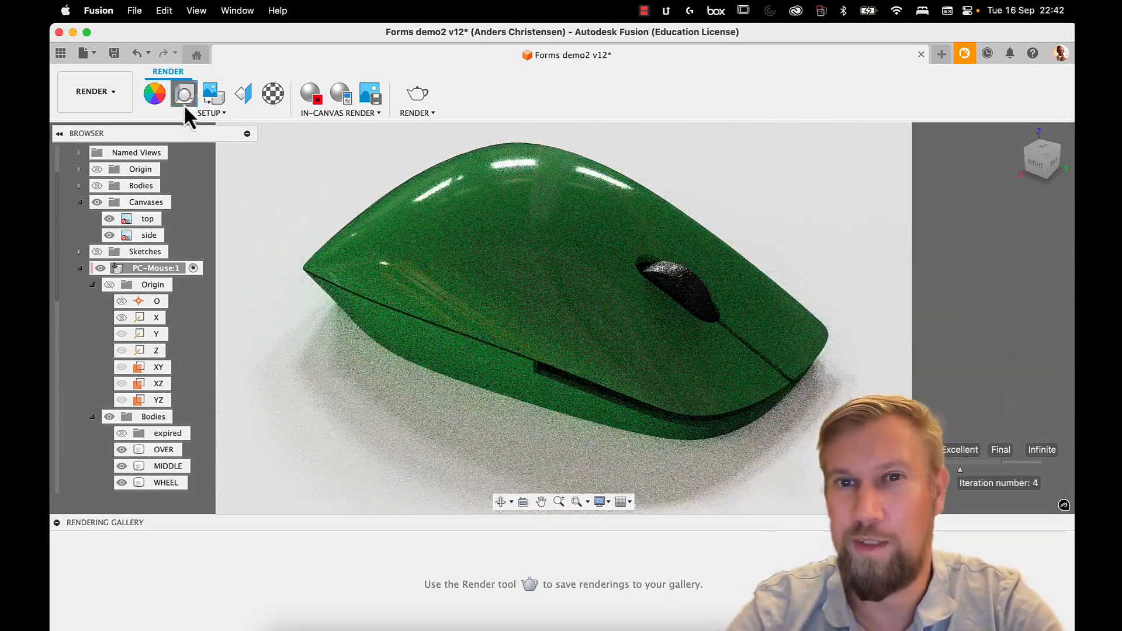
Step: Adjust the lighting in the scene settings and hide the canvases for the in-canvas render
{"action": "left_click", "coordinate": [186, 104]}
{"action": "left_click", "coordinate": [960, 301]}
{"action": "mouse_move", "coordinate": [907, 382]}
{"action": "left_mouse_down"}
{"action": "mouse_move", "coordinate": [969, 383]}
{"action": "mouse_move", "coordinate": [894, 383]}
{"action": "left_mouse_up"}
{"action": "left_click", "coordinate": [312, 95]}
{"action": "left_click", "coordinate": [97, 202]}
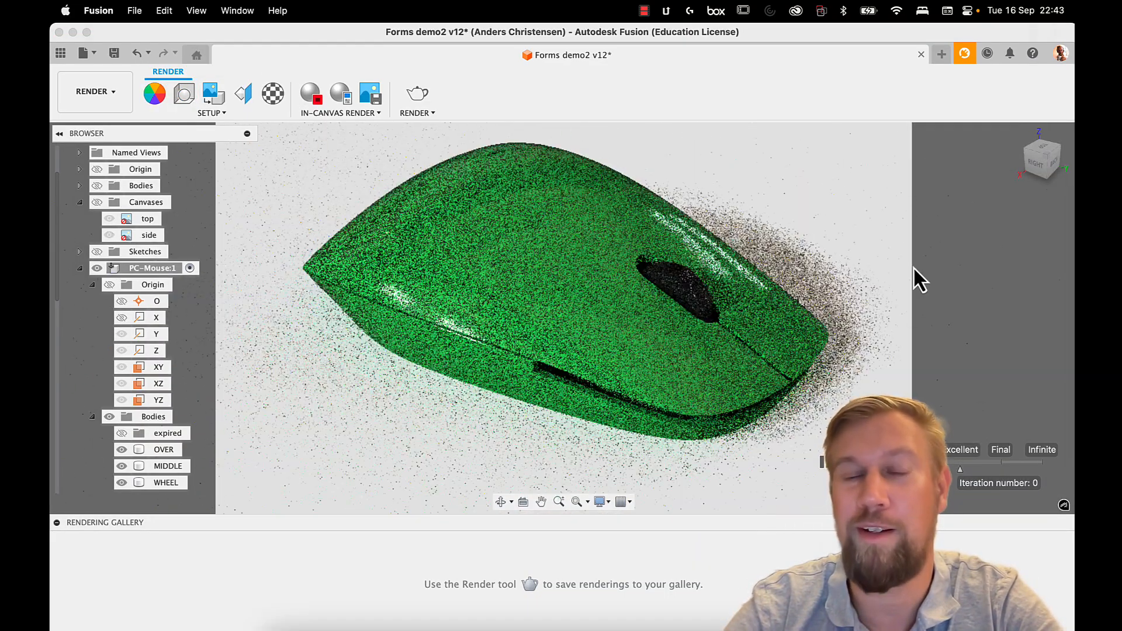